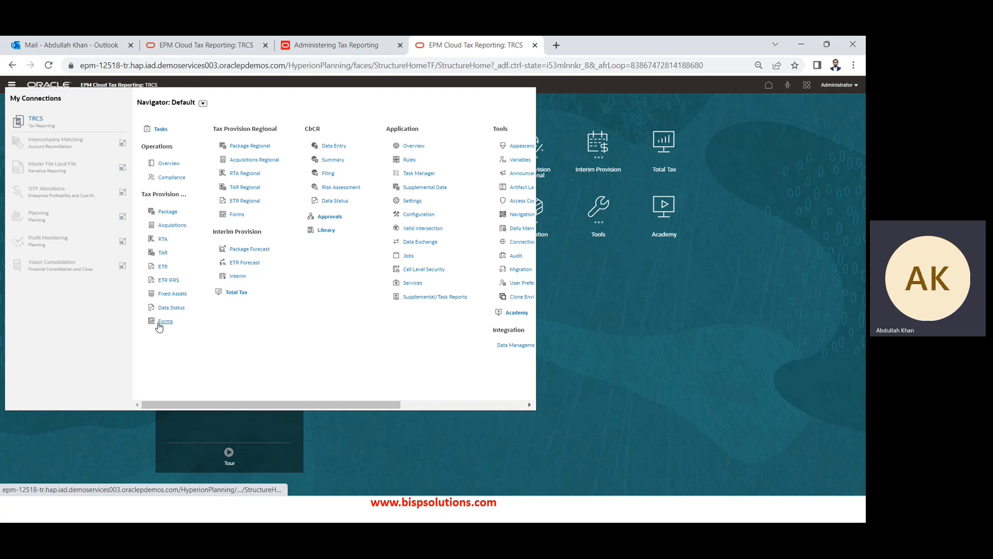
Open the Income Statement by Source form from the Book Data folder of the Tax Provision forms
click(158, 323)
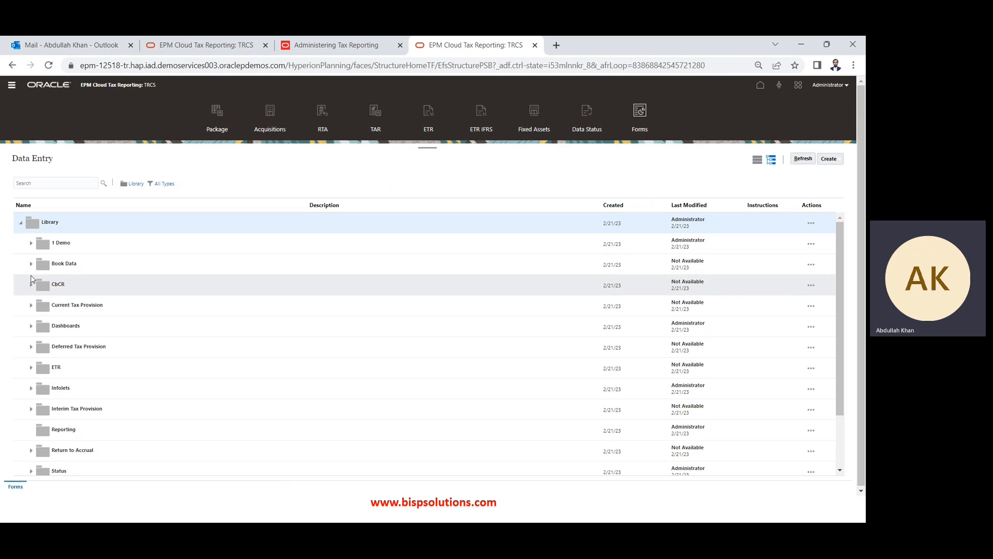
click(29, 264)
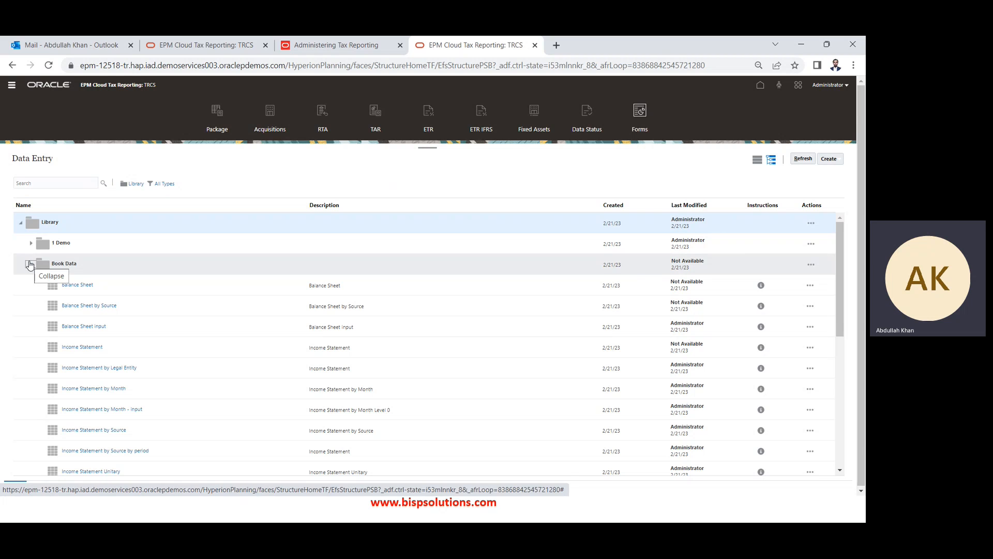
click(97, 431)
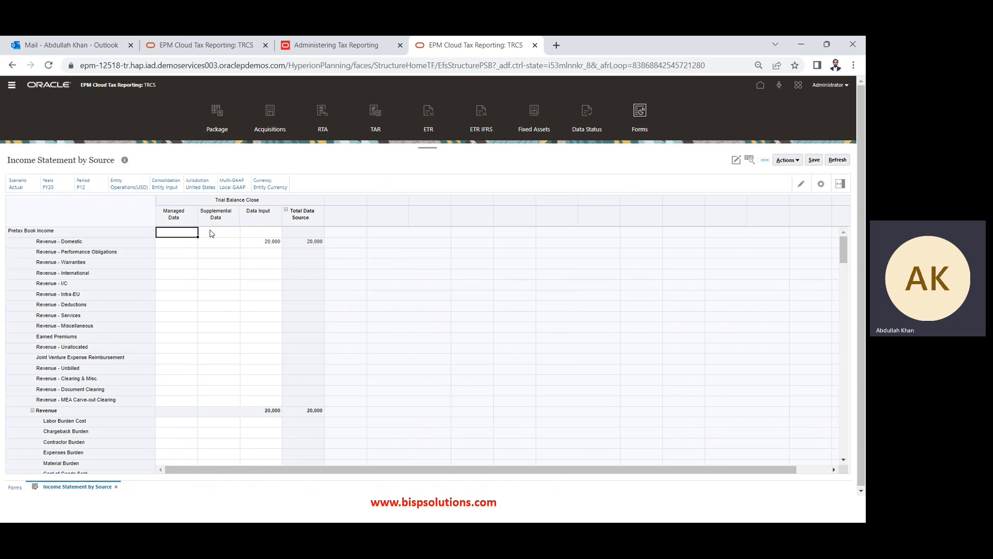
Examine the Data Input entries in the revenue rows, from Revenue - Domestic down to the Revenue total
click(257, 243)
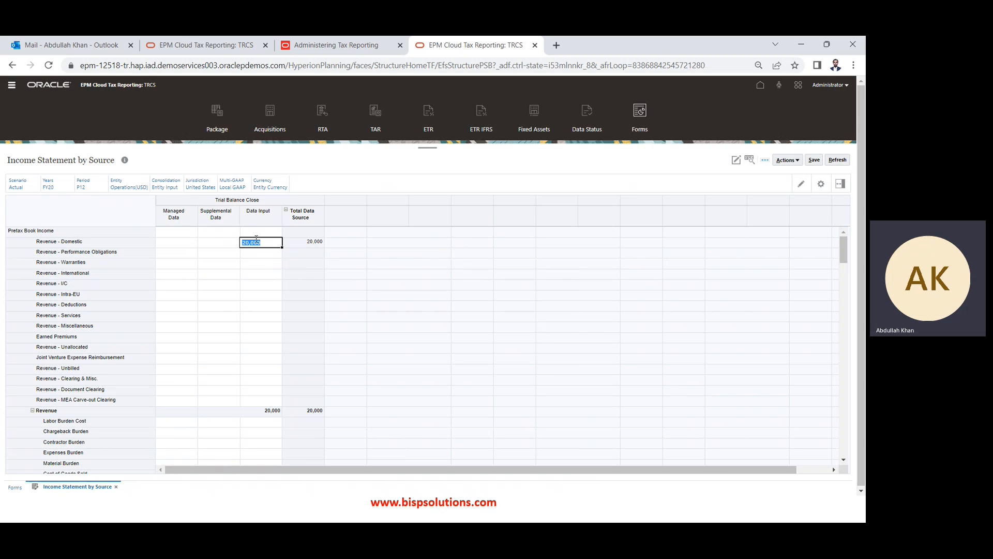
click(256, 264)
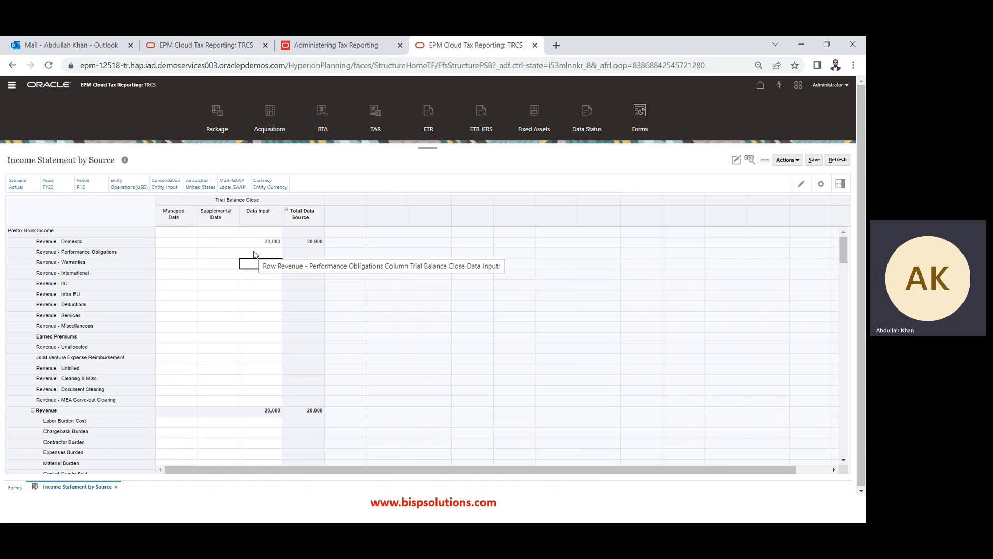
click(254, 253)
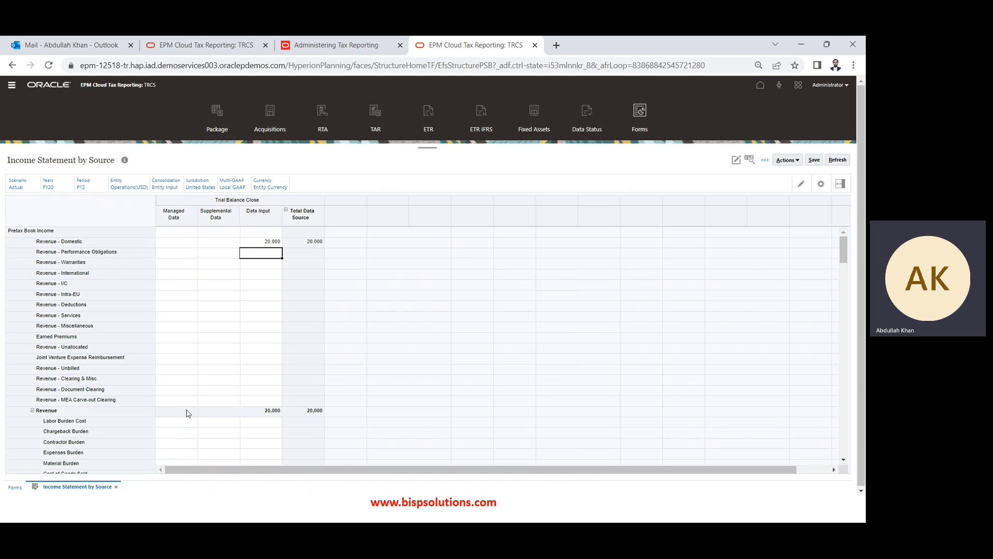
click(245, 421)
key(Up)
key(Up)
key(Up)
key(Up)
key(Up)
key(Up)
key(Up)
key(Up)
key(Up)
key(Up)
key(Up)
key(Up)
key(Up)
key(Up)
key(Up)
key(Up)
key(Up)
key(Down)
key(Down)
key(Down)
key(Up)
key(Up)
key(Up)
key(Down)
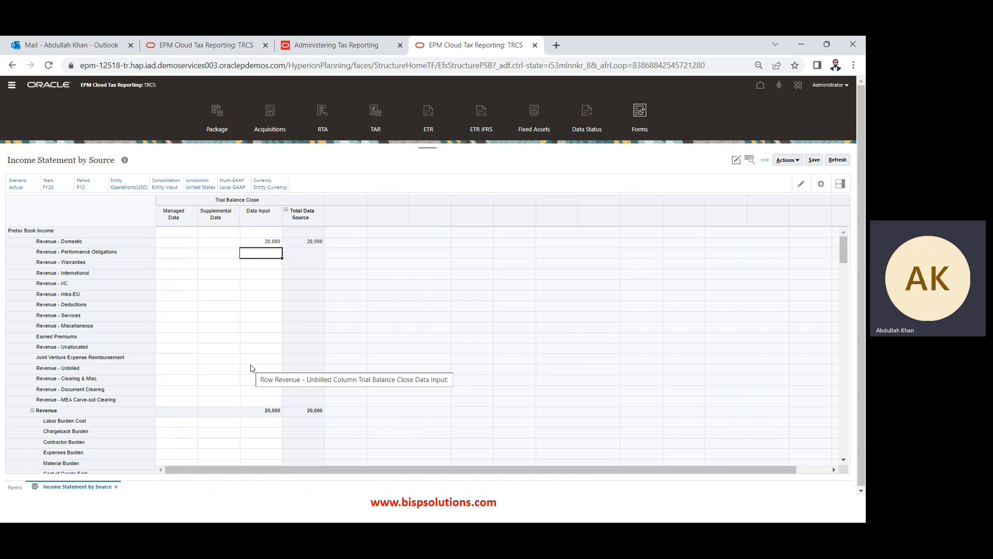
Examine the Data Input rows down to Cost of Goods Sold and compare that row across the data source columns
key(Down)
key(Down)
key(Down)
key(Down)
key(Down)
key(Down)
key(Down)
key(Down)
key(Down)
key(Down)
key(Down)
key(Down)
key(Down)
key(Down)
key(Down)
key(Down)
key(Down)
key(Down)
key(Down)
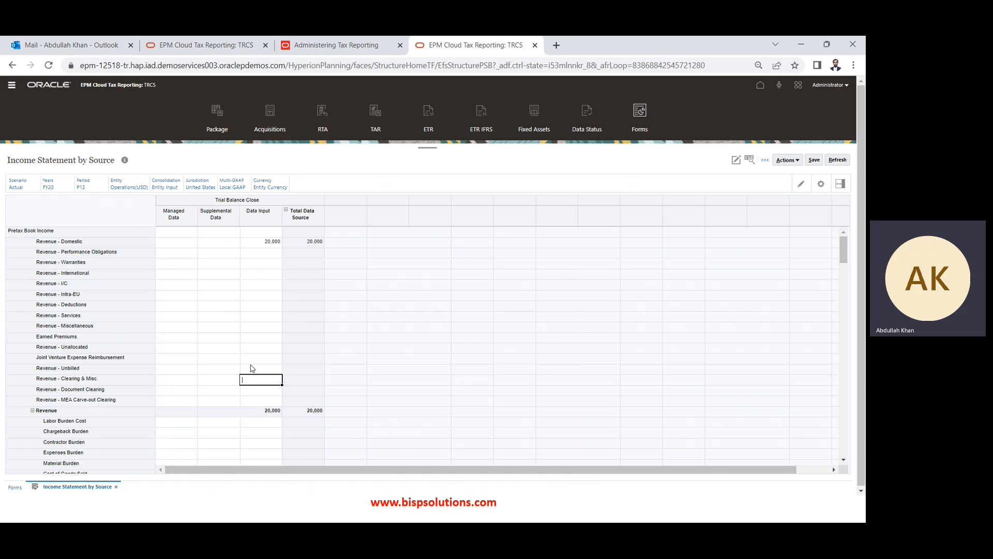
key(Down)
key(Down)
key(Down)
key(Down)
key(Down)
key(Down)
key(Down)
key(Up)
key(Up)
key(Up)
key(Up)
key(Up)
key(Up)
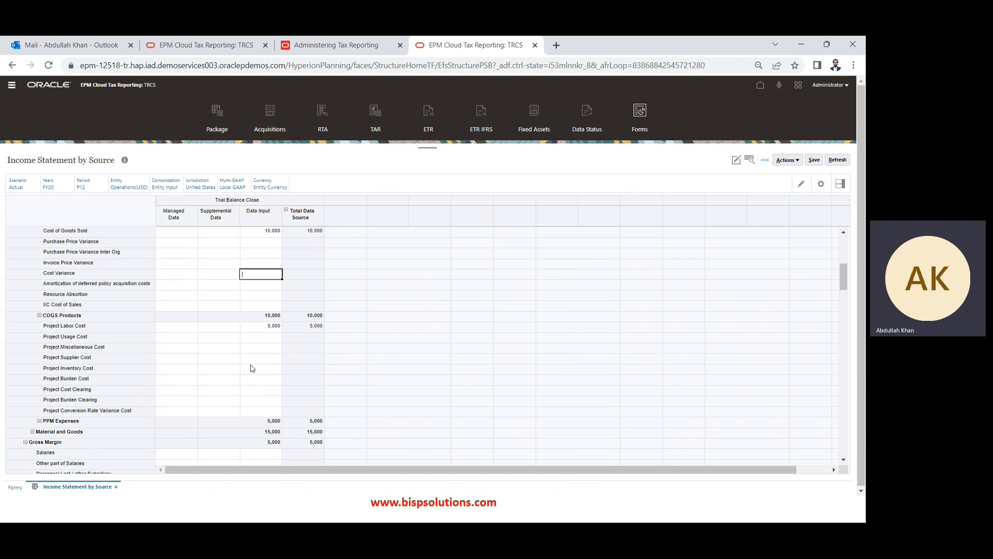
key(Down)
key(Left)
key(Left)
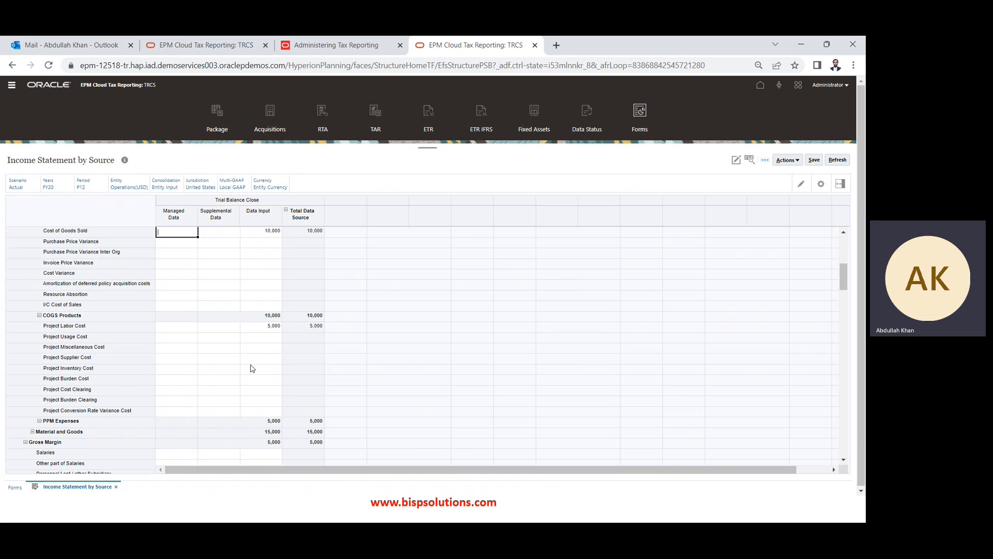
key(Right)
key(Right)
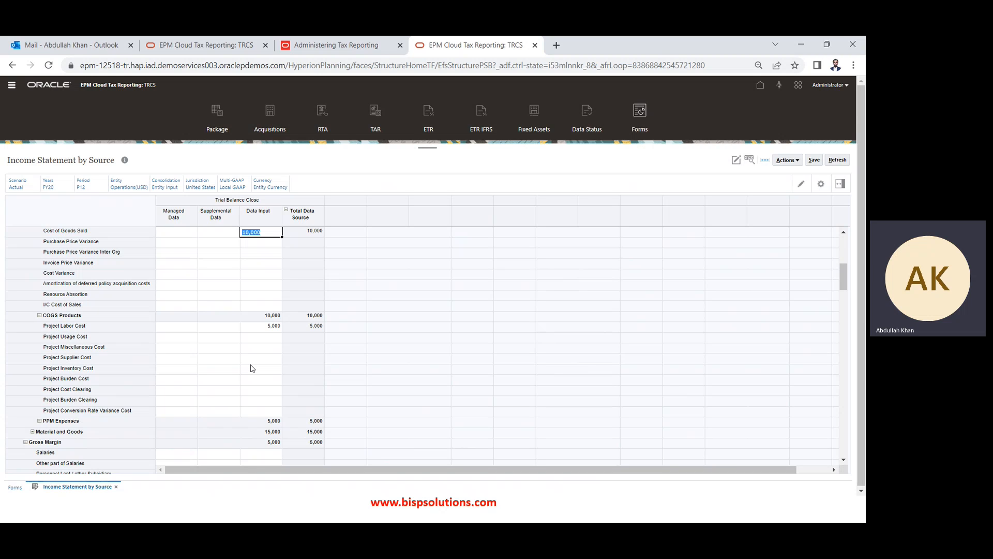
Examine the COGS Products rows and check Project Labor Cost across the Managed Data, Supplemental Data and Data Input columns
key(Down)
key(Down)
key(Down)
key(Down)
key(Down)
key(Down)
key(Down)
key(Down)
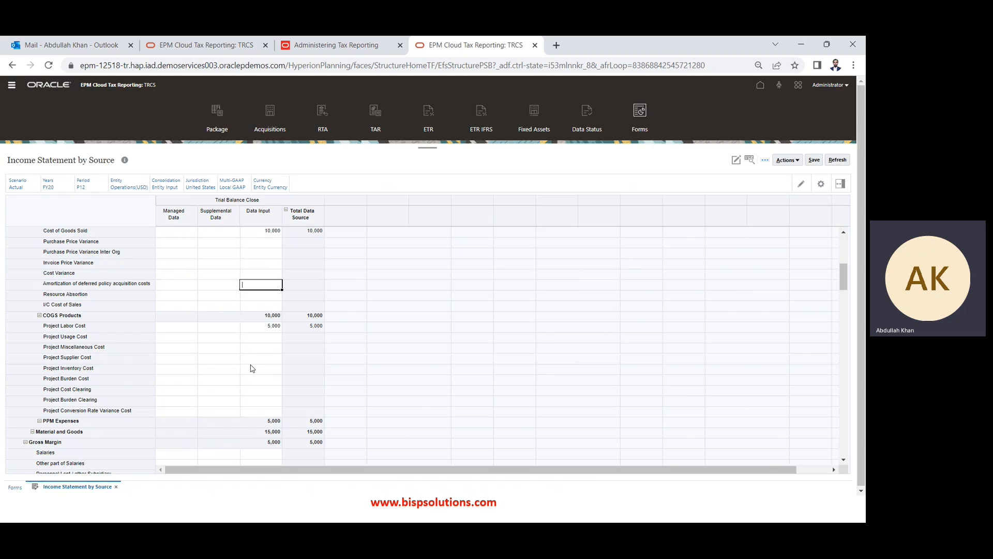
key(Down)
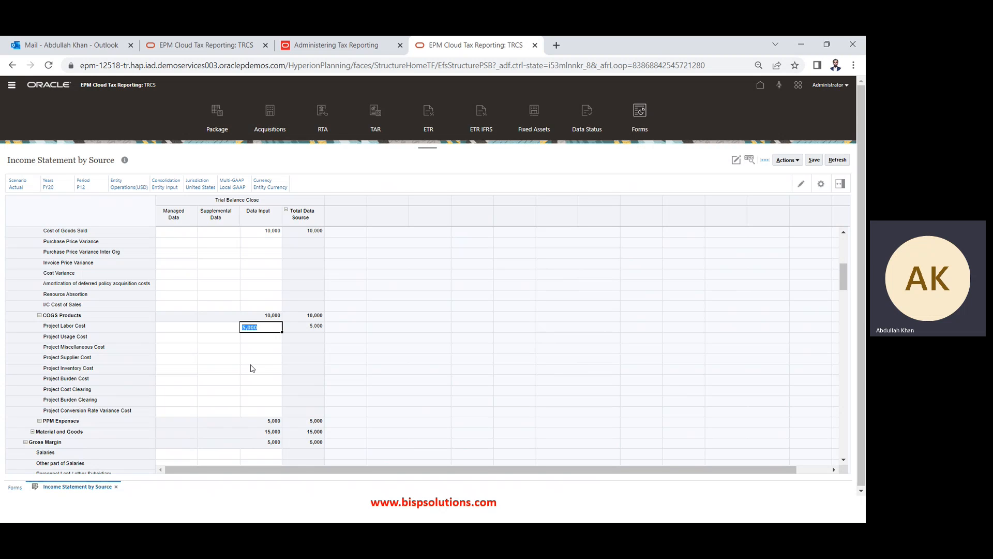
key(Left)
key(Left)
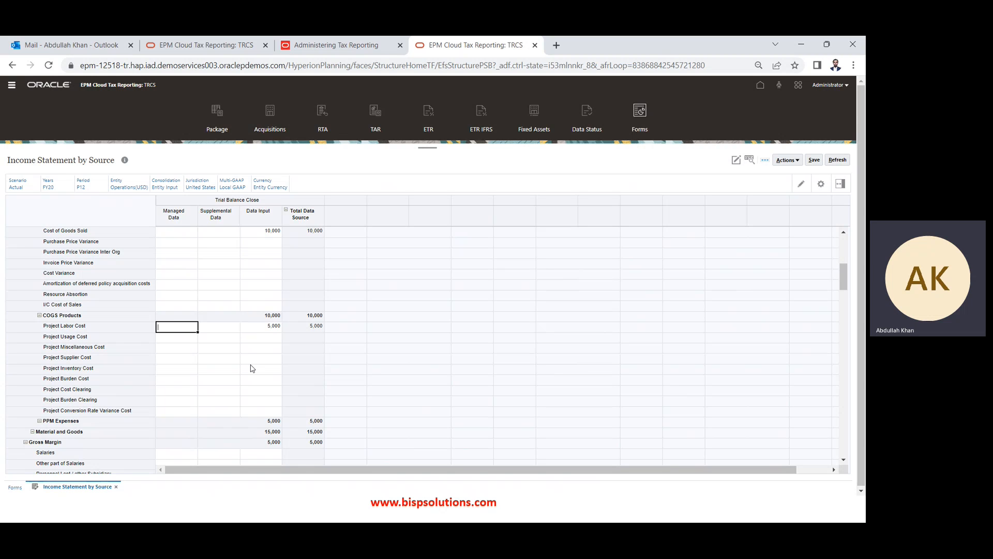
key(Right)
key(Right)
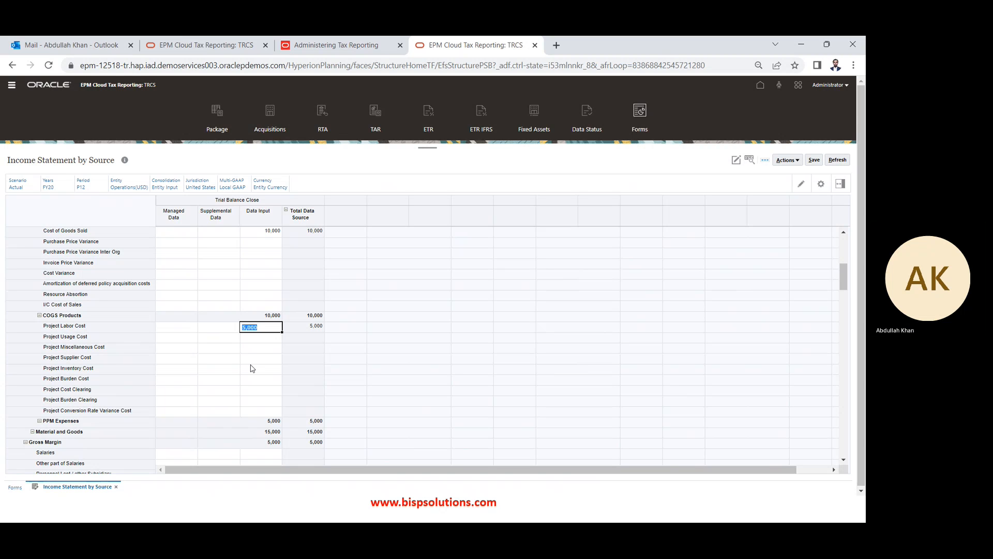
Examine the remaining Data Input rows, from project costs through operating expenses and taxes to Net Income After Tax
key(Down)
key(Down)
key(Down)
key(Down)
key(Down)
key(Down)
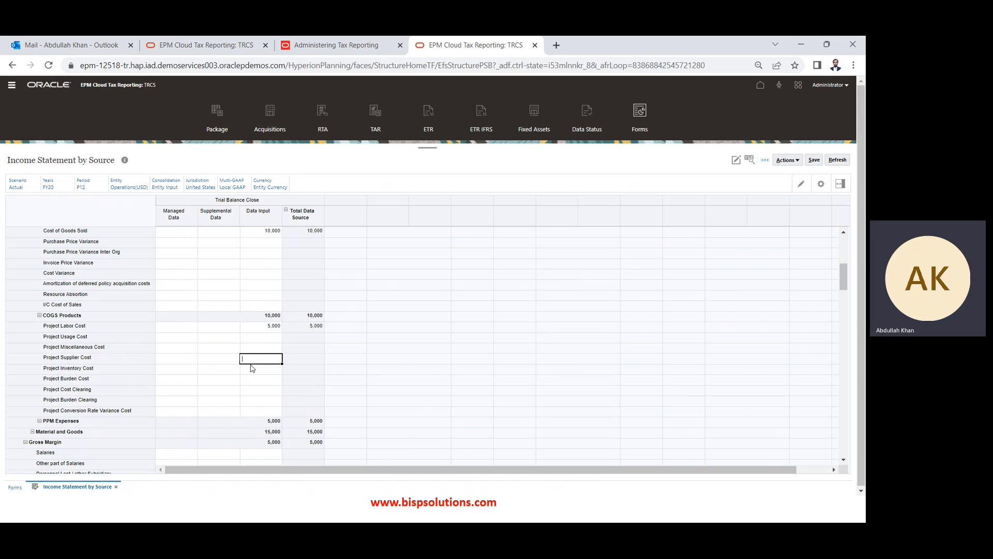
key(Down)
key(Down)
key(Down)
key(Down)
key(Down)
key(Down)
key(Down)
key(Down)
key(Down)
key(Down)
key(Down)
key(Down)
key(Down)
key(Down)
key(Down)
key(Down)
key(Down)
key(Down)
key(Down)
key(Down)
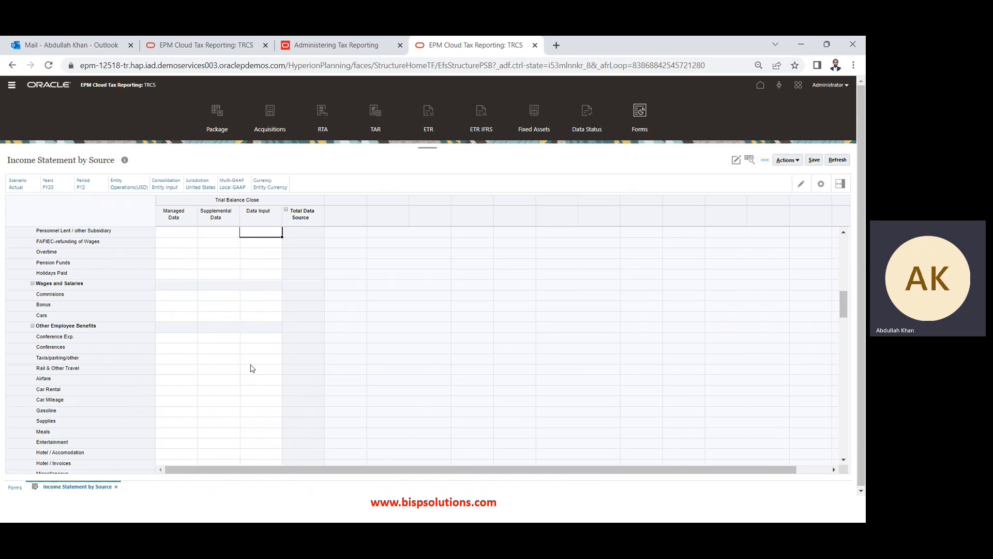
key(Down)
key(Down)
key(Down)
key(Down)
key(Down)
key(Down)
key(Down)
key(Down)
key(Down)
key(Down)
key(Down)
key(Down)
key(Down)
key(Down)
key(Down)
key(Down)
key(Down)
key(Down)
key(Down)
key(Down)
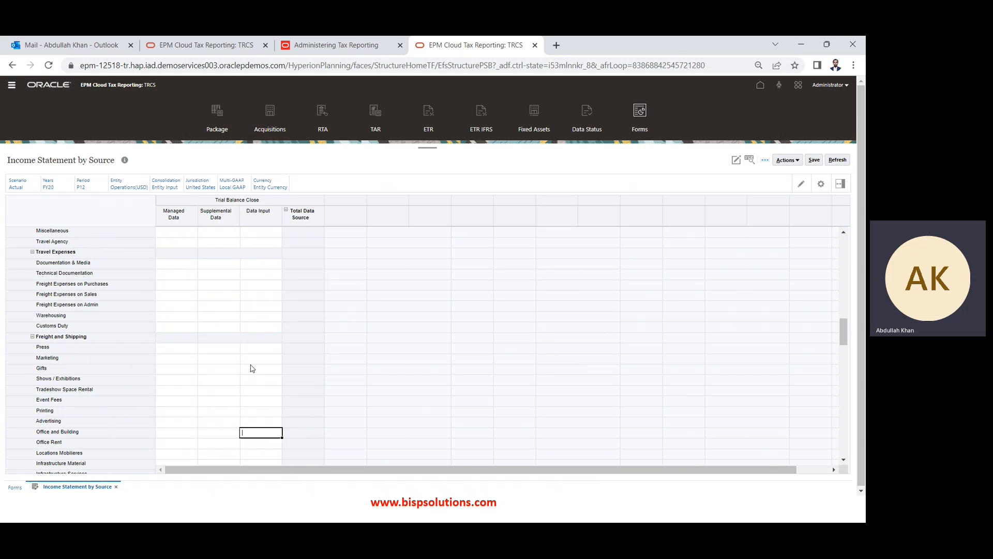
key(Down)
key(Down)
key(Down)
key(Down)
key(Down)
key(Down)
key(Down)
key(Down)
key(Down)
key(Down)
key(Down)
key(Down)
key(Down)
key(Down)
key(Down)
key(Down)
key(Down)
key(Down)
key(Down)
key(Down)
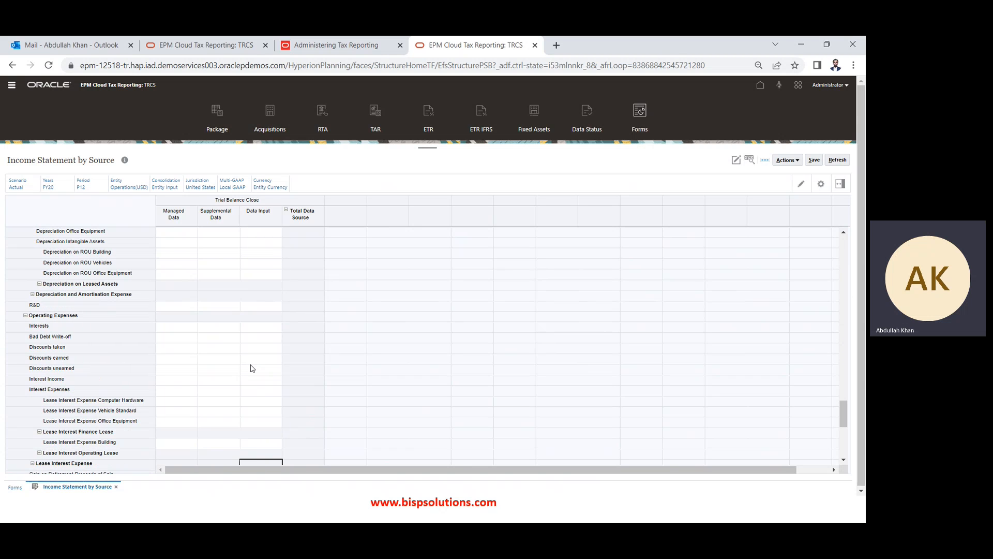
key(Down)
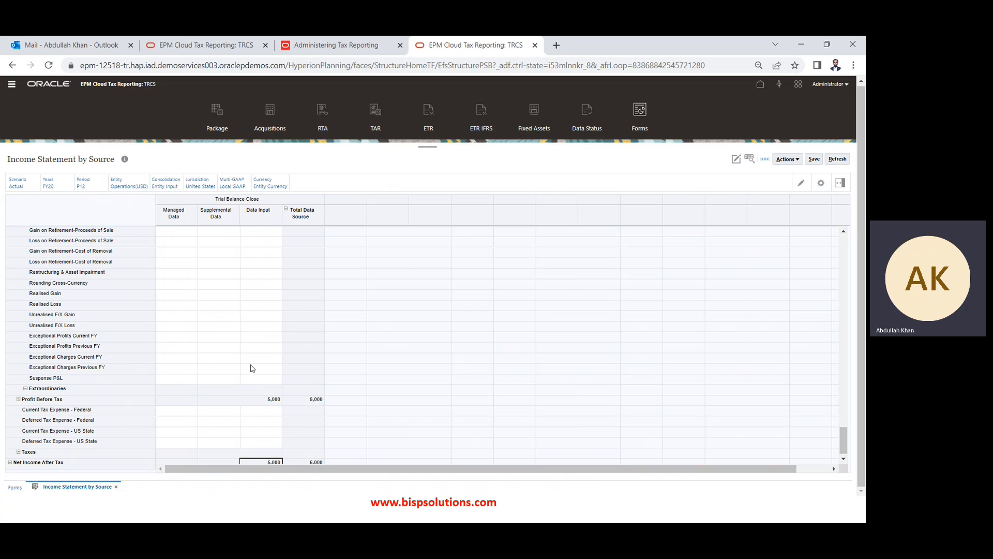
Review the Data Input column from Net Income After Tax back up to the revenue rows, including Cost of Goods Sold and Revenue - Domestic
key(Up)
key(Up)
key(Up)
key(Up)
key(Up)
key(Up)
key(Up)
key(Up)
key(Up)
key(Up)
key(Up)
key(Up)
key(Up)
key(Up)
key(Up)
key(Up)
key(Up)
key(Up)
key(Up)
key(Up)
key(Up)
key(Up)
key(Up)
key(Up)
key(Up)
key(Up)
key(Up)
key(Up)
key(Up)
key(Up)
key(Up)
key(Up)
key(Up)
key(Up)
key(Up)
key(Up)
key(Up)
key(Up)
key(Up)
key(Up)
key(Up)
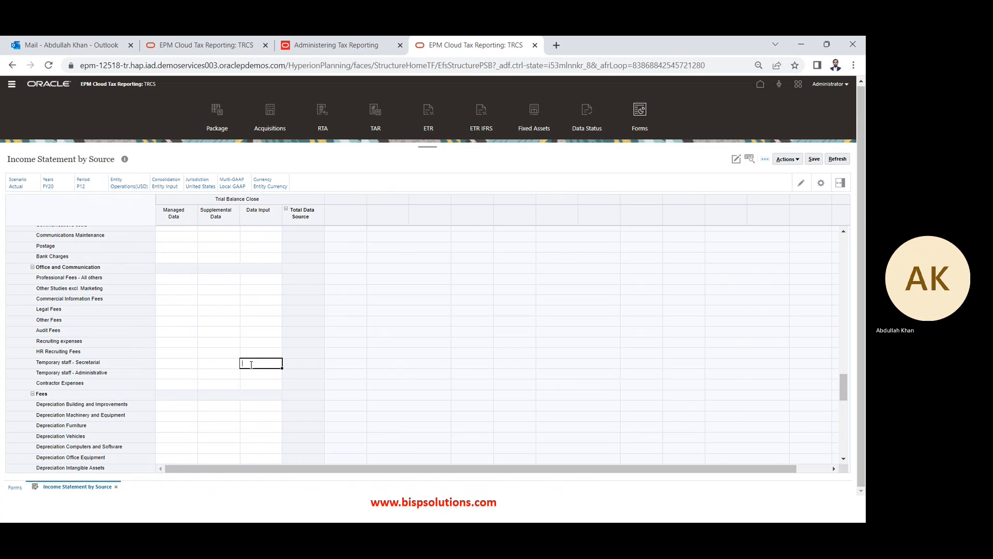
key(Up)
key(Up)
key(Up)
key(Up)
key(Up)
key(Up)
key(Up)
key(Up)
key(Up)
key(Up)
key(Up)
key(Up)
key(Up)
key(Up)
key(Up)
key(Up)
key(Up)
key(Up)
key(Up)
key(Up)
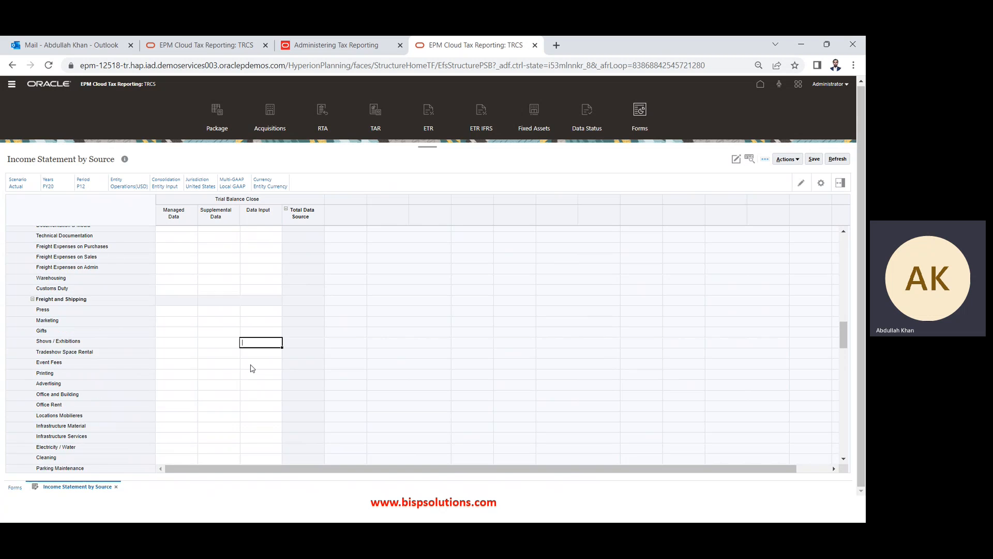
key(Up)
key(Up)
key(Up)
key(Up)
key(Up)
key(Up)
key(Up)
key(Up)
key(Up)
key(Up)
key(Up)
key(Up)
key(Up)
key(Up)
key(Up)
key(Up)
key(Up)
key(Up)
key(Up)
key(Up)
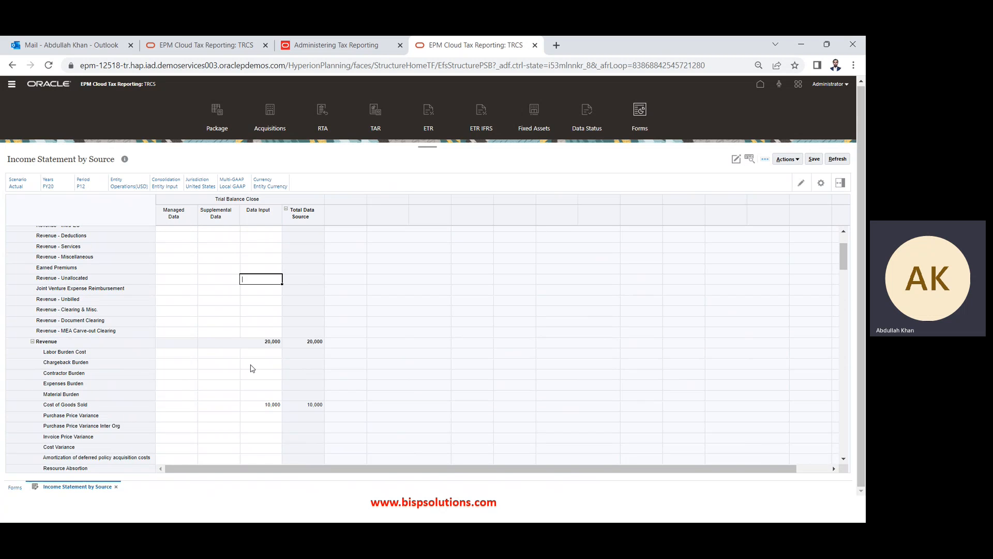
key(Down)
key(Down)
key(Down)
key(Down)
key(Down)
key(Down)
key(Down)
key(Down)
key(Down)
key(Down)
key(Down)
key(Down)
key(Down)
key(Down)
key(Down)
key(Down)
key(Down)
key(Down)
key(Down)
key(Down)
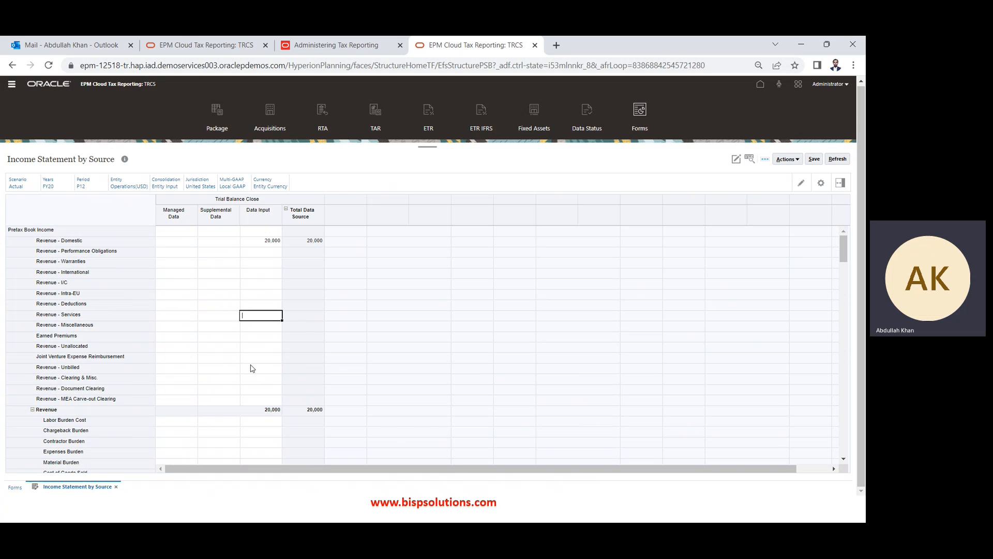
key(Up)
key(Up)
key(Up)
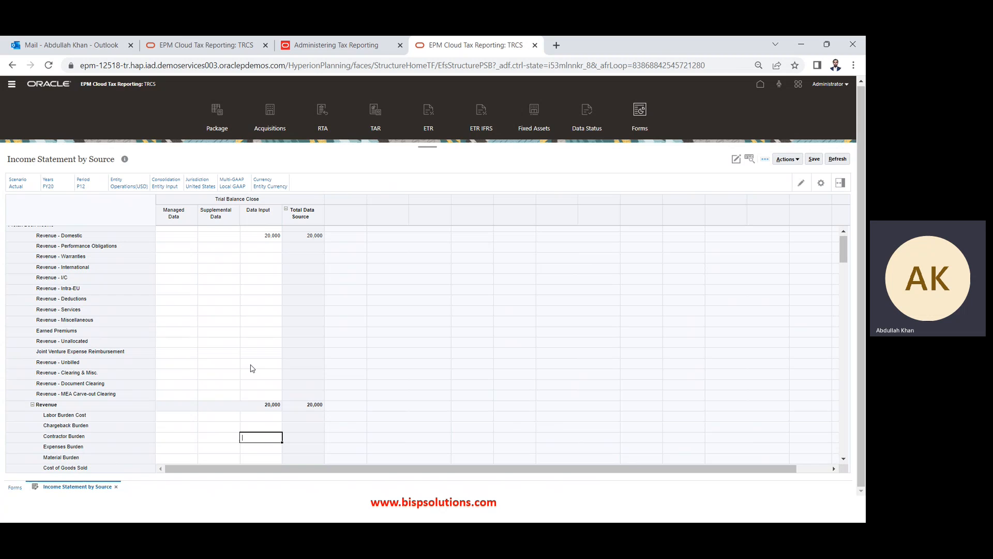
click(251, 365)
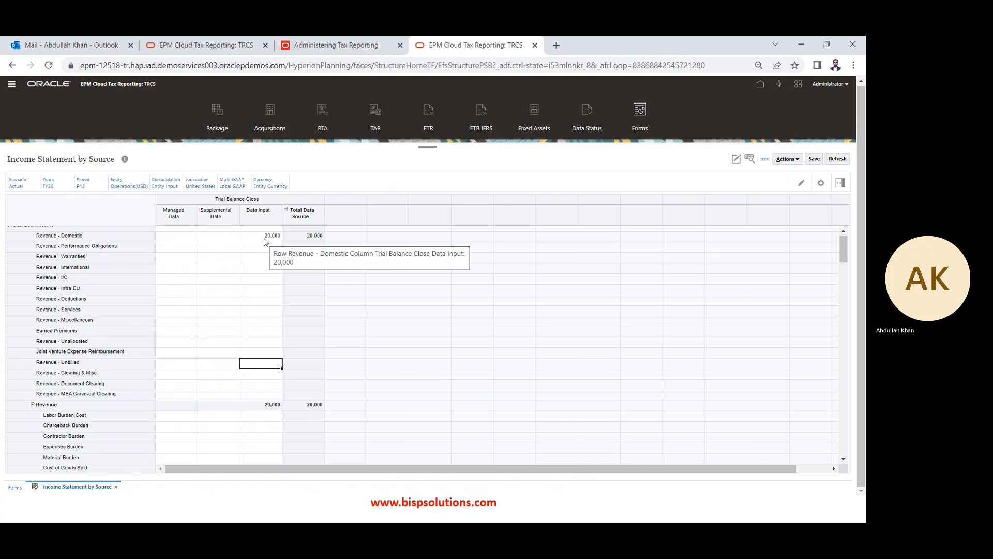
Switch to the Book2 workbook in Excel and make REVENUE - DOMESTIC in H3 bold and underlined
key(alt+Tab)
key(alt+Tab)
key(alt+Down)
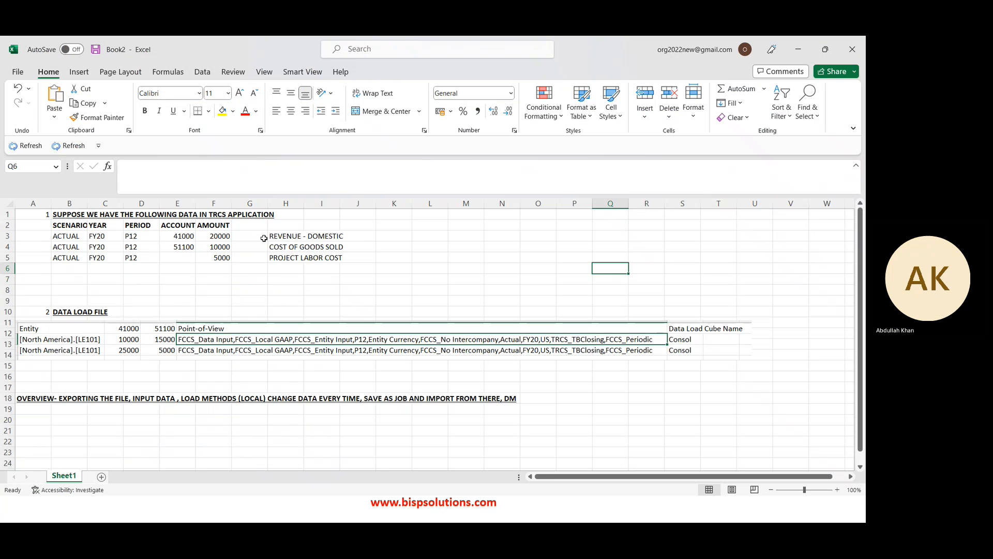
key(Left)
key(Up)
key(Up)
key(Up)
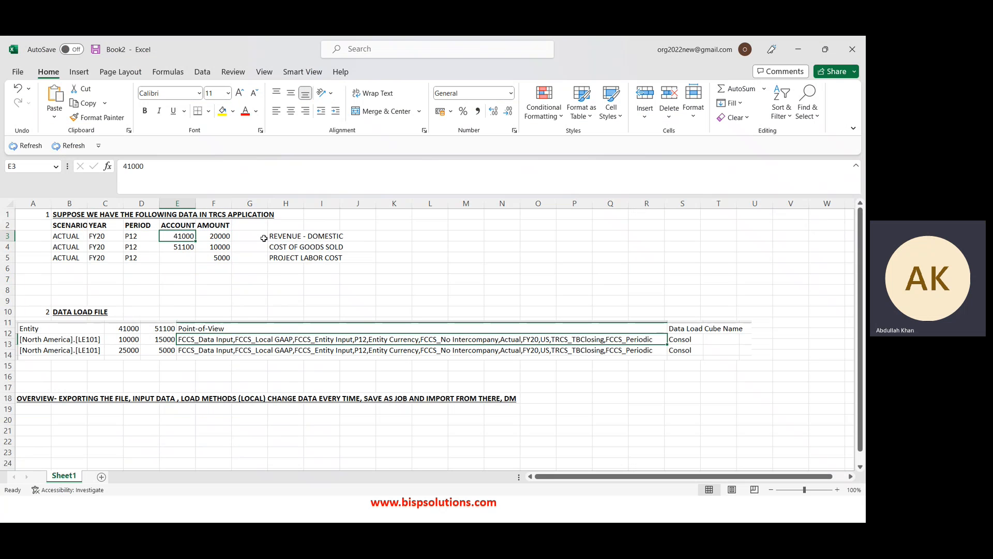
key(Right)
key(Right)
key(Right)
key(ctrl+b)
key(ctrl+u)
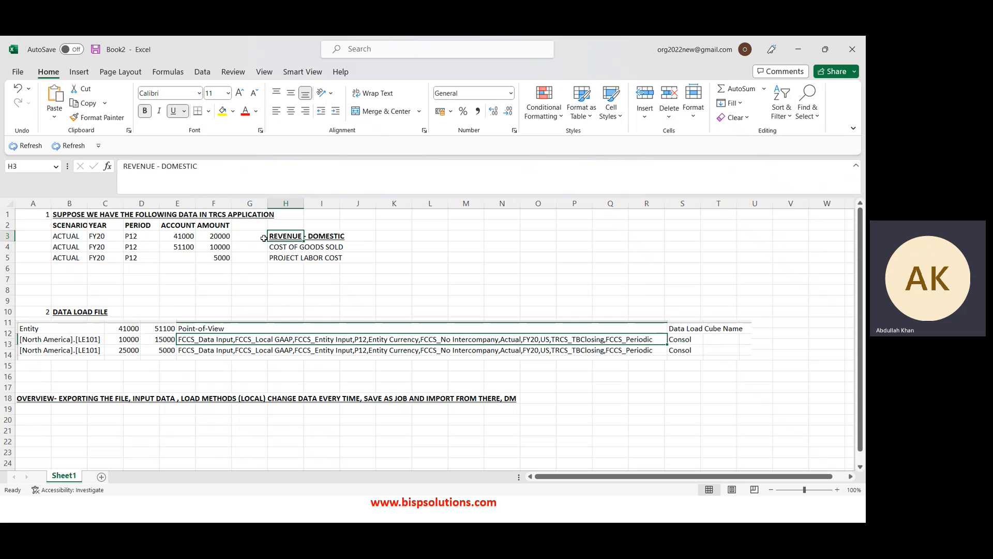
Add the heading ALIAS in H2 above the account descriptions
key(Left)
key(Left)
key(Left)
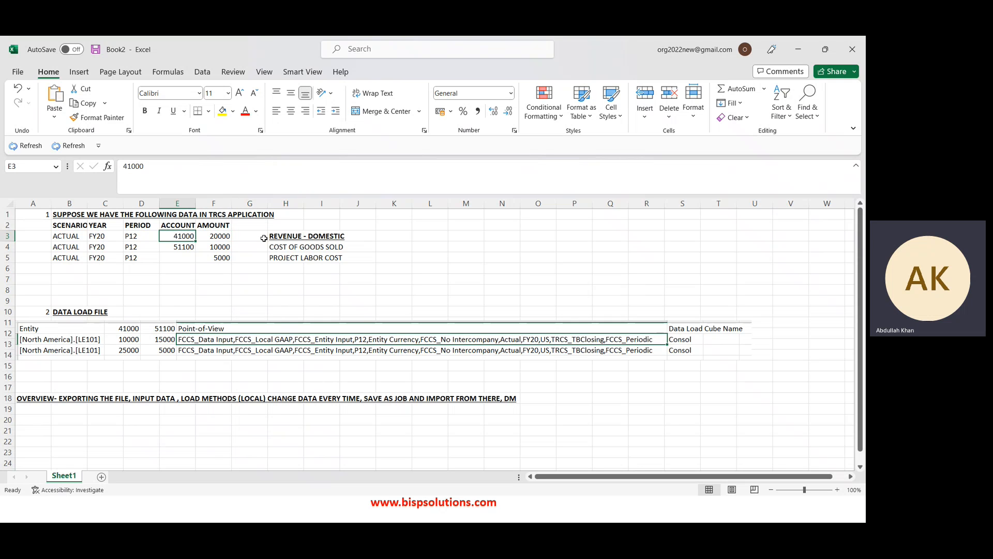
key(Right)
key(Right)
key(Right)
key(Up)
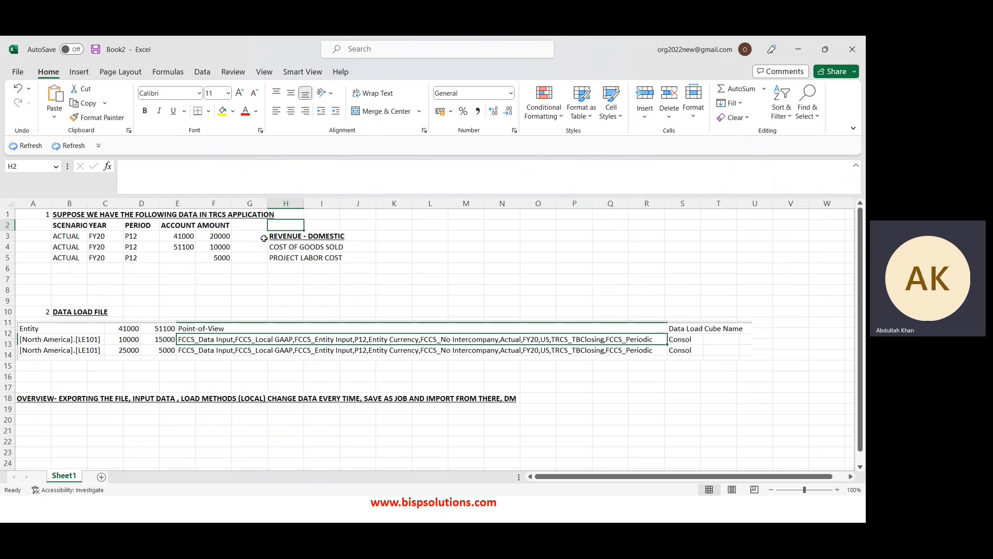
key(F2)
text(al)
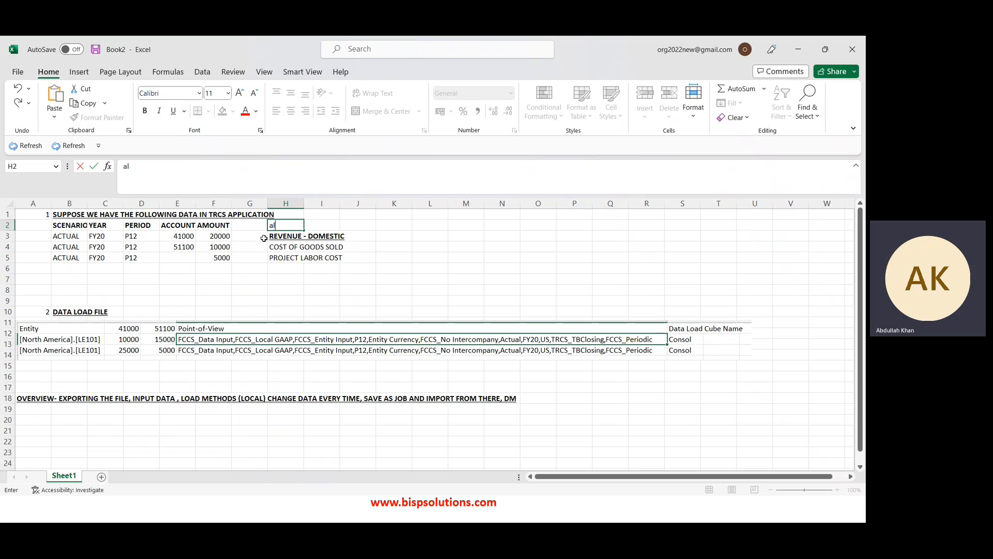
text(ias)
key(Return)
key(Return)
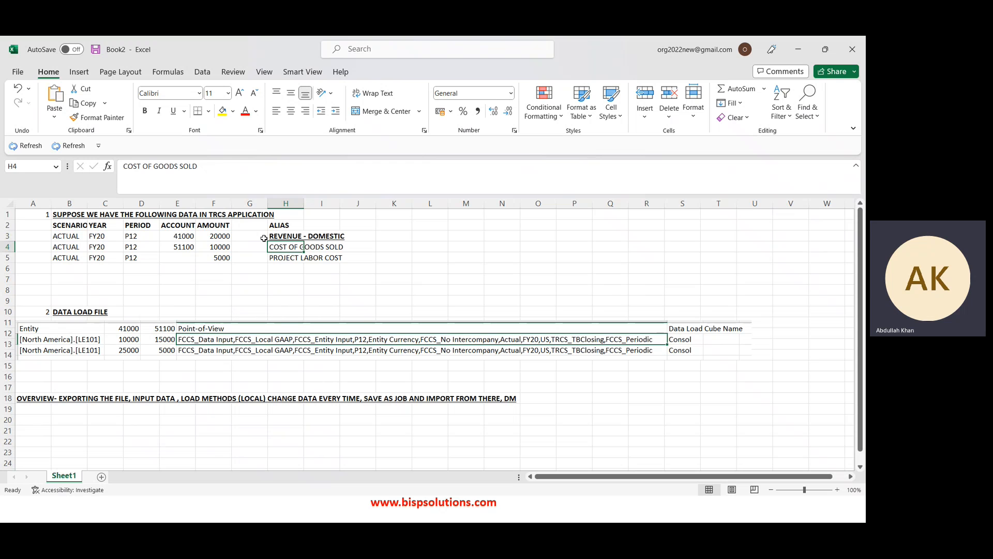
Make COST OF GOODS SOLD in H4 and PROJECT LABOR COST in H5 bold and underlined
key(Up)
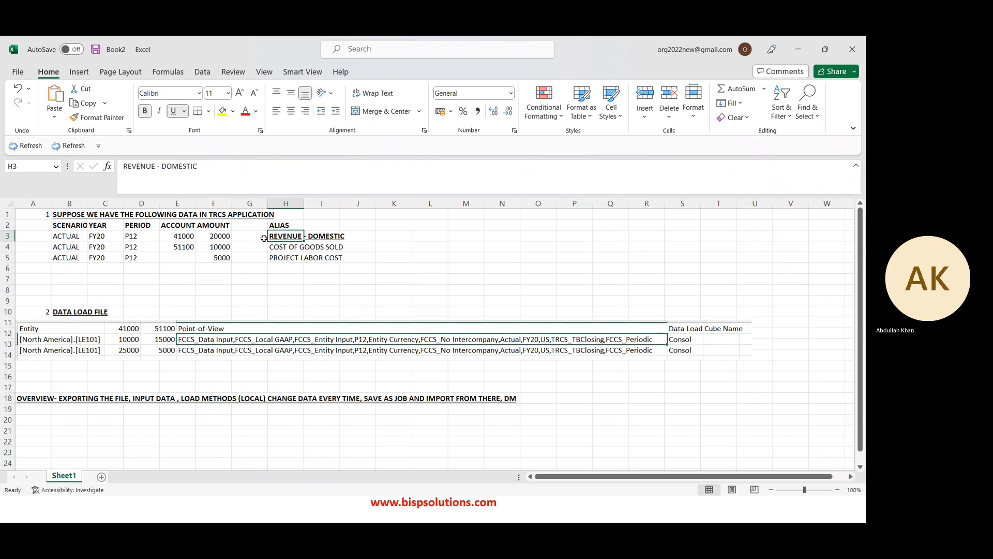
key(Down)
key(ctrl+b)
key(ctrl+u)
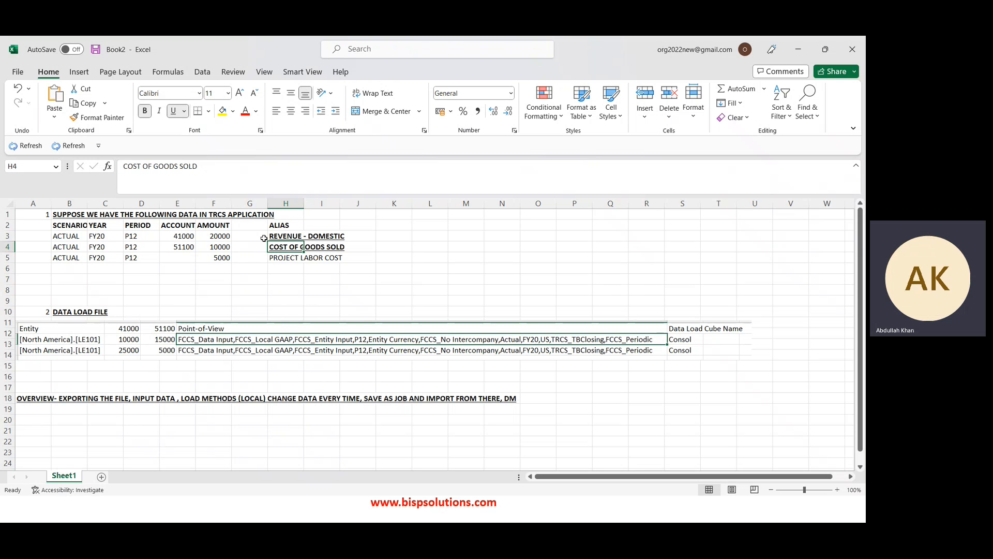
key(Down)
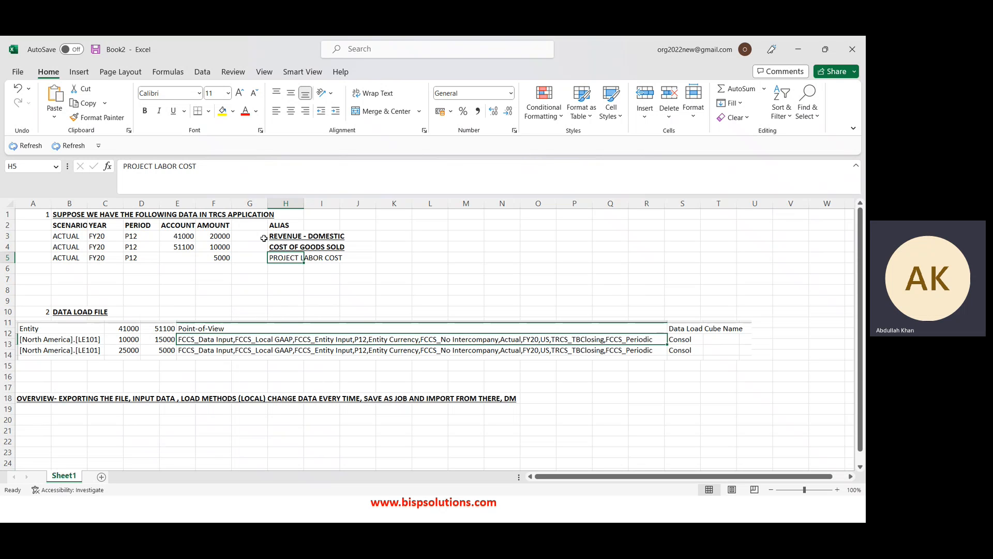
key(ctrl+b)
key(ctrl+u)
Examine the PROJECT LABOR COST row's amount, scenario, year, period and account cells
key(Left)
key(Left)
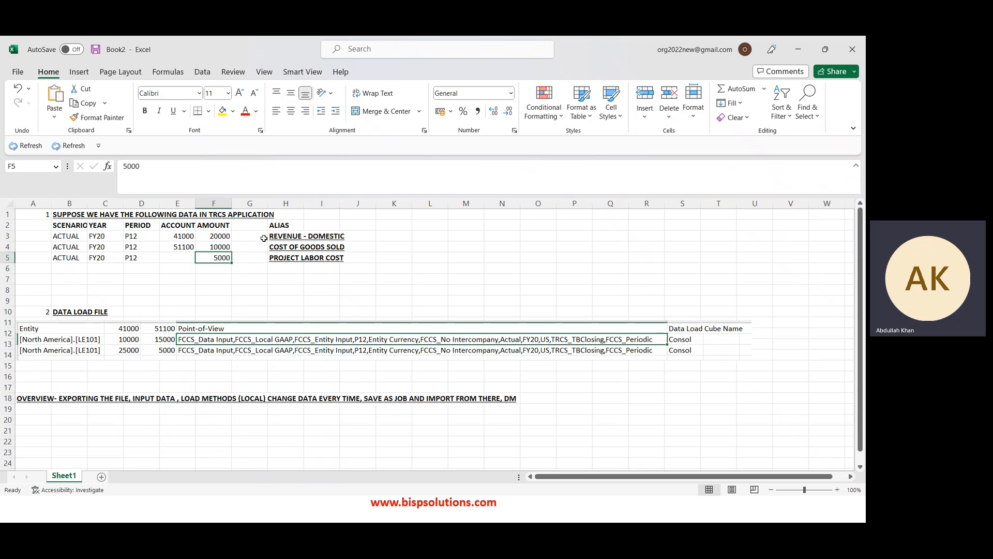
key(Left)
key(Left)
key(Left)
key(Left)
key(Right)
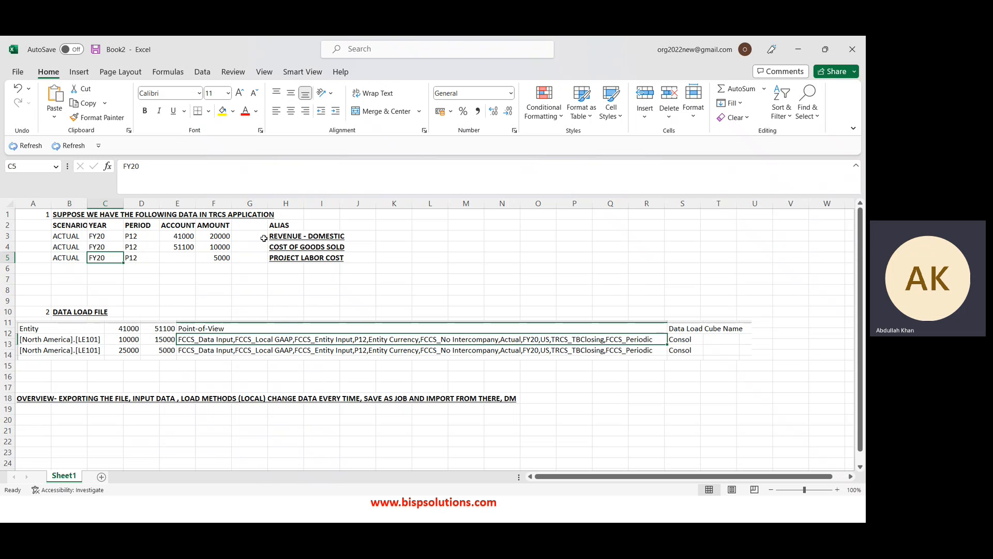
key(Right)
key(Right)
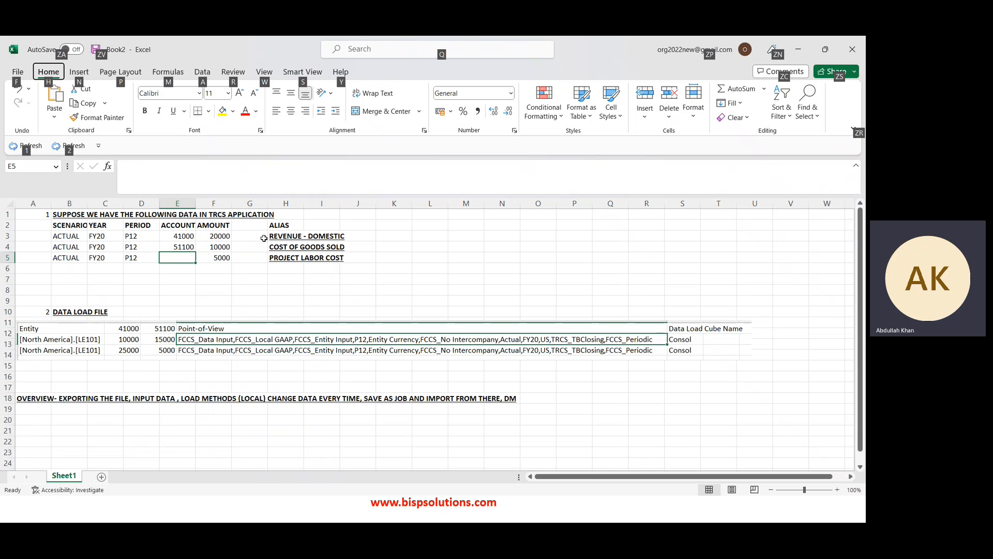
Switch back to EPM Cloud Tax Reporting in the browser and open the application's Overview page
key(alt+Tab)
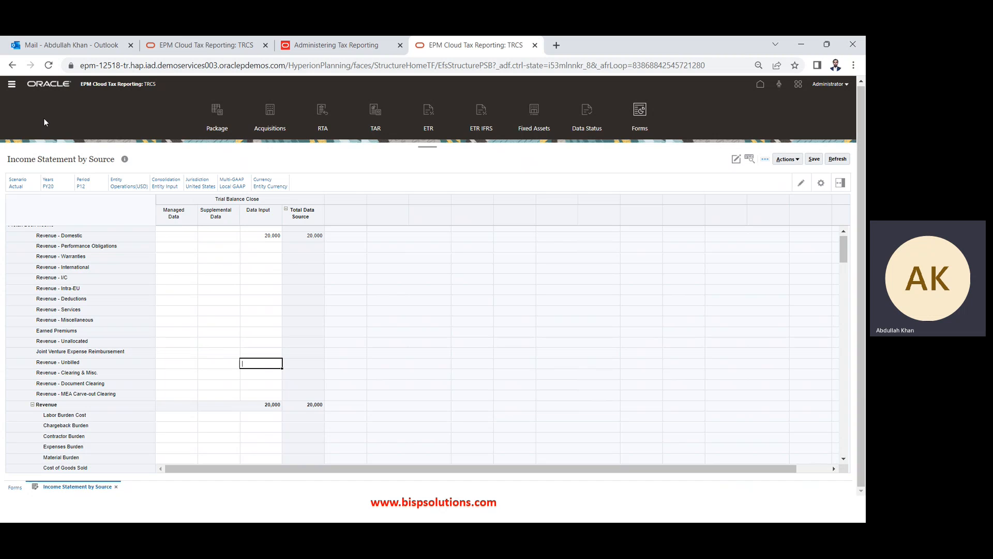
click(11, 84)
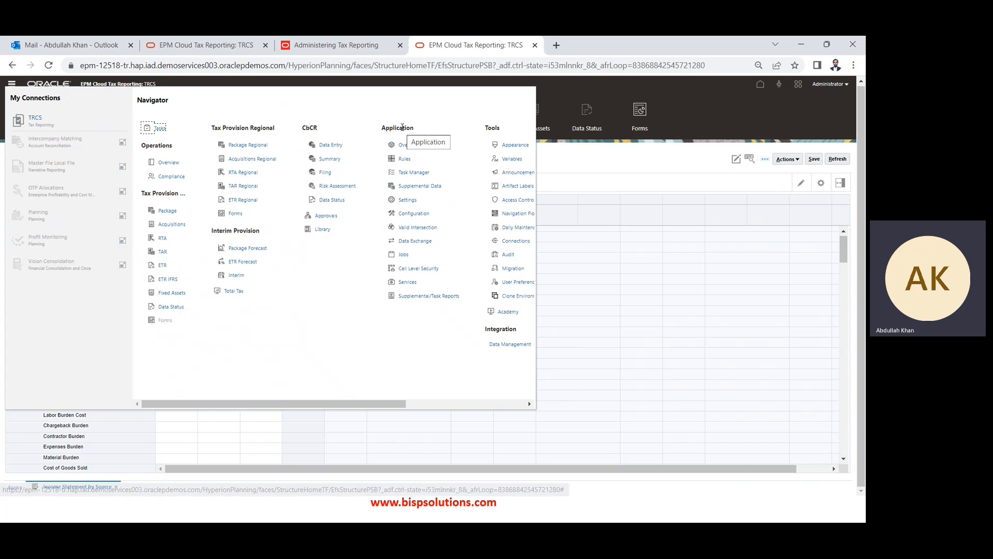
click(405, 147)
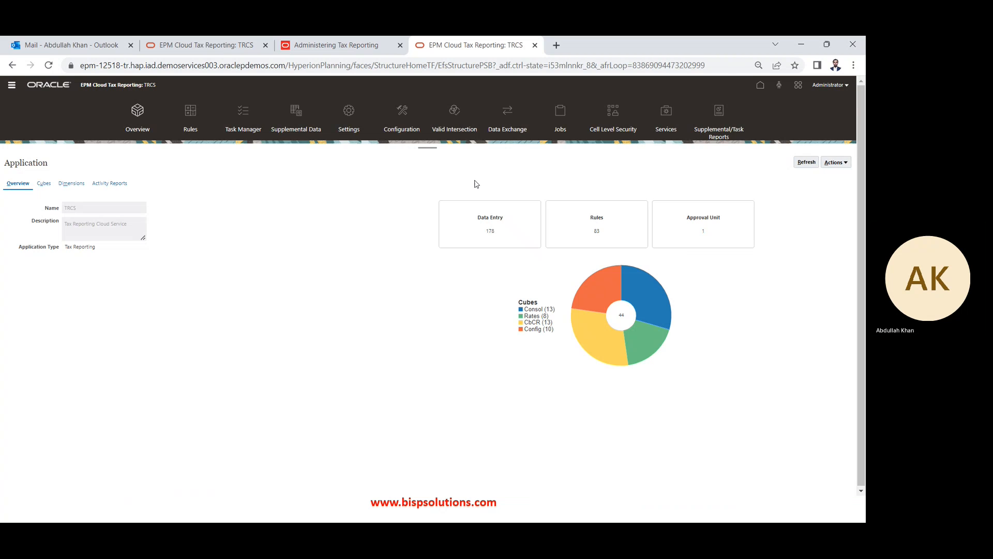
Create a new data export for the application and choose the Consol cube
click(836, 163)
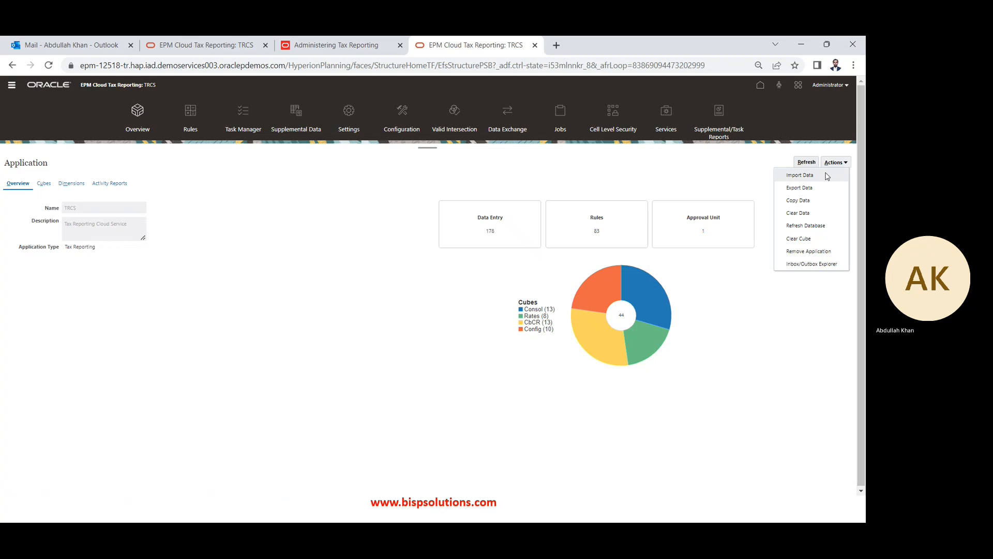
click(799, 189)
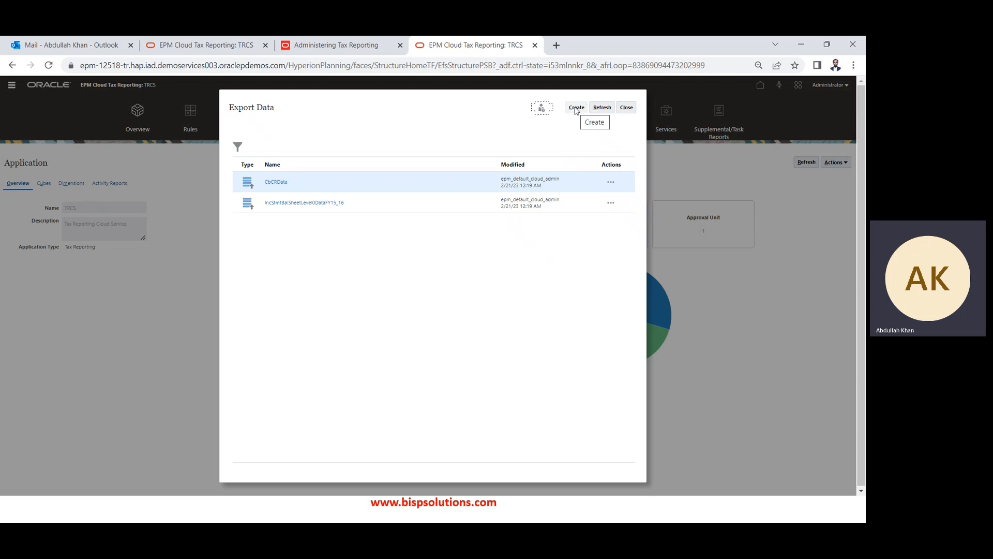
click(576, 108)
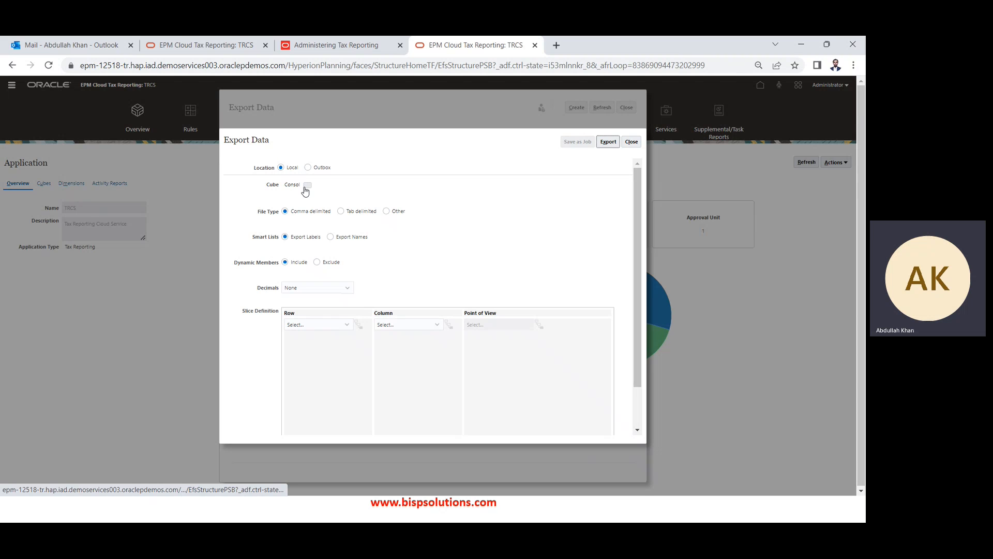
click(306, 186)
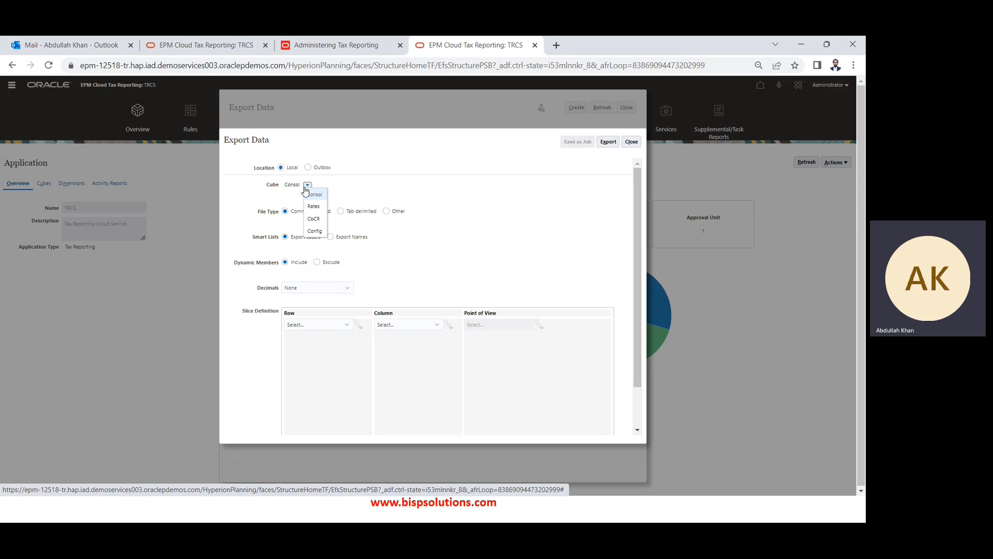
click(307, 193)
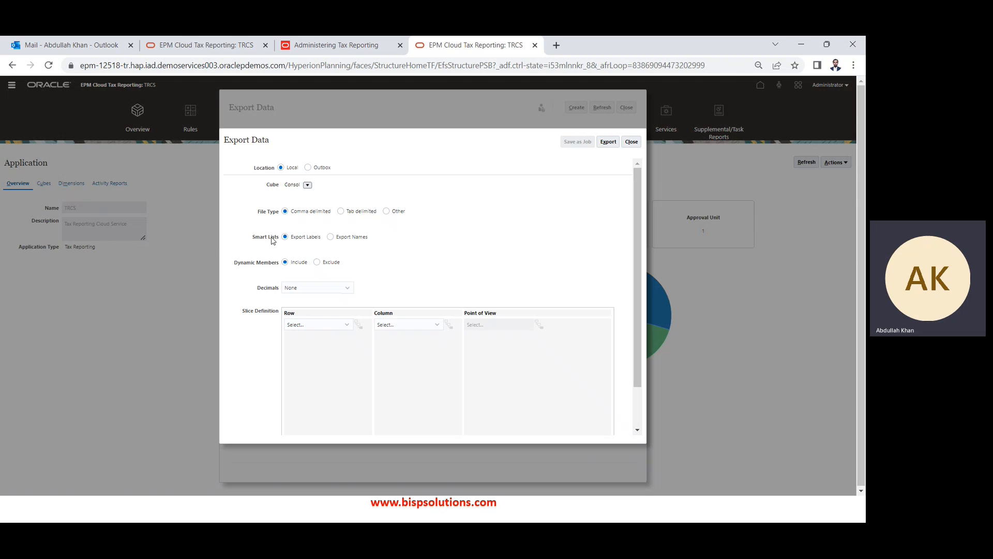
Exclude dynamic members from the export and keep Decimals set to None
click(318, 262)
click(313, 291)
click(312, 293)
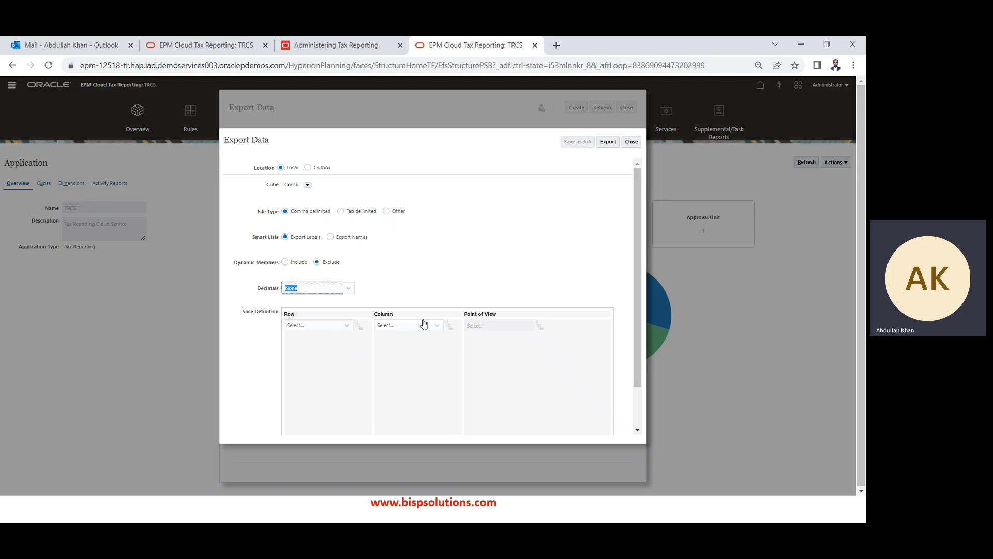
Define the export slice with Entity as the row dimension and Account as the column dimension
click(341, 328)
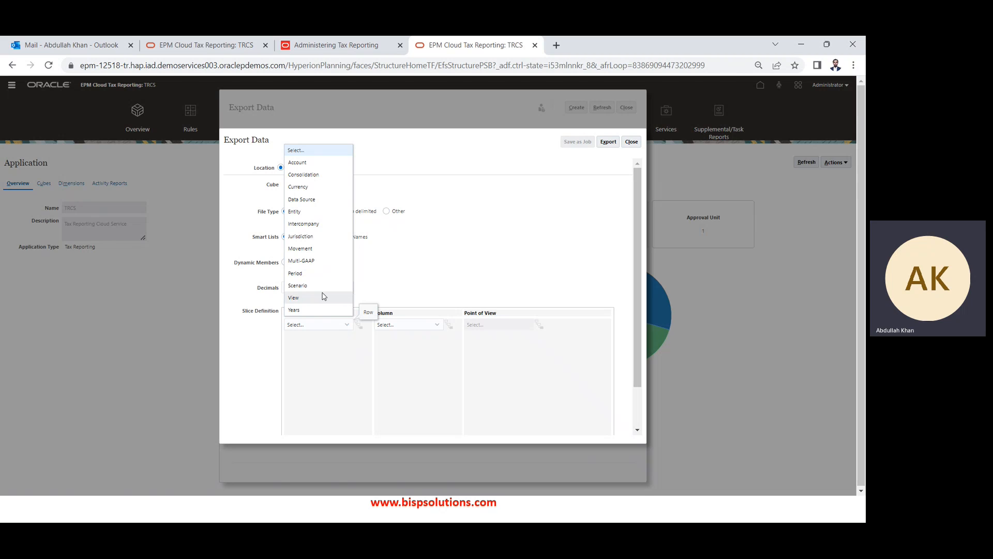
click(316, 211)
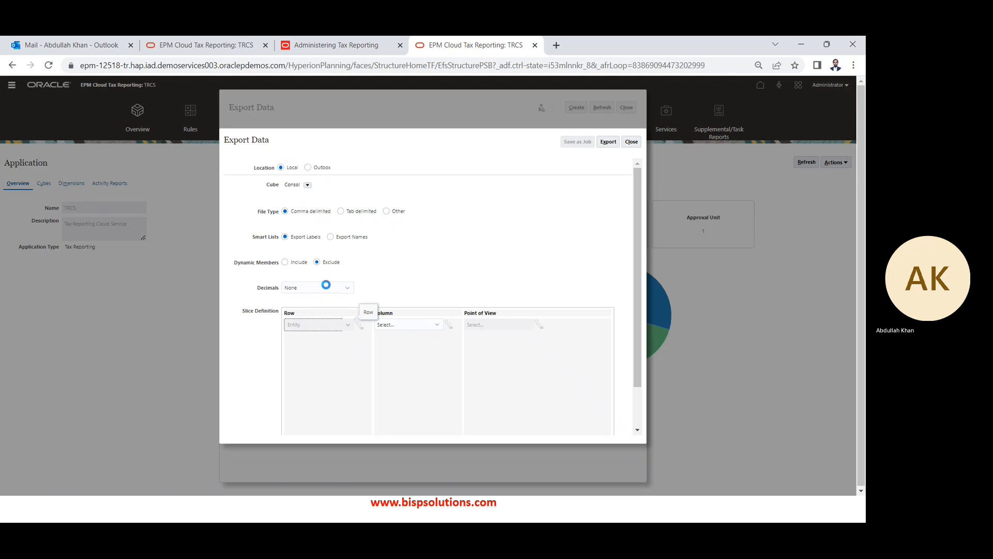
click(406, 326)
click(396, 350)
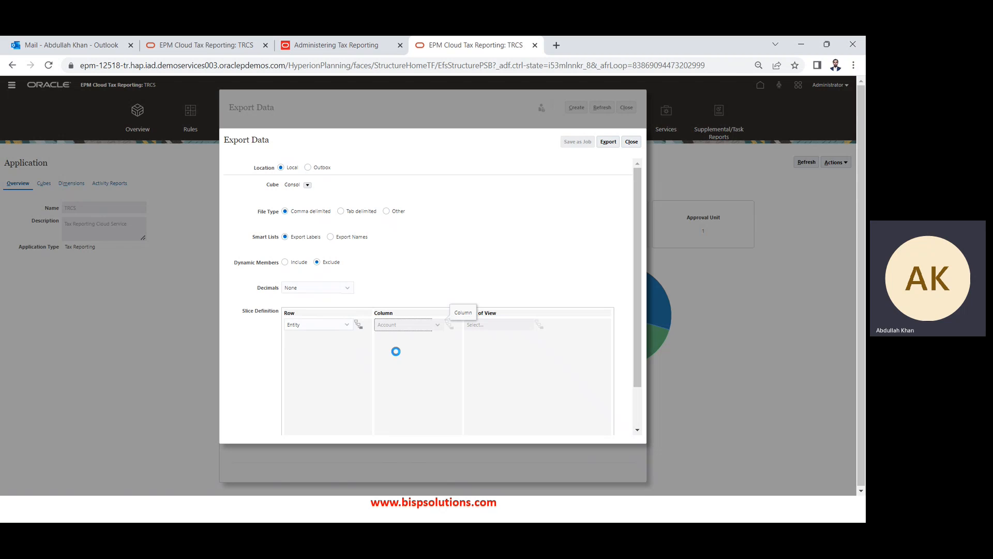
Open the point of view member selection and choose P12 under YearTotal for the Period dimension
click(541, 328)
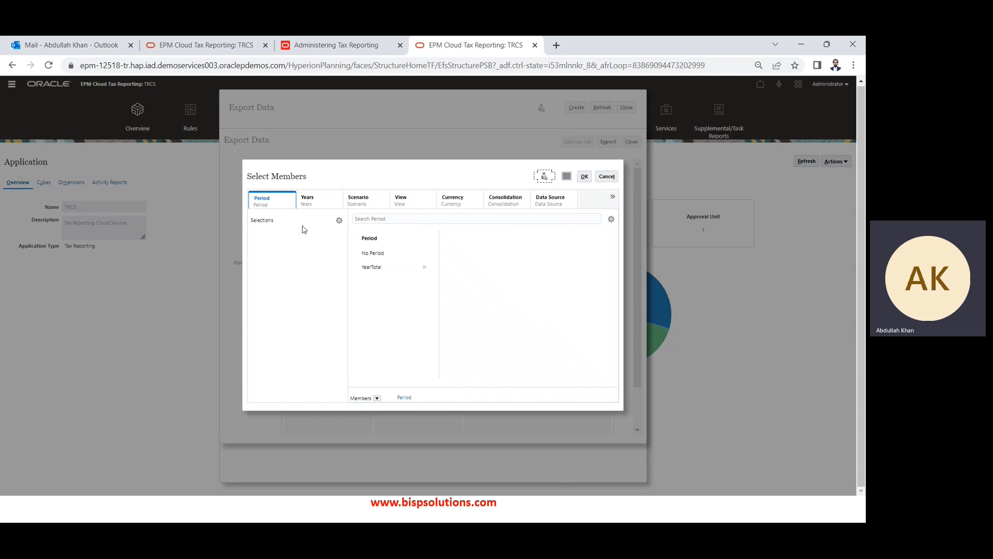
click(426, 268)
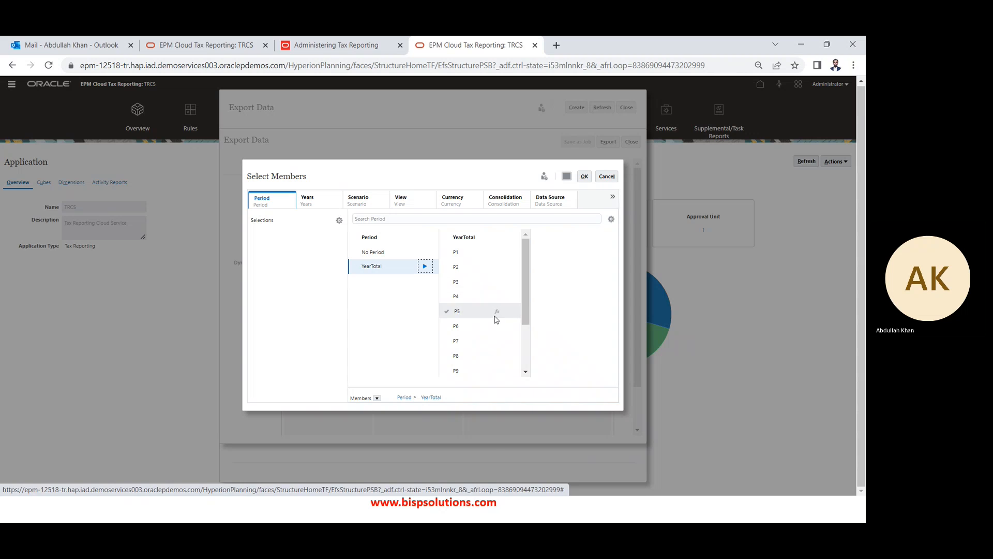
drag(528, 290, 525, 357)
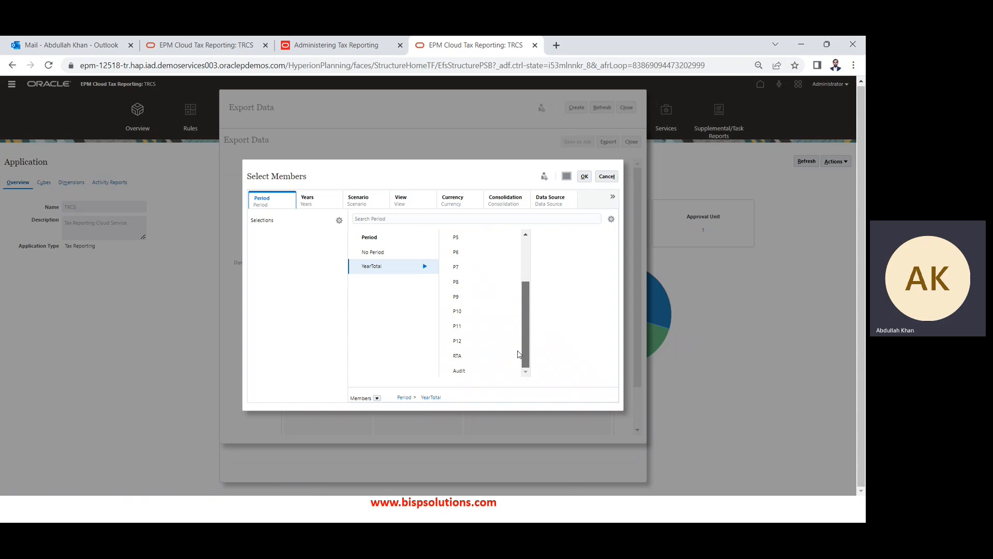
click(448, 341)
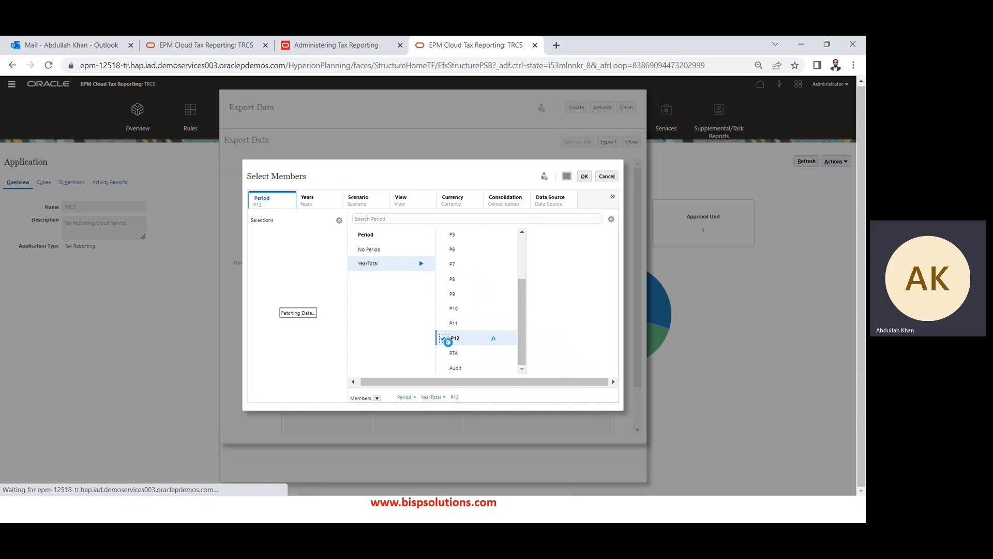
Set the point of view's Years member to FY20 and its Scenario member to Actual
click(308, 198)
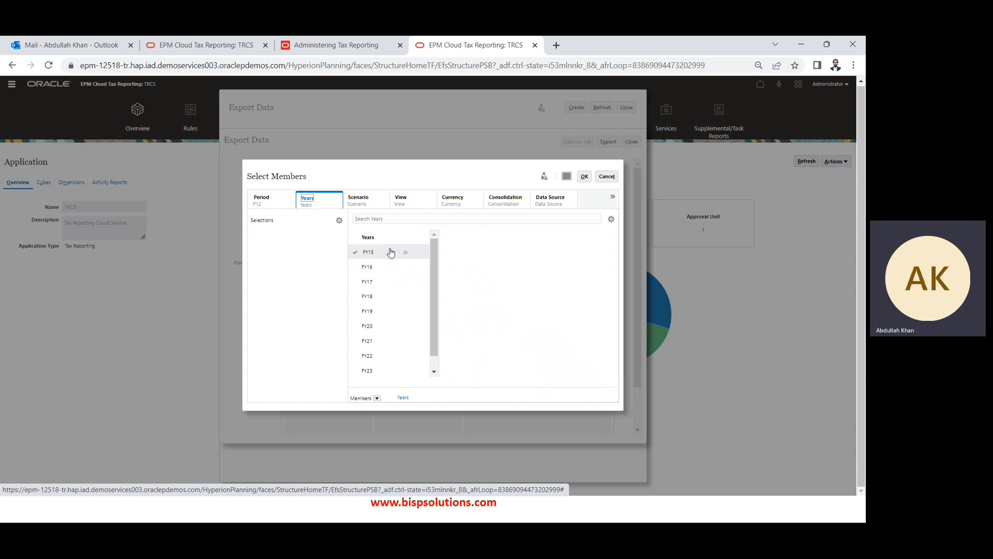
scroll(423, 311, down, 3)
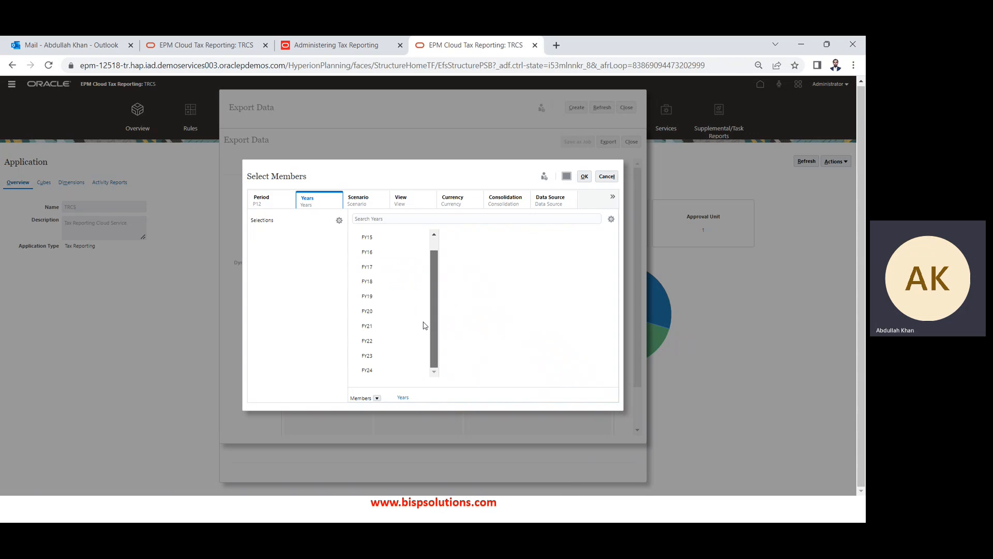
click(354, 311)
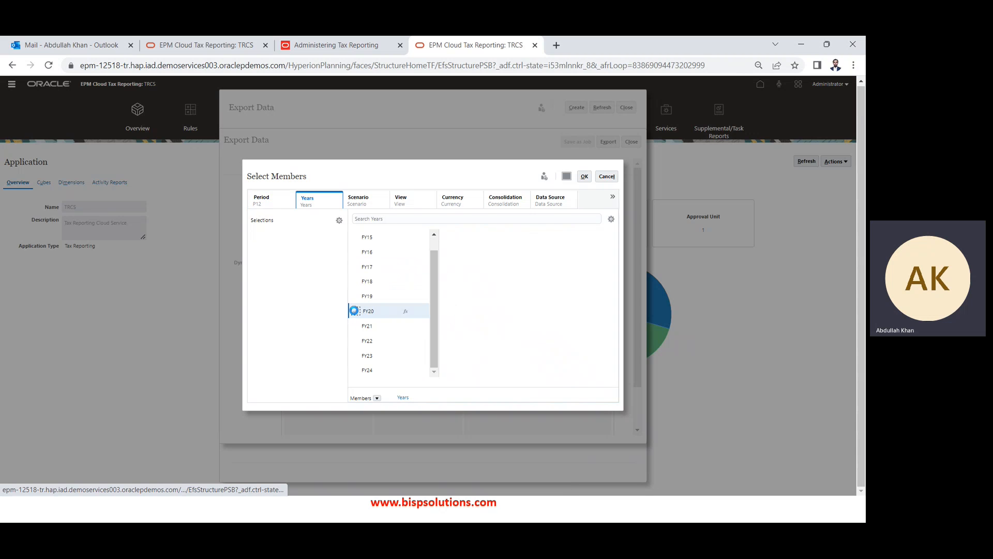
click(358, 198)
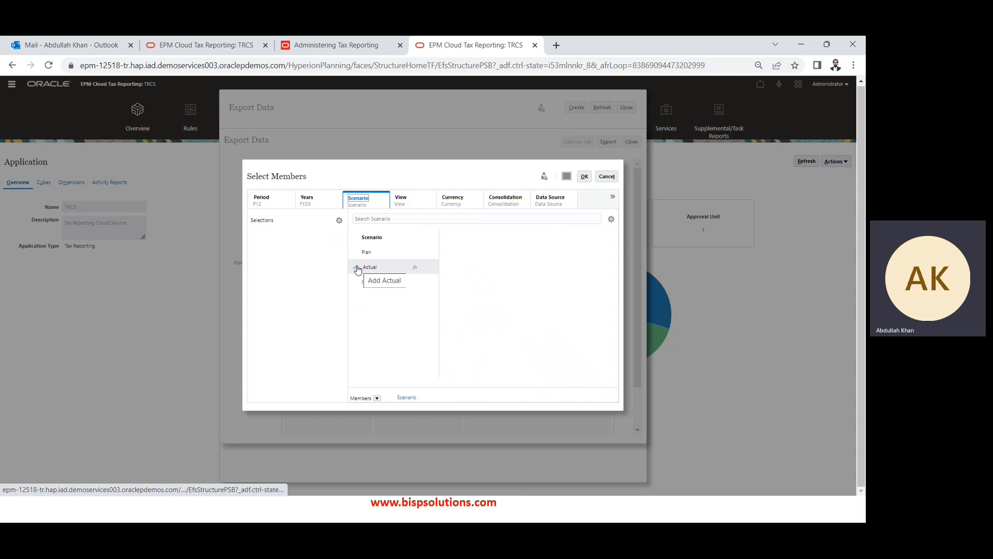
click(358, 268)
Set the point of view's View member to Periodic and its Currency member to Entity Currency
click(402, 198)
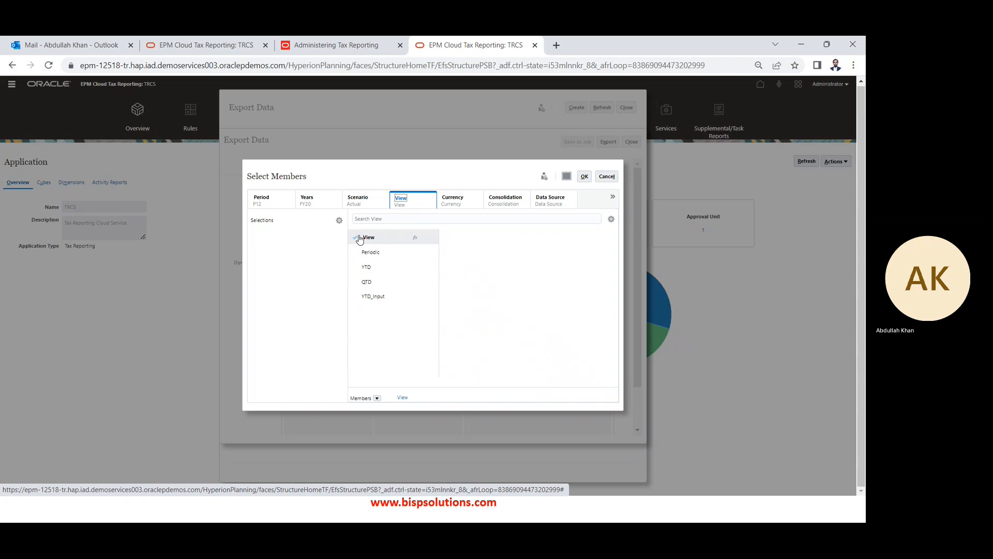
click(356, 254)
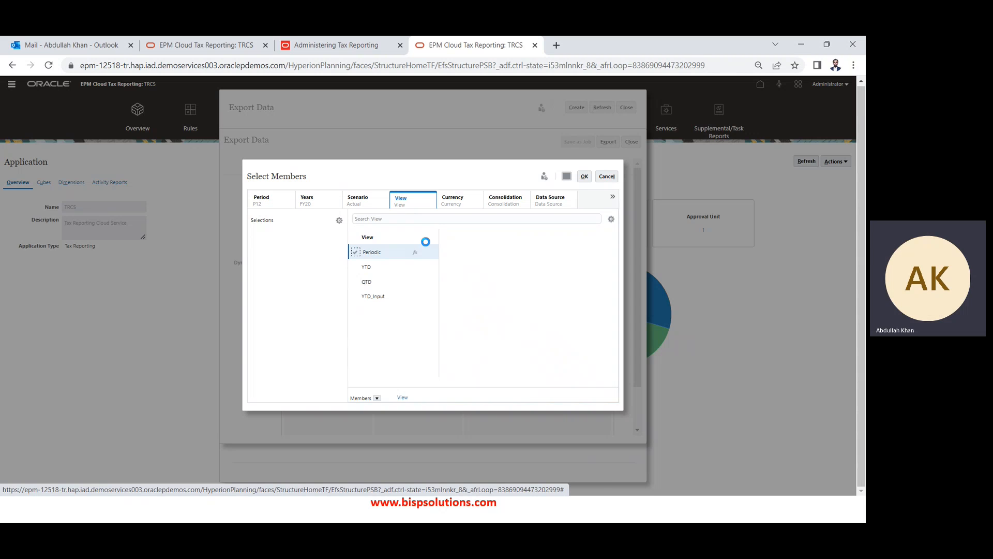
click(455, 196)
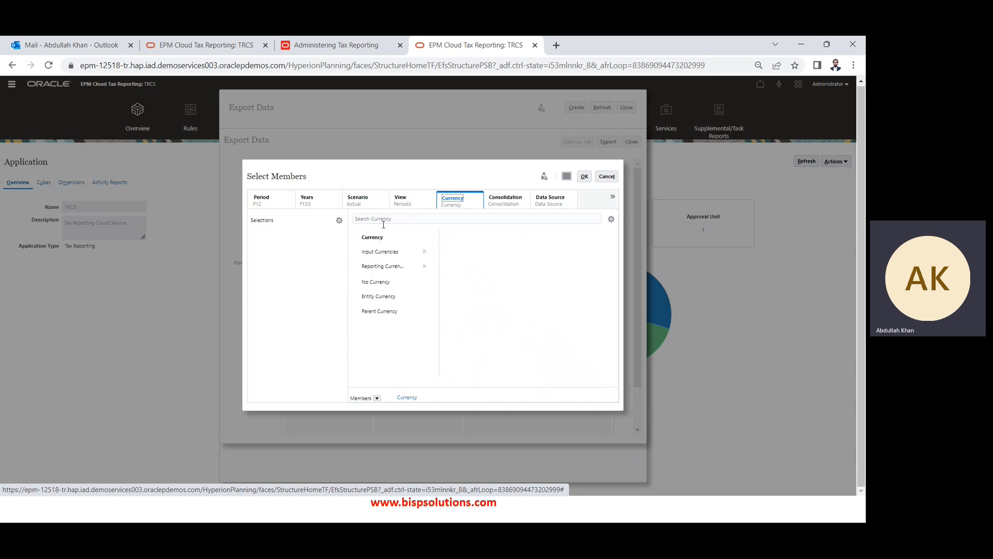
click(355, 297)
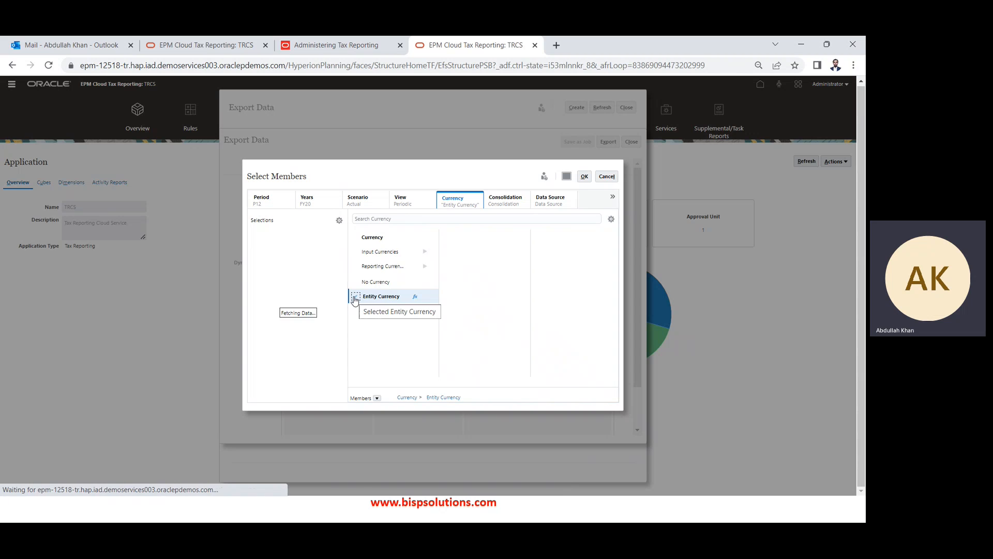
Choose Entity Input, under Contribution, Proportion and Entity Total, as the Consolidation member
click(500, 200)
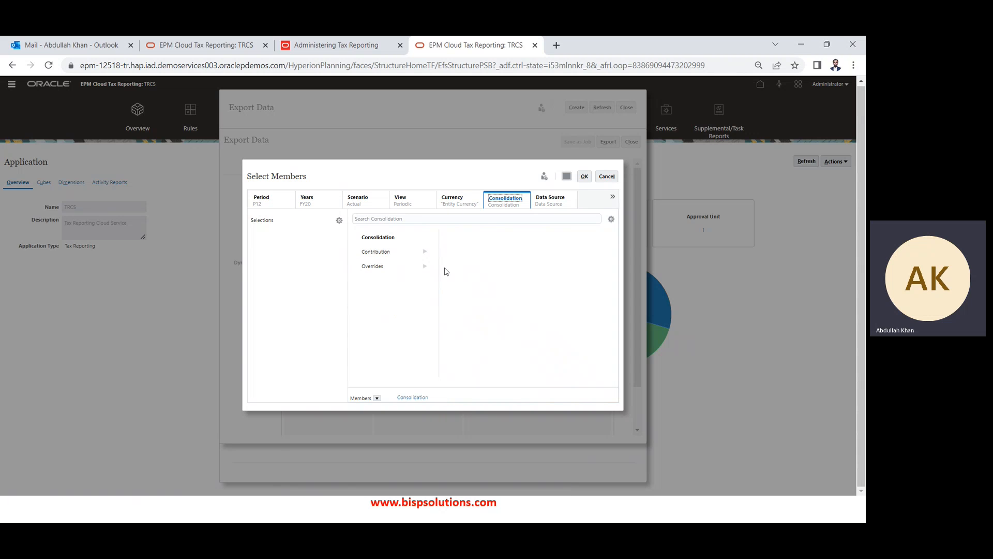
click(426, 251)
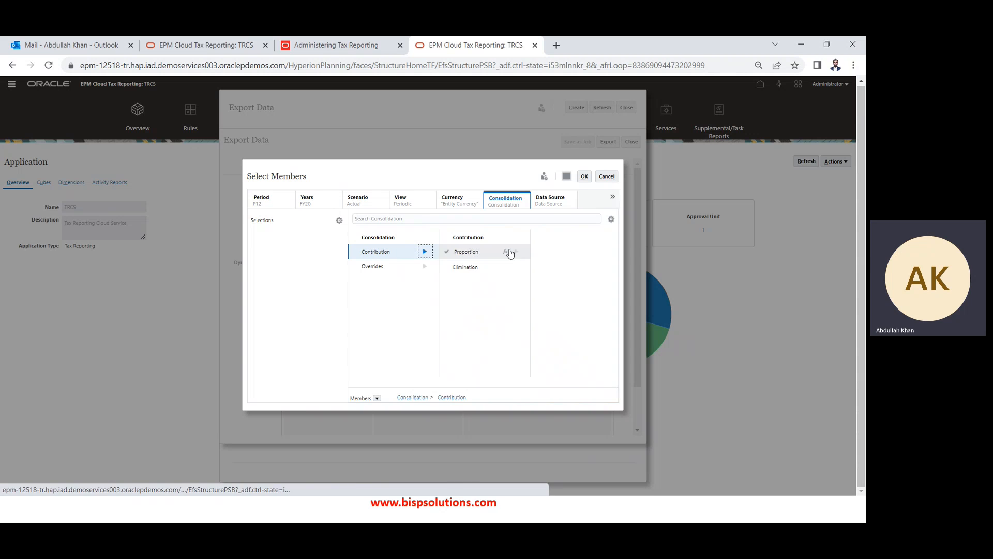
click(518, 251)
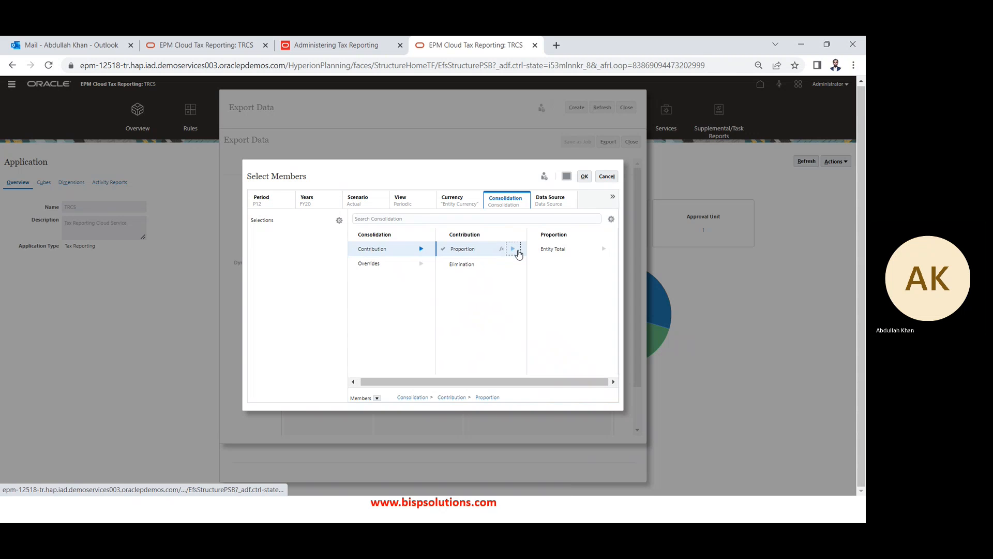
click(603, 249)
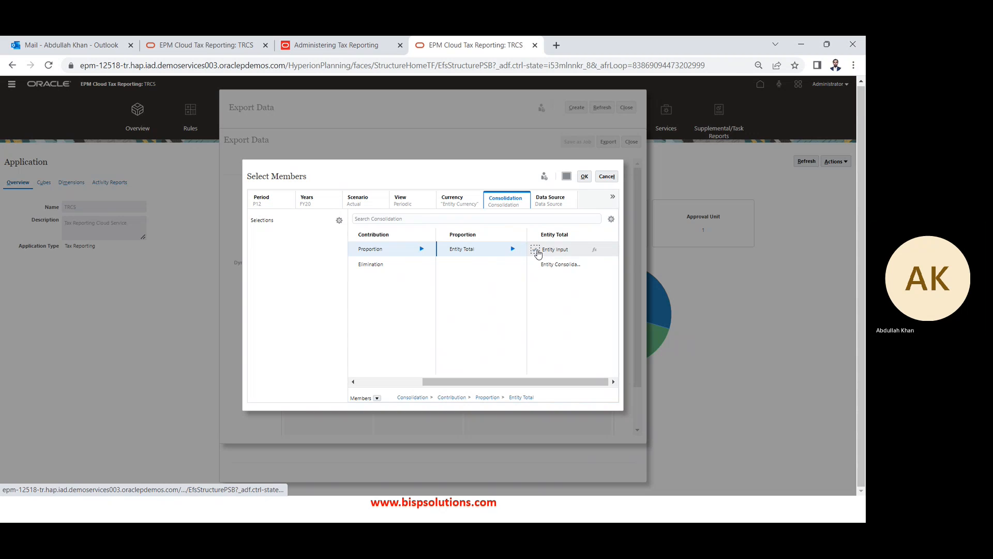
click(536, 251)
Choose Data Input, under Total Data Sources and Total Data Source, as the Data Source member
click(549, 197)
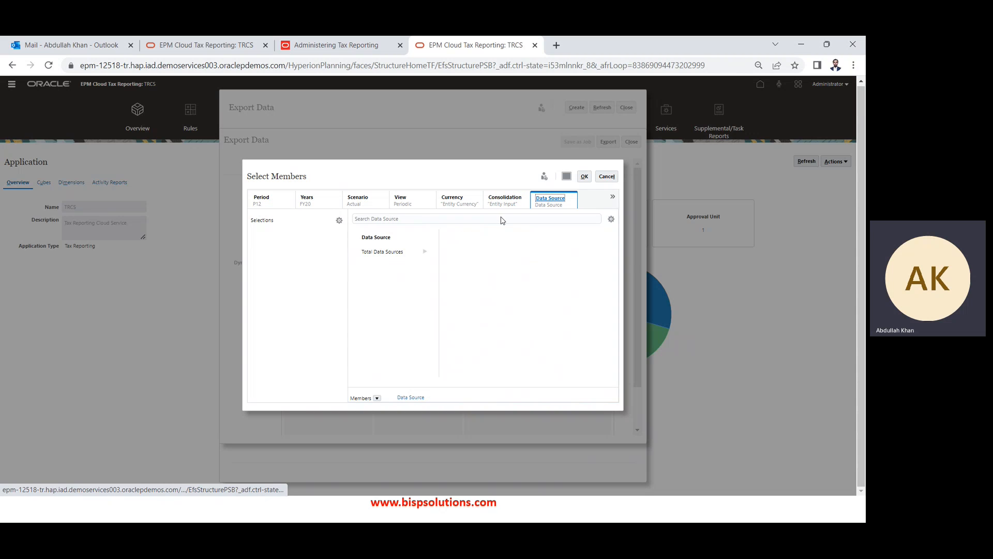
click(428, 251)
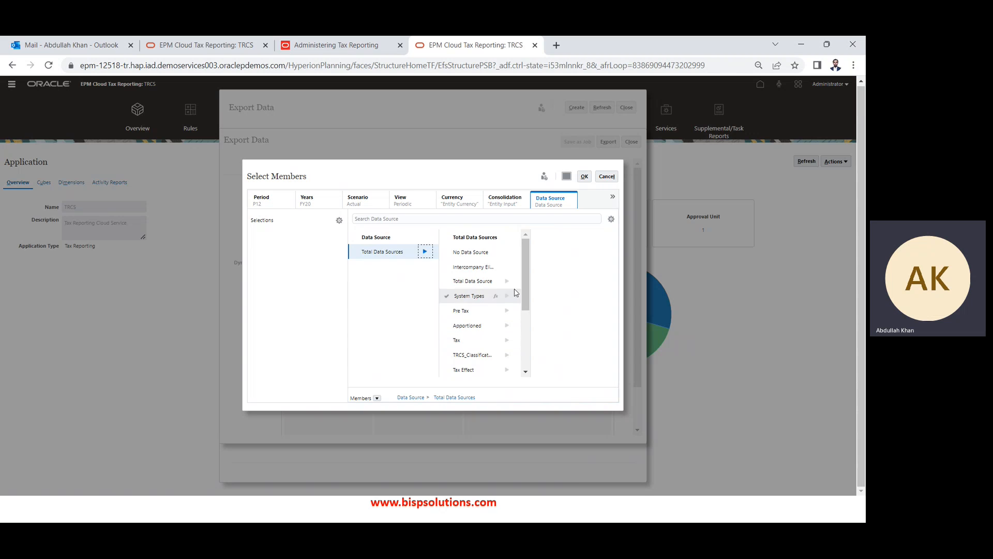
mouse_move(525, 295)
mouse_down()
mouse_move(523, 346)
mouse_move(532, 284)
mouse_up()
click(505, 280)
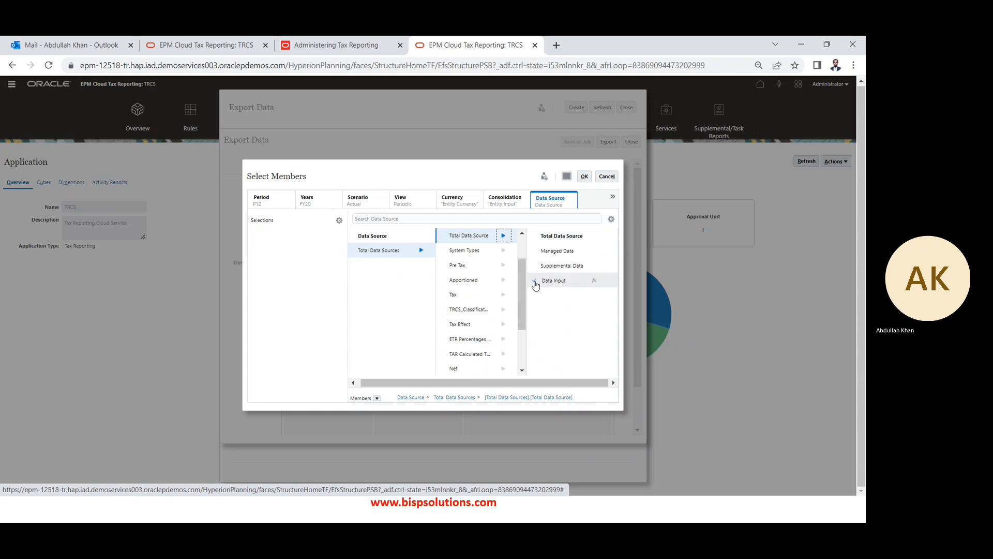
click(535, 281)
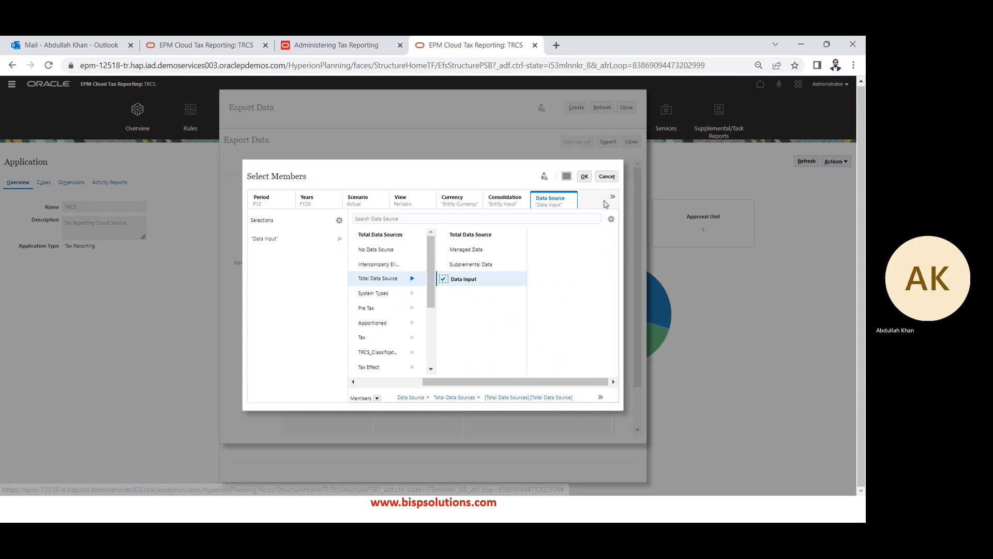
Search the Movement dimension for "TRIAL BALA" and select the Trial Balance Close member
click(612, 196)
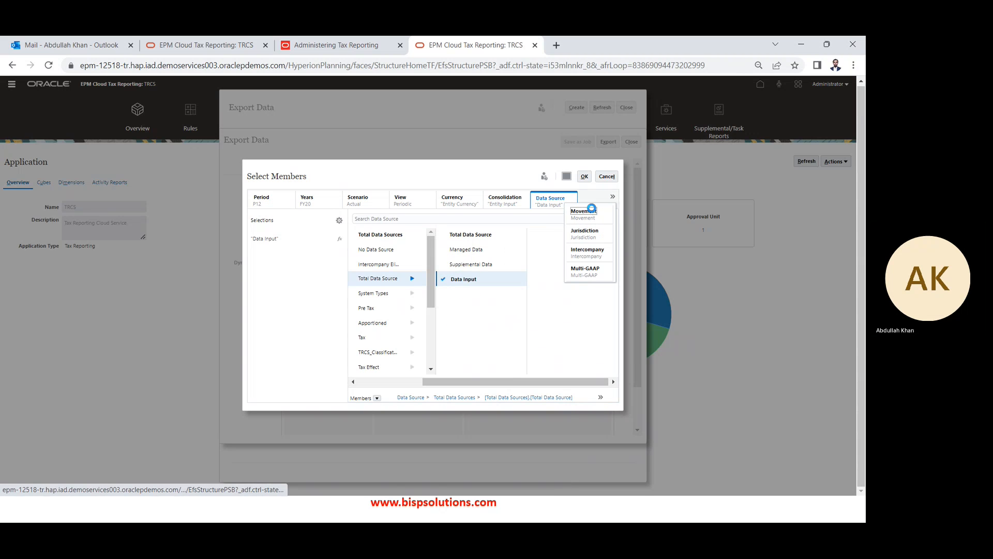
click(583, 211)
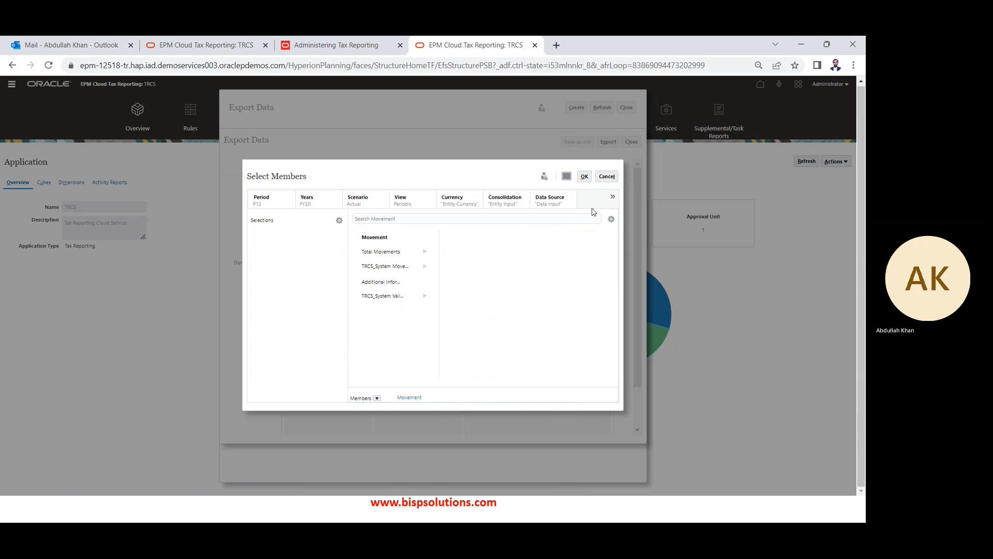
click(412, 218)
text(TR)
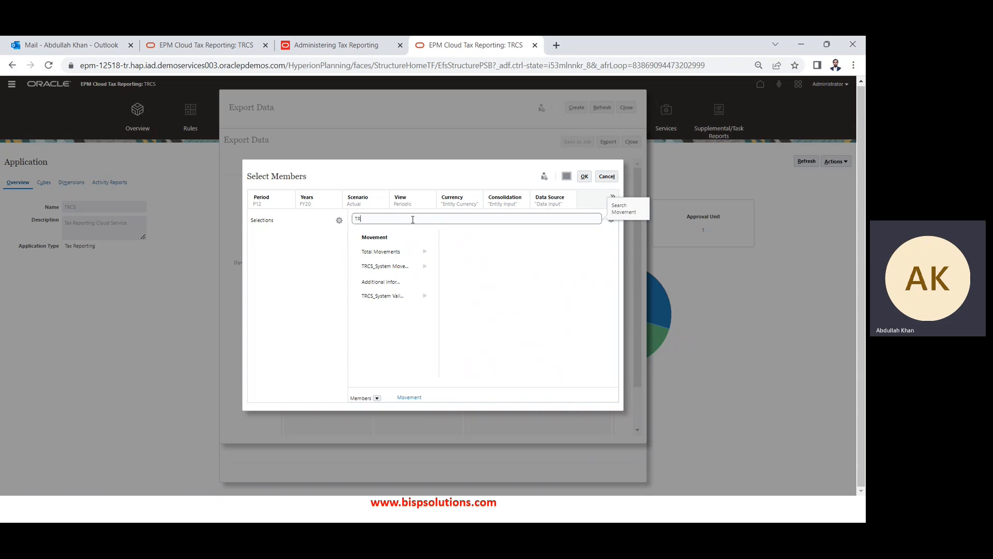
text(IAL BA)
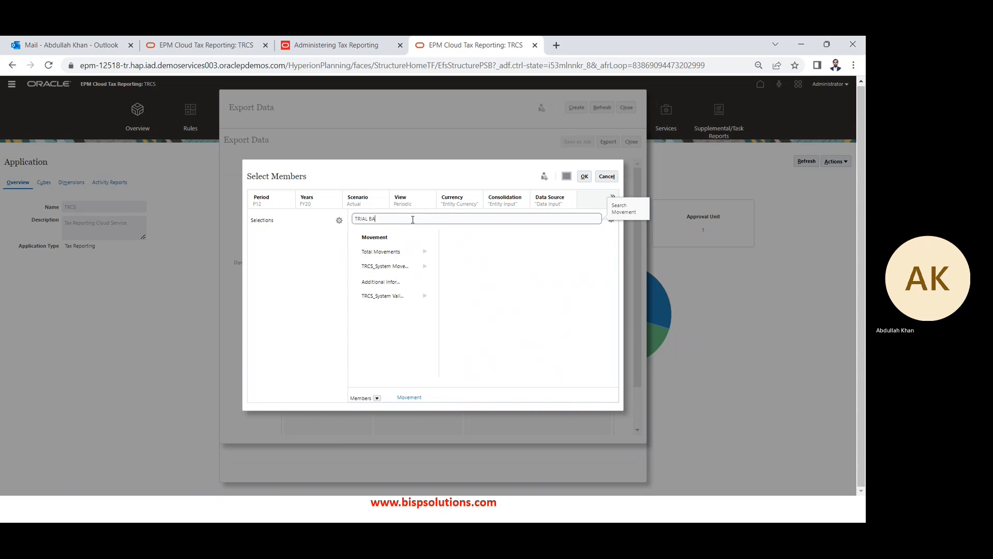
text(LA)
key(Return)
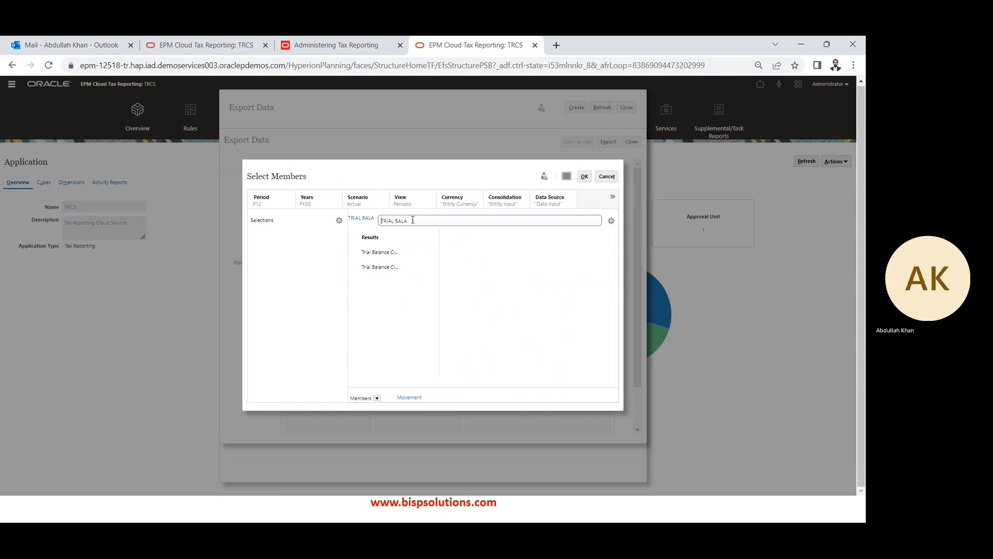
click(360, 254)
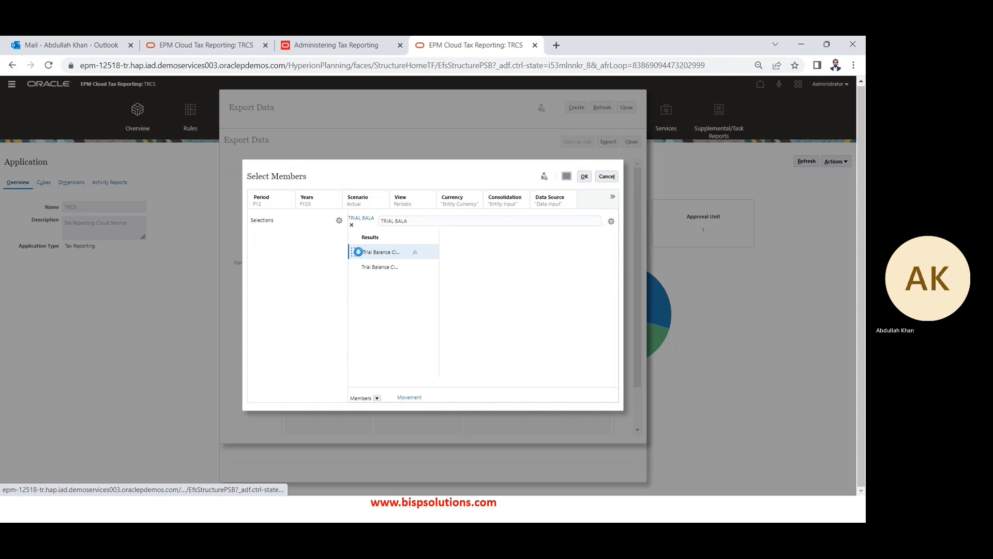
Choose United States, under Total National And Regional and All National, as the Jurisdiction member
click(613, 197)
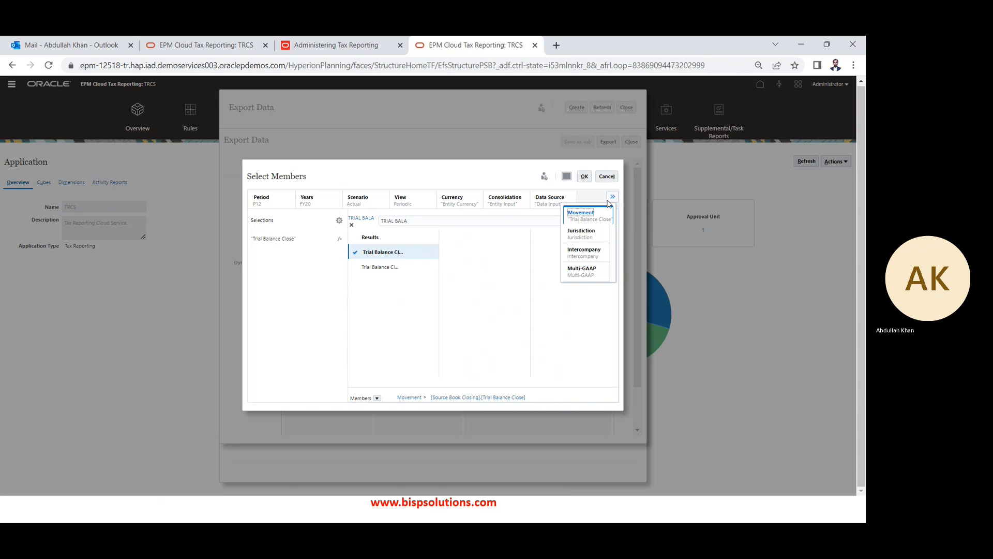
click(585, 230)
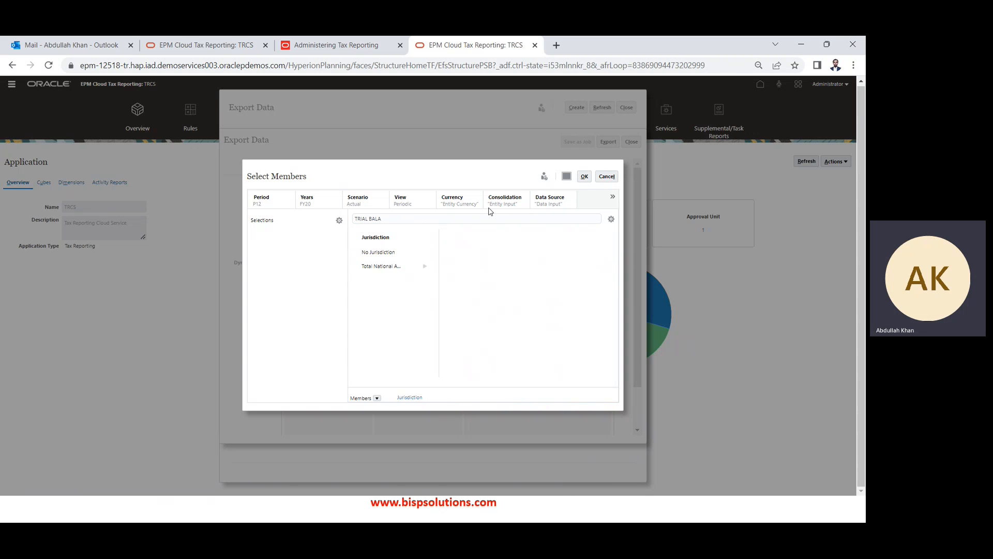
click(426, 267)
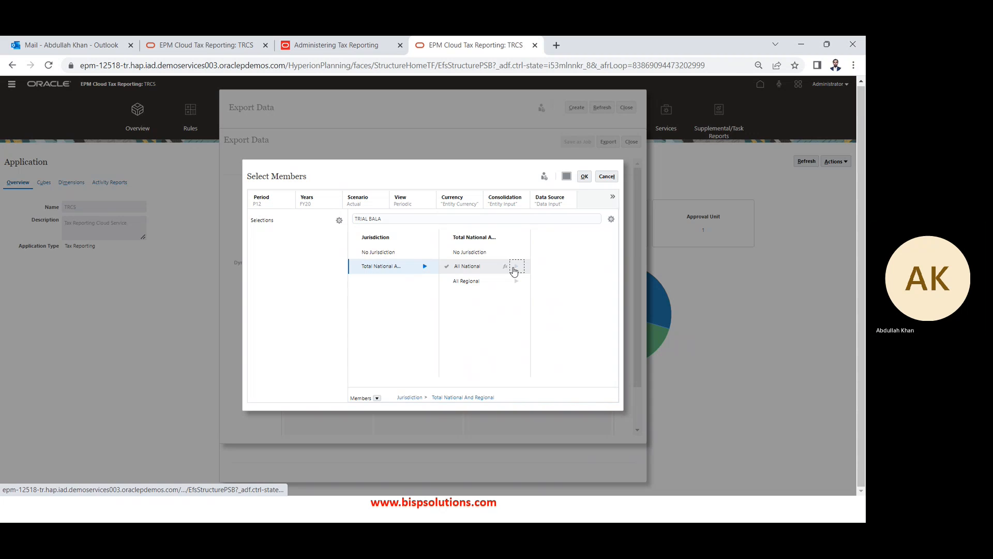
click(516, 266)
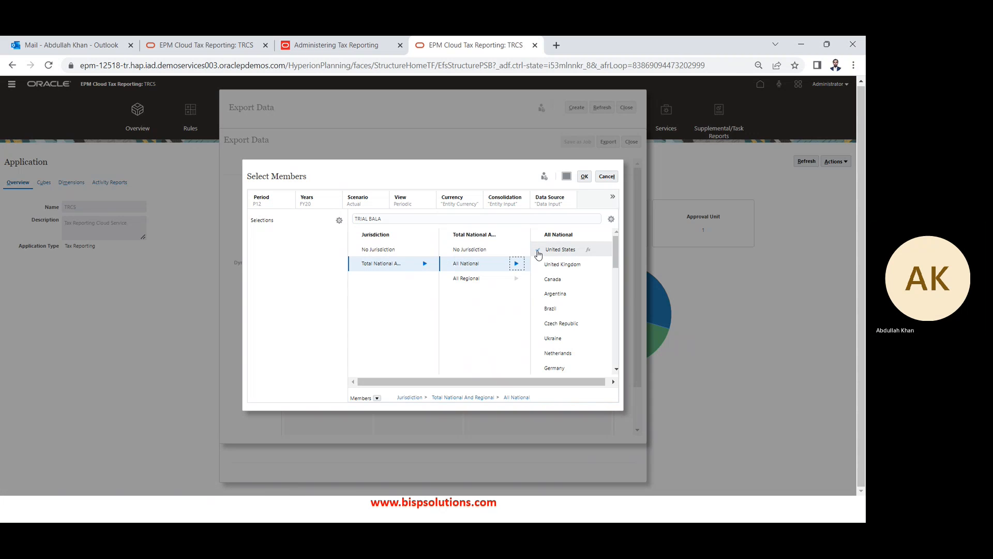
click(559, 247)
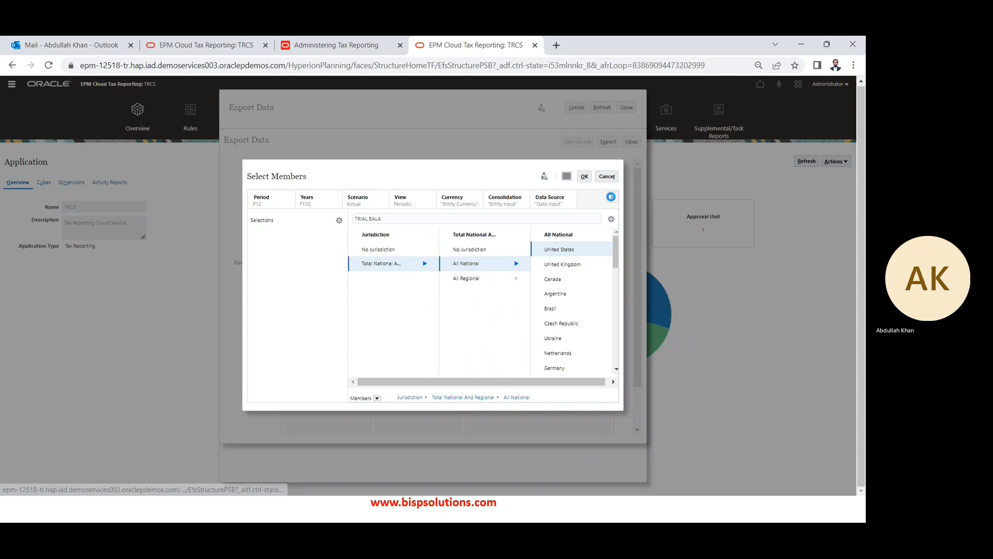
Choose No Intercompany, under Intercompany Top, as the Intercompany member of the point of view
click(613, 198)
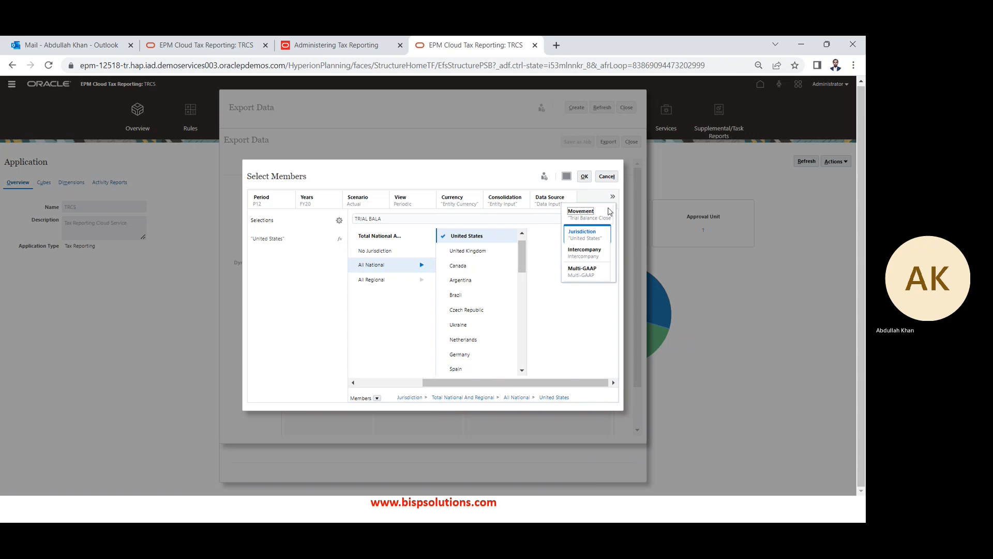
click(585, 251)
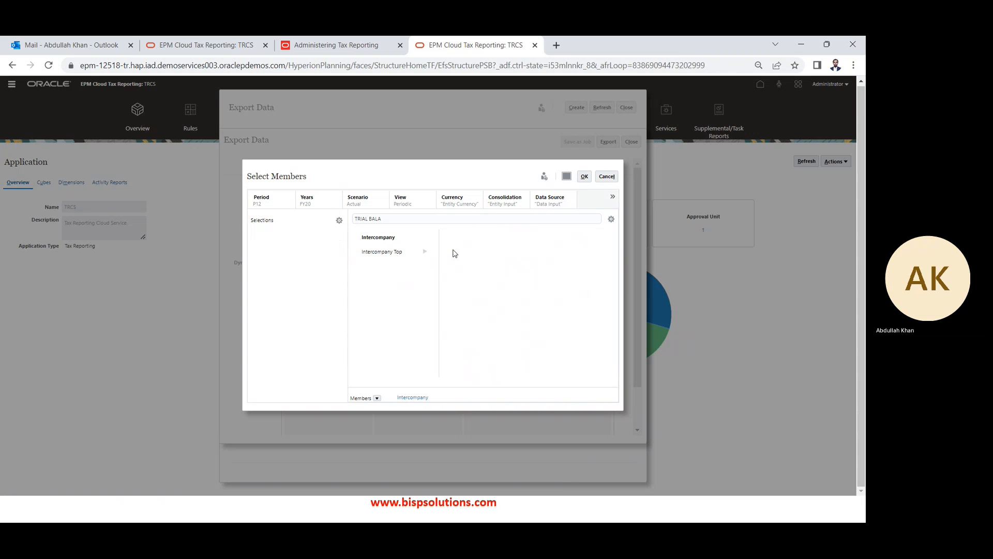
click(425, 252)
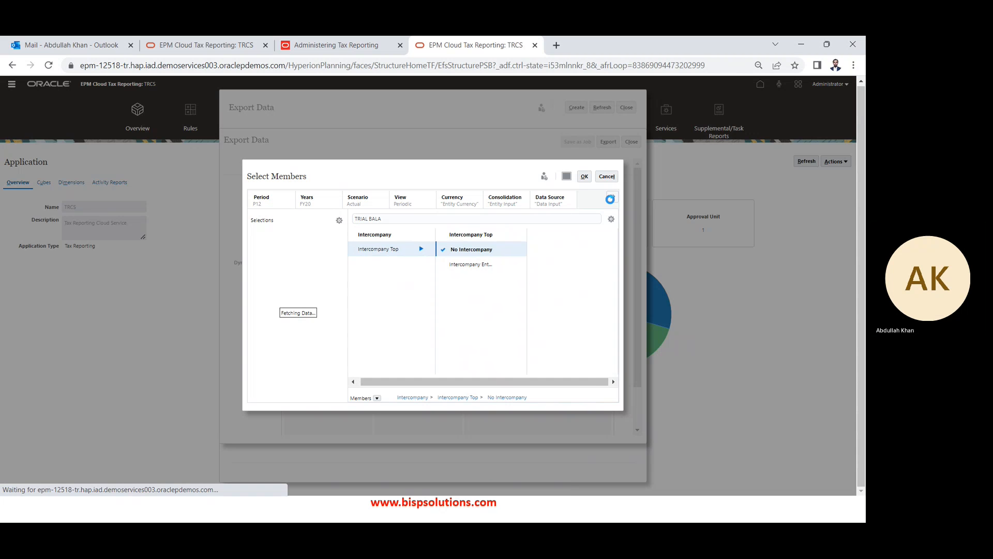
click(613, 197)
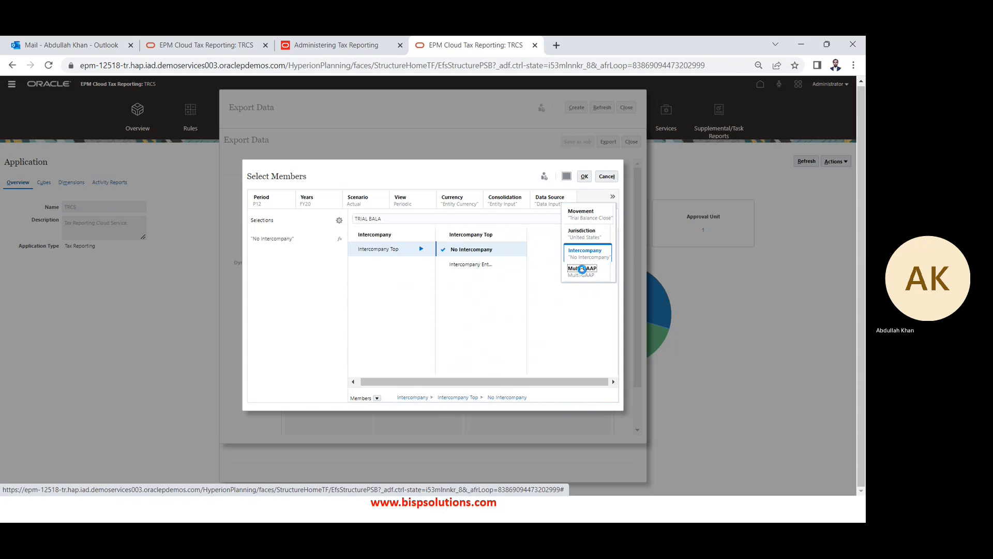
Choose Local GAAP as the Multi-GAAP member and confirm the point of view selections
click(583, 269)
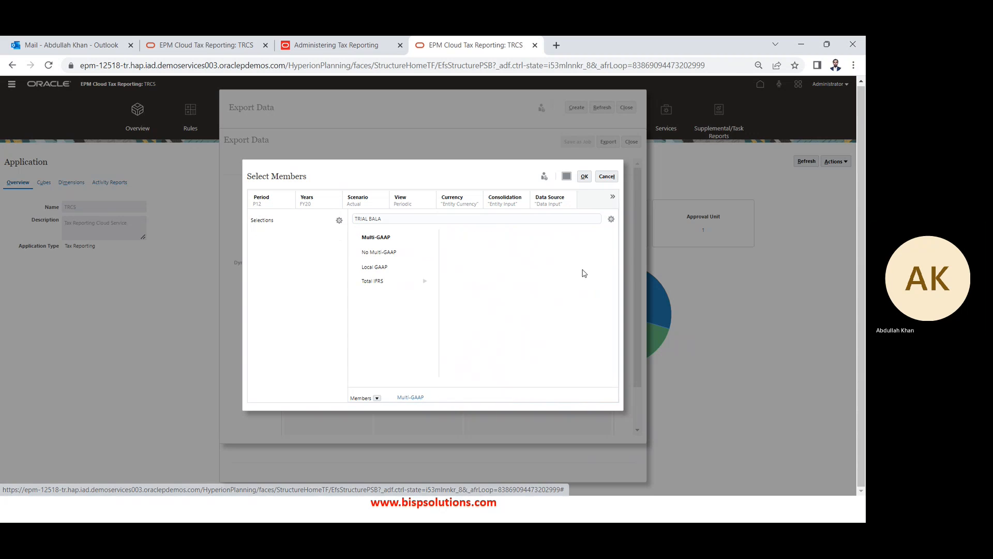
click(355, 267)
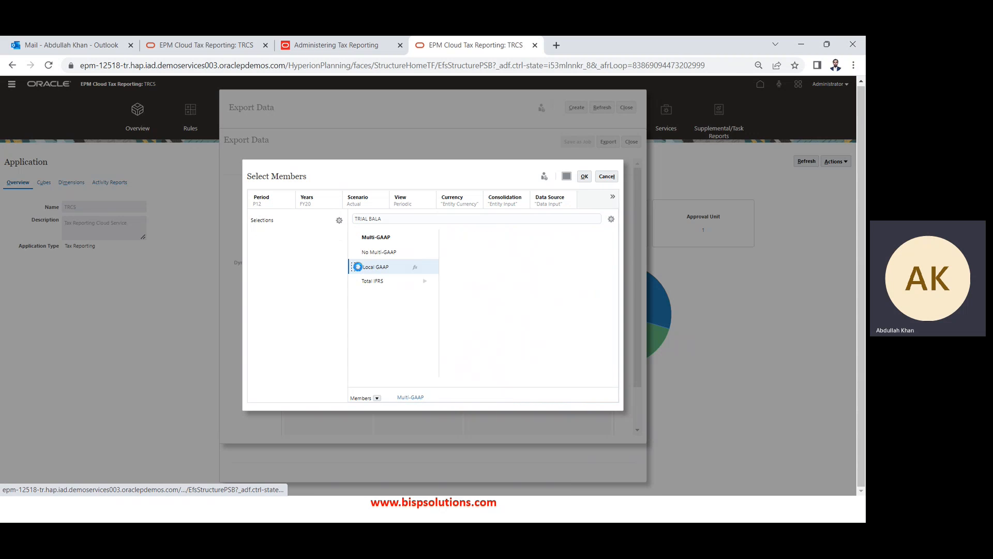
click(587, 180)
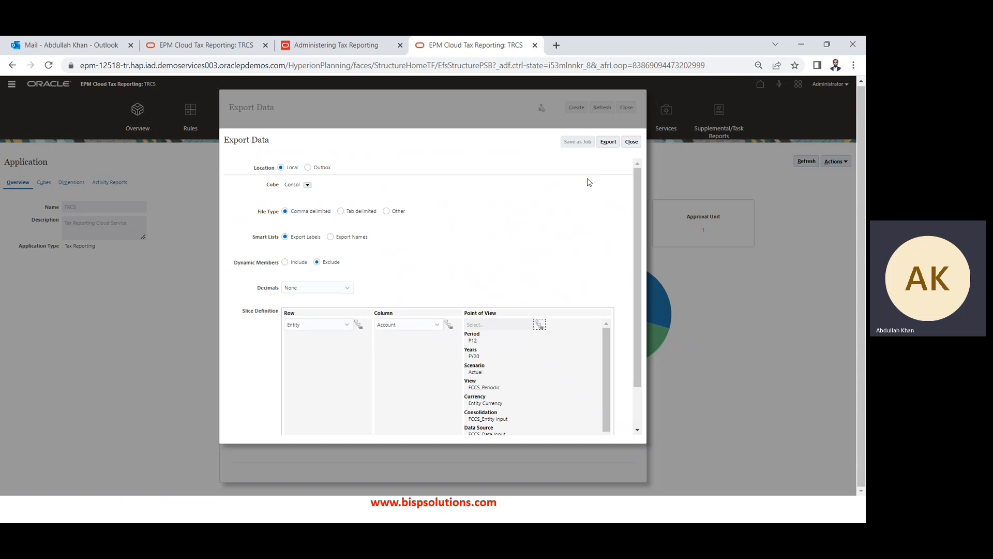
Set the row's Entity member to Operations, under Total Geography and North America, and confirm the selection
click(359, 326)
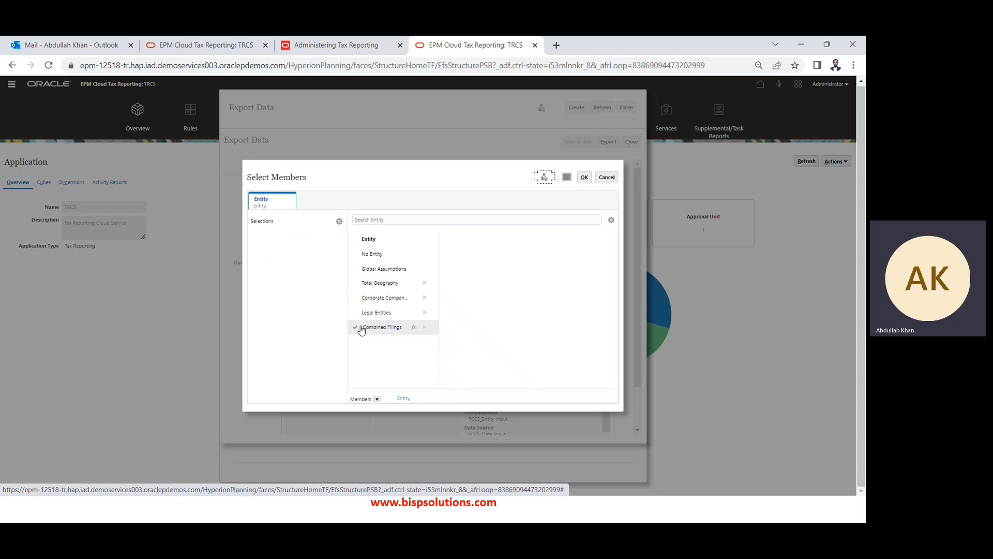
click(423, 282)
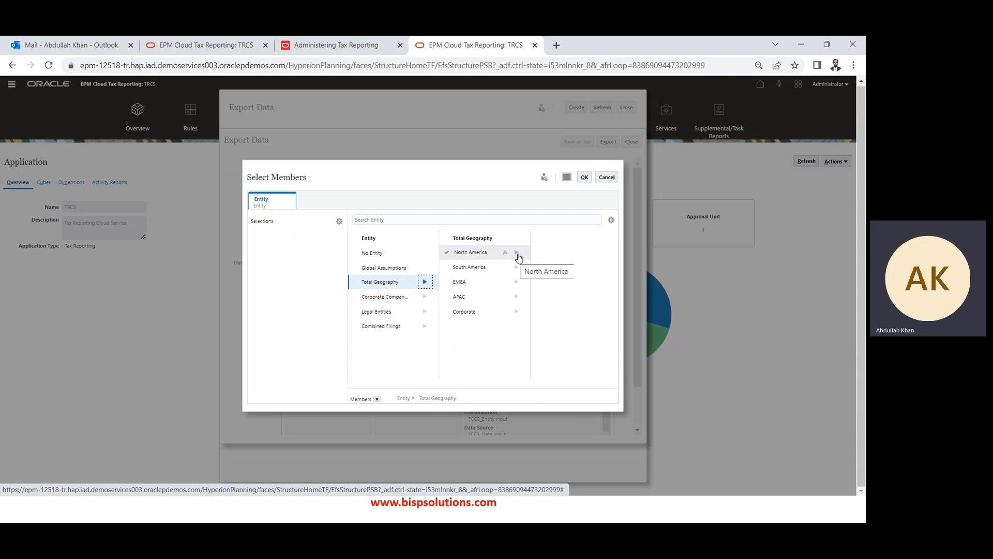
click(518, 253)
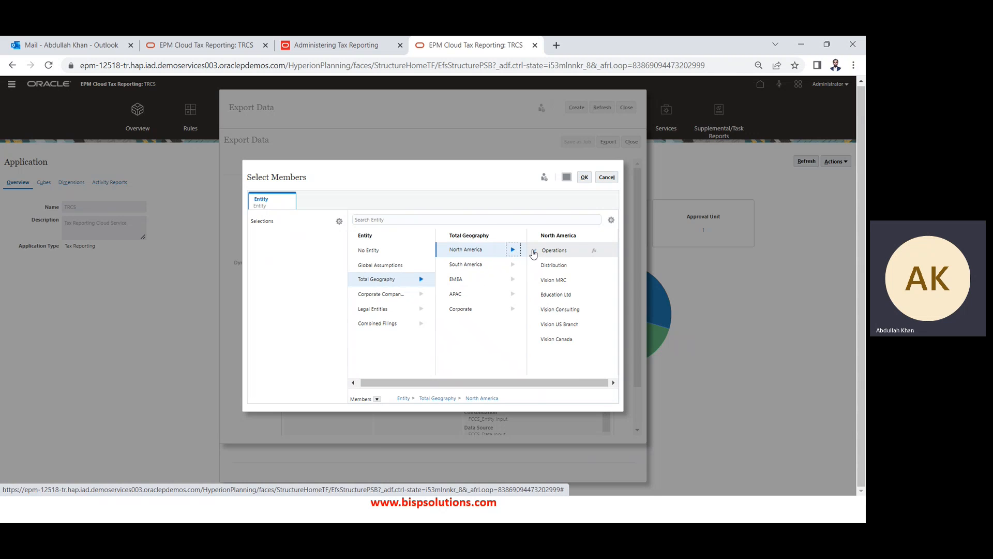
click(532, 249)
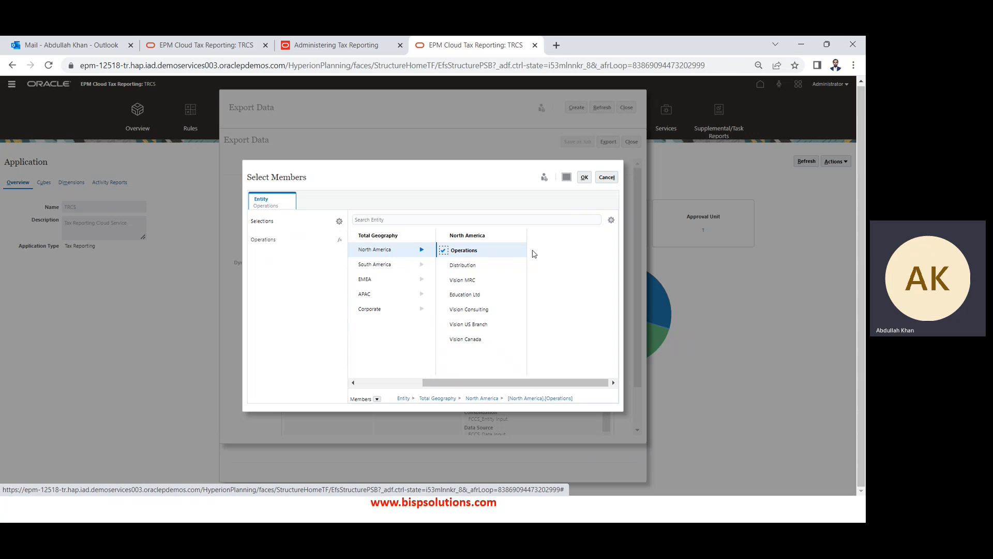
click(584, 177)
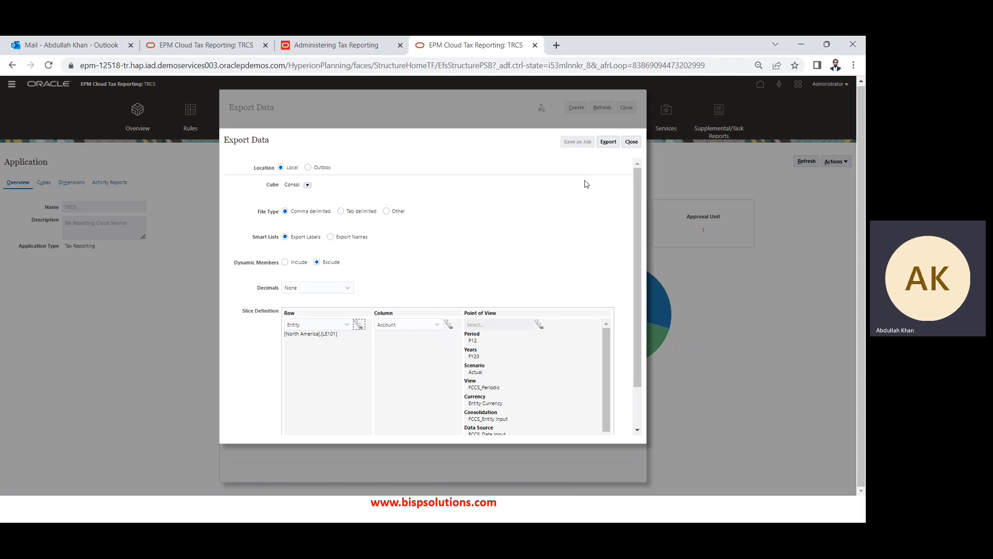
For the column's Account dimension, search for account 41000 and add Revenue - Domestic
click(448, 323)
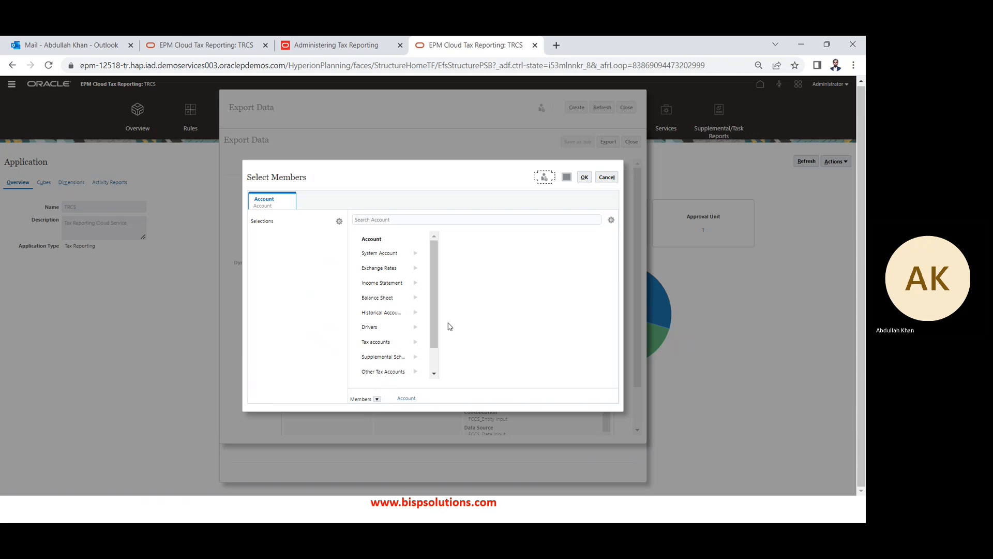
click(405, 219)
text(41000)
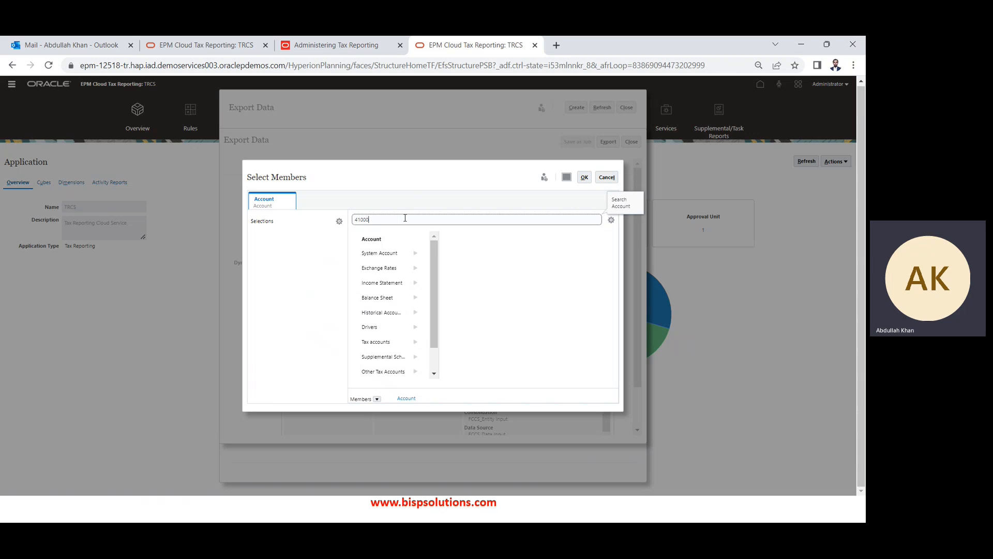
key(Return)
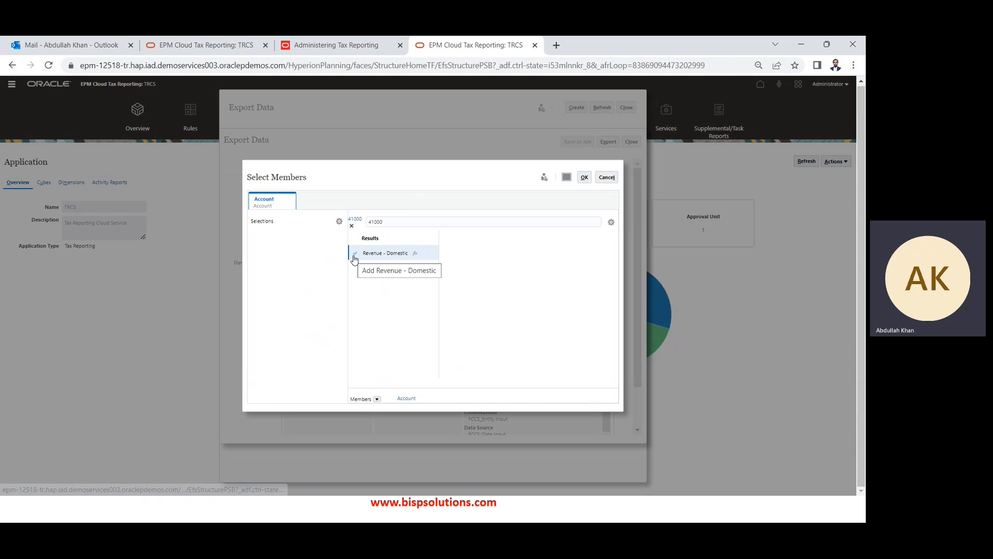
click(355, 253)
Search the Account dimension for "COST OF GOODS" and add Cost of Goods Sold to the selections
double_click(405, 222)
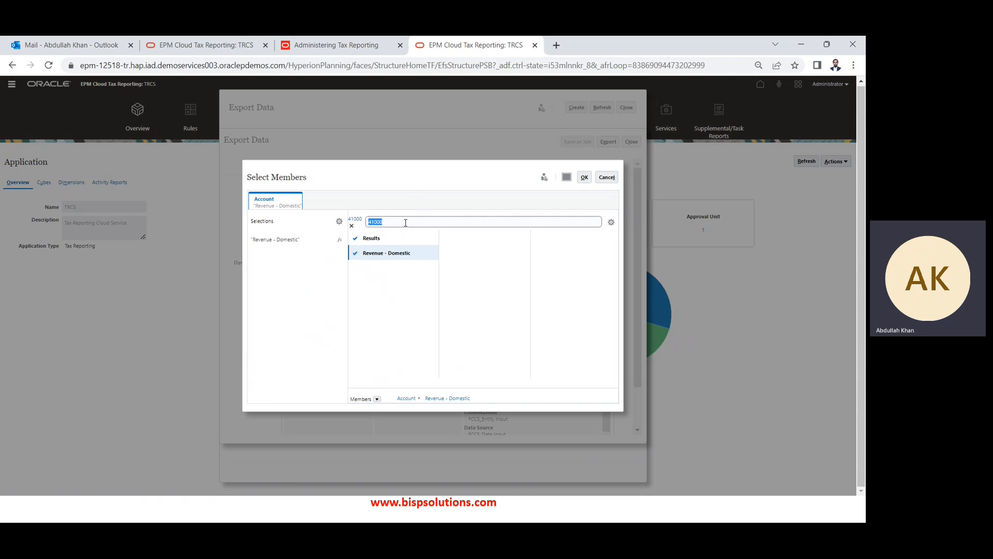
text(COST)
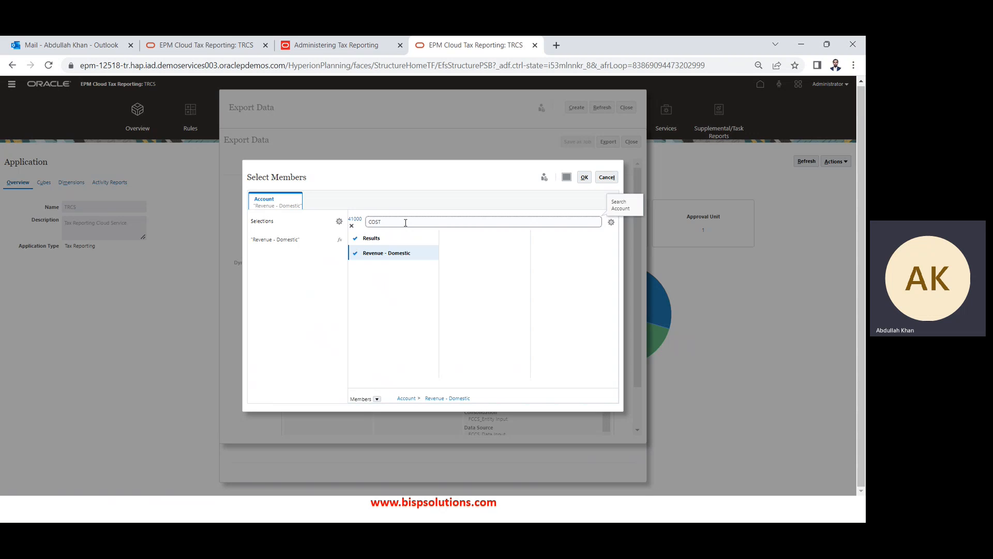
text( OF GOODS)
key(Return)
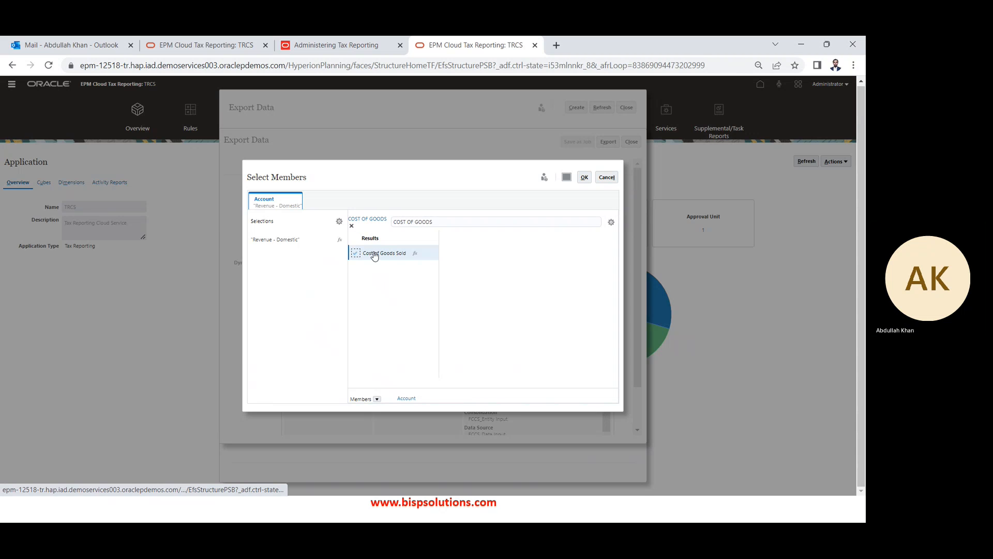
click(356, 254)
Search for "PROJECT LABOR", add Project Labor Cost and confirm the column's account selections
triple_click(447, 222)
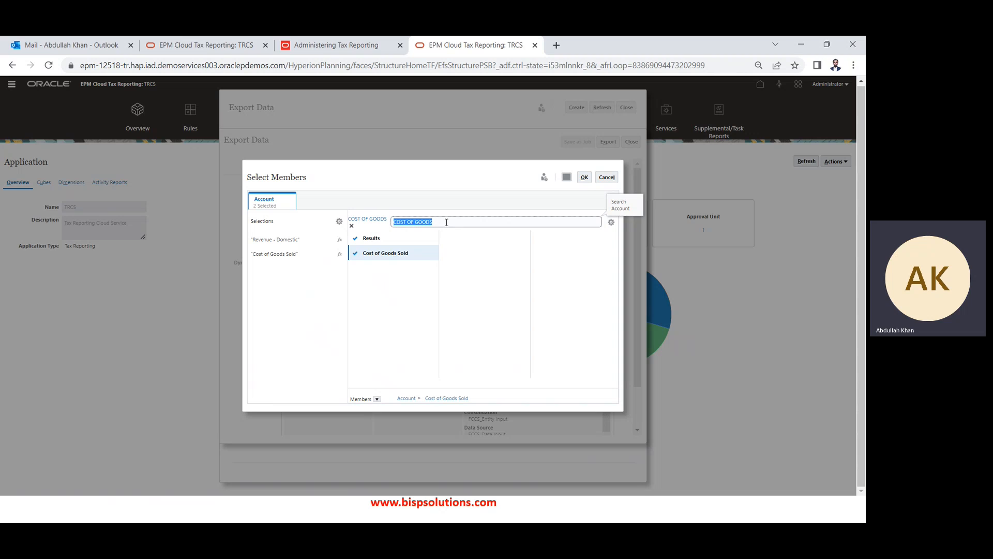
text(PROJECT)
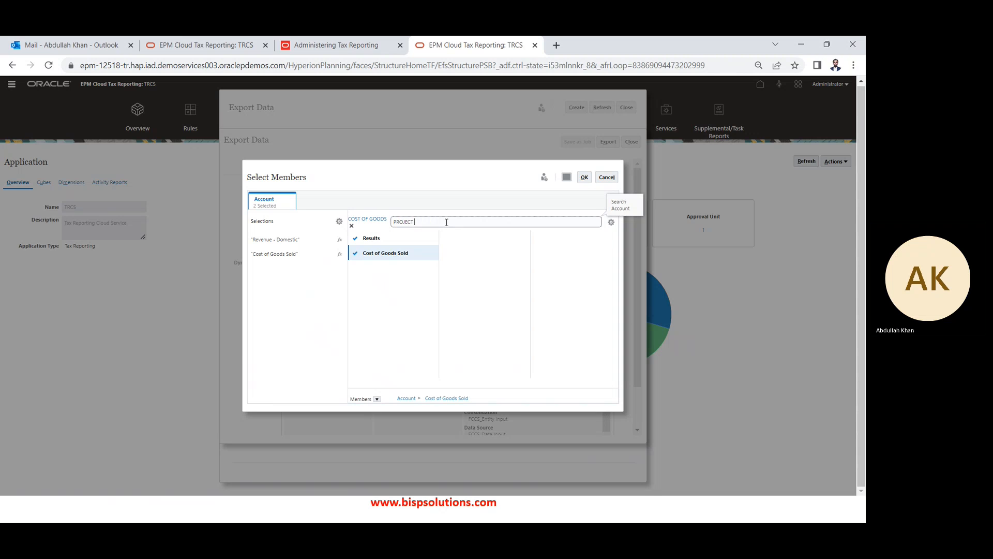
text( LABOR)
key(Return)
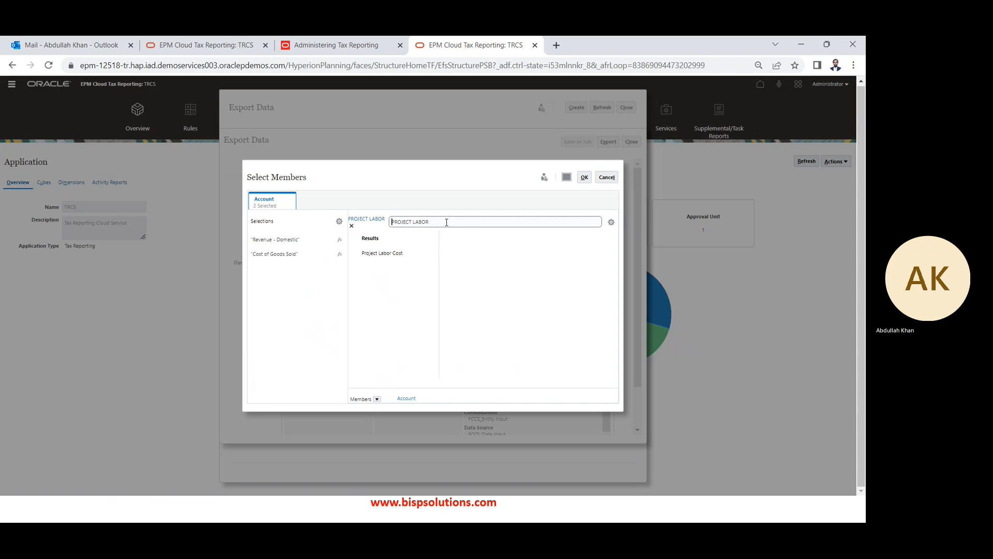
click(358, 252)
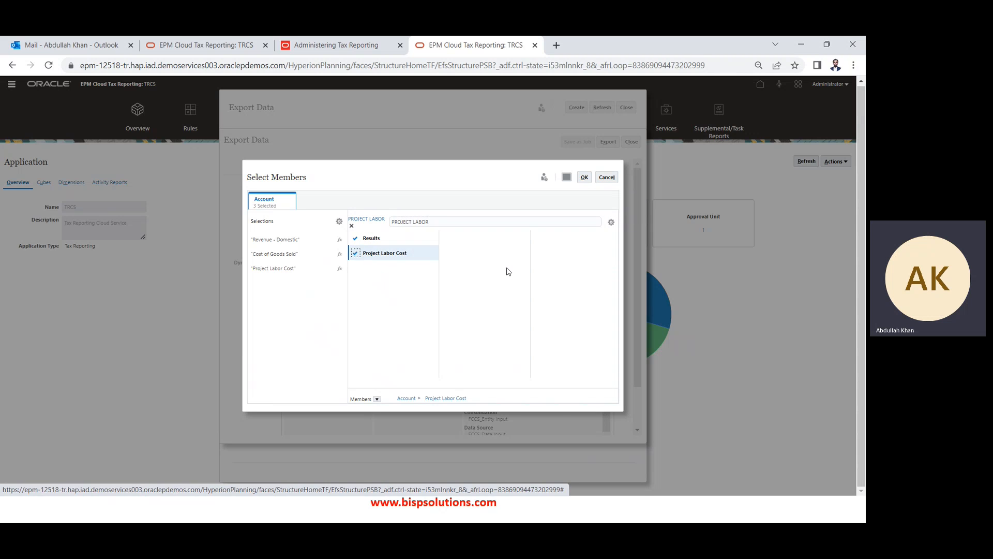
click(590, 181)
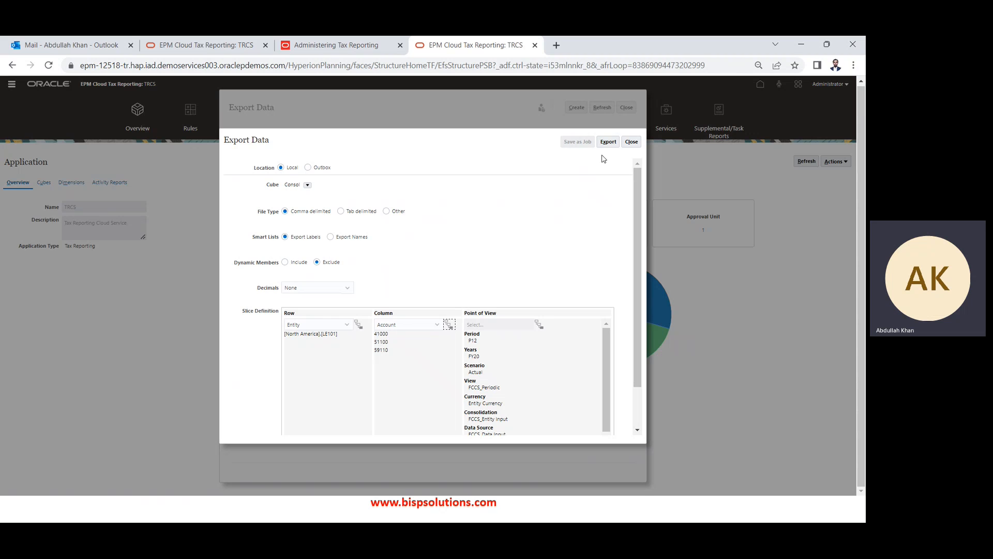
Export the defined data slice and open the exported Entity data file from the downloaded ZIP in Excel
click(608, 142)
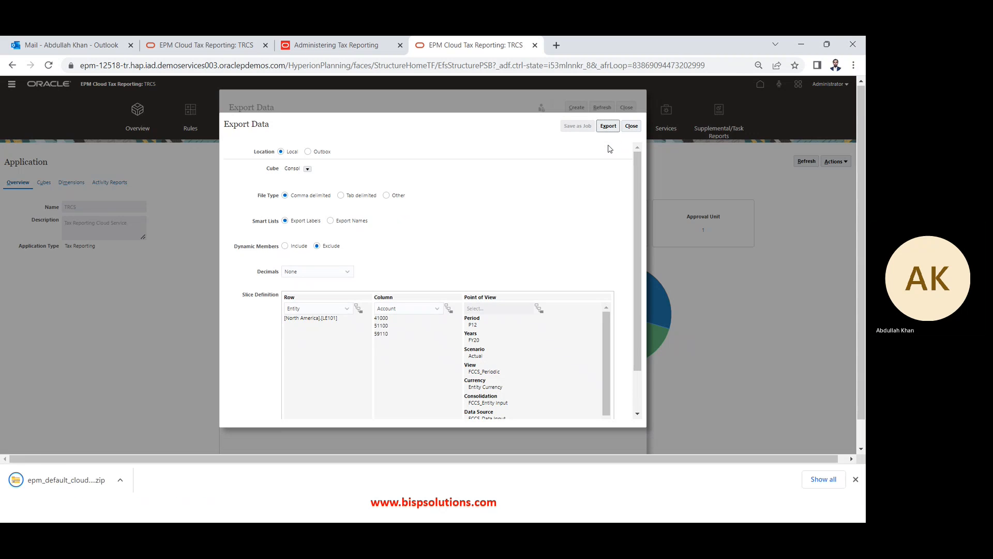
click(52, 480)
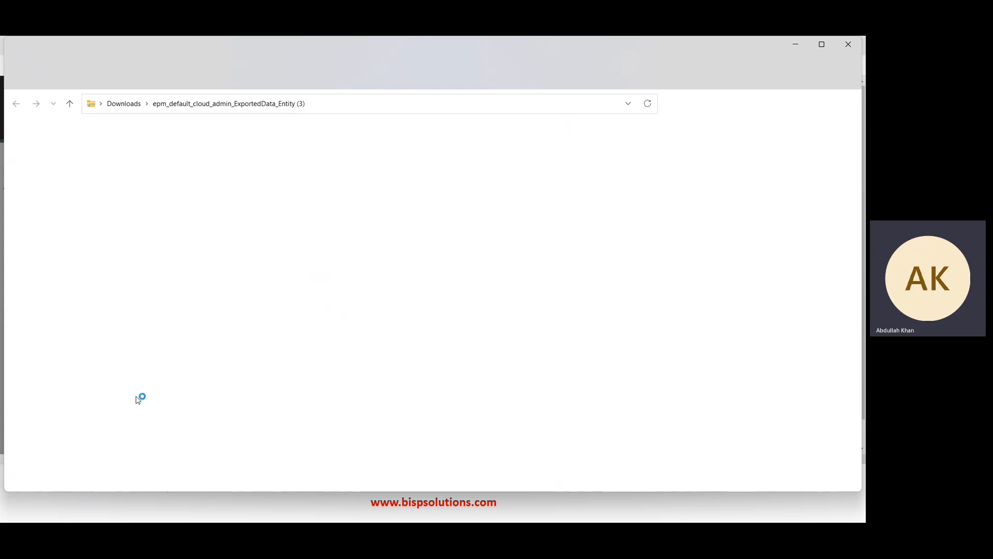
double_click(202, 148)
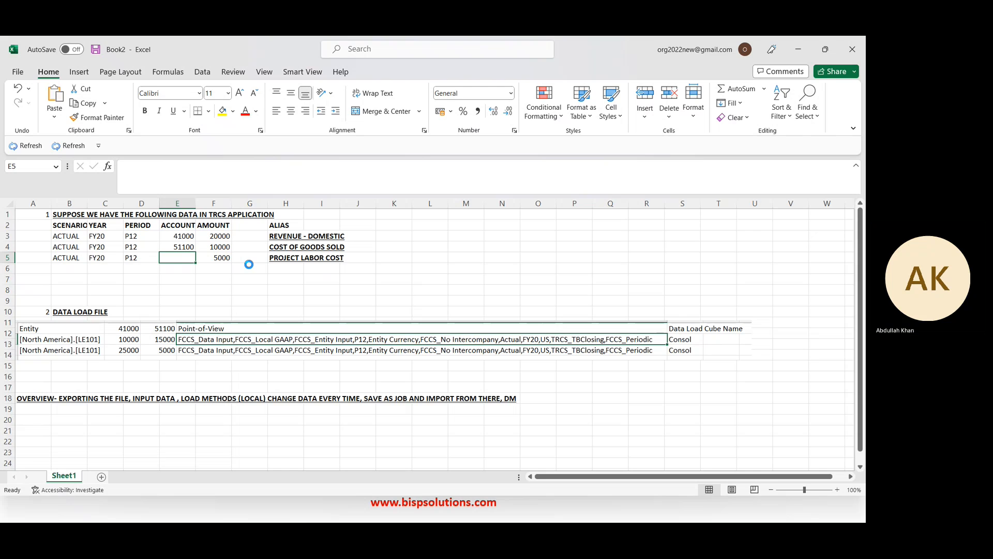
Autofit column A to the entity name in cell A2 of the exported file
key(Right)
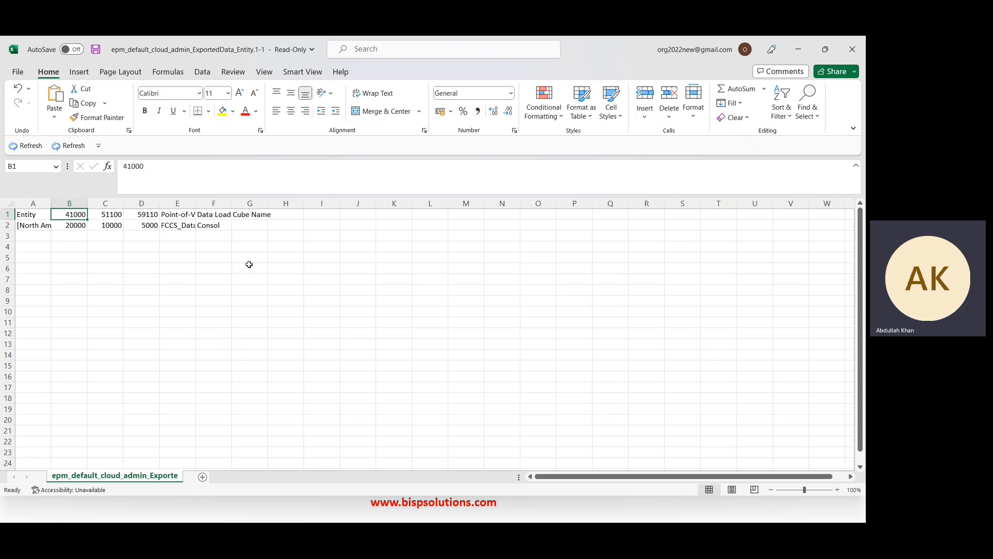
key(Down)
key(Left)
key(alt+o)
key(c)
key(a)
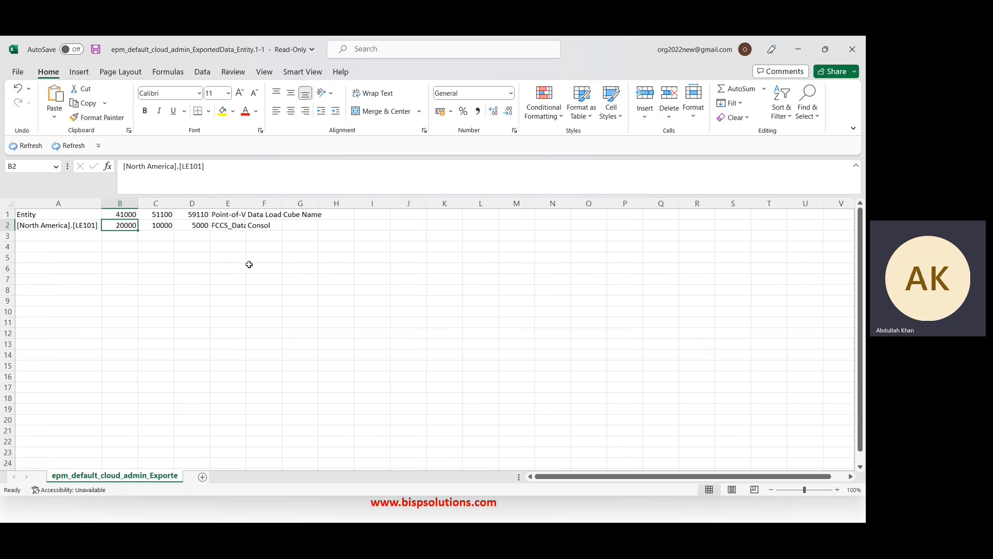
Autofit the Point-of-View column E to the member list in cell E2
key(Up)
key(Right)
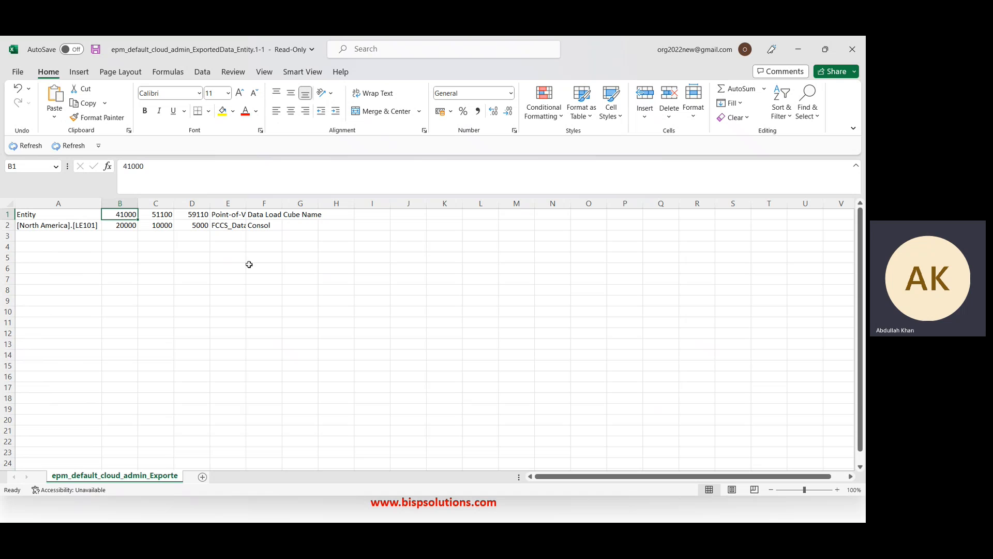
key(Down)
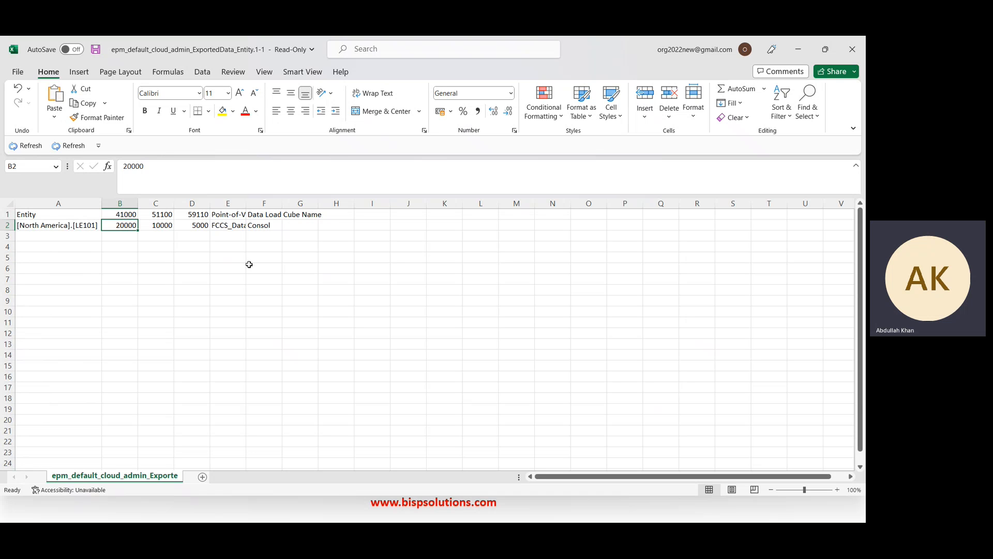
key(Right)
key(Right)
key(Right)
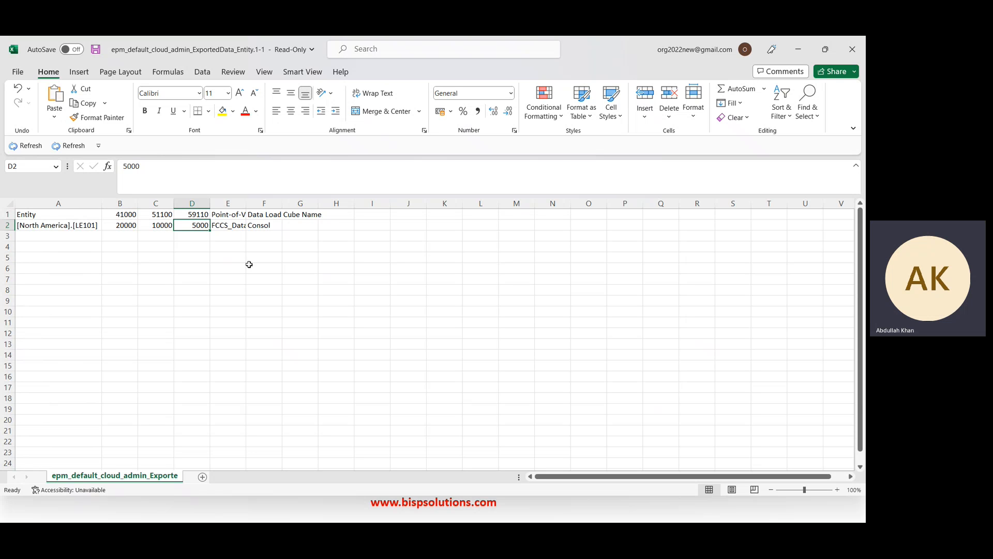
key(alt+h)
key(o)
key(i)
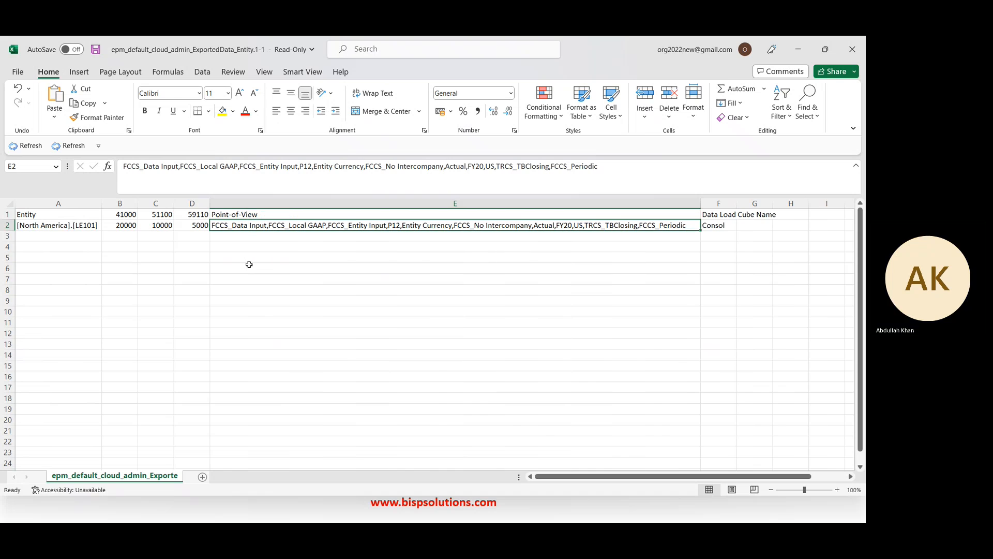
Examine the exported account headers, their amounts and the point of view in rows 1 and 2
key(Left)
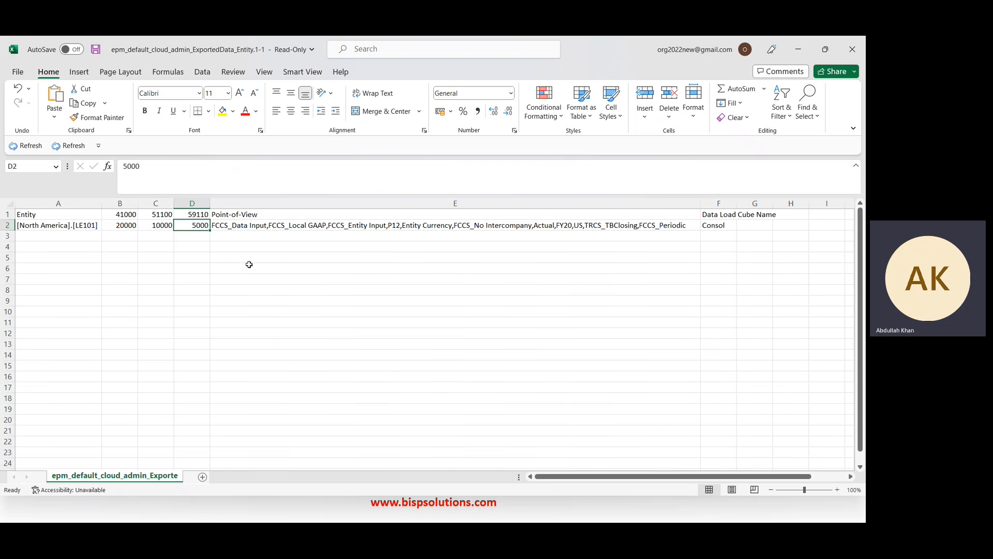
key(Right)
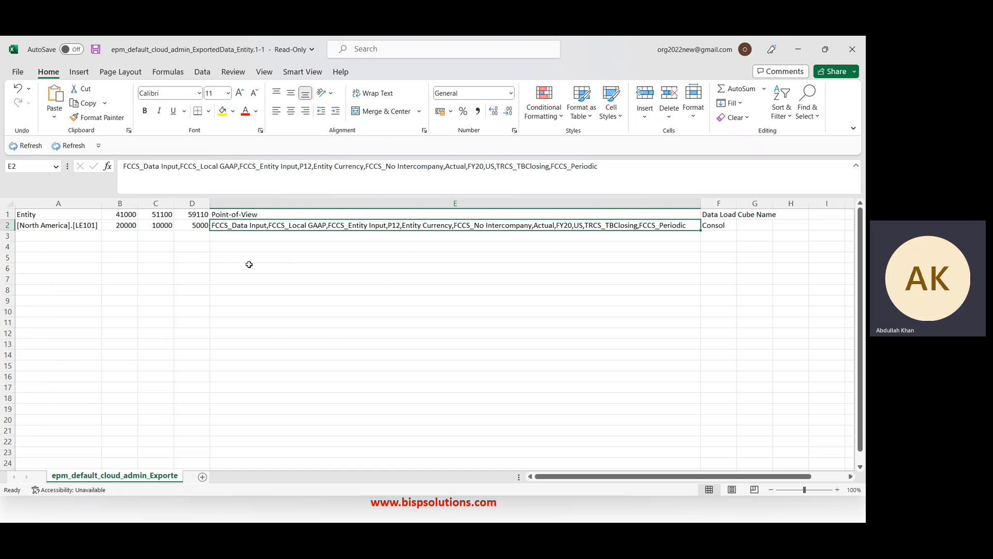
key(Up)
key(Left)
key(Left)
key(Left)
key(Right)
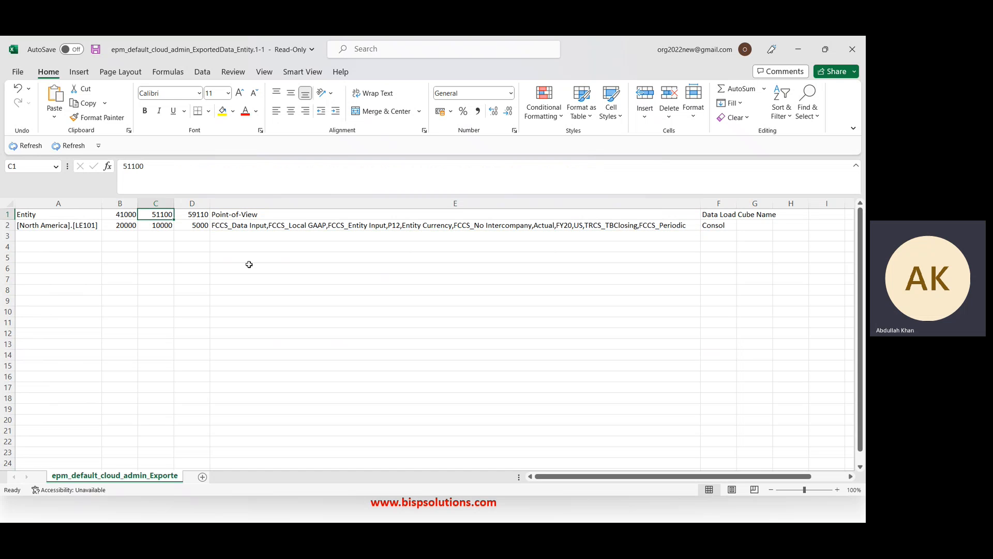
key(Left)
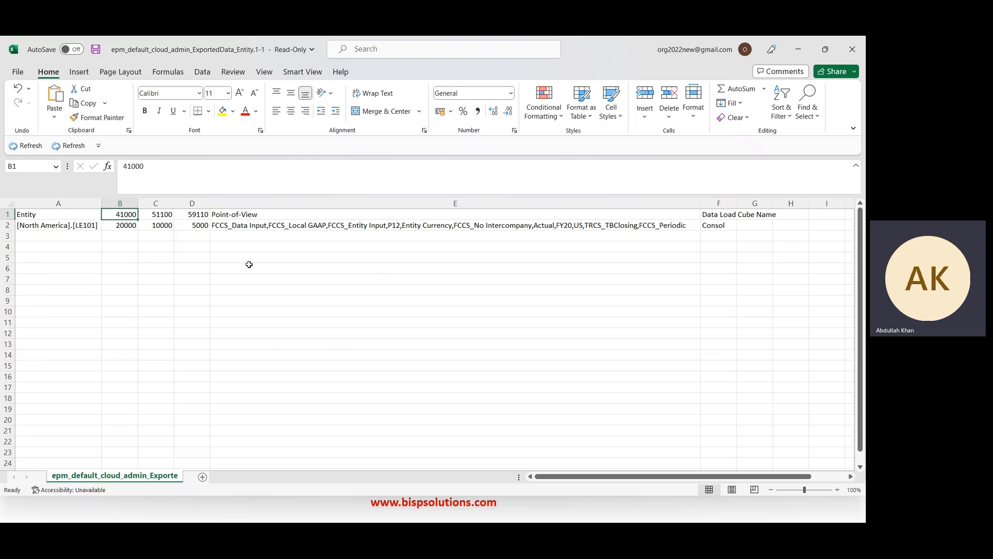
key(Down)
key(Right)
key(Right)
key(Left)
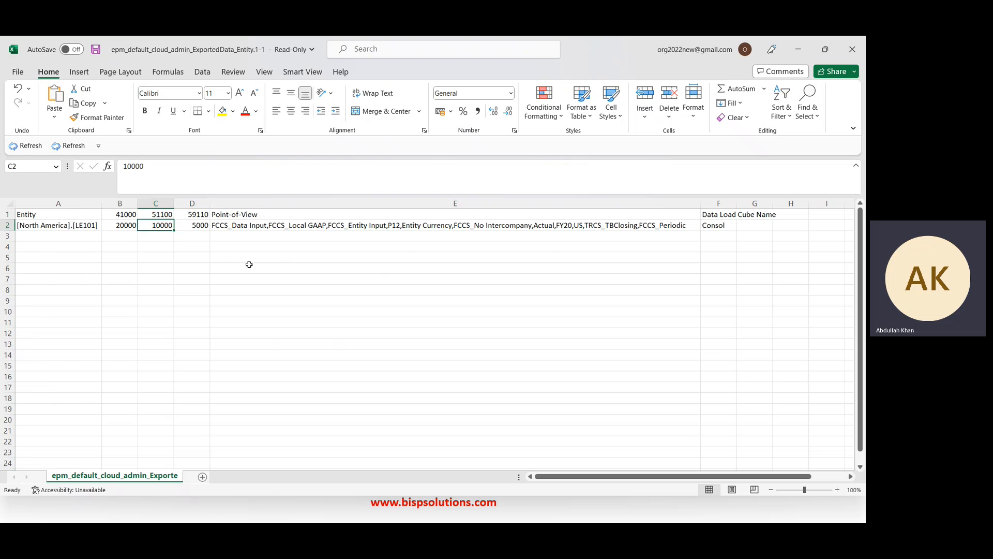
key(Up)
key(Left)
key(Right)
key(Right)
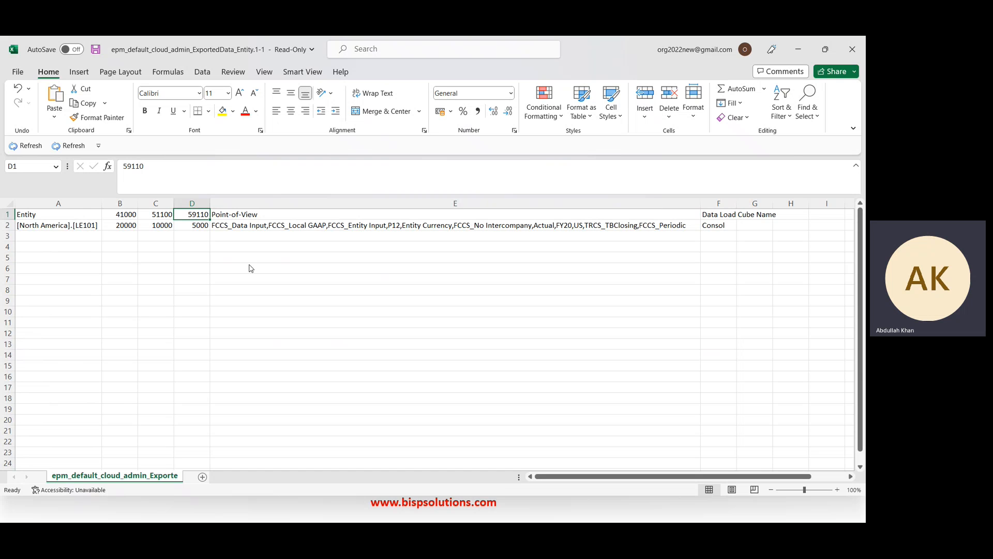
Switch to the PowerPoint slide show and advance to the Creating the Import File slide
key(alt+Tab)
key(alt+Tab)
key(alt+Tab)
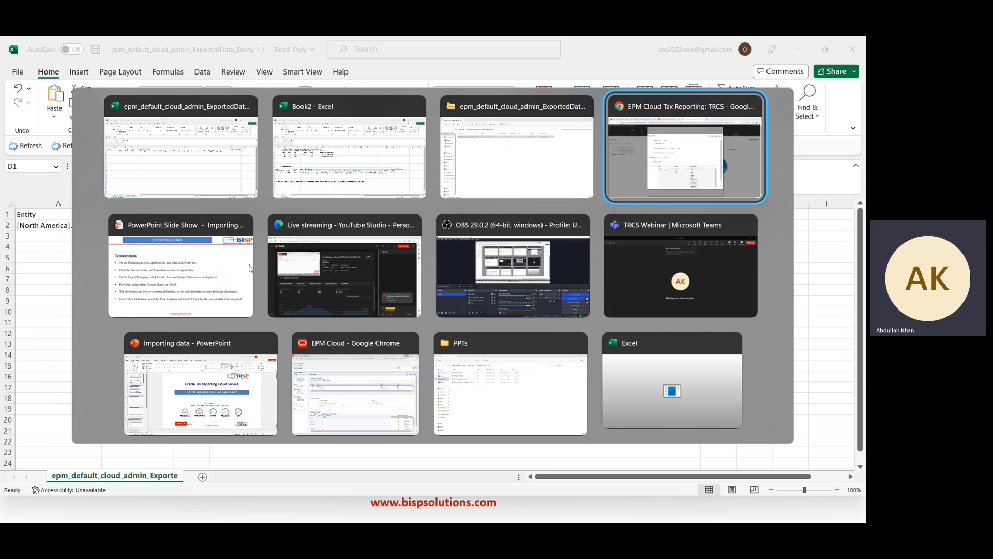
key(alt+Down)
key(alt+Left)
key(alt+Left)
key(alt+Left)
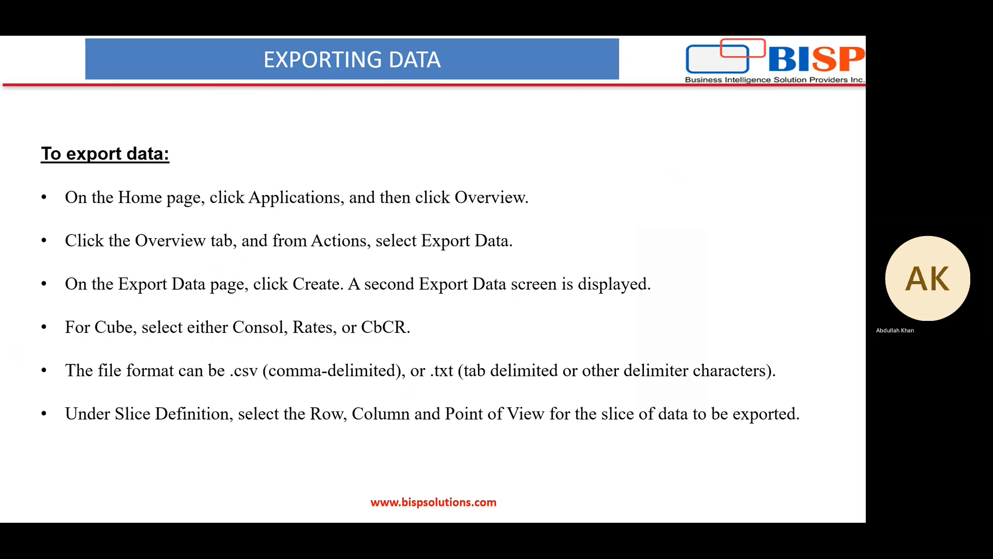
key(Right)
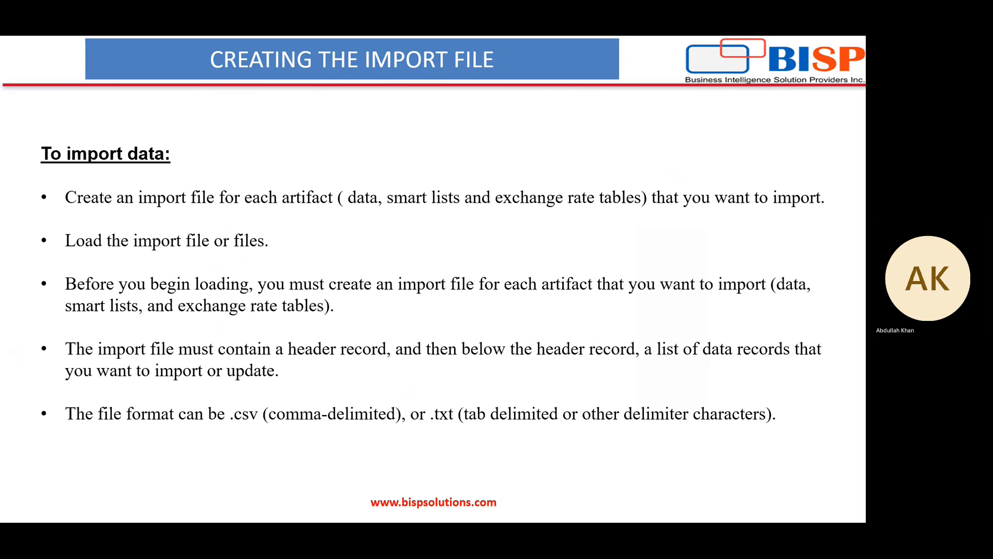
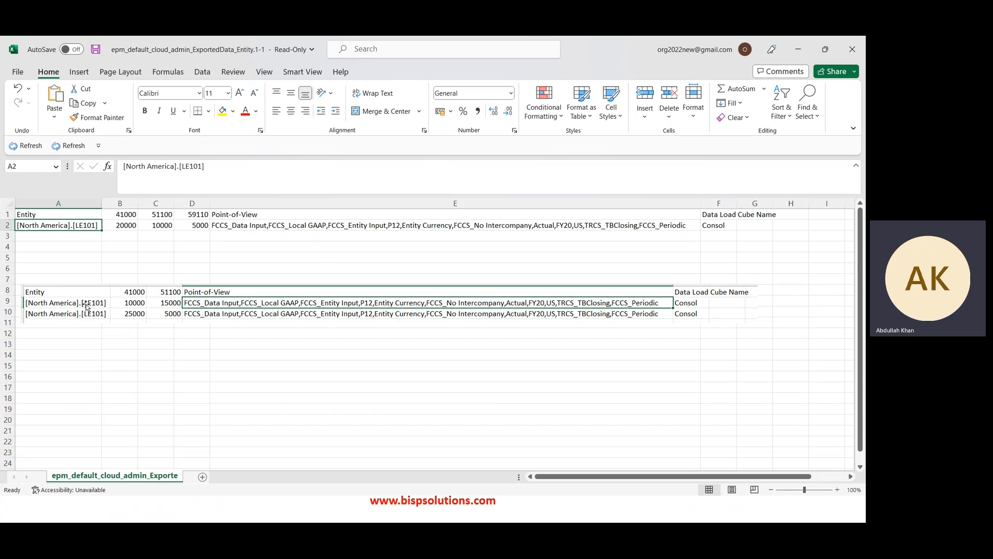
Add a second [North America].[LE101] record in row 3 with 25000 for account 41000 and 5000 for account 51100
key(Down)
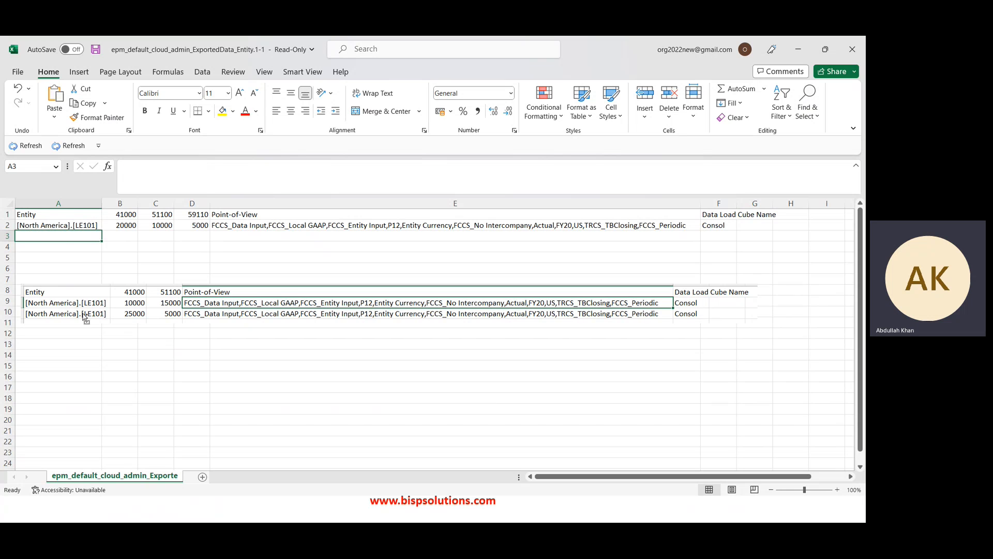
key(ctrl+d)
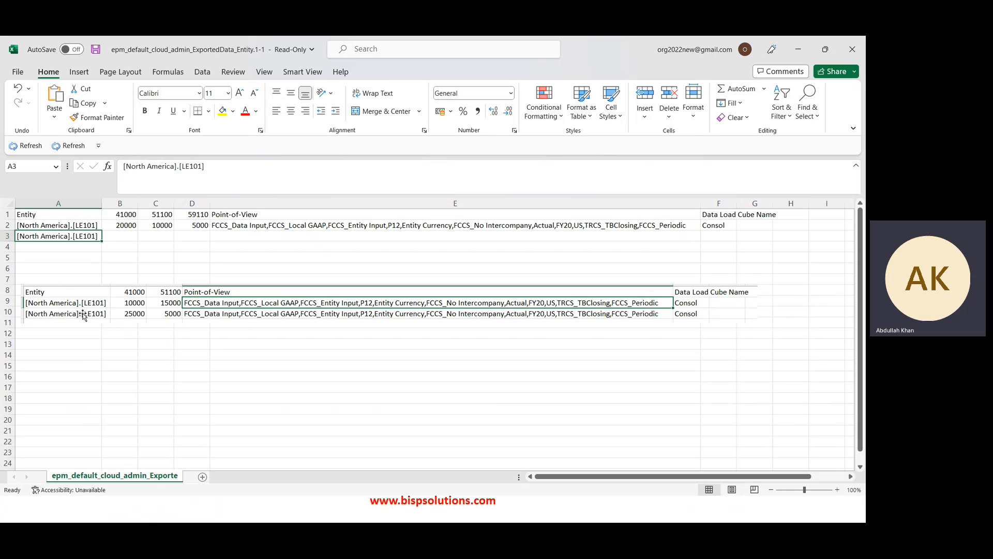
key(Right)
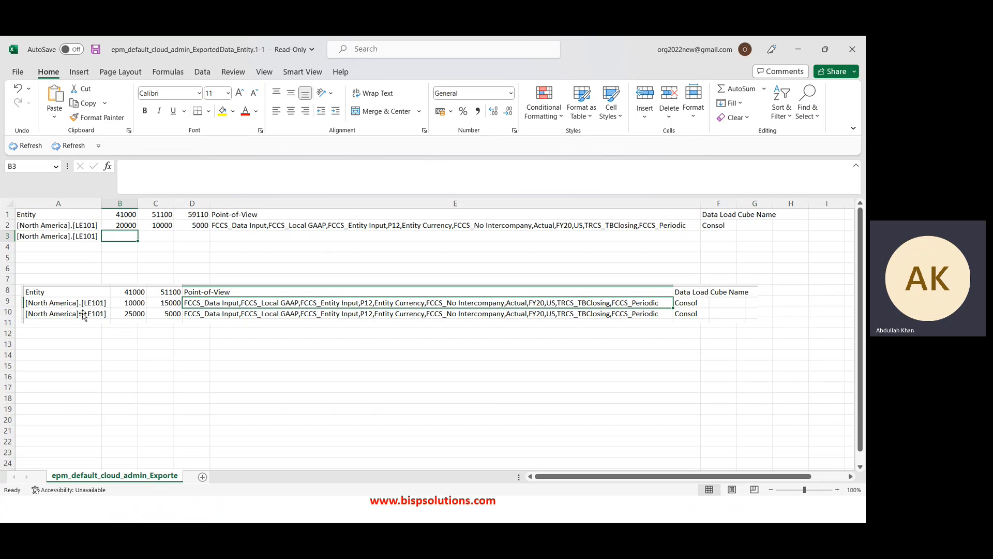
key(Up)
key(Down)
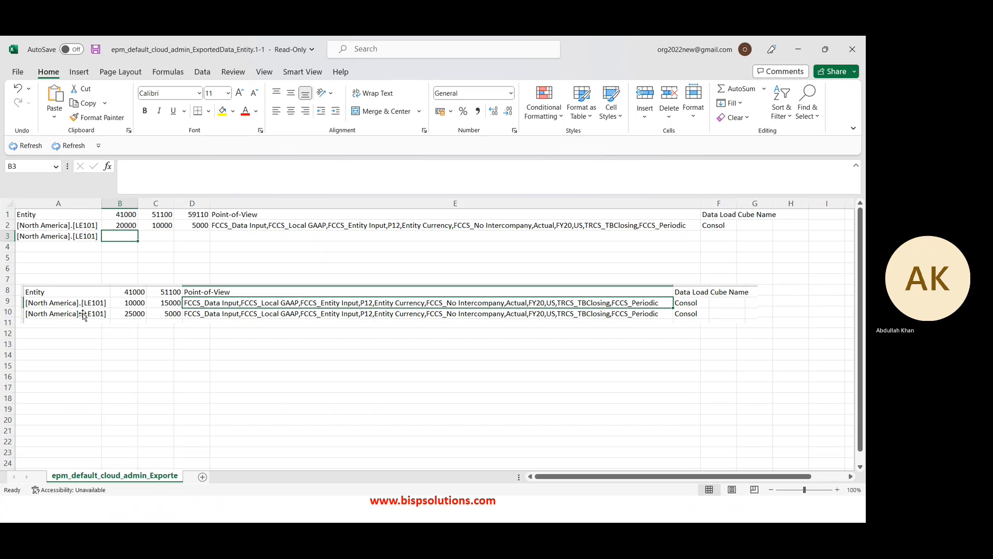
text(25000)
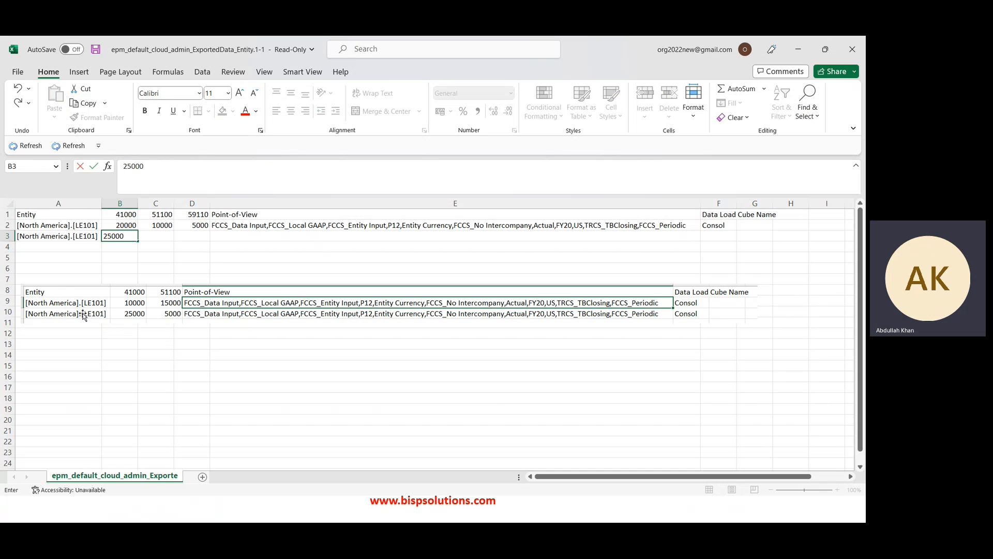
key(Tab)
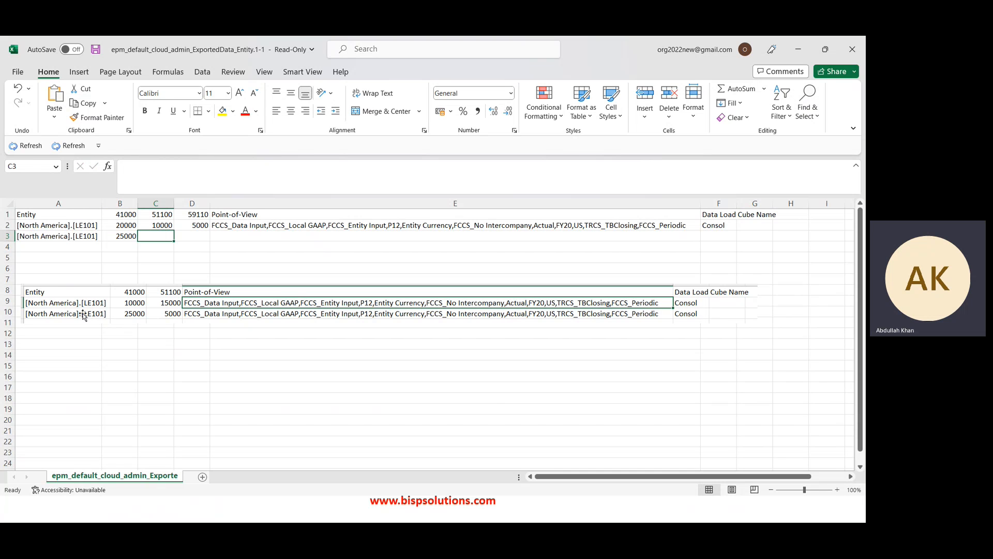
text(5000)
key(Return)
Set the row 2 amounts to 10000 for account 41000 and 15000 for account 51100
key(Up)
key(Up)
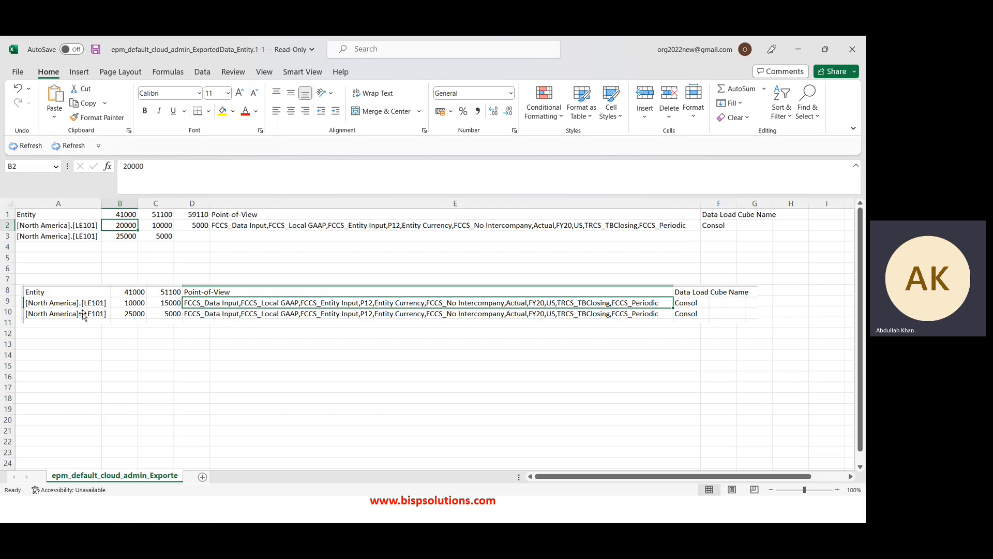
text(10000)
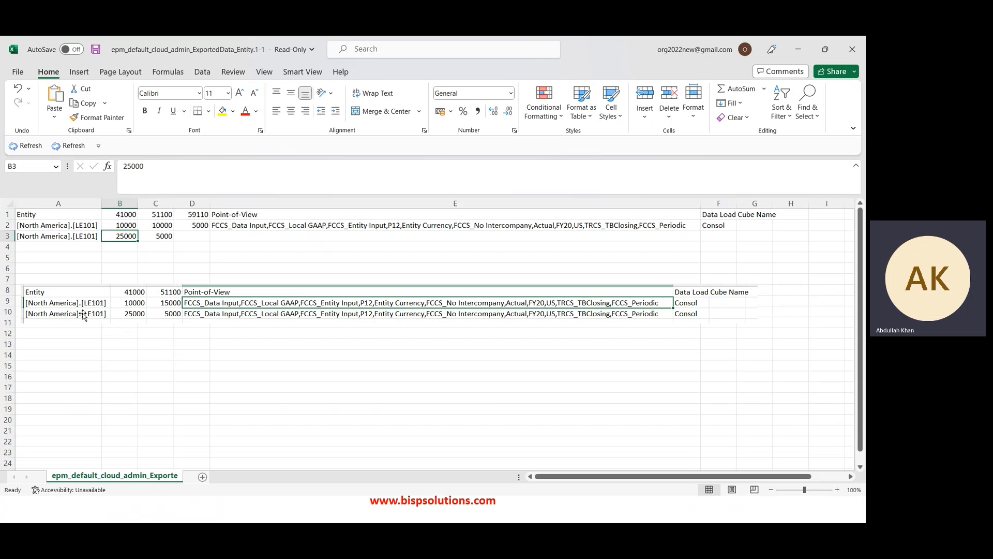
key(Tab)
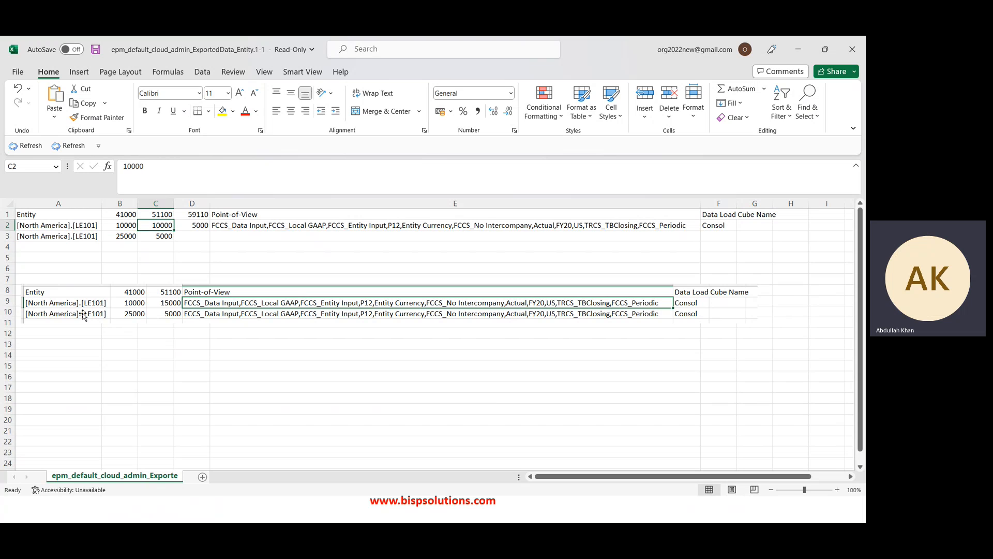
text(15000)
key(Return)
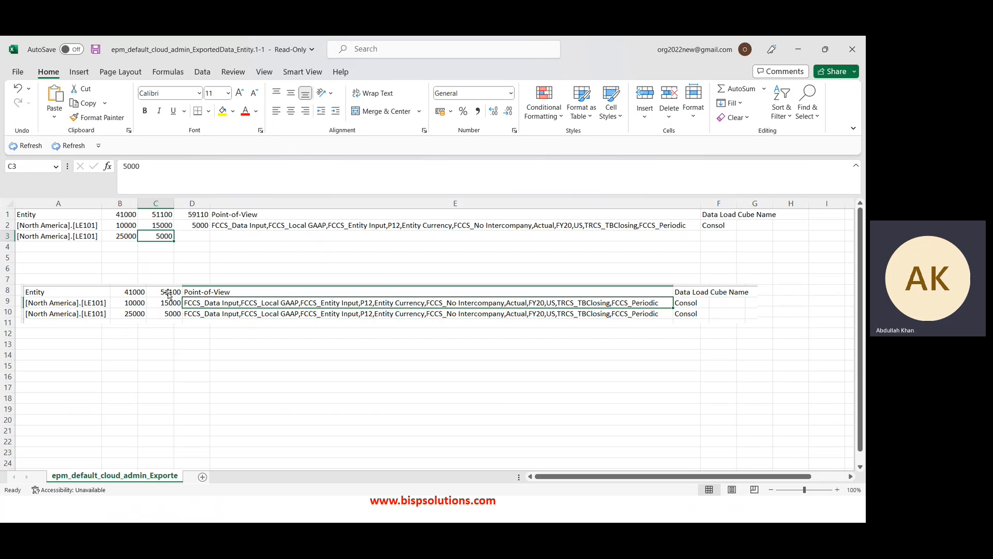
Delete the entire column D for account 59110
click(171, 313)
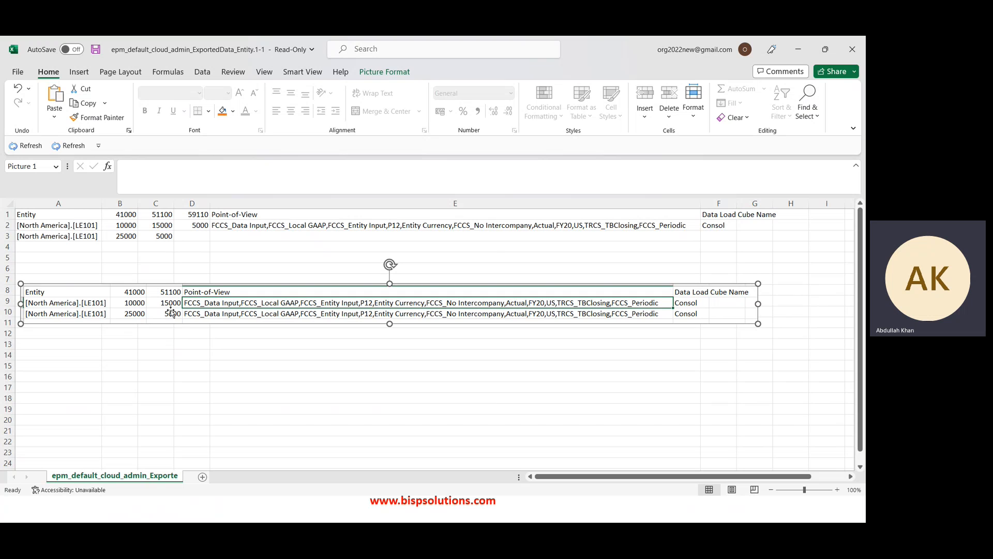
click(193, 228)
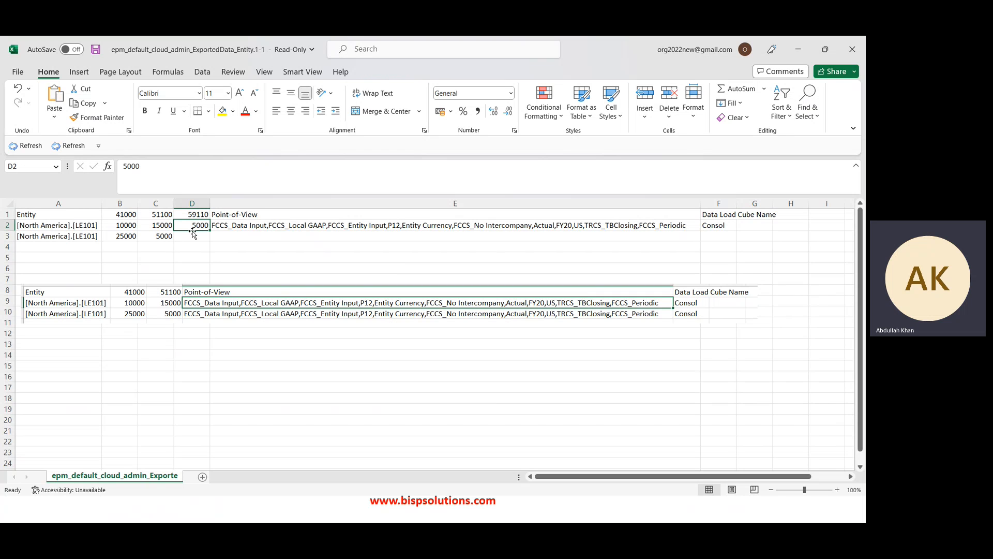
key(alt+Tab)
key(ctrl+space)
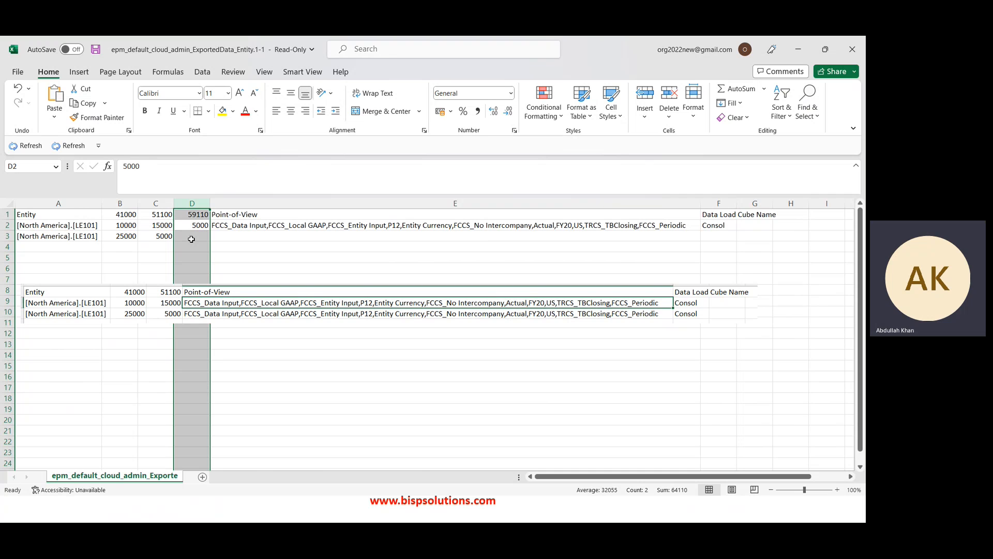
key(ctrl+minus)
key(Left)
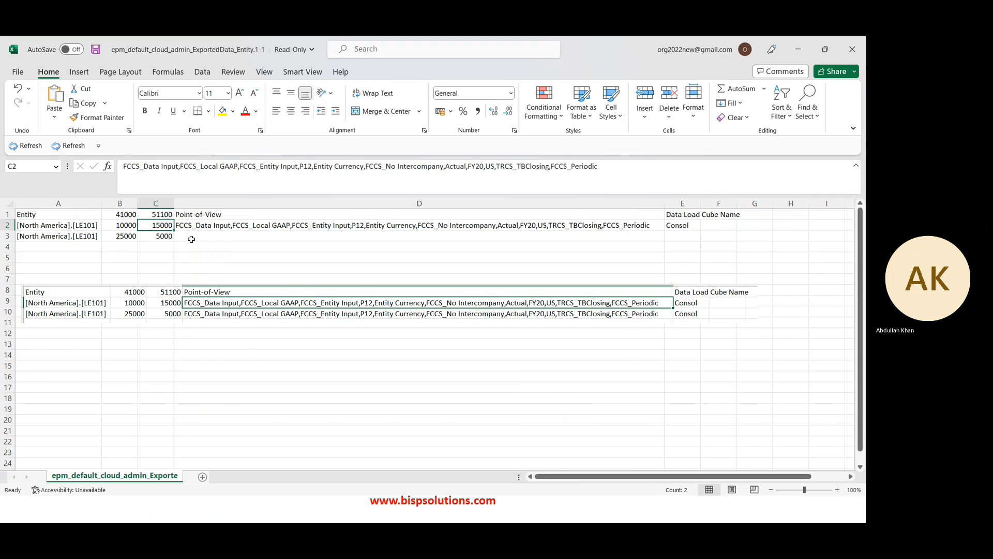
Copy the Point-of-View member list and the Consol cube name from row 2 down into row 3
key(Up)
key(Left)
key(Left)
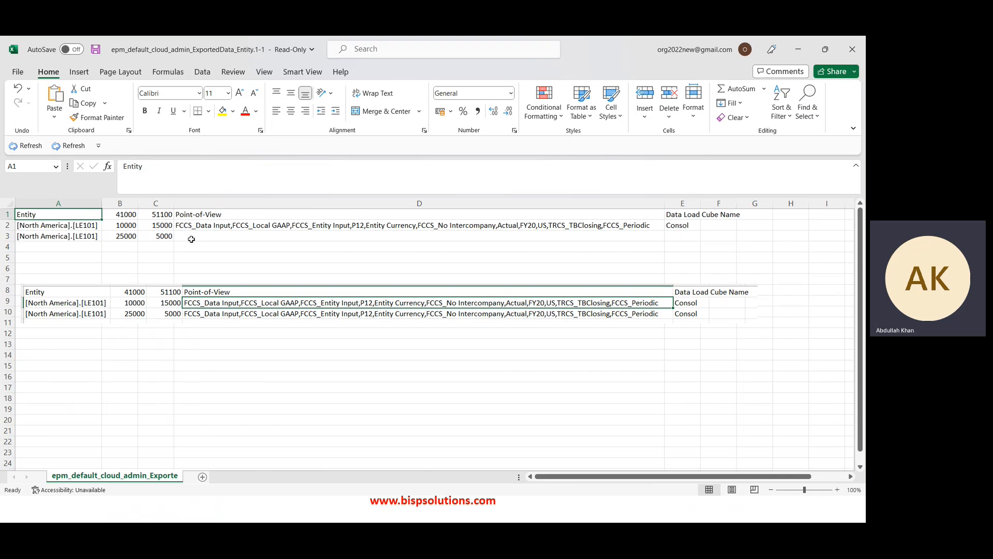
key(Right)
key(Right)
key(Right)
key(Down)
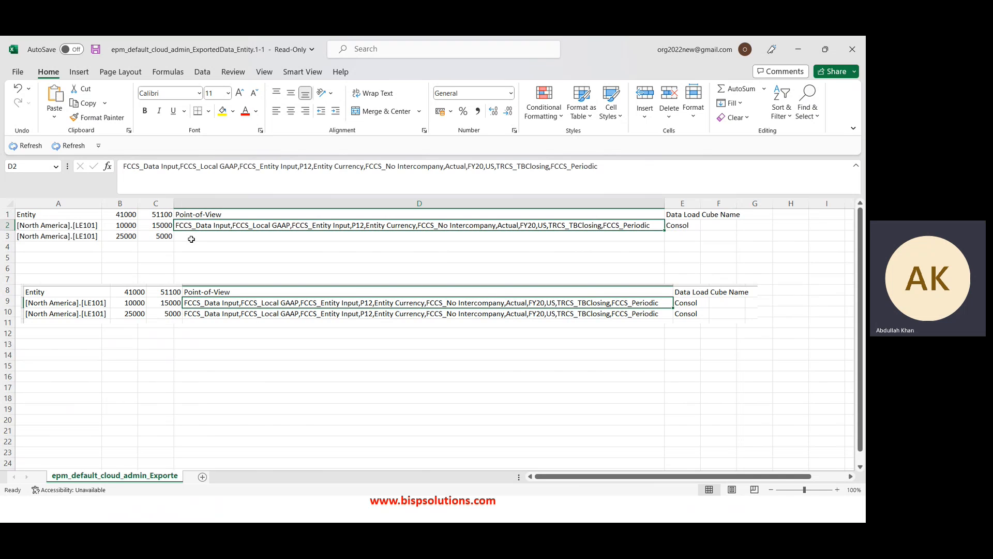
key(Down)
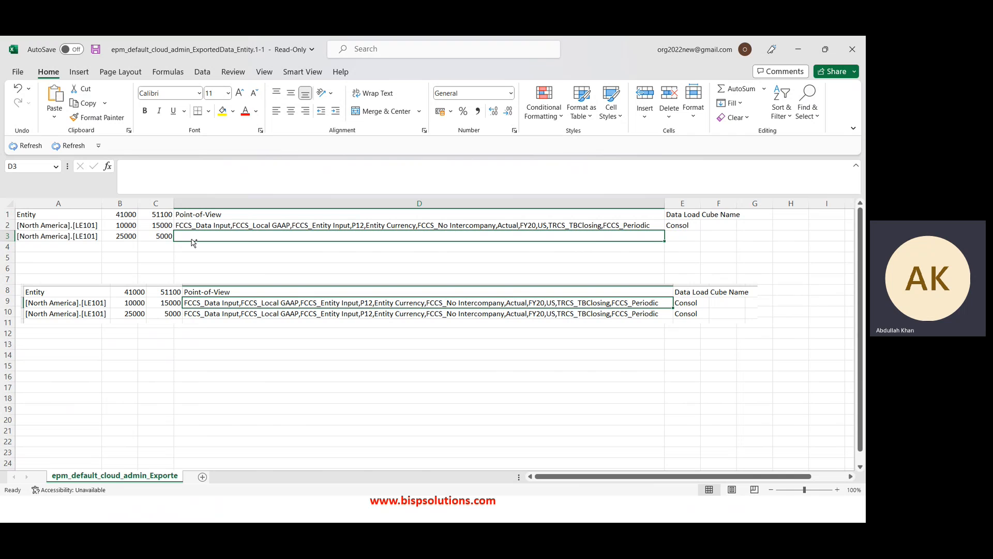
key(ctrl+d)
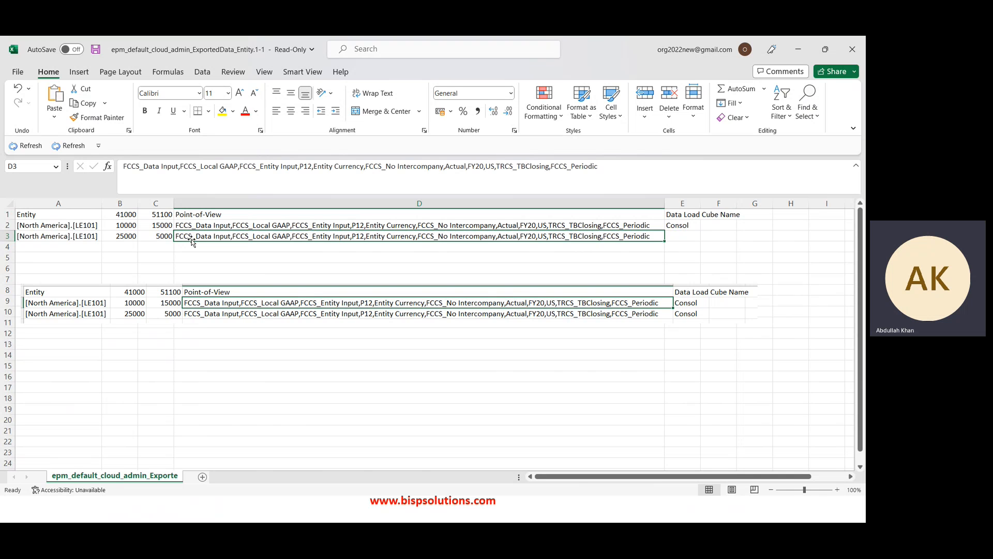
key(Right)
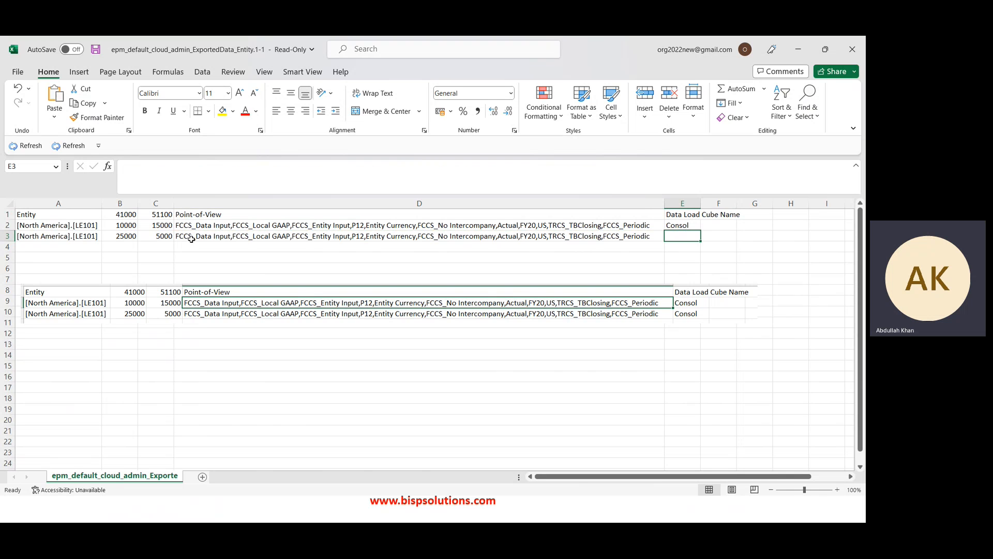
key(ctrl+d)
Delete the reference picture below the data rows, check the data load file example in Book2 and return to the exported file
click(177, 296)
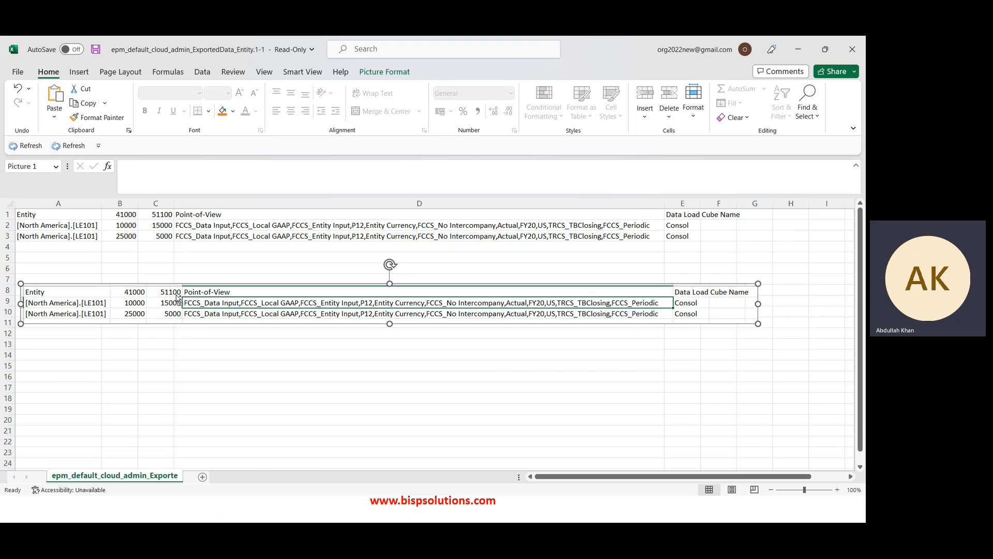
key(Delete)
key(alt+Tab)
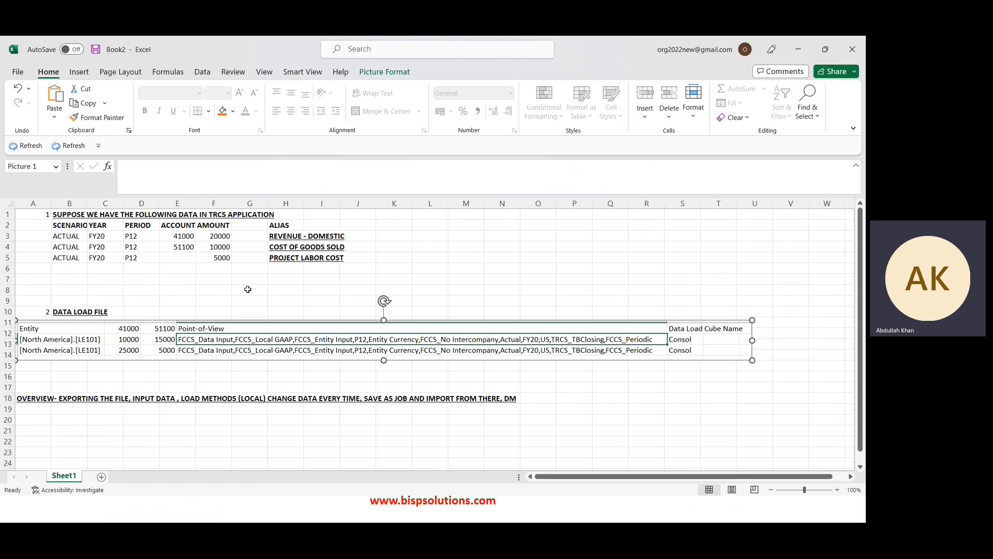
click(273, 295)
click(263, 320)
key(alt+Tab)
click(309, 267)
Examine the amounts of both records under accounts 41000 and 51100 in rows 2 and 3
key(Up)
key(Up)
key(Up)
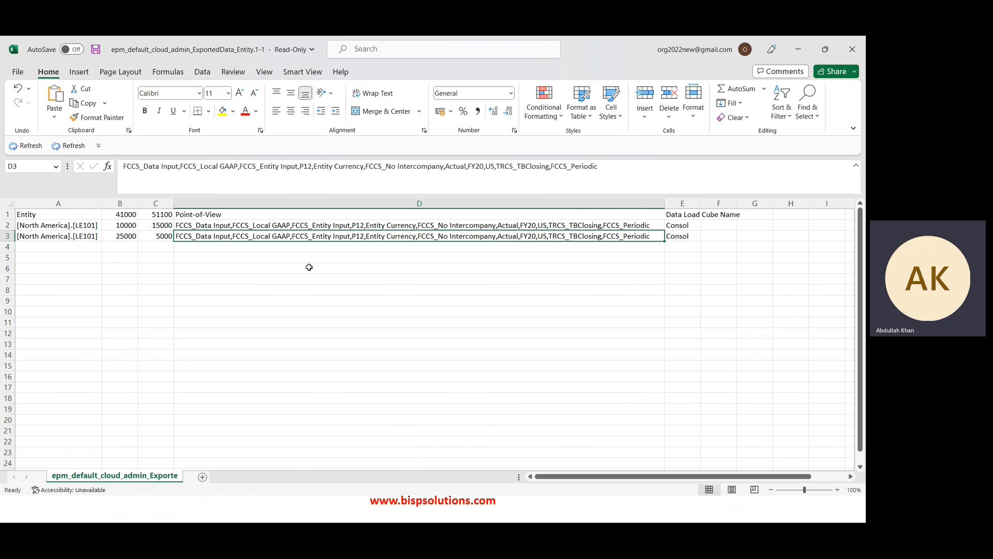
key(Up)
key(Left)
key(Left)
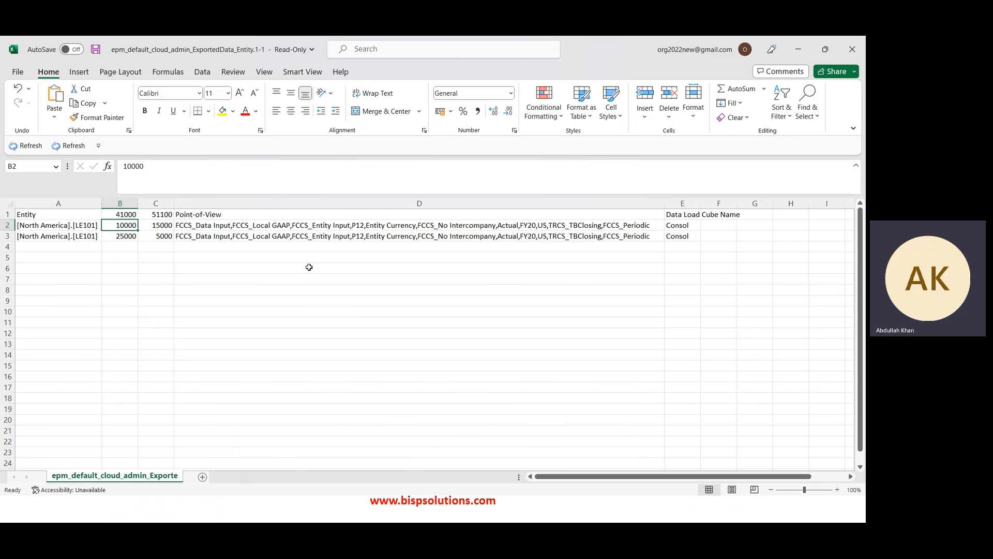
key(Up)
key(Down)
key(Up)
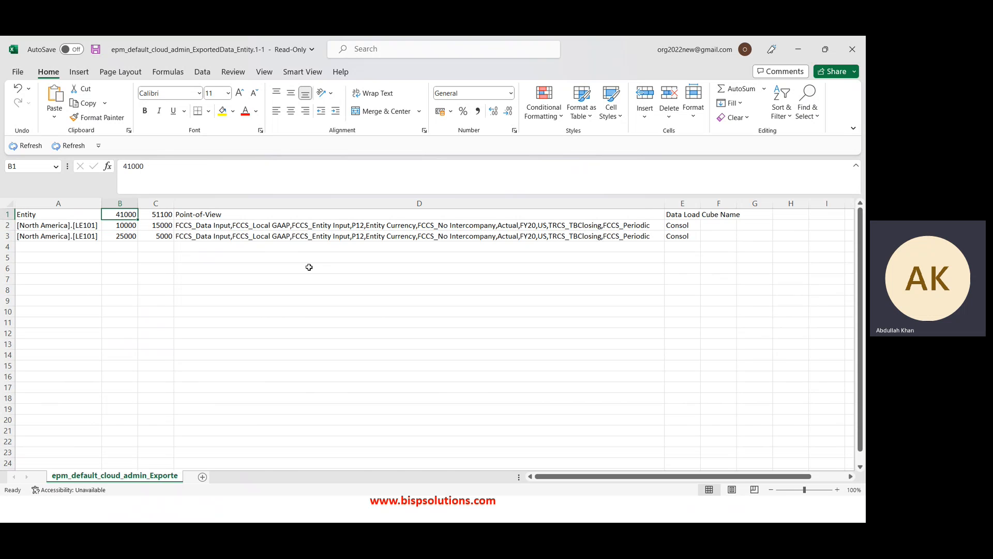
key(Down)
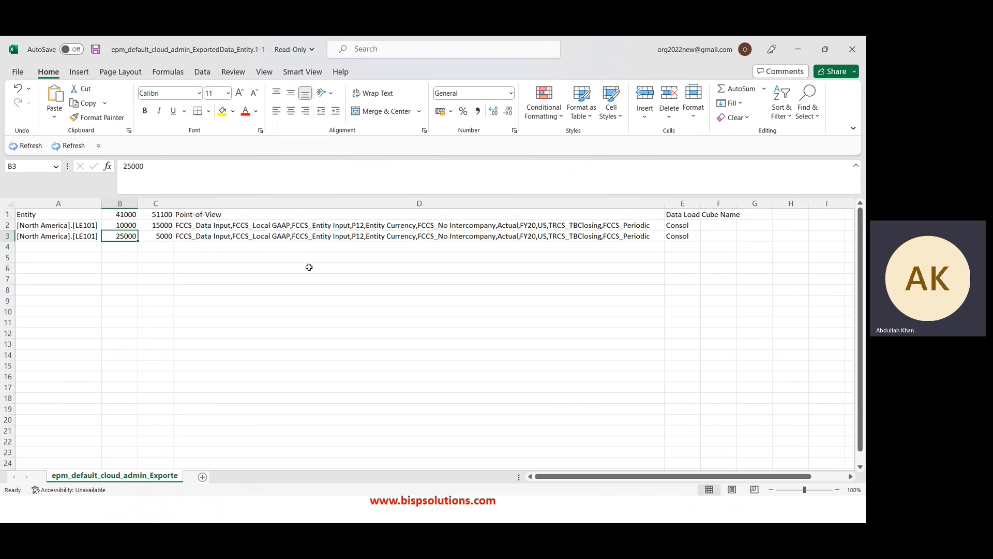
key(shift+Down)
key(shift+Up)
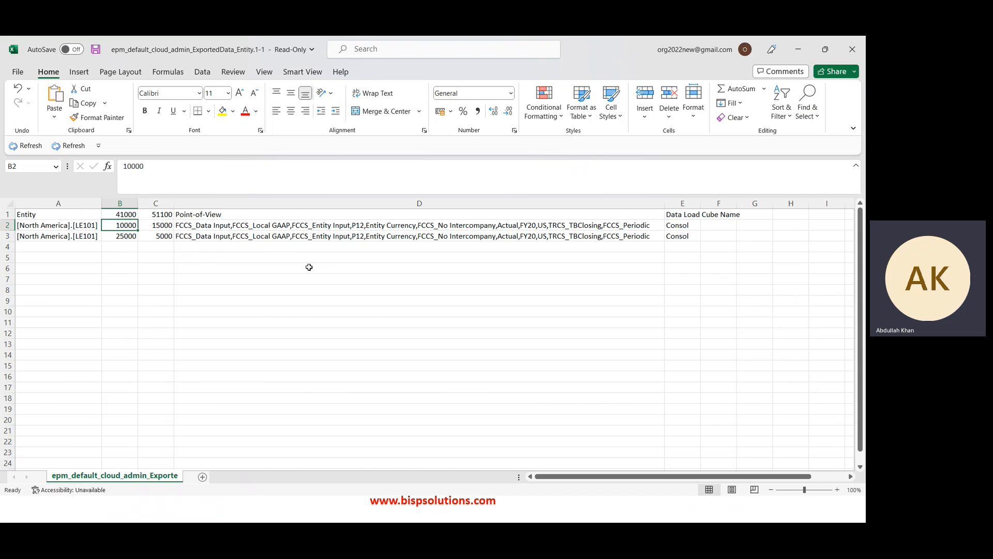
key(Right)
key(Down)
key(Up)
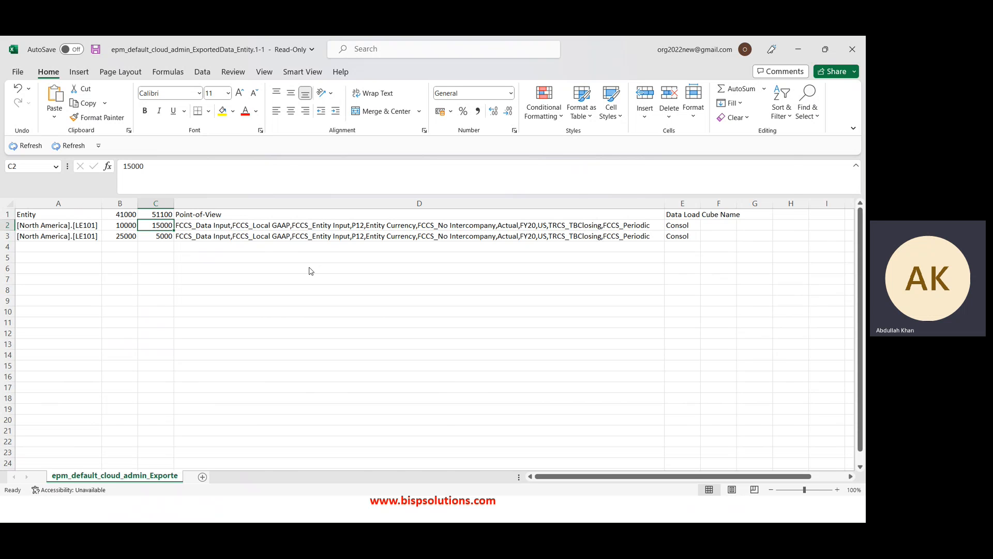
Review the Load Methods Examples slide in the PowerPoint slide show and return to the exported file in Excel
key(alt+Tab)
key(Tab)
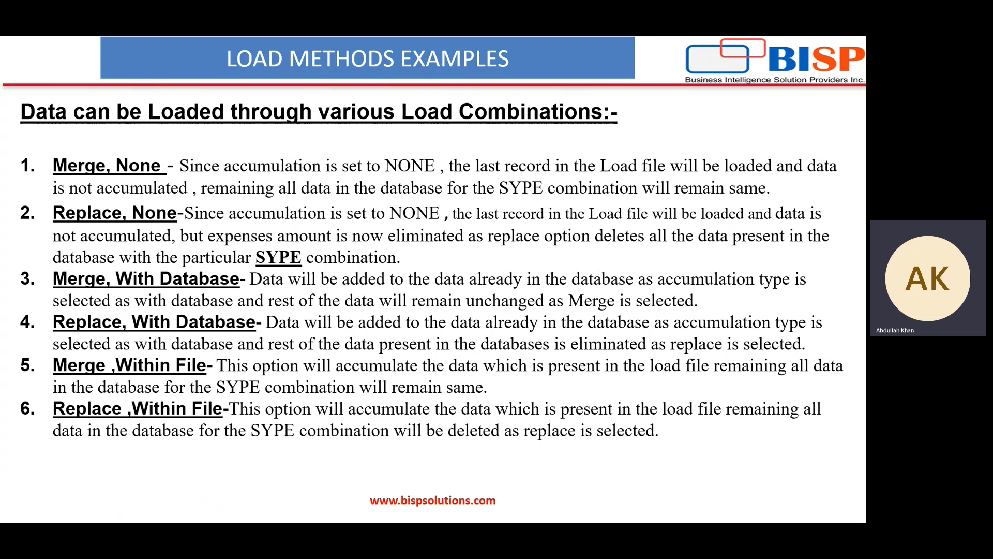
key(alt+Tab)
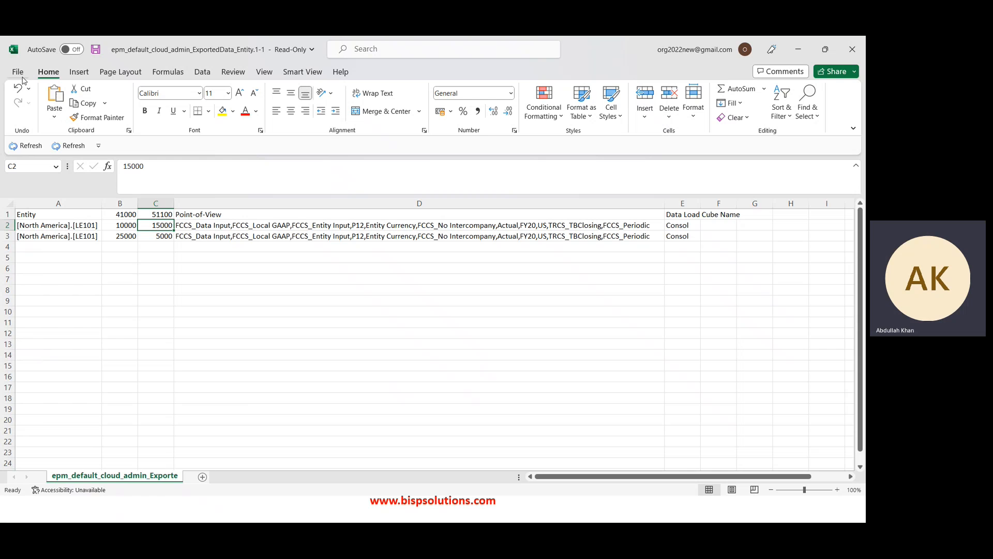
Save the file as DATALOADLE101 in CSV UTF-8 (Comma delimited) format in the TRCS Work Folder under Documents
click(18, 72)
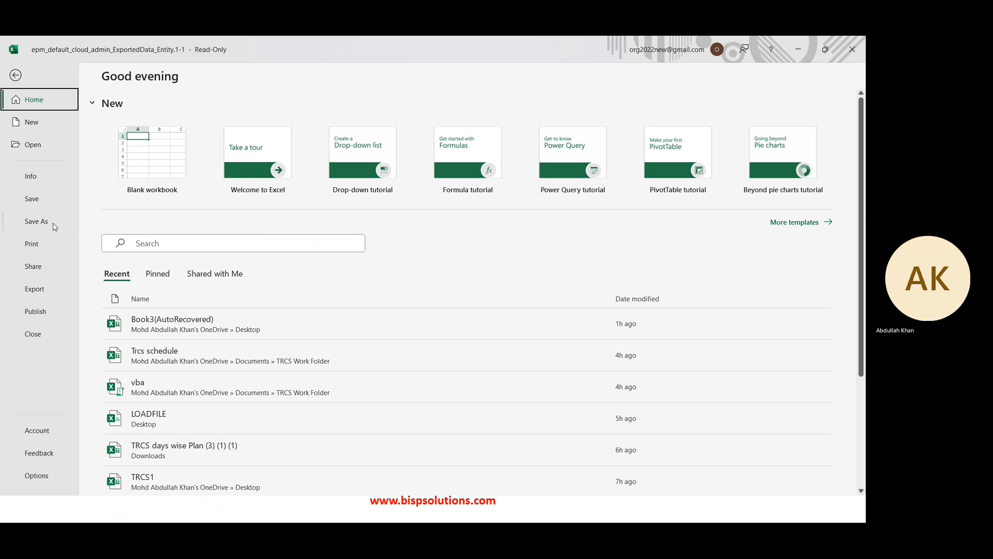
click(54, 226)
click(137, 266)
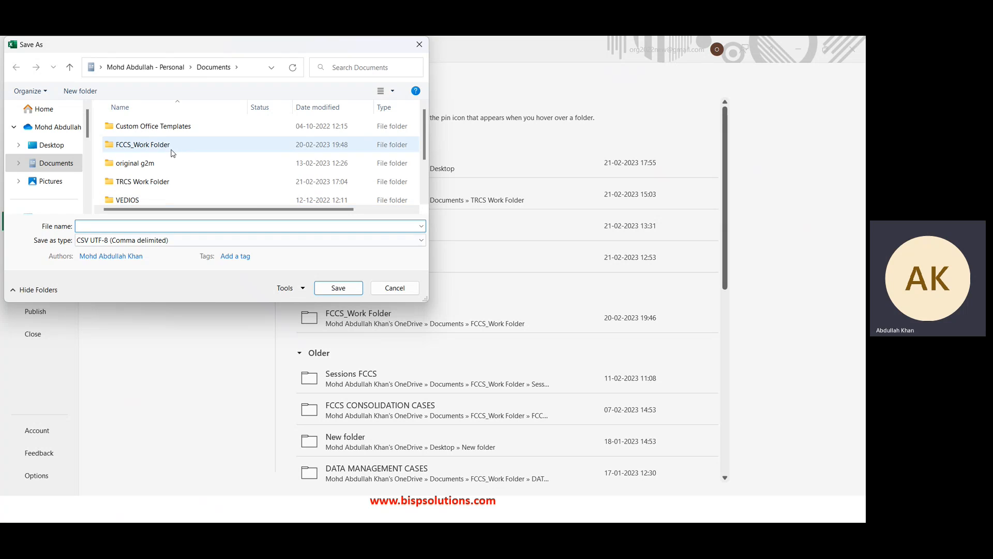
double_click(158, 181)
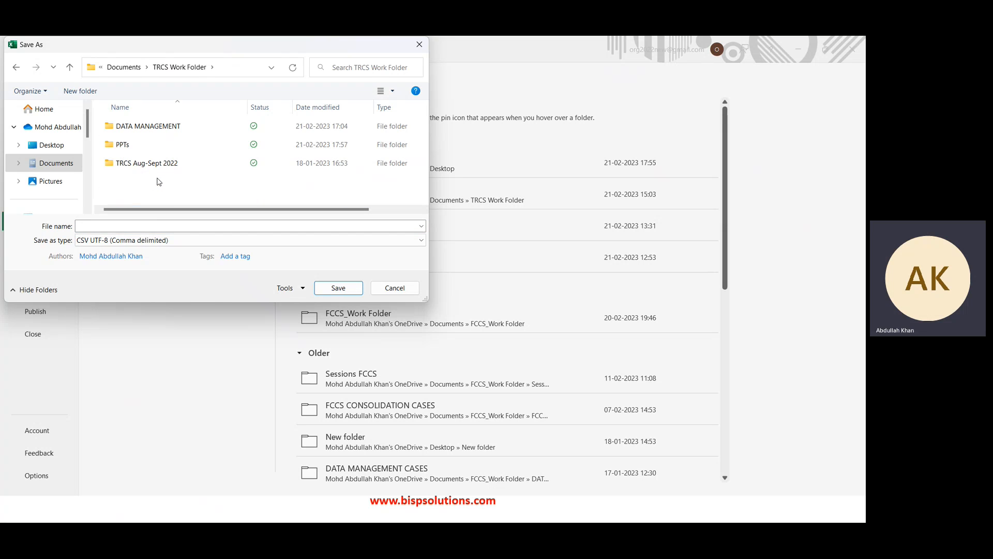
click(154, 230)
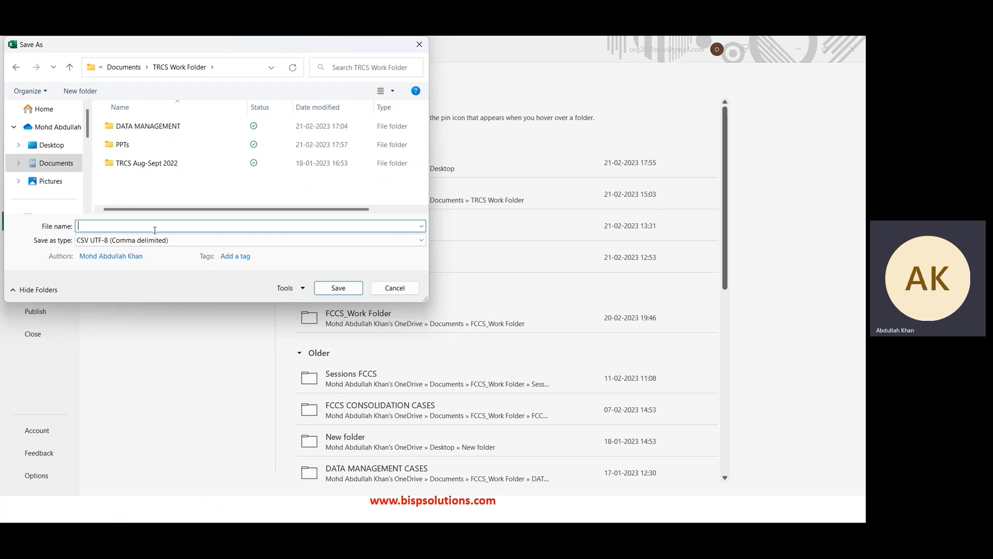
text(DAT)
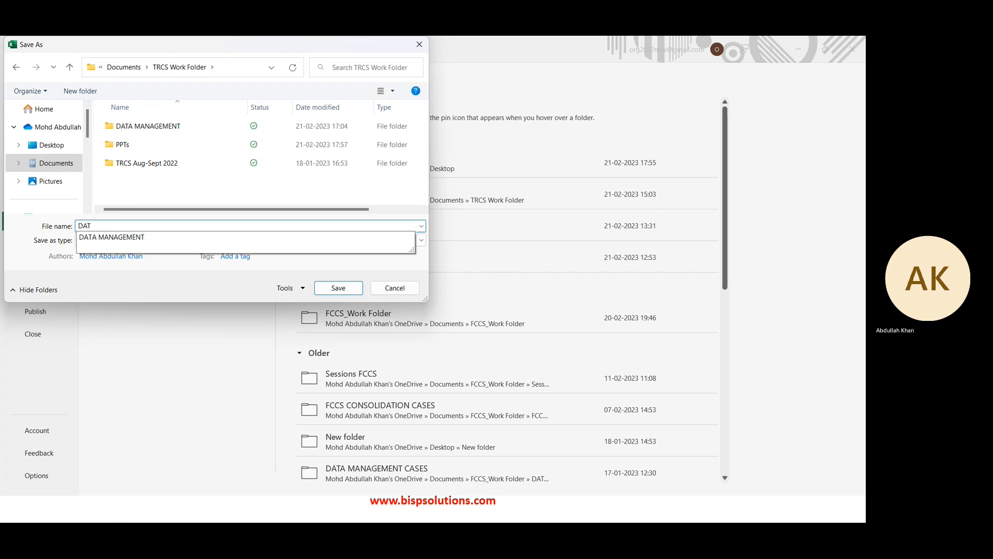
text(ALOAD)
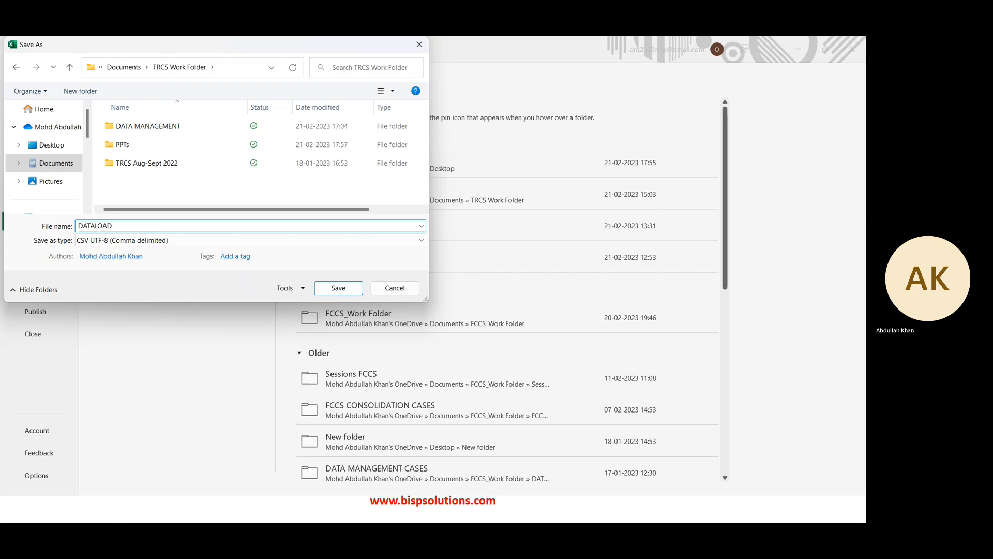
text(LE101)
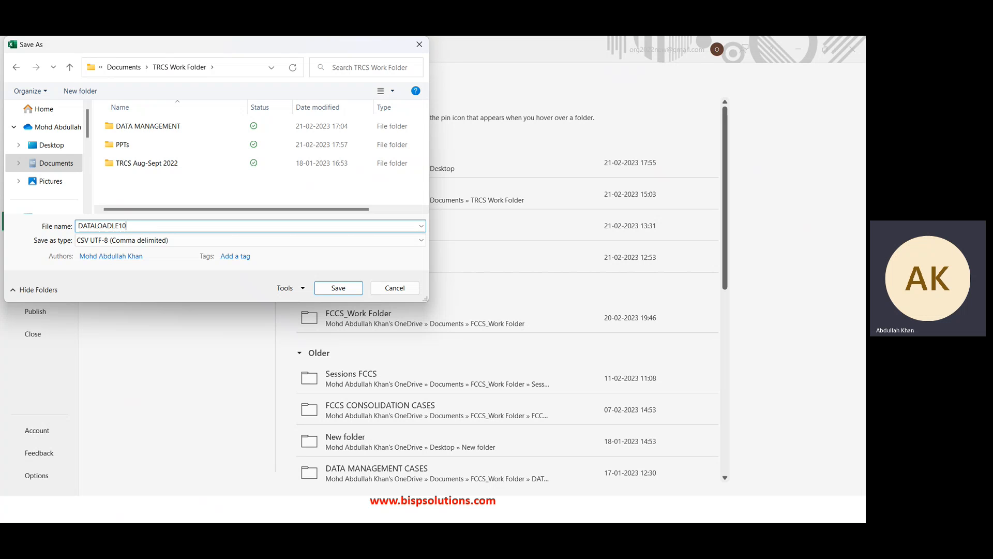
click(338, 288)
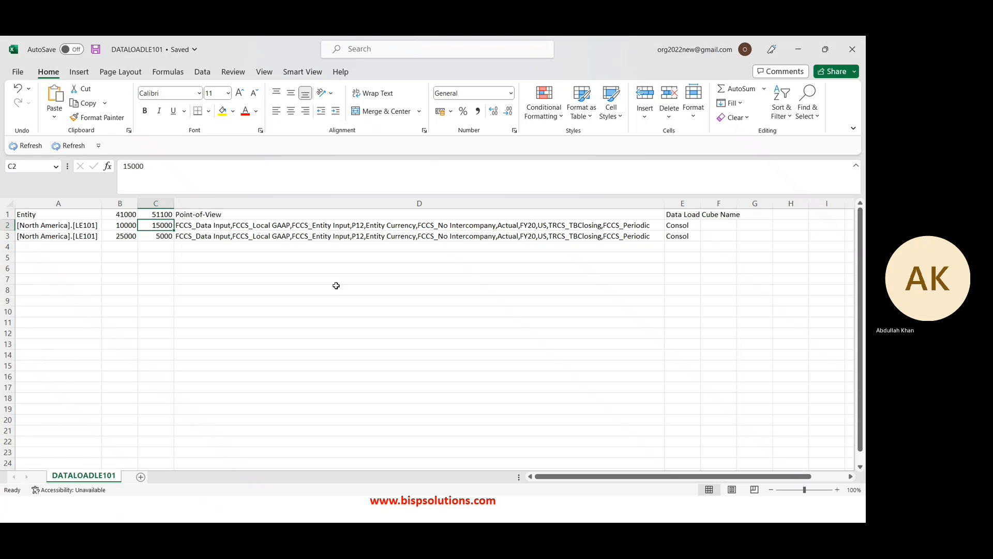
click(336, 285)
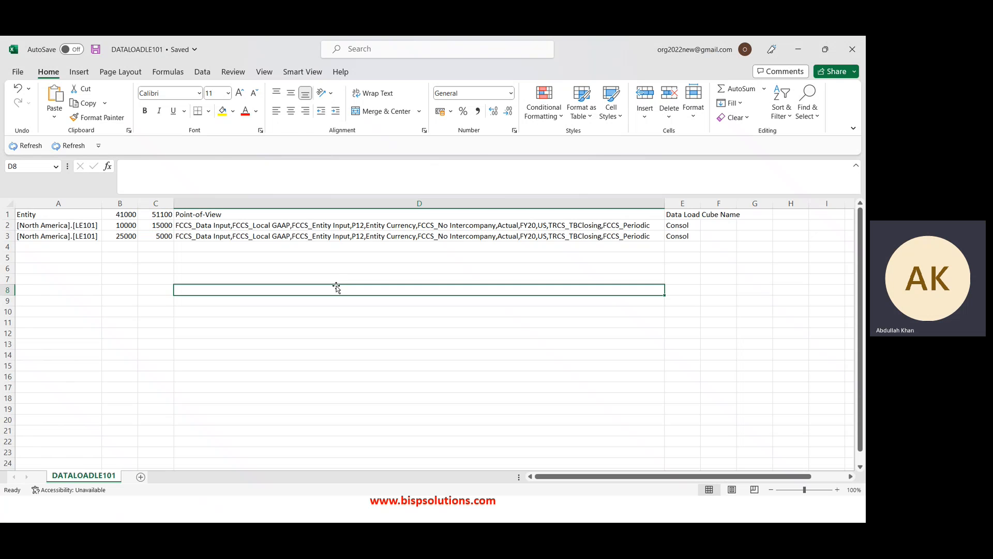
Switch to the TRCS application in the browser and close both Export Data windows
key(alt+Tab)
key(alt+Tab)
key(alt+Tab)
key(alt+Tab)
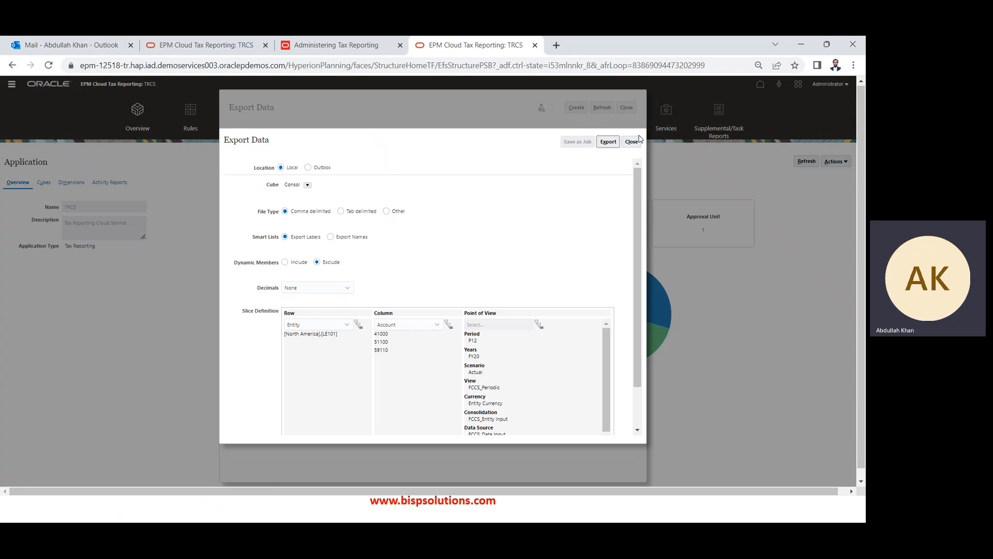
click(632, 142)
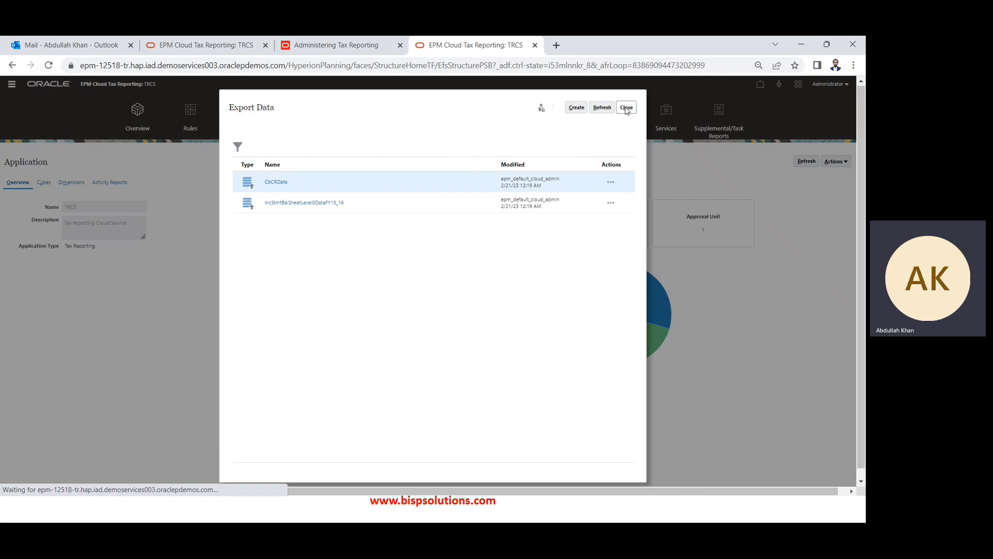
click(626, 107)
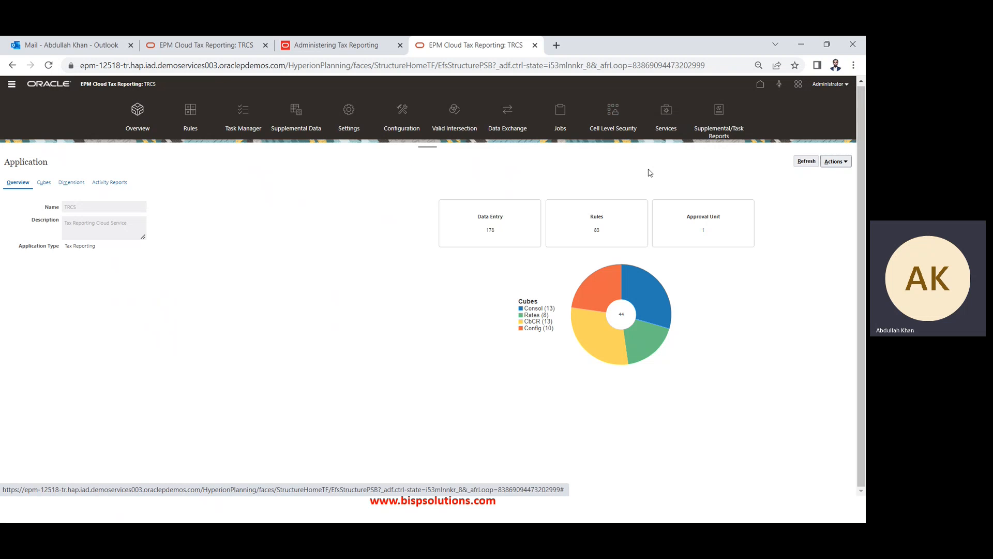
Create a new data import and review its mode and accumulation options, keeping Merge and None
click(840, 163)
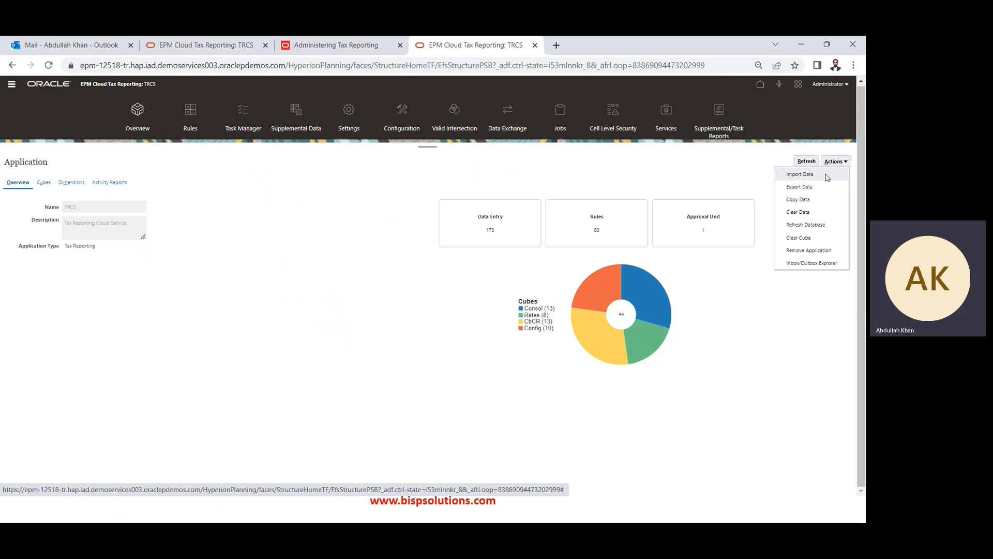
click(826, 176)
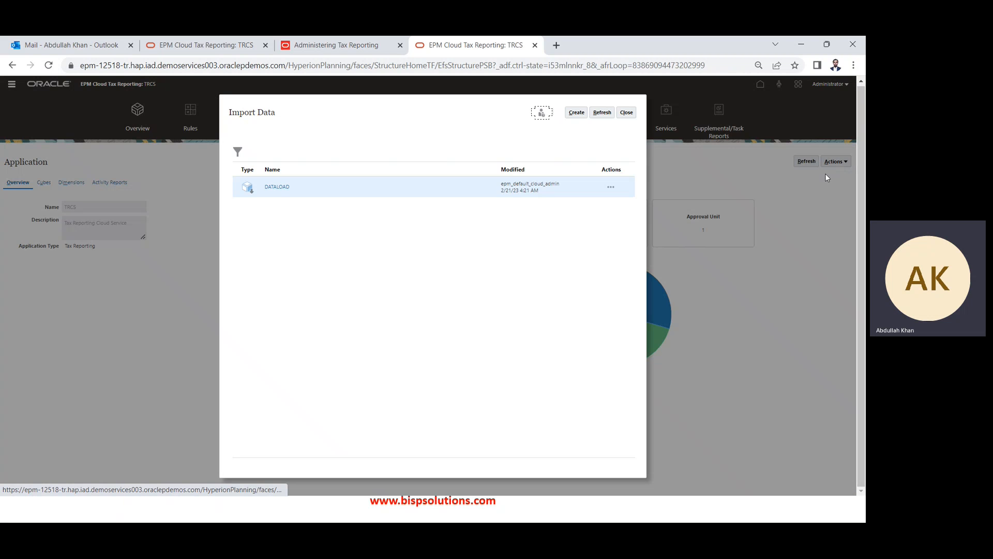
click(576, 112)
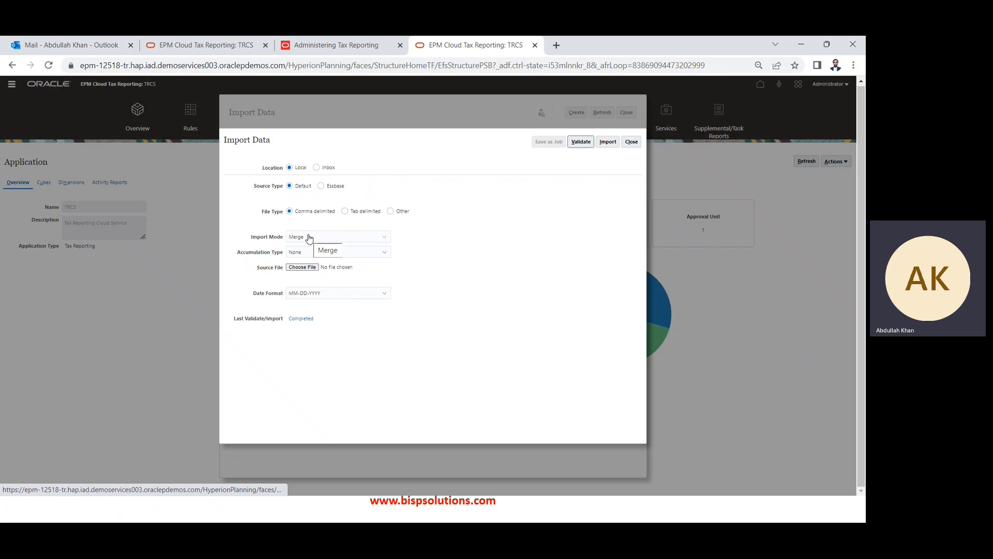
click(309, 238)
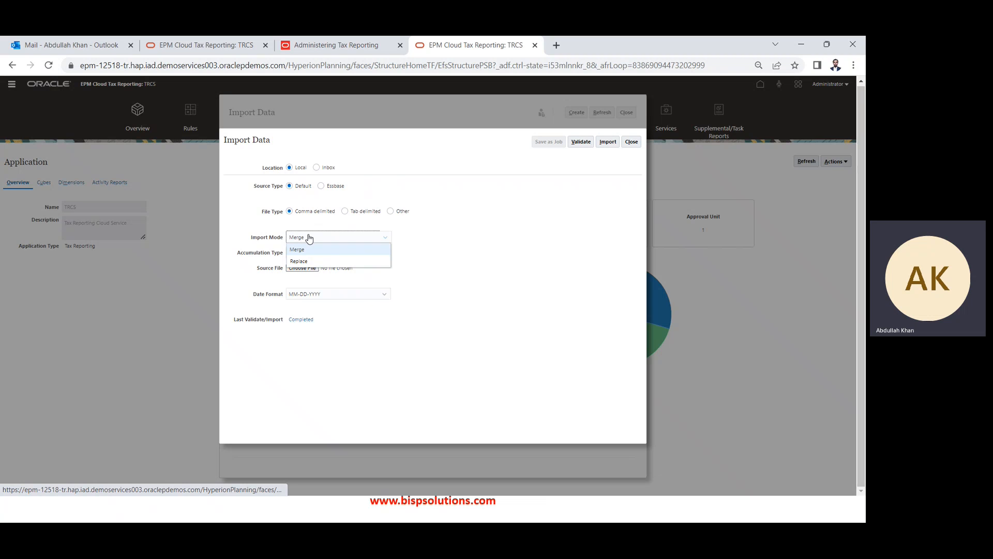
click(308, 238)
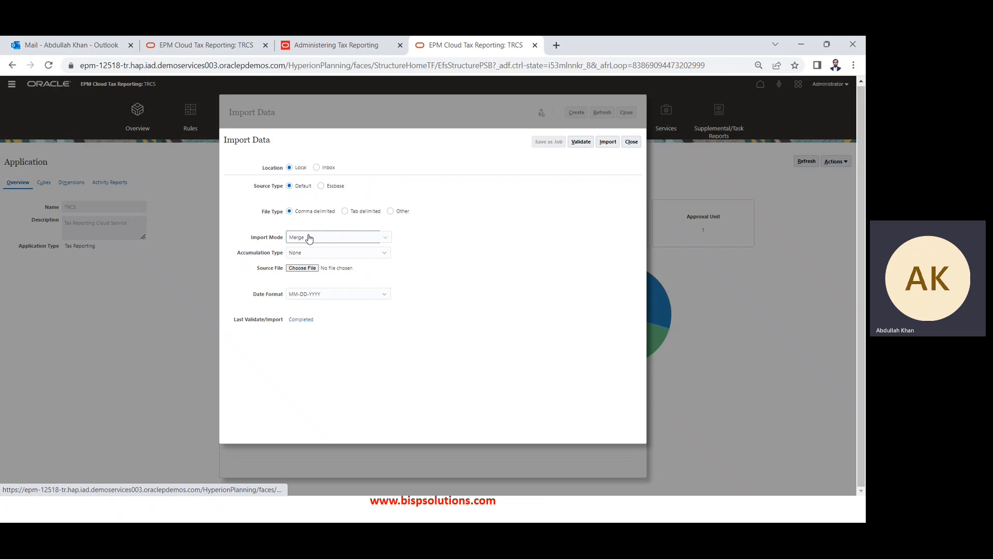
click(308, 256)
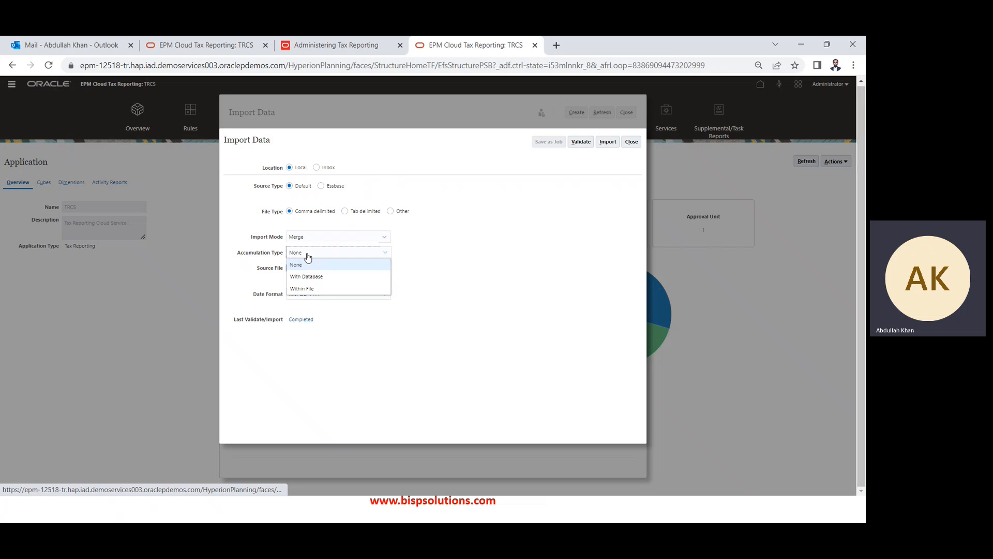
click(308, 257)
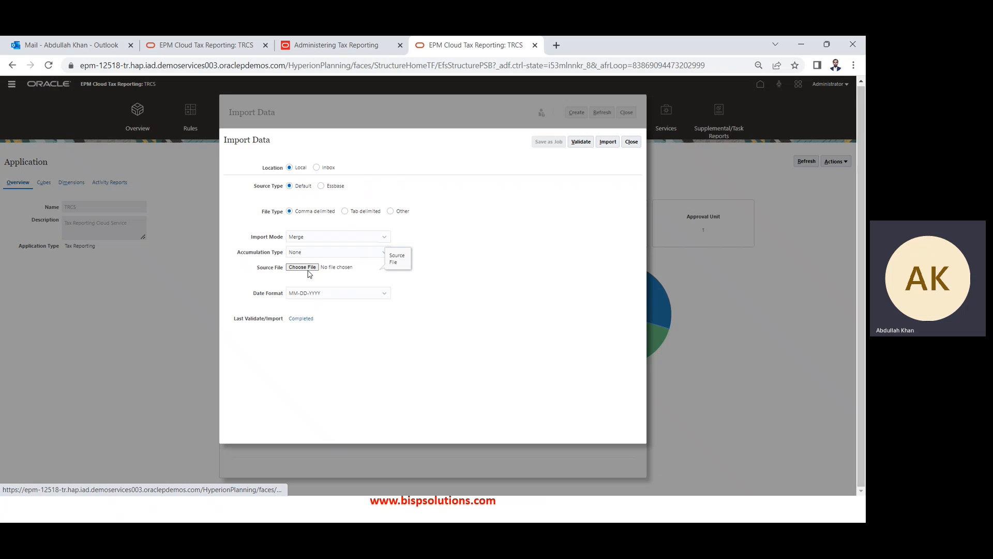
Choose DATALOADLE101 from the TRCS Work Folder under Documents as the import's source file
click(308, 271)
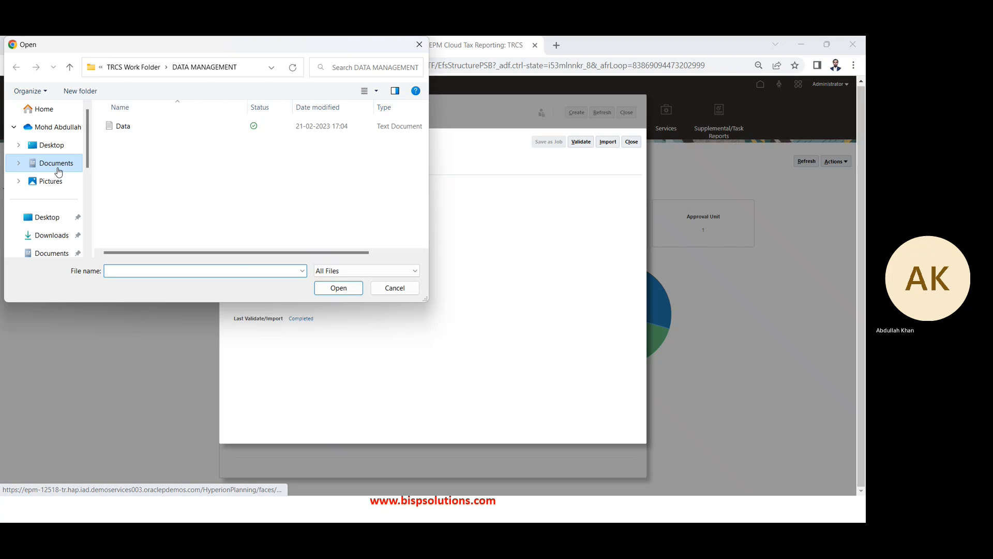
click(58, 170)
double_click(145, 183)
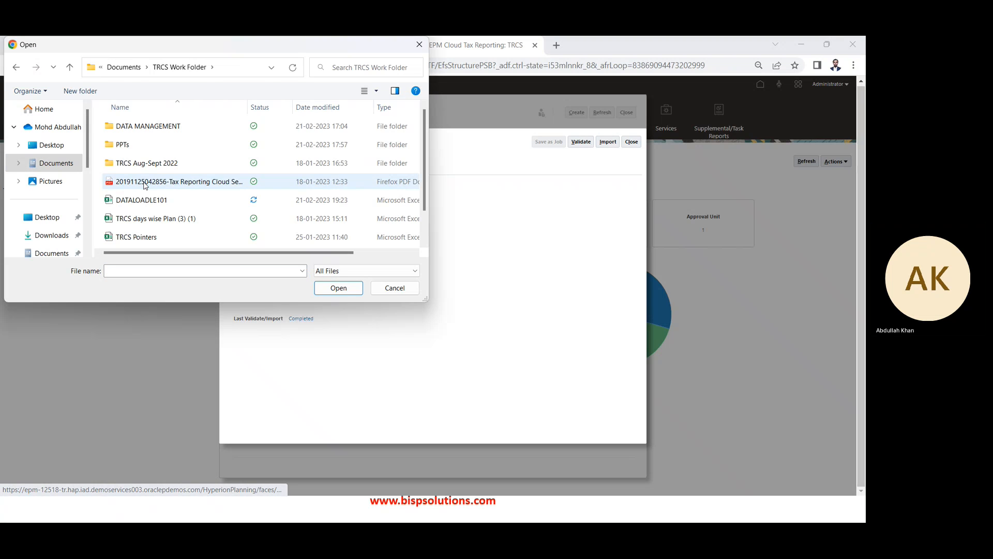
click(161, 204)
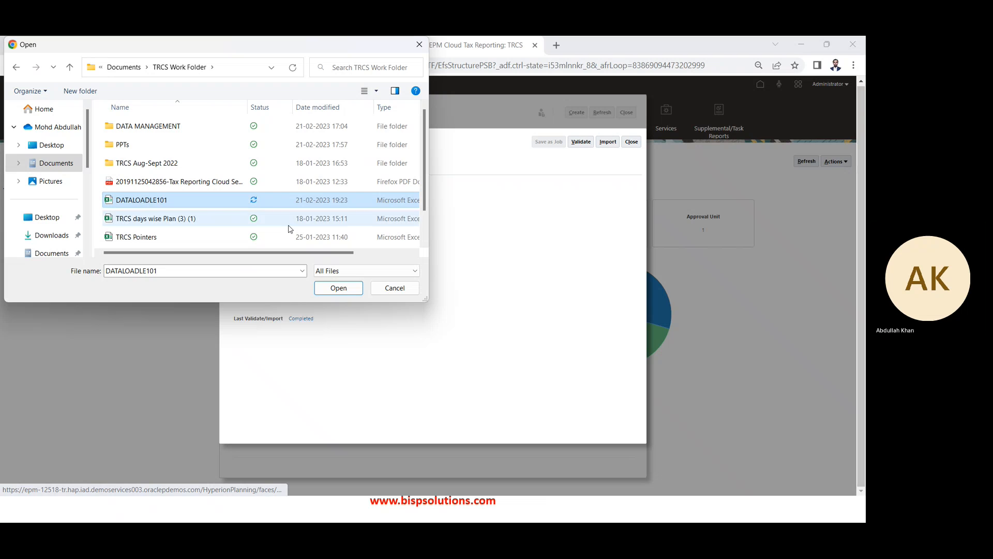
click(342, 288)
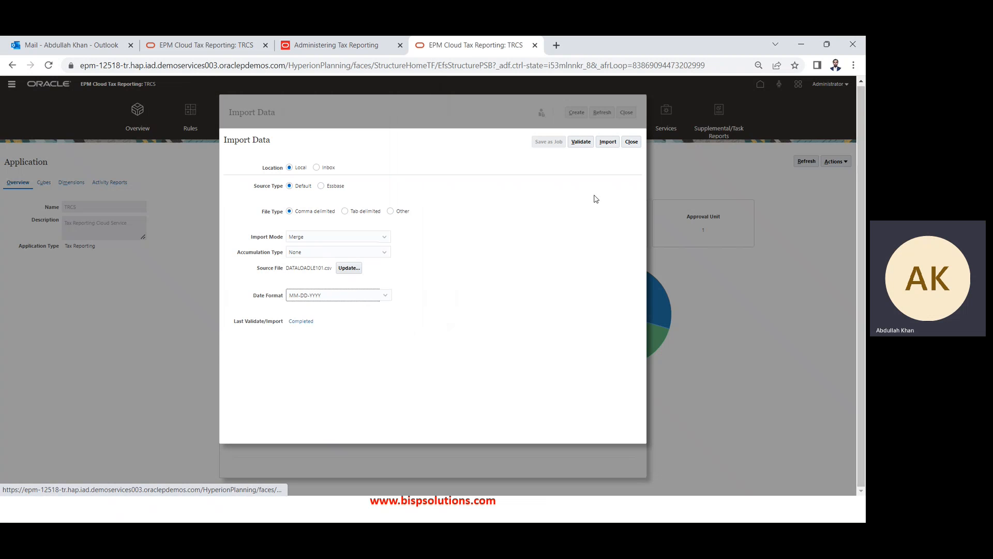
Run the data import and close both Import Data windows
click(607, 142)
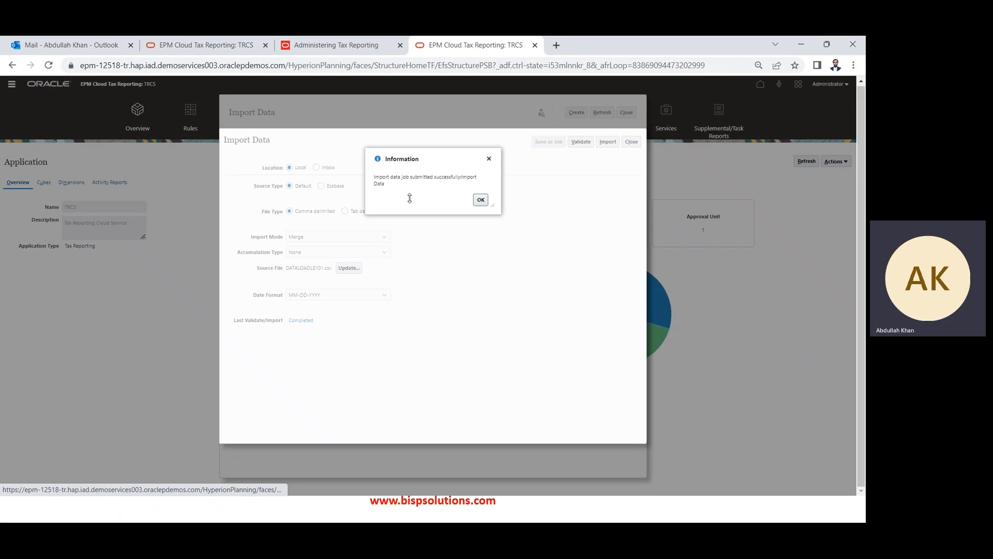
click(480, 199)
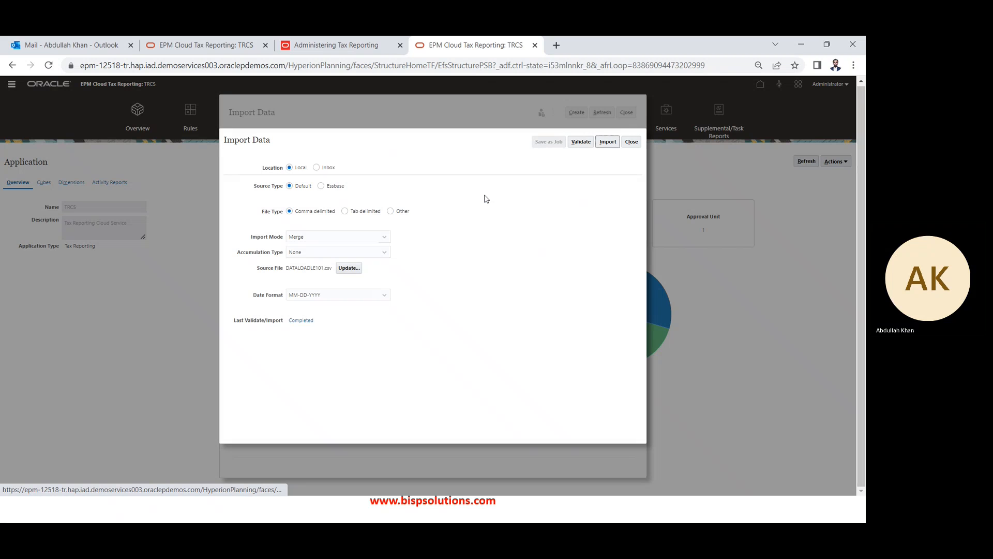
click(631, 141)
click(627, 113)
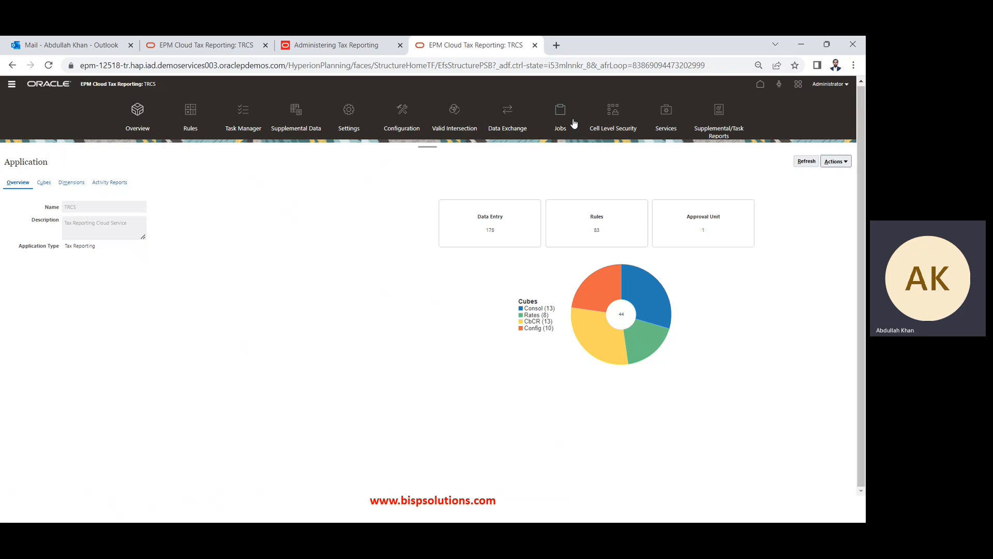
Open the Jobs page and refresh the recent activity repeatedly to monitor the Import Data job
click(552, 120)
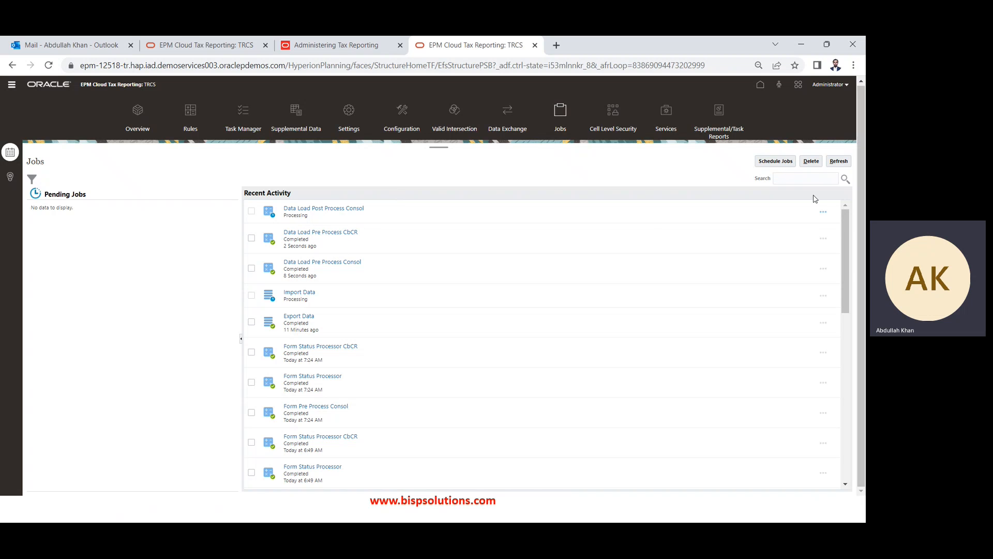
click(835, 162)
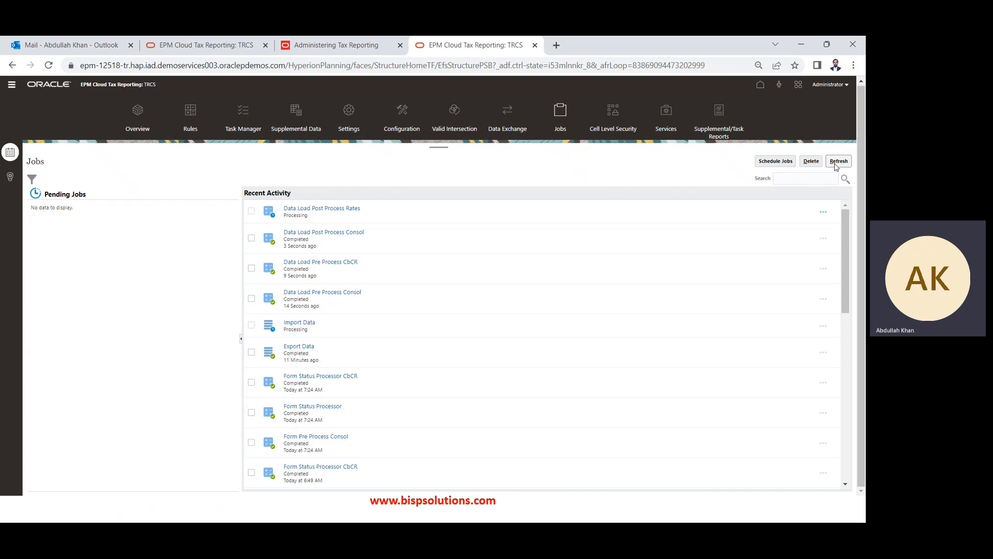
click(834, 164)
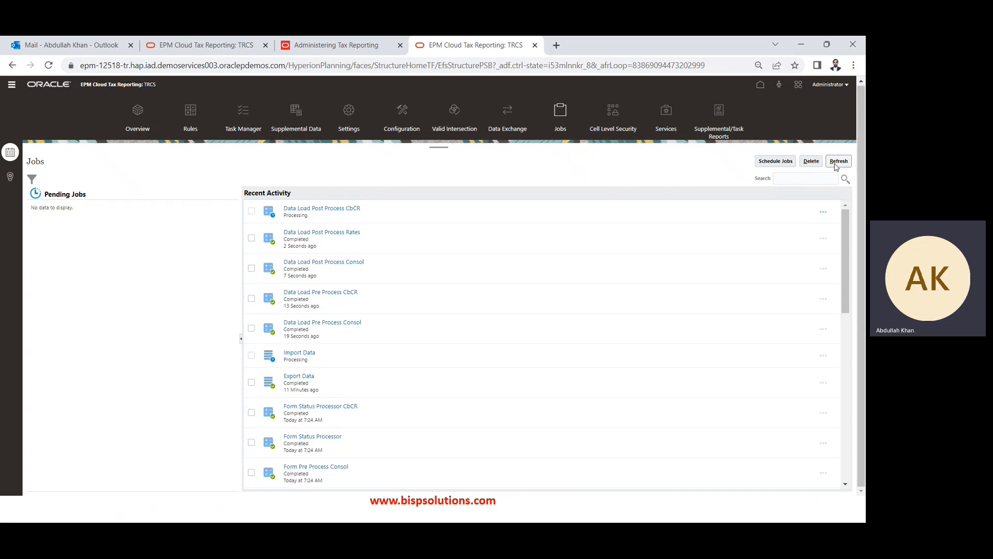
click(835, 164)
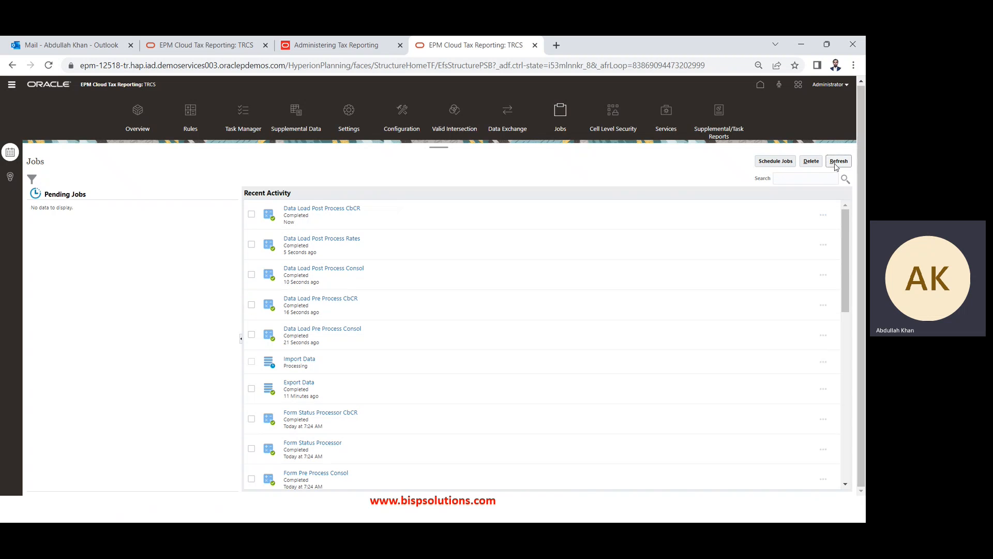
click(834, 164)
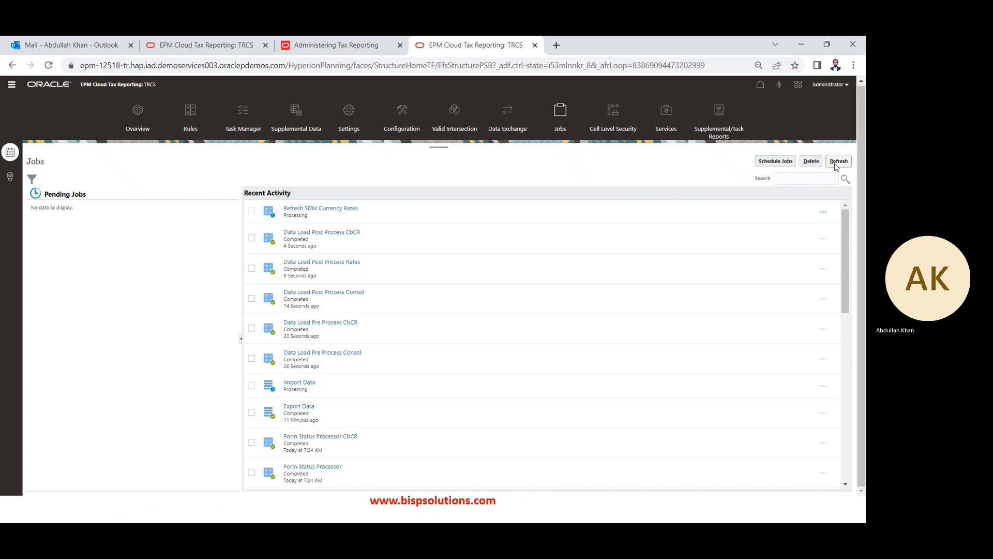
click(834, 165)
Open the Income Statement by Source form and check the Data Input amount for Revenue - Domestic
click(12, 86)
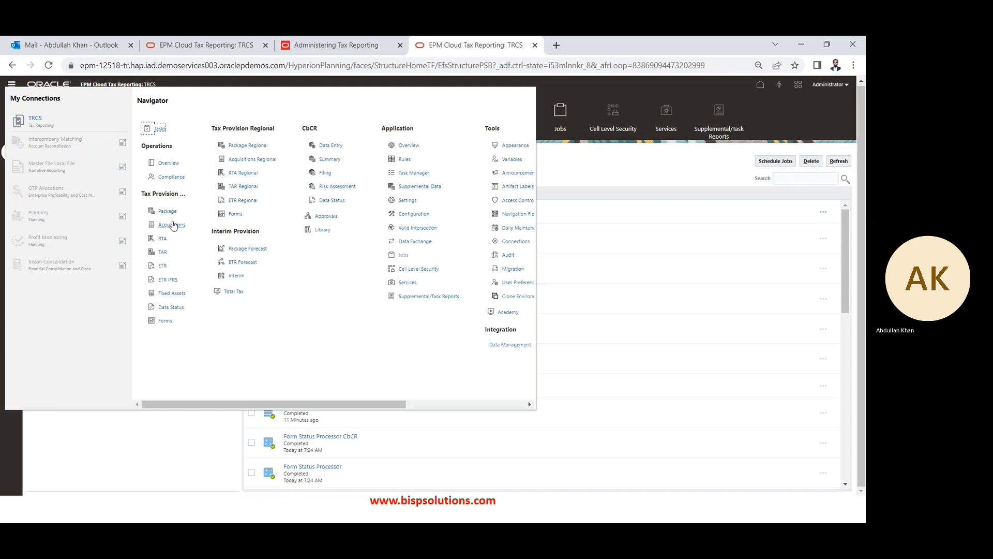
click(165, 321)
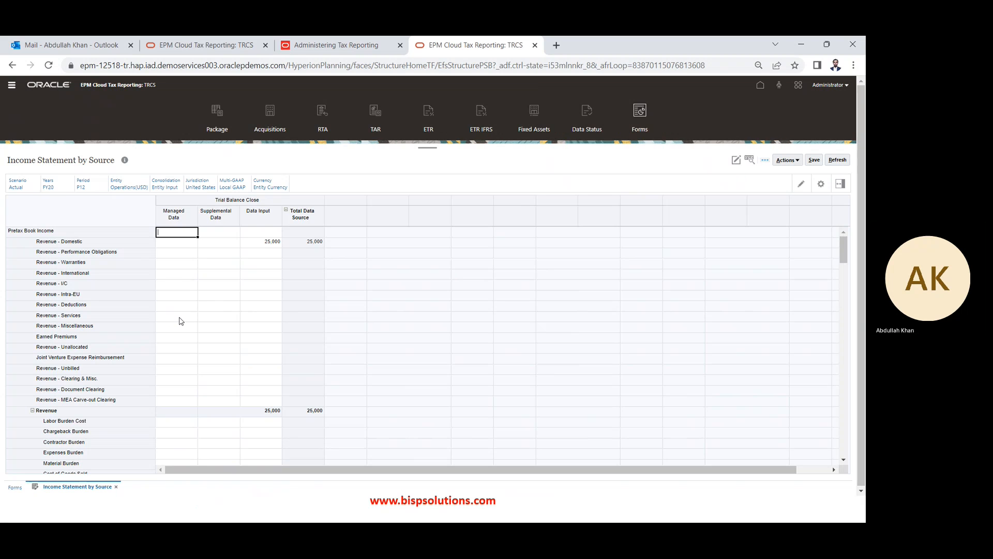
double_click(261, 241)
double_click(259, 264)
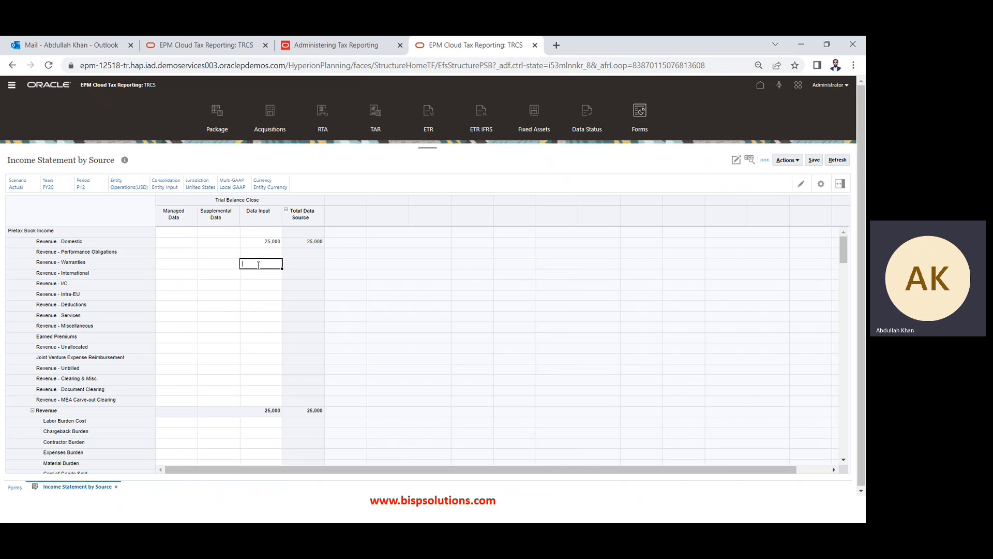
key(Up)
key(Up)
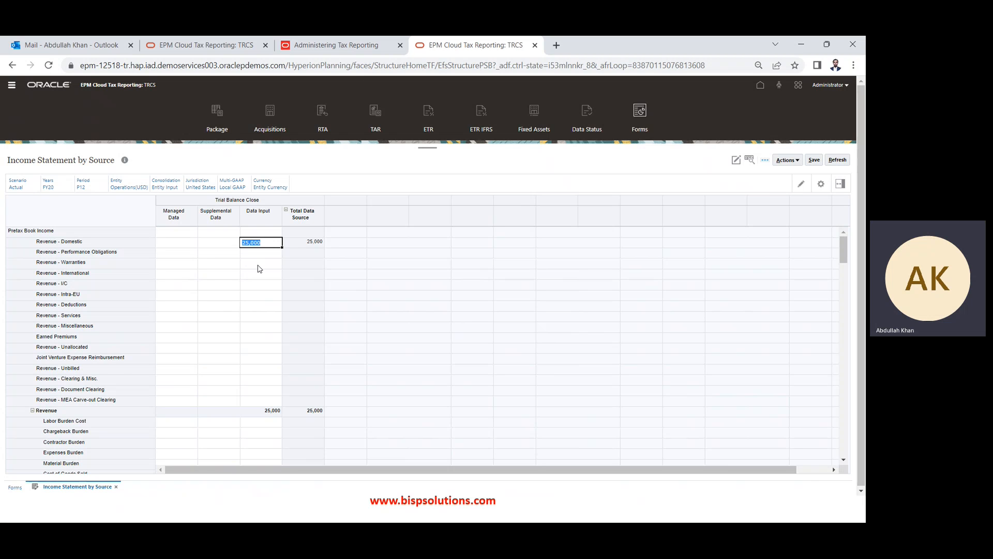
Switch to Excel and compare the DATALOADLE101 records with Book2's original amounts for accounts 41000 and 51100
key(alt+Tab)
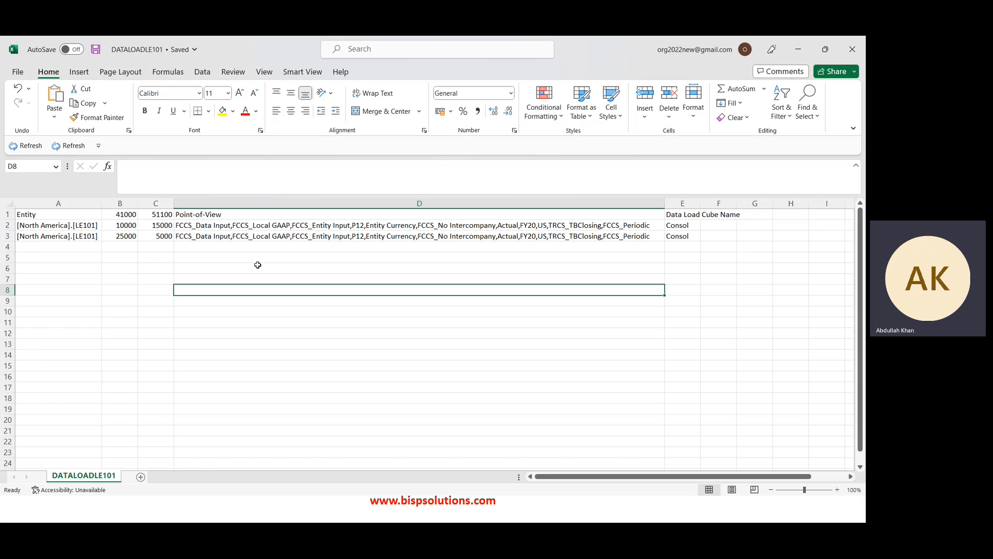
key(alt+Tab)
key(alt+Tab)
key(alt+Tab)
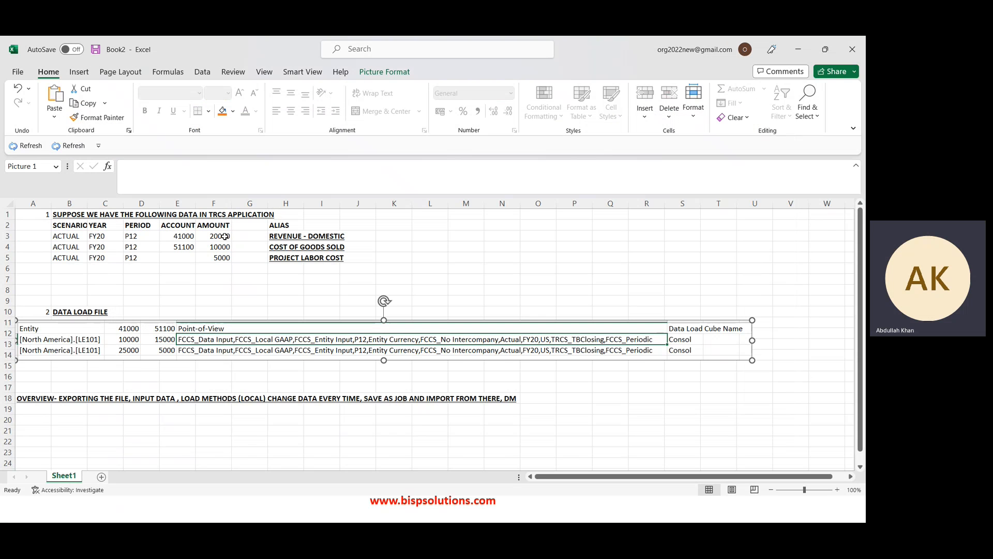
click(225, 236)
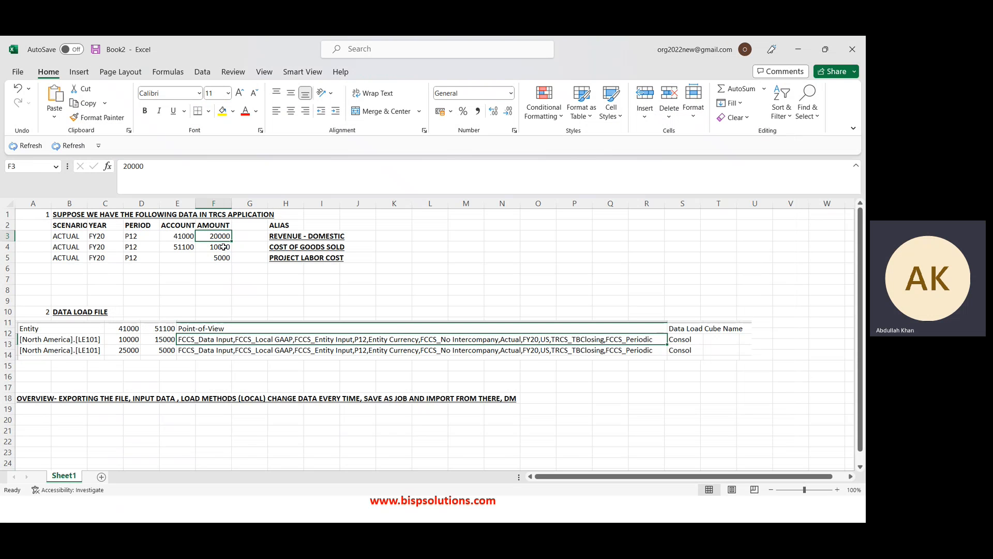
click(223, 246)
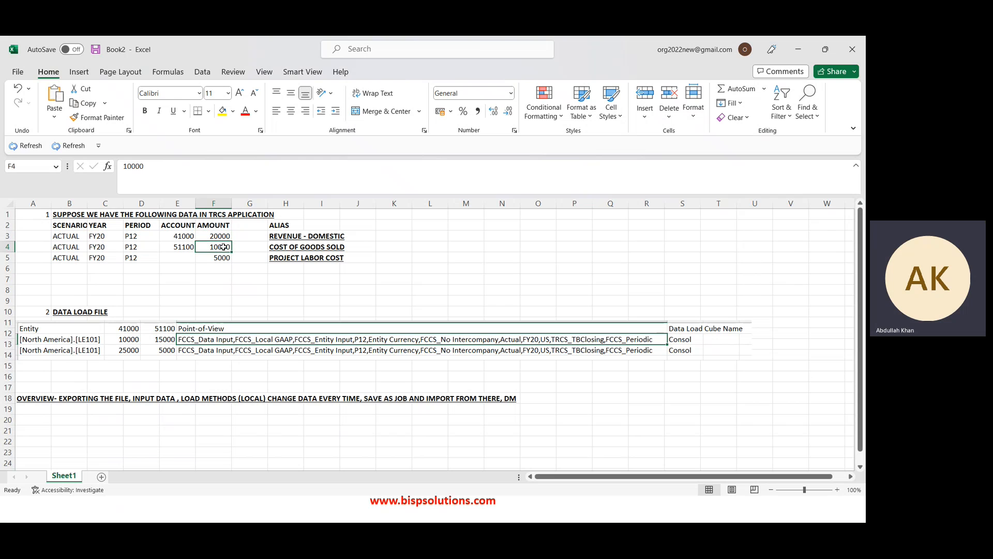
key(alt+Tab)
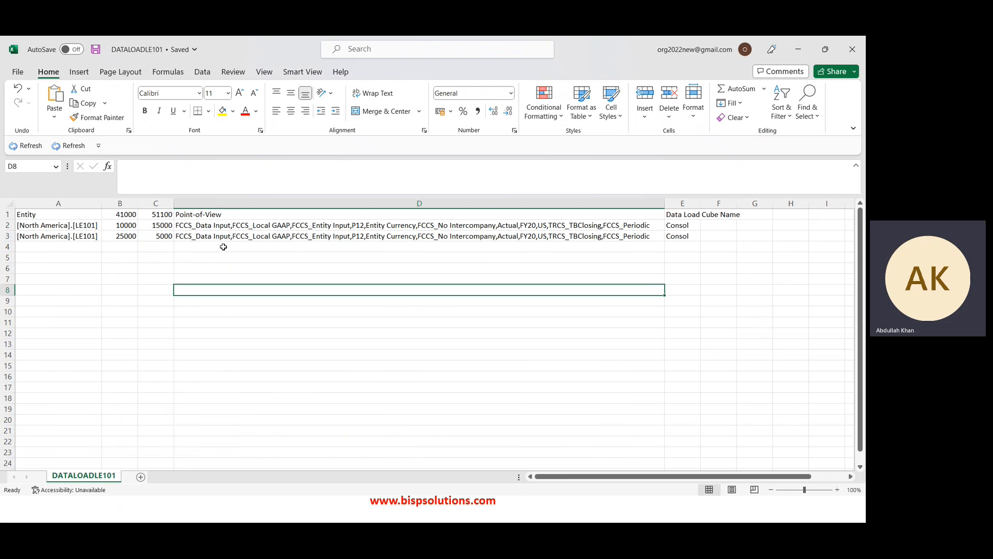
key(alt+Tab)
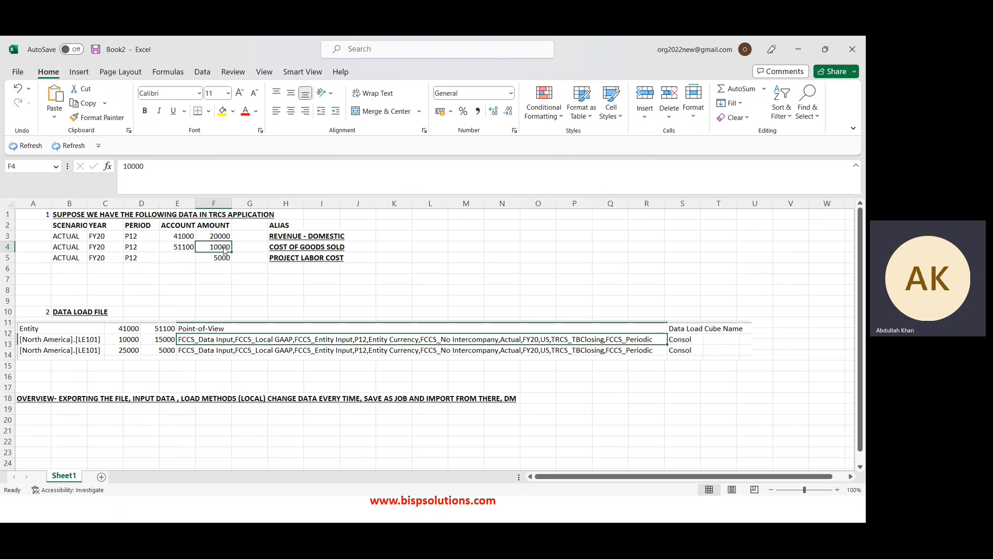
Return to the Income Statement by Source form in Chrome and check Data Input for Cost of Goods Sold and Project Labor Cost
key(alt+Tab)
key(Tab)
key(Down)
key(Down)
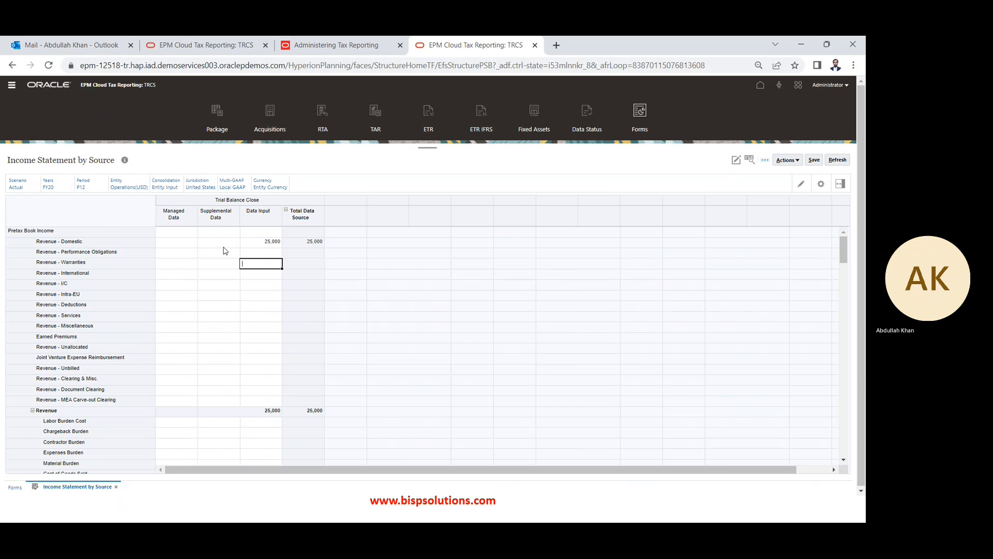
key(alt+Tab)
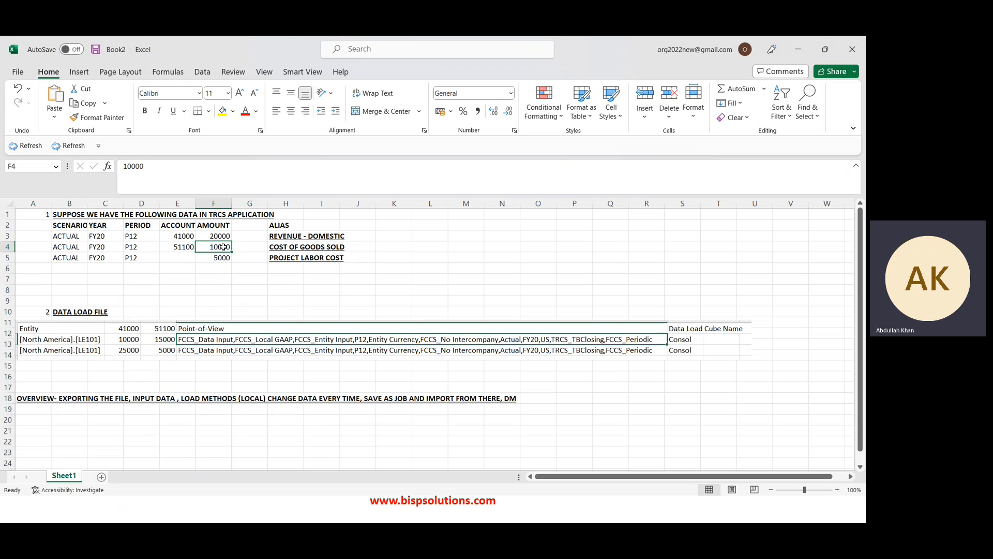
key(alt+Tab)
key(Down)
key(Down)
key(Down)
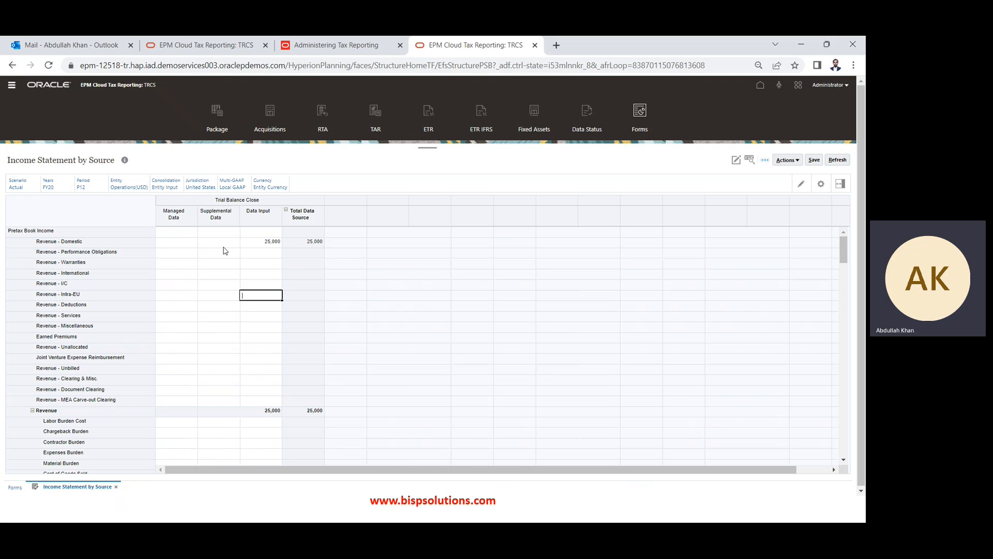
key(Down)
key(Down)
key(Down)
key(Down)
key(Down)
key(Down)
key(Down)
key(Down)
key(Down)
key(Down)
key(Down)
key(Down)
key(Down)
key(Down)
key(Down)
key(Down)
key(Down)
key(Down)
key(Down)
key(Down)
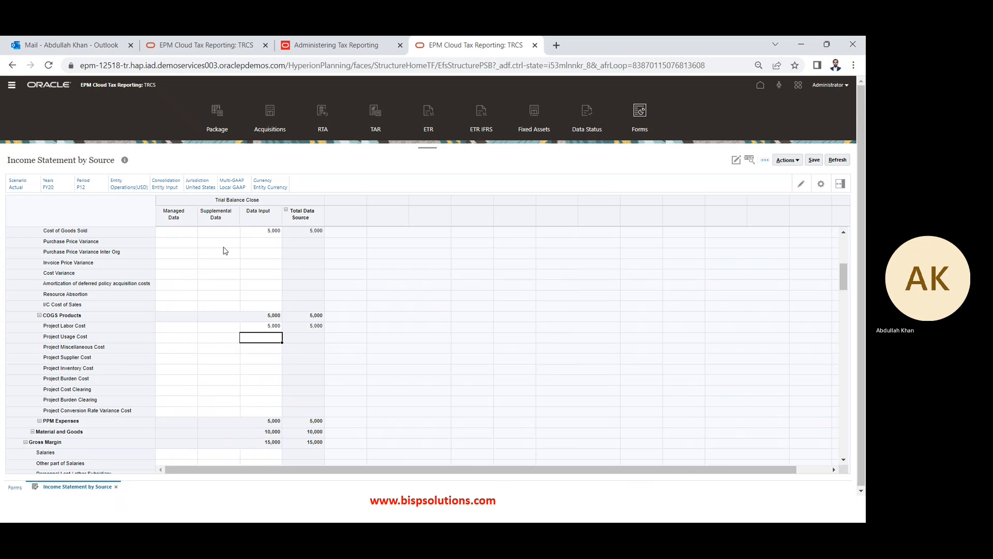
Go back through the form's Data Input column to the Revenue - Domestic amount
key(Up)
key(Up)
key(Up)
key(Up)
key(Up)
key(Up)
key(Up)
key(Up)
key(Up)
key(Up)
key(Up)
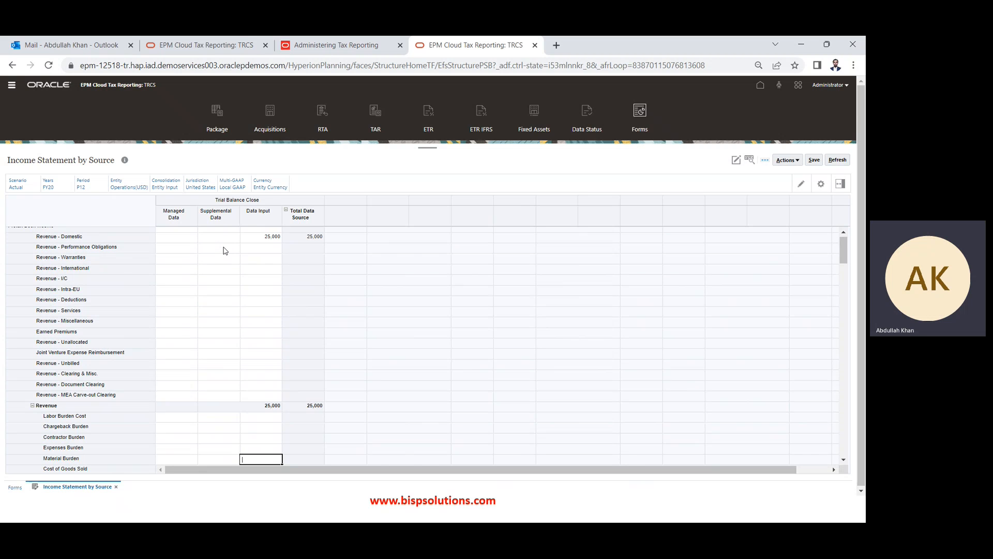
key(Down)
key(Up)
key(Up)
key(Up)
key(Up)
key(Up)
key(Up)
key(Up)
key(Up)
key(Up)
key(Up)
key(Up)
key(Up)
key(Up)
key(Up)
key(Up)
key(Up)
key(Up)
key(Up)
key(Up)
key(Up)
key(Up)
key(Up)
Review the form's Data Input column down to Project Labor Cost and compare that amount with the original in Book2
key(Down)
key(Down)
key(Down)
key(Down)
key(Down)
key(Down)
key(Down)
key(Down)
key(Down)
key(Down)
key(Down)
key(Down)
key(Down)
key(Down)
key(Down)
key(Down)
key(Down)
key(Down)
key(Down)
key(Down)
key(Down)
key(Down)
key(Down)
key(Down)
key(Down)
key(Down)
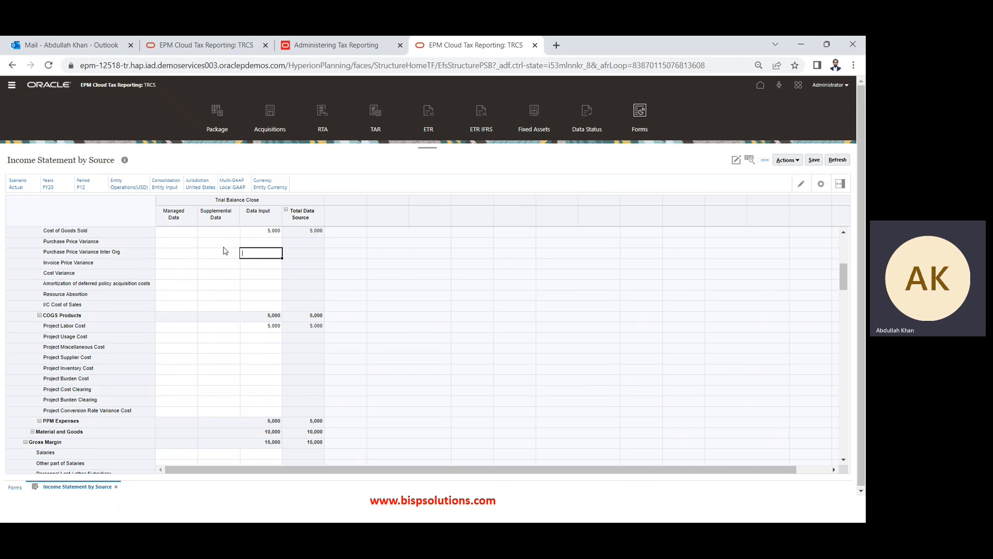
key(Down)
key(Down)
key(Down)
key(Down)
key(Down)
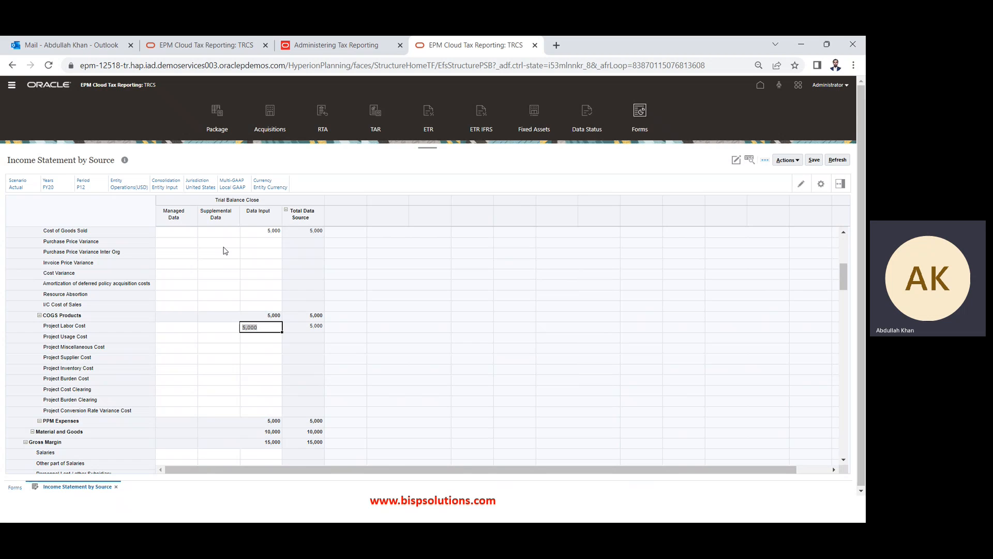
key(alt+Tab)
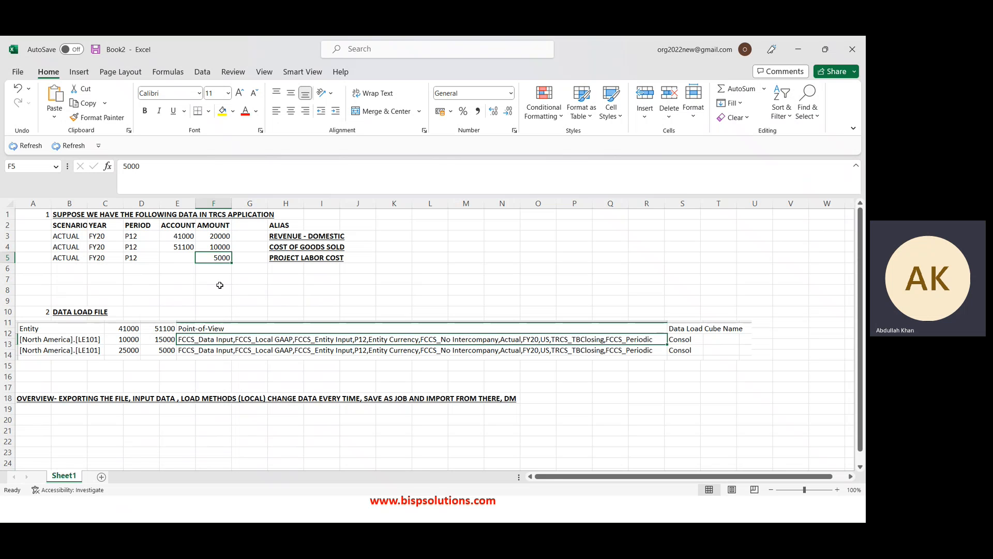
key(alt+Tab)
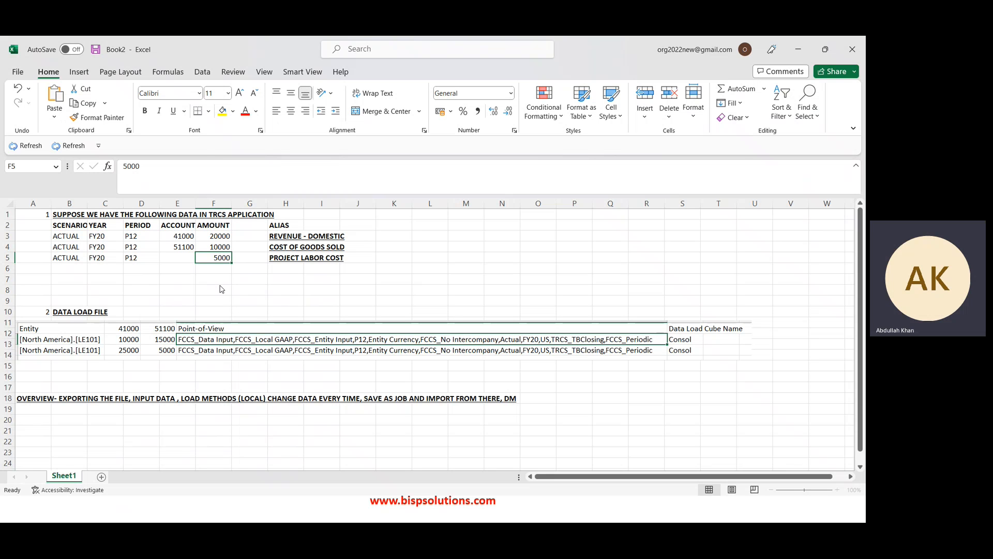
Return to the Income Statement by Source form and select the Revenue - Domestic Data Input cell for another check
key(alt+Tab)
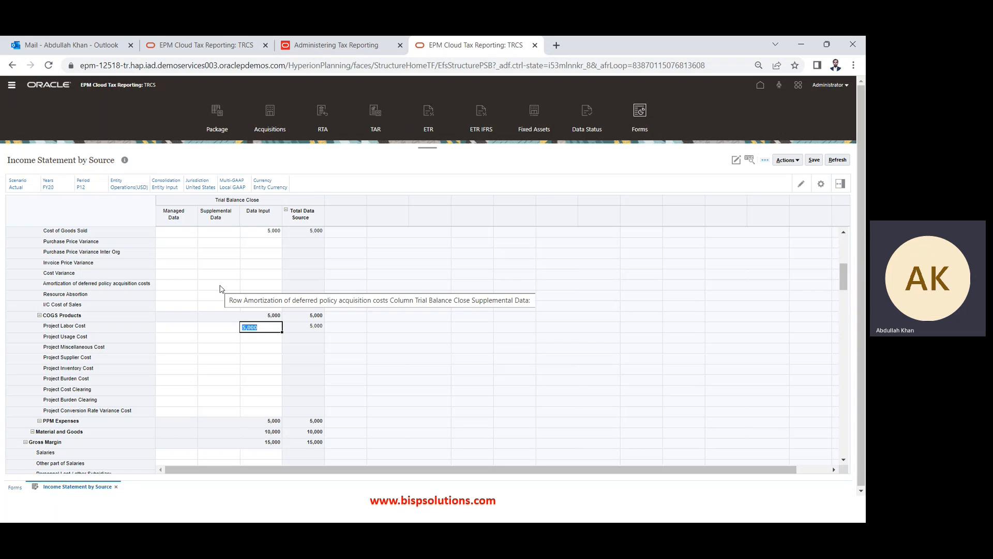
key(Up)
key(Up)
key(Up)
key(Up)
key(Up)
key(Up)
key(Up)
key(Up)
key(Up)
key(Up)
key(Up)
key(Up)
key(Up)
key(Up)
key(Up)
key(Up)
key(Up)
key(Up)
key(Up)
key(Up)
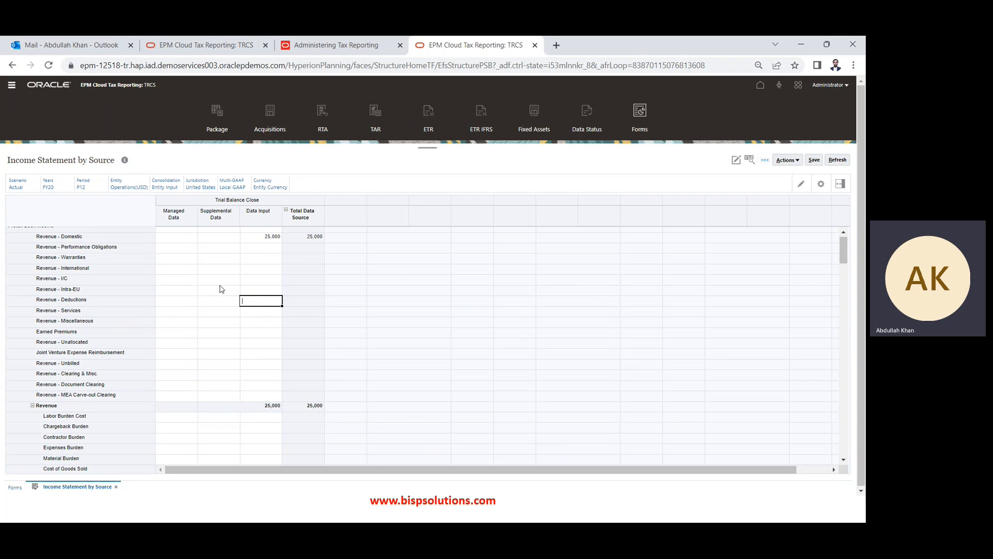
key(Up)
key(Up)
key(Up)
key(Up)
key(Up)
key(Up)
key(Up)
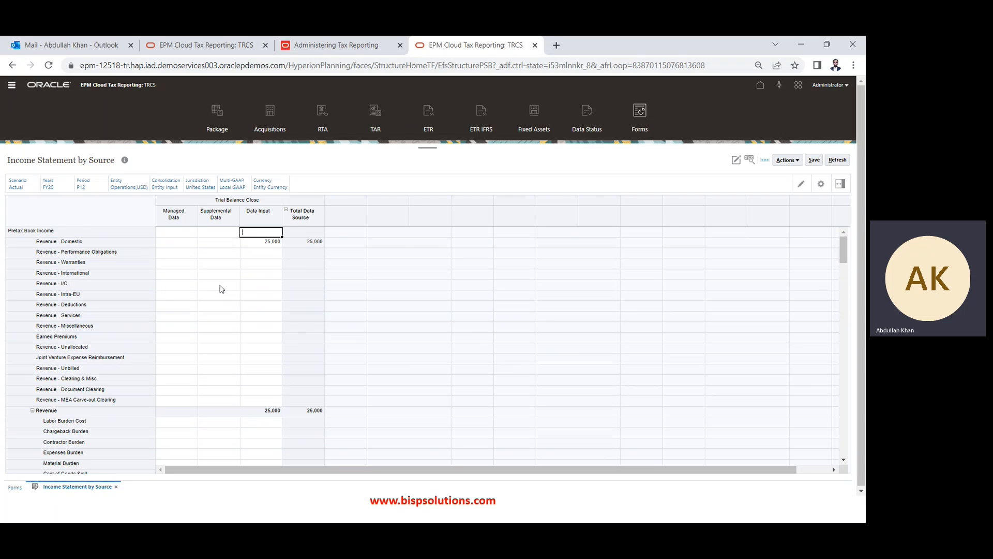
key(Down)
Switch to DATALOADLE101 in Excel and examine the two account 41000 amounts in B2:B3
key(alt+Tab)
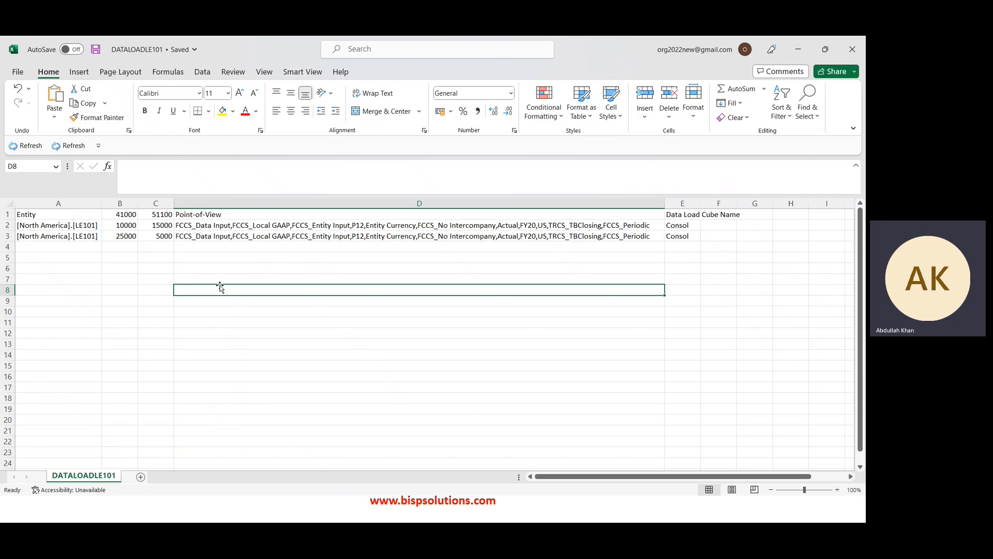
key(Up)
key(Up)
key(Up)
key(Up)
key(Up)
key(Up)
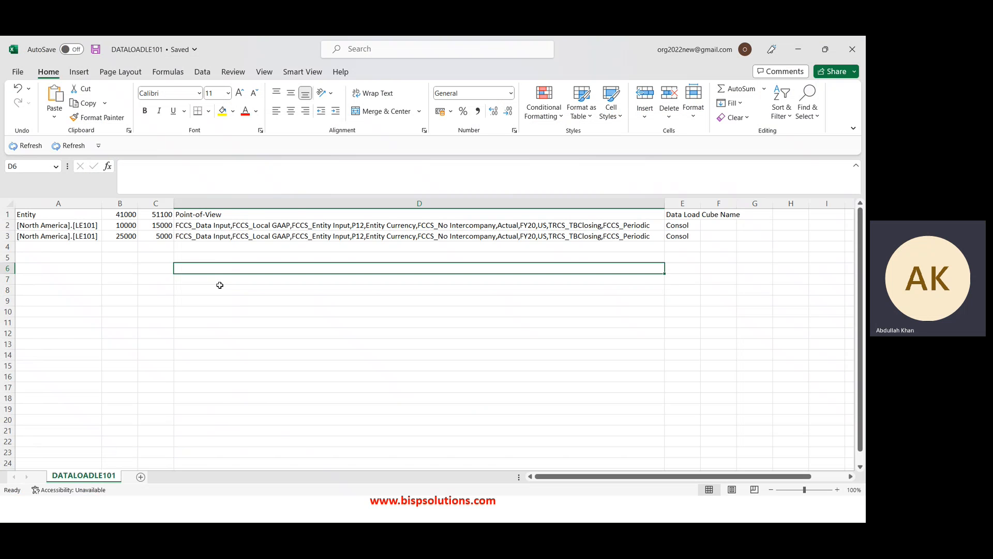
key(Left)
key(Left)
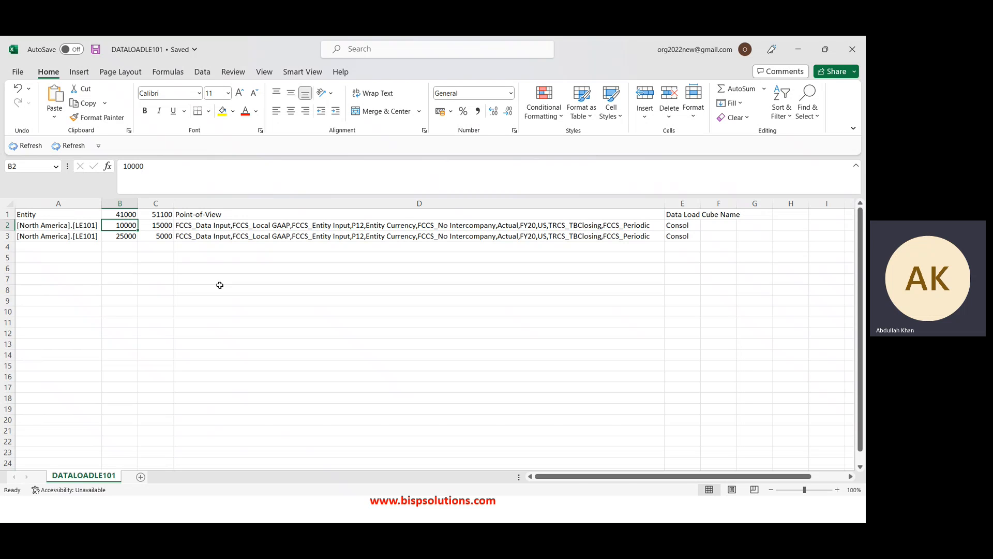
key(shift+Down)
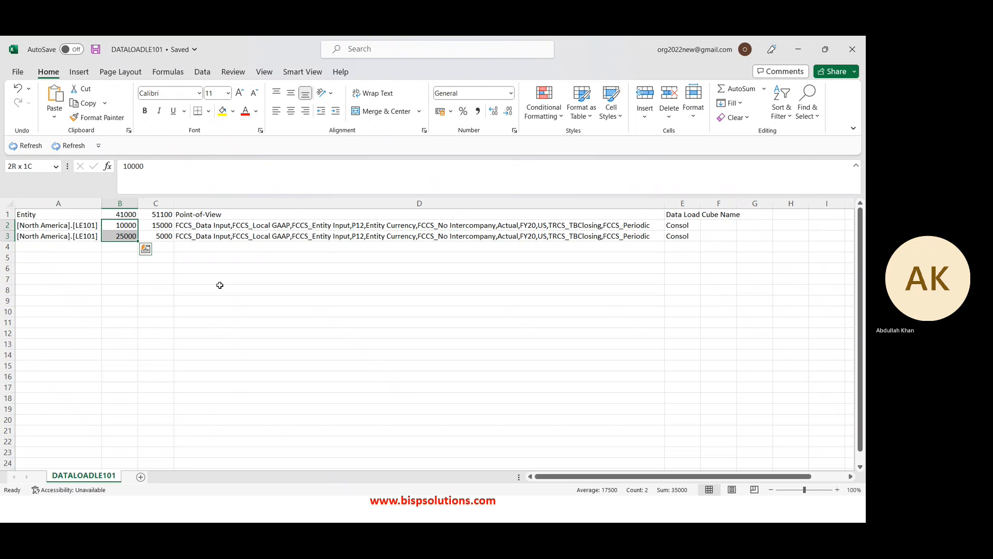
key(Down)
key(Left)
key(Right)
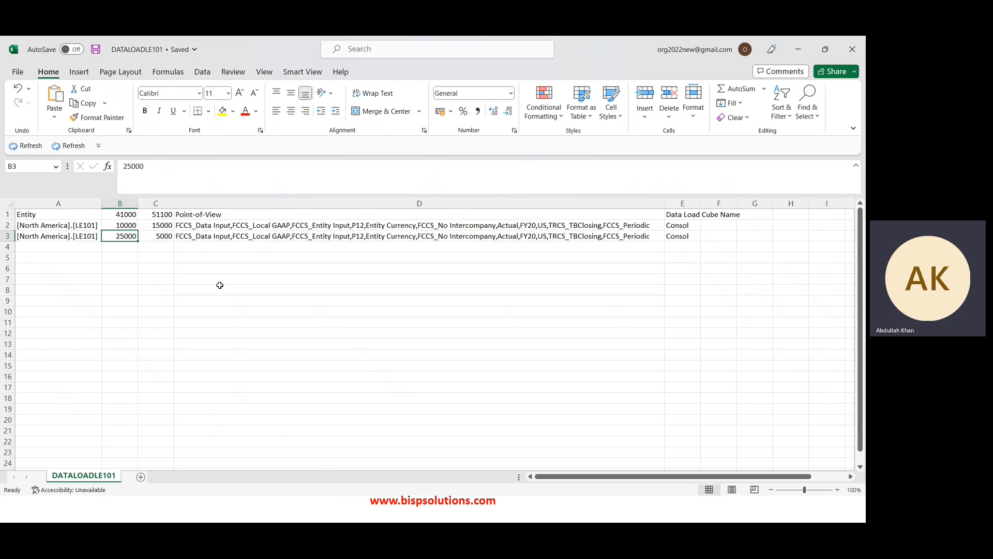
key(Up)
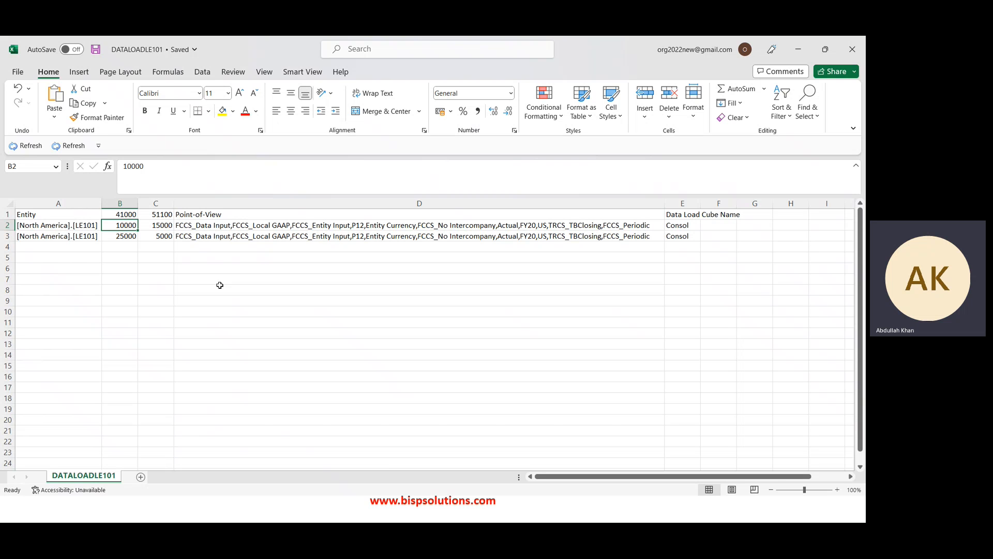
Switch to the PowerPoint slide show and read the Load Methods Examples slide on the load combinations
key(alt+Tab)
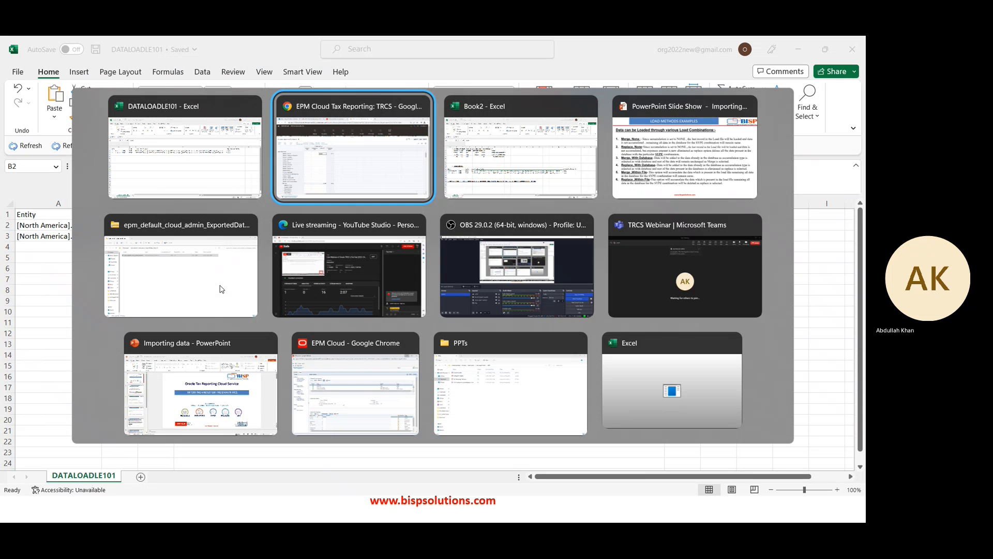
key(alt+Tab)
key(alt+Tab)
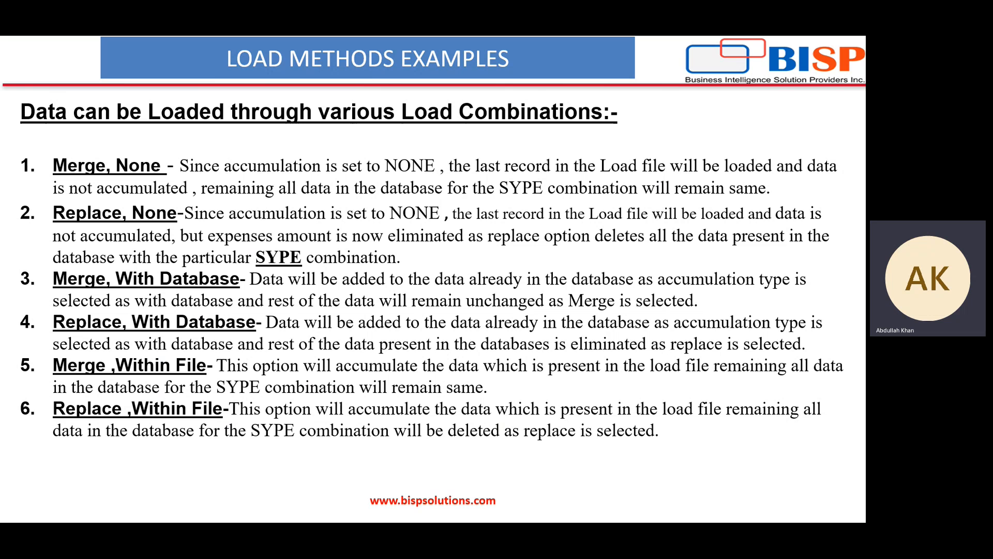
Return to DATALOADLE101 in Excel, review the last record's 41000 and 51100 amounts, and select B2:B3
key(alt+Tab)
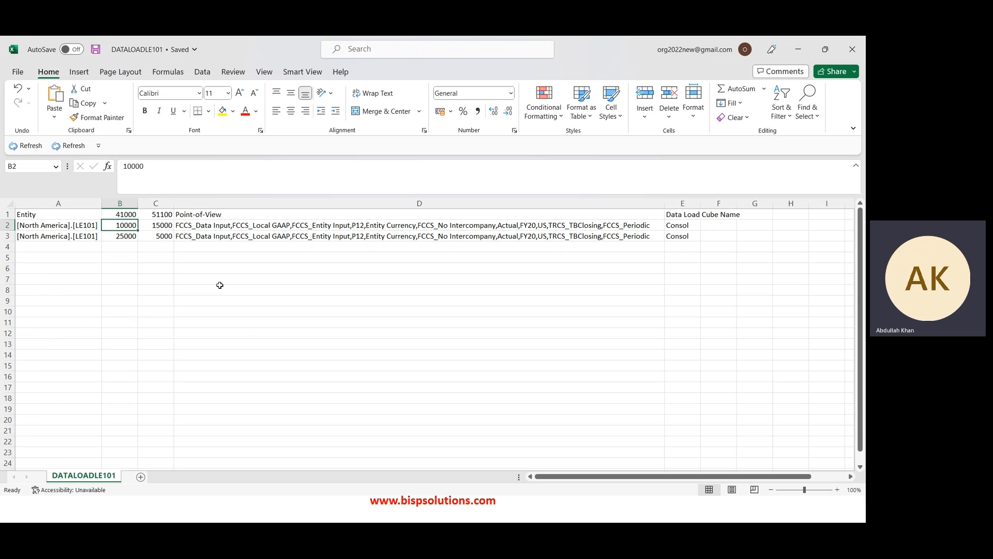
key(Down)
key(Up)
key(Down)
key(Up)
key(Down)
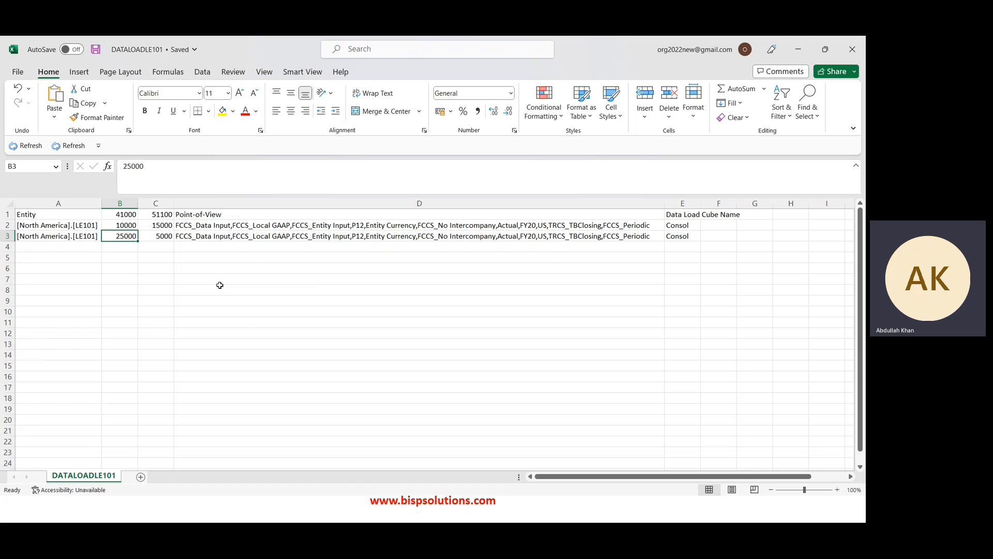
key(Right)
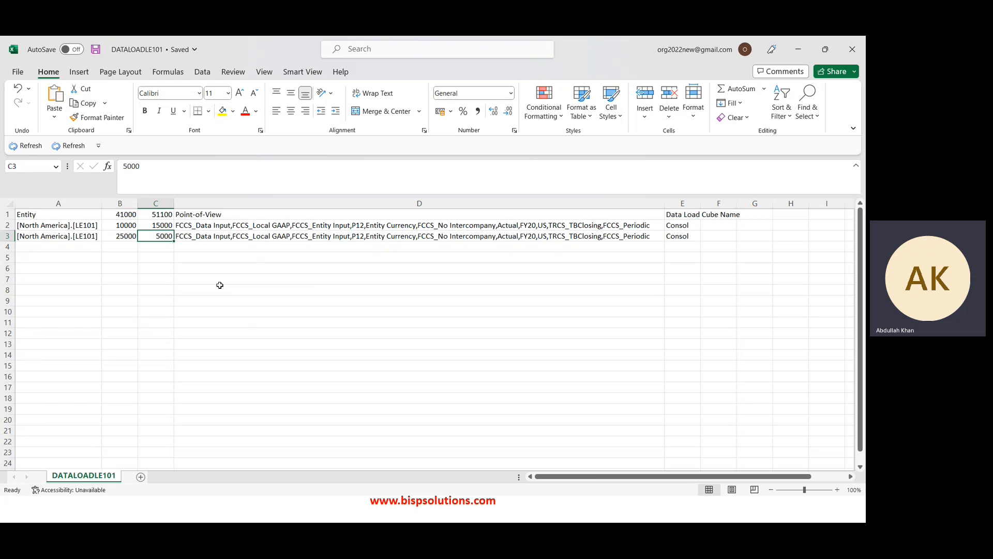
key(Left)
key(Up)
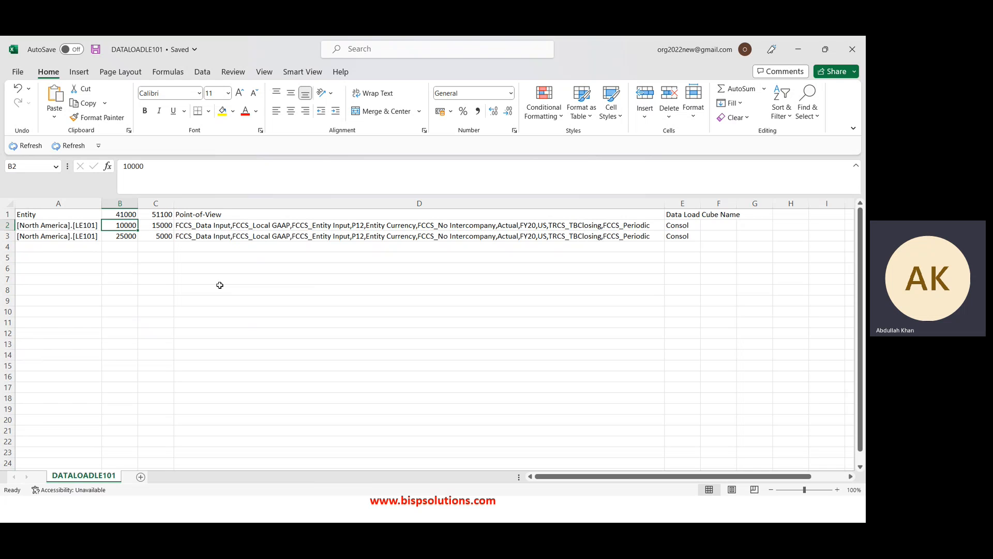
key(shift+Down)
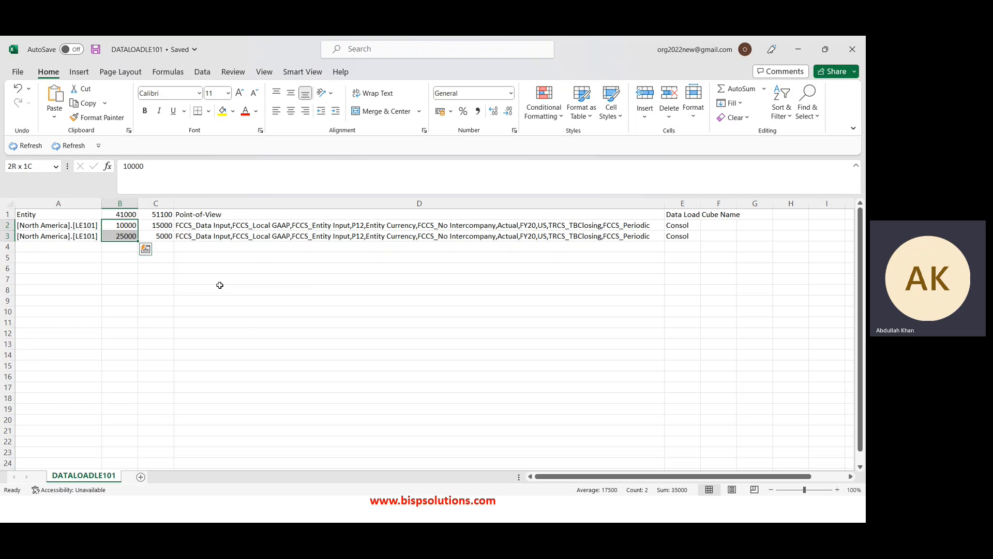
Recheck the two account 41000 amounts in B2:B3, then reread the Load Methods Examples slide in PowerPoint and return to Excel
key(Up)
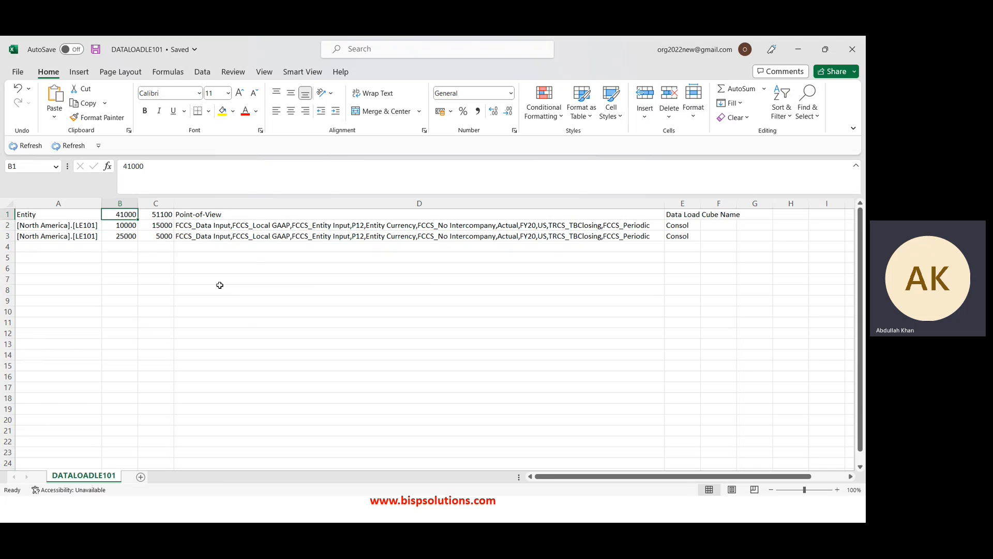
key(Down)
key(shift+Down)
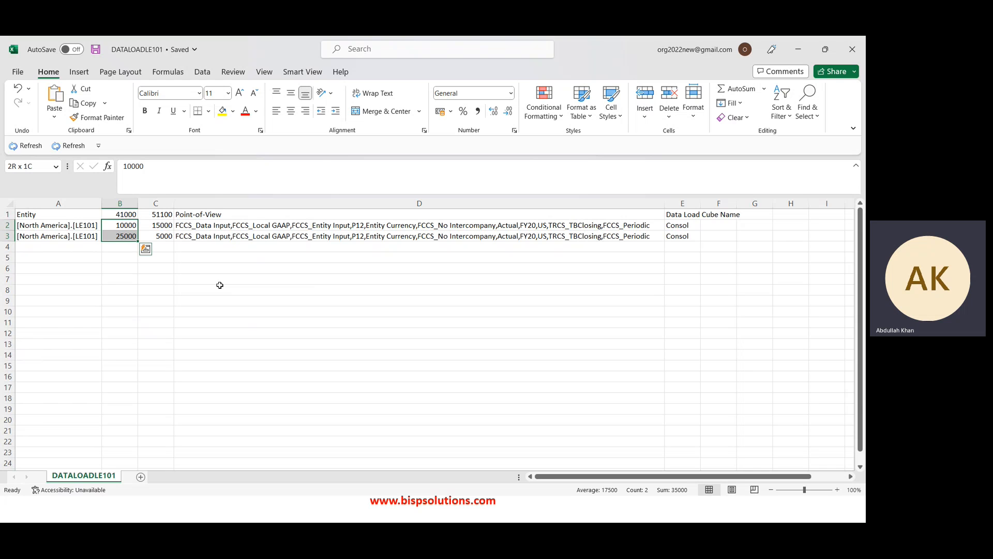
key(alt+Tab)
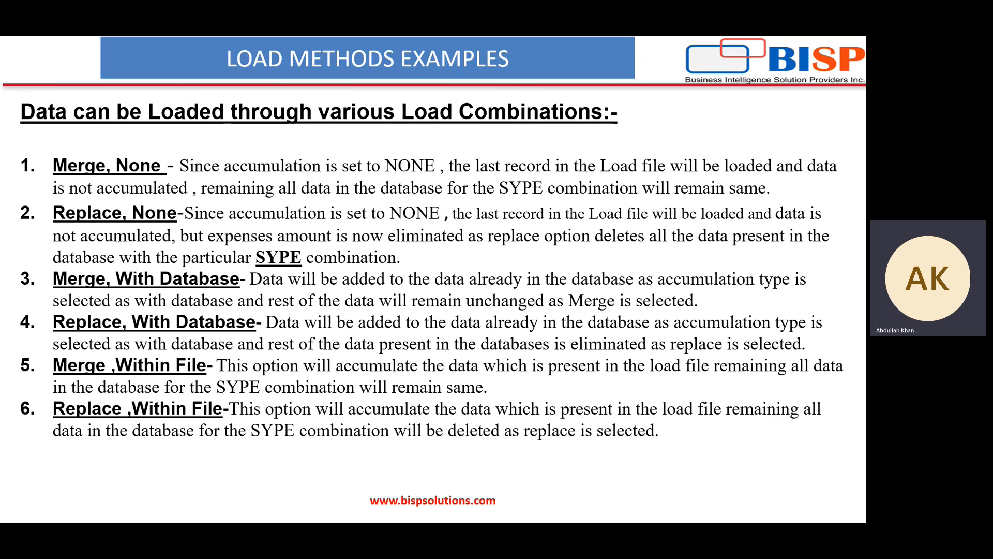
key(alt+Tab)
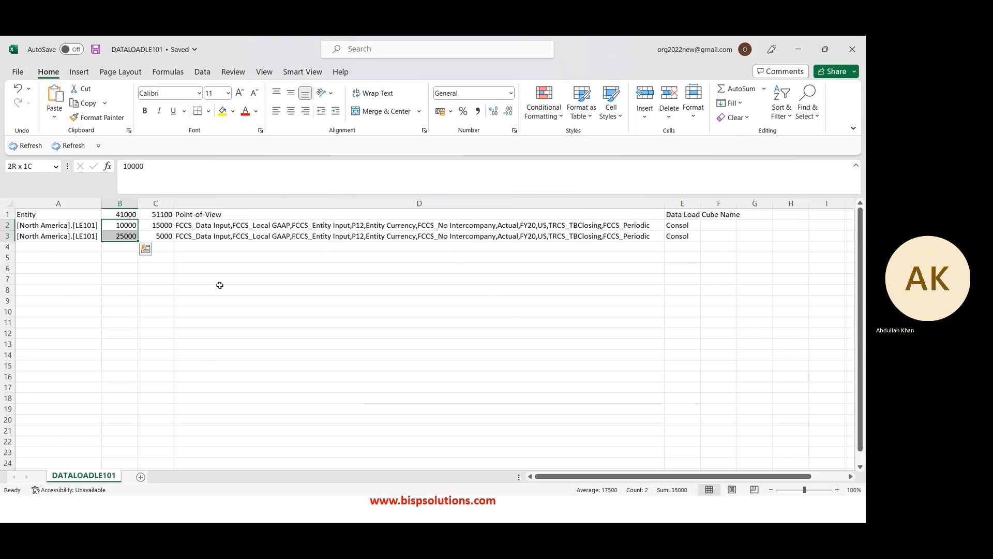
Switch to the Income Statement by Source form in Chrome and set the Revenue - Domestic Data Input amount to 20,000
key(alt+Tab)
key(alt+Tab)
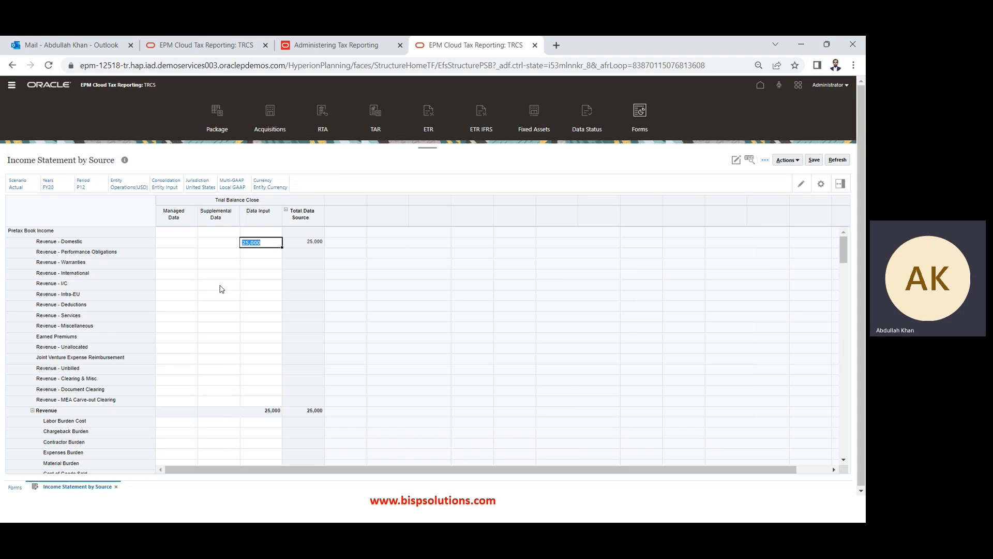
text(20,000)
click(275, 254)
Look up the original account 51100 amount in Book2 in Excel and set the form's Cost of Goods Sold Data Input to 10,000
key(Down)
key(Down)
key(Down)
key(Down)
key(Down)
key(Down)
key(Down)
key(Down)
key(Down)
key(Down)
key(Down)
key(Down)
key(Down)
key(Down)
key(Down)
key(Down)
key(Down)
key(Down)
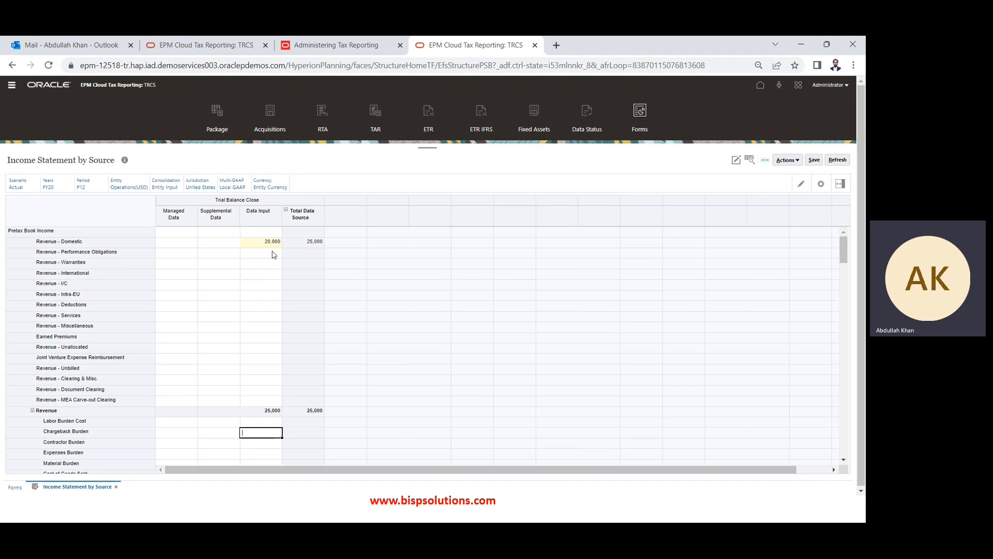
key(Down)
key(Down)
key(Down)
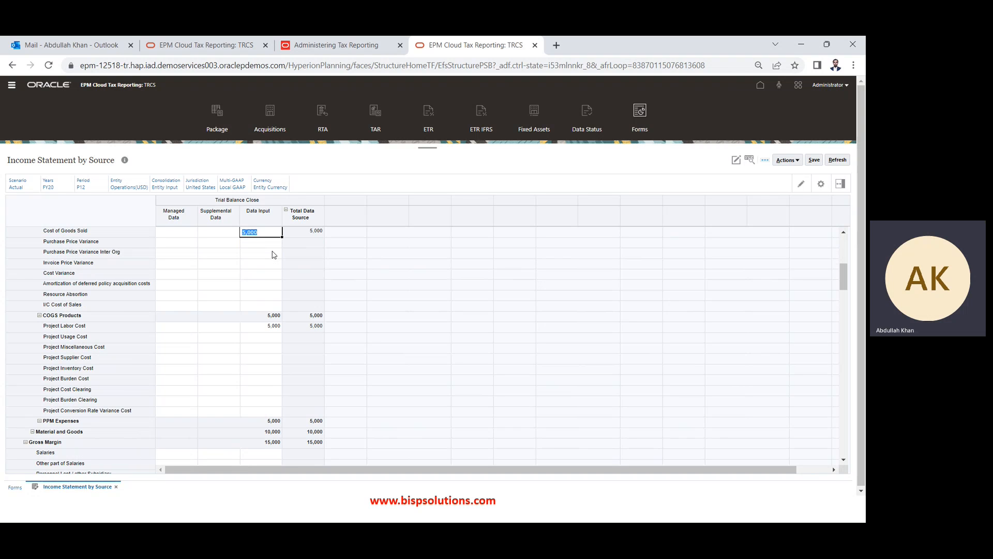
key(alt+Tab)
key(Tab)
key(Tab)
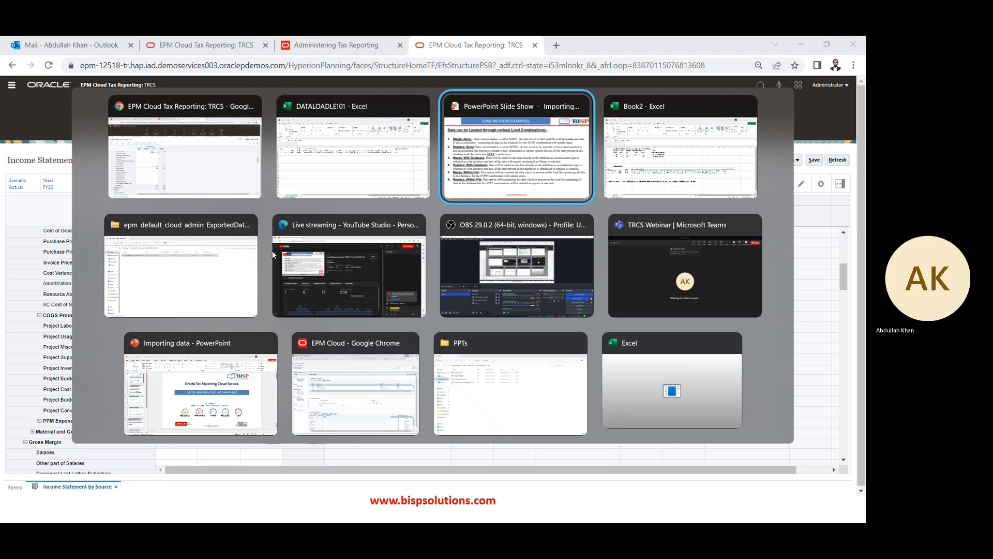
key(Up)
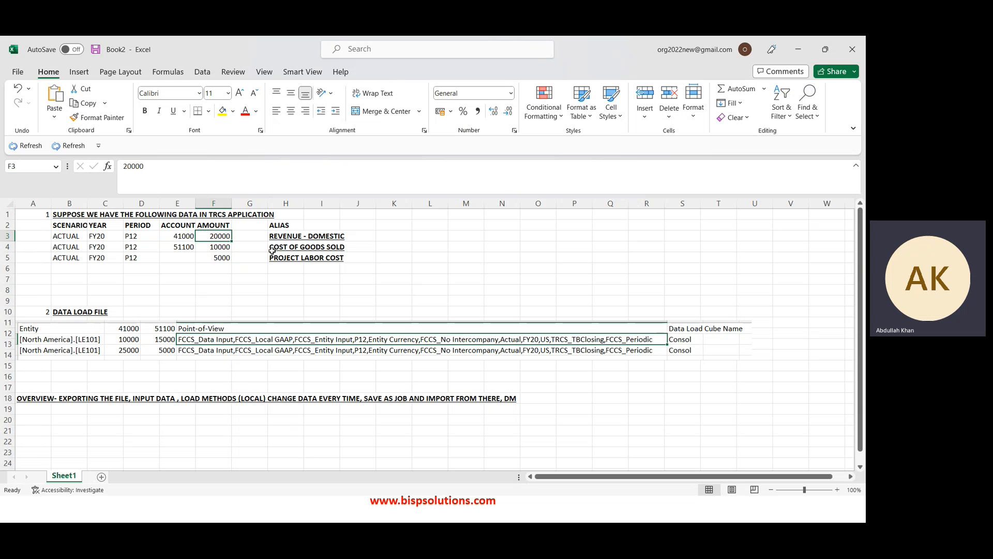
key(Down)
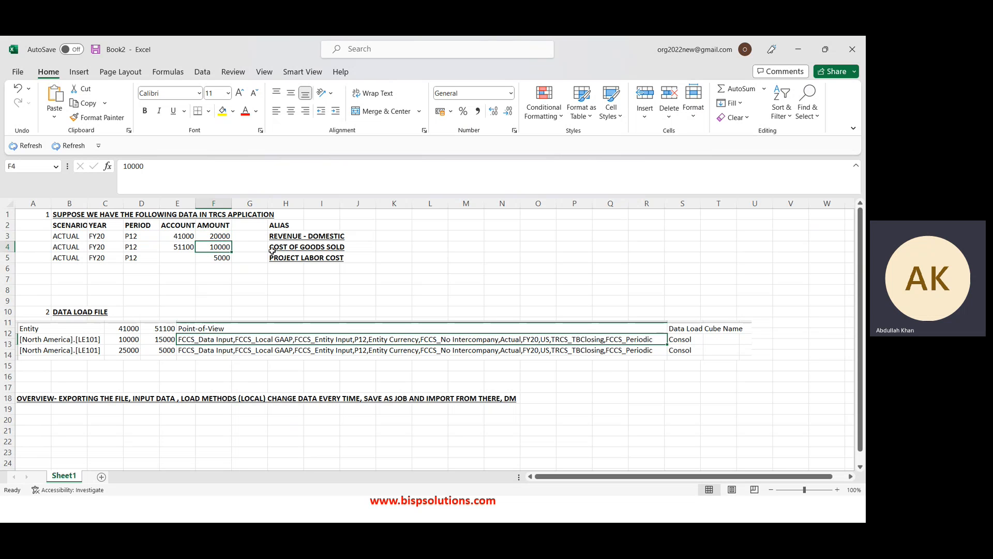
key(alt+Tab)
text(10000)
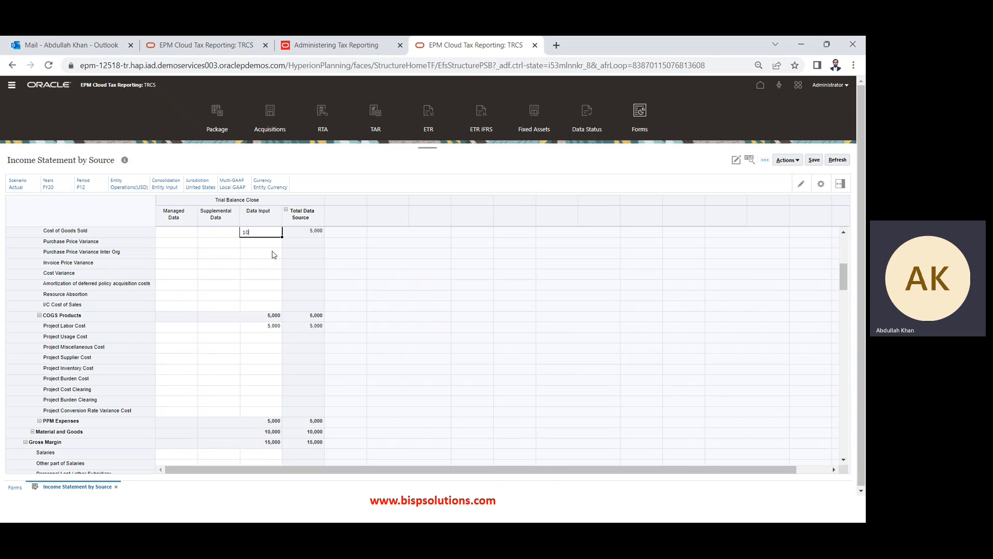
Check the Project Labor Cost Data Input cell and save the Income Statement by Source form
key(Down)
key(Down)
key(Down)
key(Down)
key(Down)
key(Down)
key(Down)
key(Down)
key(Down)
key(Down)
key(Down)
key(Down)
key(Down)
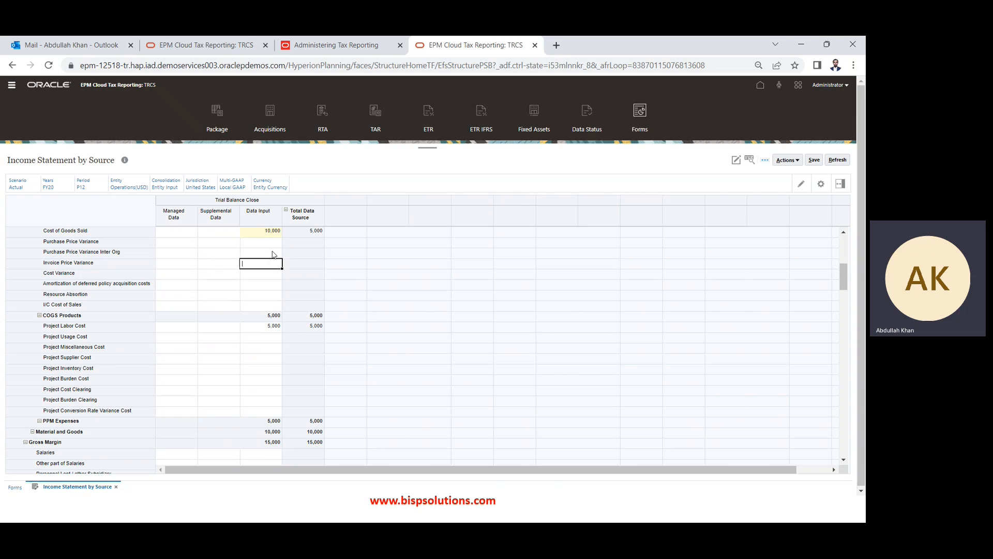
key(Up)
key(Up)
key(Up)
key(Up)
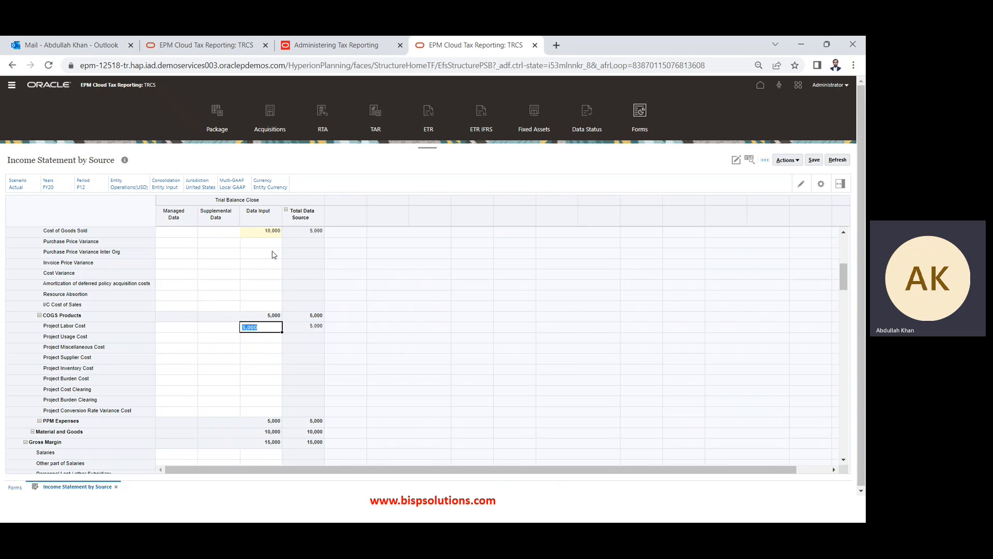
click(814, 160)
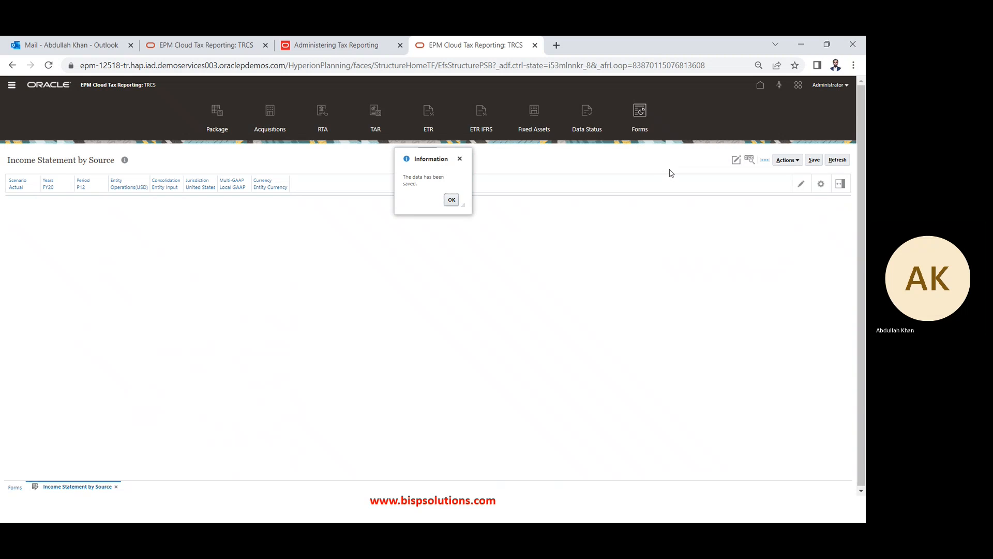
click(452, 199)
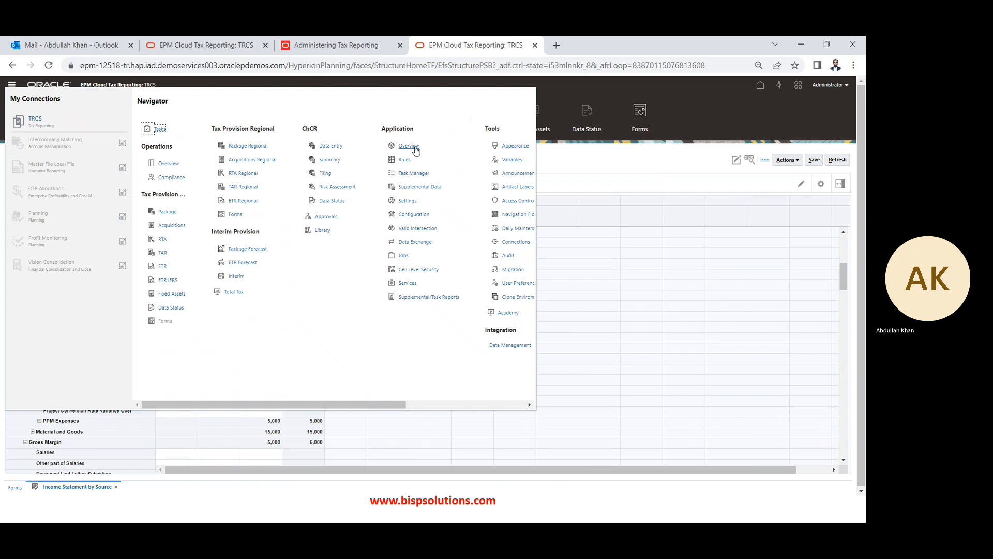
Open the application overview and create a new data import
click(407, 146)
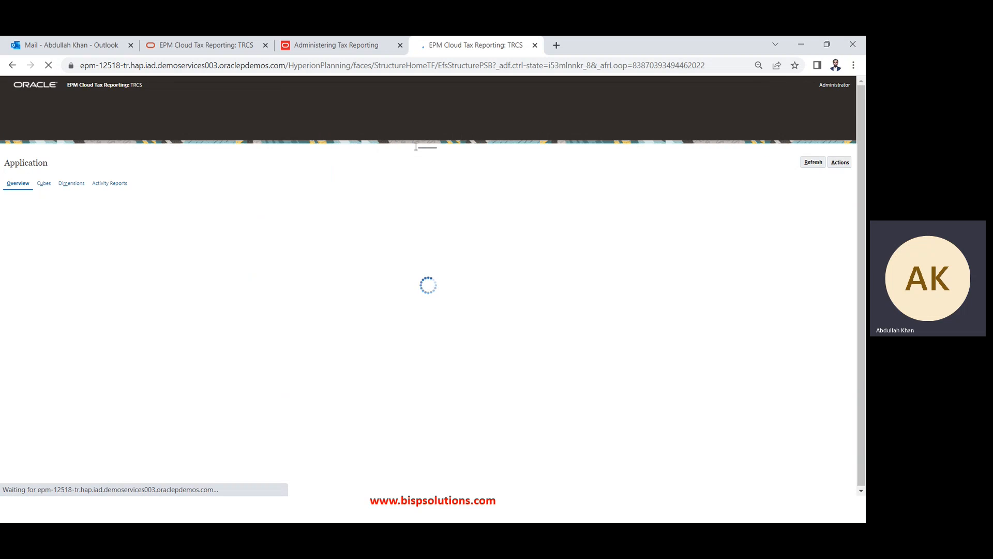
click(833, 162)
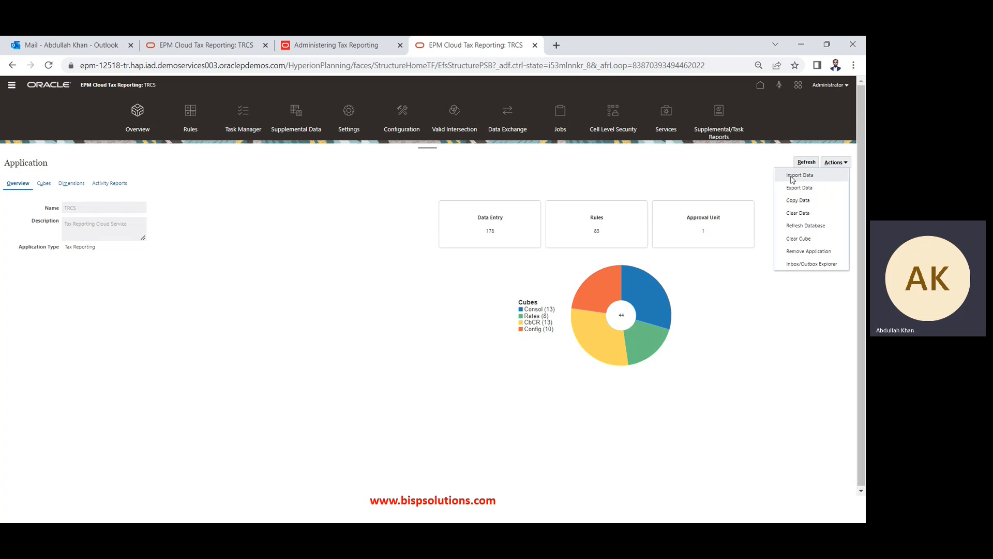
click(791, 175)
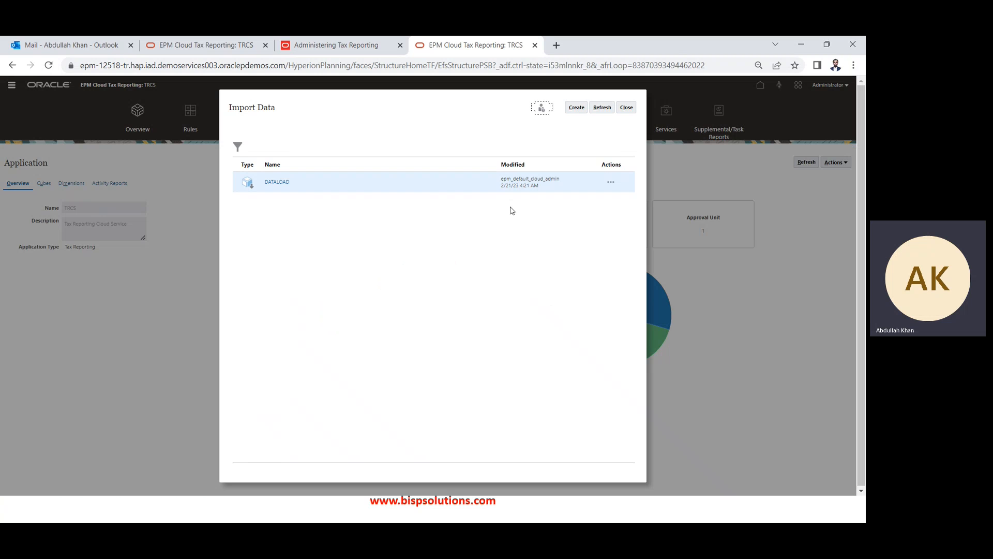
click(576, 105)
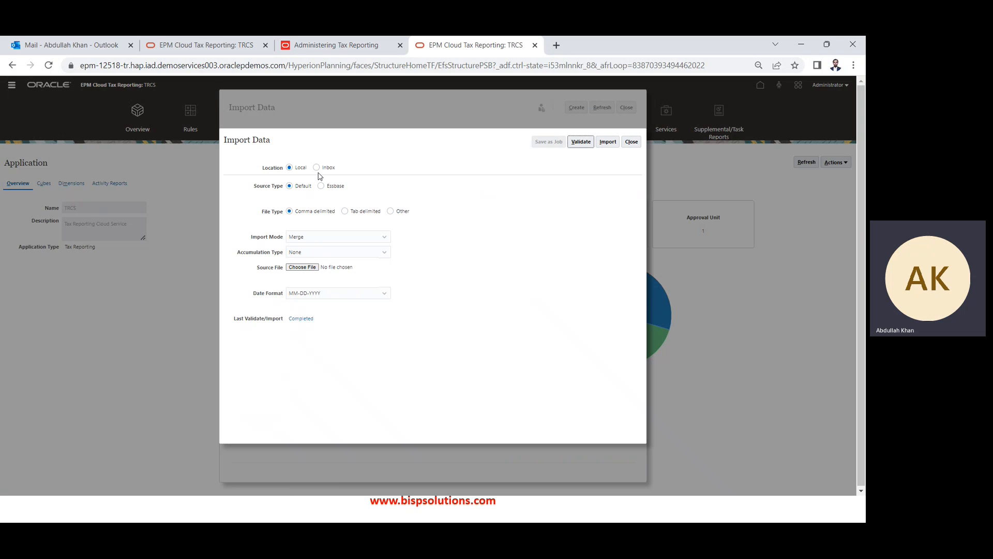
Set the import mode to Replace with accumulation type None and choose DATALOADLE101 from TRCS Work Folder as the source file
click(295, 237)
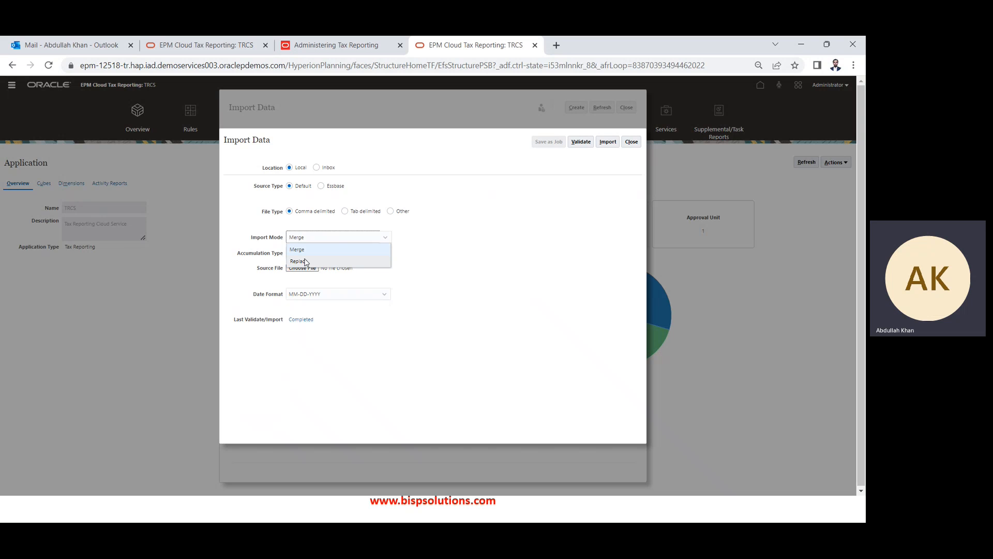
click(305, 262)
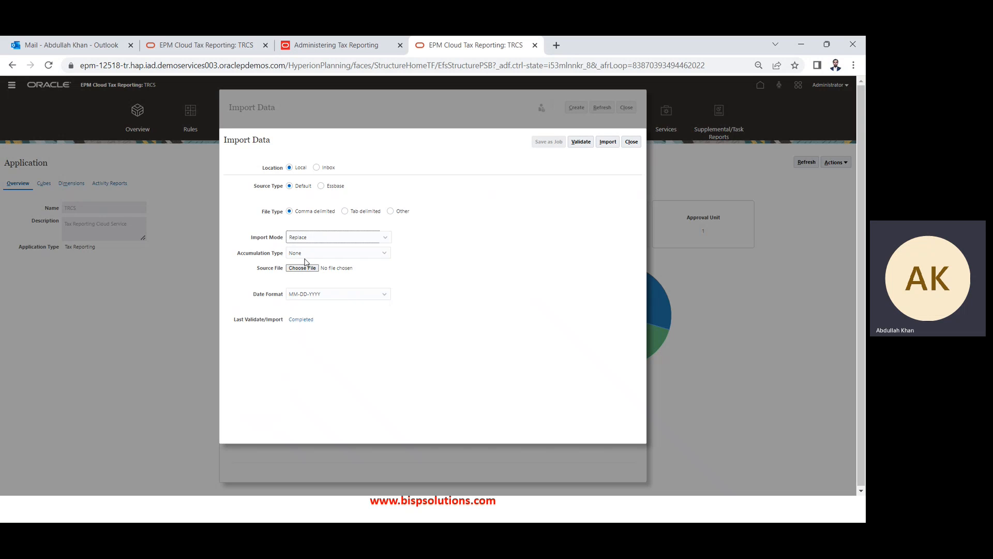
click(310, 253)
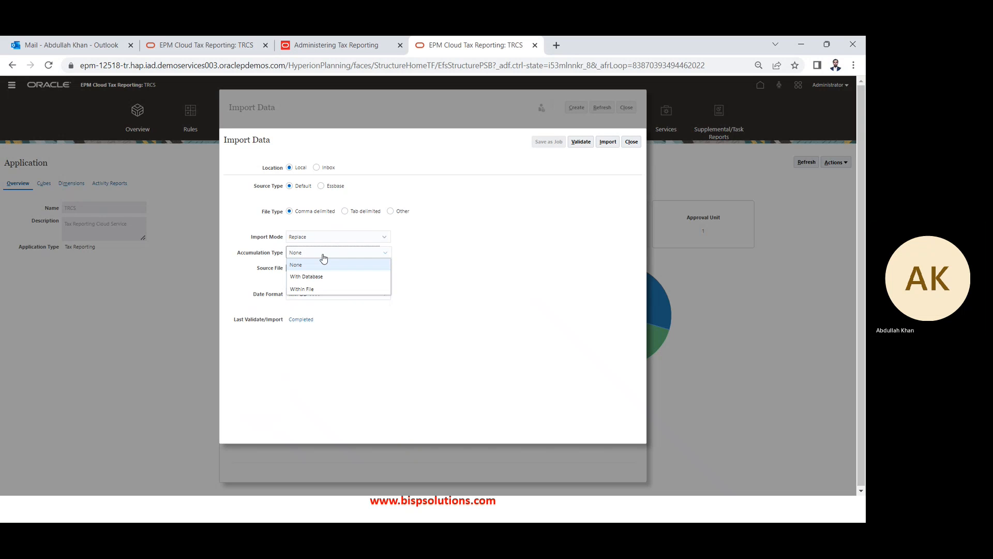
click(323, 258)
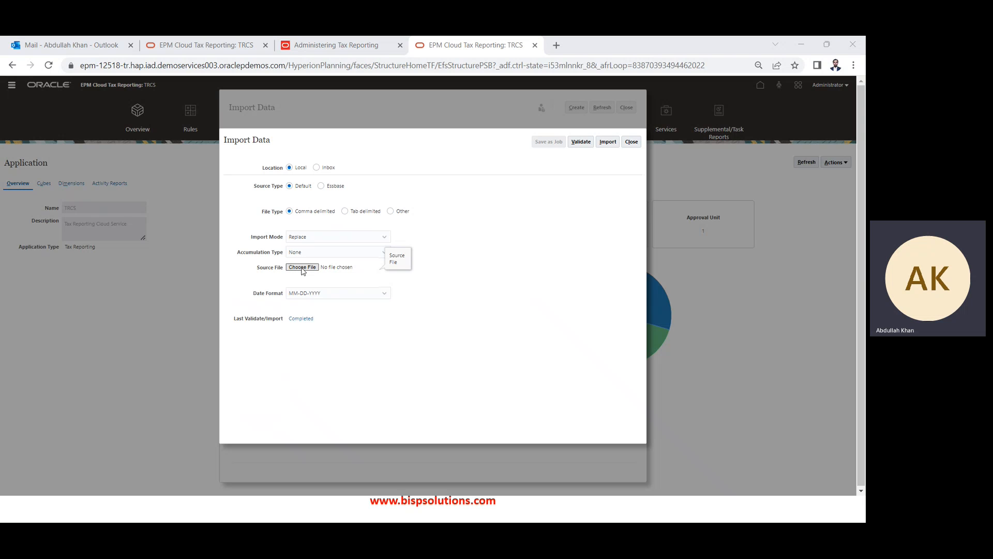
click(303, 268)
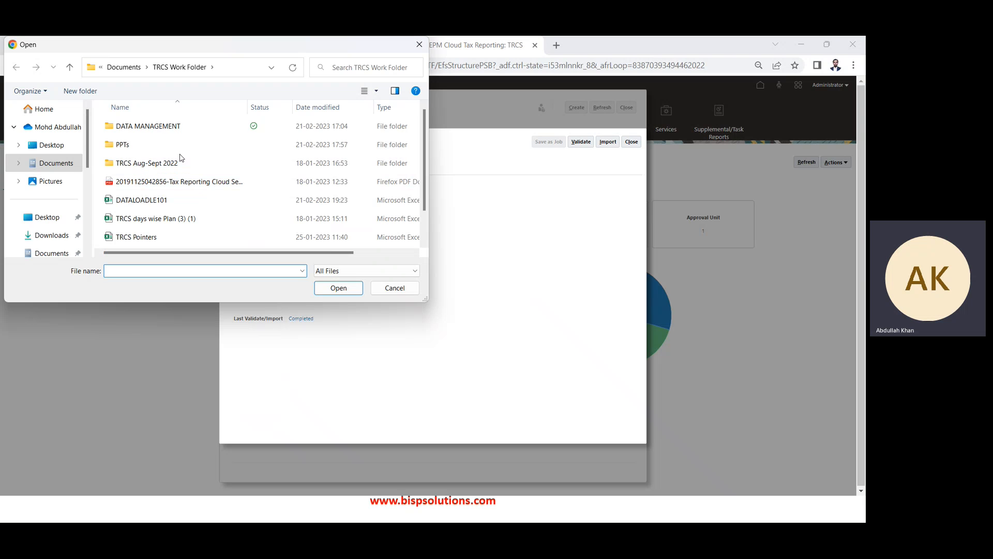
double_click(168, 205)
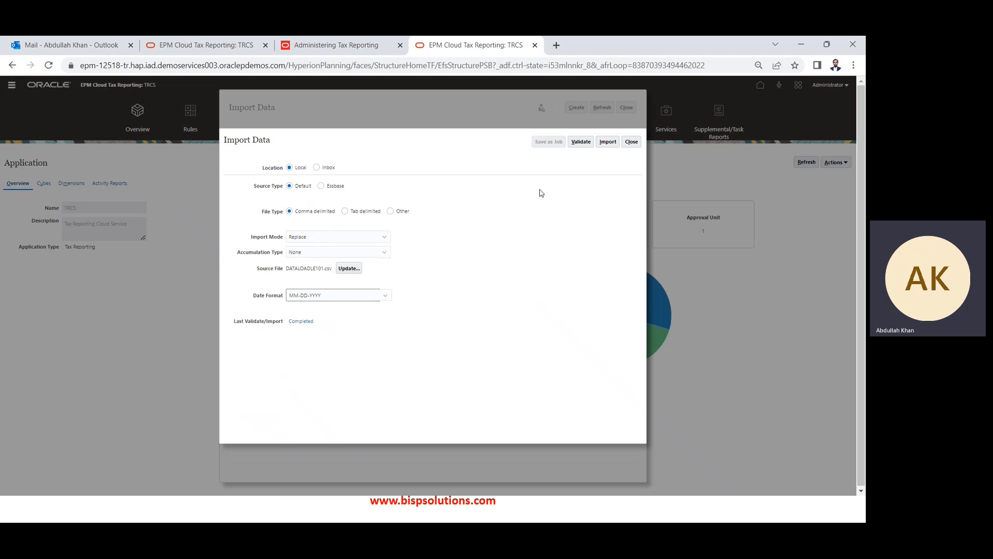
Run the Replace import of DATALOADLE101.csv and close both Import Data windows
click(606, 143)
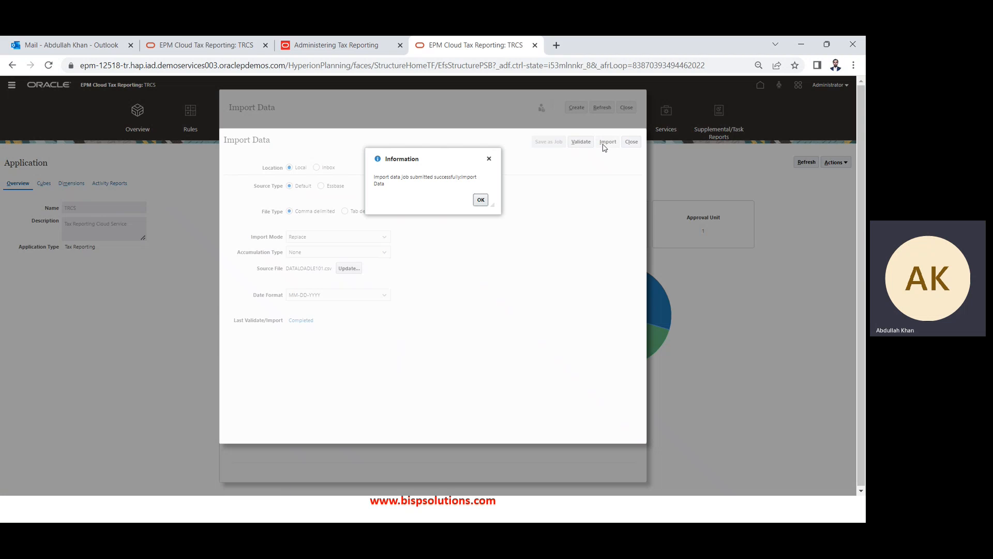
click(481, 200)
click(634, 143)
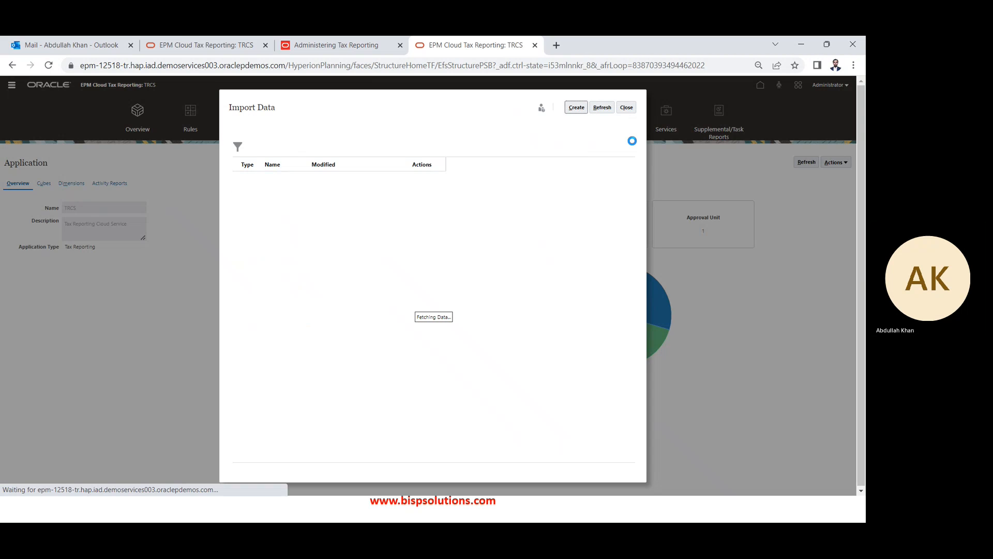
click(624, 111)
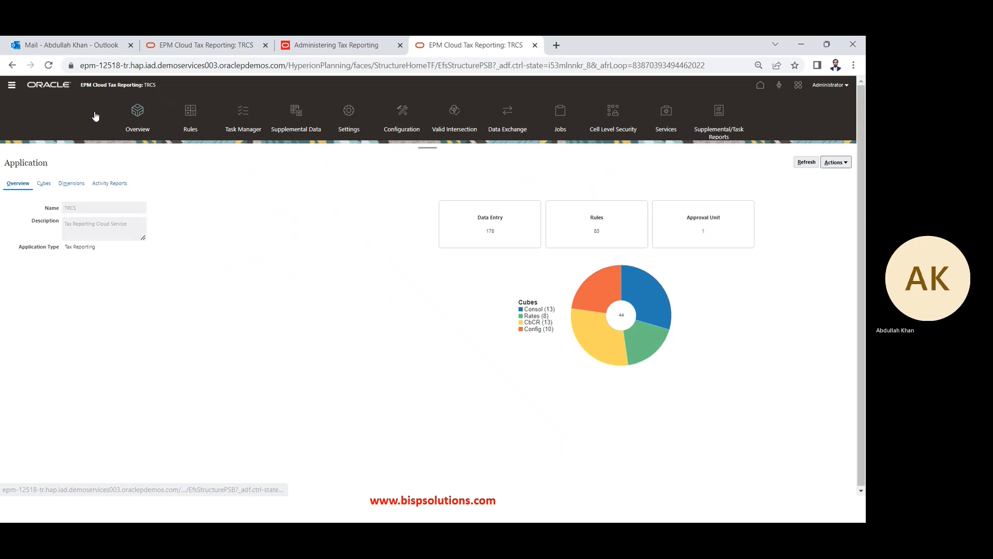
Return to the Income Statement by Source form and examine the Revenue - Domestic Data Input amount after the Replace import
click(10, 86)
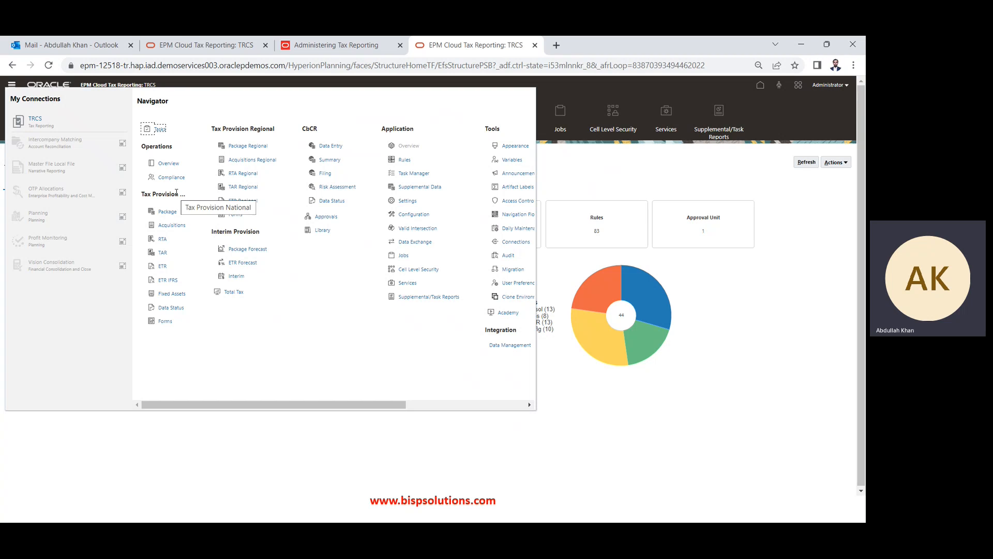
click(166, 321)
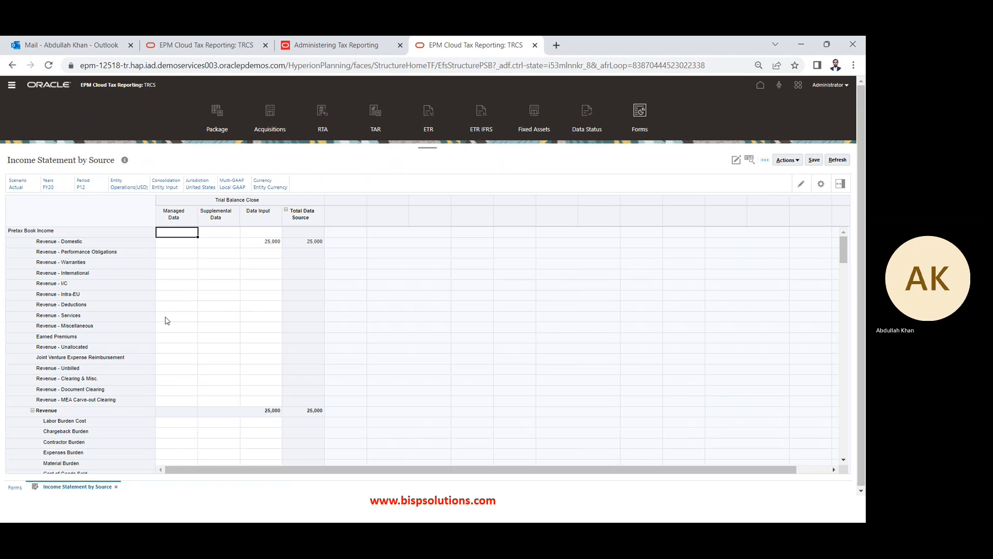
key(Down)
key(Right)
key(Right)
key(Down)
key(Up)
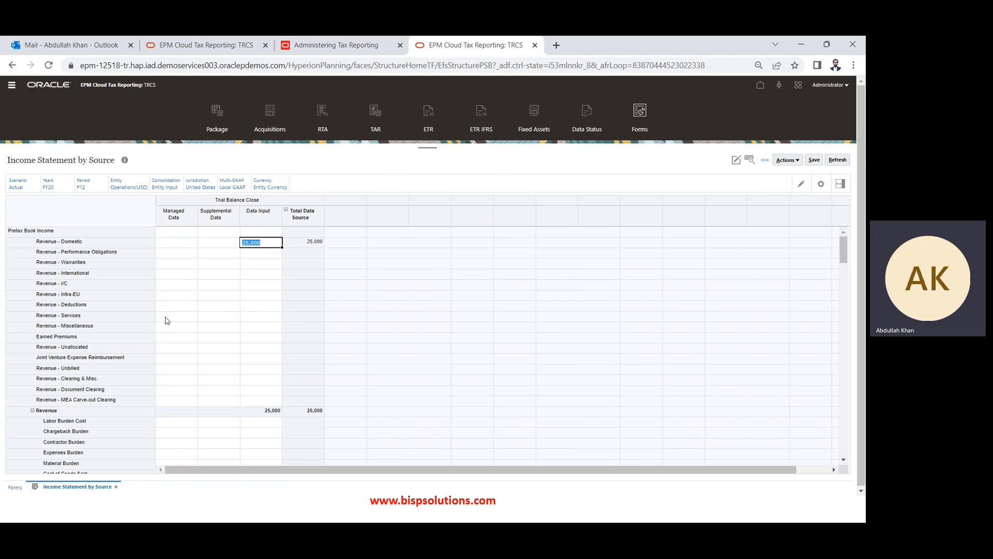
Examine the Cost of Goods Sold Data Input amount in the Income Statement by Source form
key(Down)
key(Down)
key(Down)
key(Down)
key(Down)
key(Down)
key(Down)
key(Down)
key(Down)
key(Down)
key(Down)
key(Down)
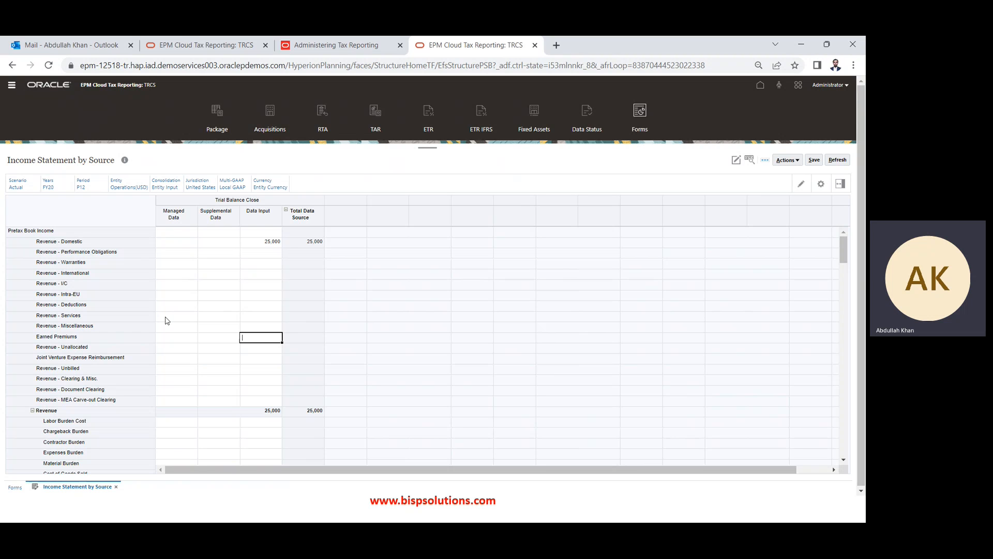
key(Down)
key(Down)
key(Down)
key(Down)
key(Down)
key(Down)
key(Down)
key(Down)
key(Down)
key(Down)
key(Down)
key(Down)
key(Down)
key(Up)
key(Up)
key(Up)
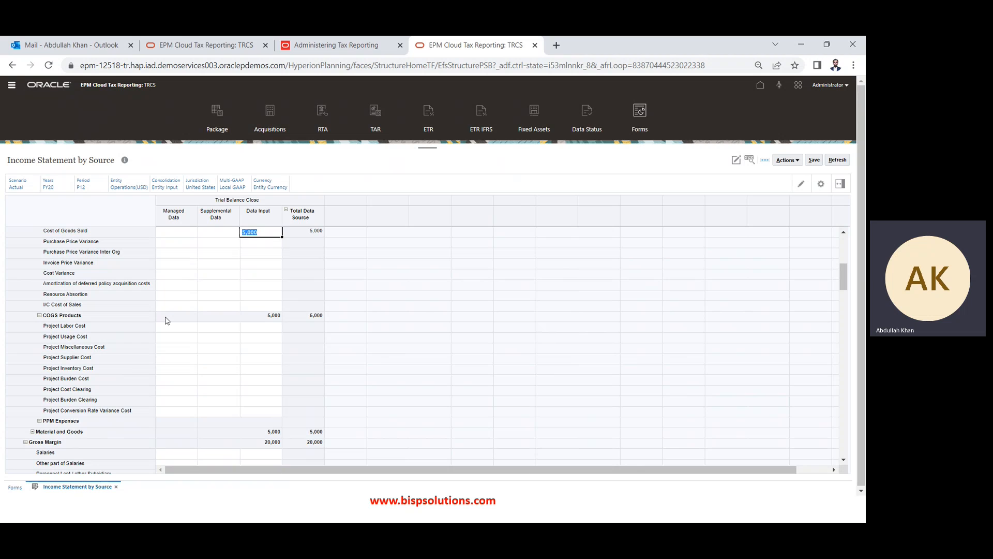
Examine the Project Labor Cost Data Input cell for the effect of the Replace import
key(Down)
key(Down)
key(Down)
key(Down)
key(Down)
key(Down)
key(Down)
key(Down)
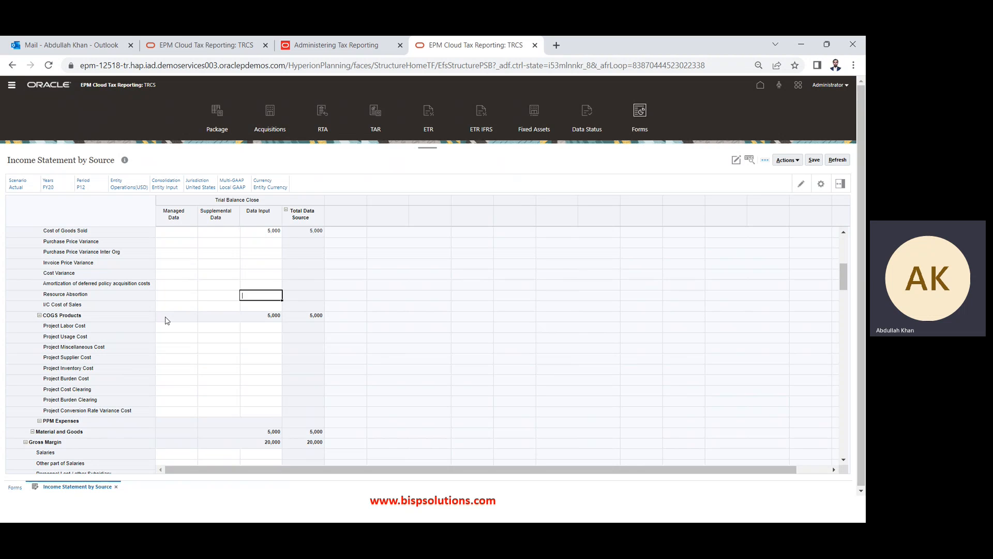
key(Down)
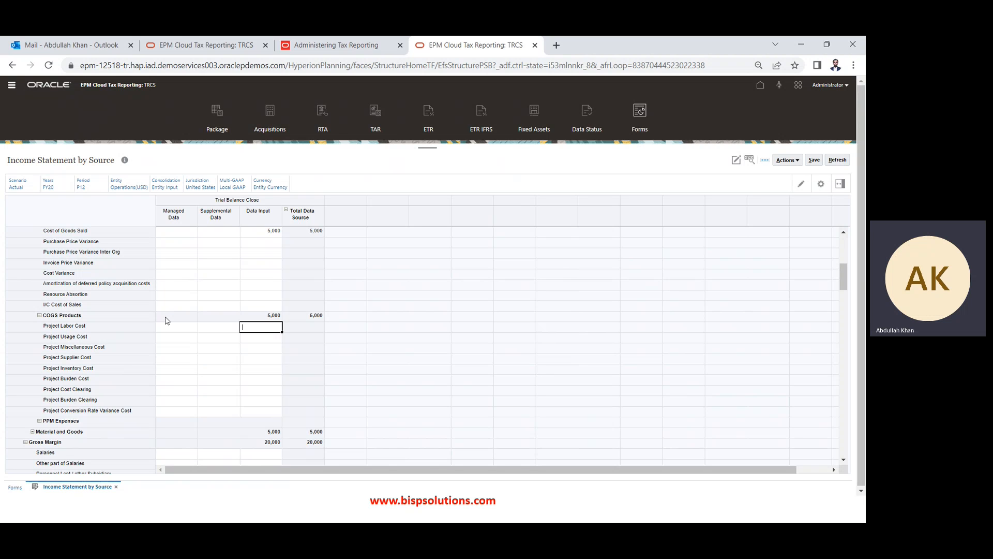
key(Down)
key(Down)
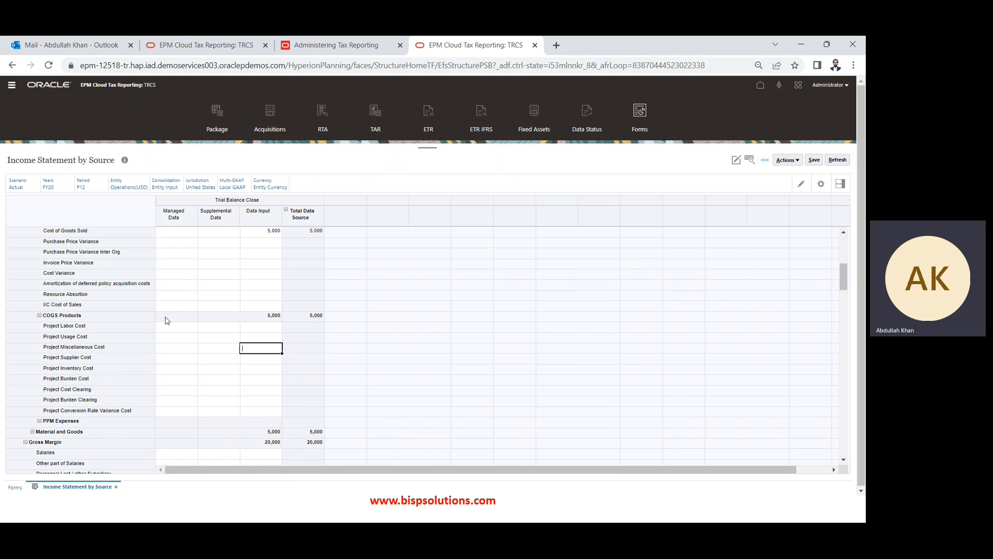
key(Up)
key(Up)
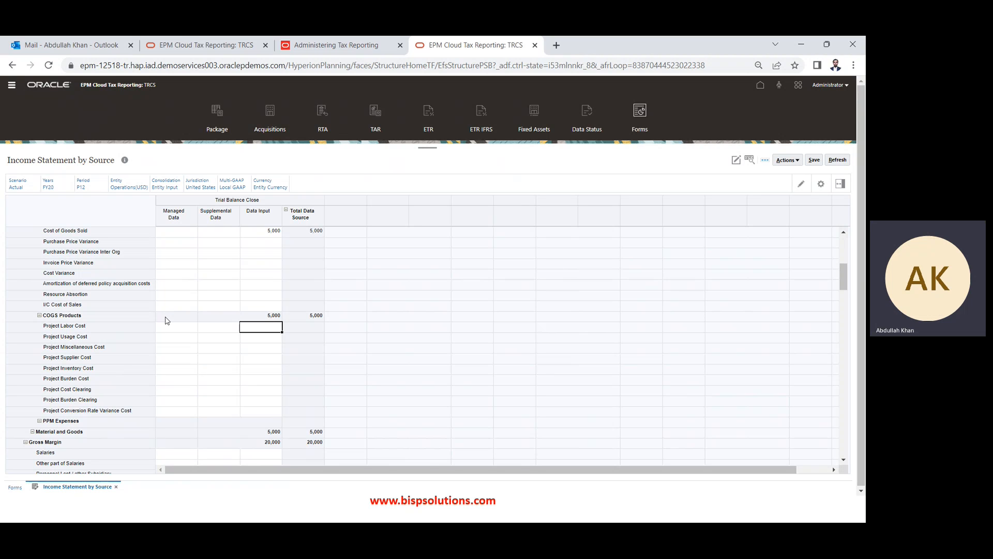
Review the load method combinations on the LOAD METHODS EXAMPLES slide in PowerPoint and return to the Income Statement by Source form
key(alt+Tab)
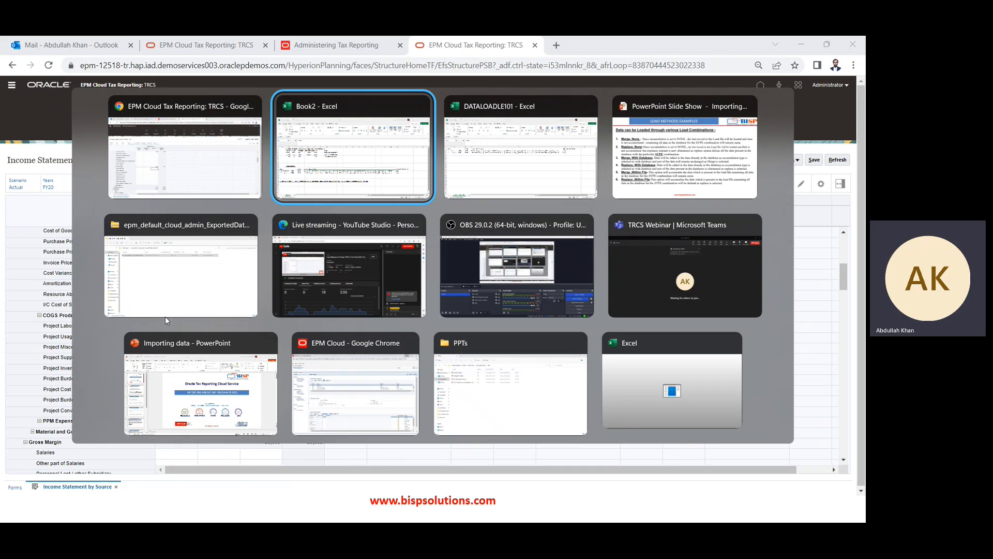
key(alt+Tab)
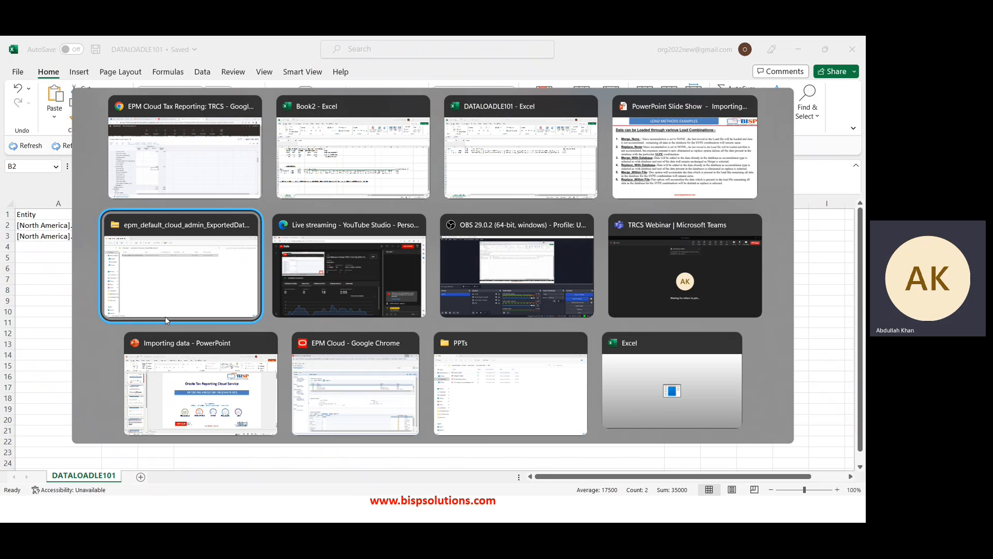
key(alt+shift+Tab)
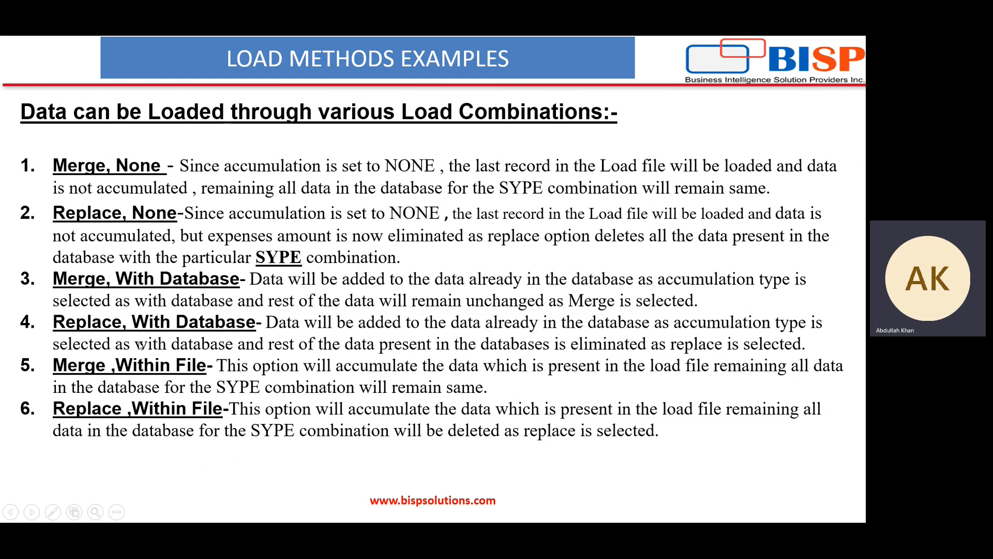
key(alt+Tab)
key(alt+Tab)
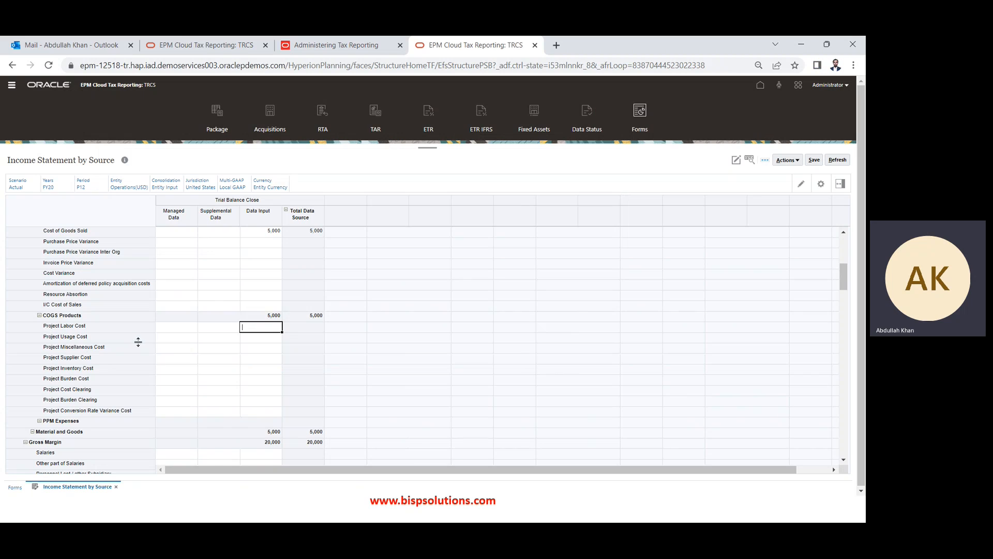
Set the Revenue - Domestic amount in the Data Input column to 20,000
key(Up)
key(Up)
key(Up)
key(Up)
key(Up)
key(Up)
key(Up)
key(Up)
key(Up)
key(Up)
key(Up)
key(Up)
key(Up)
key(Up)
key(Up)
key(Up)
key(Up)
key(Up)
key(Up)
key(Up)
key(Up)
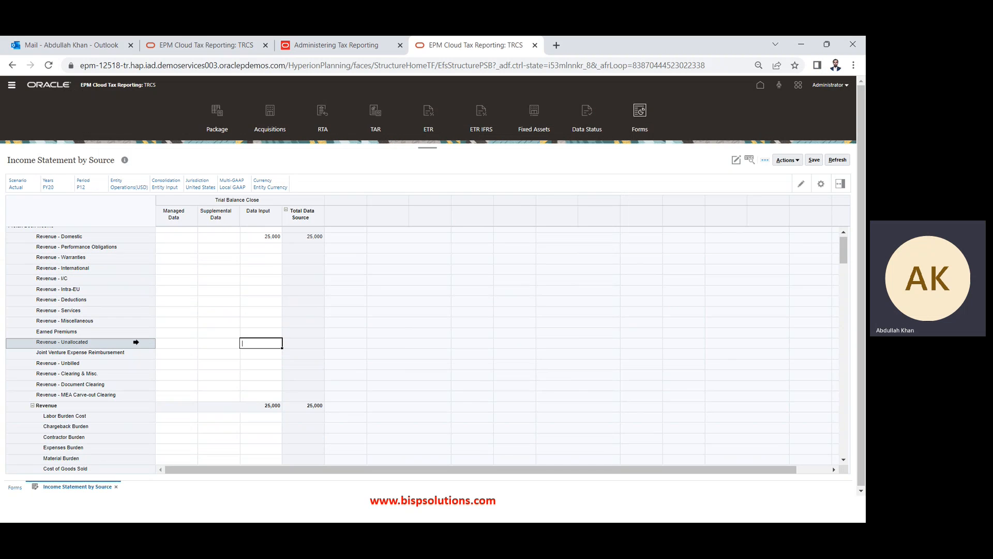
key(Up)
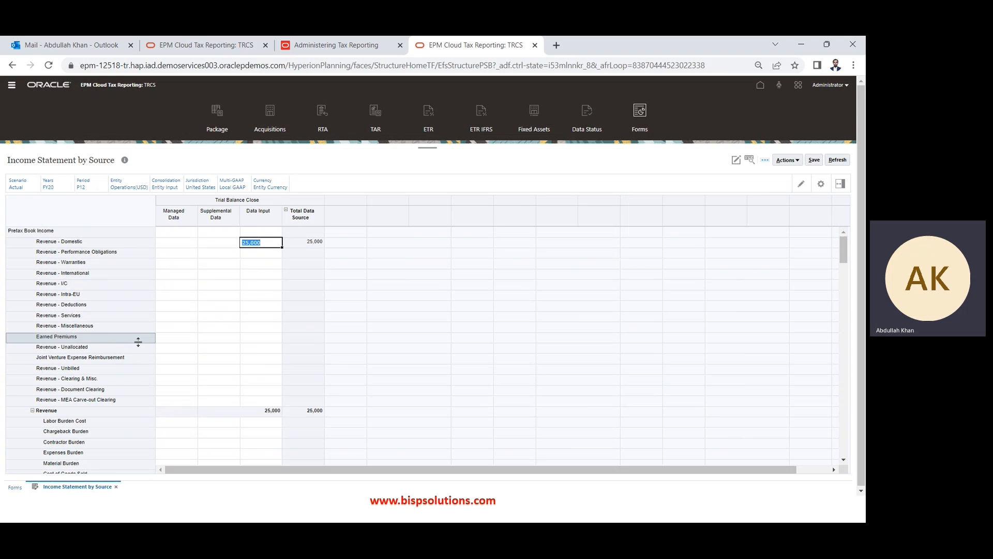
text(20,000)
Enter 100000 as the Cost of Goods Sold amount in the Data Input column
key(Down)
key(Down)
key(Down)
key(Down)
key(Down)
key(Down)
key(Down)
key(Down)
key(Down)
key(Down)
key(Down)
key(Down)
key(Down)
key(Down)
key(Down)
key(Down)
key(Down)
key(Down)
key(Down)
key(Down)
key(Down)
key(Down)
key(Down)
key(Down)
key(Up)
key(Up)
key(Up)
text(10)
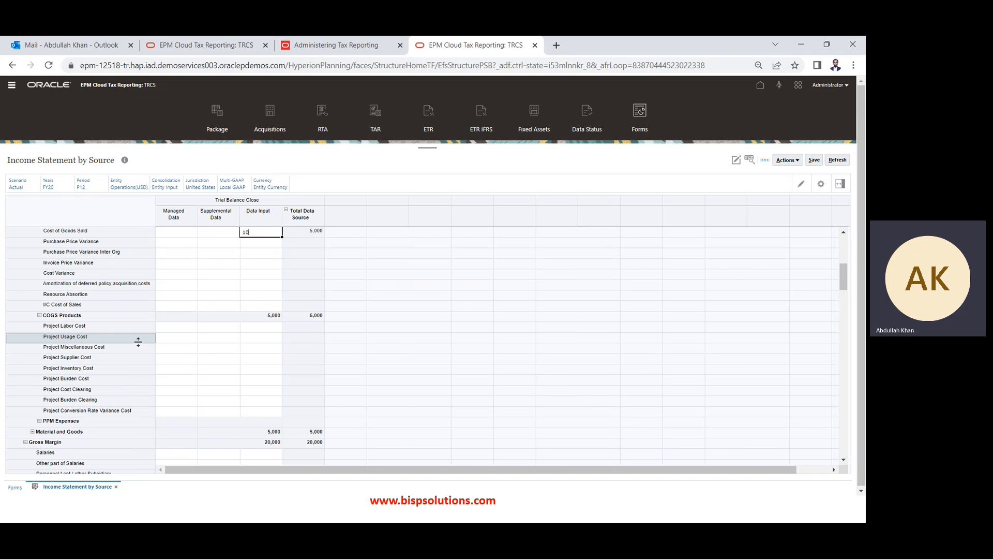
text(0000)
Check the load amounts in the DATALOADLE101 workbook in Excel and correct the form's Cost of Goods Sold Data Input amount to 10,000
key(alt+Tab)
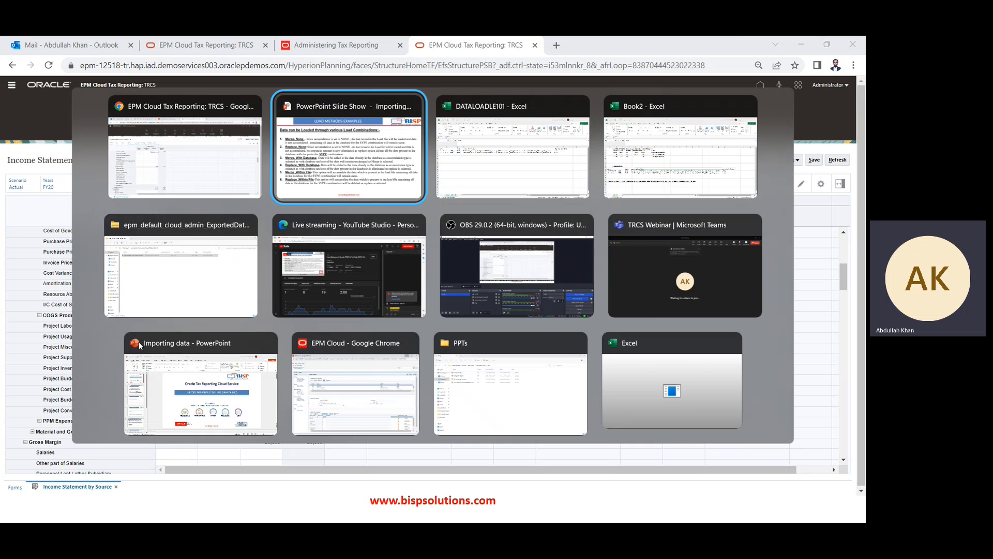
key(alt+Tab)
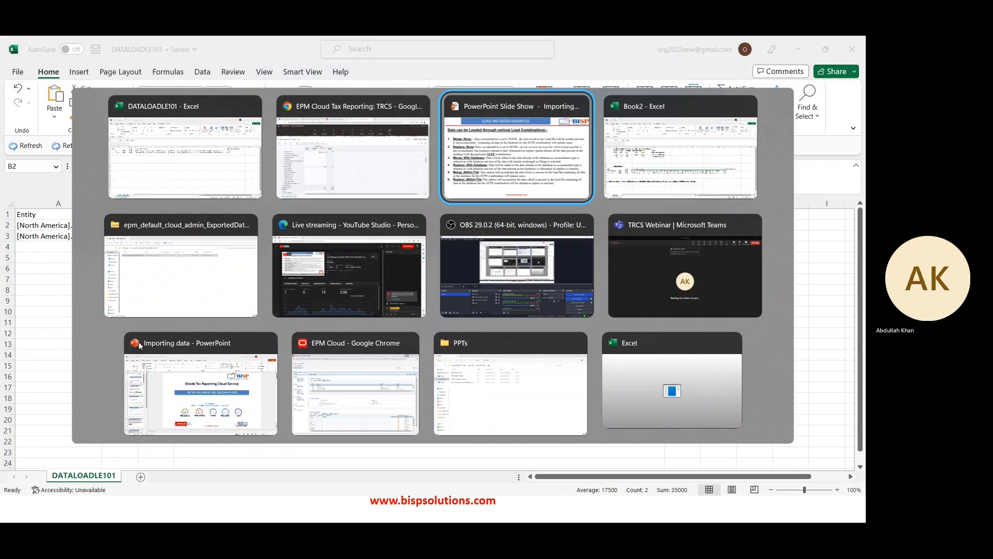
key(alt+Tab)
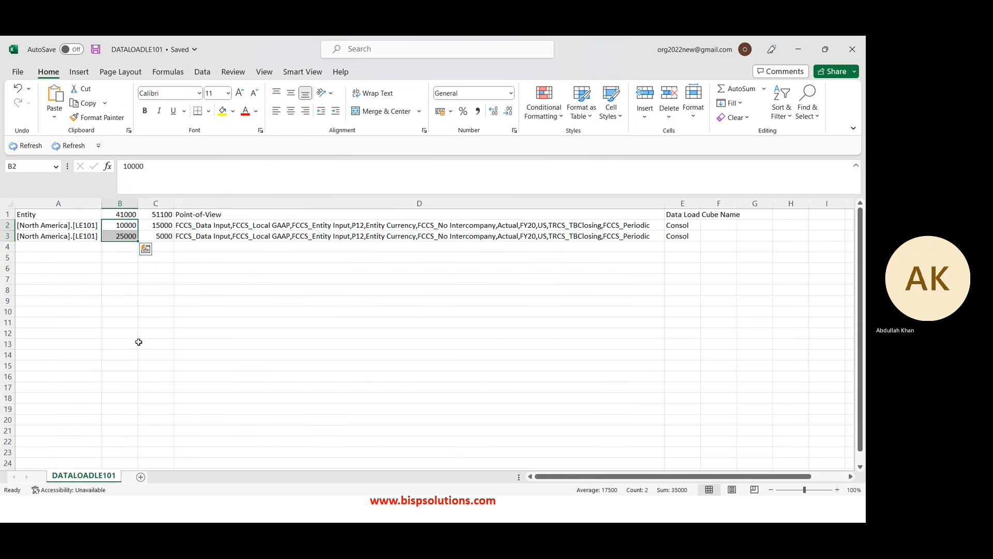
key(alt+Tab)
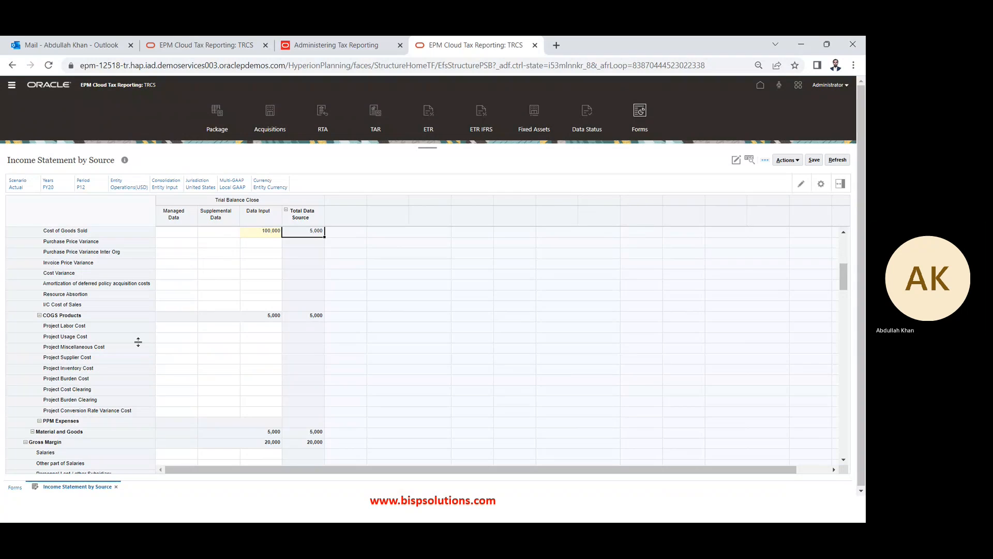
key(Left)
text(10000)
Set the Project Labor Cost Data Input amount to 5,000 and save the form data
key(Down)
key(Down)
key(Down)
key(Down)
key(Down)
key(Down)
key(Down)
key(Down)
key(Down)
key(Down)
key(Down)
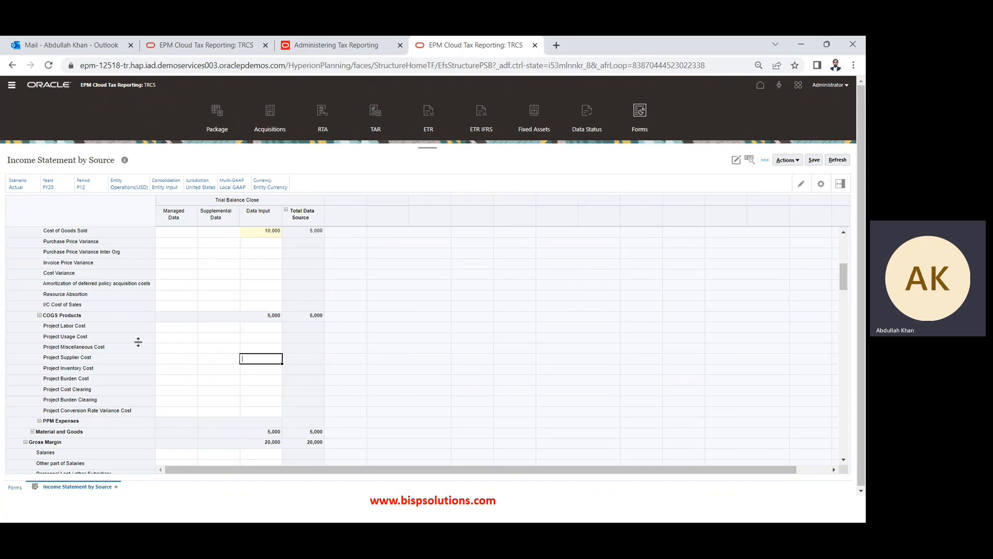
key(Up)
key(Up)
key(Up)
text(5,00)
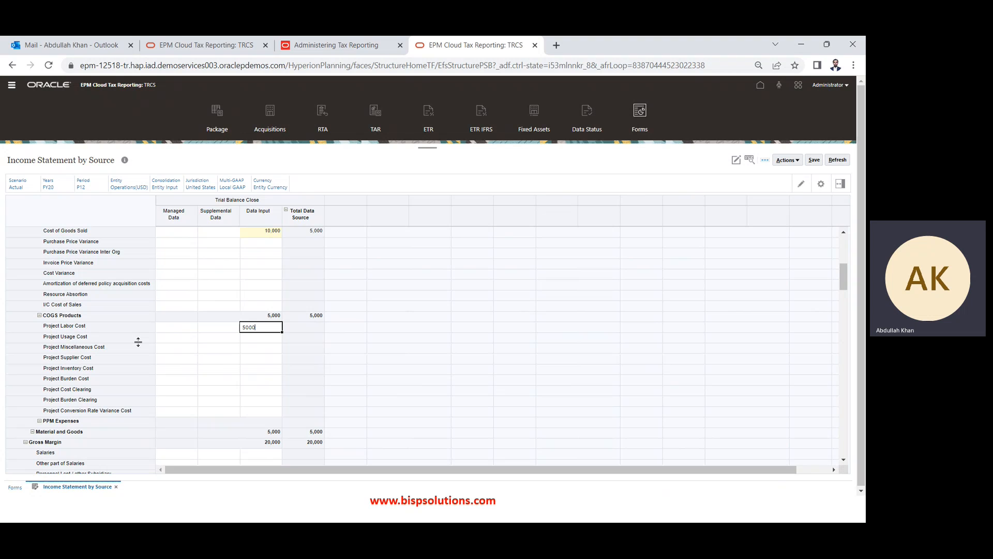
text(0)
key(Down)
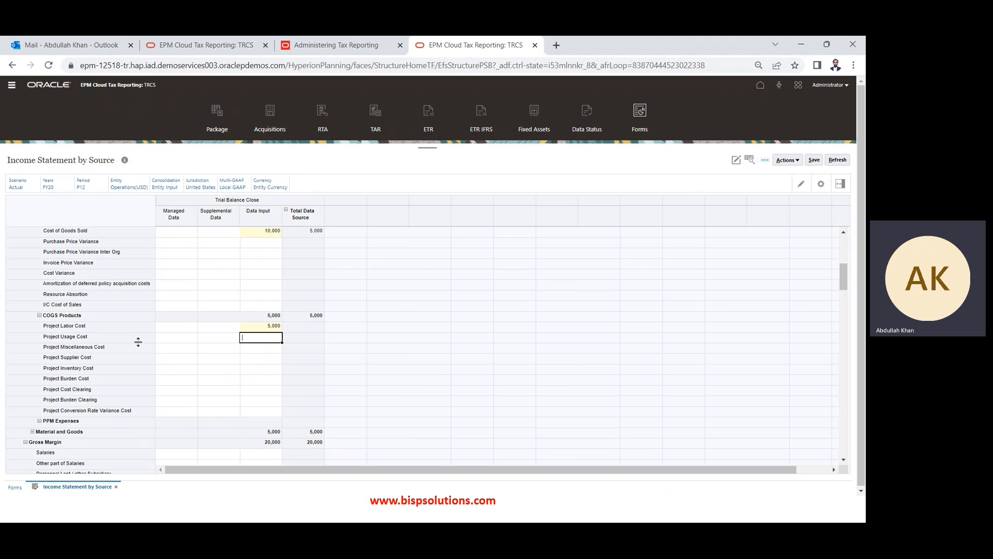
click(819, 160)
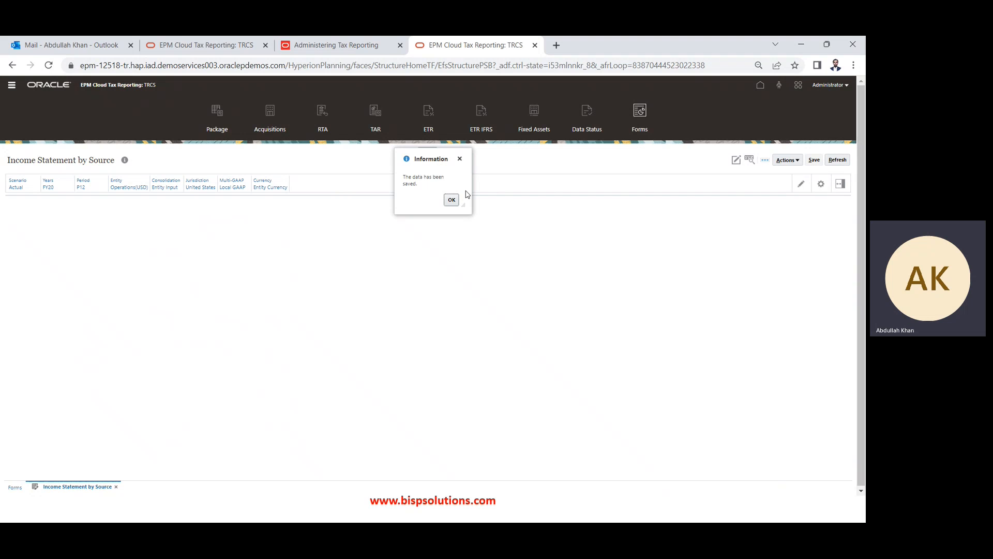
click(452, 200)
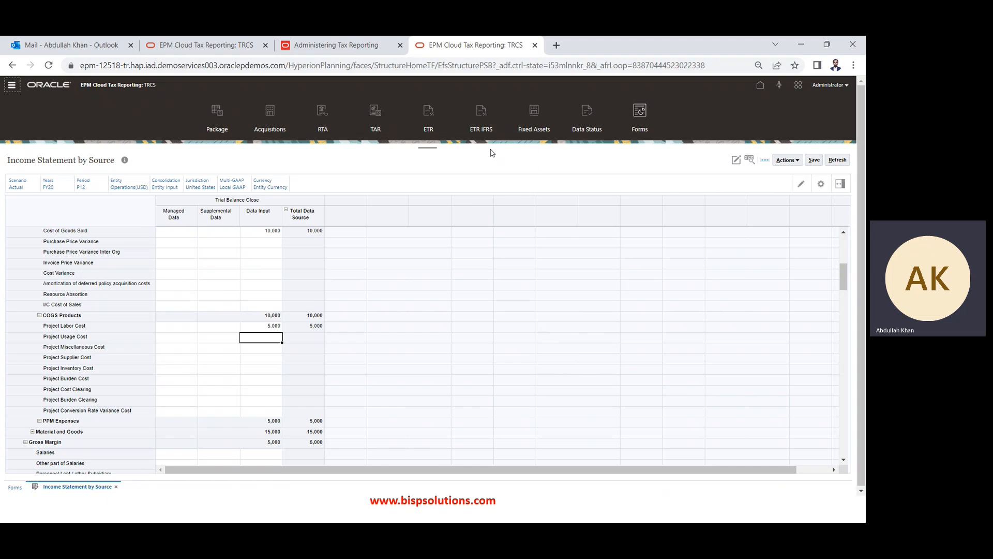
Open the Application overview and create a new data import
click(407, 146)
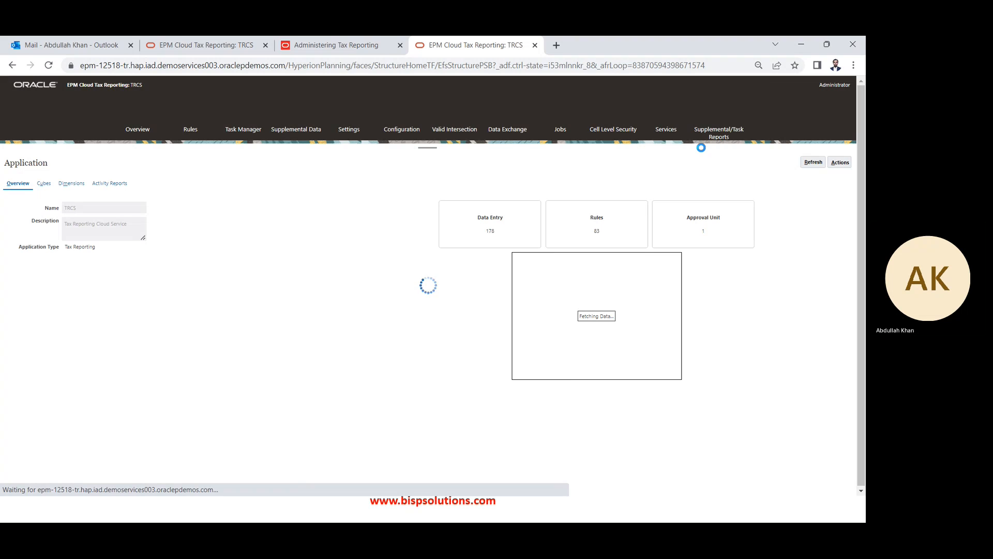
click(847, 164)
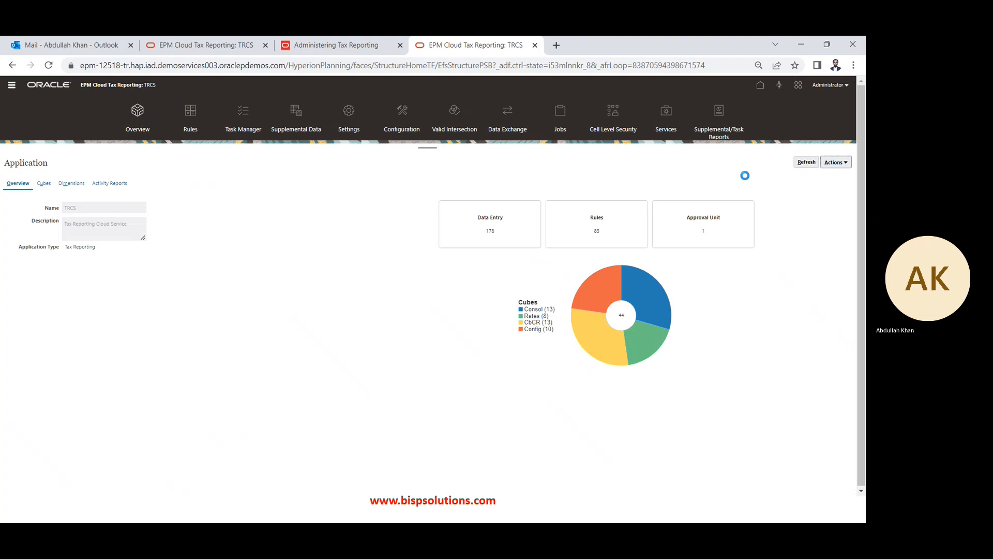
click(792, 177)
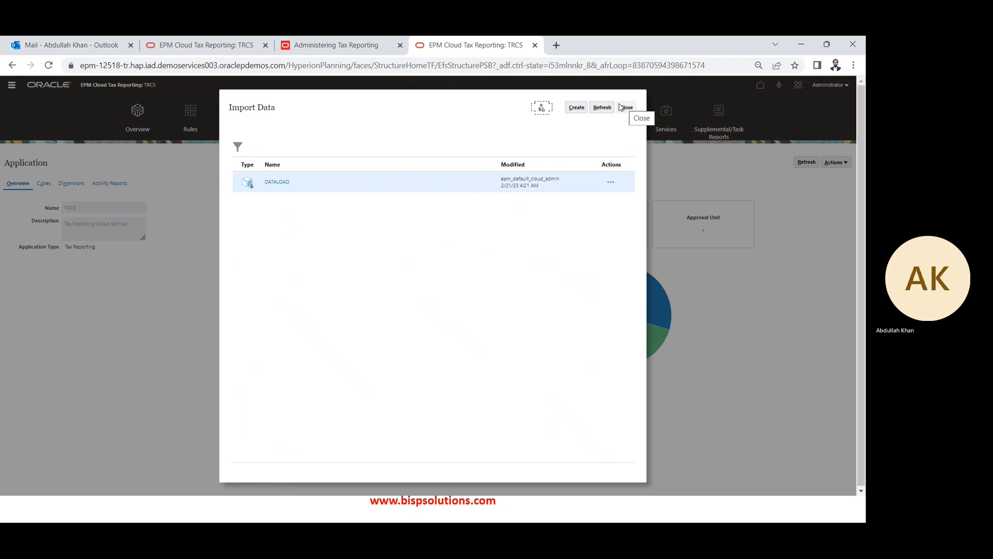
click(577, 107)
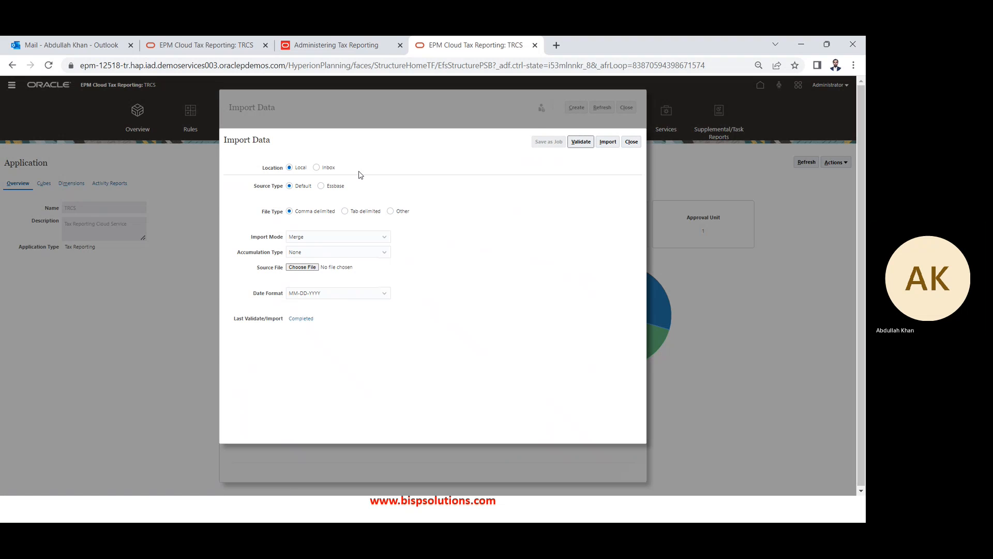
Set the import's accumulation type to With Database, keeping Merge mode, and choose DATALOADLE101.csv as the source file
click(311, 252)
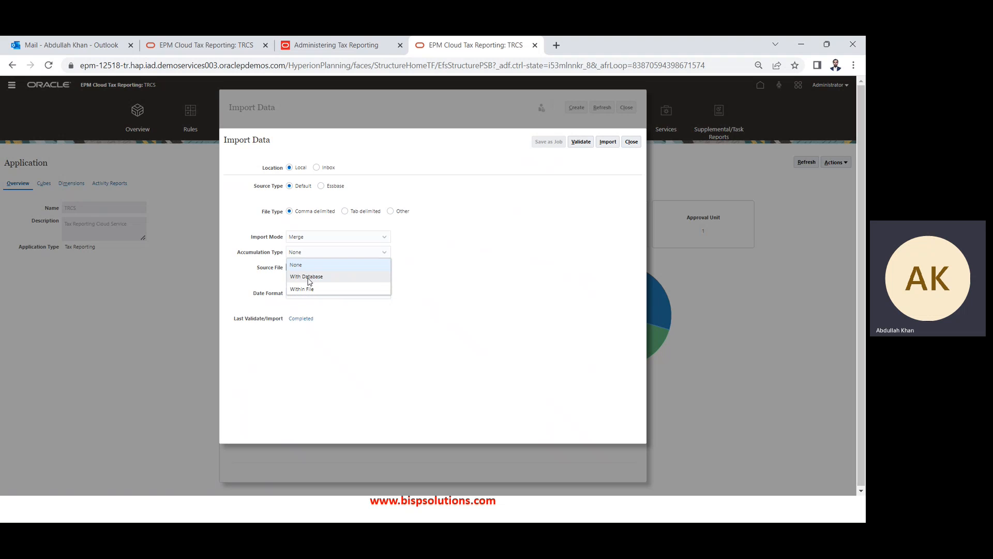
click(308, 277)
key(alt+Tab)
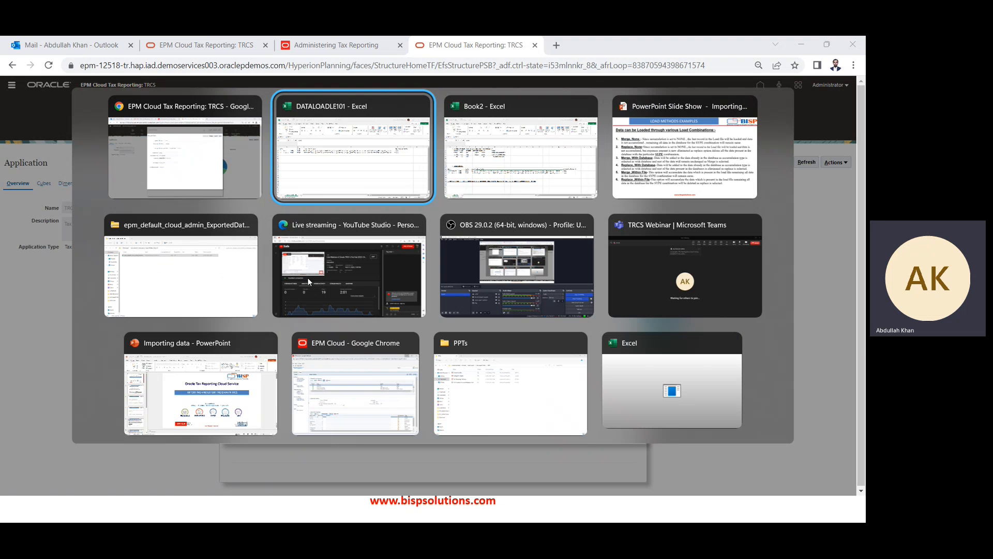
key(alt+Tab)
key(alt+Tab)
key(alt+shift+Tab)
key(alt+shift+Tab)
key(alt+shift+Tab)
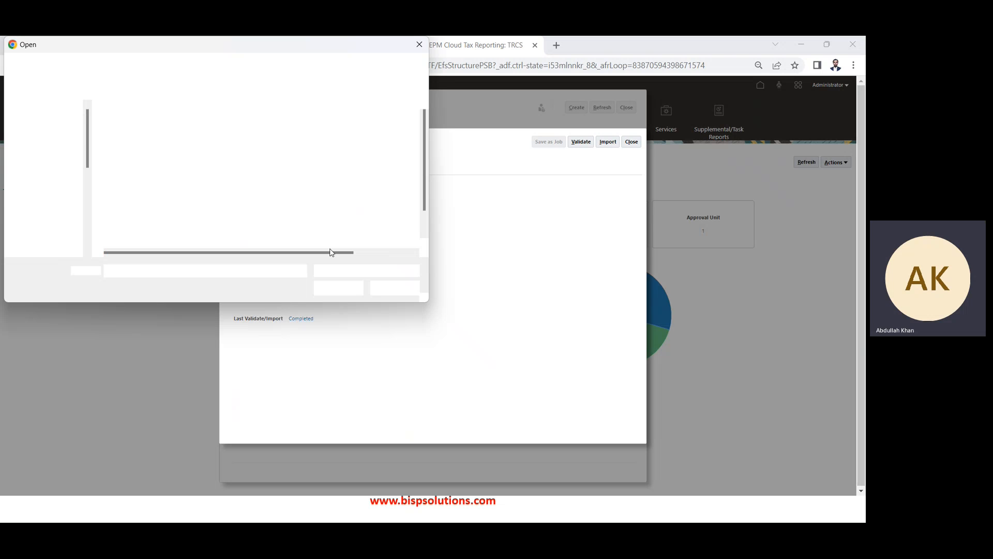
double_click(246, 200)
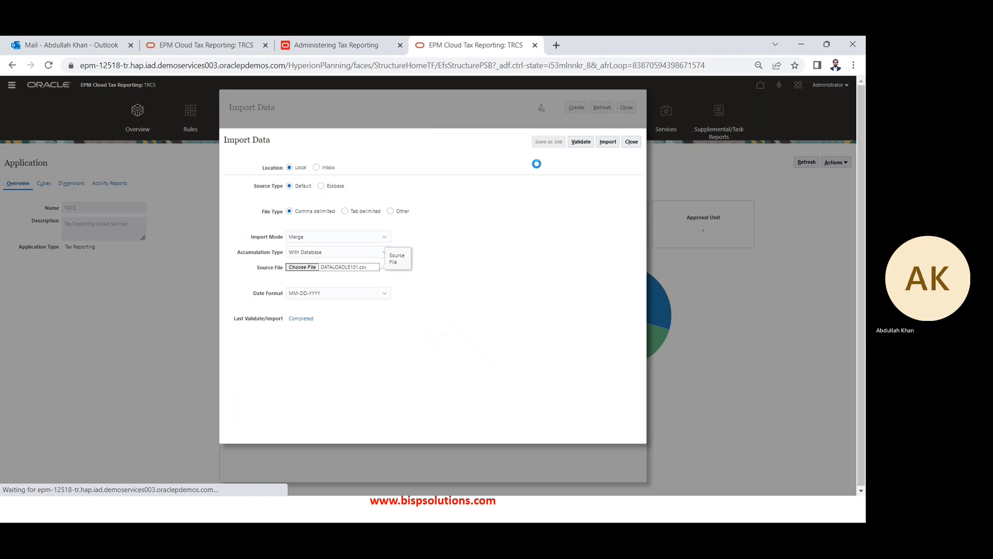
Run the Merge, With Database import of DATALOADLE101.csv and close both Import Data windows
click(609, 143)
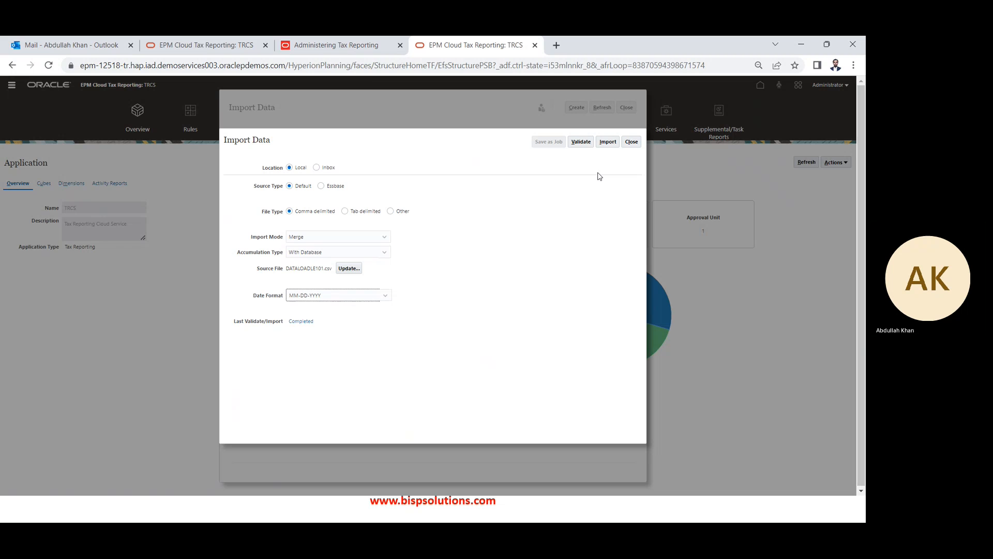
click(608, 143)
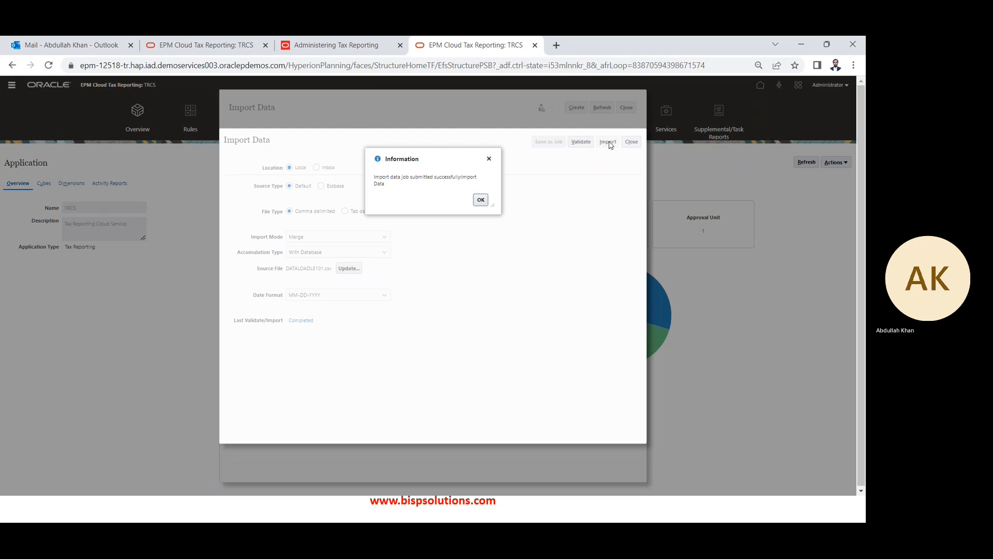
click(481, 200)
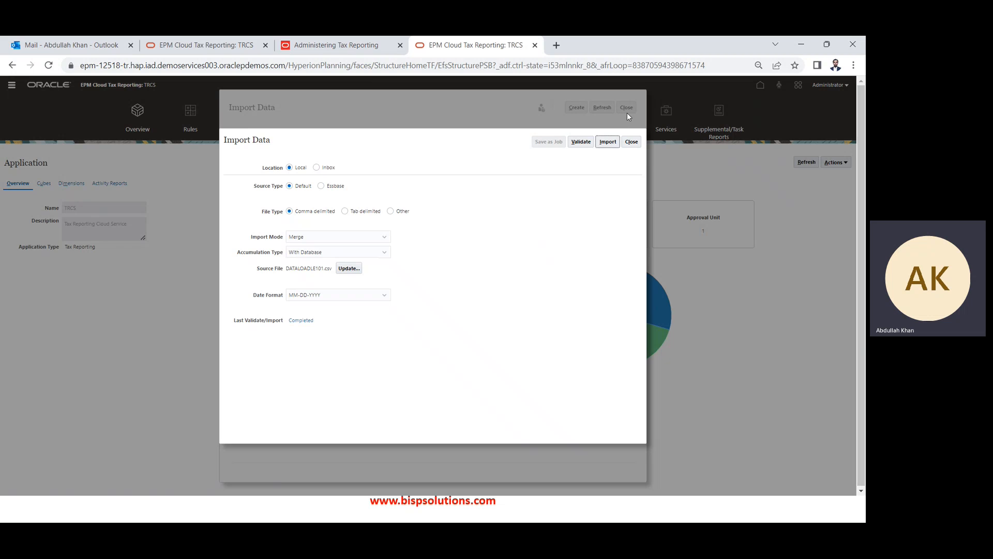
click(631, 142)
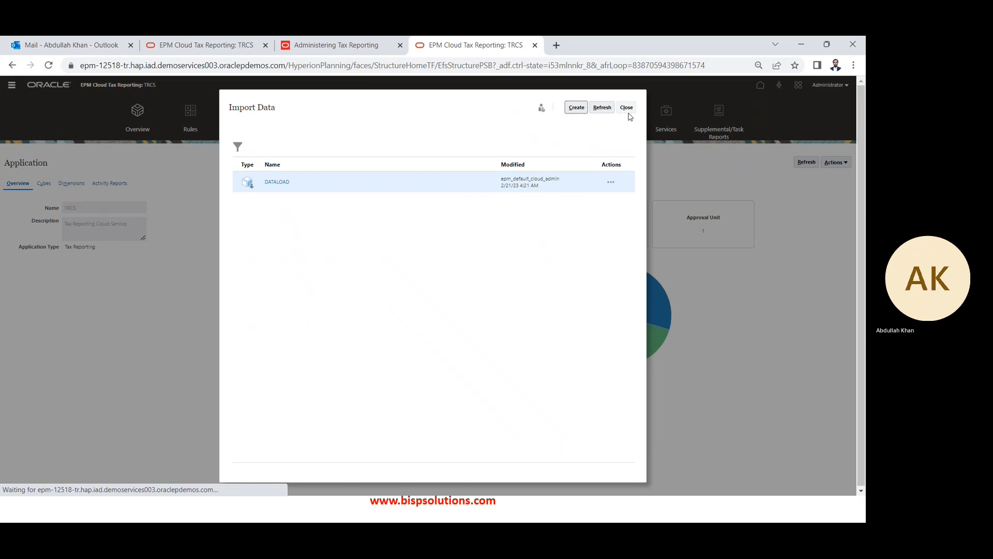
click(628, 108)
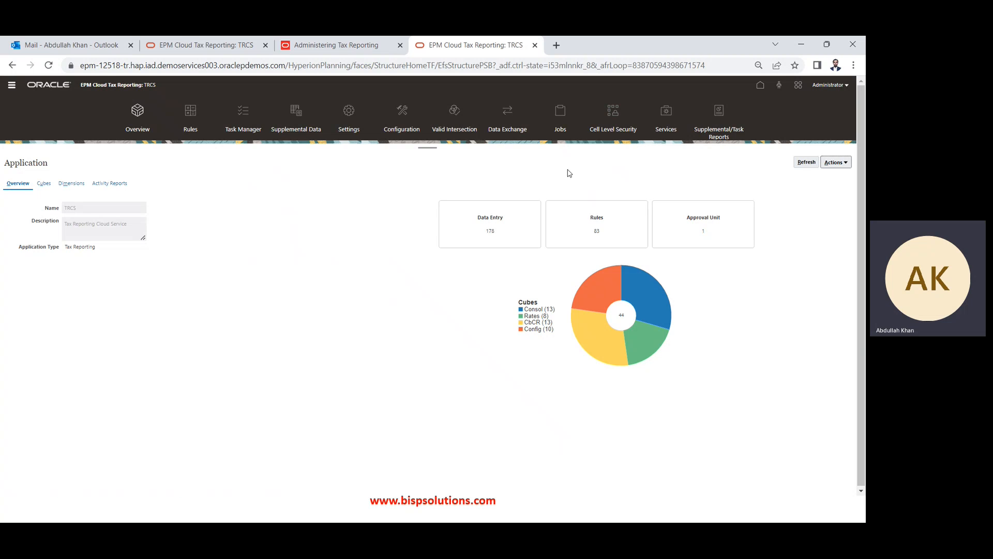
Reopen the Income Statement by Source form and examine the Revenue - Domestic Data Input amount after the With Database import
click(12, 84)
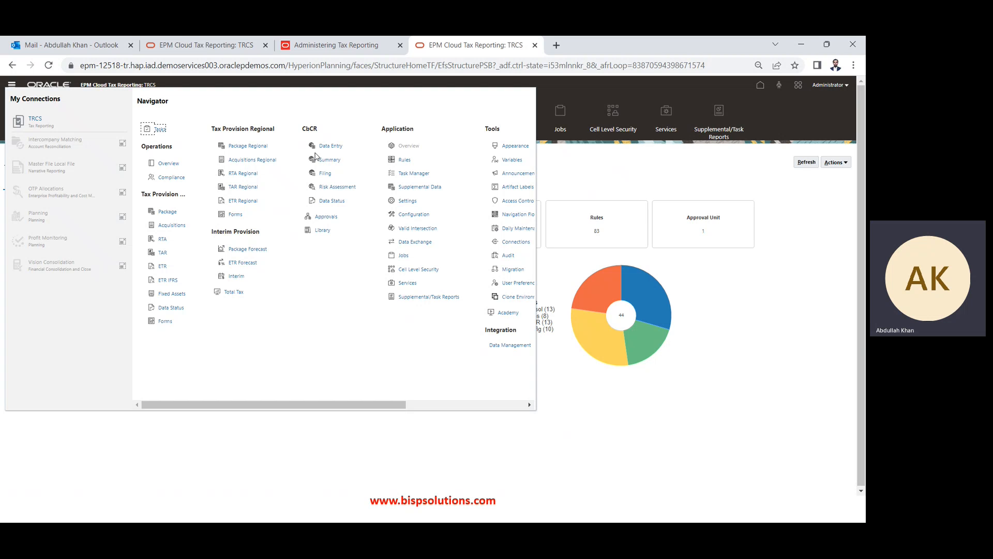
click(164, 322)
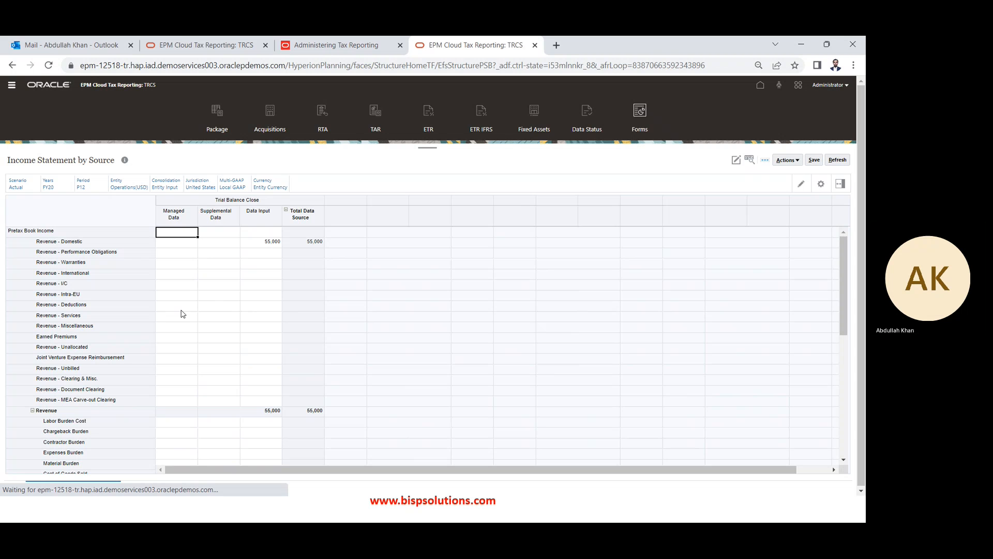
click(278, 272)
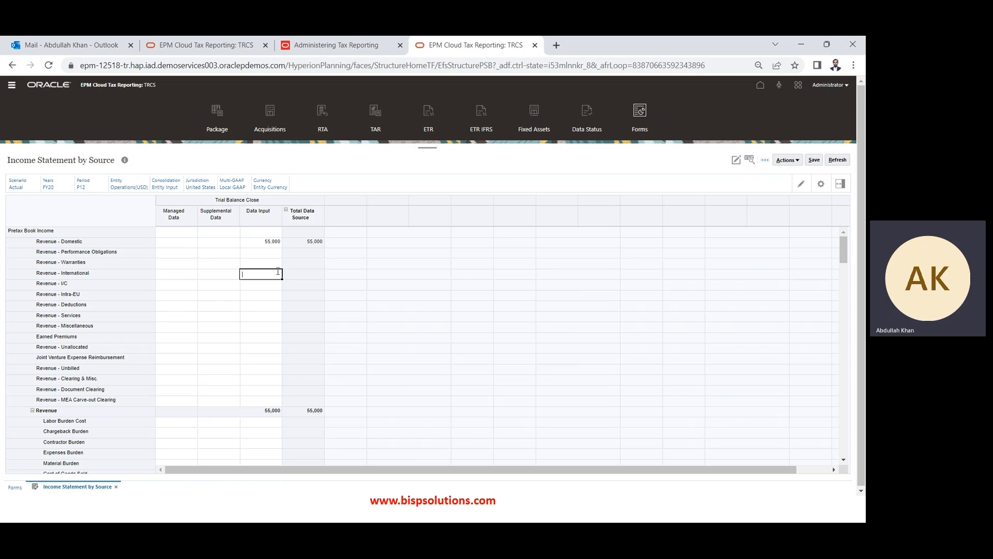
key(Up)
key(Up)
key(Up)
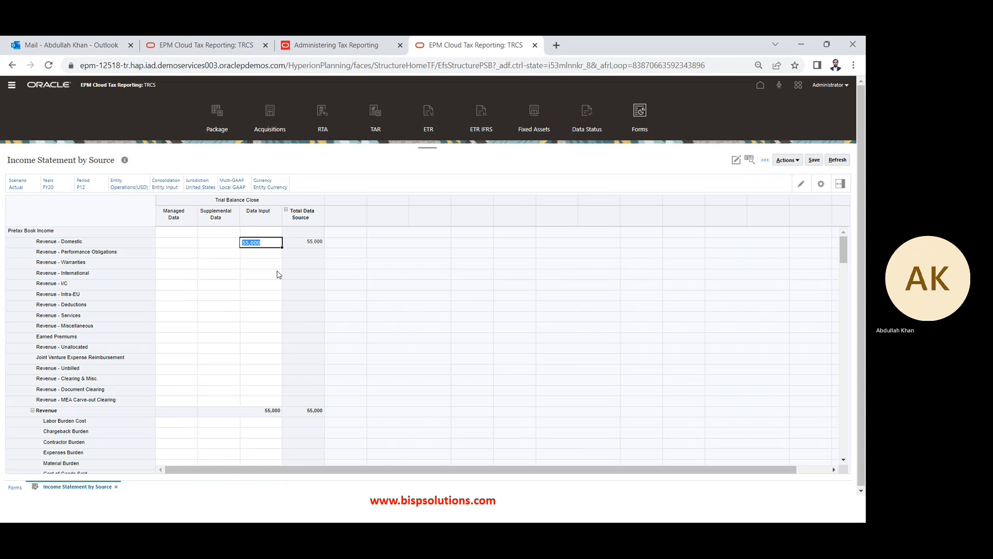
Switch to the DATALOADLE101 workbook in Excel and select both account 51100 amounts in C2:C3 to check their sum
key(alt+Tab)
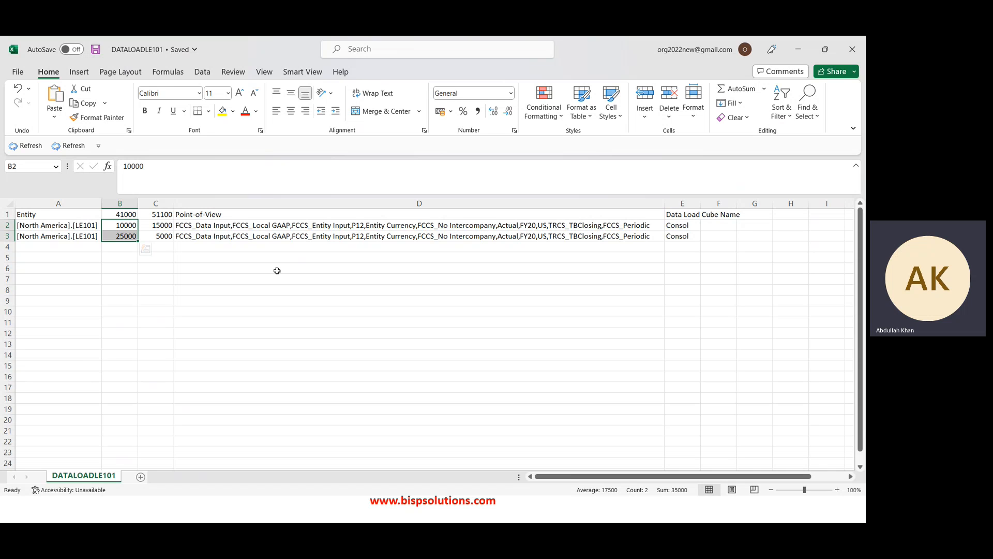
key(Right)
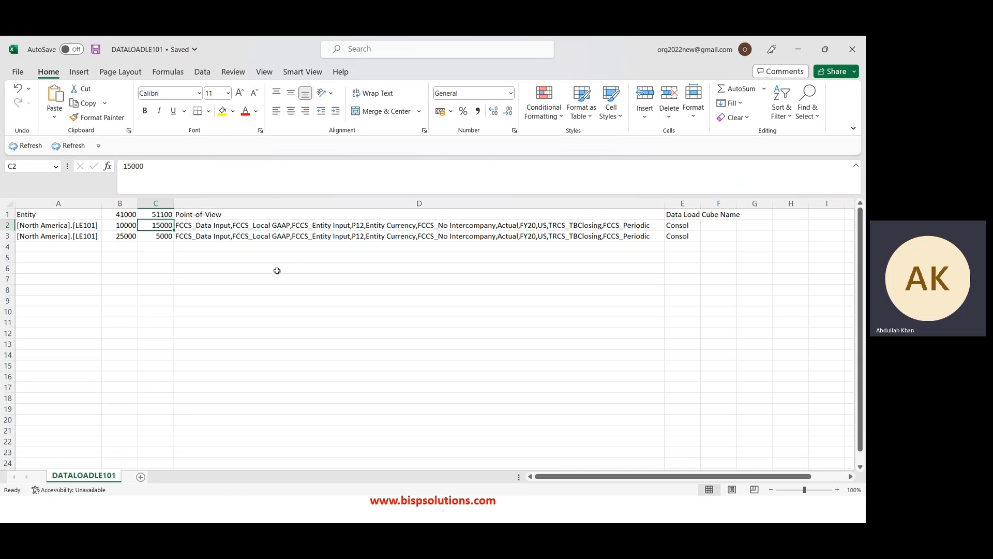
key(shift+Down)
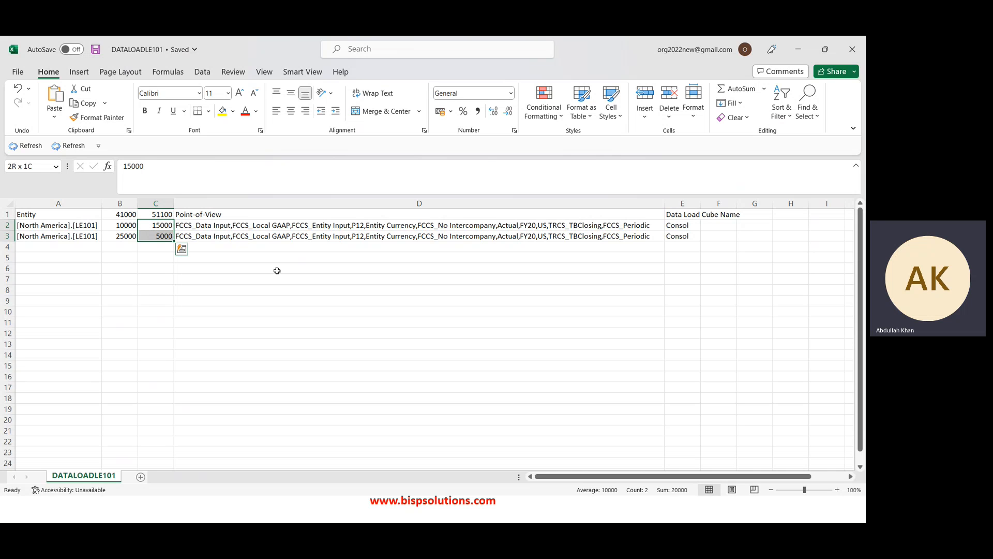
Return to the Income Statement by Source form in the browser and check the Cost of Goods Sold Data Input amount
key(alt+Tab)
key(Down)
key(Down)
key(Down)
key(Down)
key(Down)
key(Down)
key(Down)
key(Down)
key(Down)
key(Down)
key(Down)
key(Down)
key(Down)
key(Down)
key(Down)
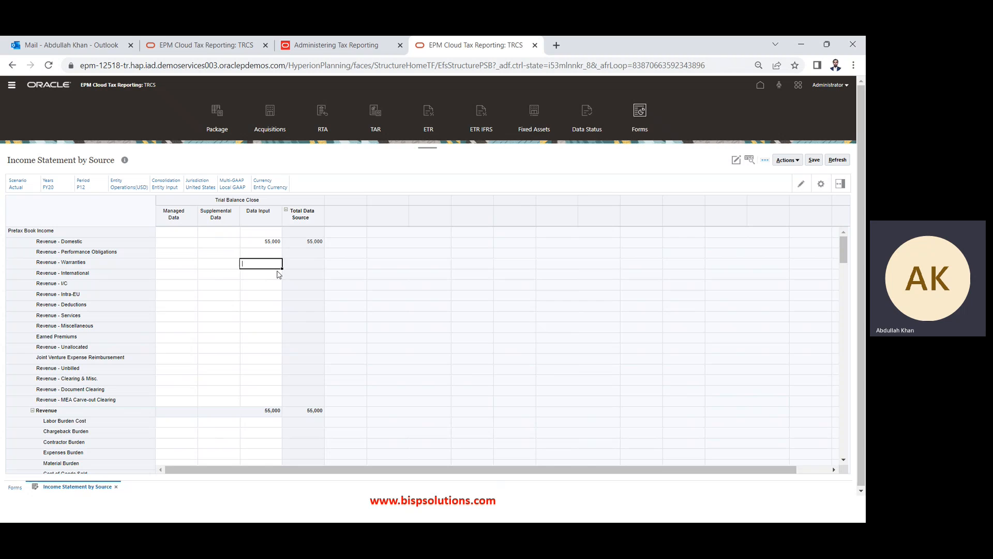
key(Down)
key(Down)
key(Down)
key(Down)
key(Down)
key(Down)
key(Down)
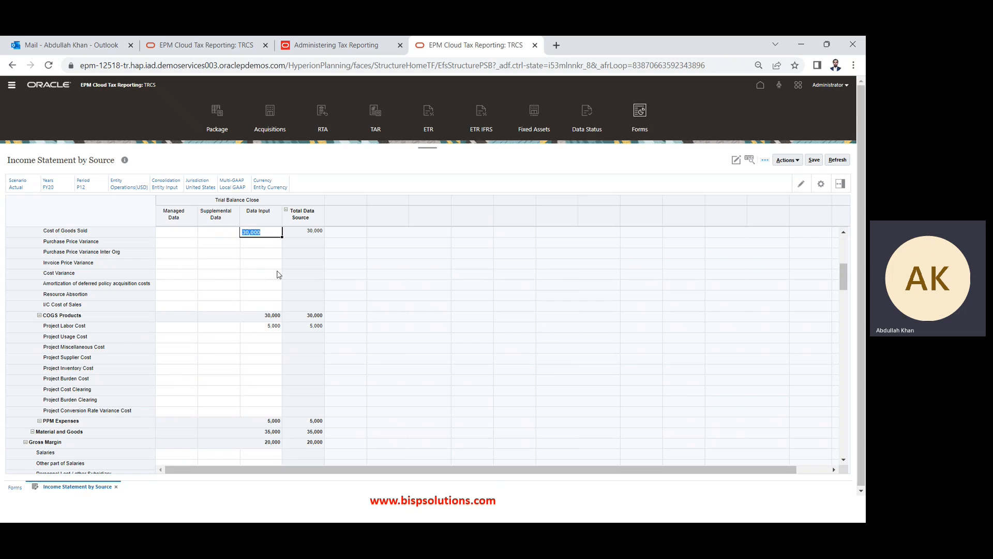
Check the Project Labor Cost Data Input amount after the Merge, With Database import
key(alt+Tab)
key(alt+Tab)
key(Down)
key(Down)
key(Down)
key(Down)
key(Down)
key(Down)
key(Down)
key(Down)
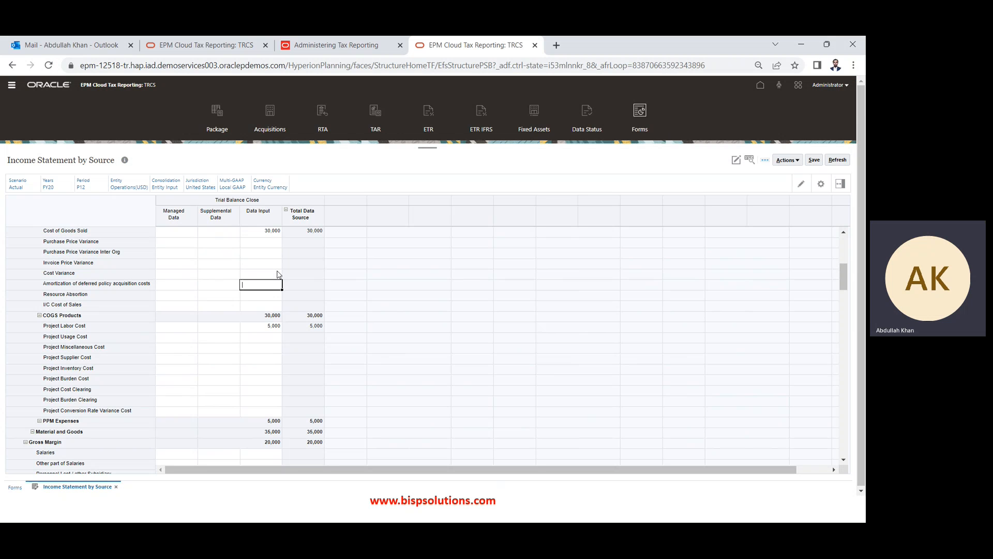
key(Down)
key(Down)
key(Up)
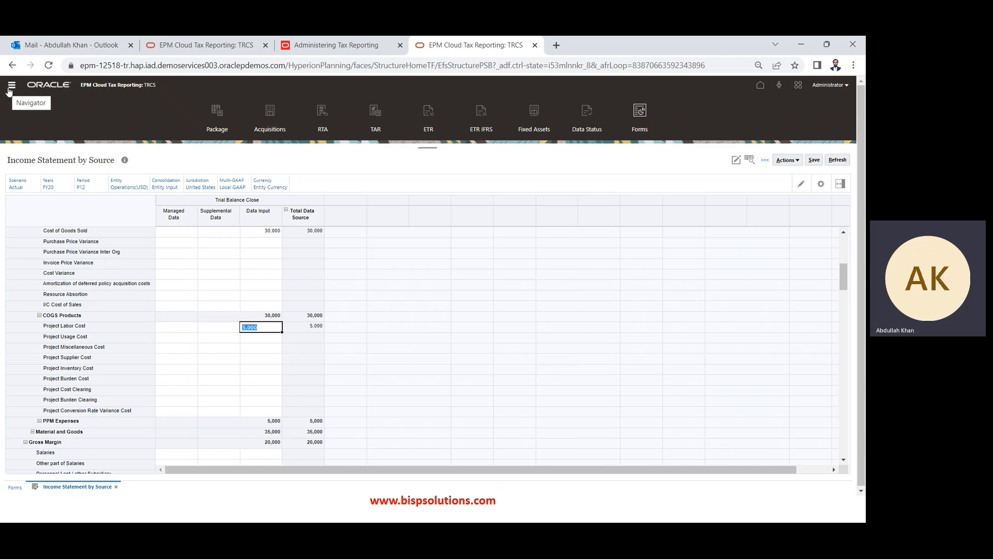
Switch to the Load Methods Examples slide, review the Merge and Replace With Database combinations, and return to the form
key(alt+Tab)
key(alt+Tab)
key(alt+Tab)
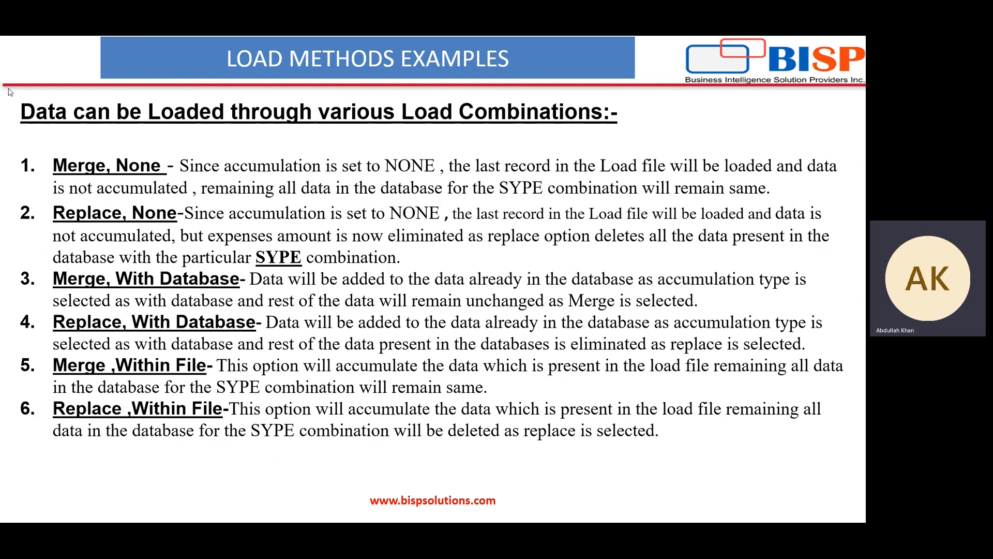
key(alt+Tab)
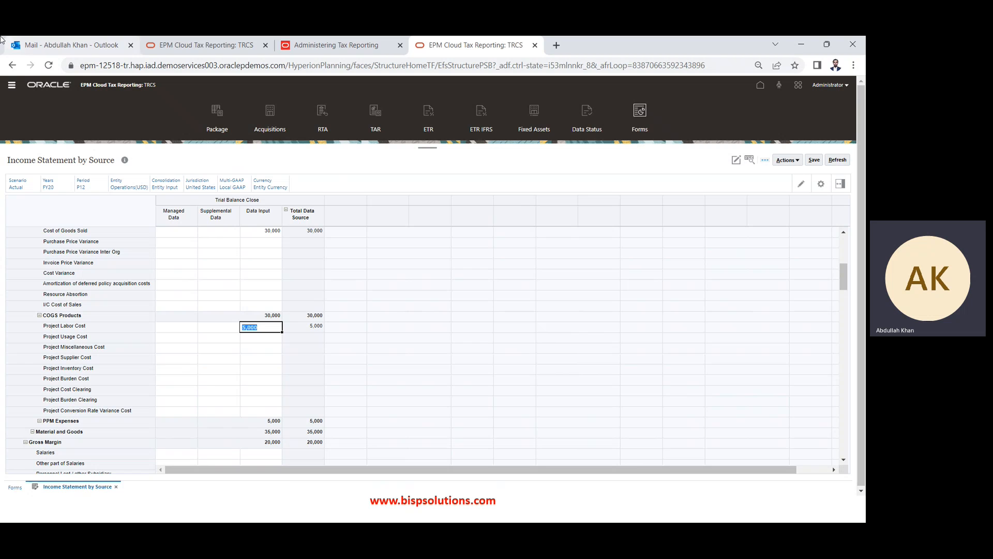
Set the Revenue - Domestic Data Input amount to 20,000 in the Income Statement by Source form
click(11, 85)
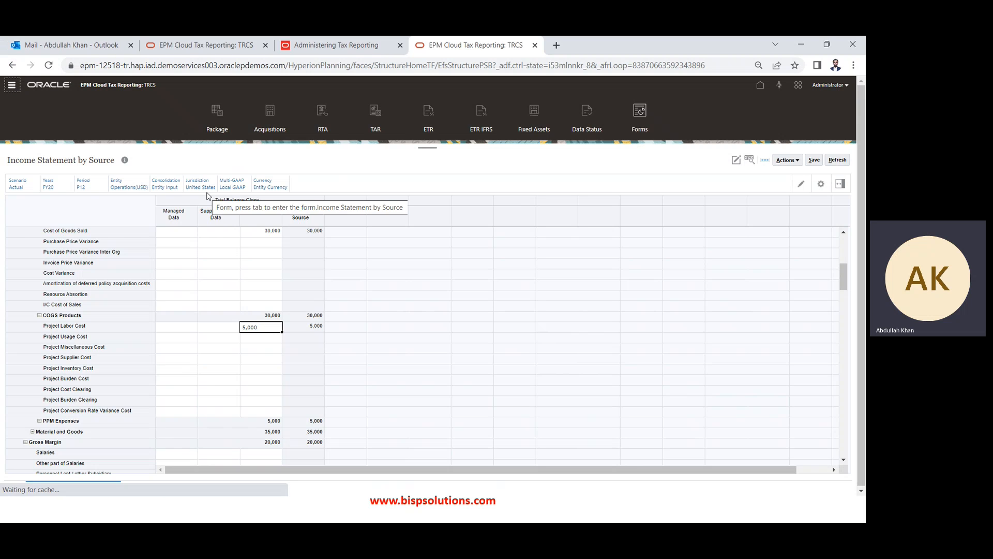
click(640, 167)
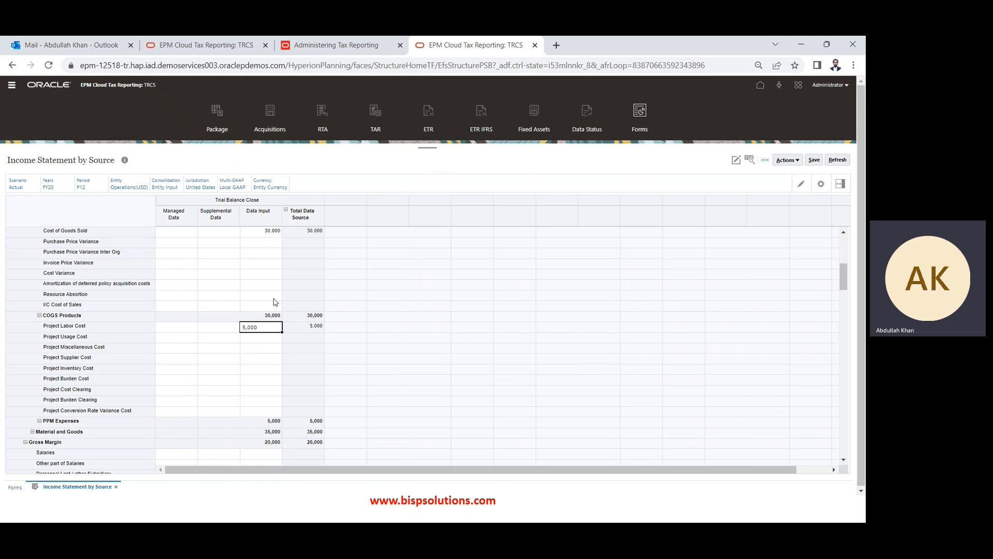
key(Up)
key(Up)
key(Up)
key(Up)
key(Up)
key(Up)
key(Up)
key(Up)
key(Up)
key(Up)
key(Up)
key(Up)
key(Up)
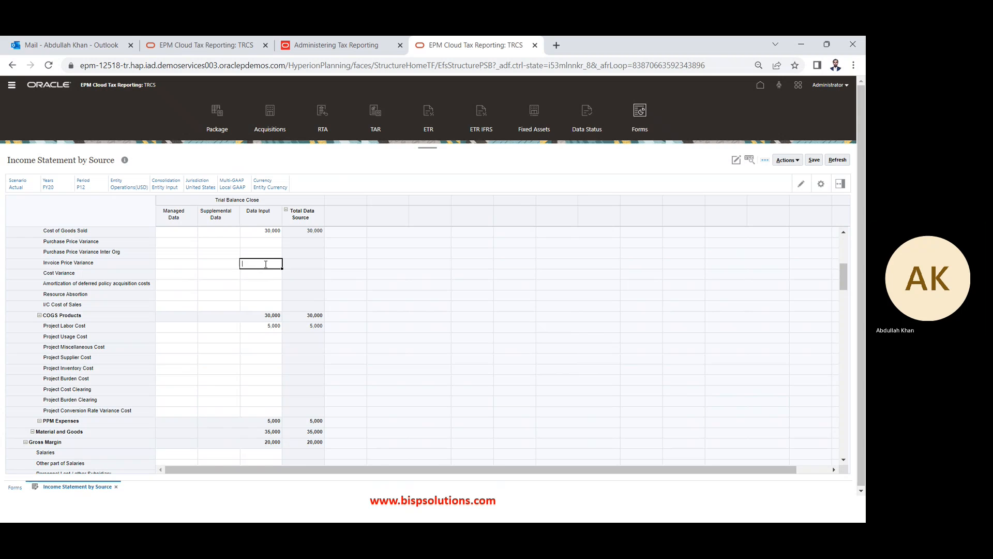
key(Up)
key(Up)
key(Up)
key(Up)
key(Up)
key(Up)
key(Up)
key(Up)
key(Up)
key(Up)
key(Up)
key(Up)
key(Up)
key(Up)
key(Up)
key(Up)
key(Up)
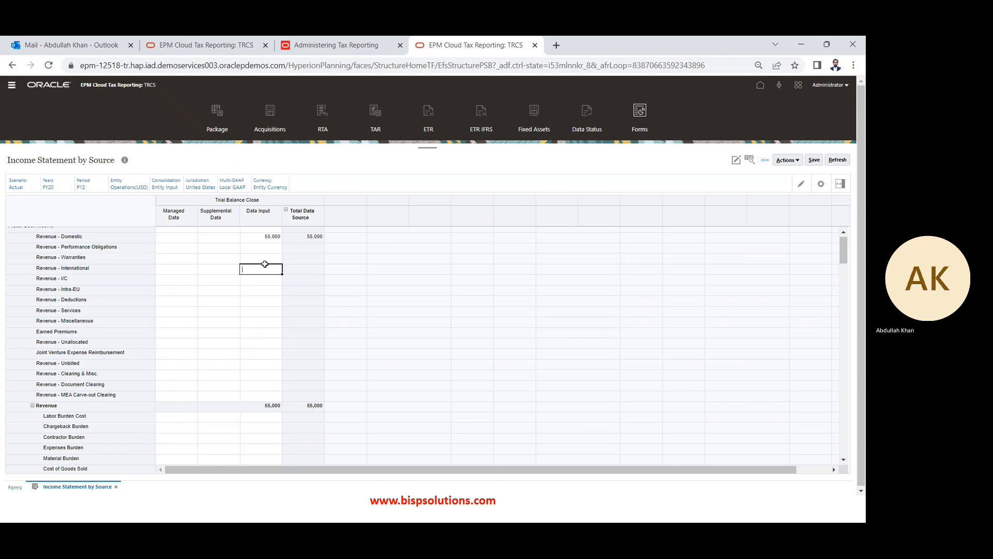
key(Up)
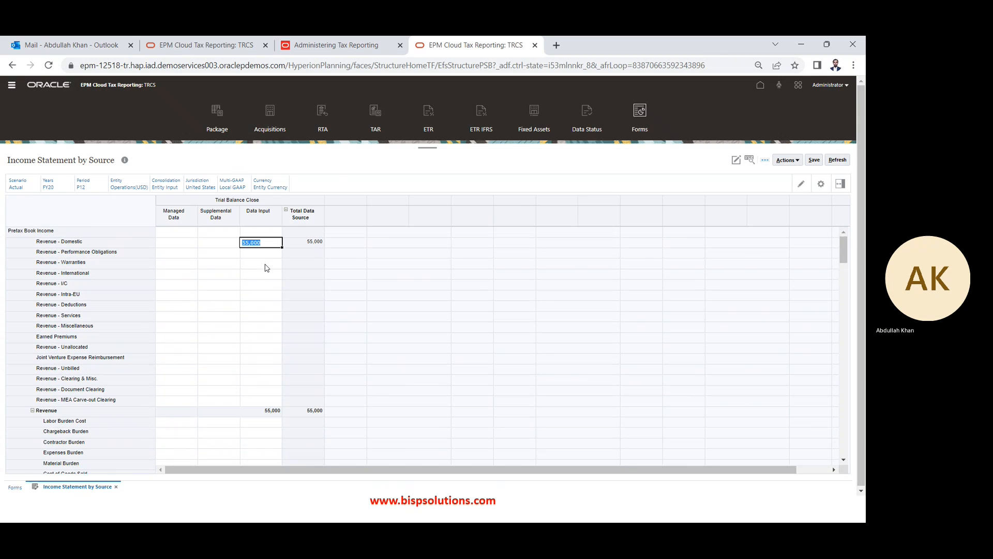
text(20,00)
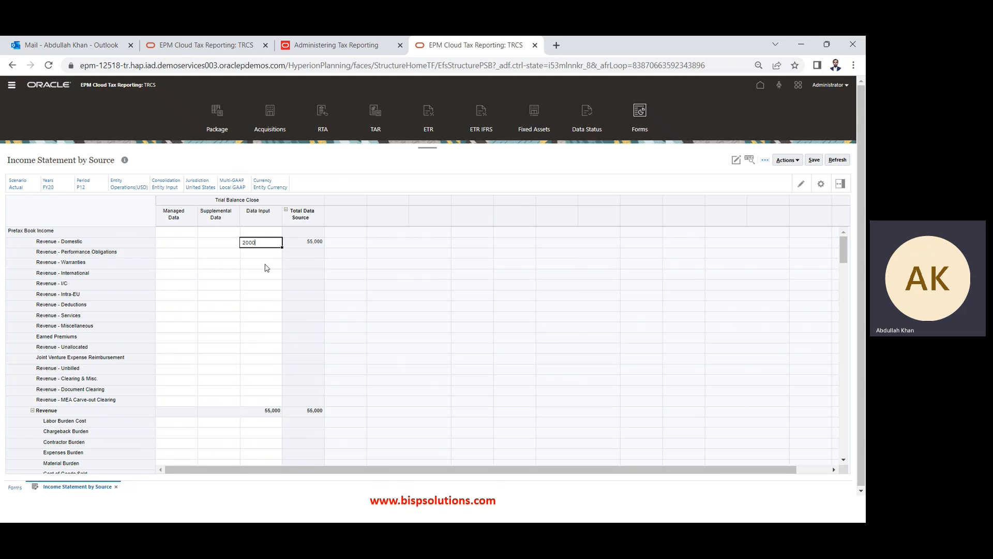
text(0)
Set the Cost of Goods Sold Data Input amount to 10,000 and save the form
key(Down)
key(Down)
key(Down)
key(Down)
key(Down)
key(Down)
key(Down)
key(Down)
key(Down)
key(Down)
key(Down)
key(Down)
key(Down)
key(Down)
key(Down)
key(Down)
key(Down)
key(Down)
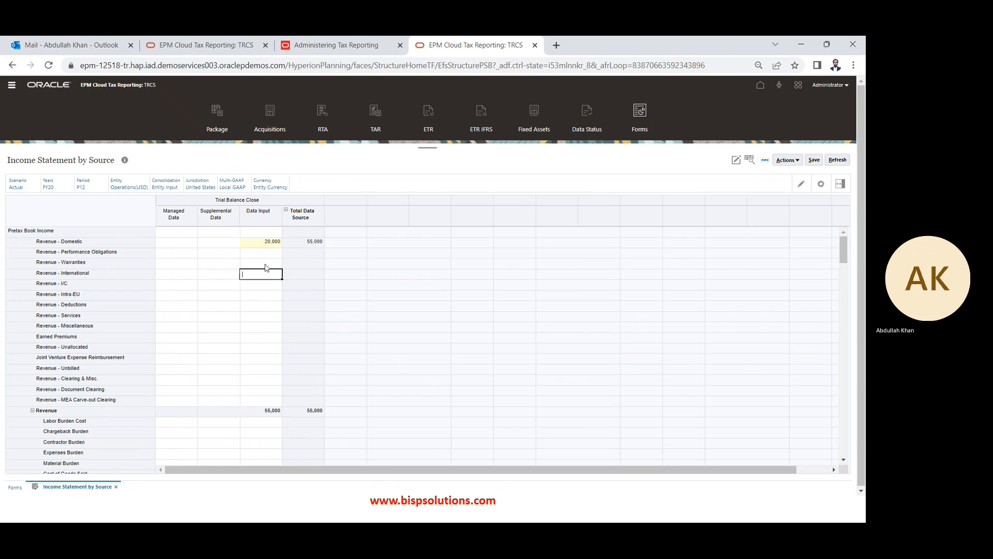
key(Down)
key(Down)
key(Down)
key(Down)
key(Down)
key(Down)
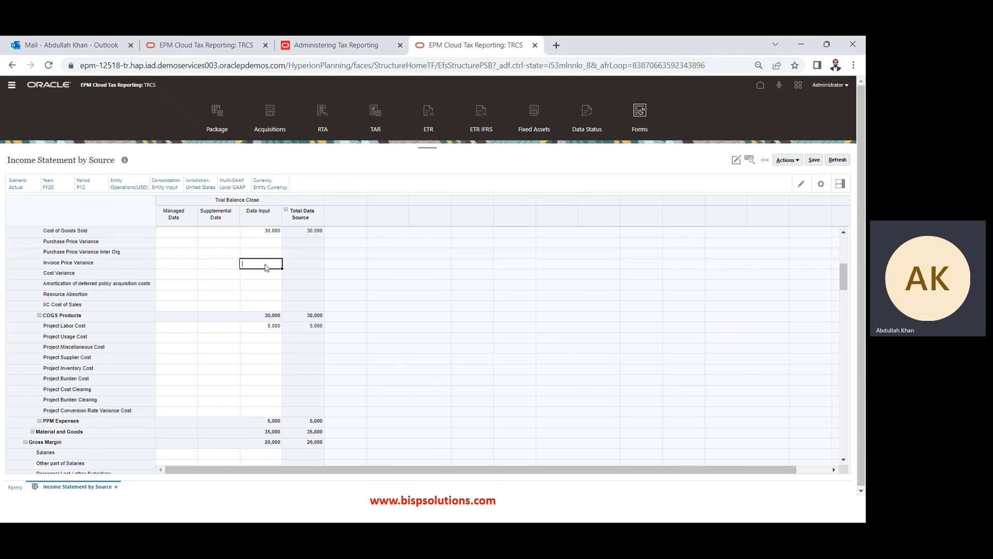
key(Up)
key(Up)
text(10)
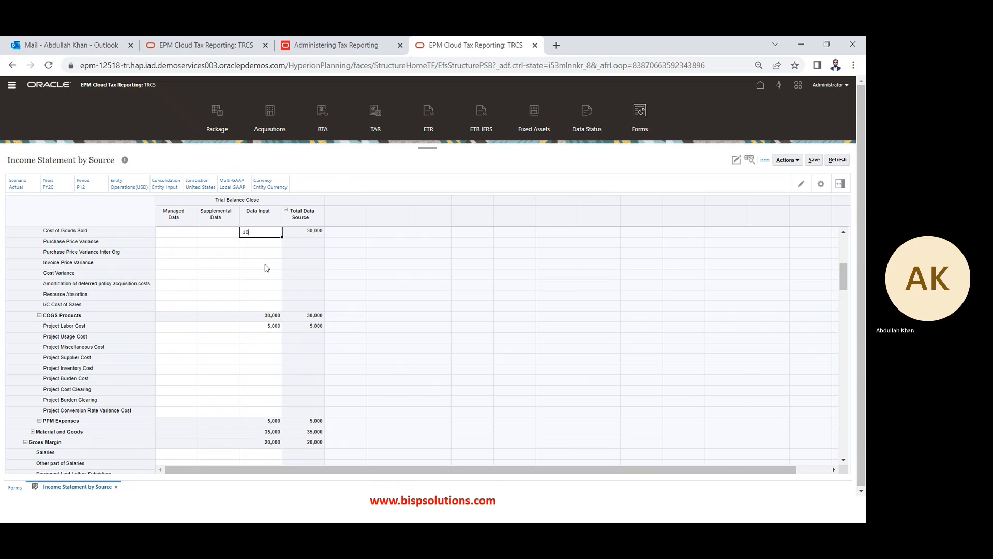
text(,000)
key(Return)
click(814, 160)
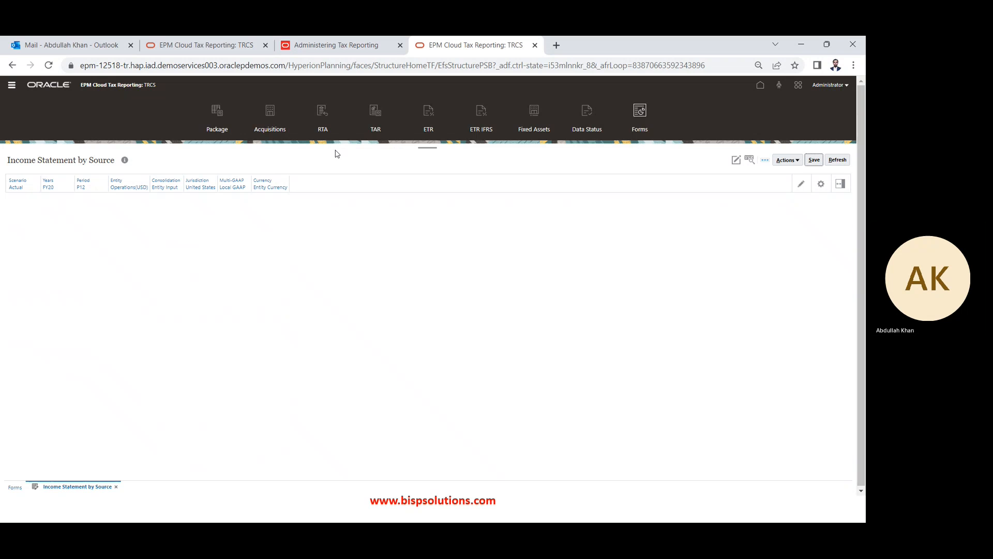
Open the Application overview and create a new data import
key(Return)
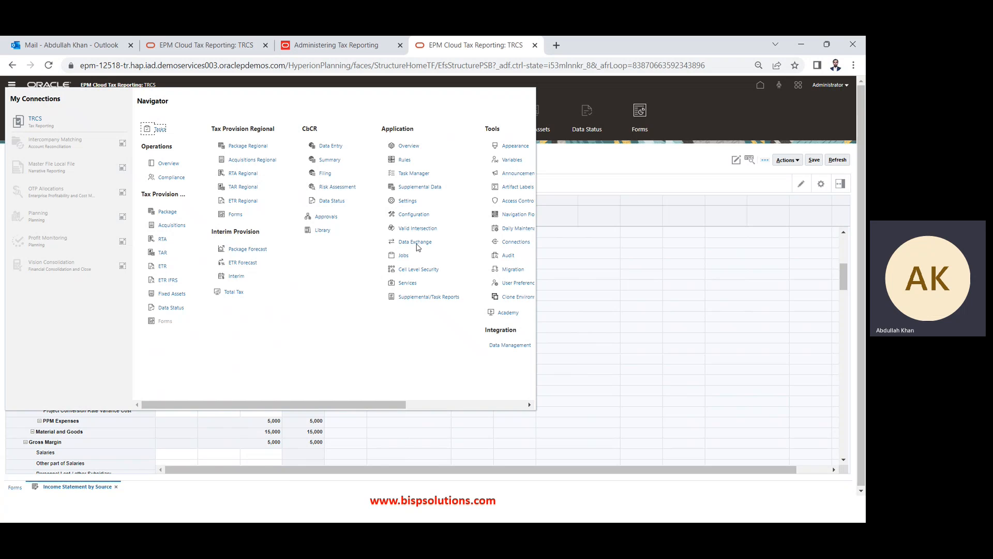
click(409, 145)
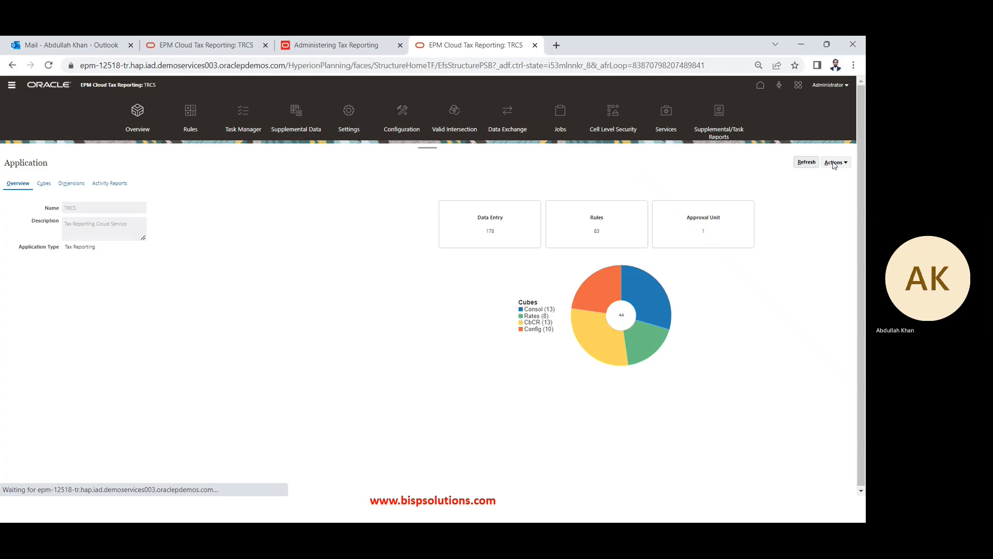
click(834, 162)
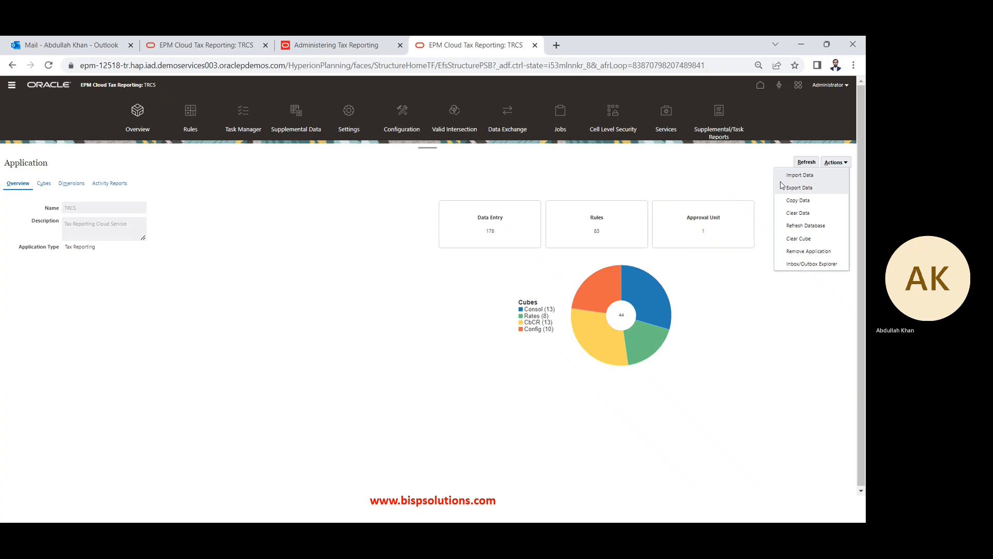
click(797, 175)
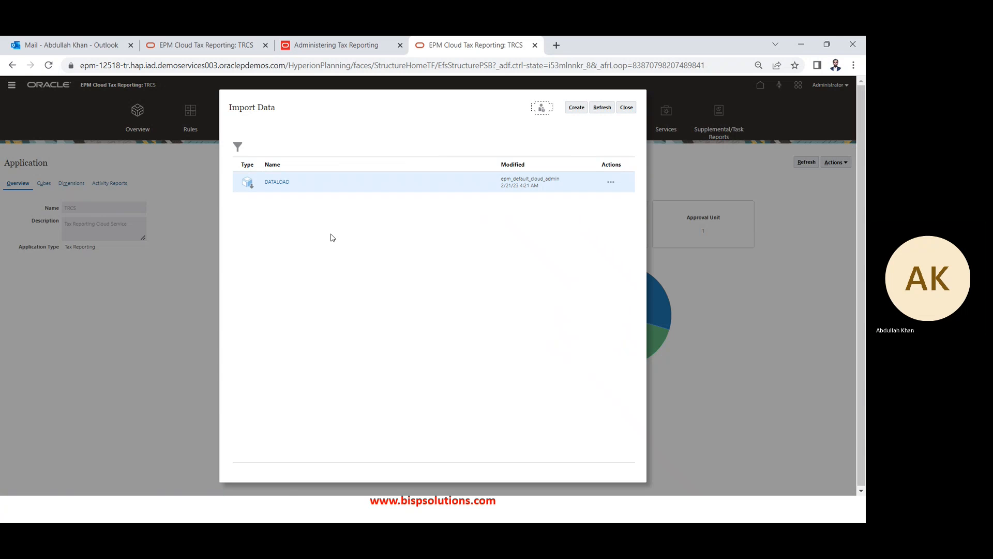
click(574, 109)
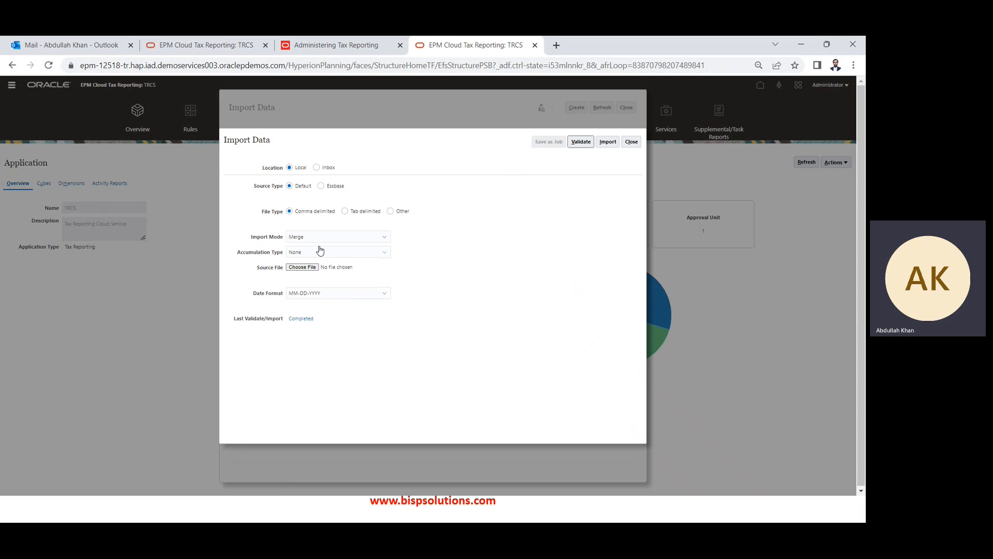
Set the import mode to Replace and the accumulation type to With Database, and choose DATALOADLE101.csv as the source file
click(321, 238)
click(312, 260)
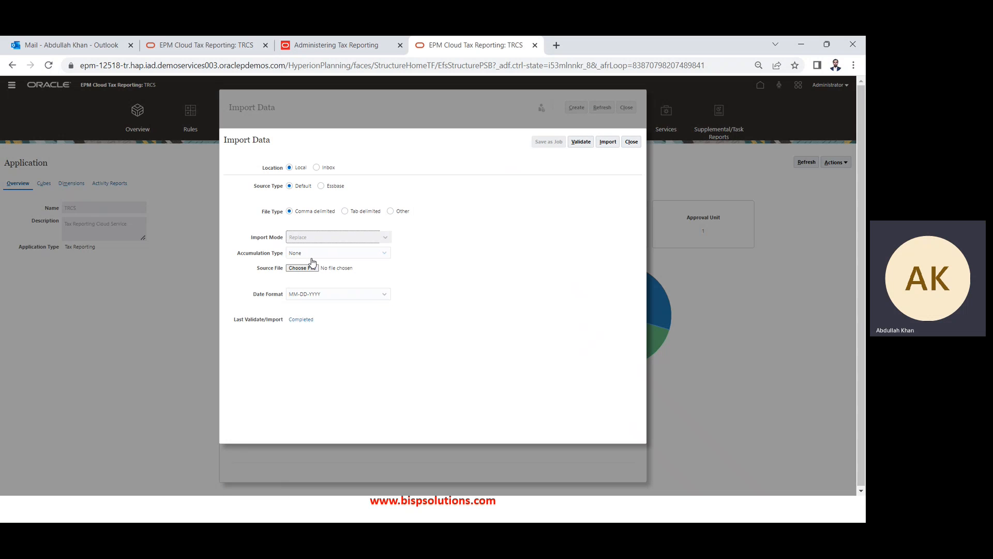
click(313, 261)
click(303, 273)
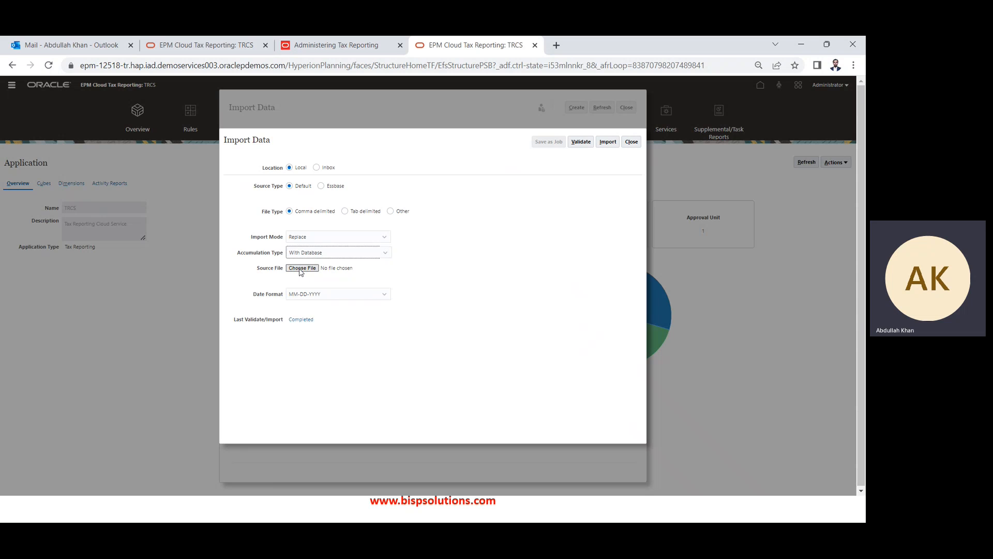
click(301, 269)
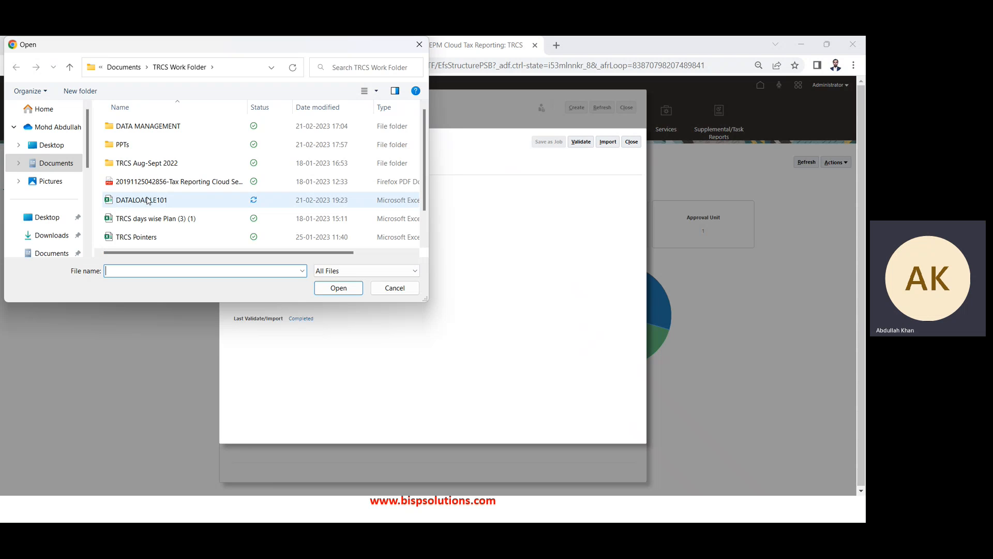
double_click(147, 201)
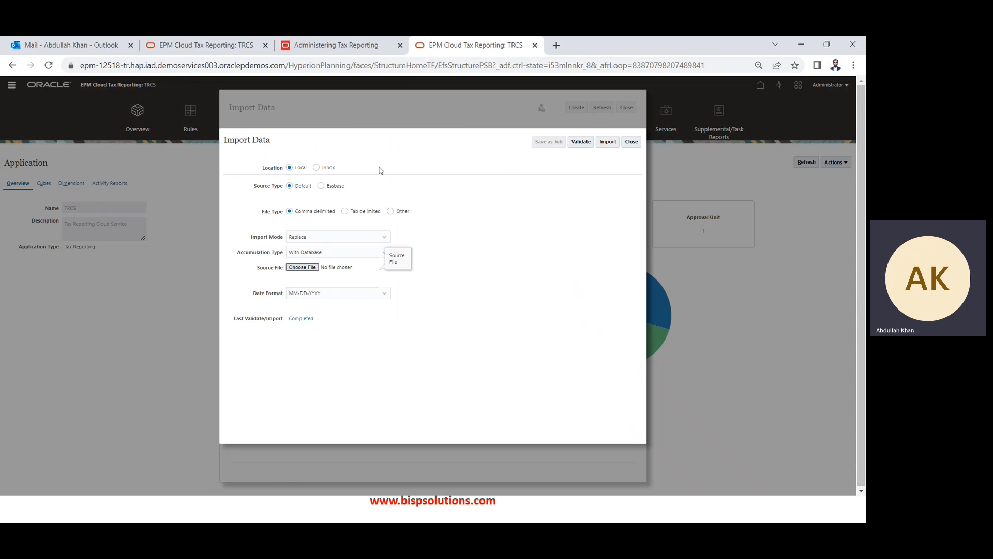
Run the Replace, With Database import of DATALOADLE101.csv and close both Import Data windows
click(608, 141)
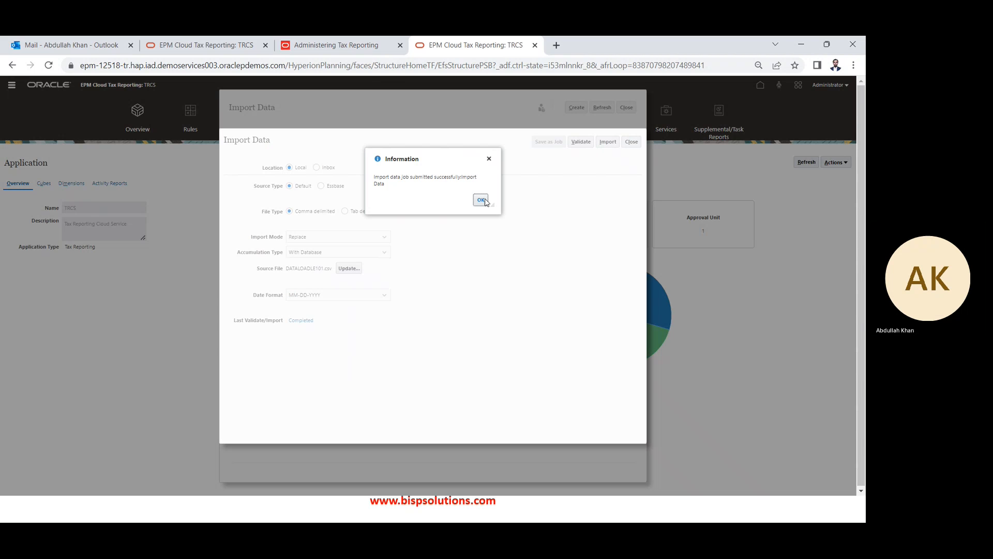
click(480, 201)
click(632, 142)
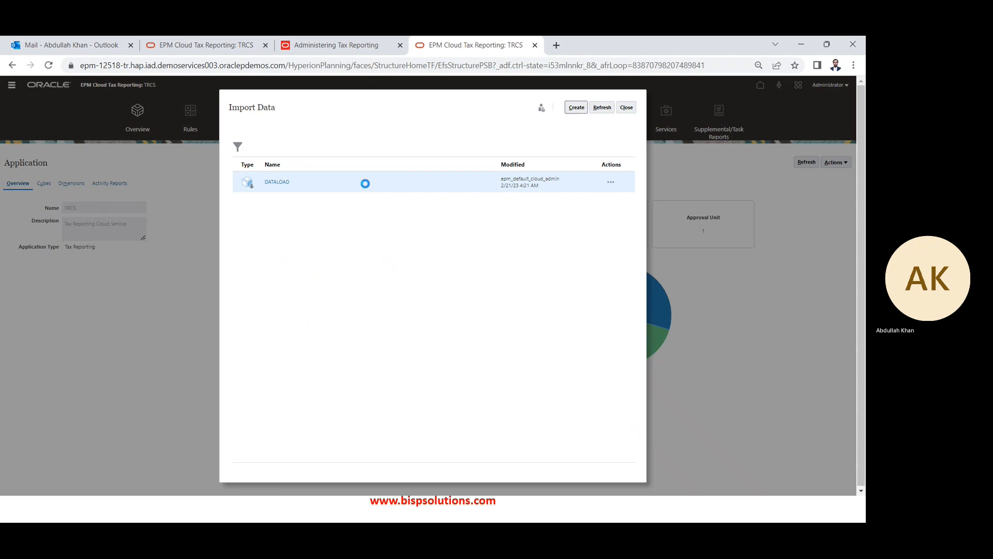
click(626, 108)
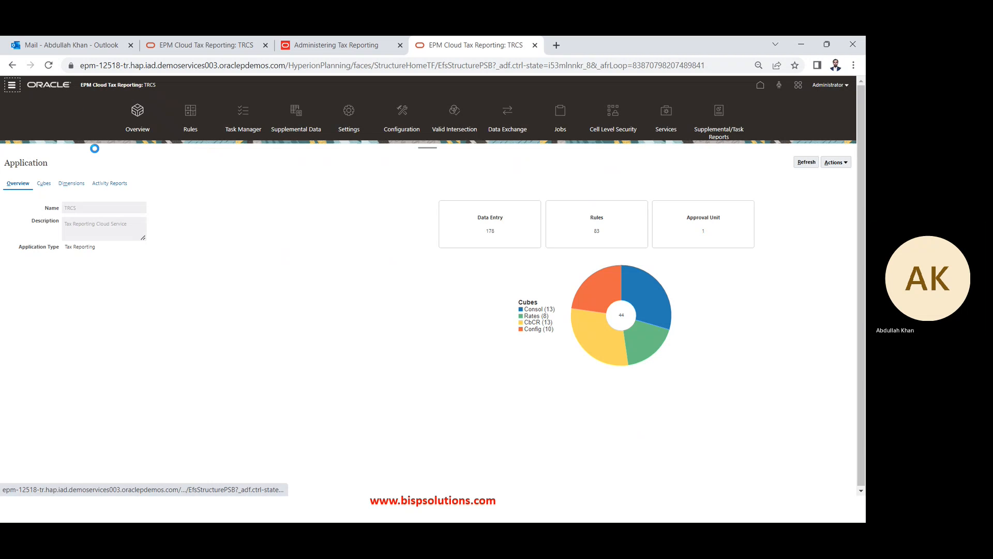
Reopen the Income Statement by Source form and check the Revenue - Domestic Data Input amount after the Replace, With Database import
key(Return)
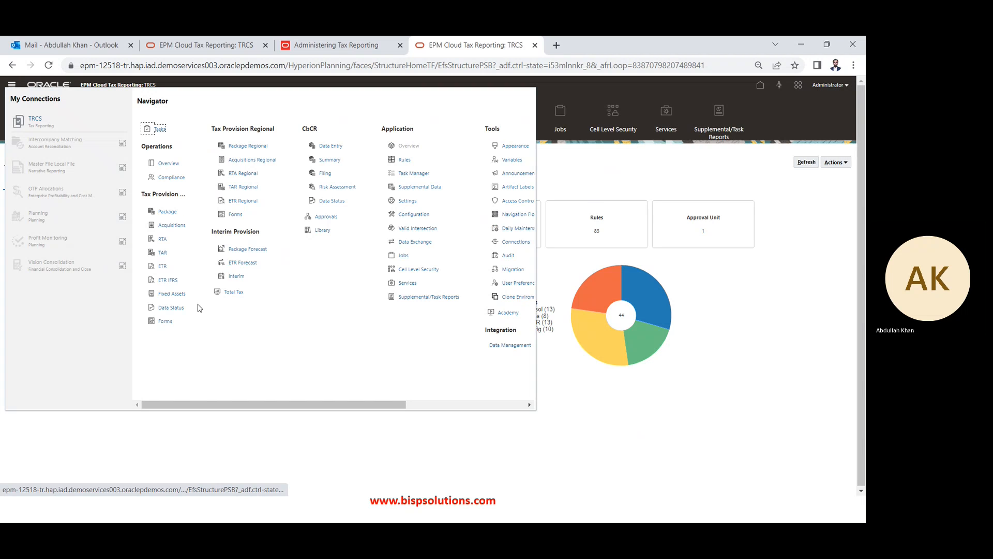
click(165, 322)
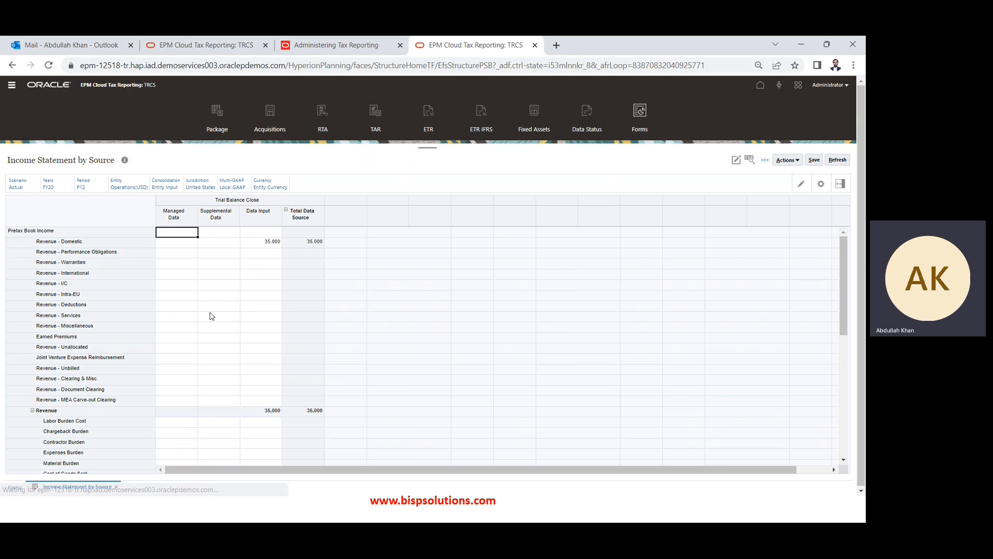
click(221, 305)
click(261, 263)
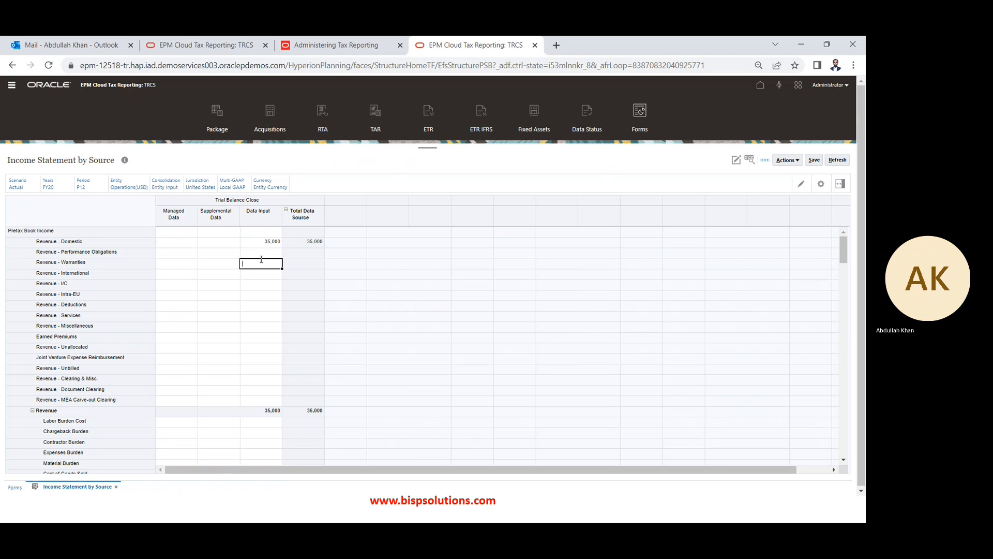
click(260, 243)
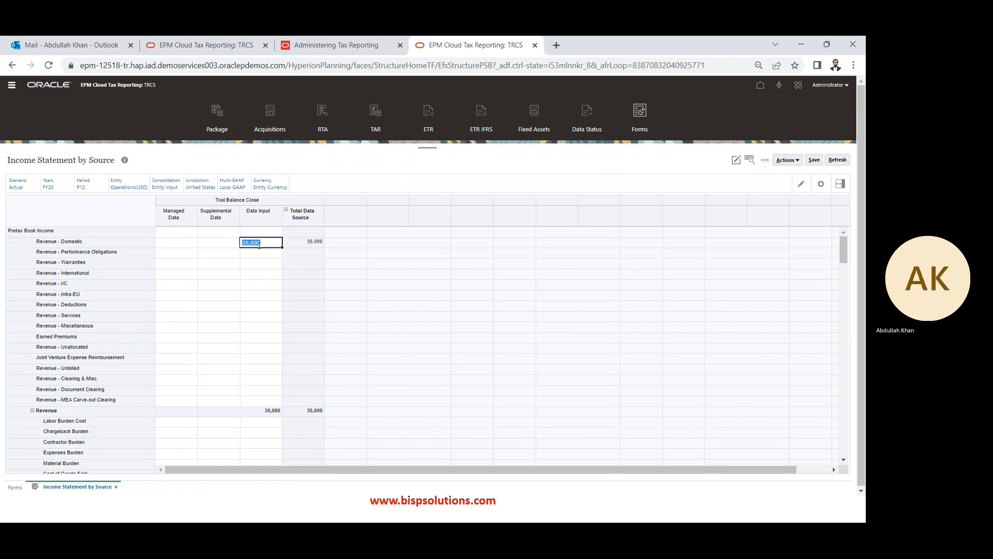
Review the Revenue - Domestic Data Input amount in the Income Statement by Source form
click(262, 273)
click(266, 328)
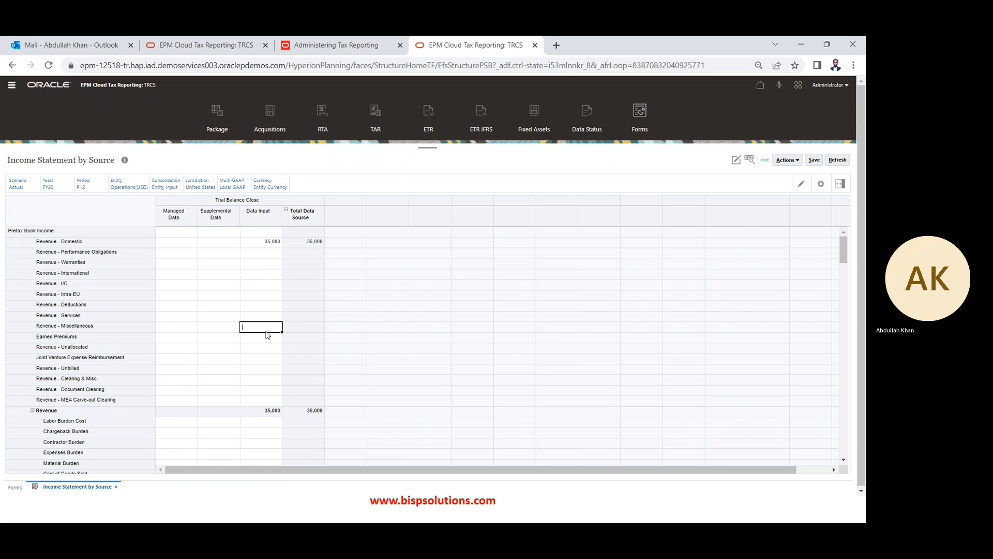
click(270, 379)
key(Up)
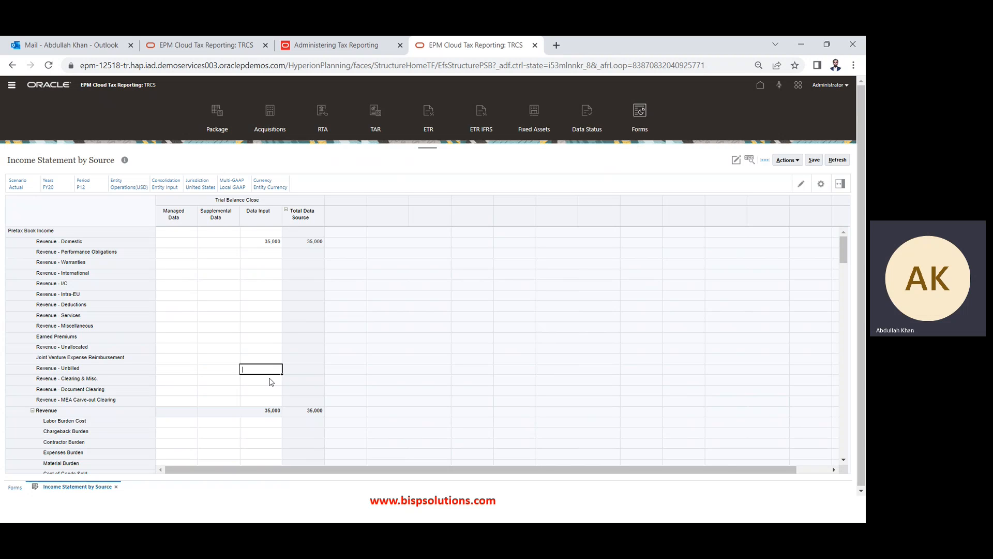
key(Up)
key(Up)
key(Up)
key(Up)
key(Up)
key(Up)
key(Up)
key(Up)
key(Up)
key(Up)
key(Up)
key(Up)
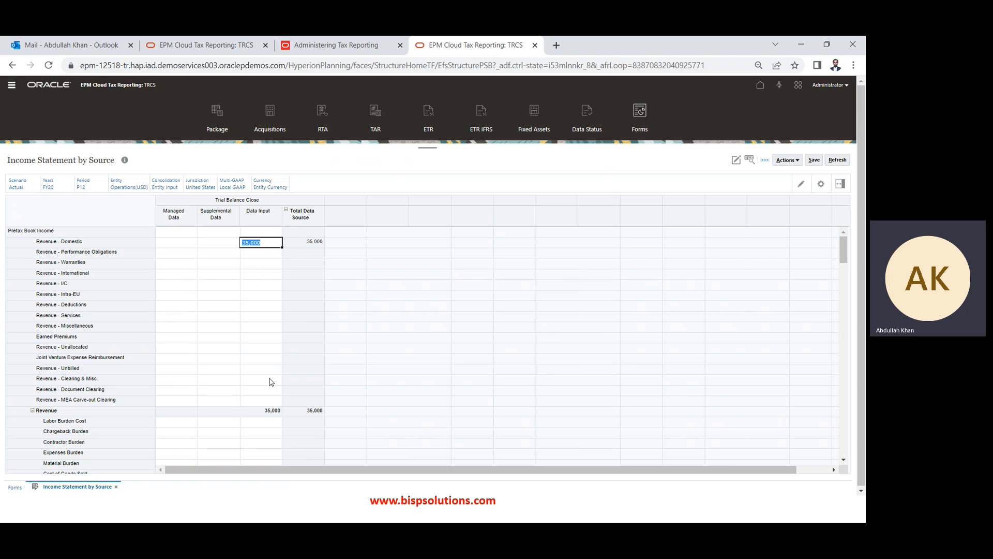
Switch to Excel and select both amounts in the 41000 column of DATALOADLE101 to compare their sum with Revenue - Domestic
key(Return)
key(Down)
key(Down)
key(Down)
key(Down)
key(Down)
key(Down)
key(Down)
key(Down)
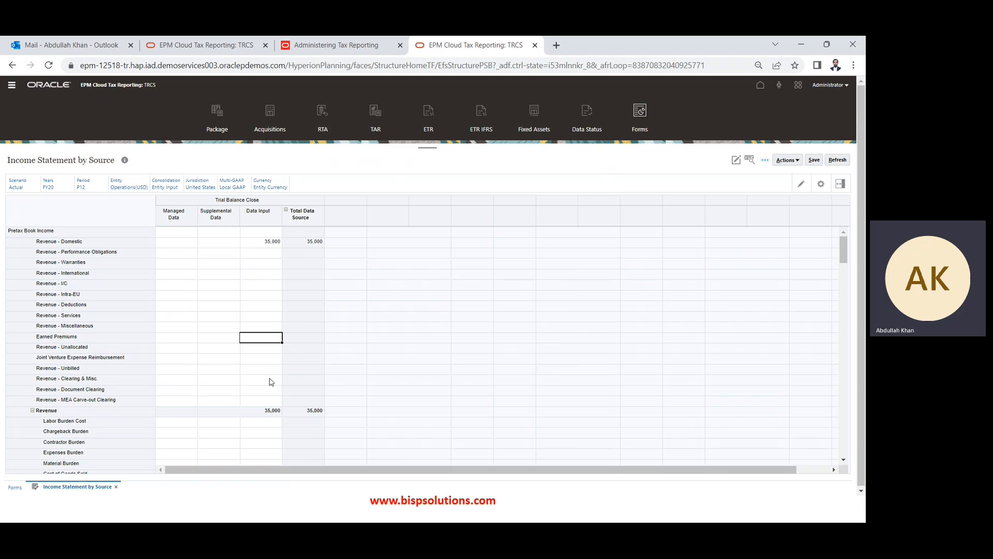
key(alt+Tab)
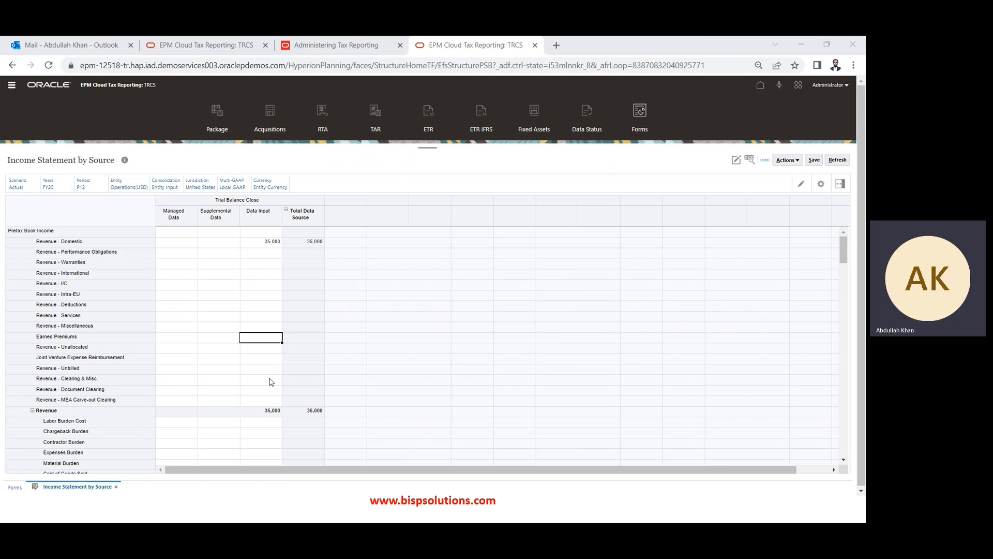
key(shift+Down)
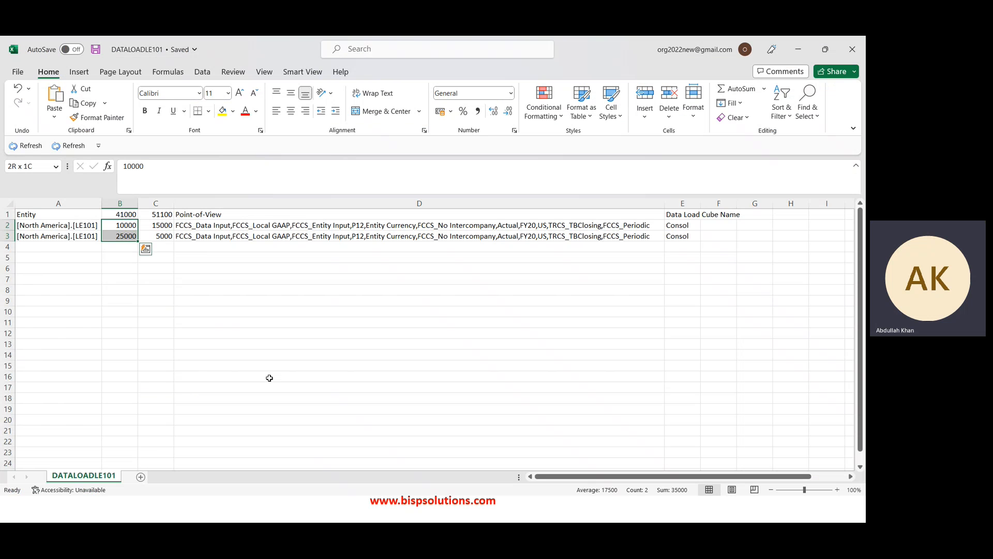
Find the Cost of Goods Sold Data Input amount in the browser form and compare it with both 51100 amounts in DATALOADLE101 in Excel
key(alt+Tab)
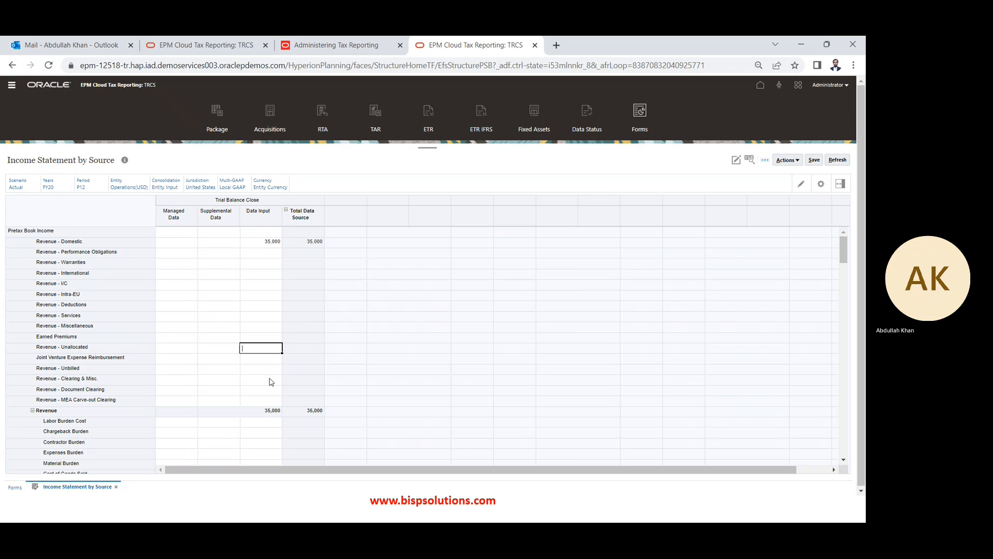
key(Down)
key(Down)
key(Down)
key(Down)
key(Down)
key(Down)
key(Down)
key(Down)
key(Down)
key(Down)
key(Down)
key(Down)
key(Down)
key(Down)
key(Down)
key(Down)
key(Down)
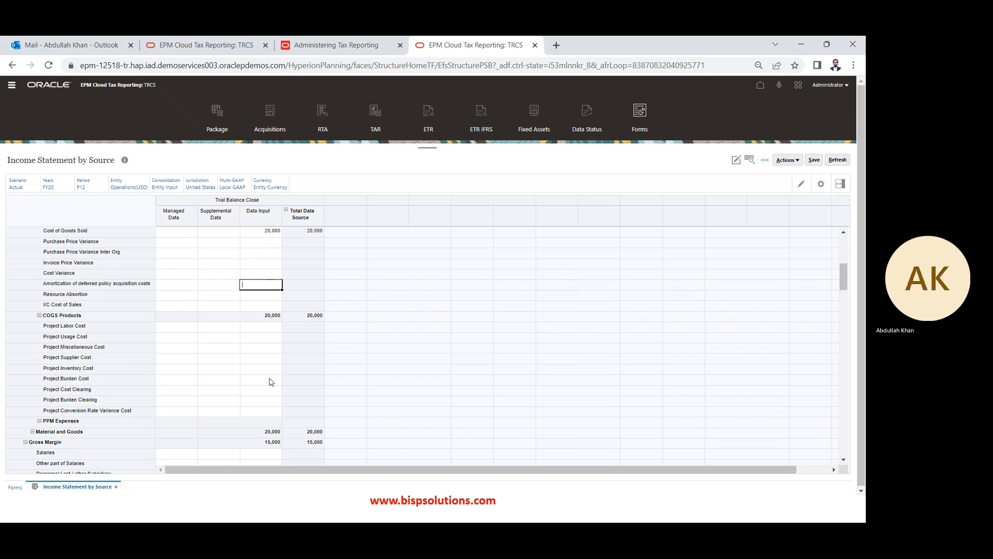
key(Up)
key(Up)
key(Up)
key(Up)
key(Up)
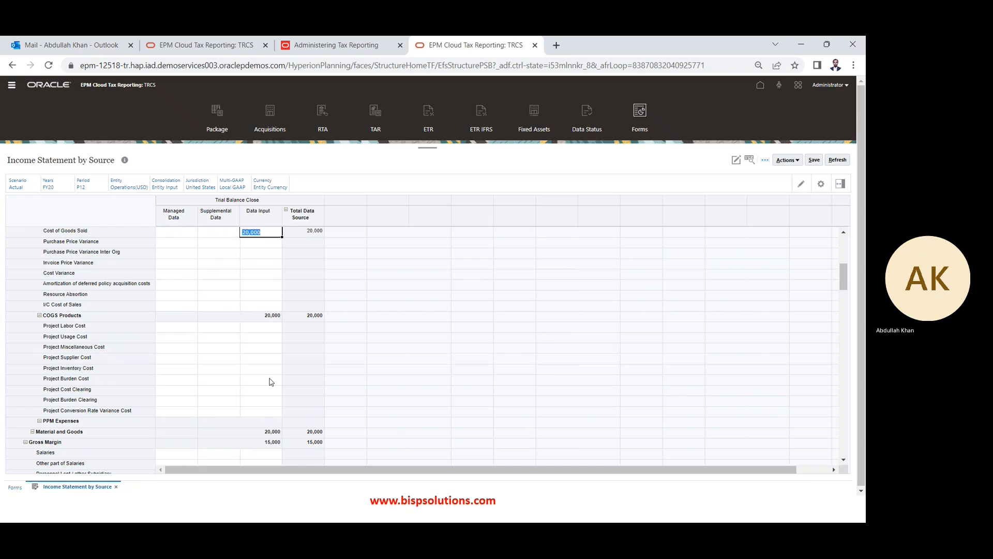
key(alt+Tab)
key(shift+Down)
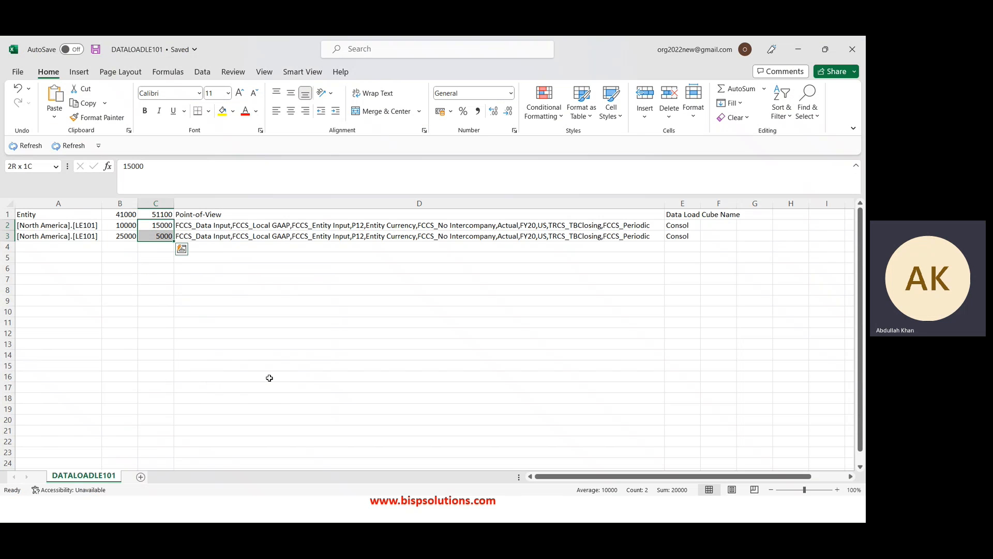
Check the Project Labor Cost Data Input cell in the browser form, and bring up the Load Methods Examples slide
key(alt+Tab)
key(Down)
key(Down)
key(Down)
key(Down)
key(Down)
key(Down)
key(Down)
key(Down)
key(Down)
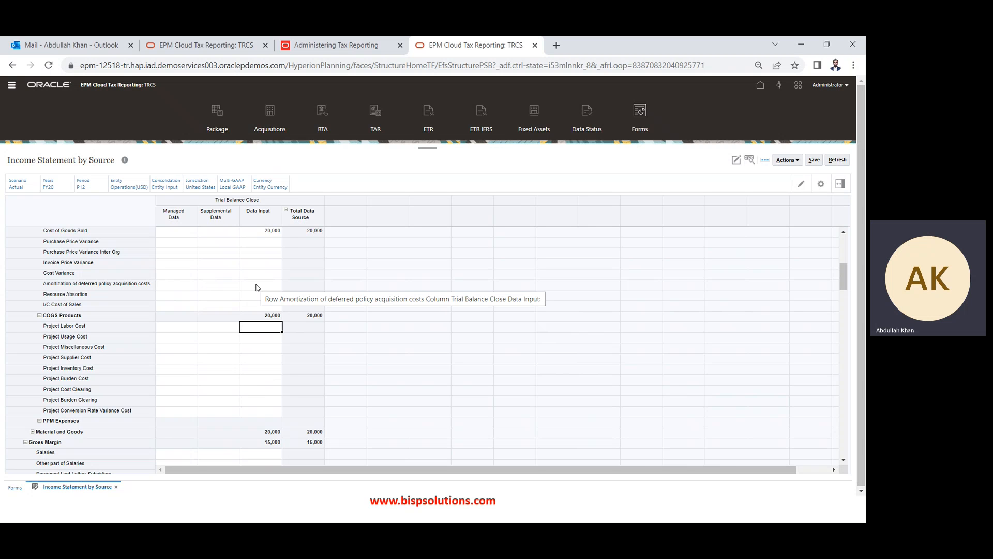
key(alt+Tab)
key(Tab)
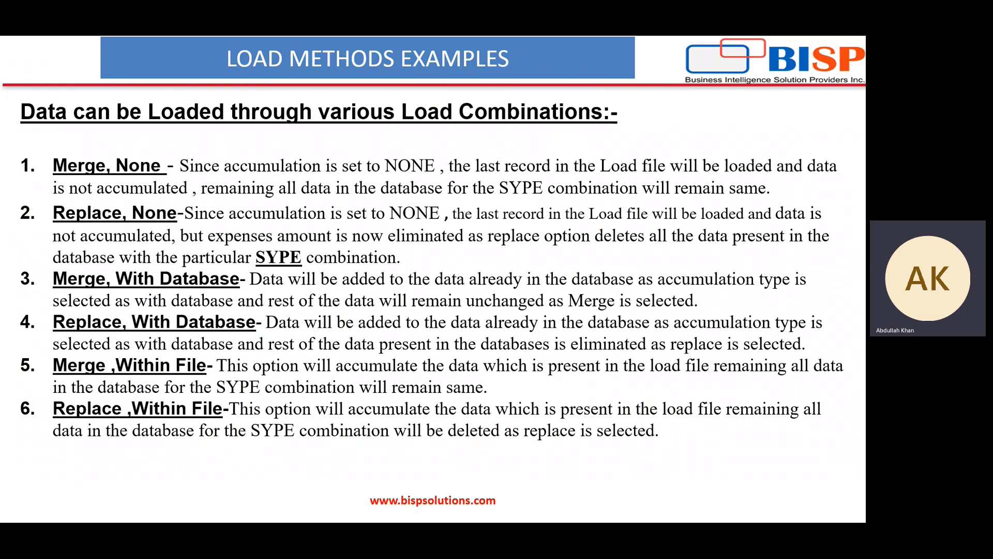
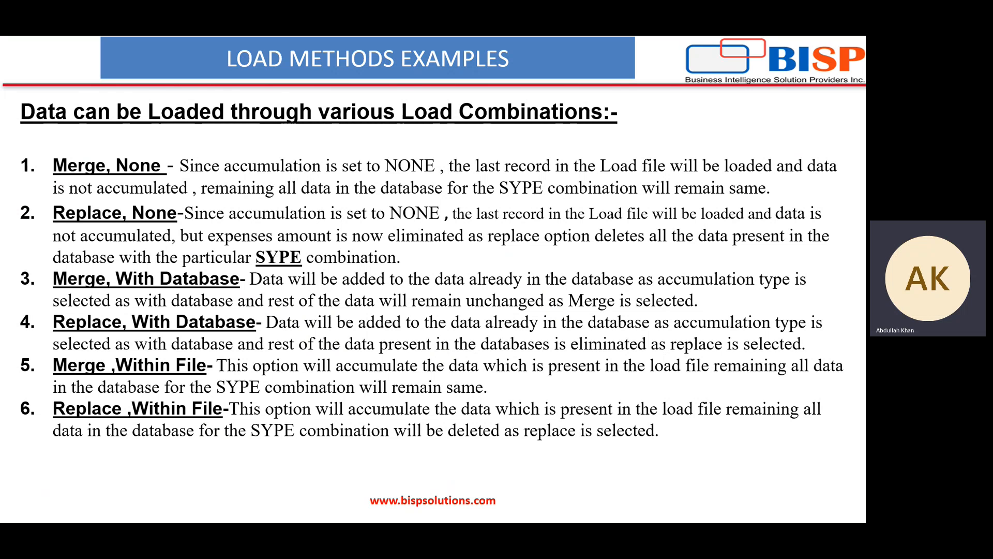
Return to the Income Statement by Source form and set the Revenue - Domestic Data Input amount to 20000
key(alt+Tab)
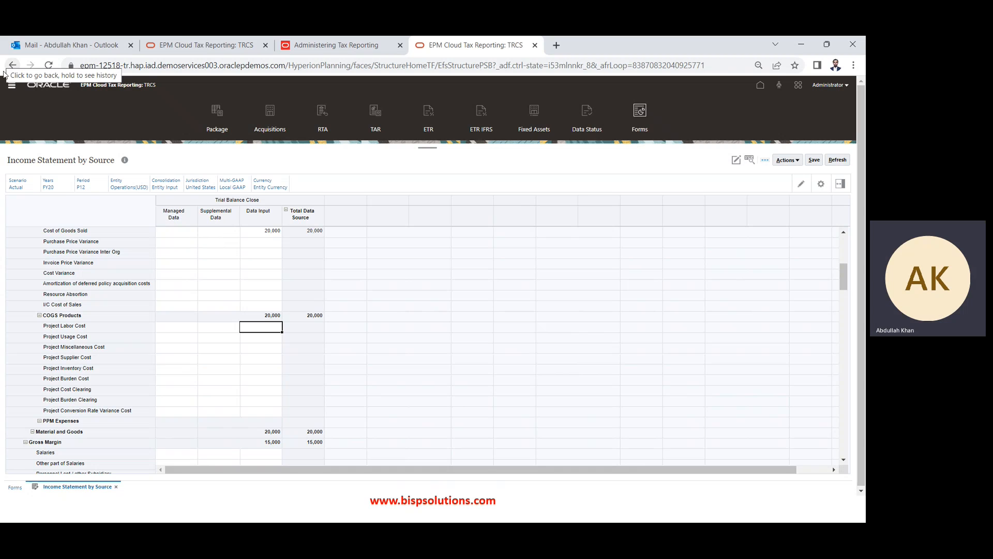
click(270, 241)
key(Up)
key(Up)
key(Up)
key(Up)
key(Up)
key(Up)
key(Up)
key(Up)
key(Up)
key(Up)
key(Up)
key(Up)
key(Up)
key(Up)
key(Up)
key(Up)
key(Up)
key(Up)
key(Up)
key(Up)
key(Up)
key(Up)
key(Up)
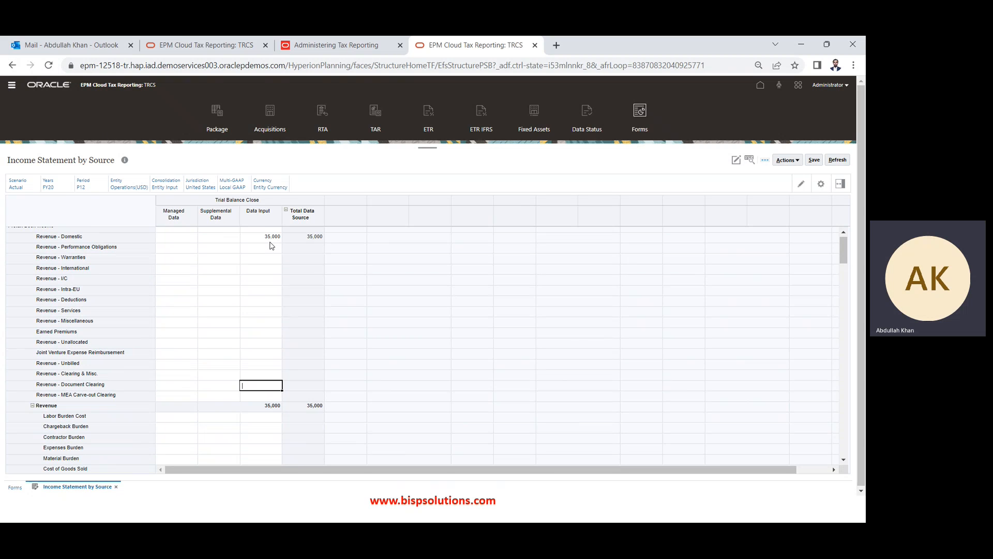
text(20000)
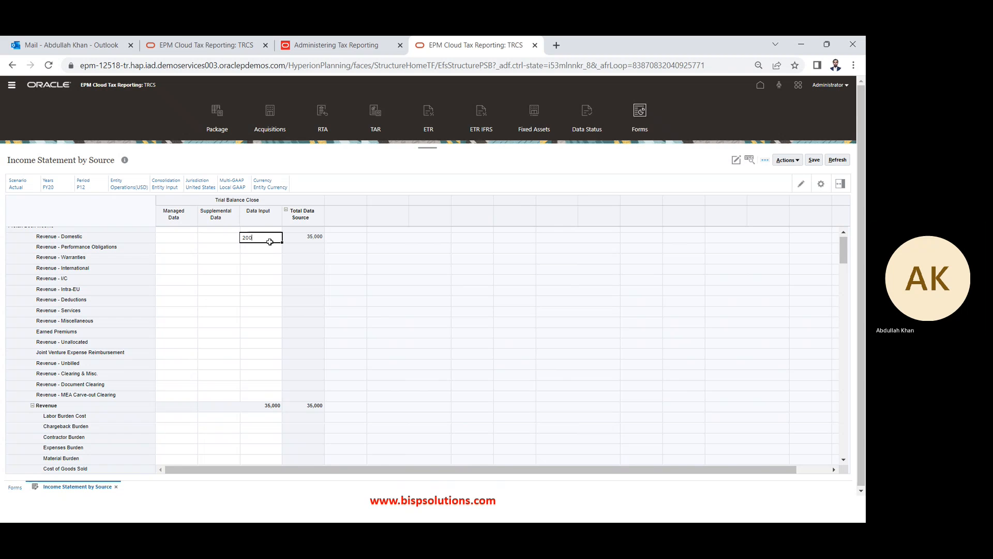
key(Return)
Set the Cost of Goods Sold Data Input amount to 10000
key(Down)
key(Down)
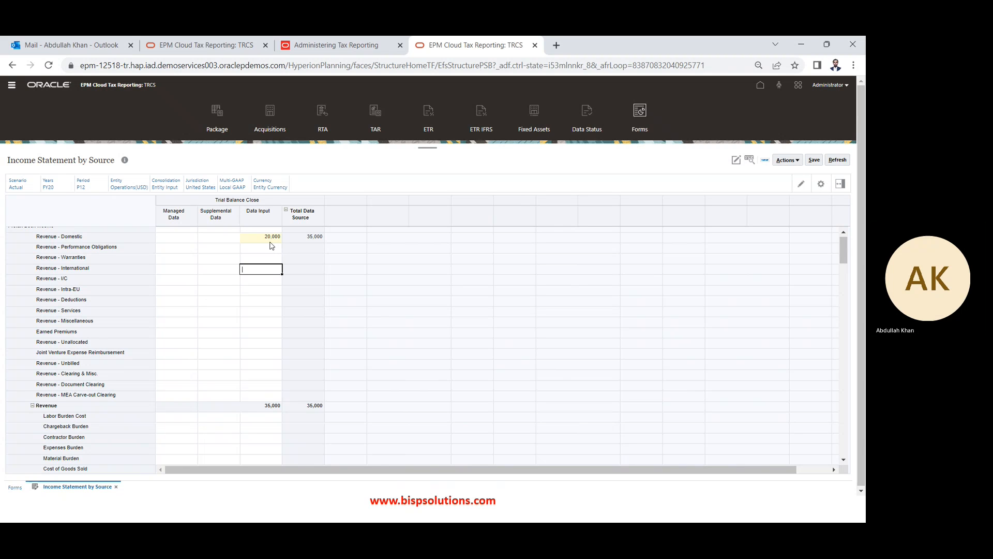
scroll(272, 246, down, 5)
click(272, 246)
key(Up)
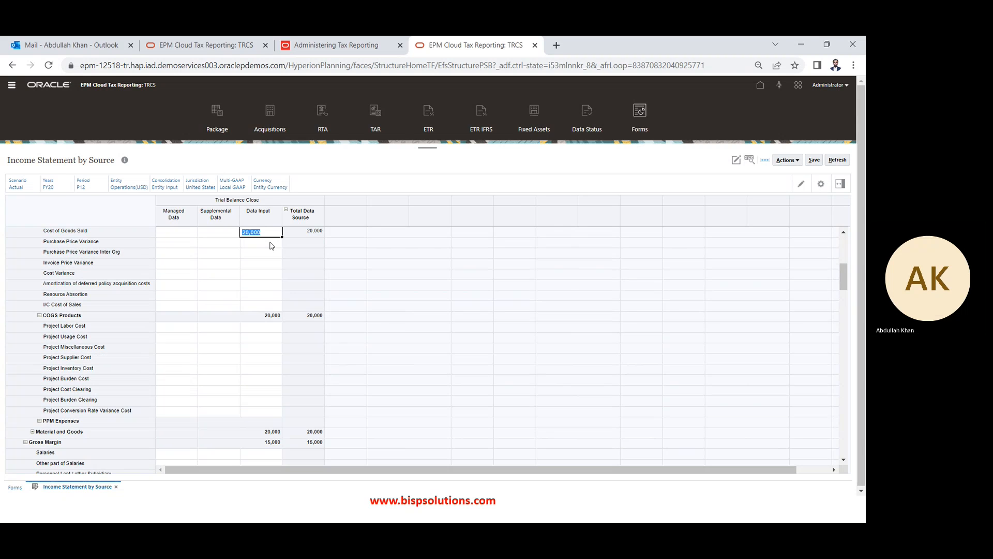
text(10000)
key(Return)
Set the Project Labor Cost Data Input amount to 5,000 and save the form
key(Down)
key(Down)
key(Down)
key(Down)
key(Down)
key(Down)
key(Down)
key(Down)
key(Down)
key(Down)
key(Down)
key(Down)
key(Up)
key(Up)
key(Up)
key(Up)
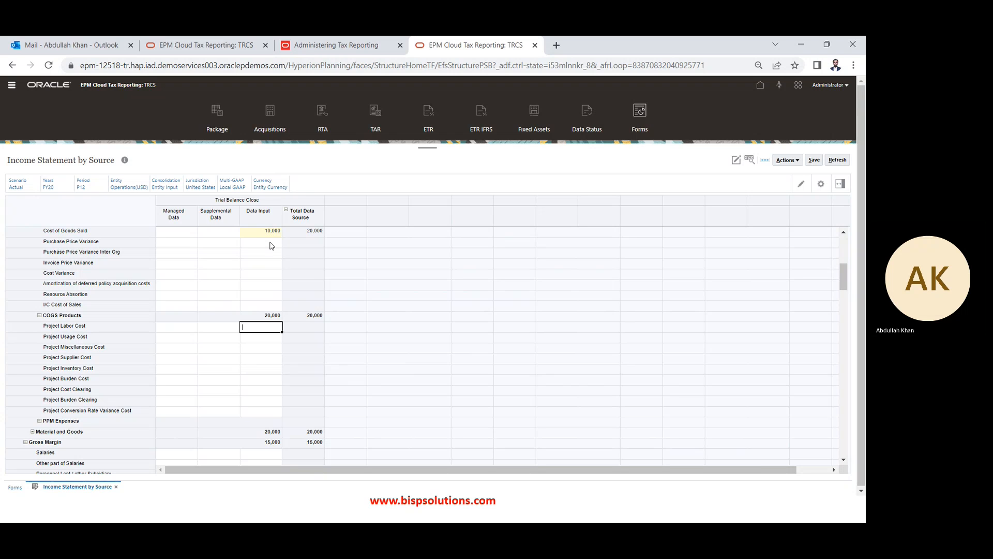
text(5,000)
key(Return)
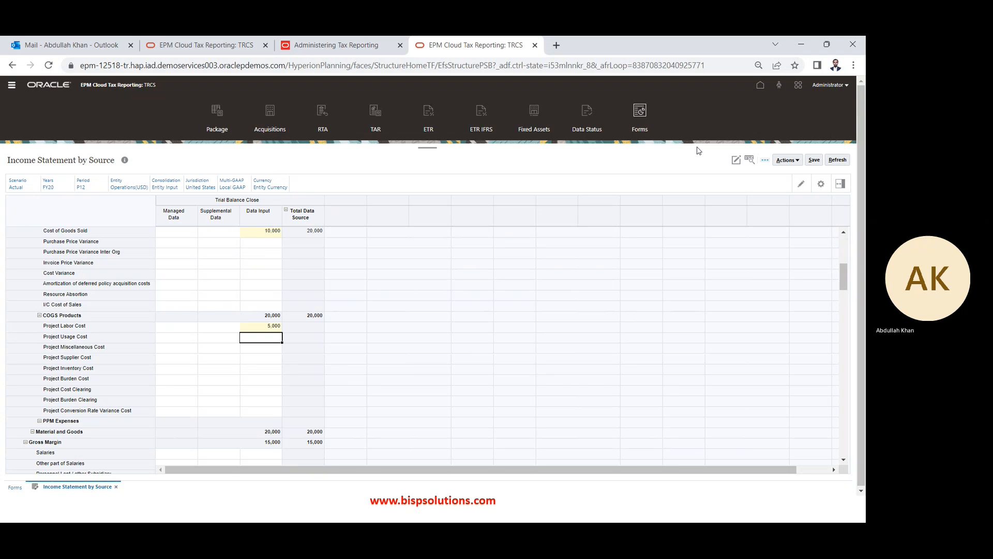
click(818, 160)
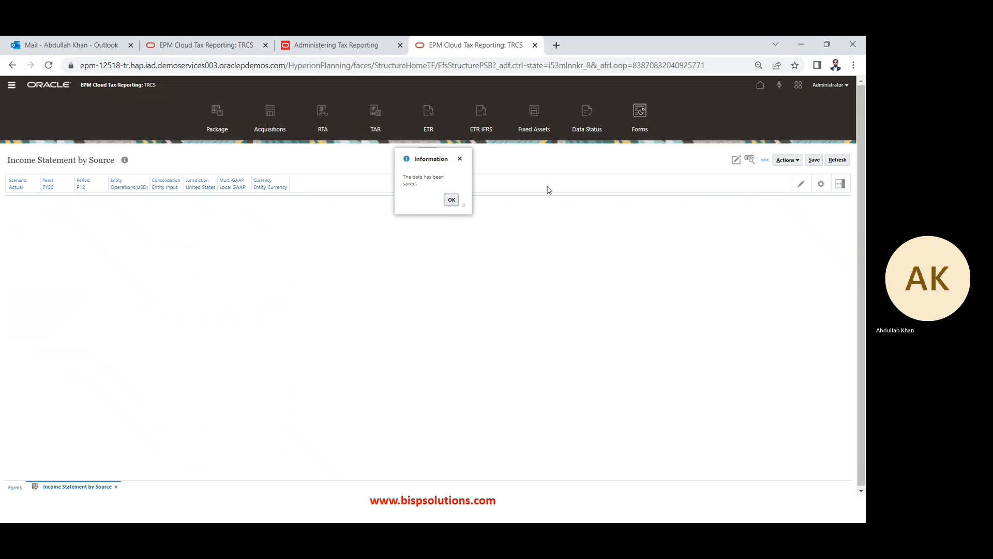
click(452, 200)
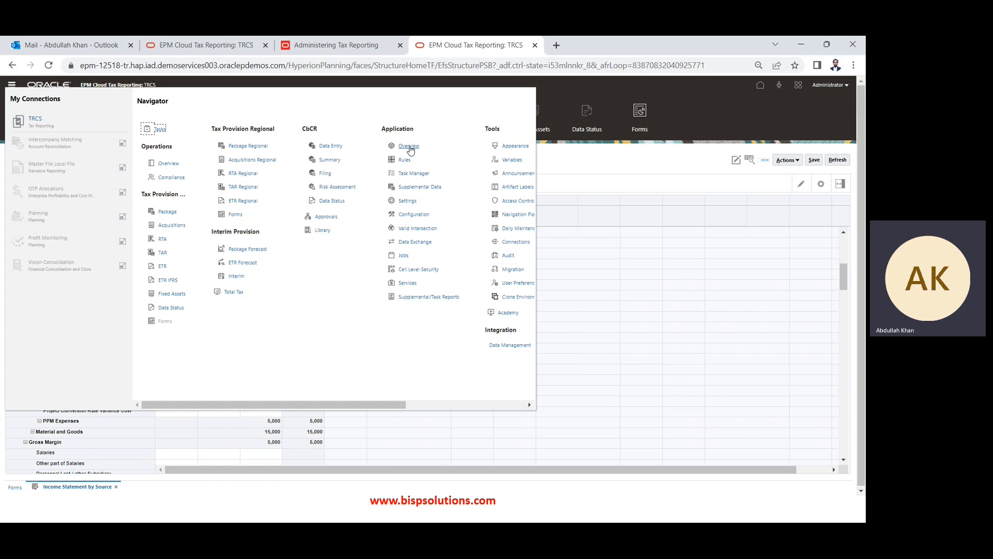
Open the Application overview and create a new data import
click(410, 148)
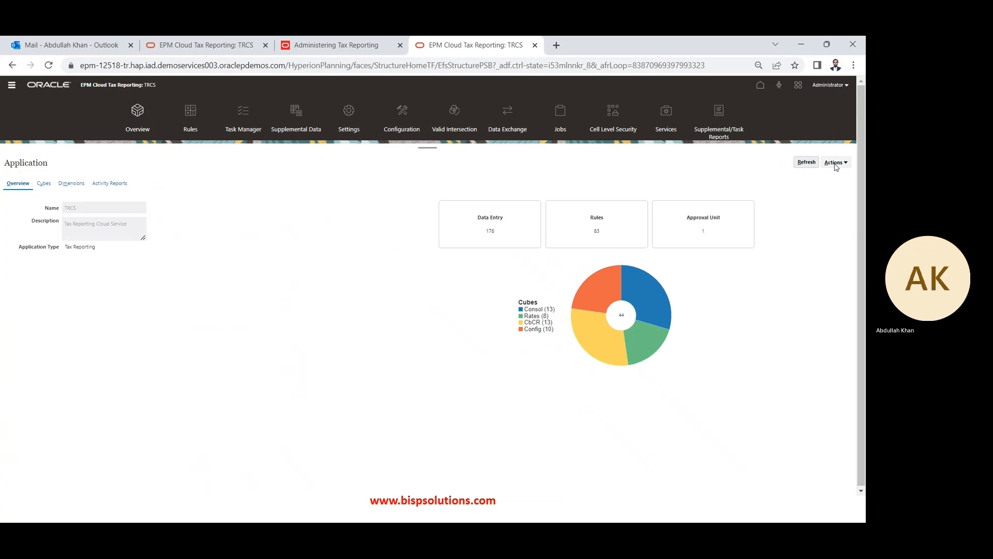
click(835, 164)
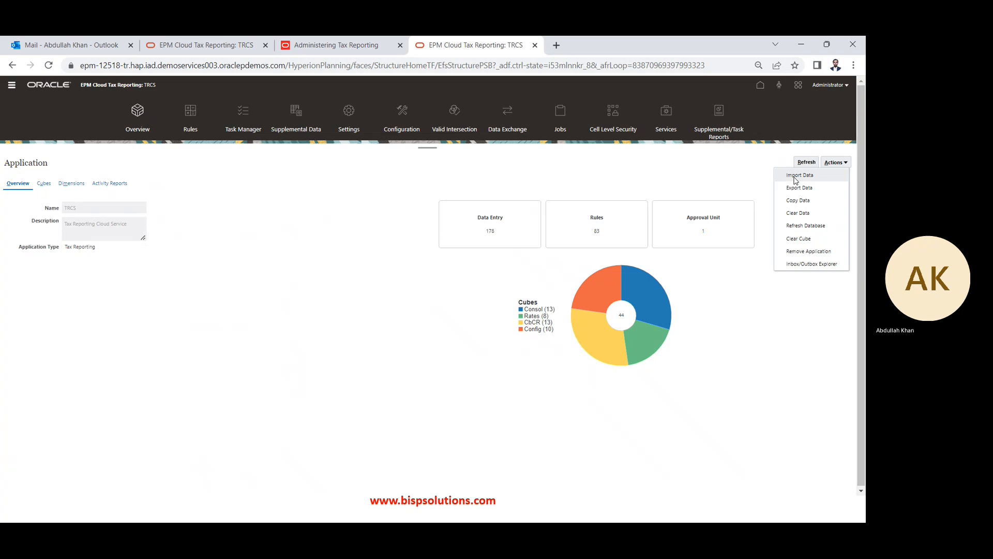
click(795, 177)
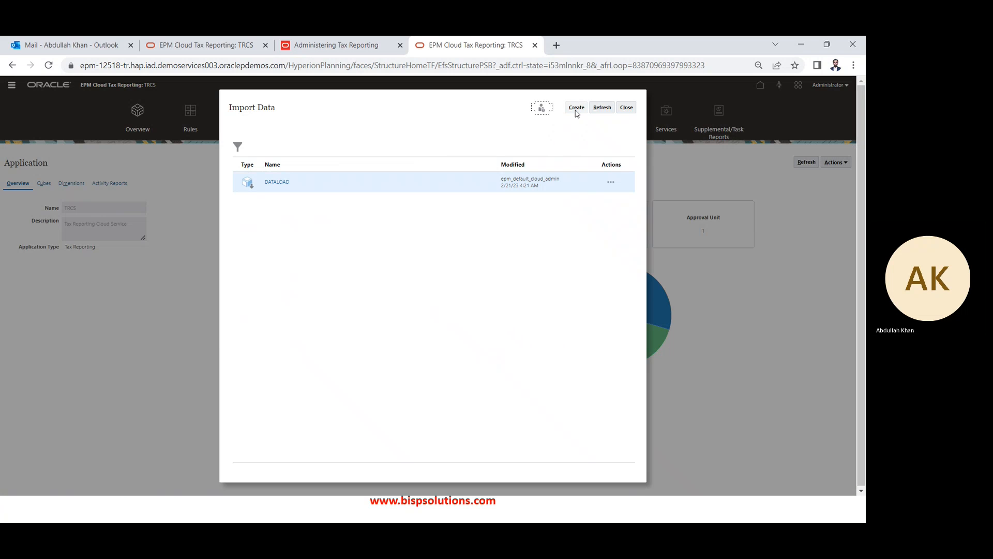
click(577, 111)
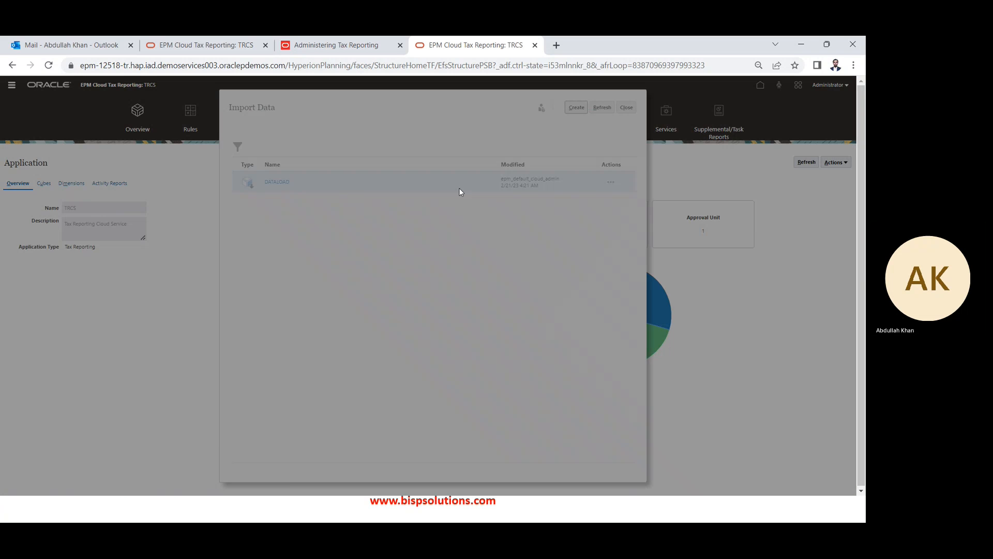
Keep the Merge import mode, set the accumulation type to Within File, and choose DATALOADLE101.csv as the source file
click(365, 252)
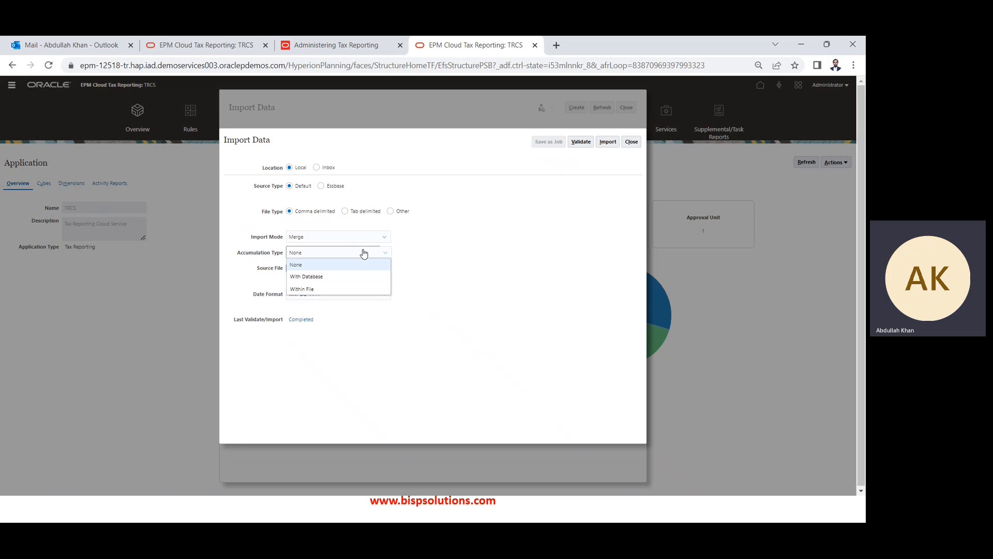
click(317, 286)
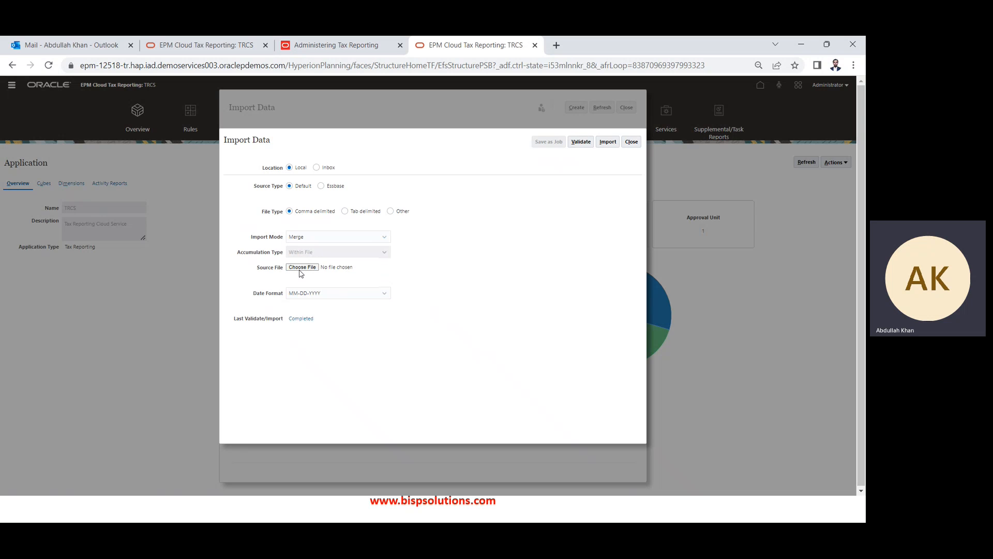
click(302, 267)
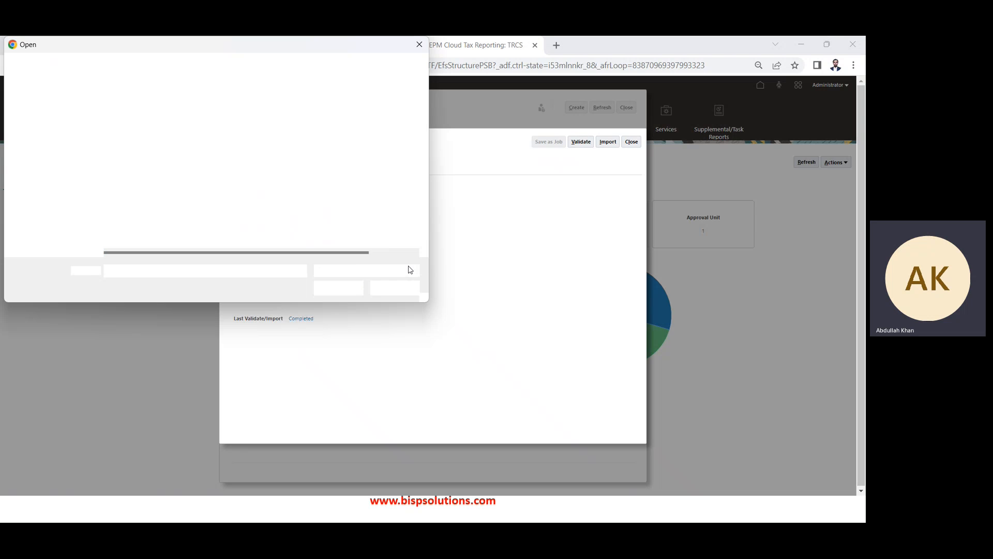
double_click(209, 205)
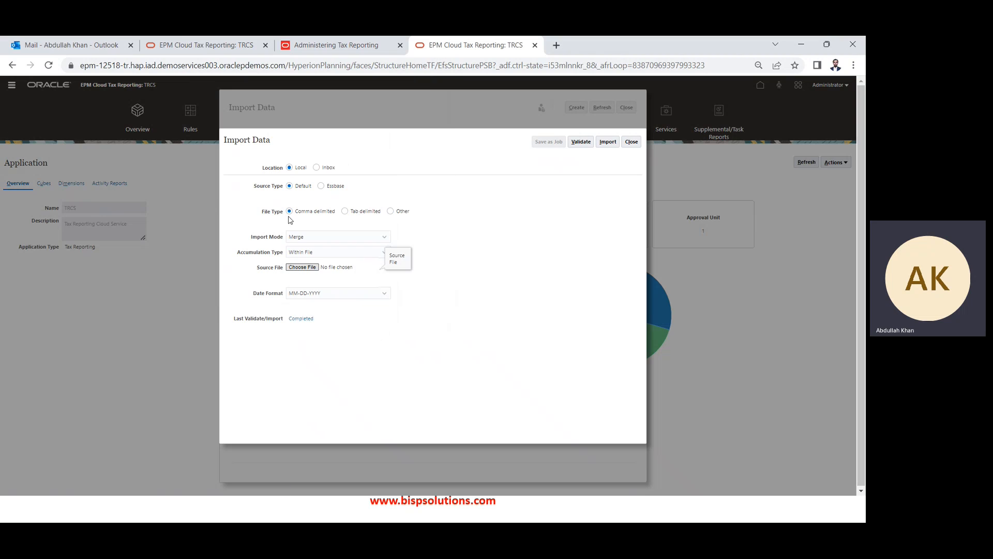
Run the Merge, Within File import of DATALOADLE101.csv and close both Import Data windows
click(607, 142)
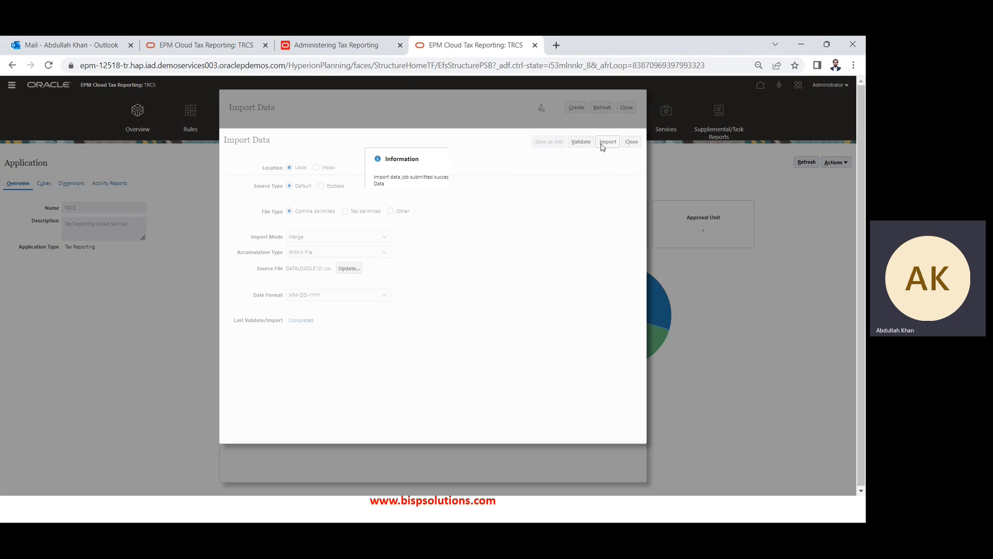
click(481, 200)
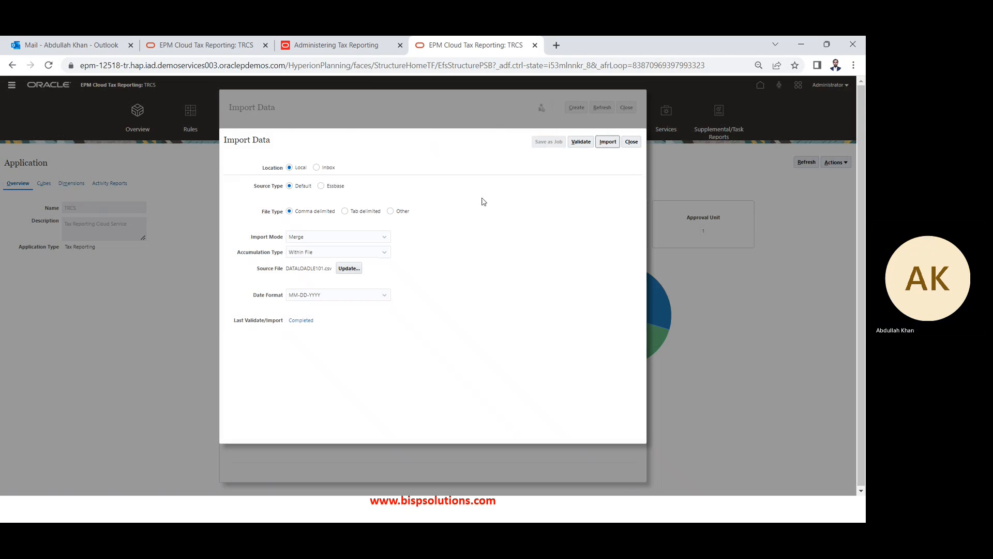
click(631, 142)
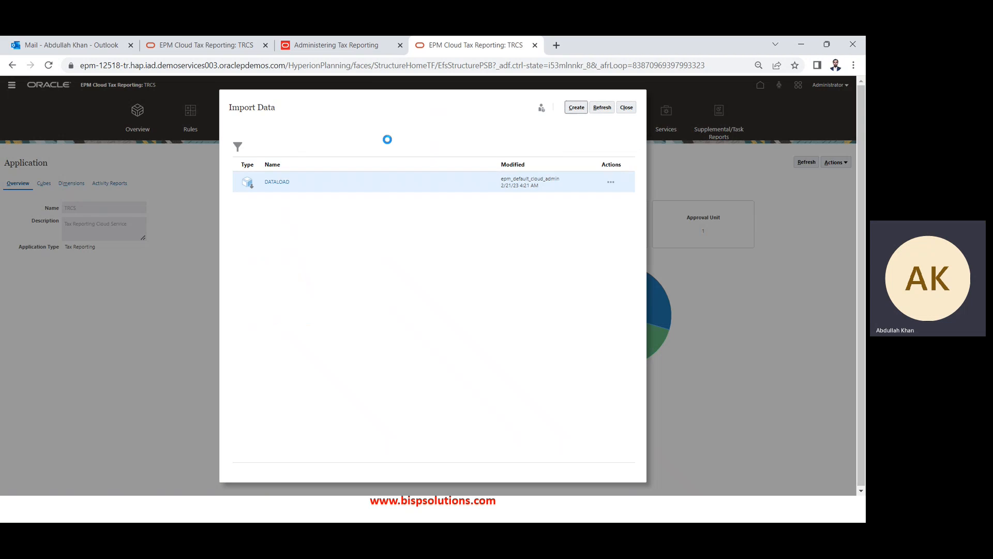
click(627, 108)
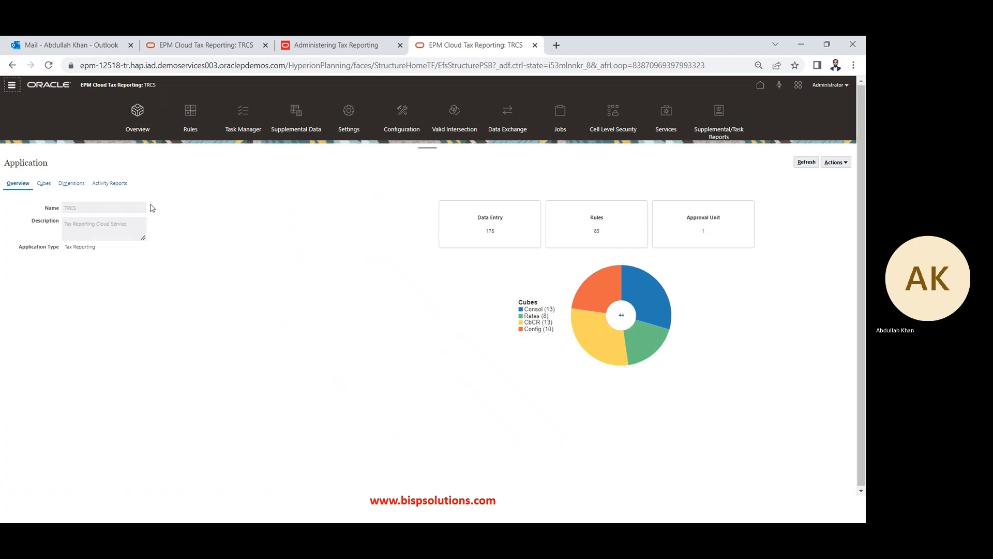
Open the Income Statement by Source form and check the Data Input amount for Revenue - Domestic
click(165, 321)
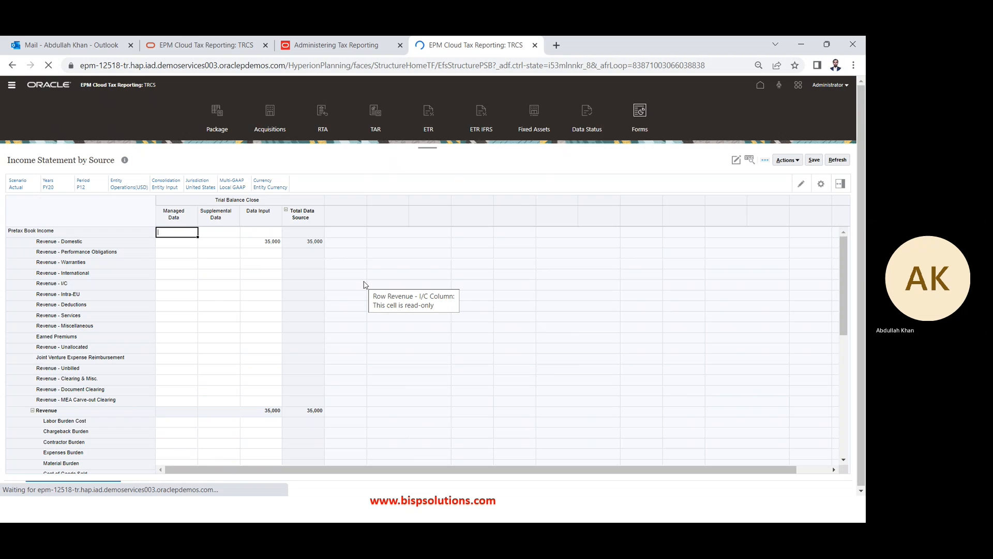
click(269, 245)
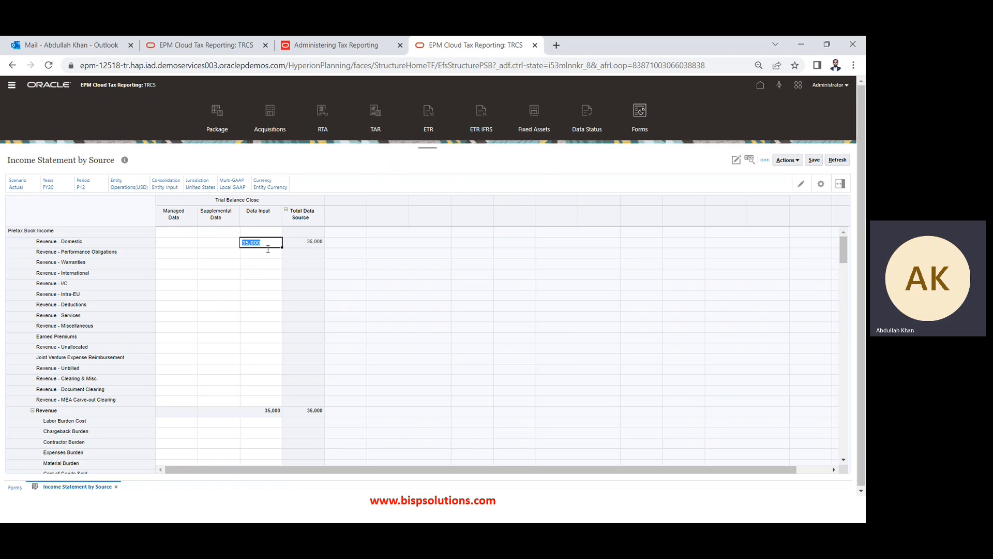
click(261, 272)
key(Up)
key(Up)
key(Up)
Switch to the DATALOADLE101 workbook in Excel and select both account 51100 amounts to check their sum
key(alt+Tab)
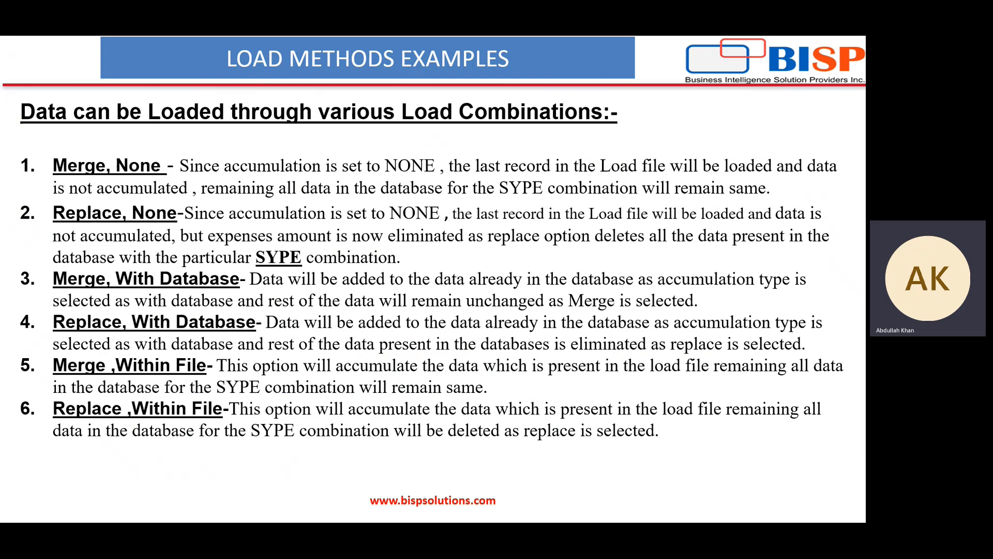
key(alt+Tab)
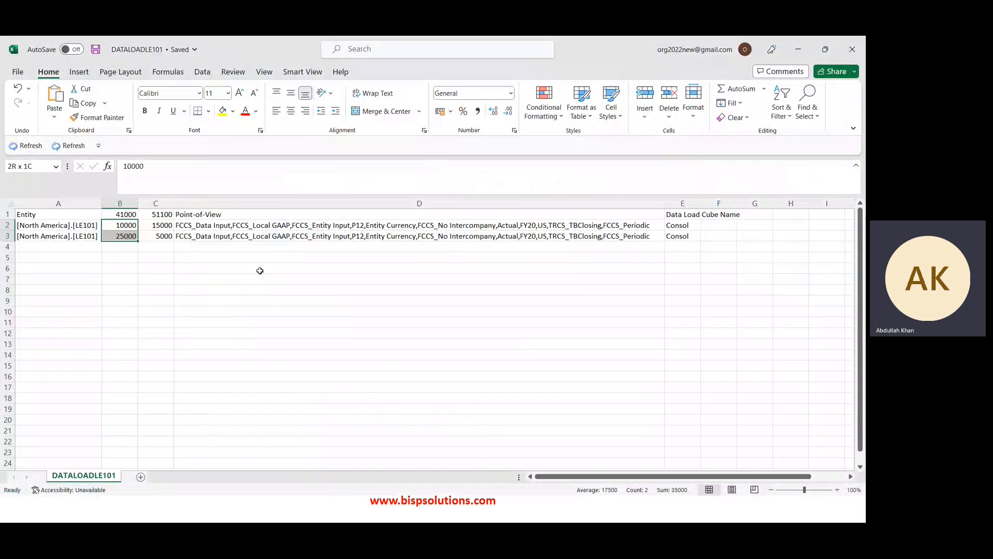
key(Right)
key(shift+Down)
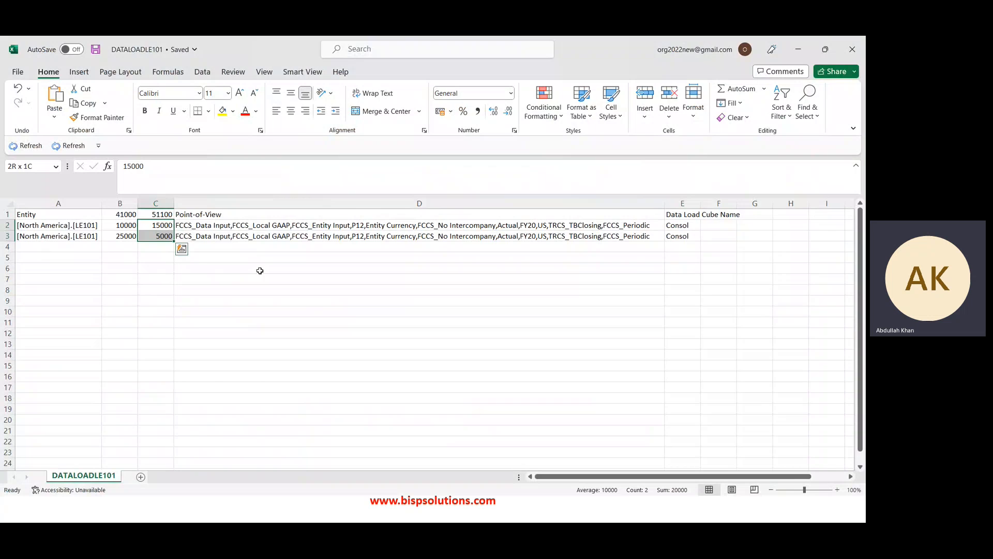
Return to the Income Statement by Source form in the browser and check the Cost of Goods Sold Data Input amount
key(alt+Tab)
key(Down)
key(Down)
key(Down)
key(Down)
key(Down)
key(Down)
key(Down)
key(Down)
key(Down)
key(Down)
key(Down)
key(Down)
key(Down)
key(Down)
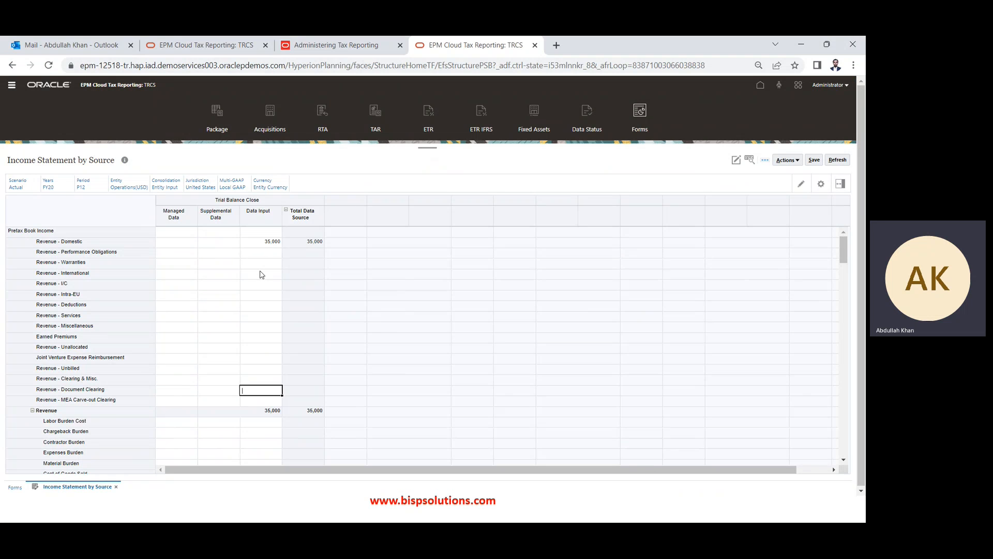
key(Down)
key(Down)
key(Down)
key(Down)
key(Down)
key(Down)
key(Down)
key(Down)
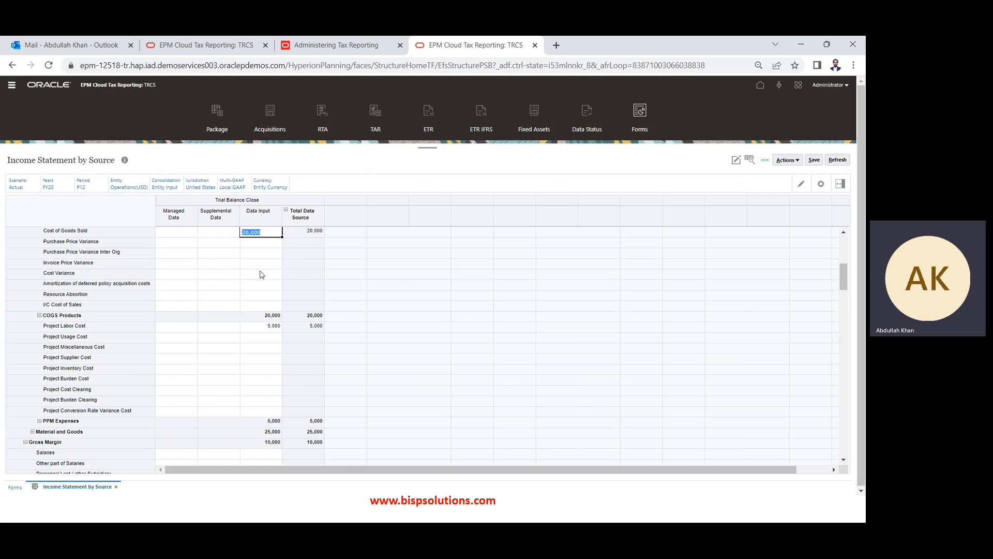
Check the Project Labor Cost Data Input amount in the same form
key(Down)
key(Down)
key(Down)
key(Down)
key(Down)
key(Down)
key(Down)
key(Down)
key(Down)
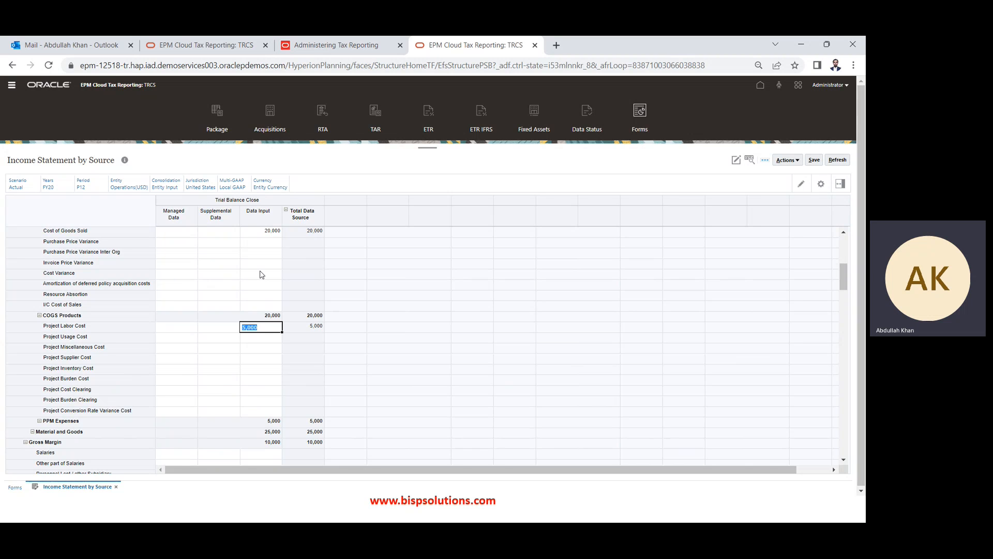
click(260, 263)
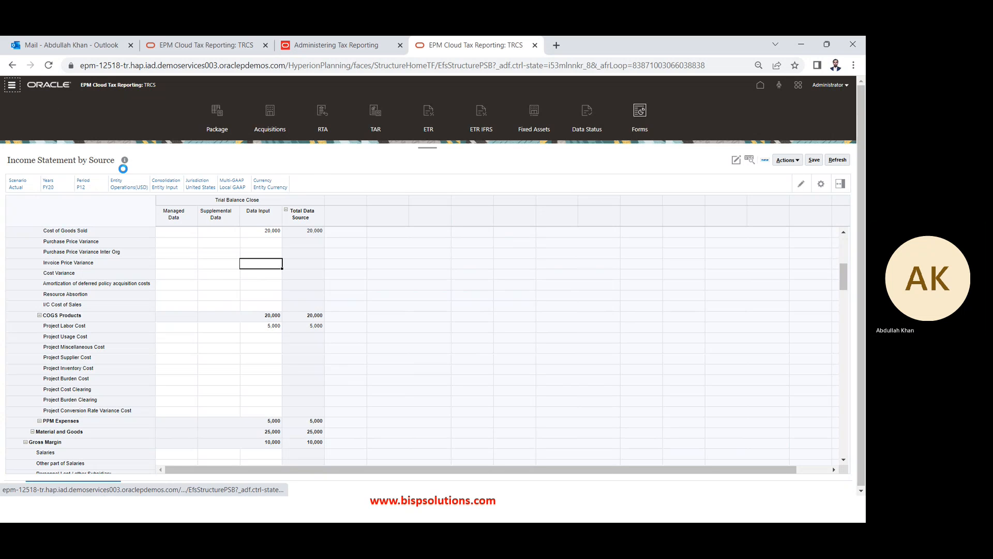
click(11, 84)
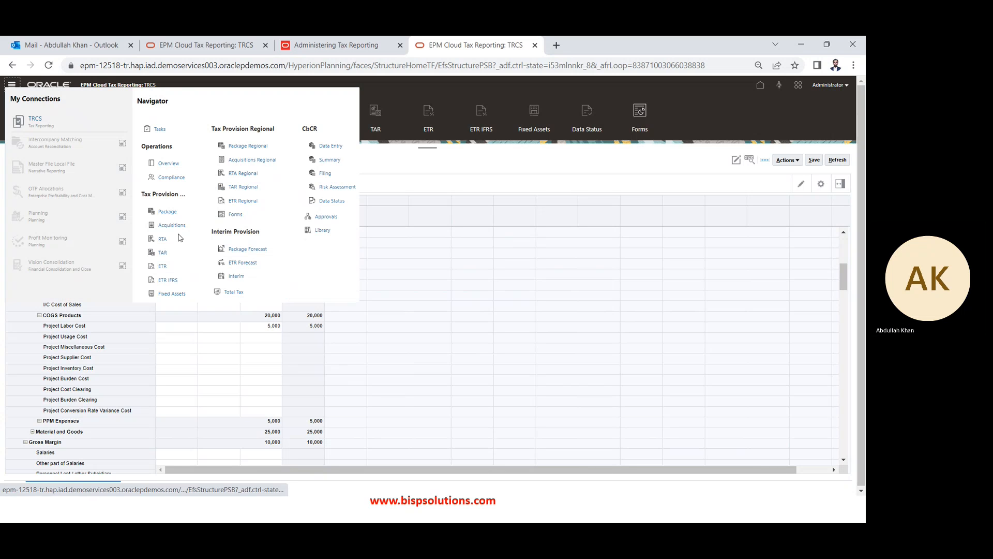
click(599, 253)
Set the Cost of Goods Sold Data Input amount to 10000
click(260, 274)
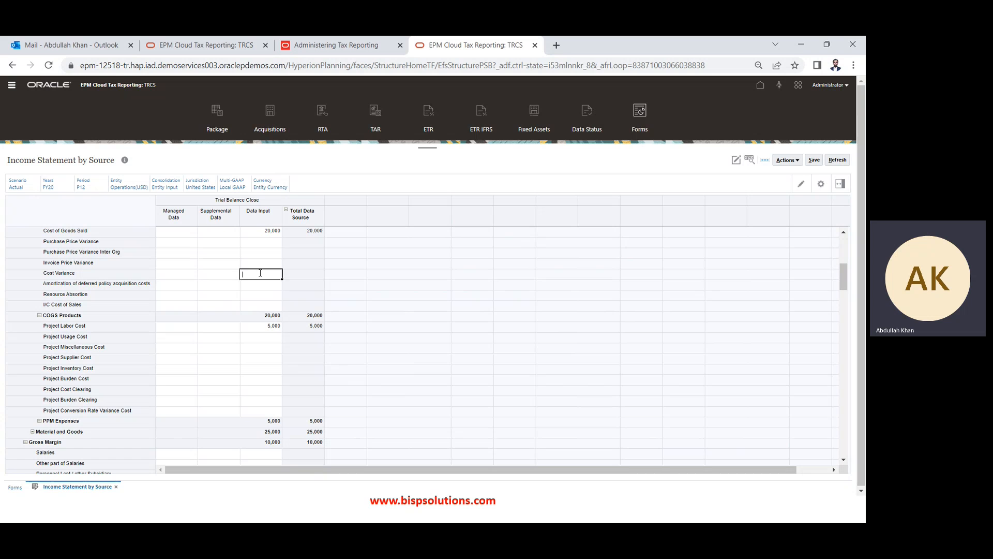
key(Up)
key(Up)
key(Up)
key(Up)
text(10000)
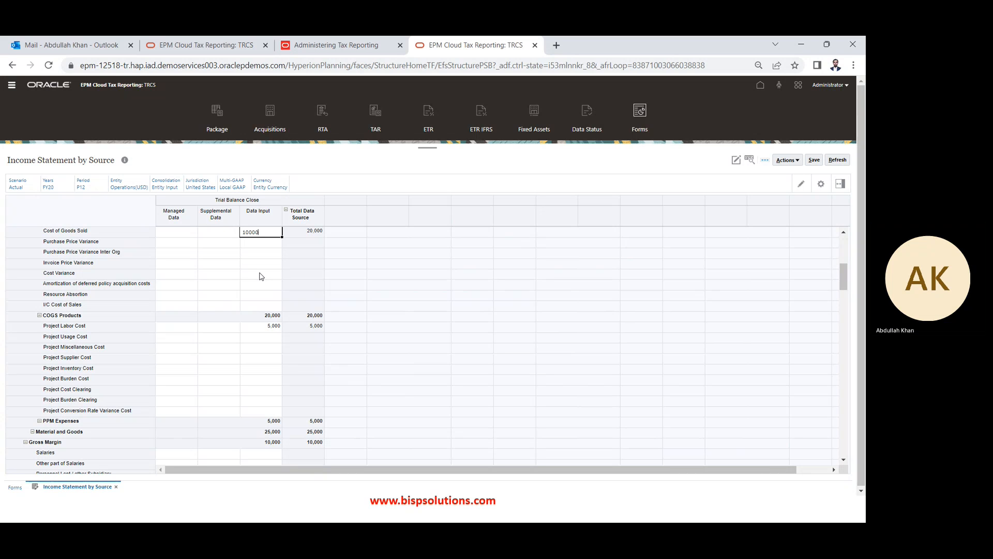
Restore the original Data Input amount for Revenue - Domestic
key(Up)
key(Up)
key(Up)
key(Up)
key(Up)
key(Up)
key(Up)
key(Up)
key(Up)
key(Up)
key(Up)
key(Up)
key(Up)
key(Up)
key(Up)
key(Up)
key(Up)
key(Up)
key(Up)
key(Up)
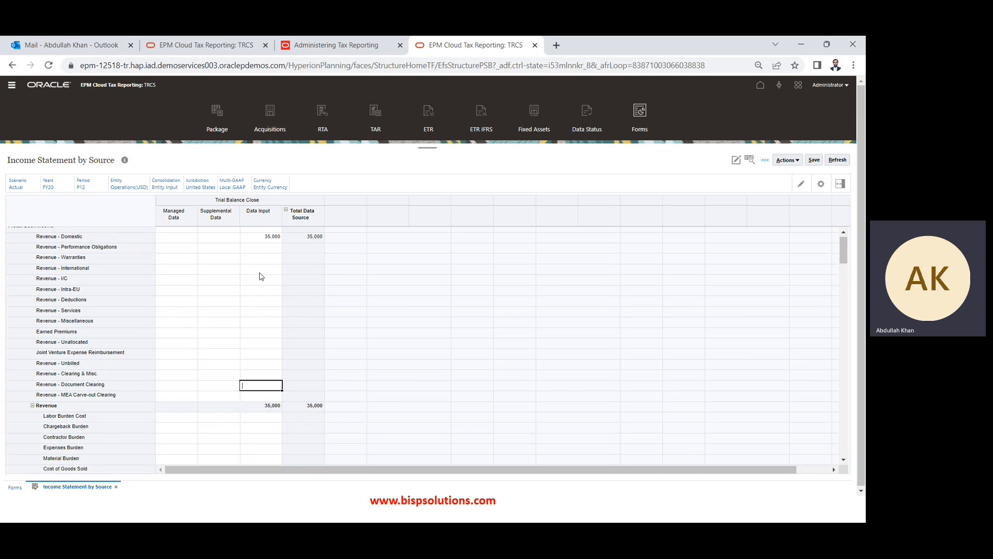
key(Up)
key(Up)
text(20,00)
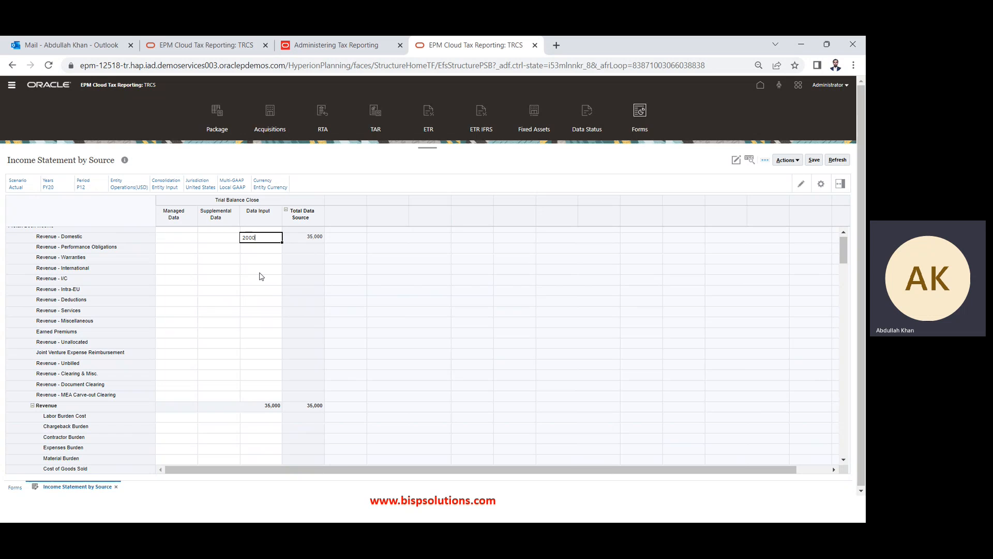
Enter 20000 for Revenue - Domestic in the Data Input column of the Income Statement by Source form and save the form
text(0)
key(Down)
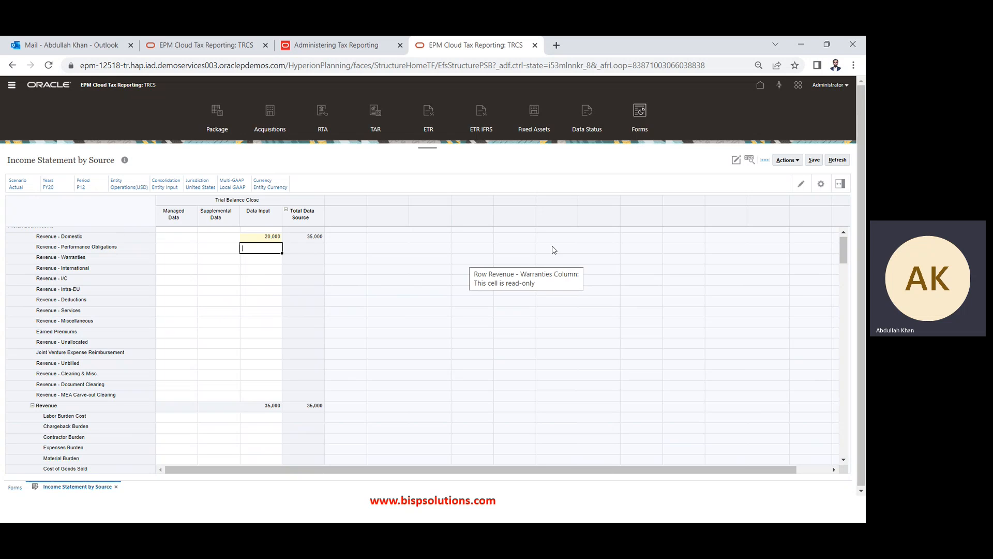
click(817, 162)
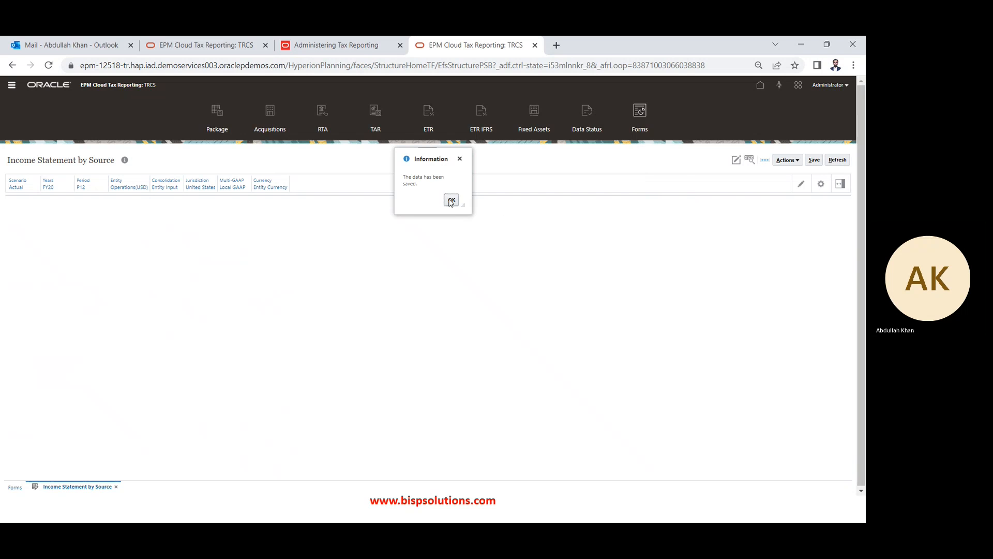
key(alt+Tab)
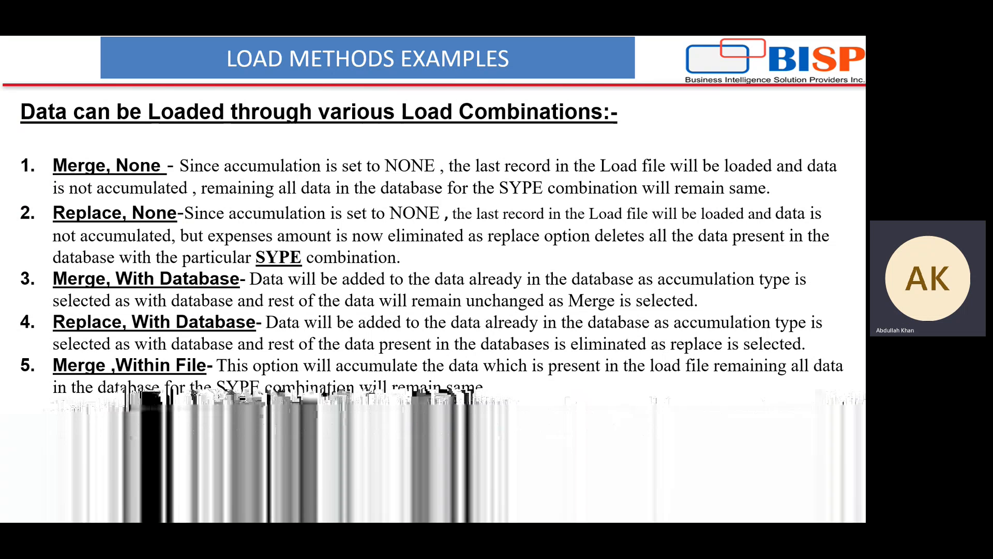
key(alt+Tab)
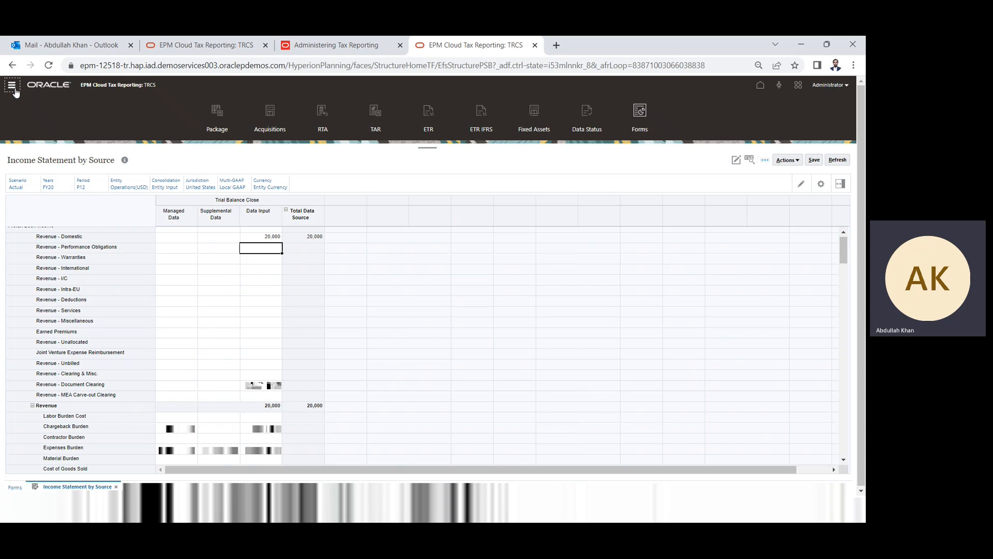
Set up a data import from the application overview with import mode Replace and accumulation type Within File
click(12, 88)
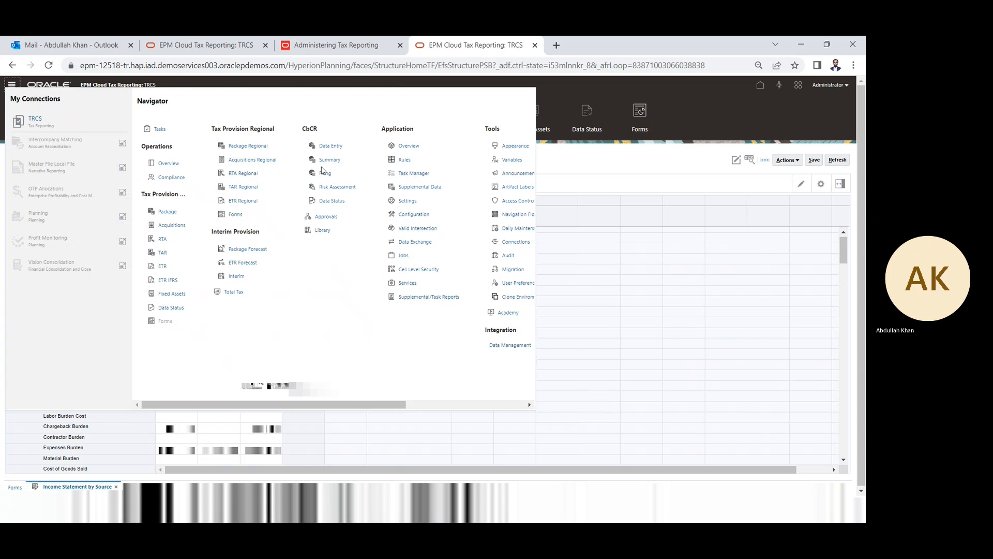
click(410, 146)
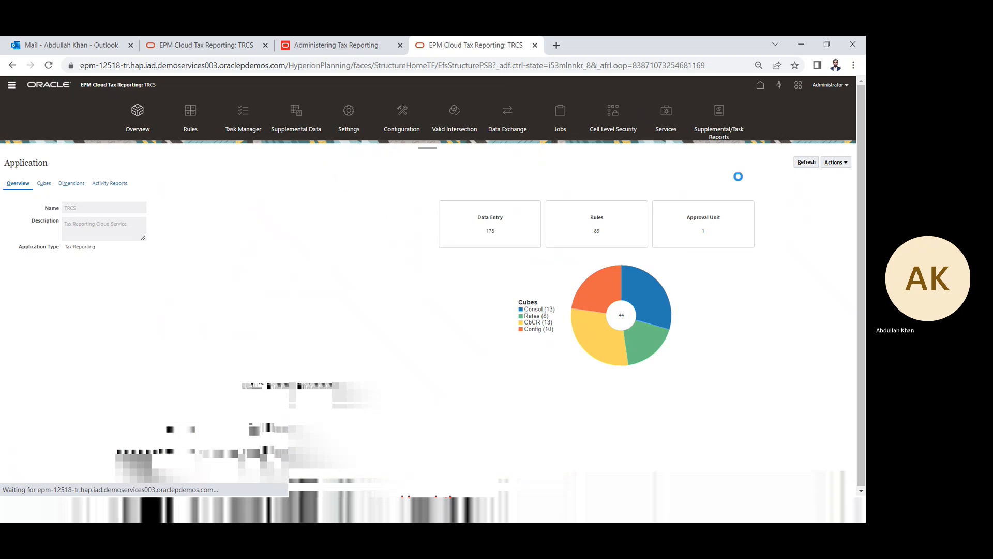
click(848, 162)
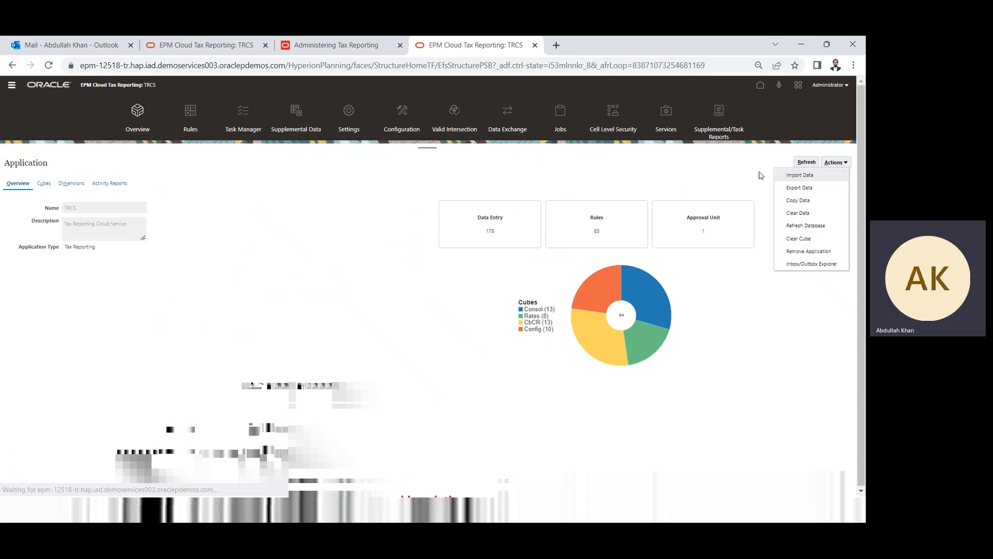
click(795, 174)
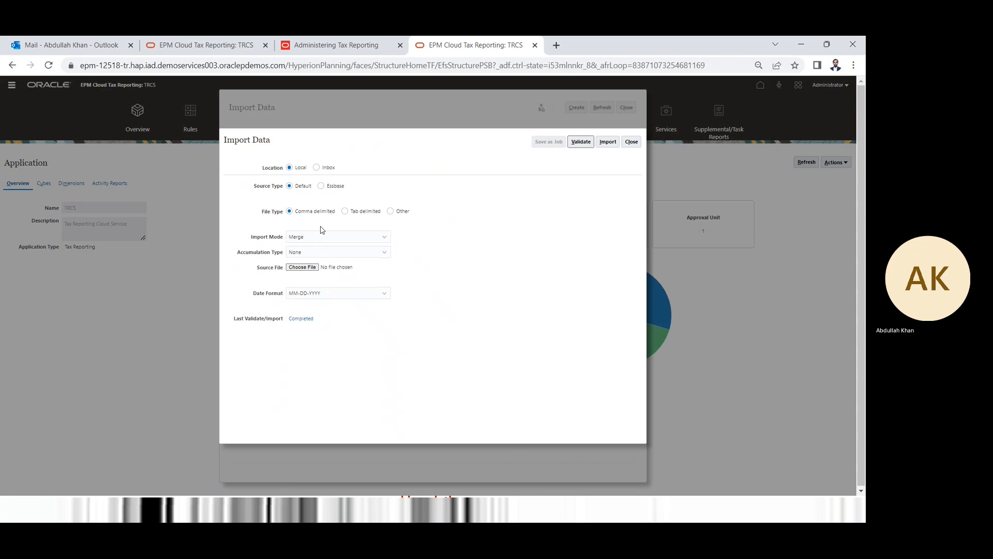
click(322, 237)
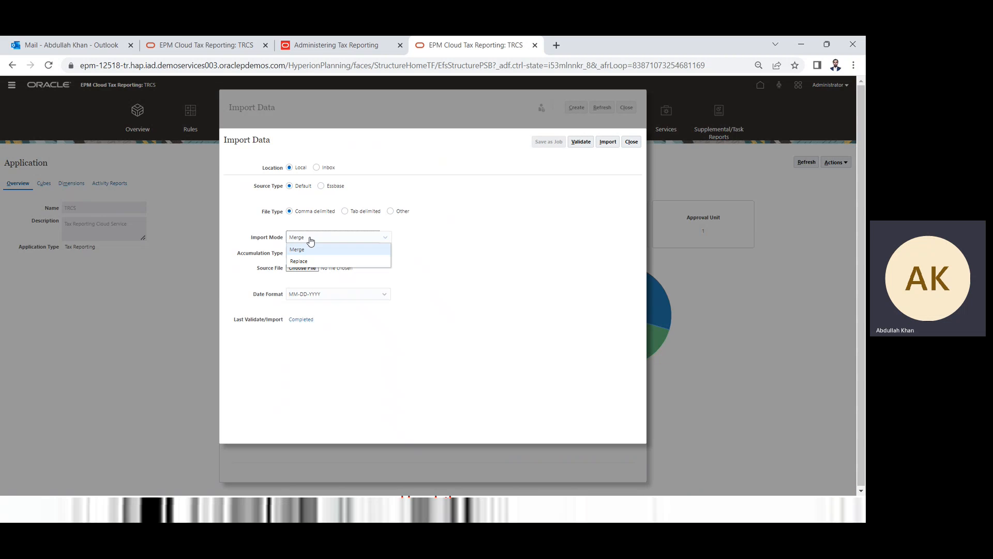
click(303, 259)
click(314, 254)
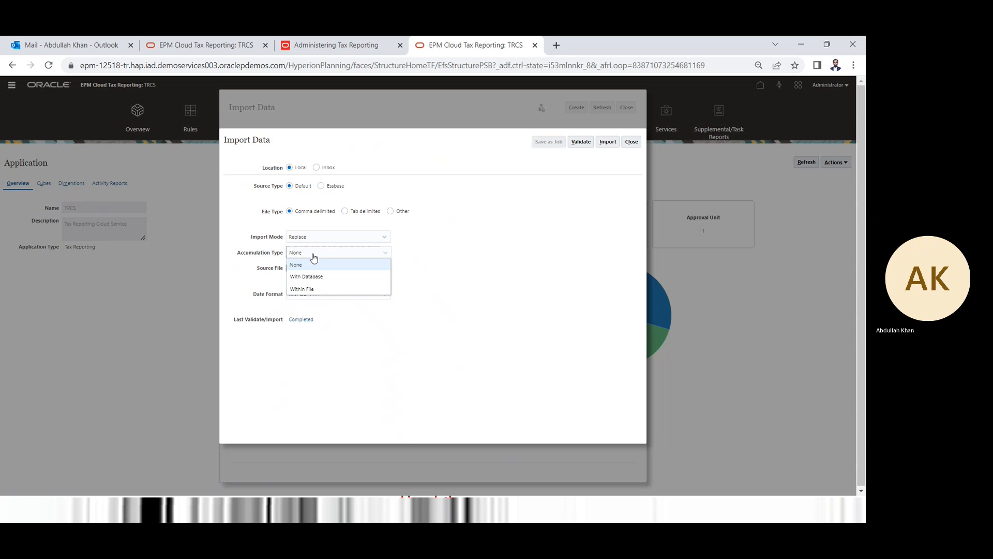
click(305, 288)
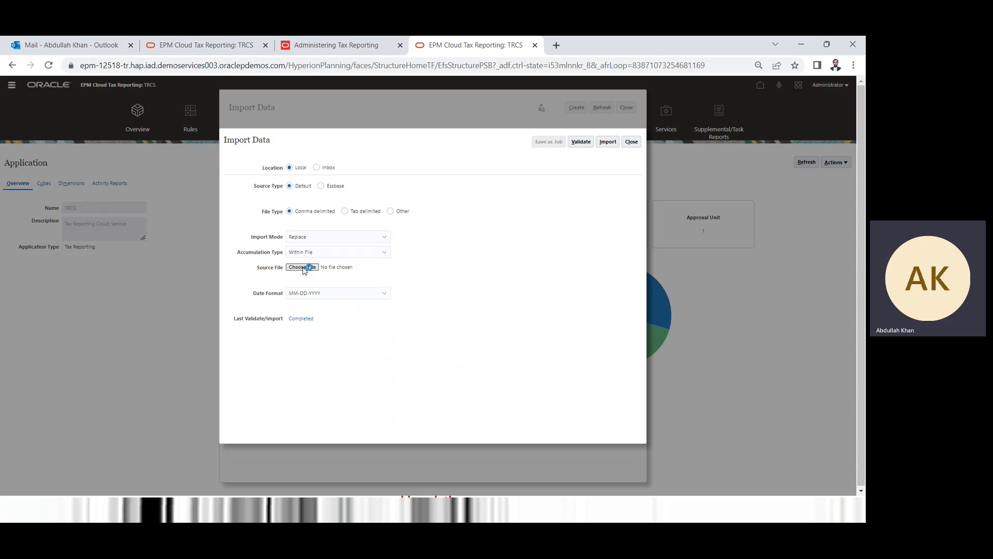
Choose DATALOADLE101.csv as the source file, run the import and close the import windows
click(303, 268)
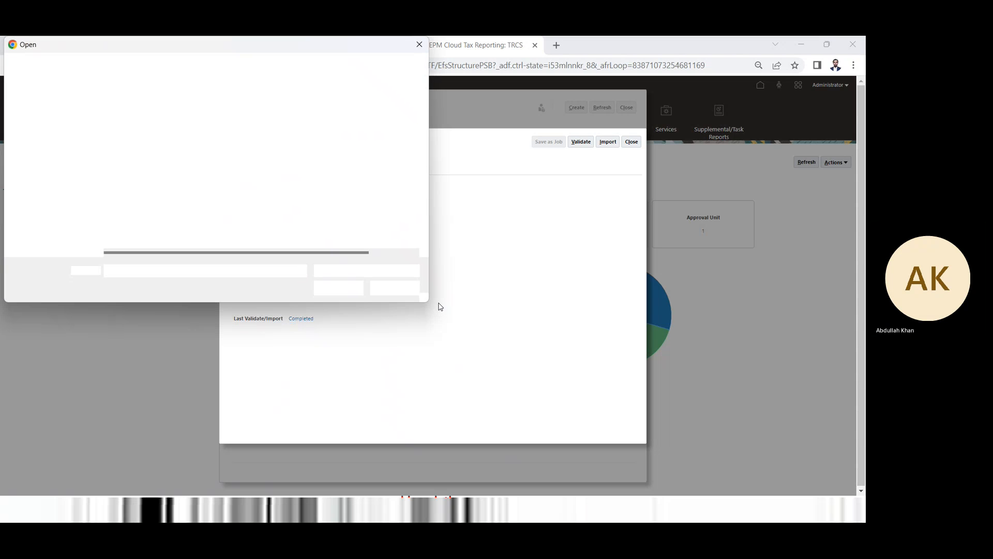
double_click(177, 200)
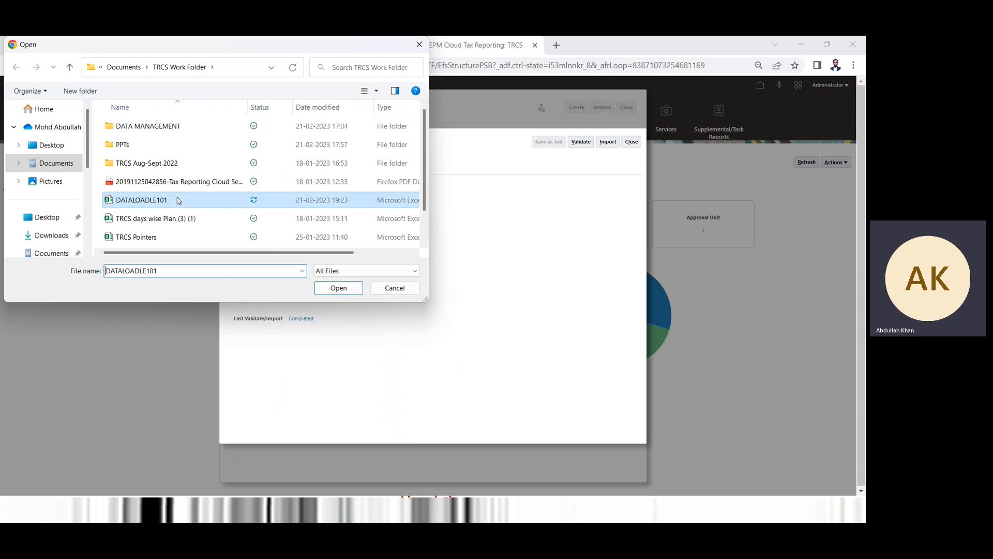
click(604, 143)
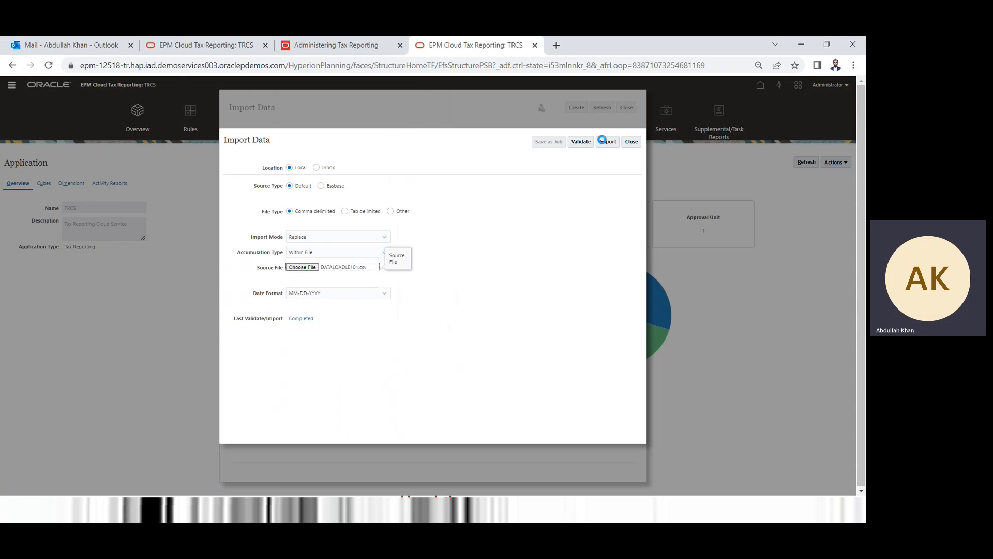
click(603, 143)
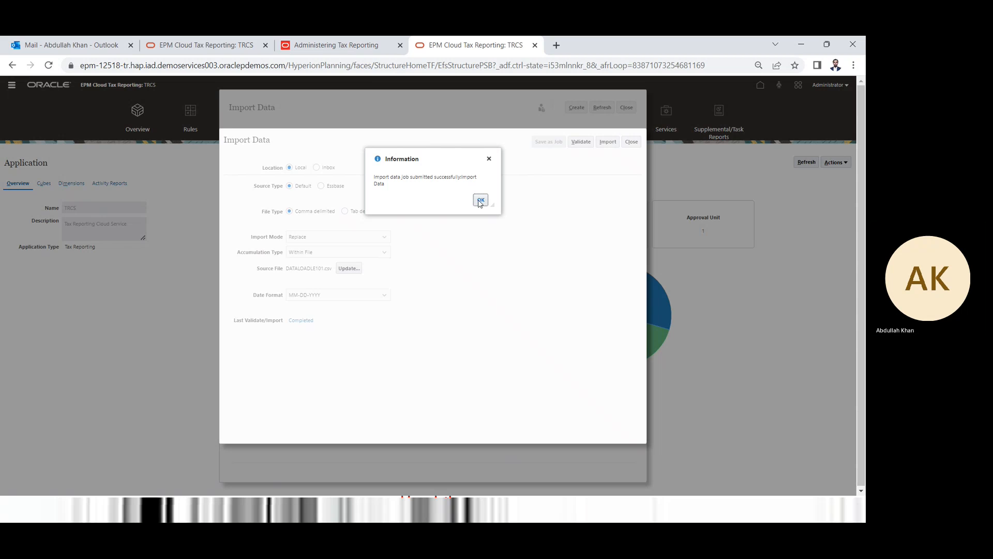
click(480, 202)
click(632, 142)
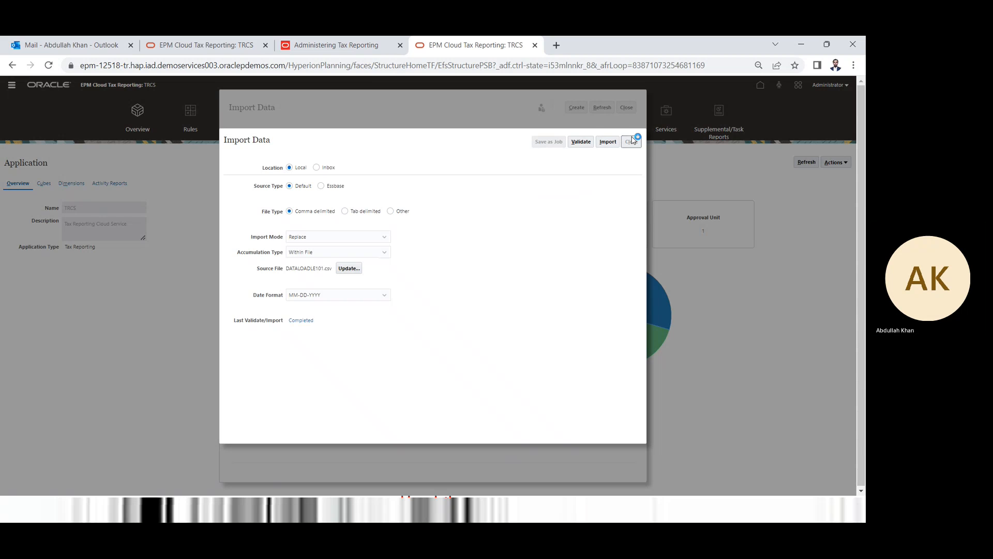
click(626, 107)
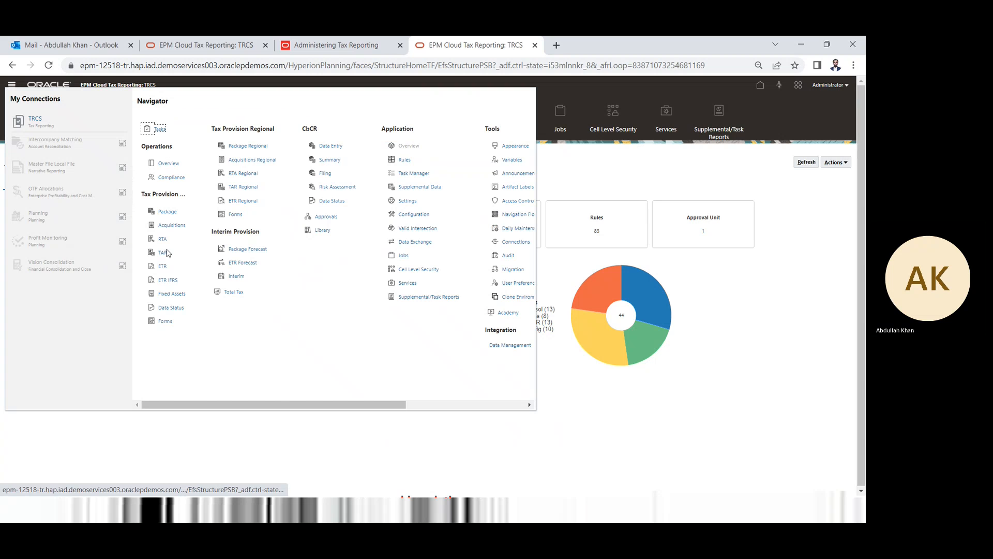
Reopen the Income Statement by Source form and check the Data Input values for revenue and cost of goods sold against the load methods slide
click(163, 322)
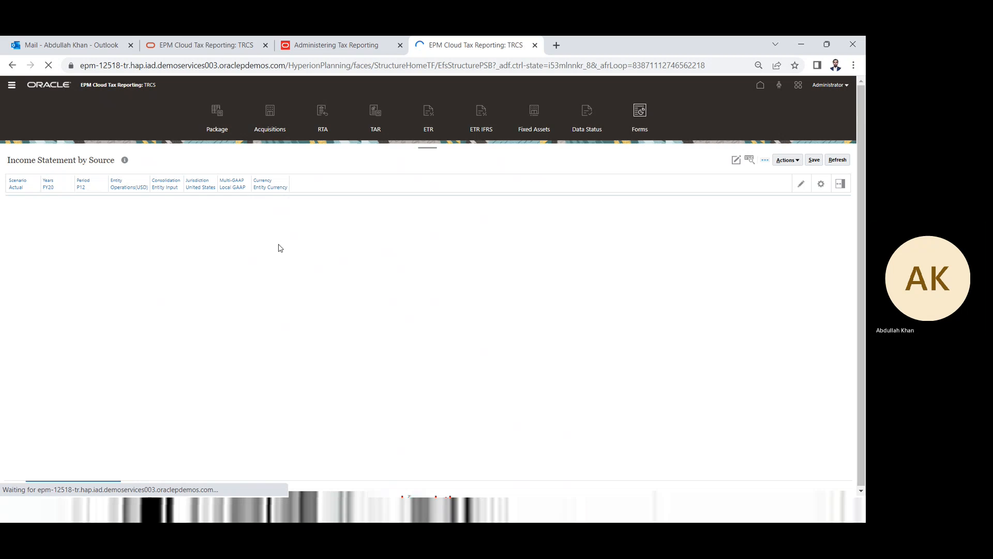
click(278, 243)
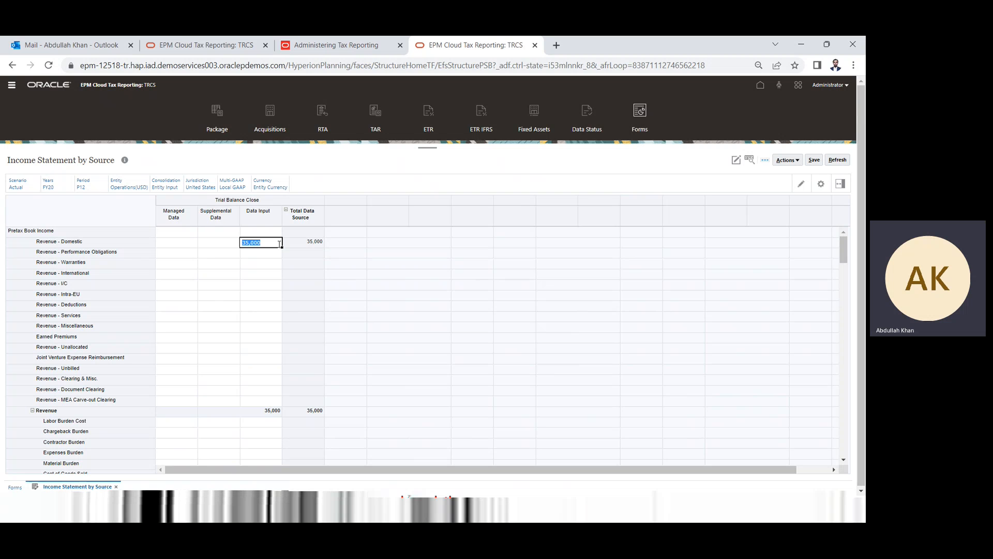
key(Down)
key(Down)
key(Down)
key(Down)
key(Down)
key(Down)
key(Down)
key(Down)
key(Down)
key(Down)
key(Down)
key(Down)
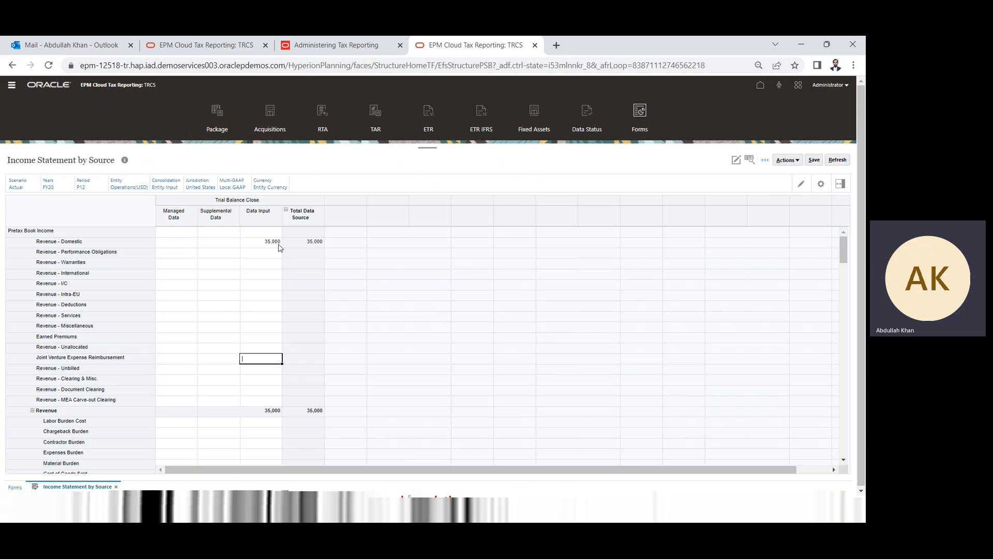
key(Down)
key(Down)
key(Down)
key(Down)
key(Down)
key(Down)
key(Down)
key(Down)
key(Down)
key(Down)
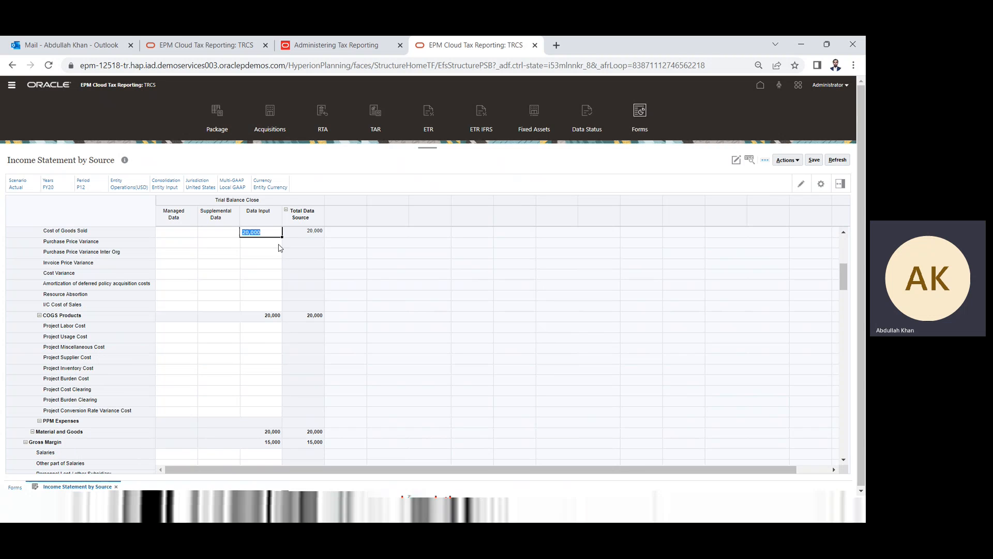
key(Down)
key(Down)
key(Down)
key(Down)
key(Down)
key(Down)
key(Down)
key(Down)
key(Down)
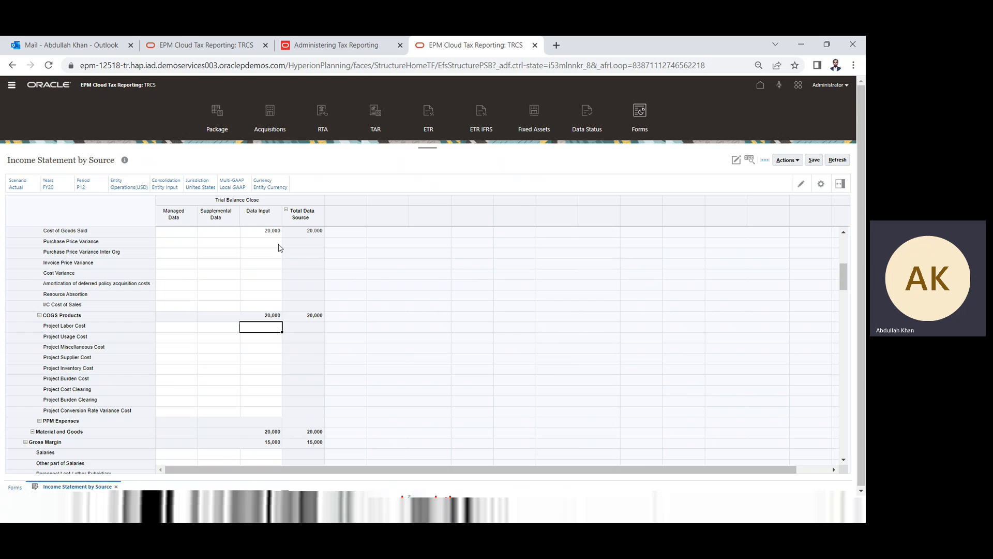
key(alt+Tab)
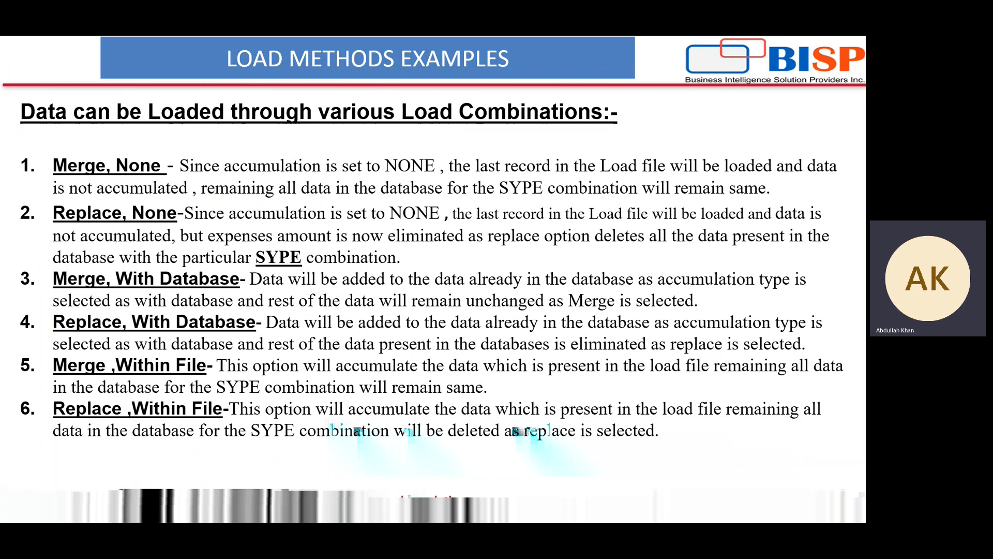
key(alt+Tab)
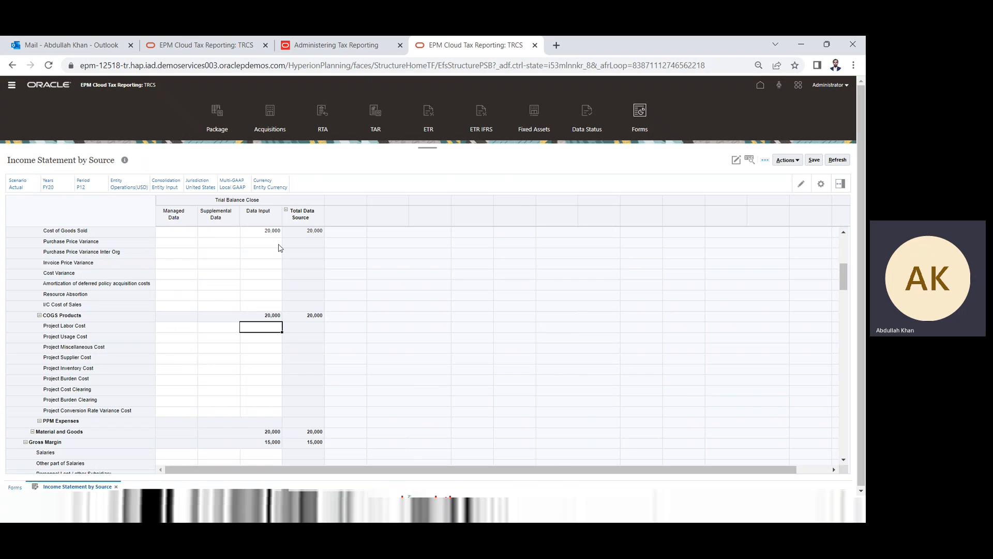
click(273, 243)
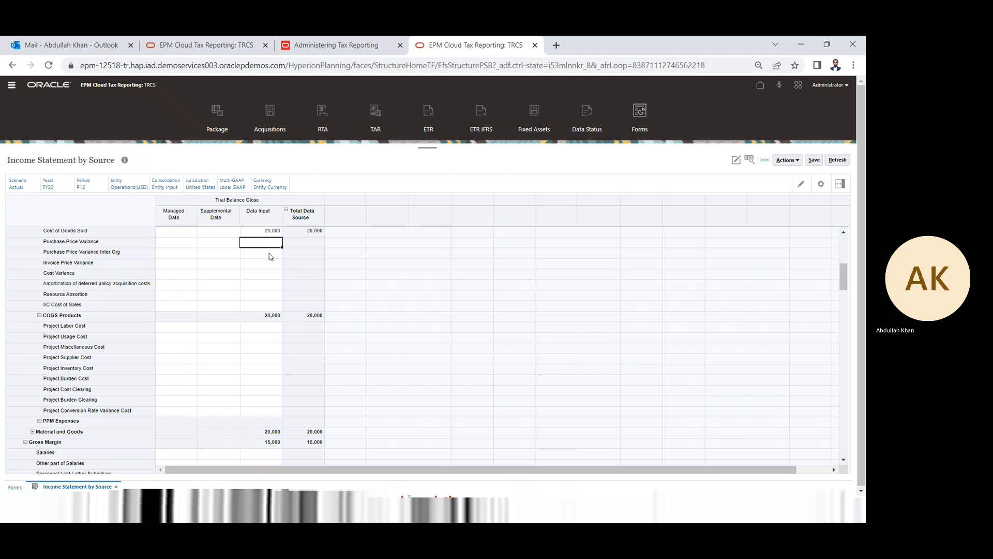
click(268, 256)
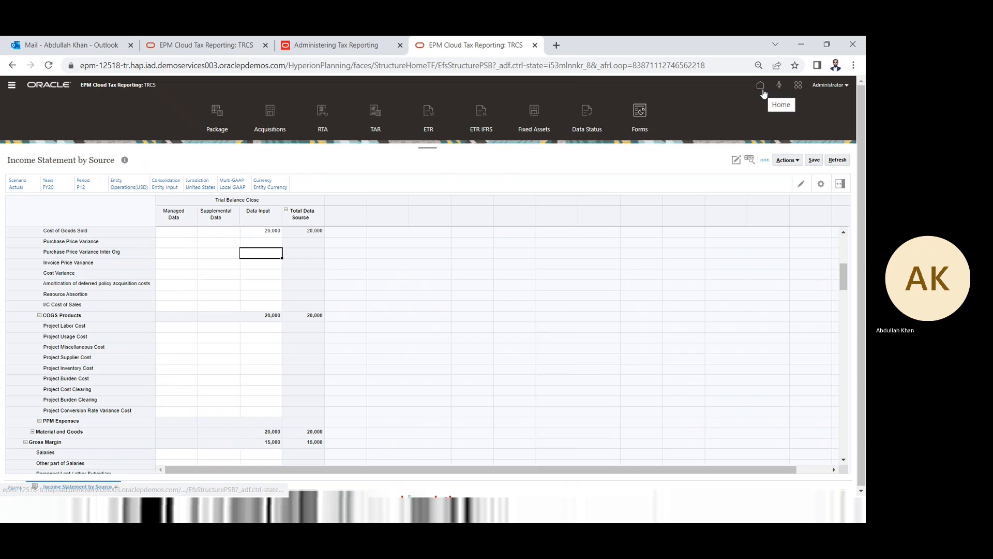
Open the Inbox/Outbox Explorer from the application overview
click(12, 84)
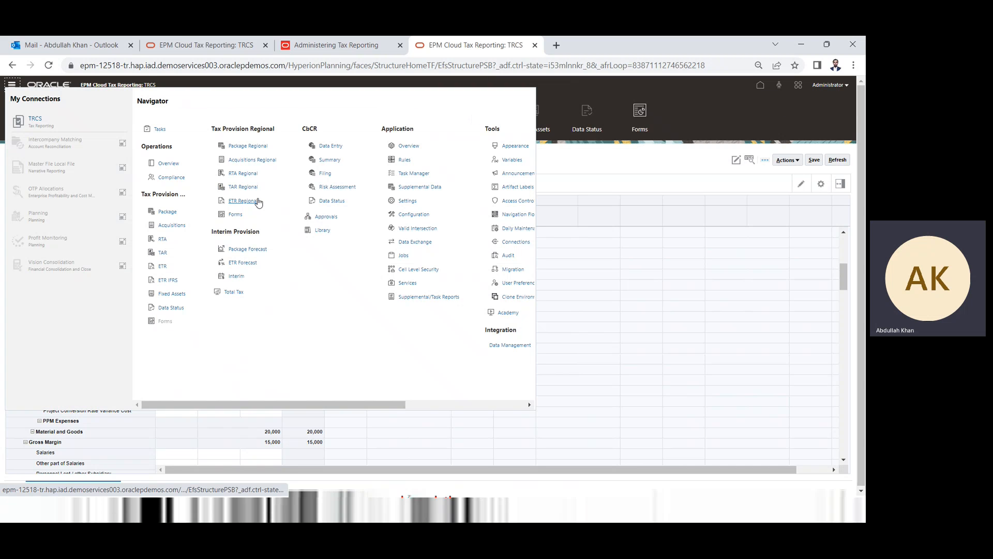
click(413, 146)
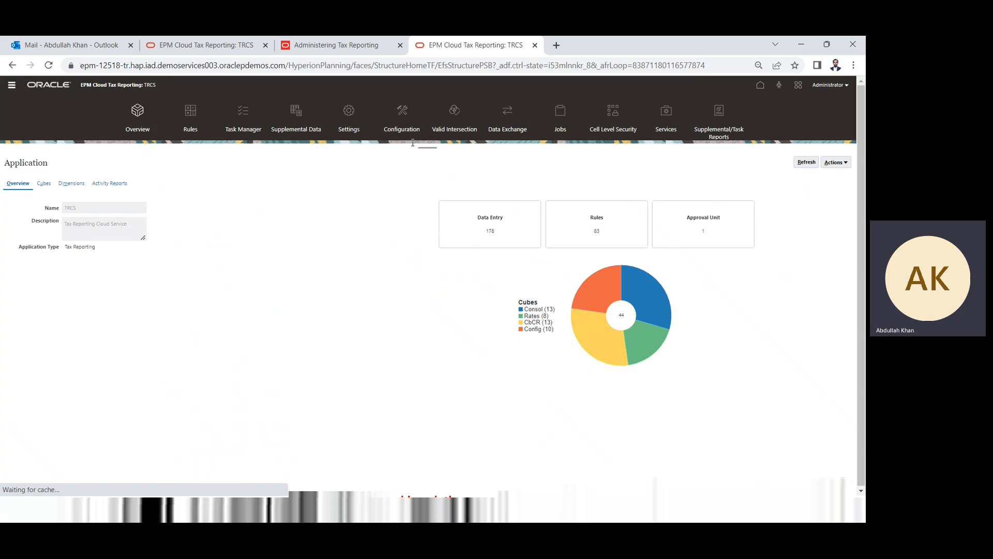
click(833, 163)
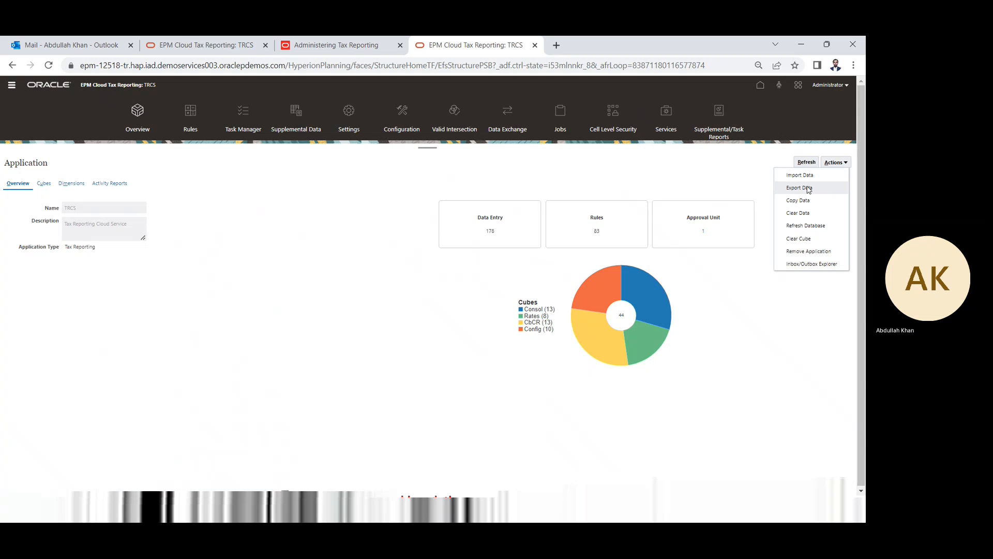
click(808, 266)
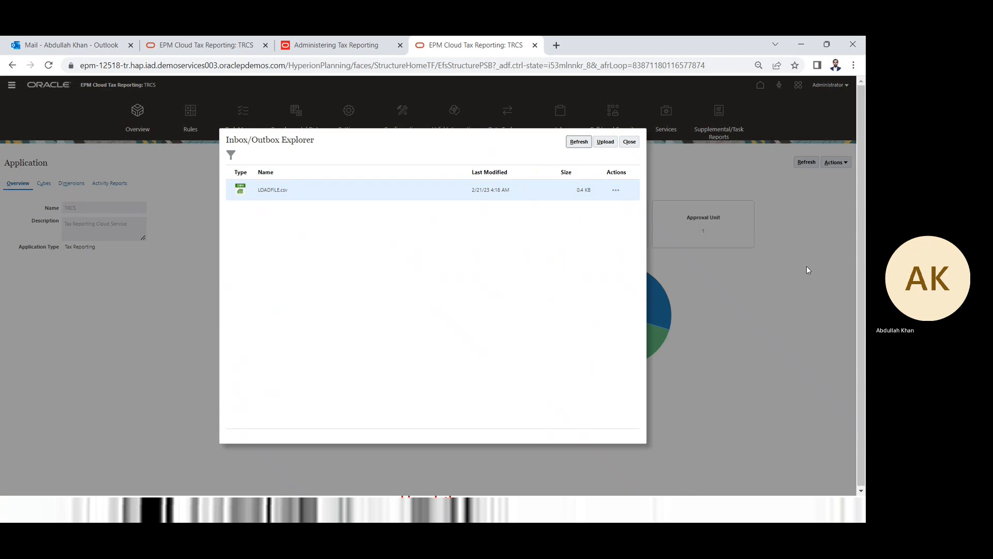
Upload DATALOADLE101.csv from the TRCS Work Folder to the inbox, leaving Overwrite file off
click(606, 142)
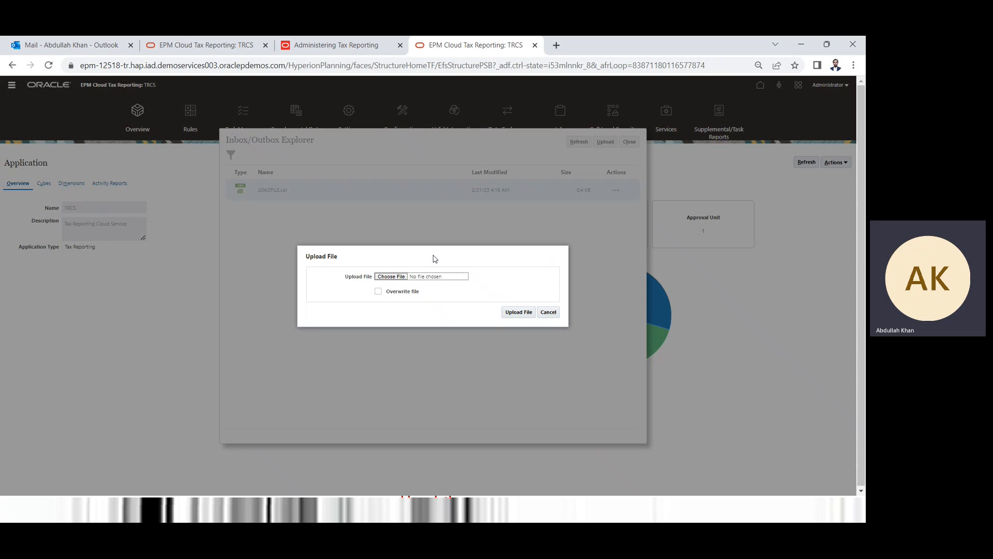
click(389, 277)
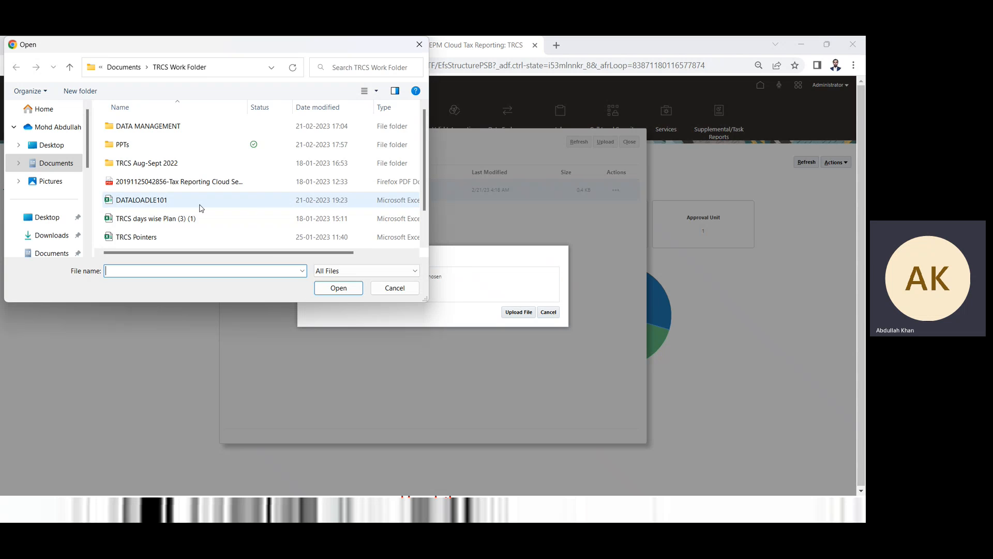
click(202, 207)
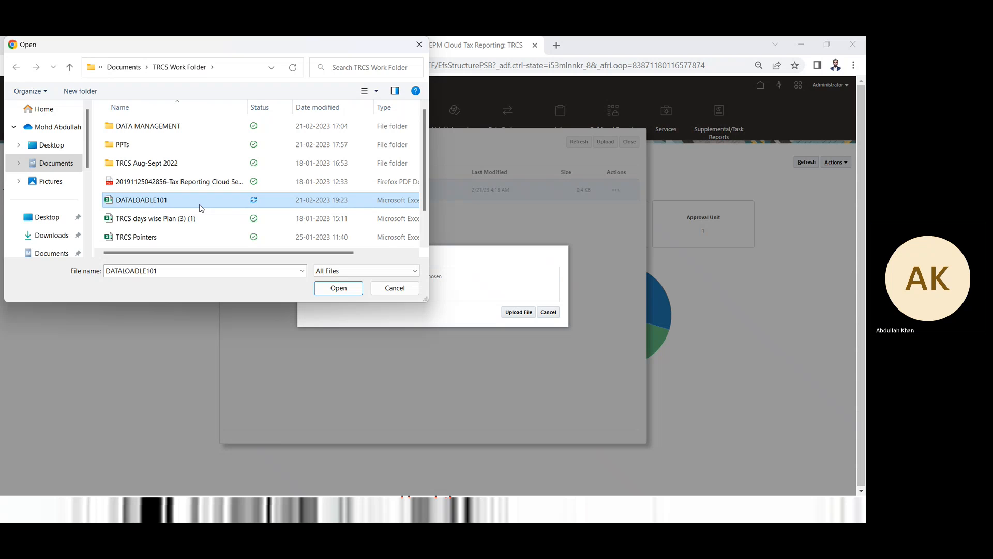
double_click(201, 207)
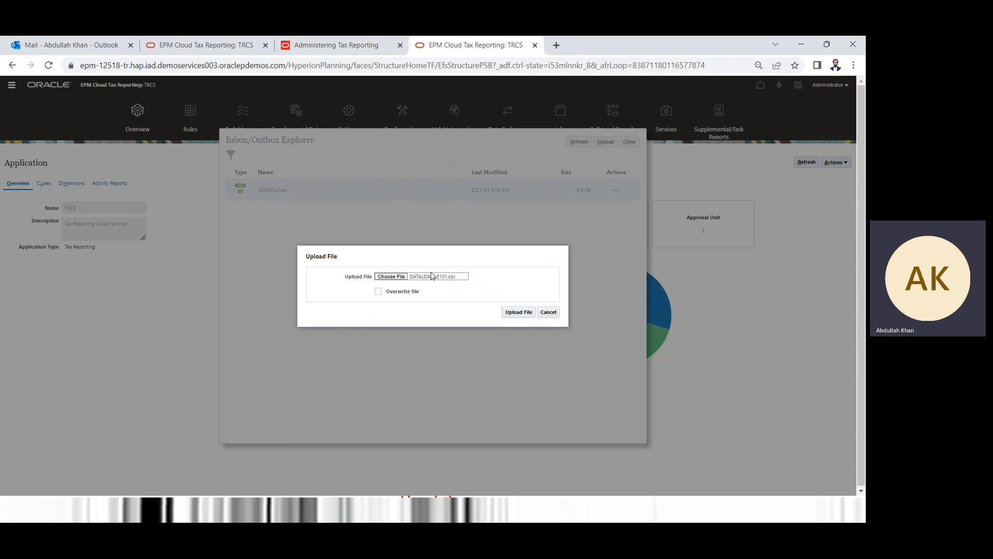
click(519, 312)
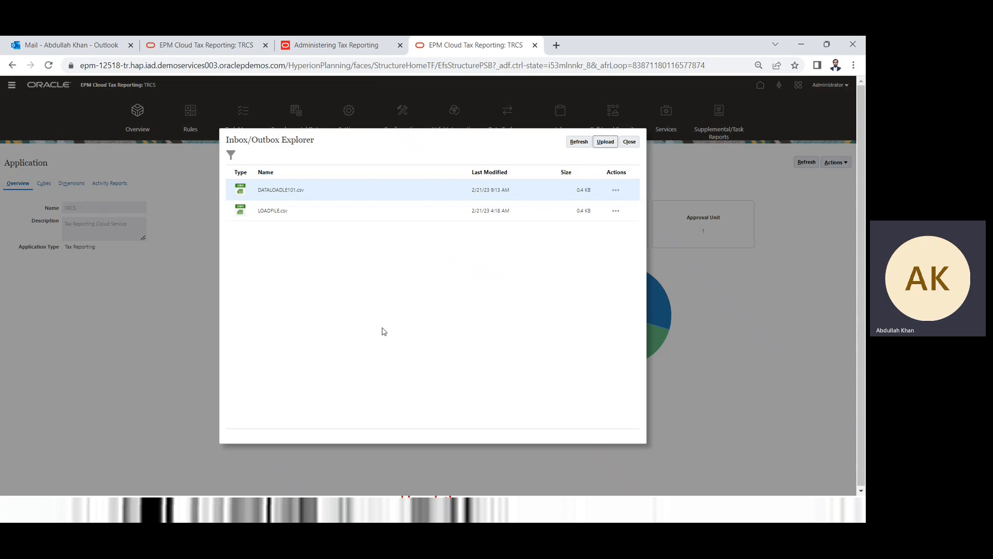
Refresh and close the Inbox/Outbox Explorer, and create a new data import with its location set to Inbox
click(579, 146)
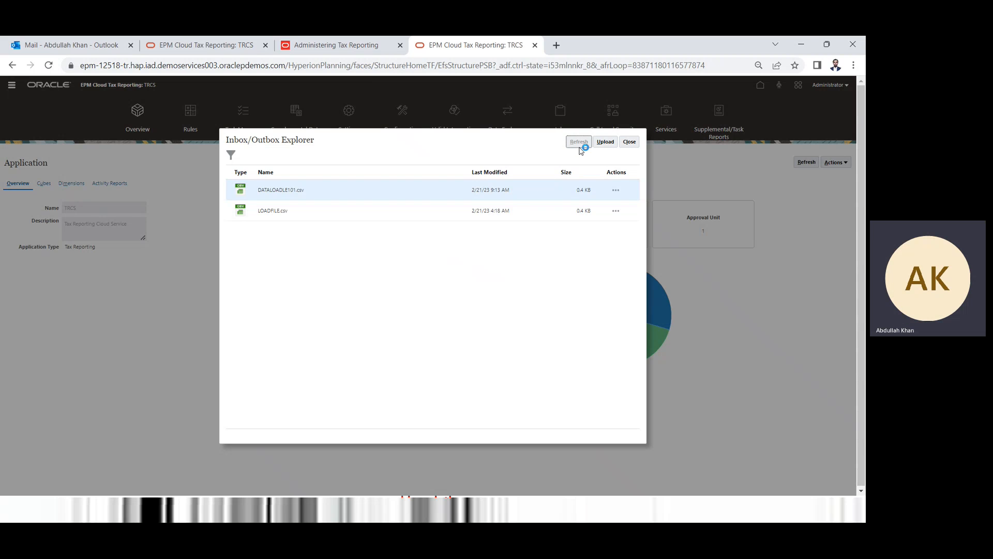
click(635, 144)
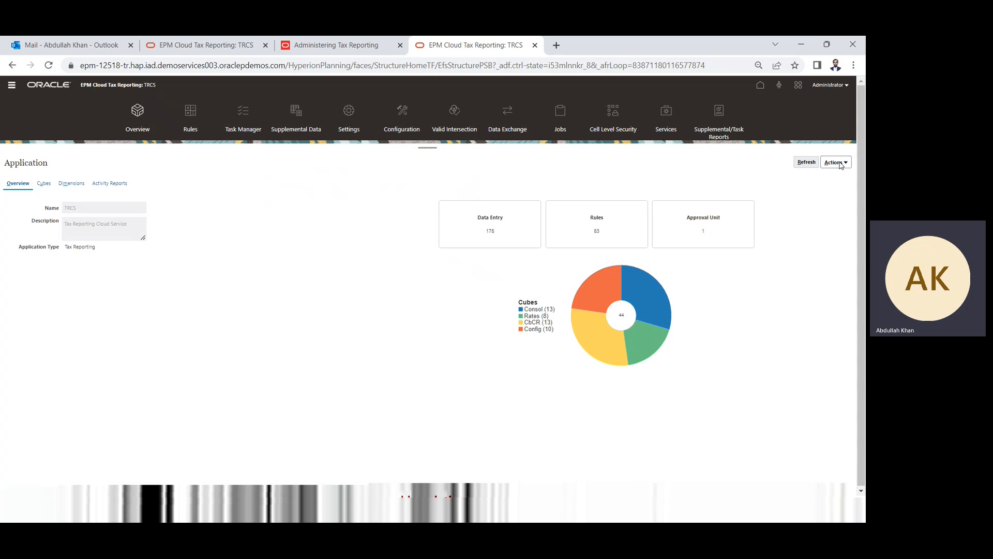
click(785, 173)
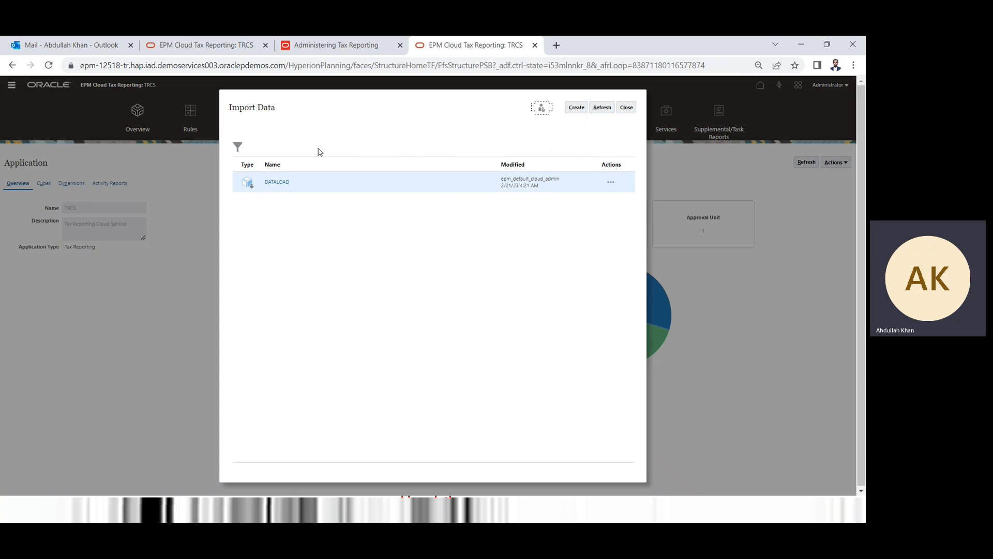
click(575, 107)
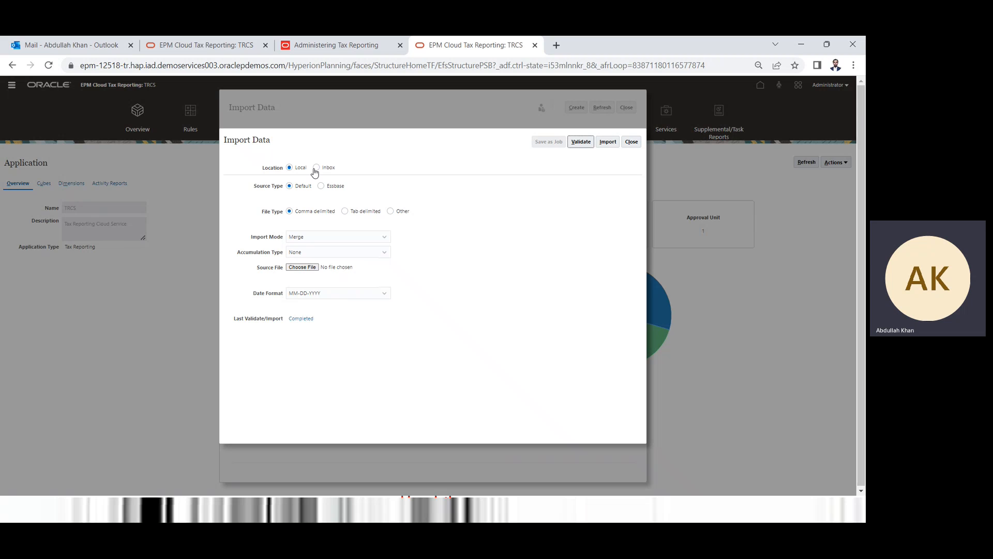
click(316, 168)
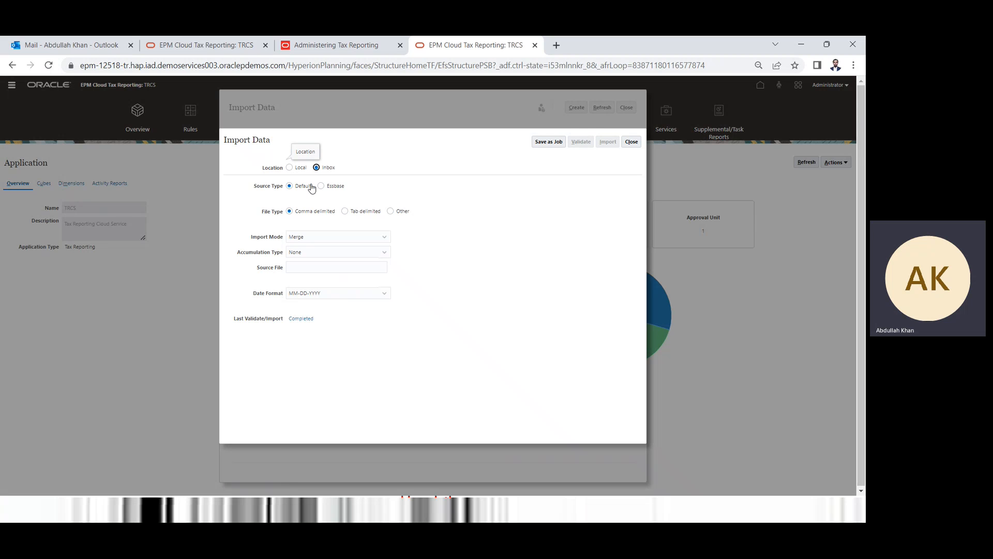
Keep the import mode at Merge and set the accumulation type to With Database
click(307, 237)
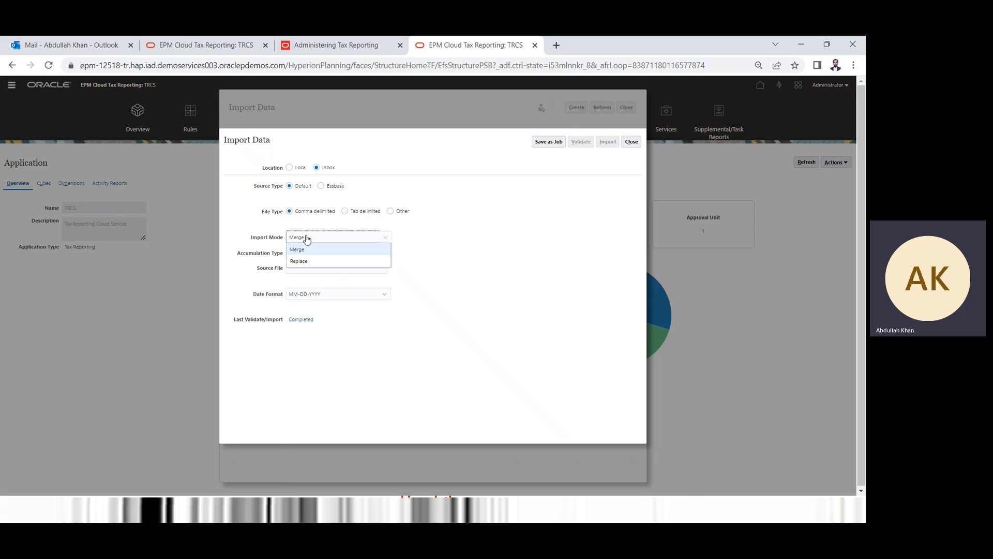
click(307, 238)
click(299, 253)
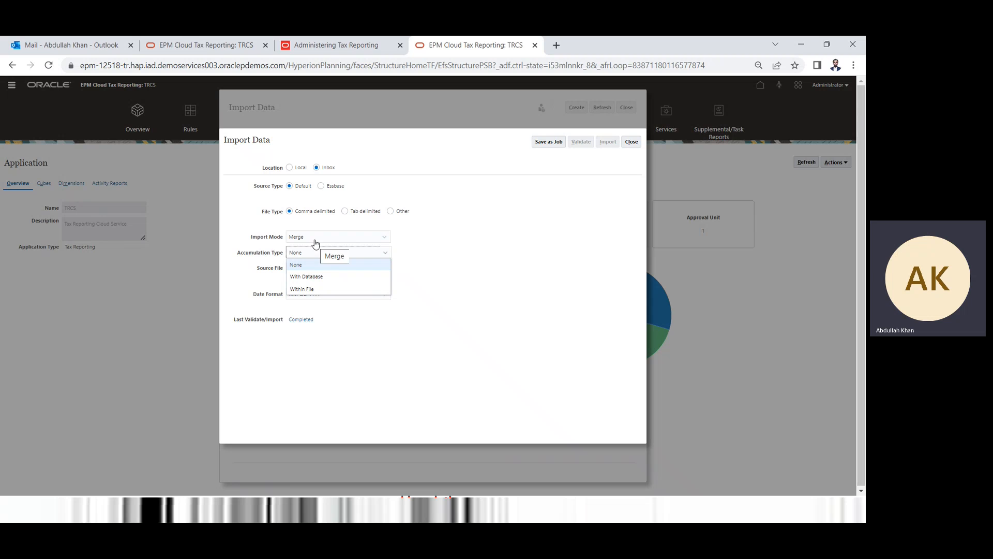
click(305, 276)
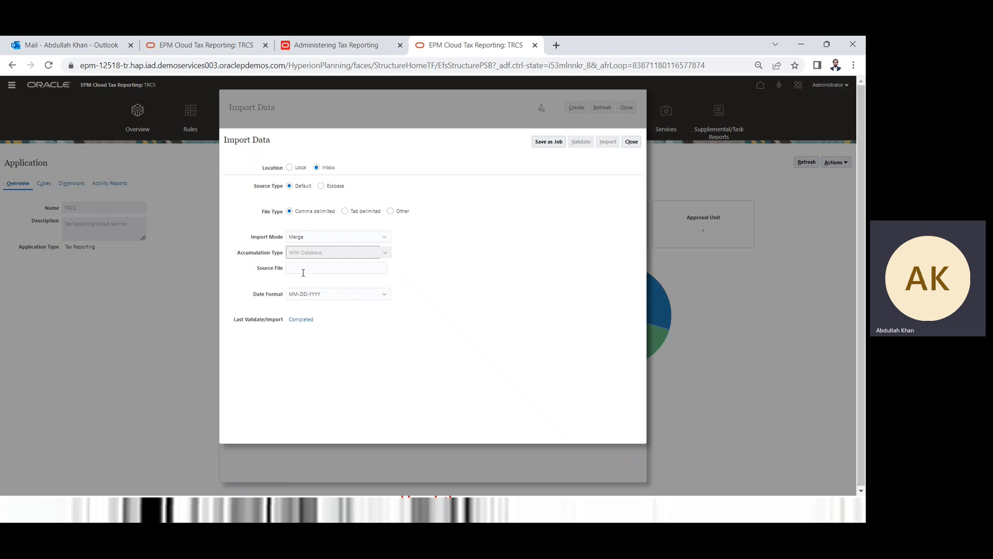
Enter DATALOADLE101.csv as the source file for the inbox import
click(303, 271)
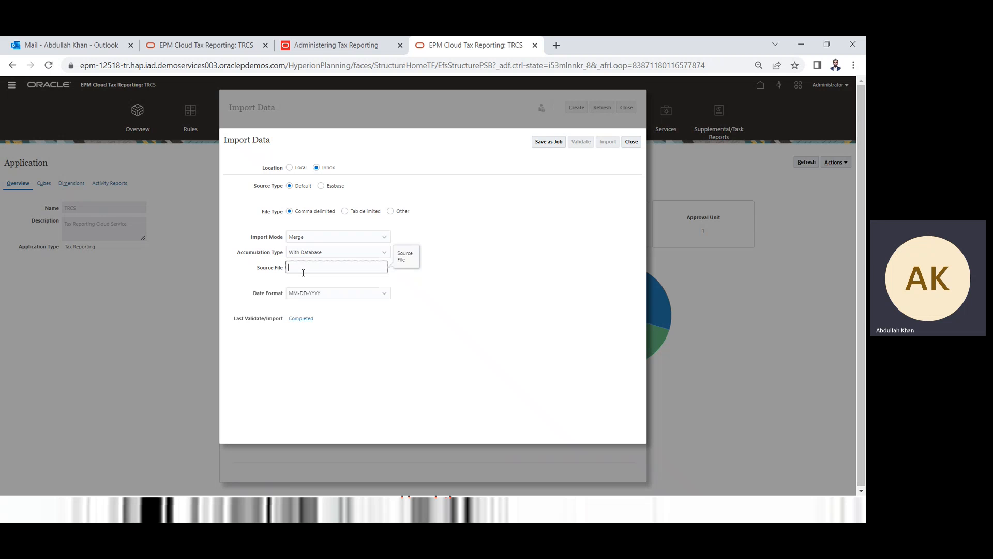
key(alt+Tab)
key(alt+Tab)
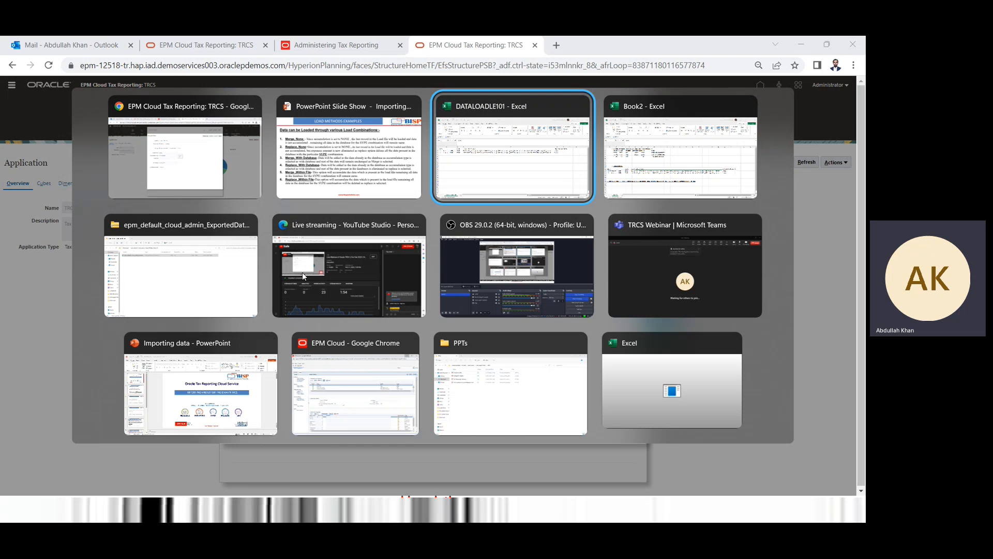
key(alt+shift+Tab)
key(alt+shift+Tab)
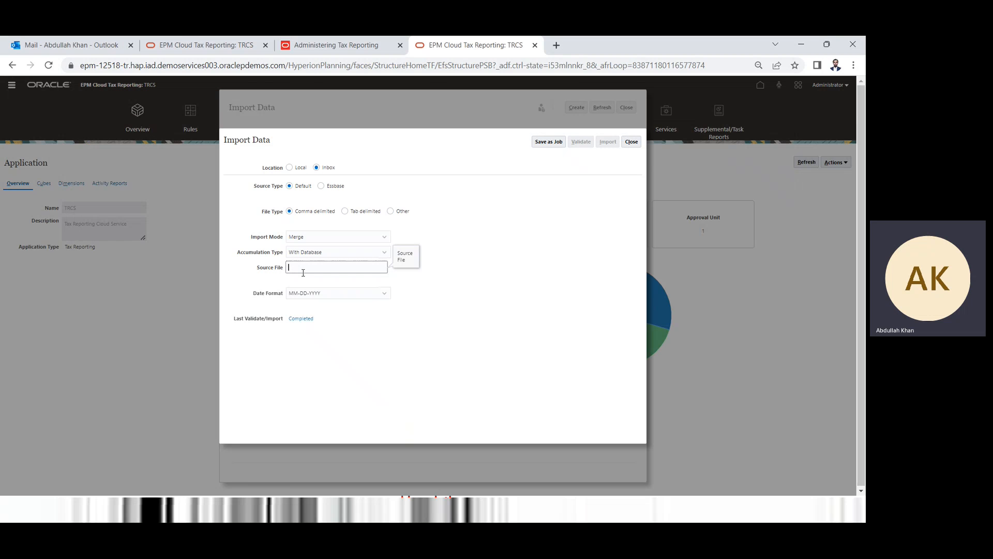
text(DATALOADLE101.csv)
Save the import as a job named JOB_DATALOAD with ERRORJOB_DATALOAD as the error file
click(557, 145)
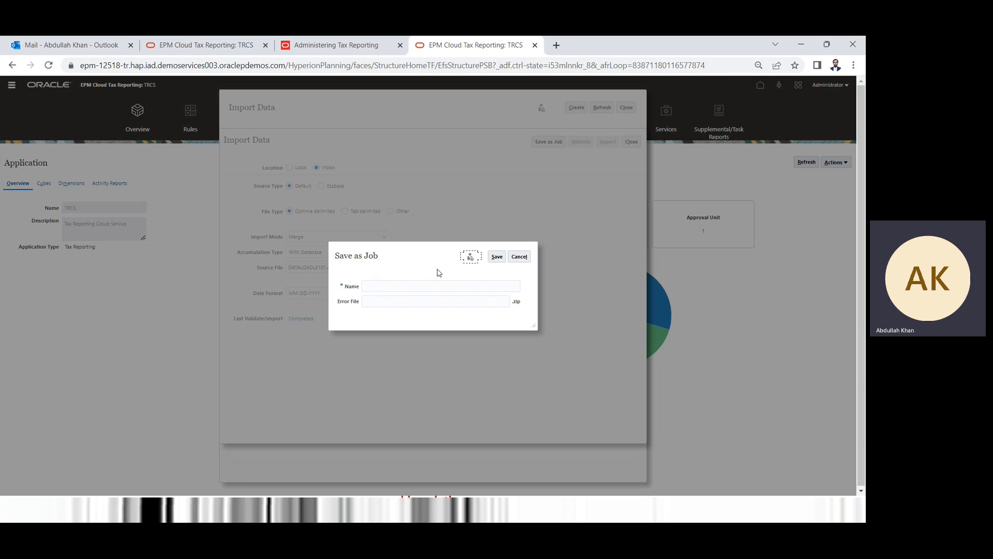
click(415, 287)
text(JOB_DATALOAD)
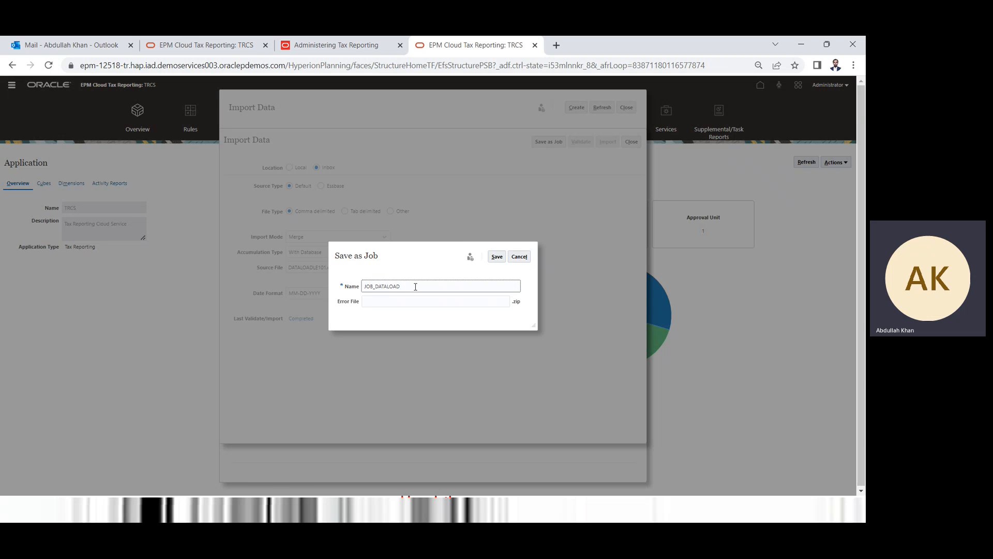
key(ctrl+a)
key(ctrl+c)
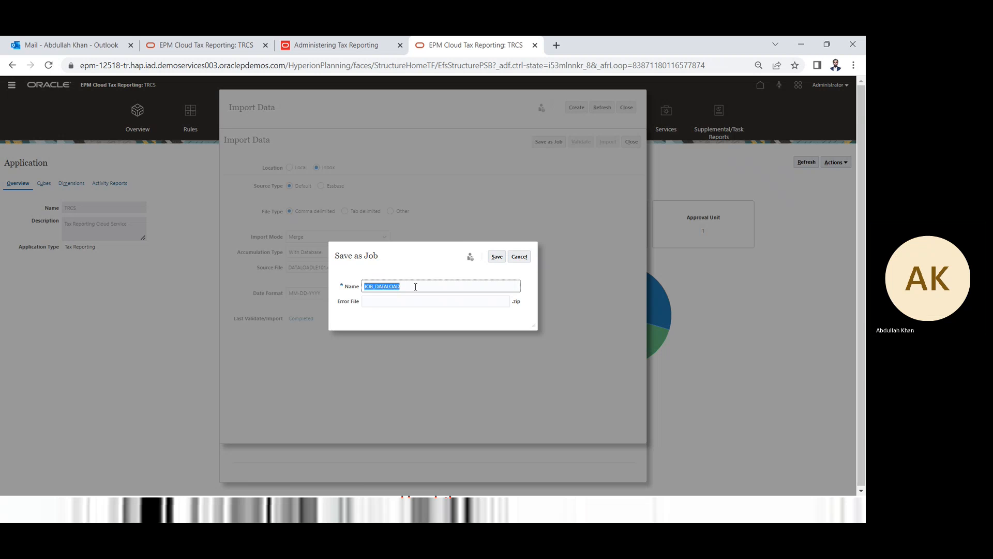
key(Tab)
key(ctrl+v)
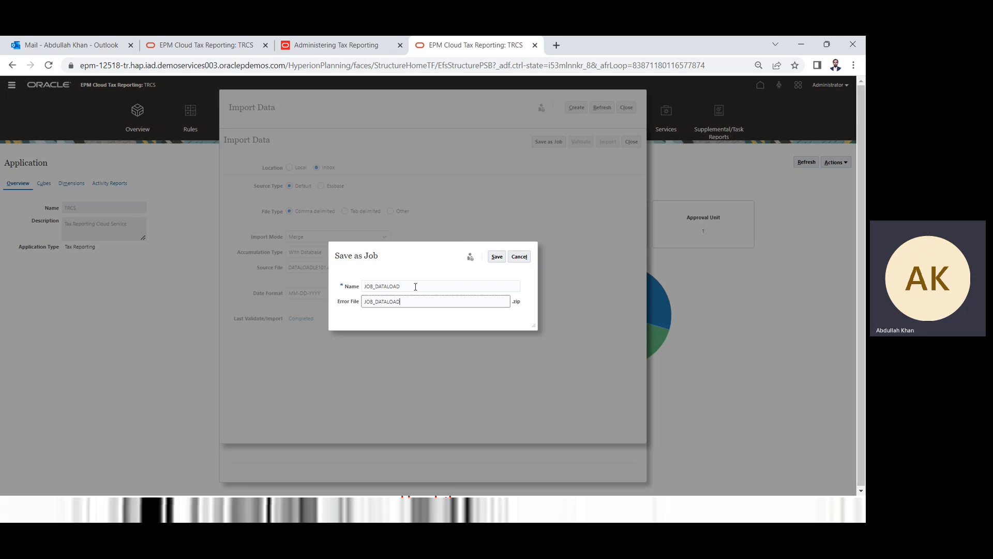
key(Home)
text(ERROR)
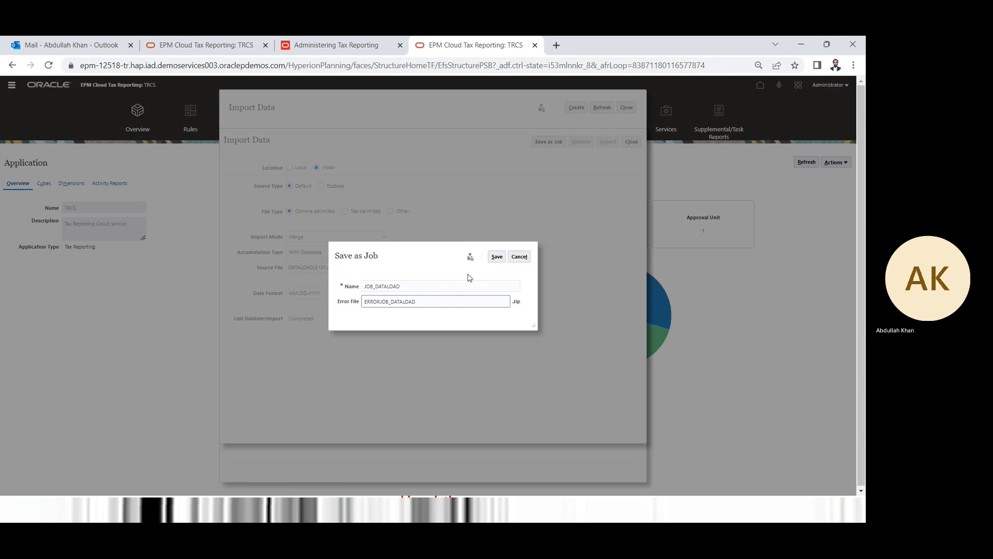
click(498, 257)
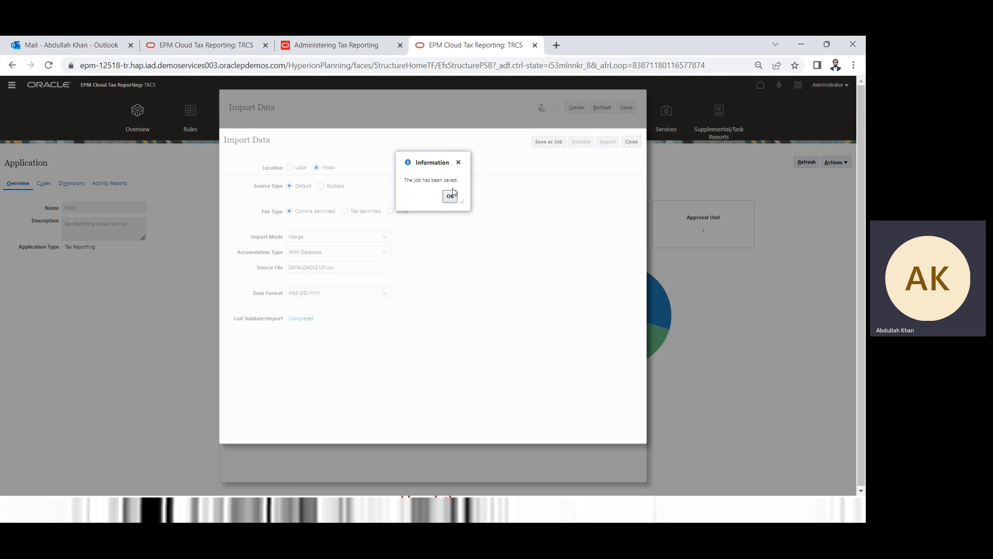
click(450, 197)
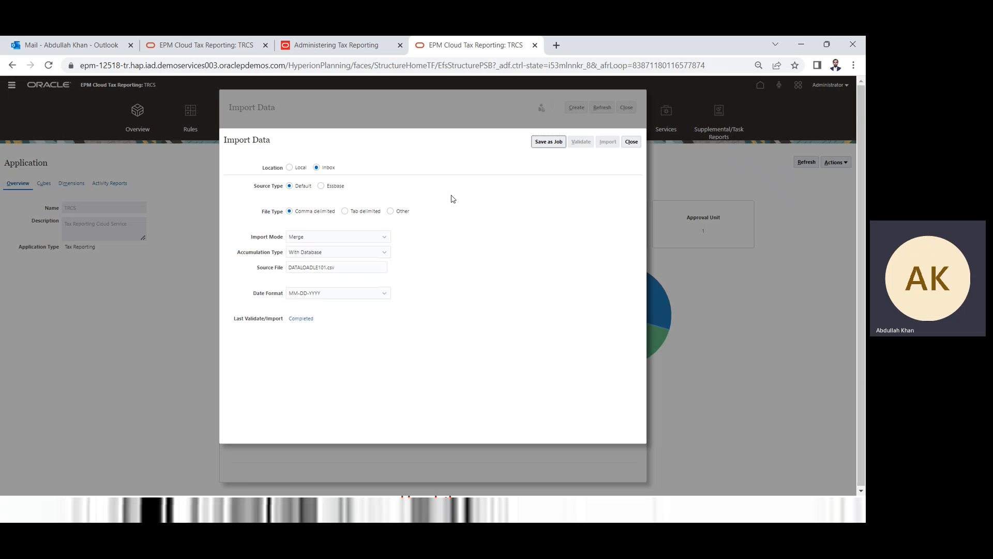
Close the import windows and open the application's Jobs page from the home page
click(632, 142)
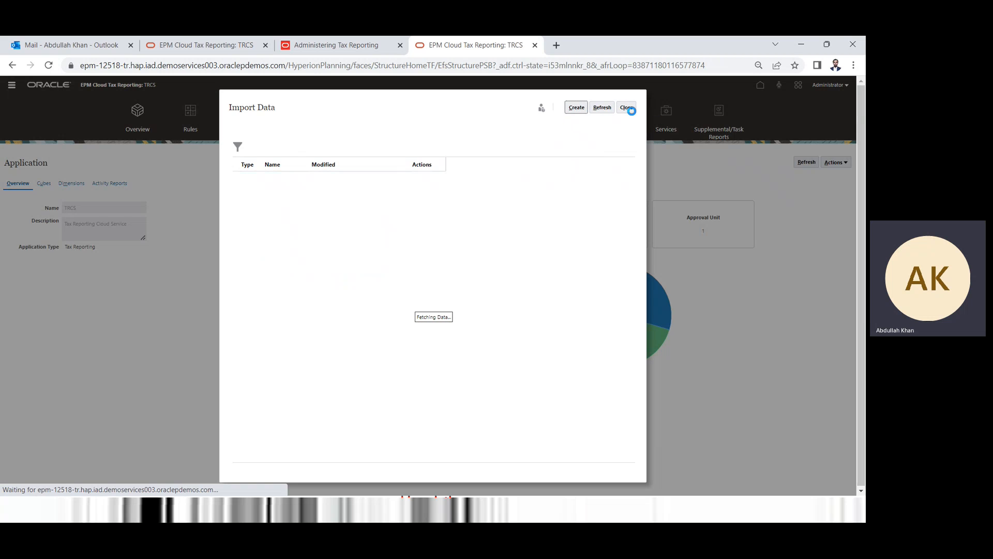
click(628, 108)
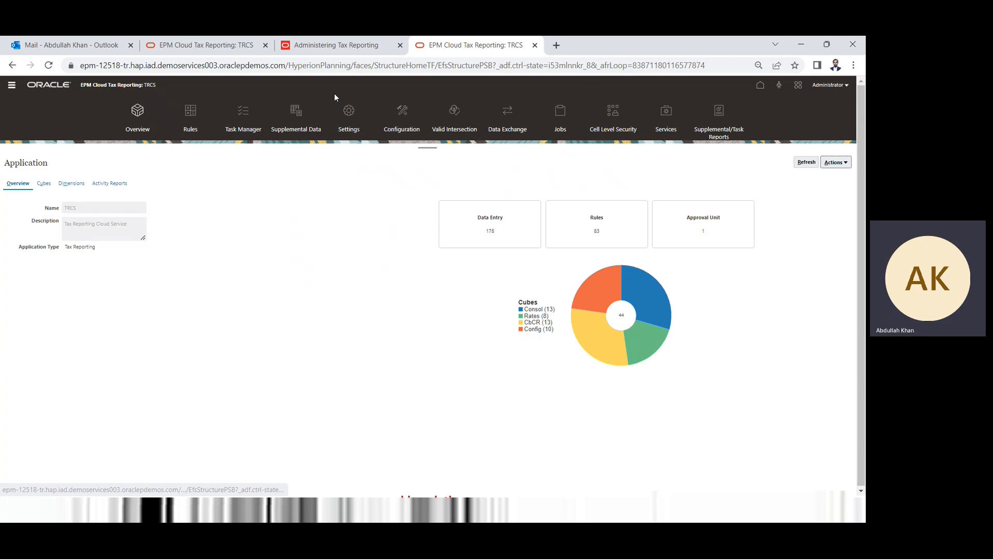
click(756, 85)
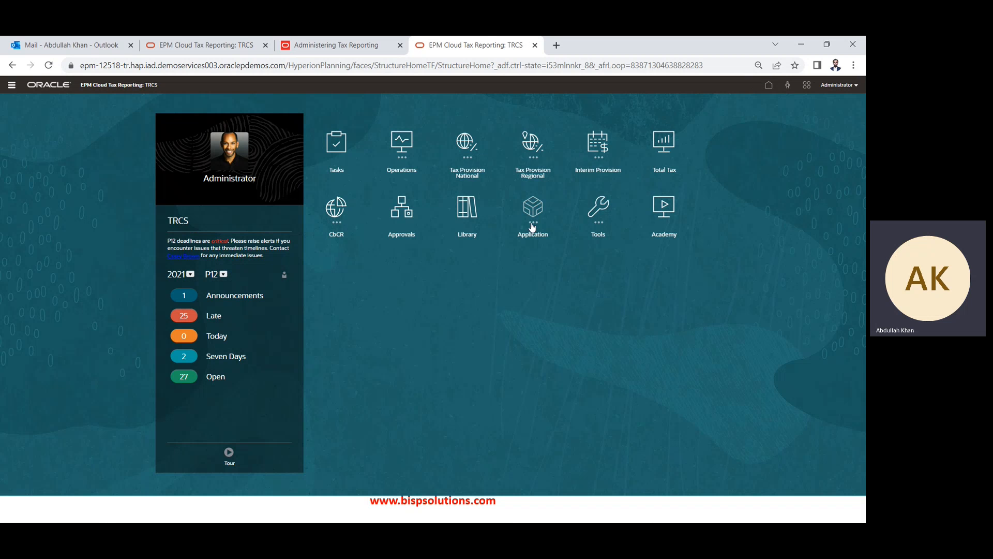
click(533, 227)
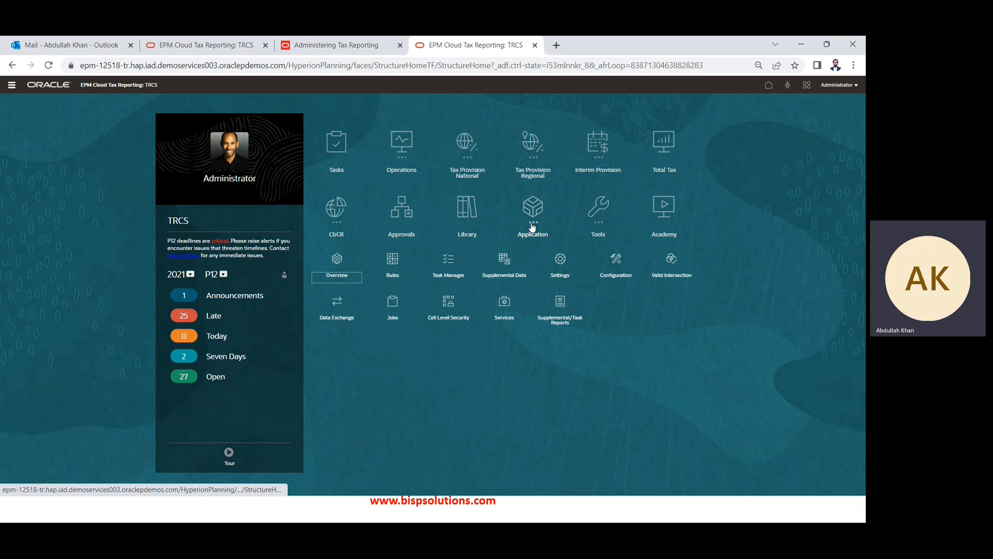
click(394, 313)
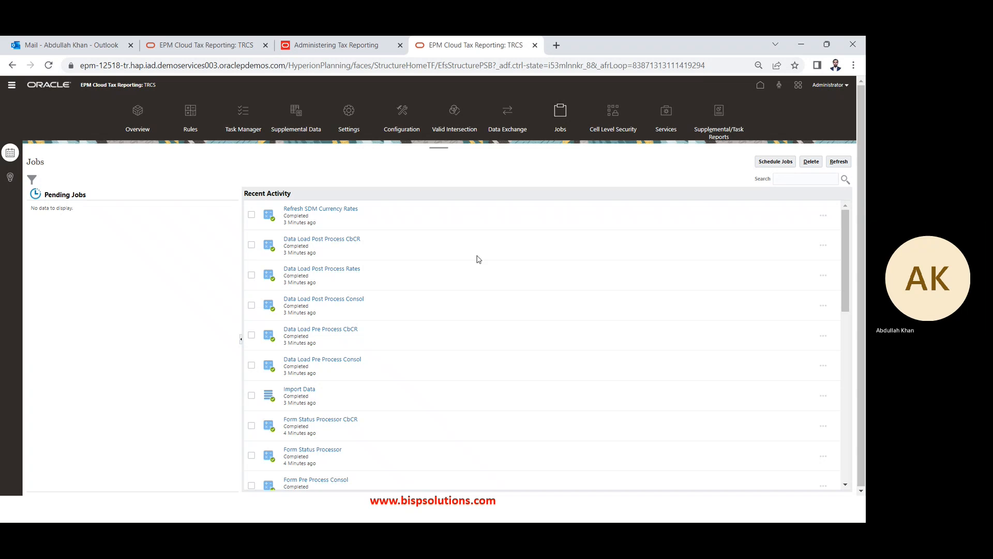
Begin scheduling a job of type Import Data and set it to Run Now
click(768, 164)
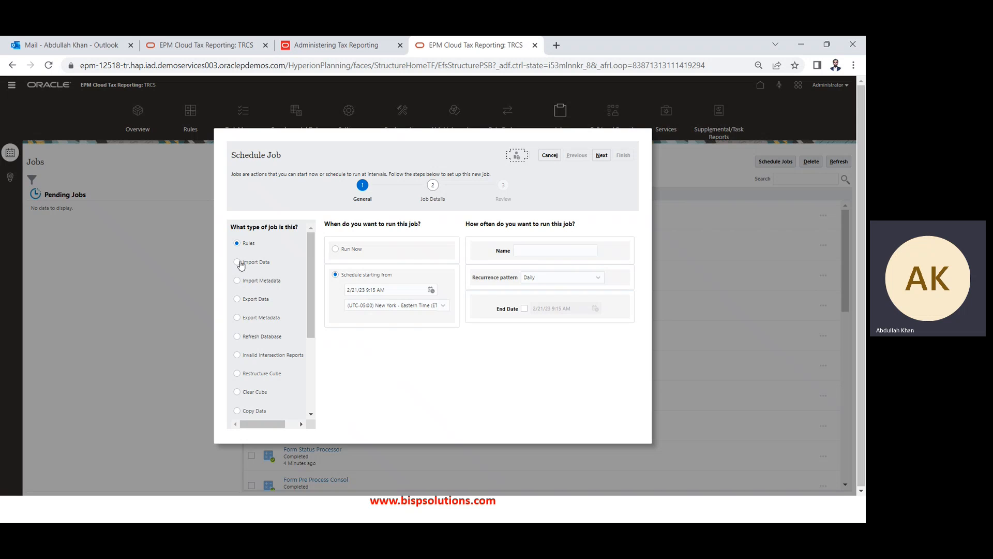
click(238, 262)
click(338, 250)
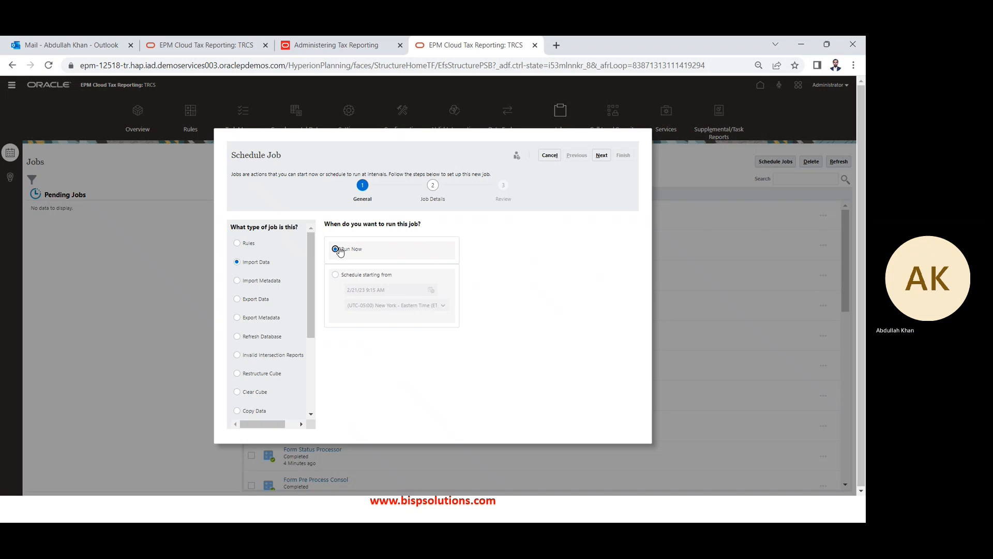
click(335, 275)
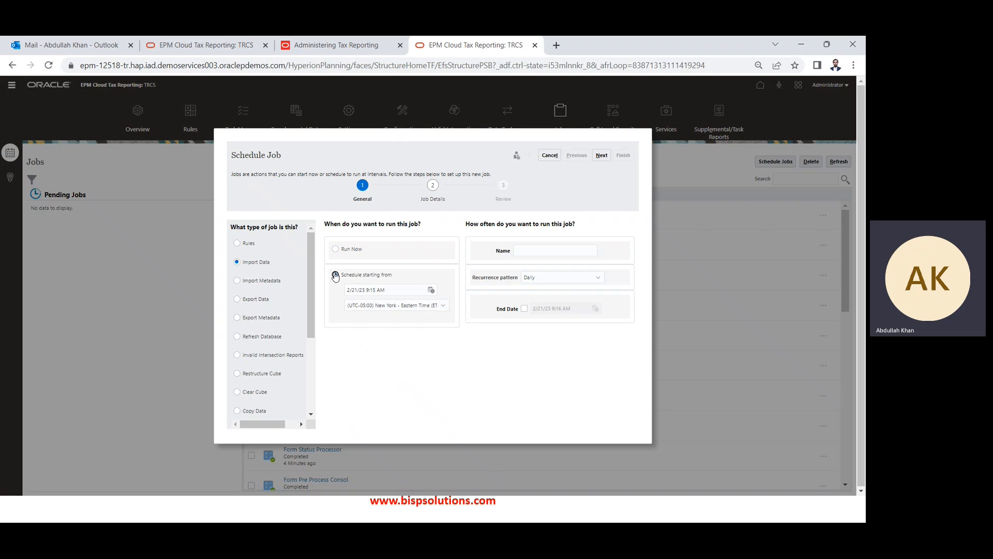
click(400, 306)
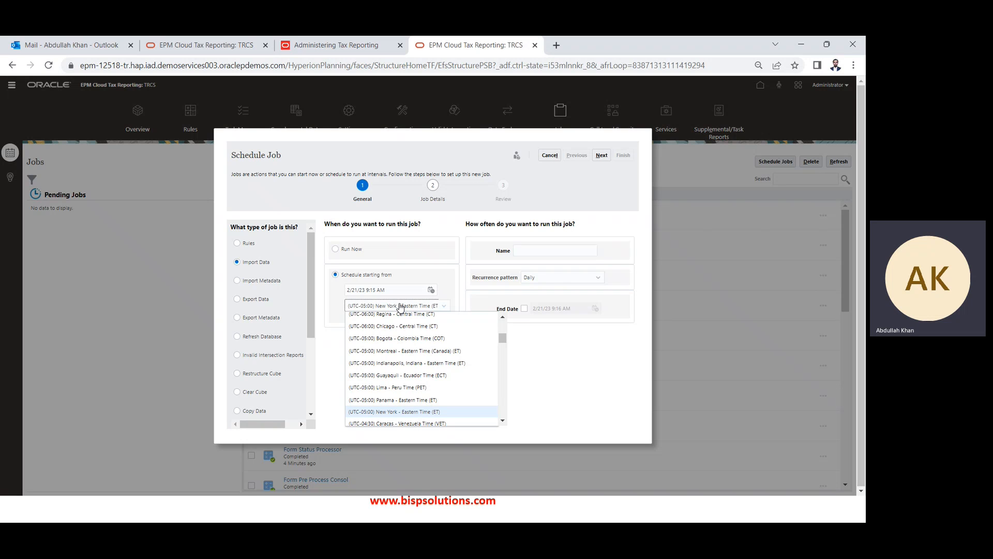
click(400, 307)
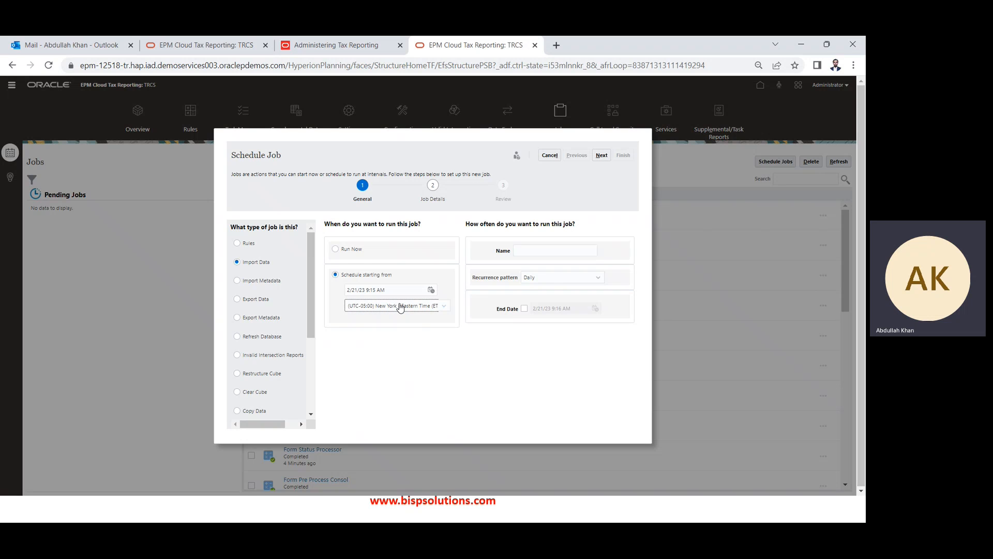
click(336, 250)
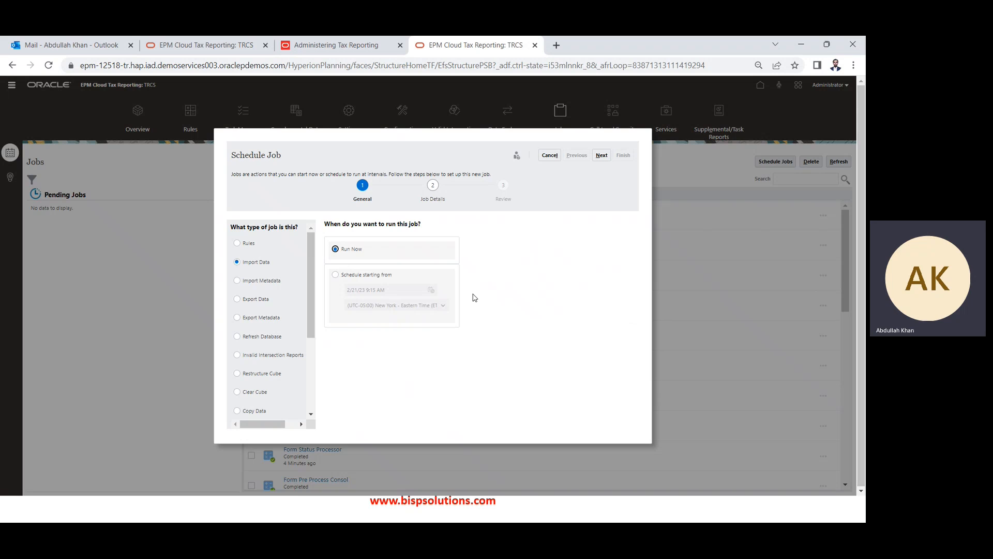
Select JOB_DATALOAD as the import job, review the choices and finish the job setup
click(600, 157)
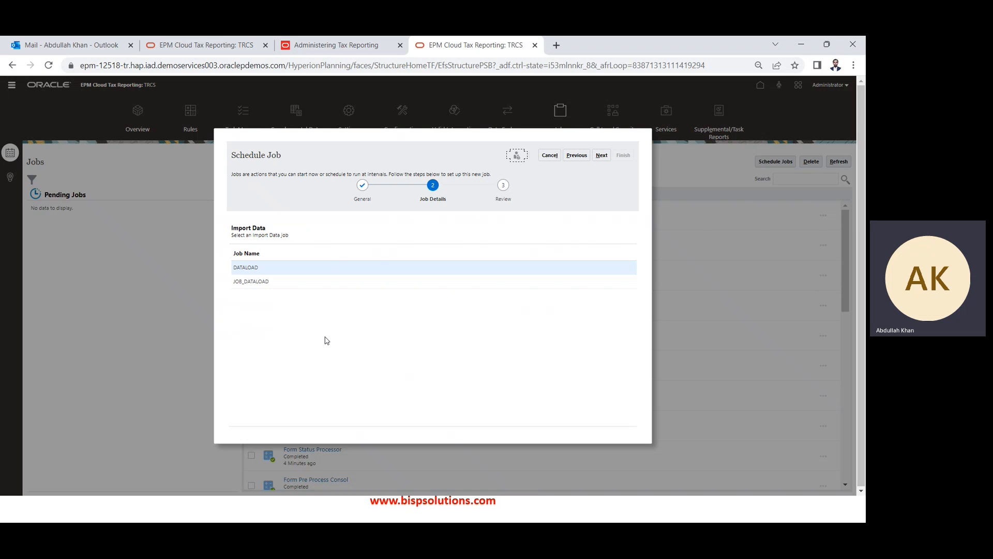
click(330, 289)
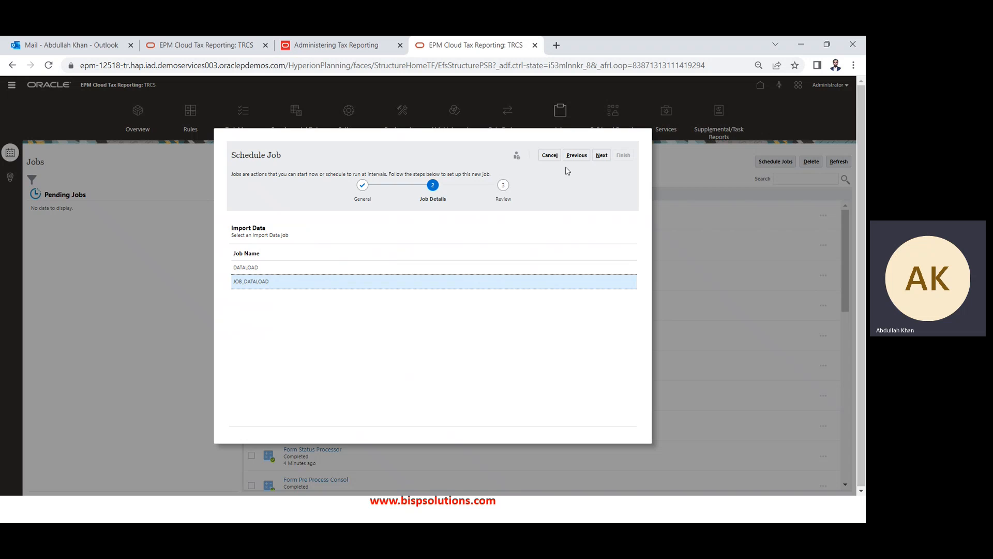
click(603, 156)
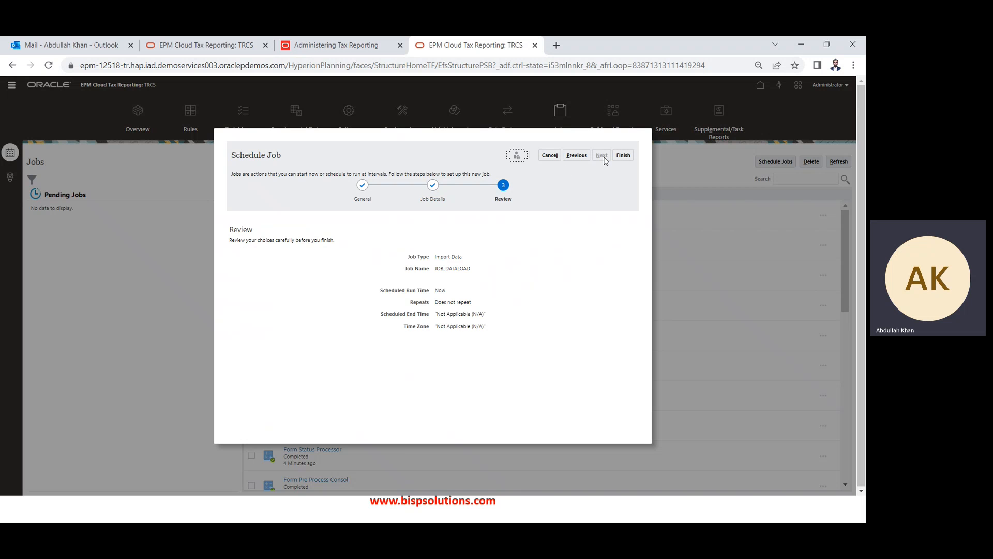
click(624, 156)
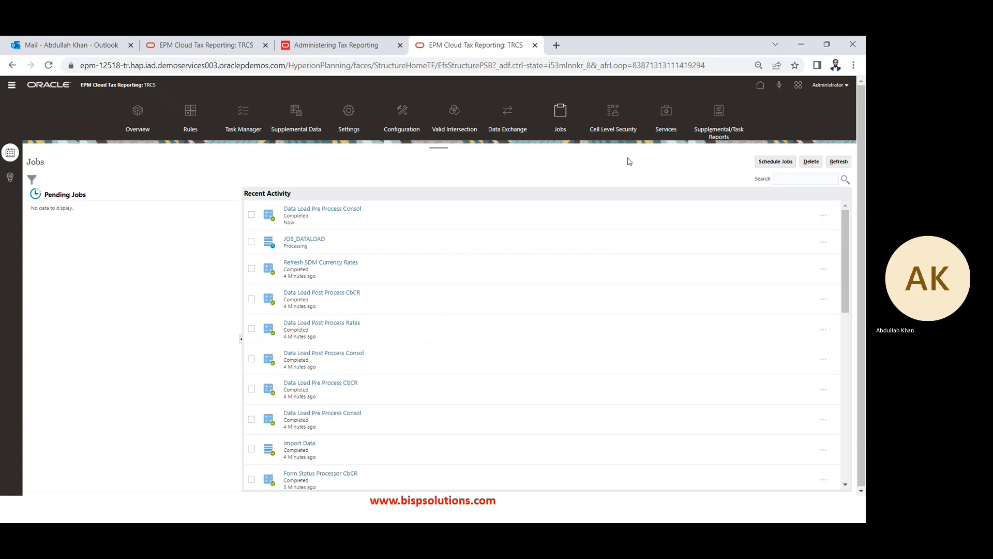
Refresh the recent activity list to check the status of JOB_DATALOAD
click(832, 162)
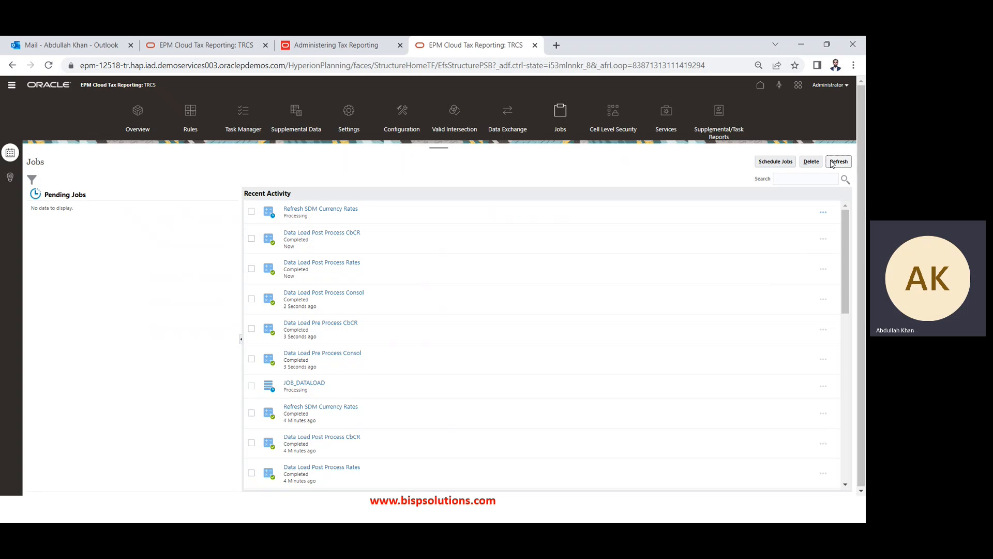
click(832, 163)
click(832, 163)
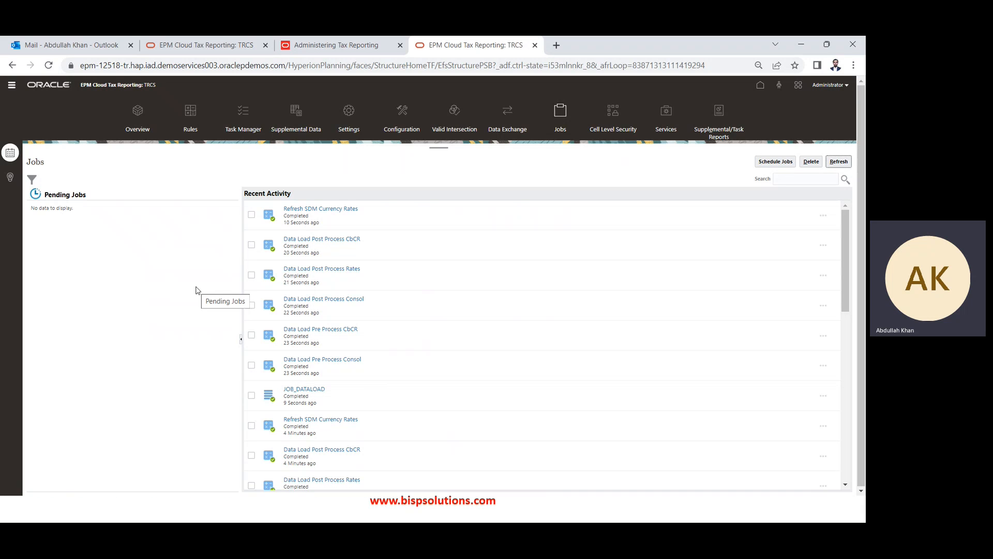
Open the Income Statement by Source form and examine the Data Input amount for Revenue - Domestic
click(11, 85)
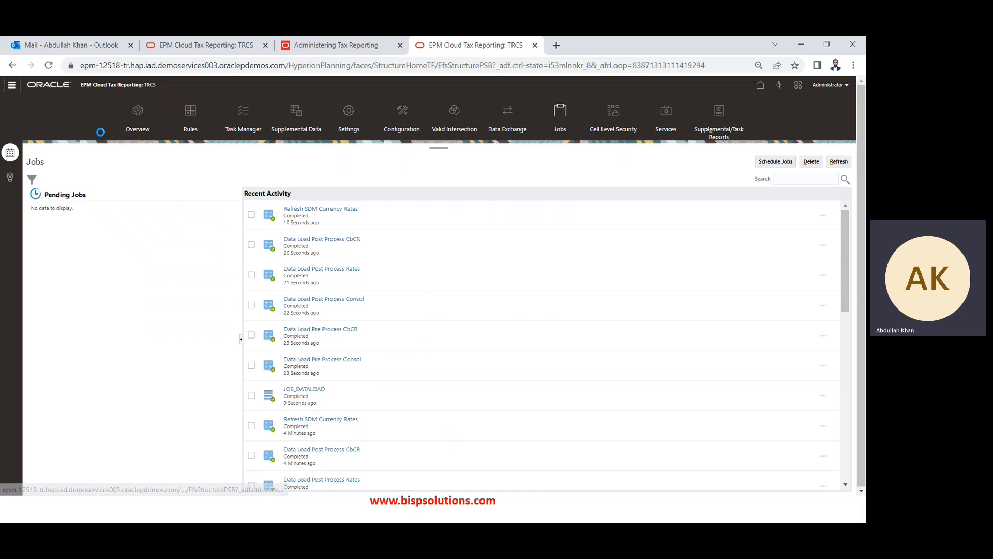
click(161, 322)
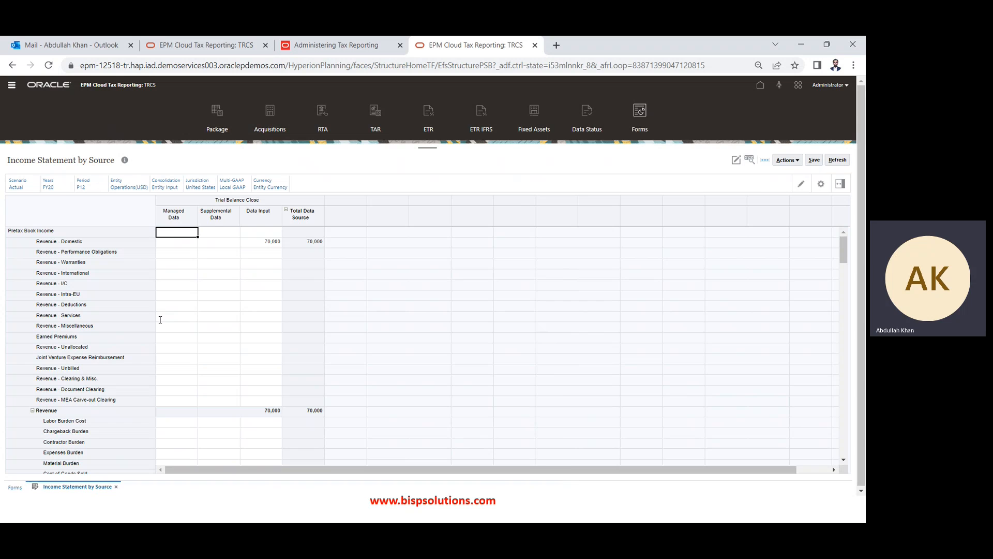
key(Down)
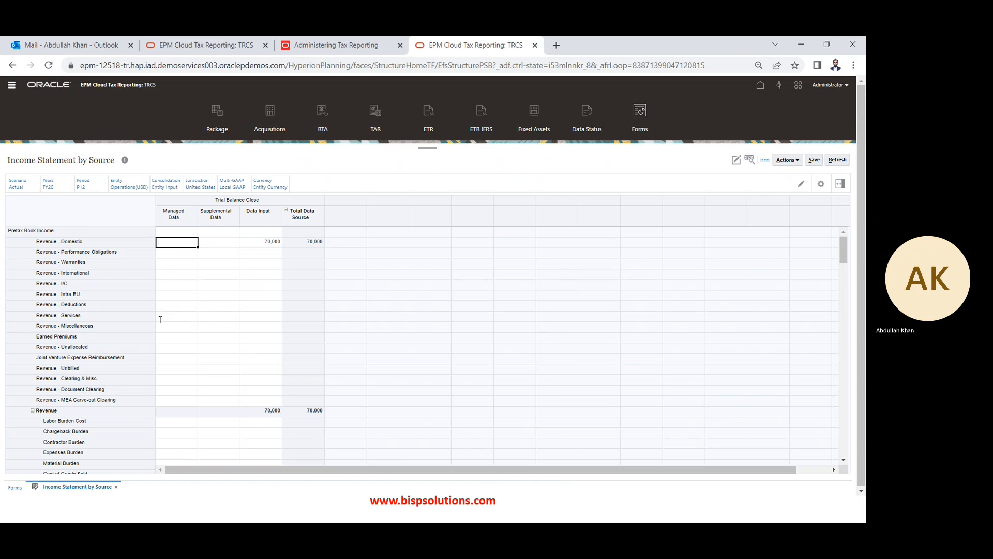
key(Right)
key(Right)
key(Left)
key(Down)
key(Down)
key(Down)
key(Down)
key(Down)
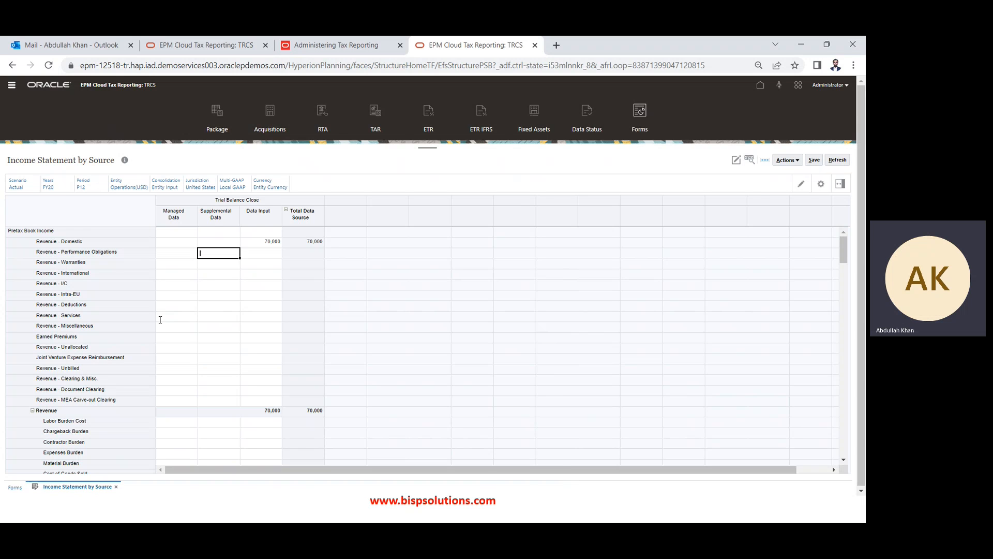
key(Up)
key(Up)
key(Up)
key(Up)
key(Right)
key(Up)
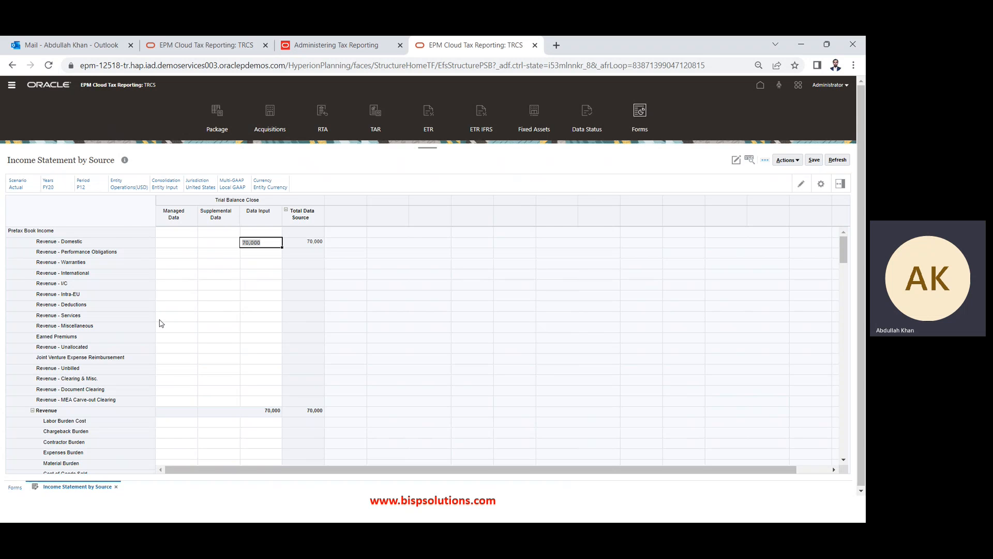
Switch to the DATALOADLE101 workbook in Excel and select both account 41000 amounts to check their total
key(alt+Tab)
key(shift+Down)
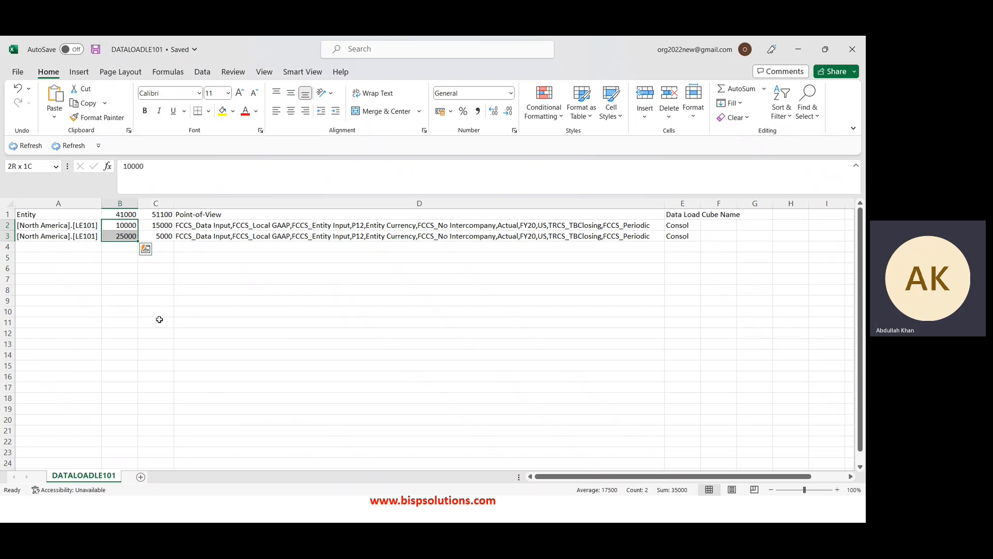
key(Right)
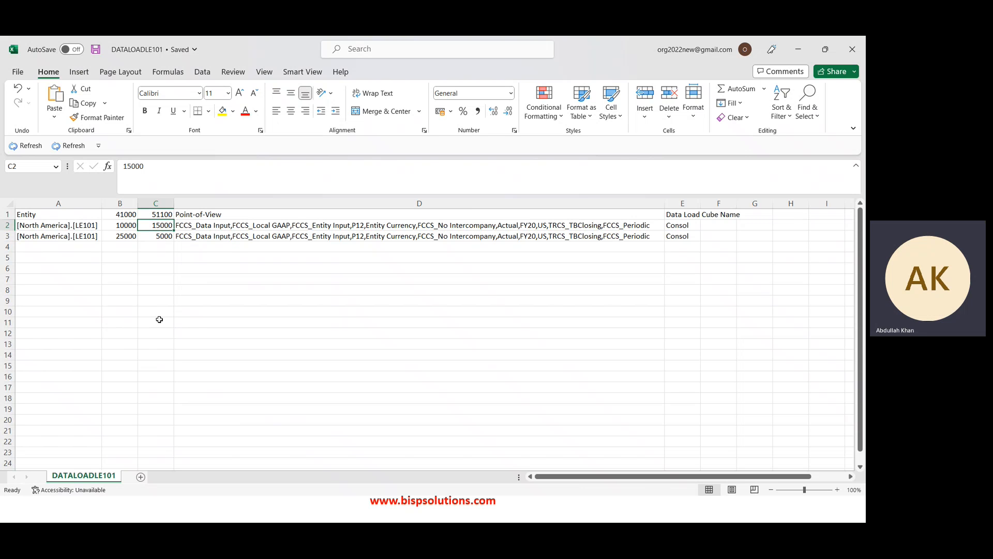
Return to the Income Statement by Source form and examine the Data Input amount for Cost of Goods Sold
key(alt+Tab)
key(Down)
key(Down)
key(Down)
key(Down)
key(Down)
key(Down)
key(Down)
key(Down)
key(Down)
key(Down)
key(Down)
key(Down)
key(Down)
key(Down)
key(Down)
key(Down)
key(Down)
key(Down)
key(Down)
key(Down)
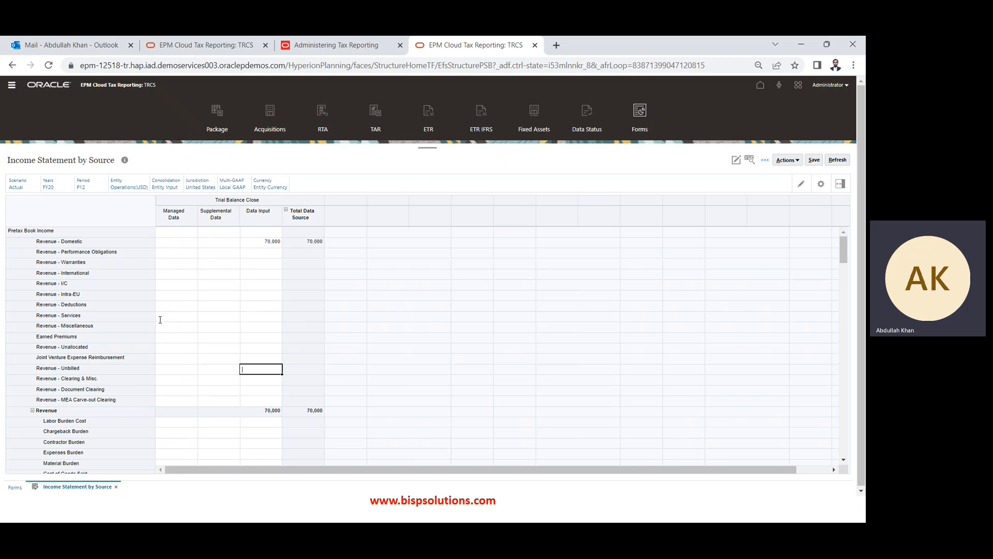
key(Up)
key(Up)
key(Up)
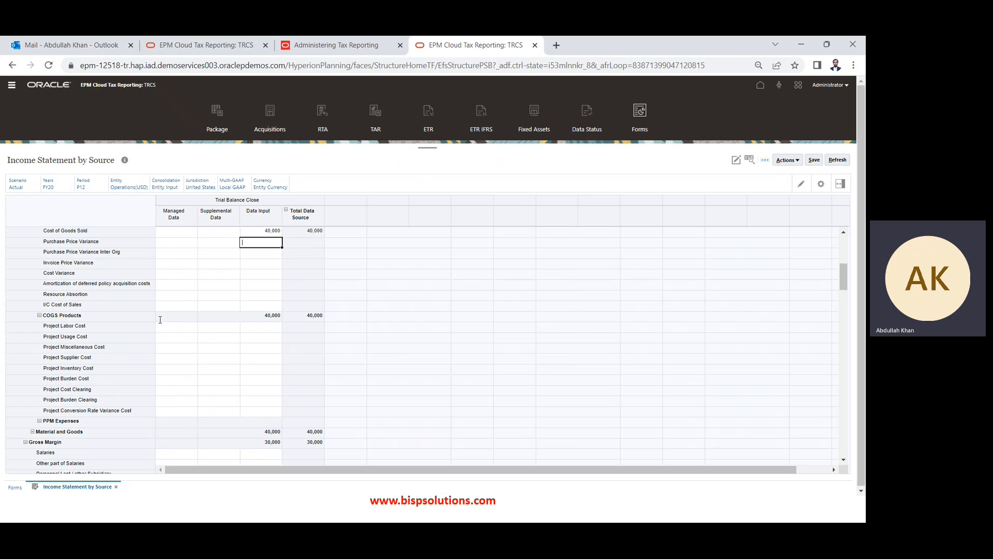
Switch to the DATALOADLE101 workbook in Excel and select both account 51100 amounts to check their total
key(alt+Tab)
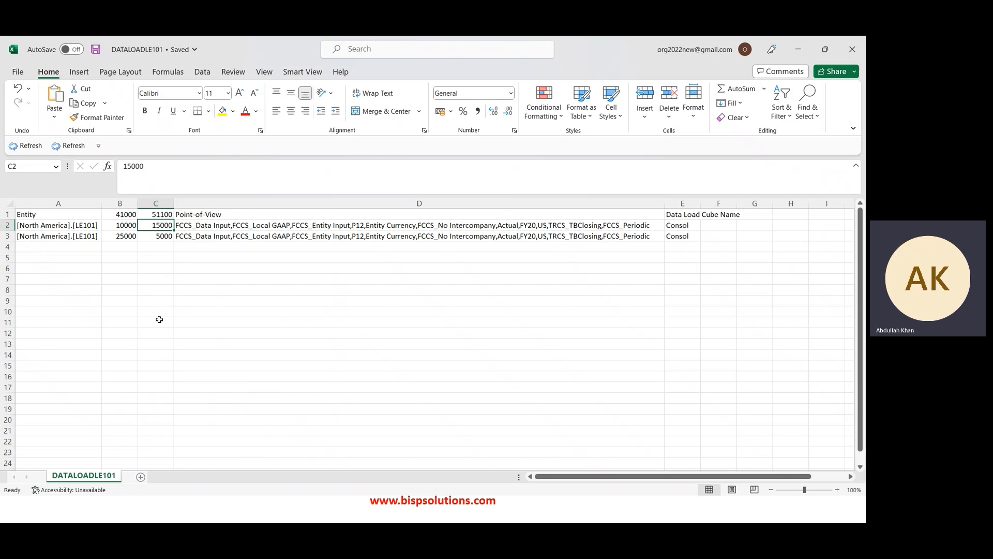
key(Down)
key(Up)
key(shift+Down)
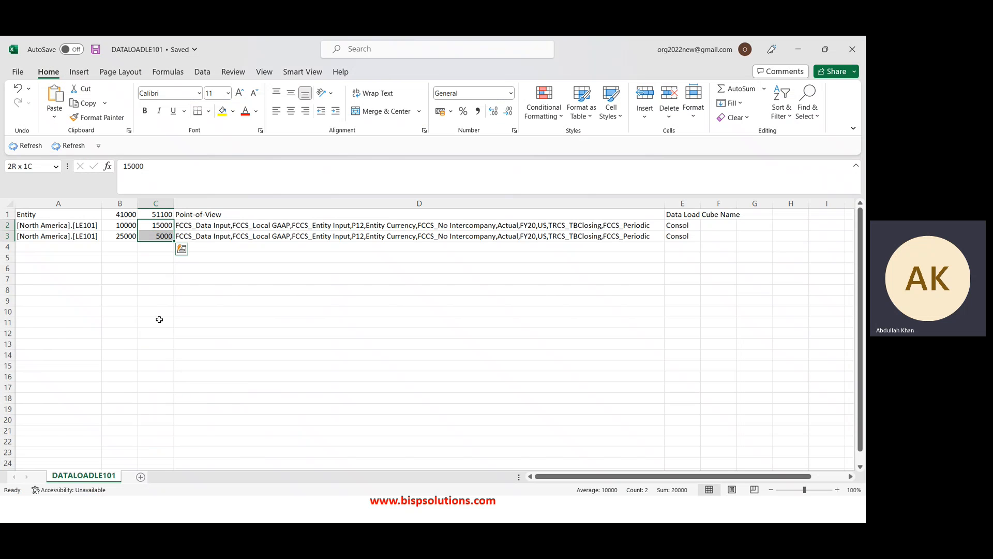
key(ctrl+c)
Return to the income statement form in Tax Reporting and compare its Cost of Goods Sold and COGS Products amounts with the workbook
key(alt+Tab)
key(Down)
key(Down)
key(Down)
key(Down)
key(Down)
key(Down)
key(Down)
key(Down)
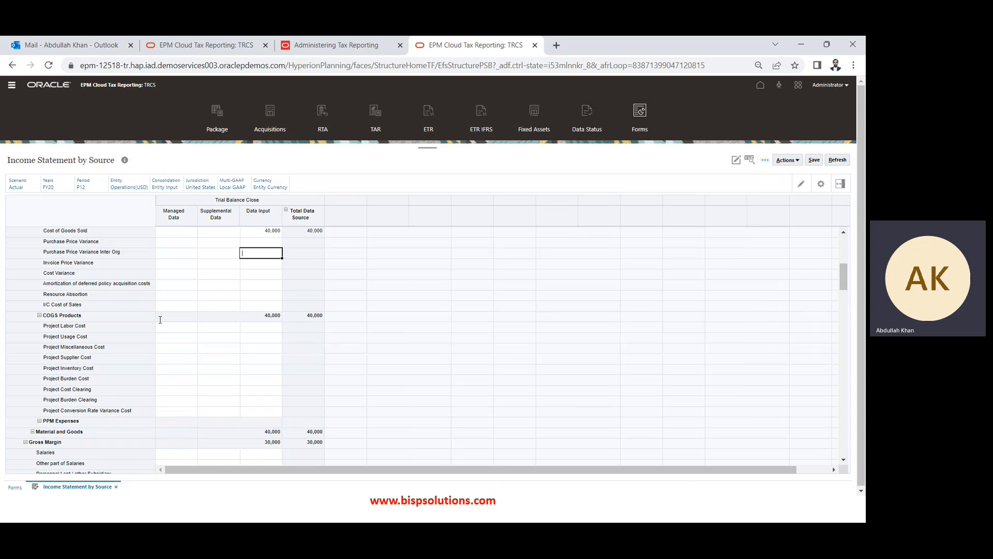
key(Down)
key(Down)
key(Down)
key(Down)
key(Down)
key(Down)
key(Down)
key(Up)
key(Up)
key(Up)
key(Up)
key(Up)
key(Up)
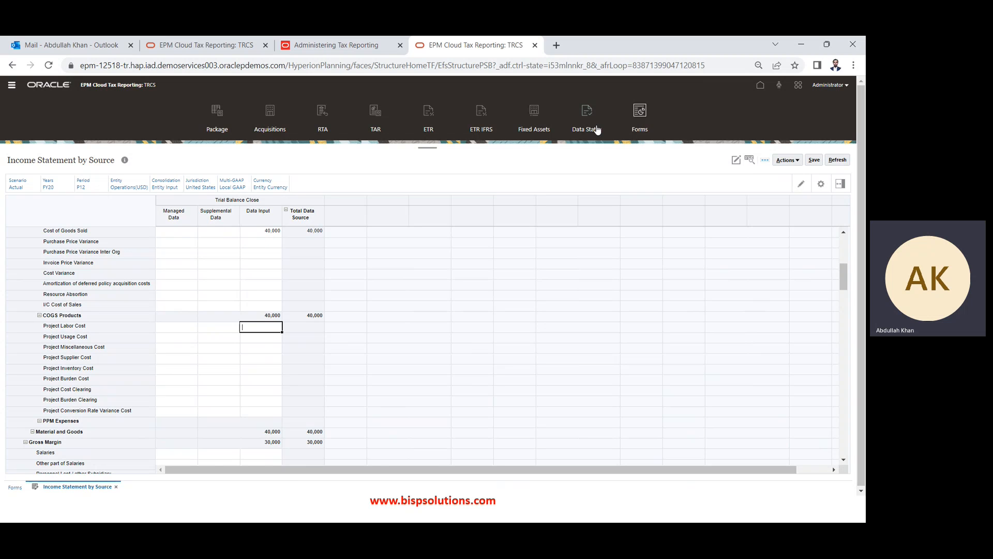
Go to the Tax Reporting home page and switch to the PowerPoint slide show, advancing to the Data Management Overview slide
click(760, 86)
key(alt+Tab)
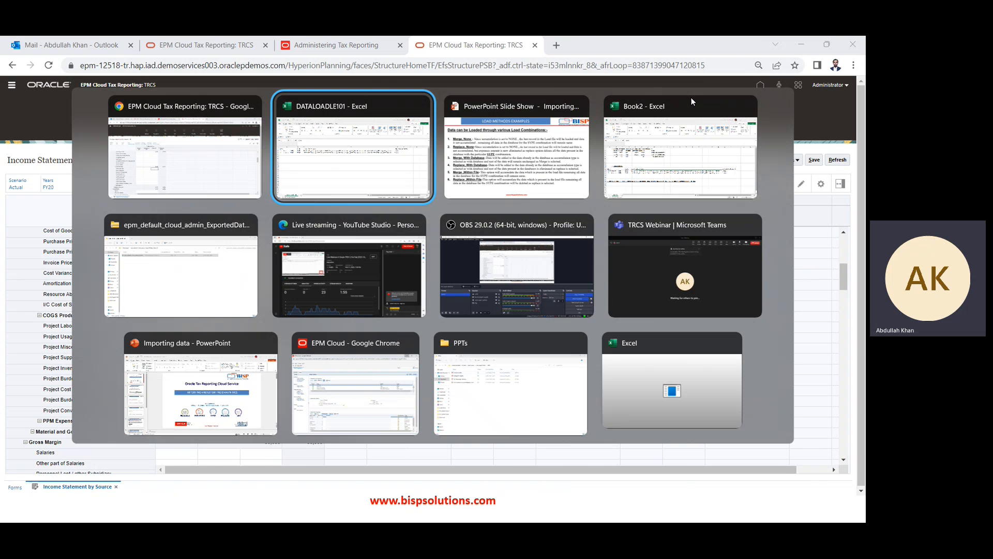
key(alt+Tab)
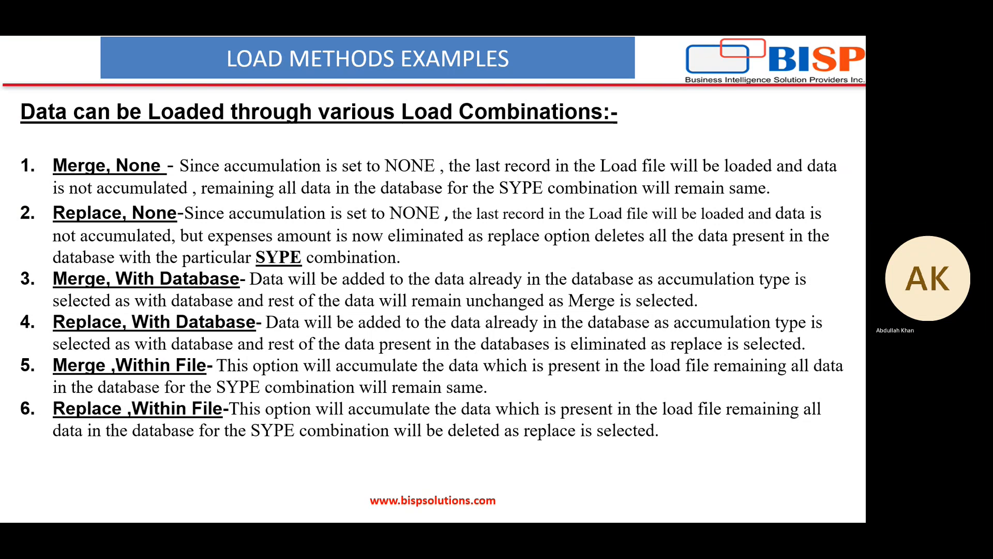
key(Right)
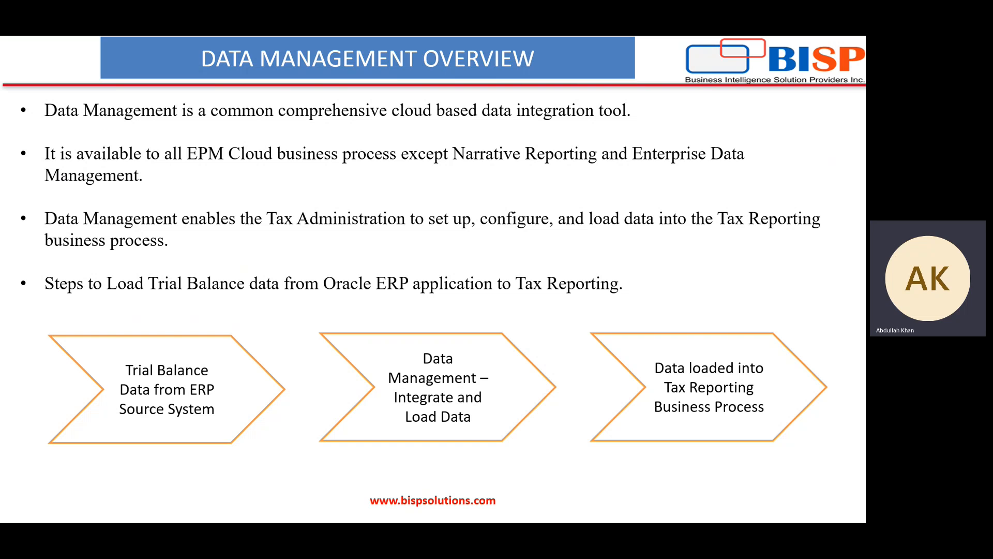
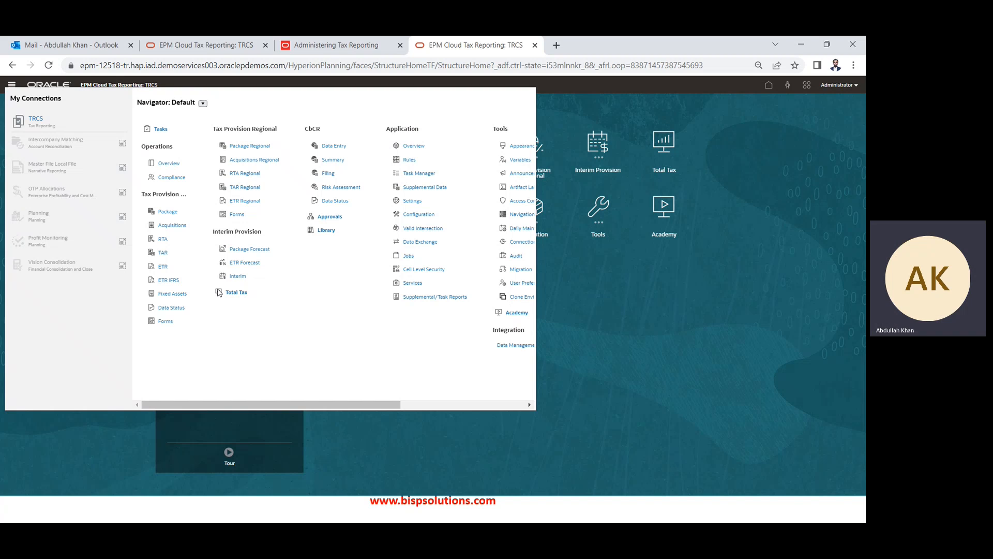
Open Data Management from the Tax Reporting navigator and display the Source System page of its setup
drag(317, 402, 412, 404)
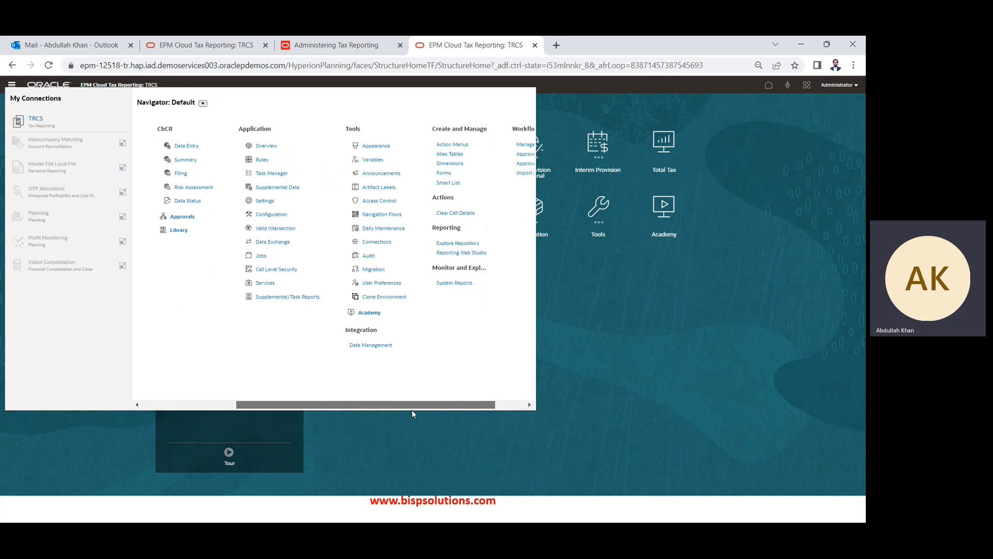
click(363, 345)
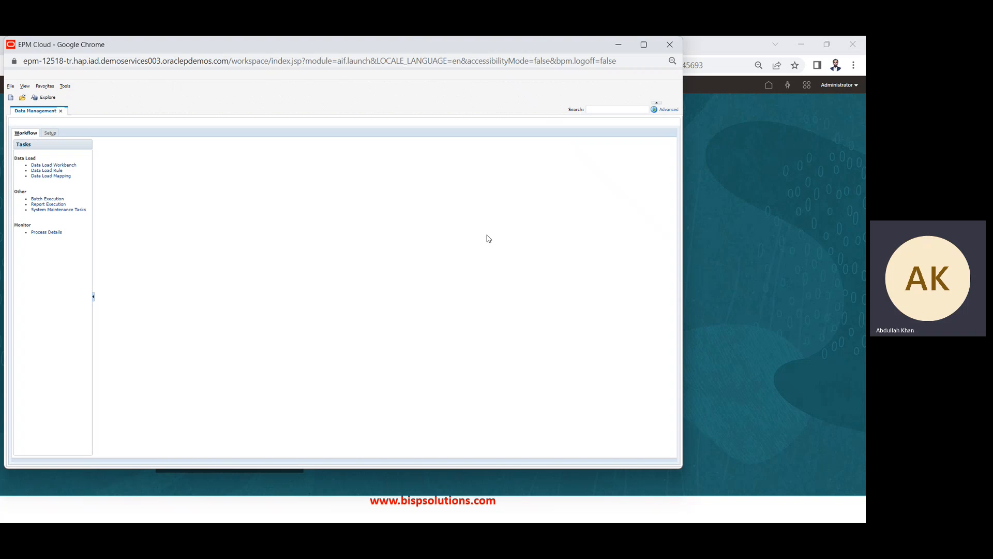
click(49, 133)
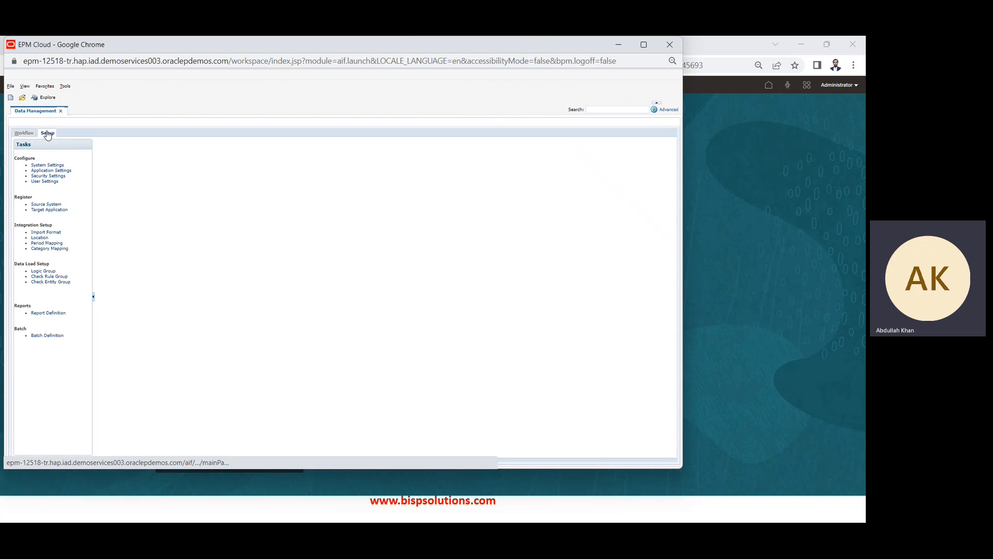
click(42, 204)
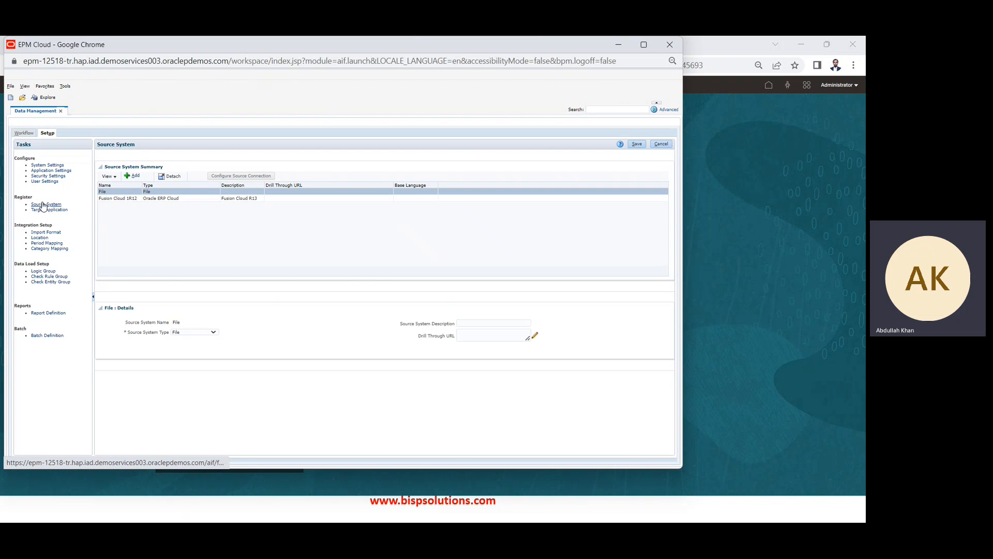
click(130, 176)
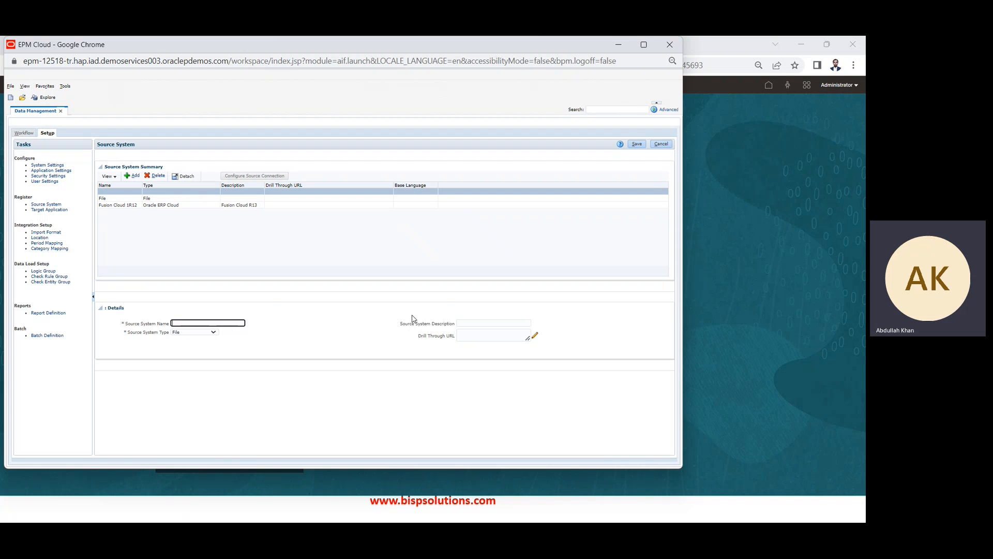
click(199, 333)
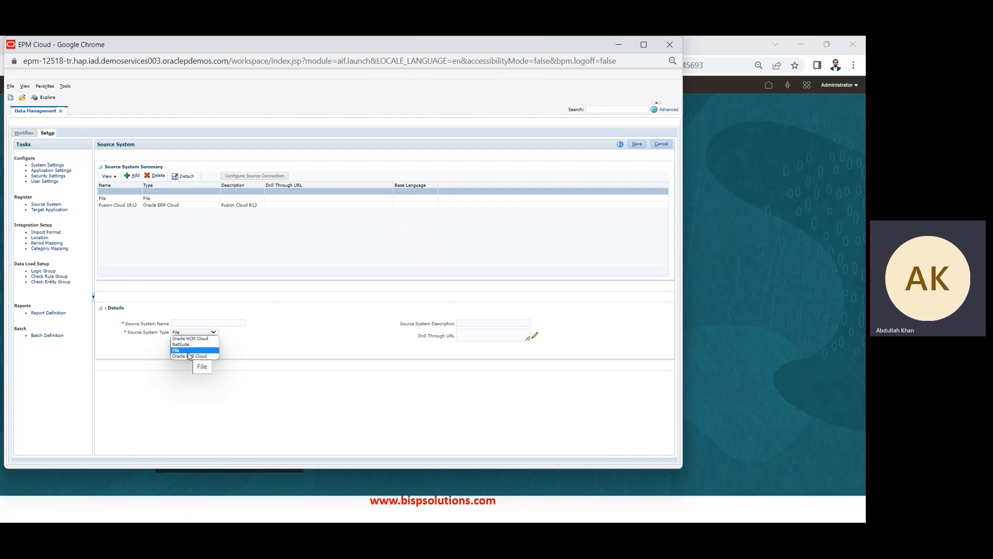
click(189, 352)
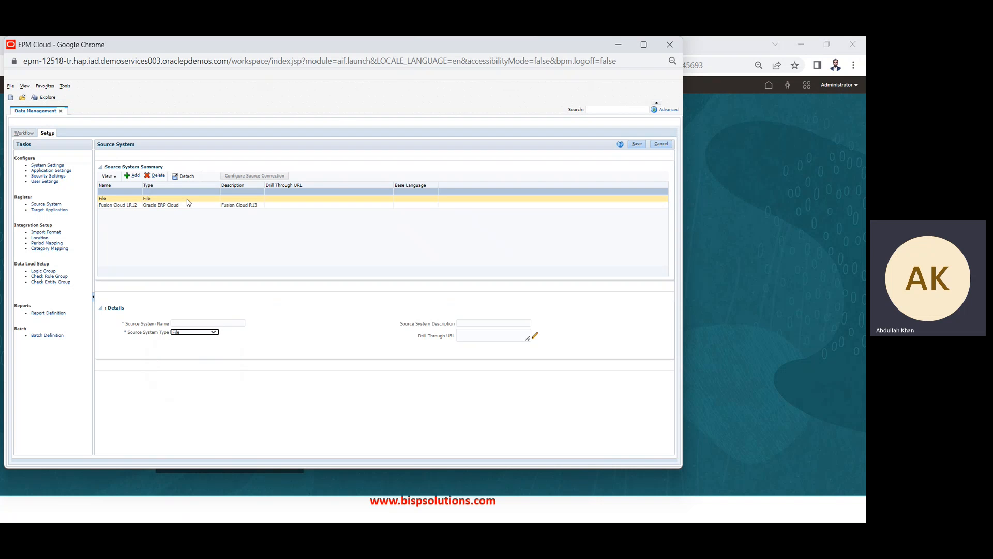
click(662, 145)
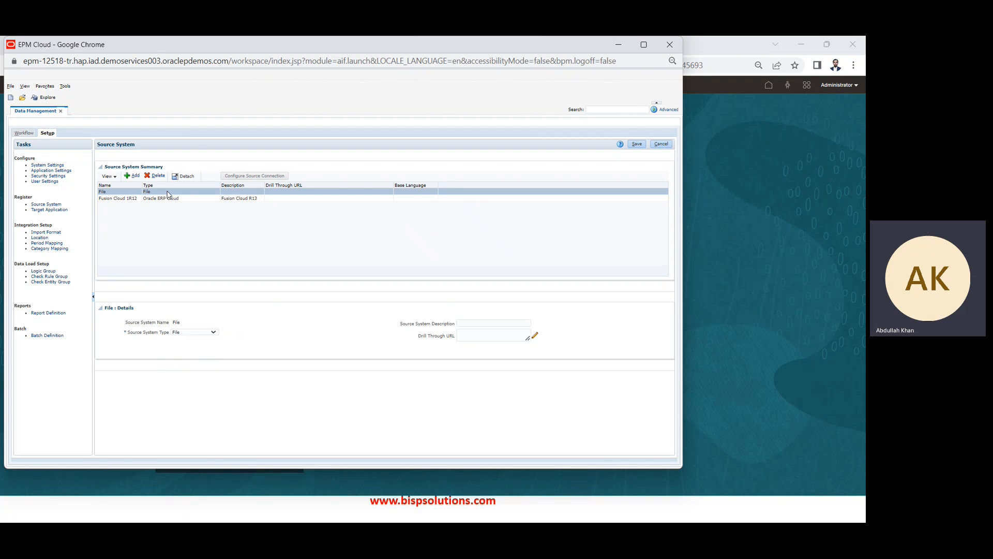
Save the existing File source system and select and save TRCS as the target application
click(638, 145)
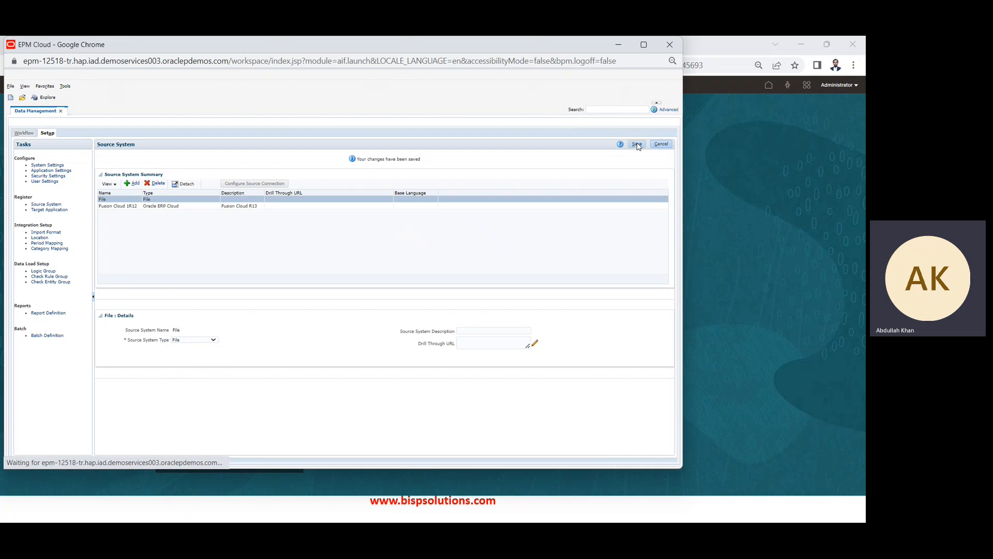
click(63, 210)
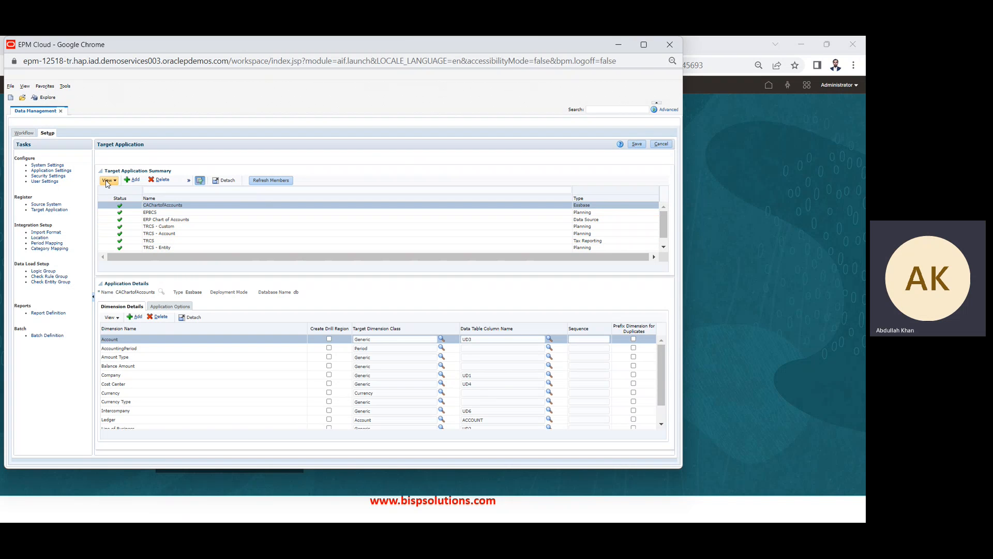
click(136, 181)
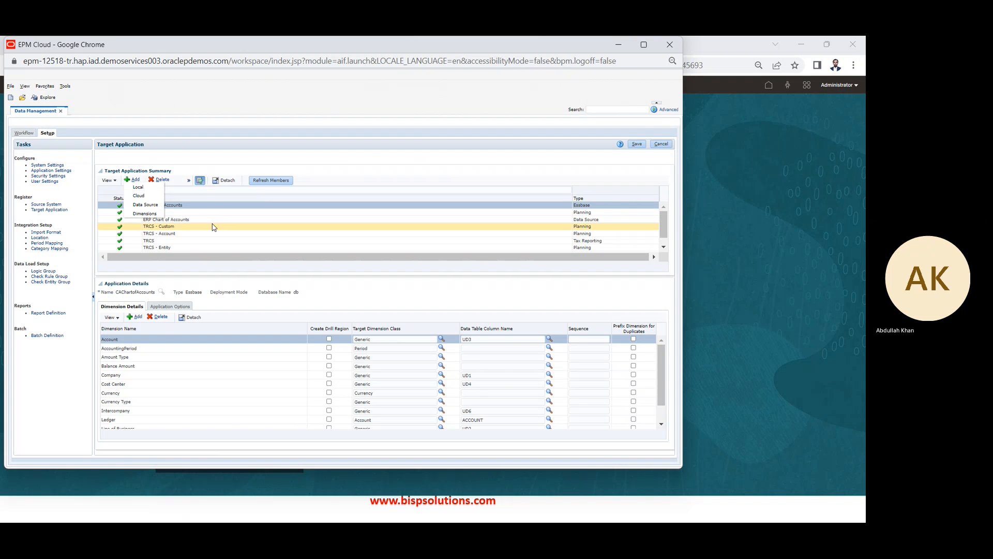
click(202, 243)
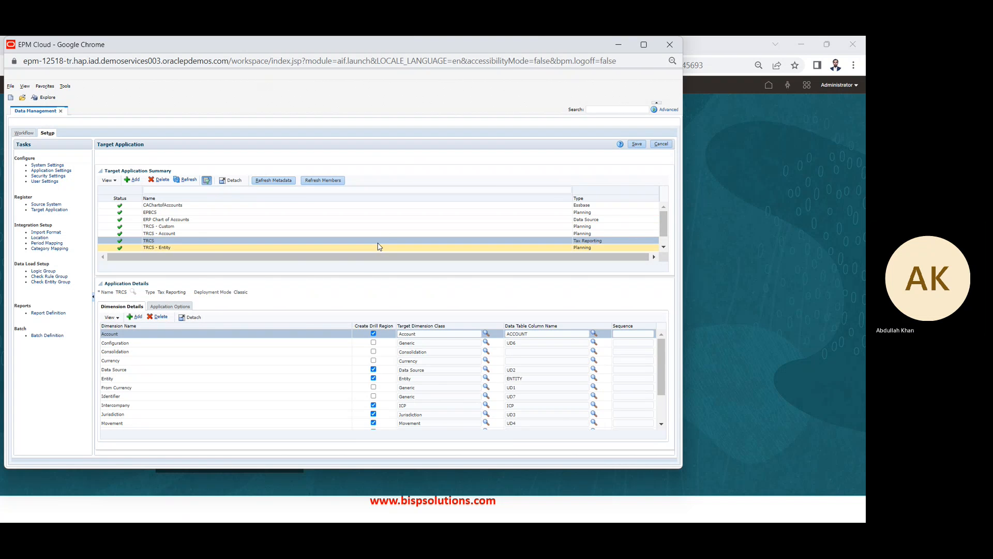
click(638, 144)
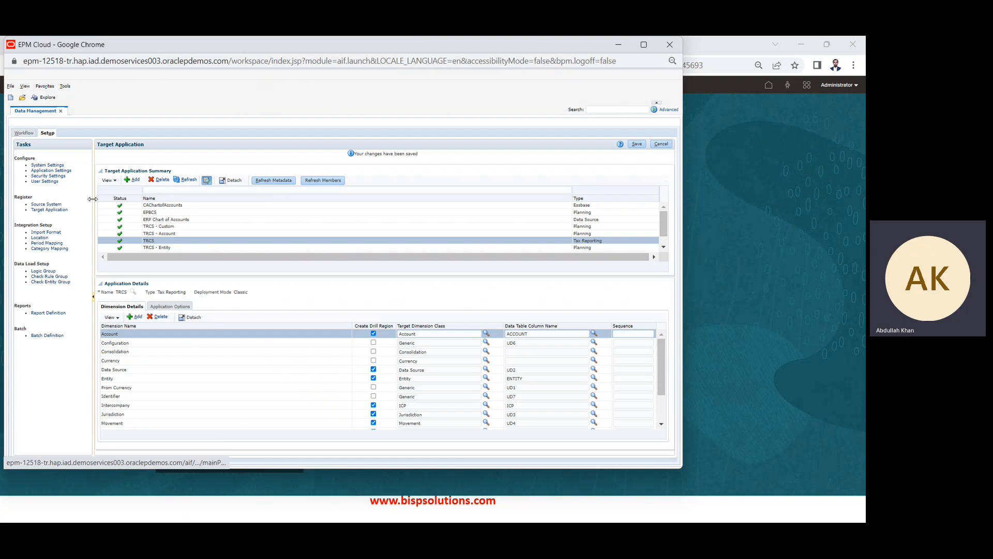
Add an import format named DMDATALOAD and set its file type to Delimited - Numeric Data
click(48, 232)
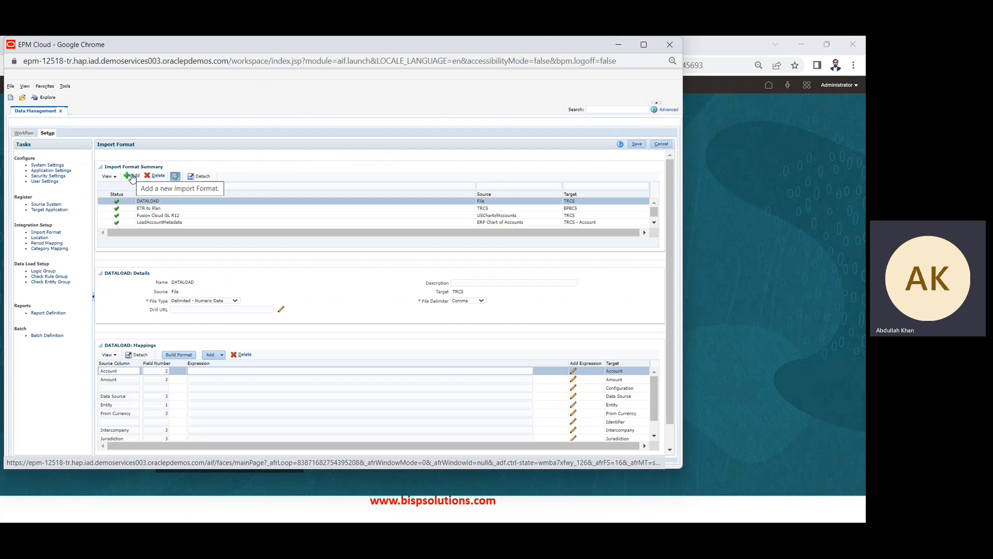
click(132, 176)
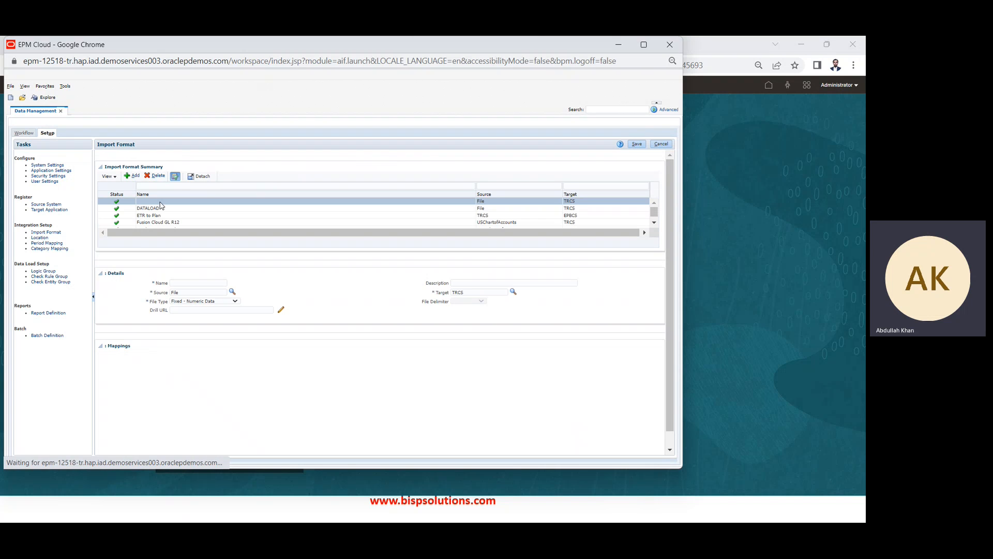
click(177, 282)
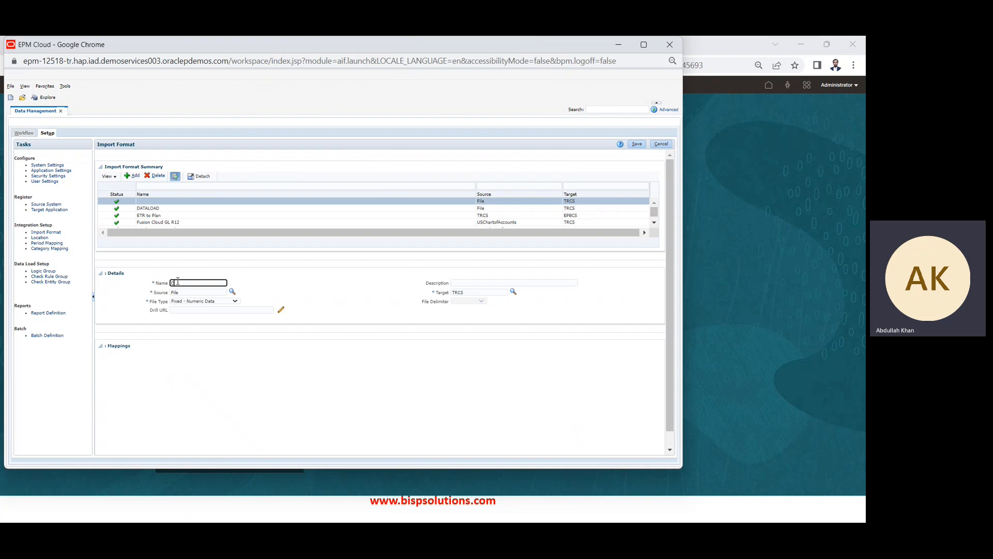
text(DMDATALOAD)
click(202, 303)
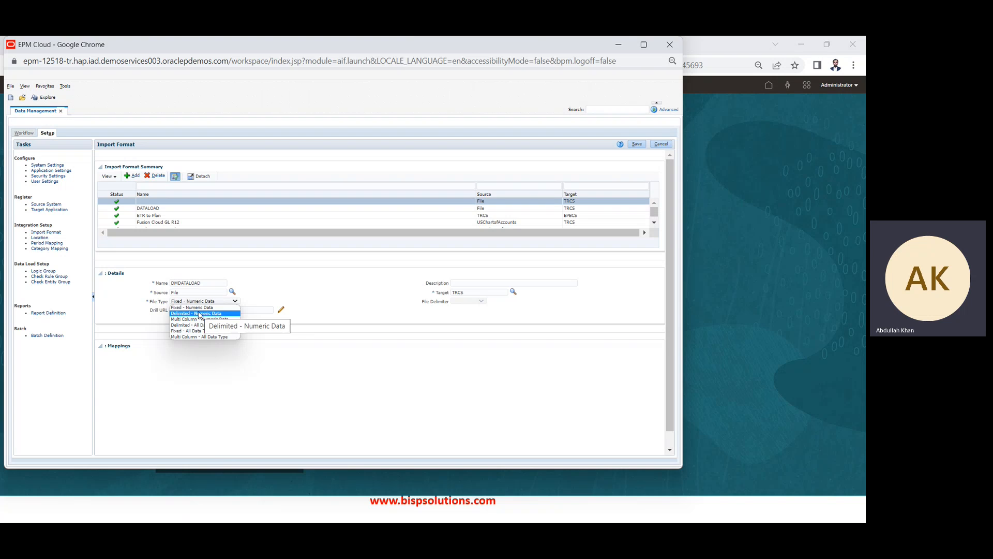
click(200, 314)
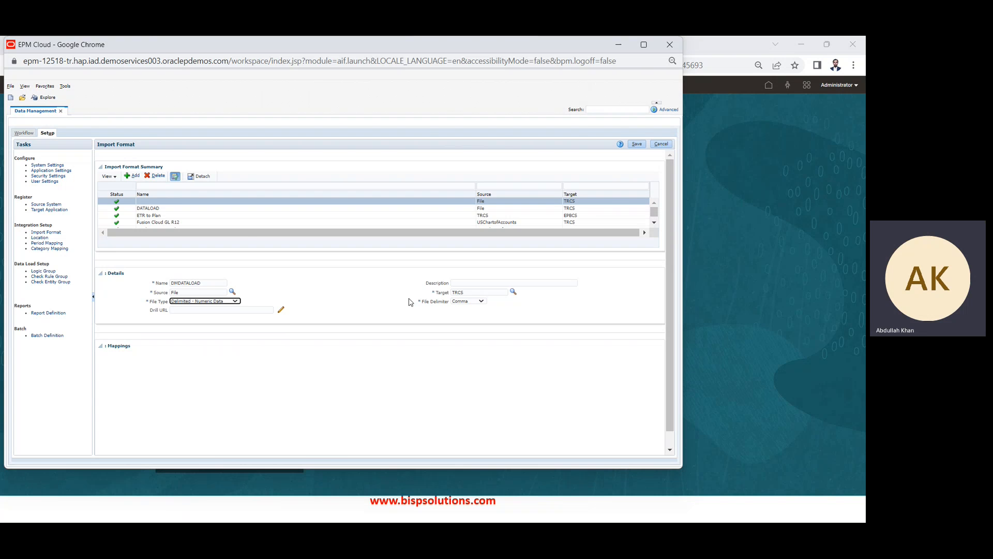
Switch to File Explorer and open the Data text file in Documents, TRCS Work Folder, DATA MANAGEMENT
key(alt+Tab)
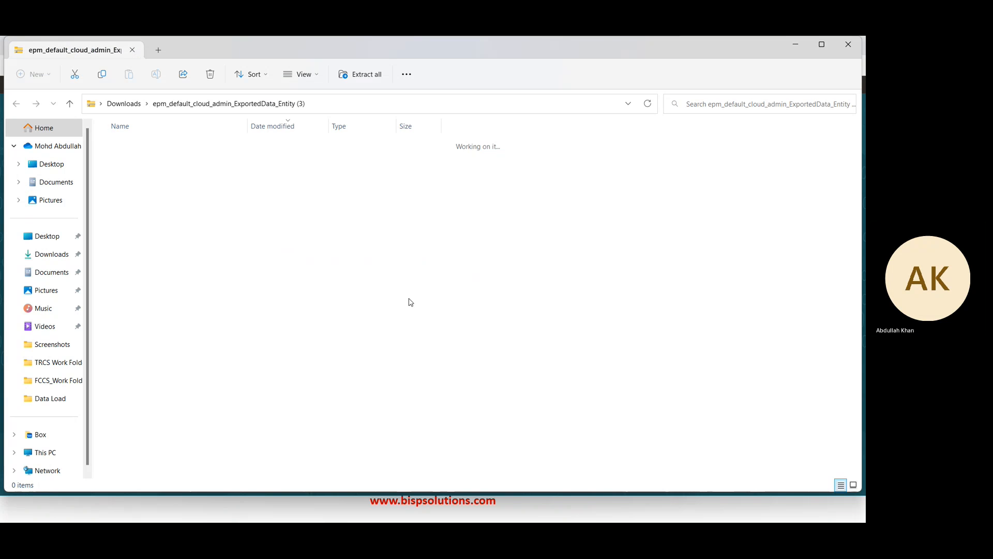
click(66, 184)
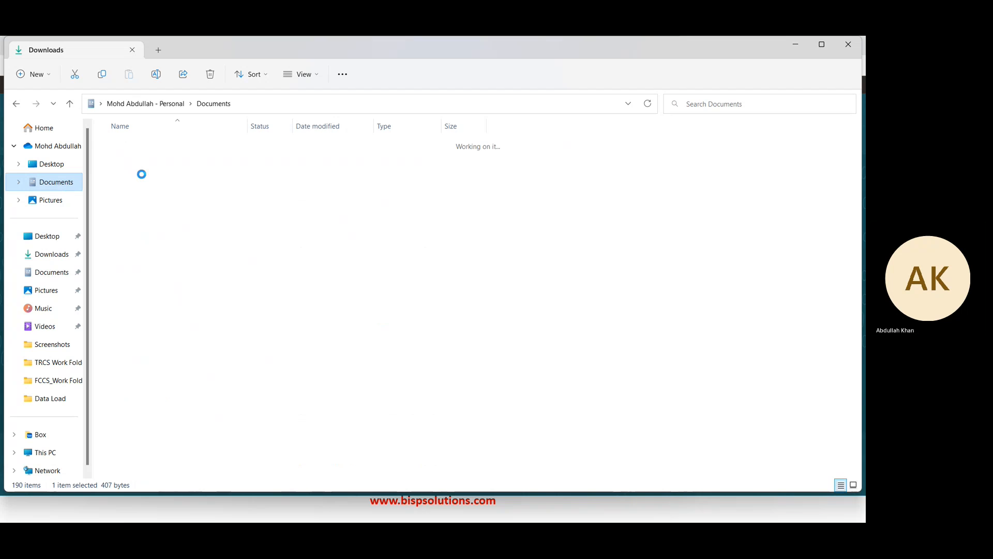
click(146, 203)
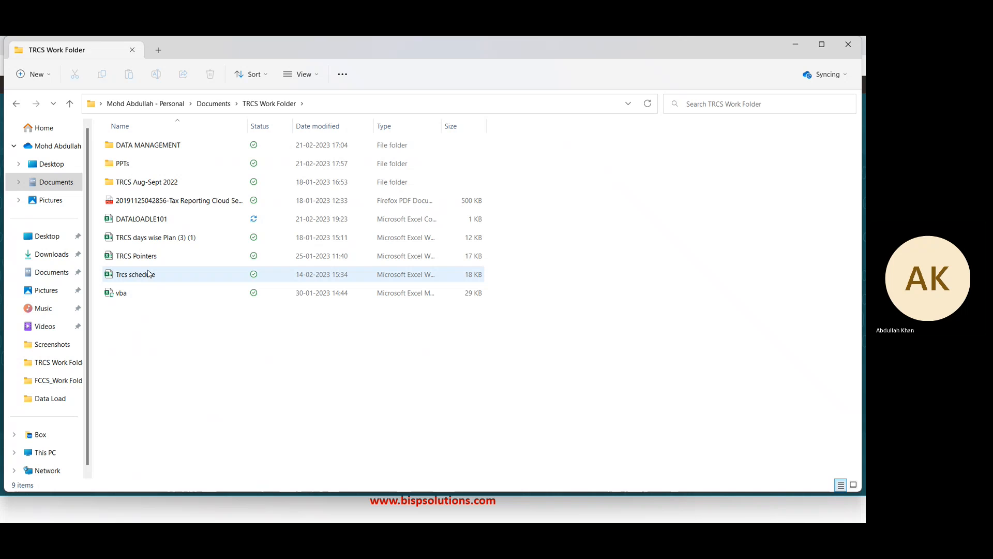
click(164, 151)
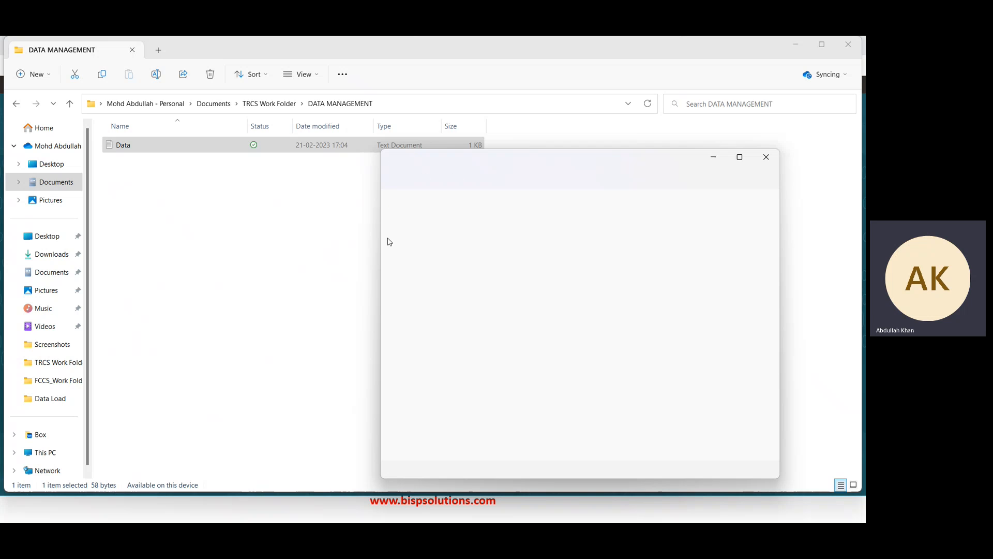
Examine the delimiter and field order of the records in the Data file, and return to the Data Management window
click(473, 219)
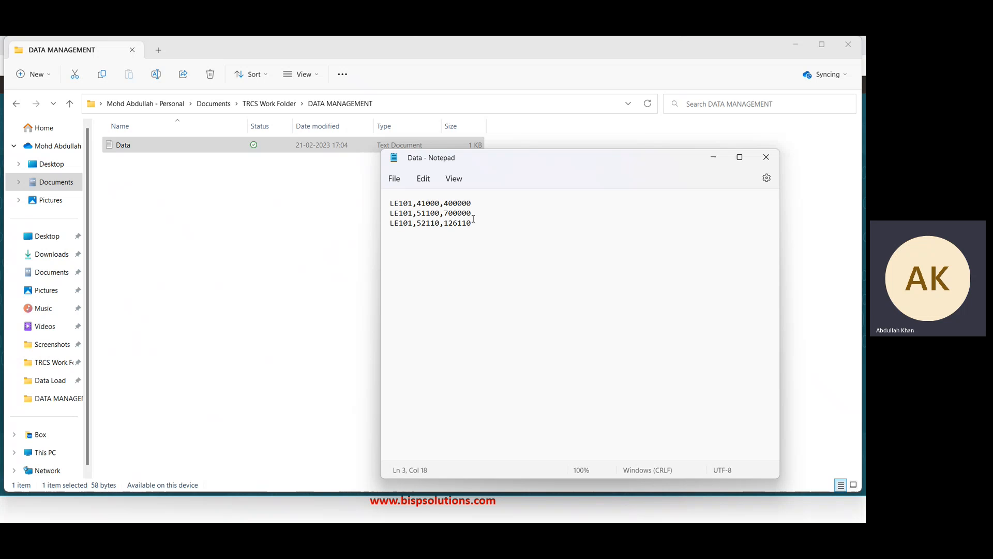
key(Up)
key(Left)
key(Left)
key(Left)
key(Left)
key(Left)
key(Right)
key(Right)
key(alt+Tab)
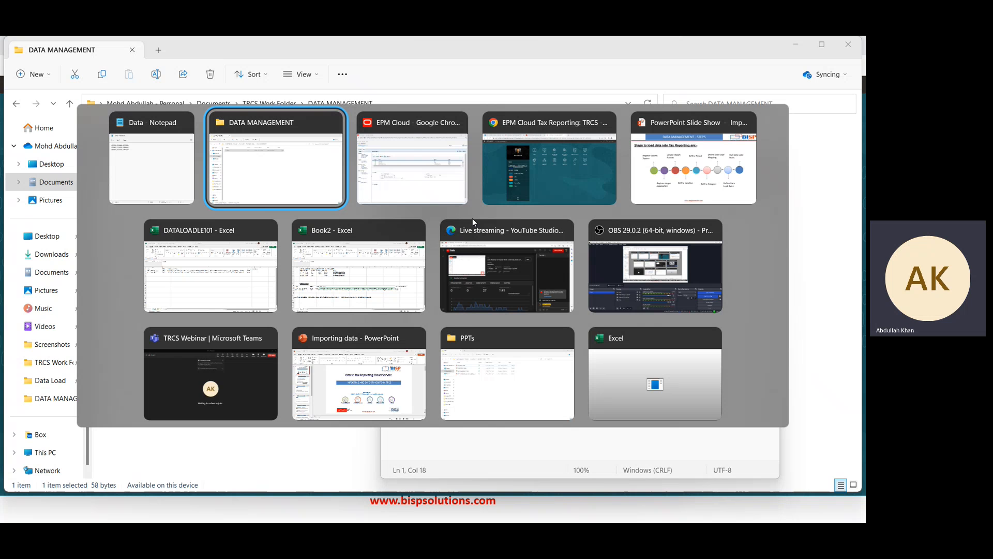
key(alt+Tab)
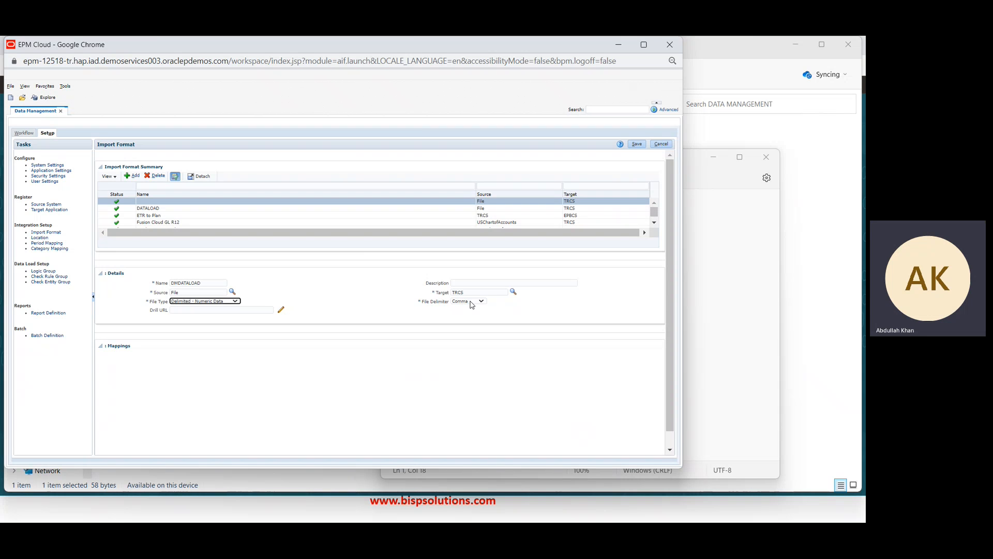
Save the new import format and select DMDATALOAD in the import format summary to show its mappings
click(639, 147)
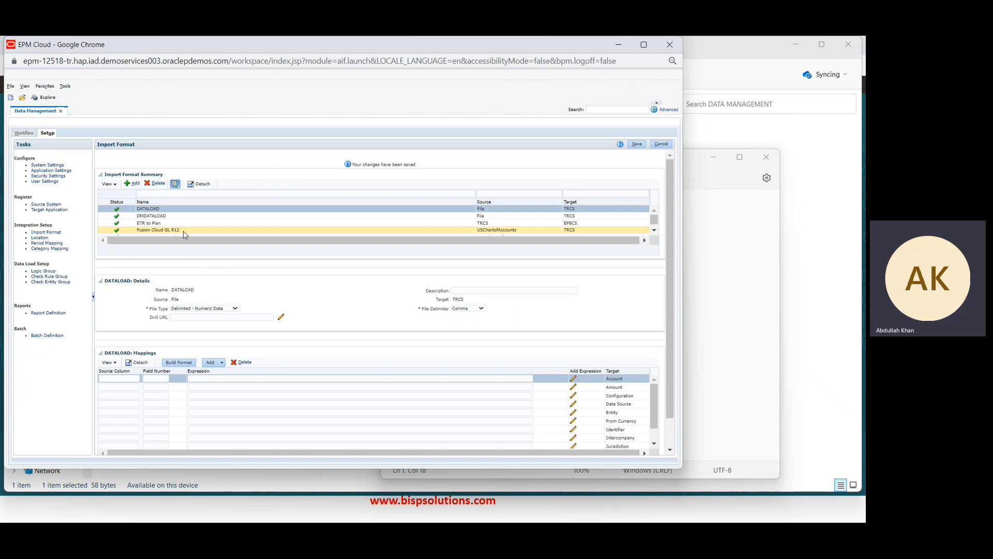
click(175, 215)
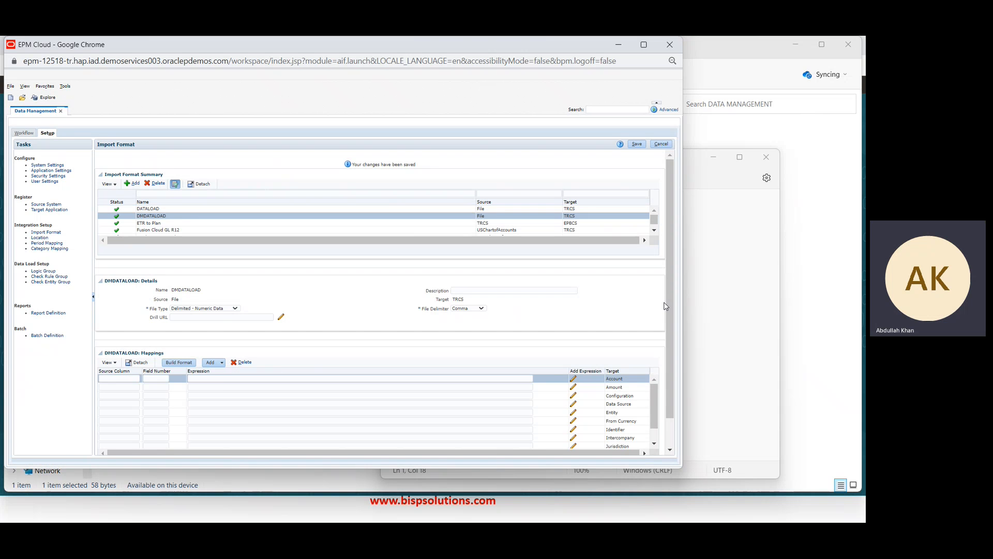
drag(668, 302, 671, 346)
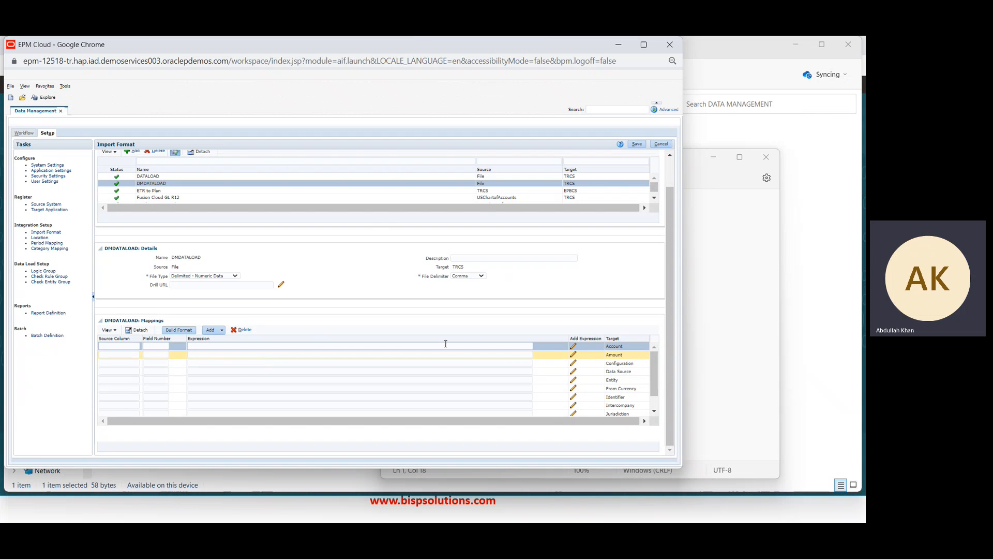
Map the Account target to source column Account with field number 2, checking the field's position in the Data file
double_click(619, 347)
key(ctrl+c)
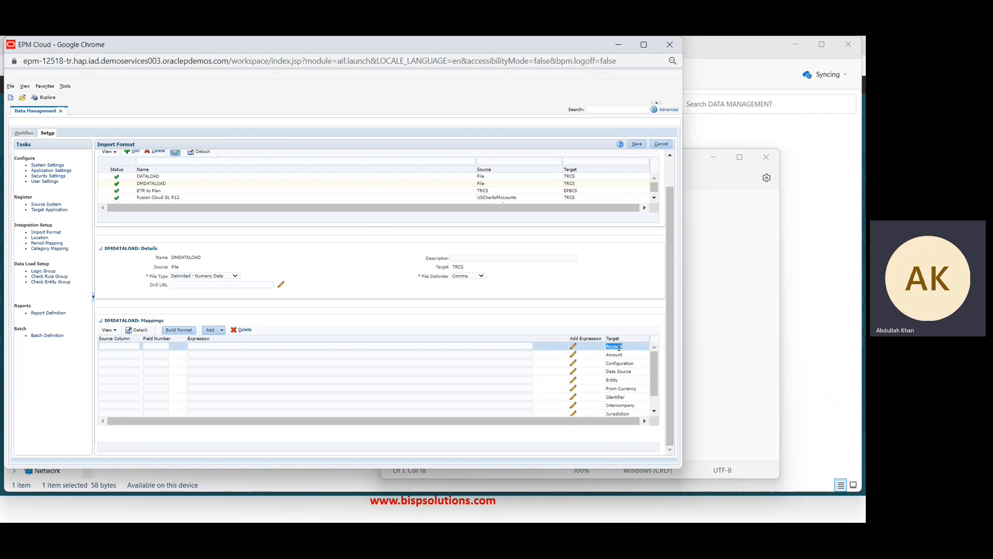
click(112, 347)
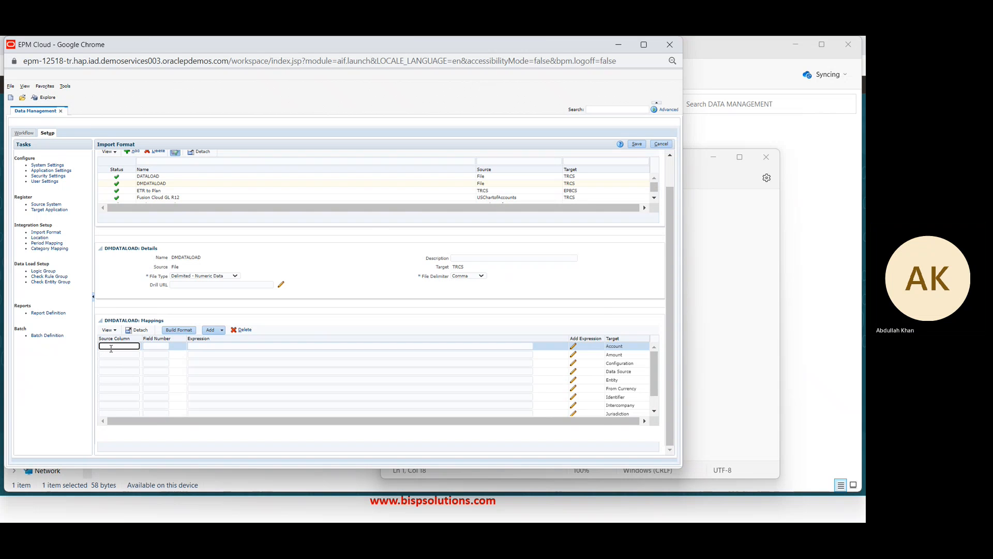
key(ctrl+v)
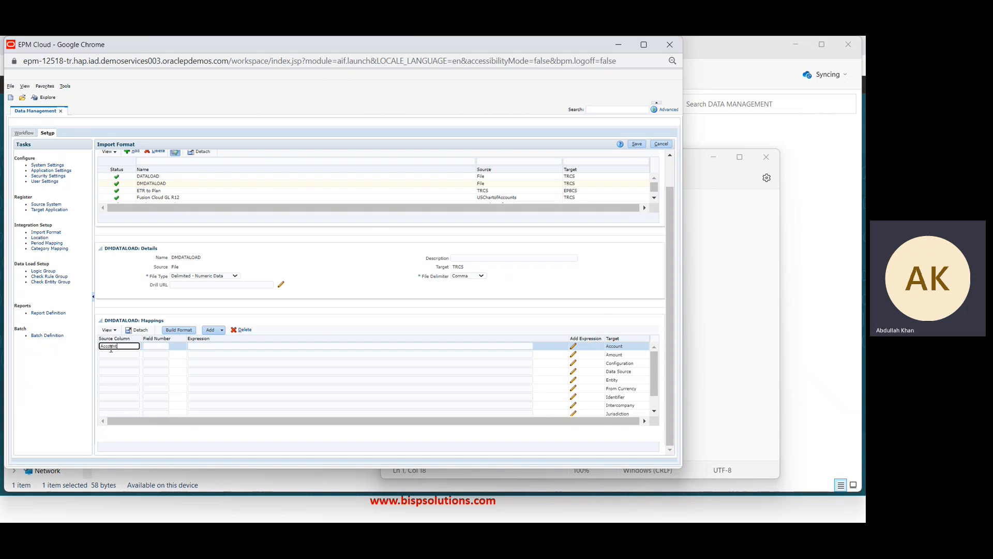
click(148, 346)
key(alt+Tab)
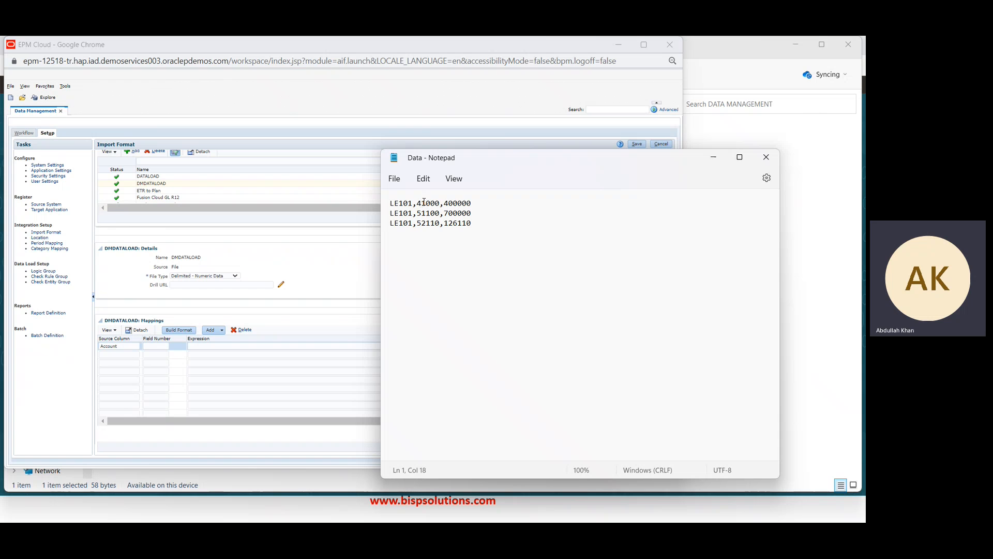
key(alt+Tab)
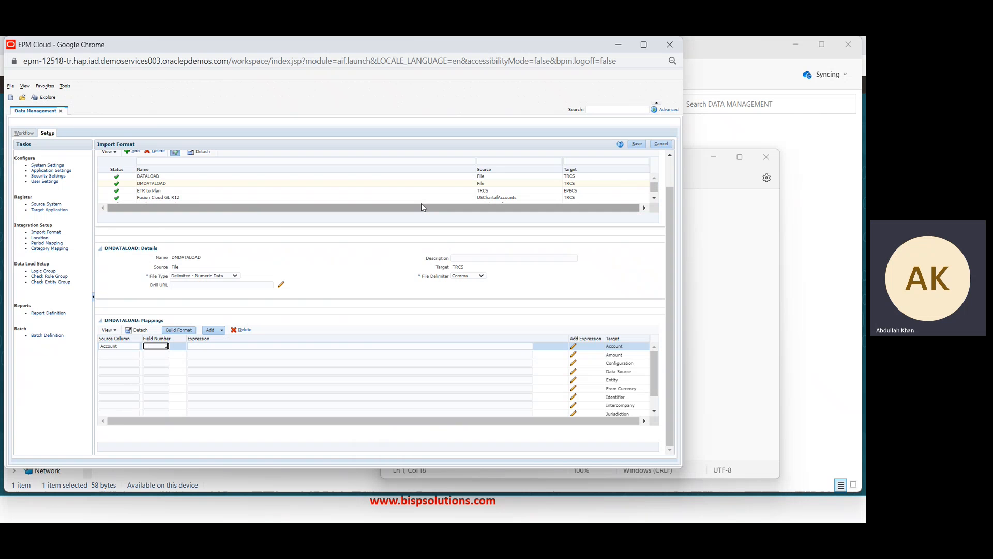
Map the Amount target to source column Amount with field number 3, checking its position among the Data file's fields
click(613, 354)
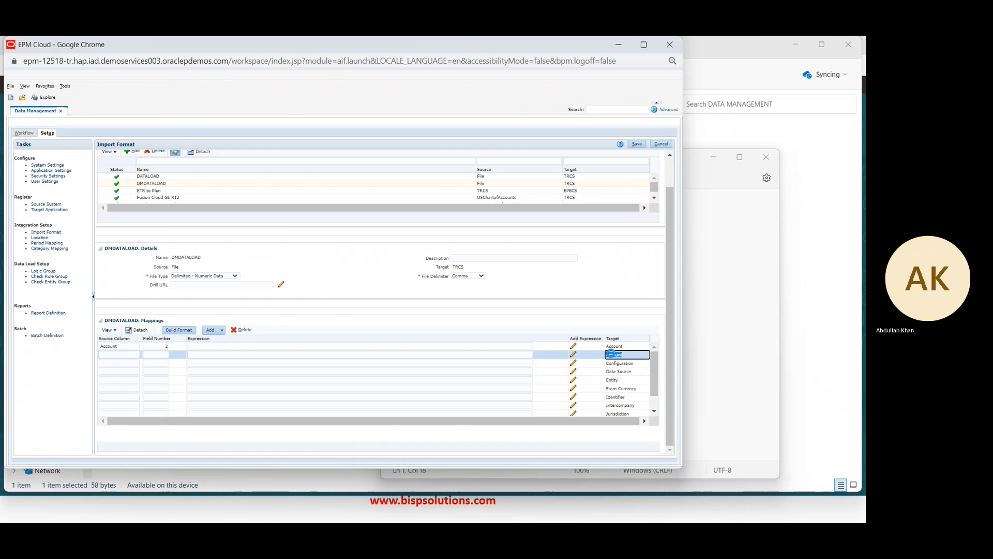
click(130, 356)
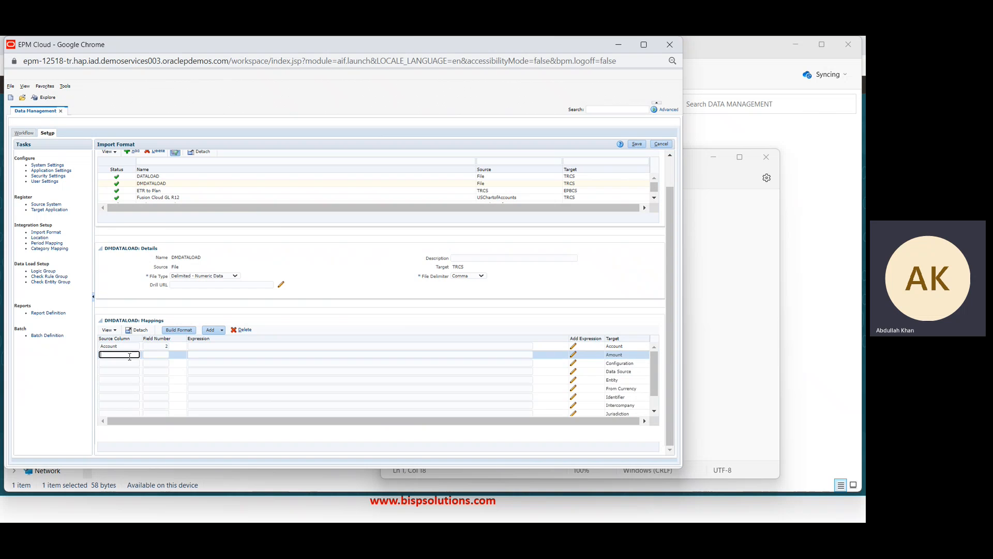
key(Tab)
key(alt+Tab)
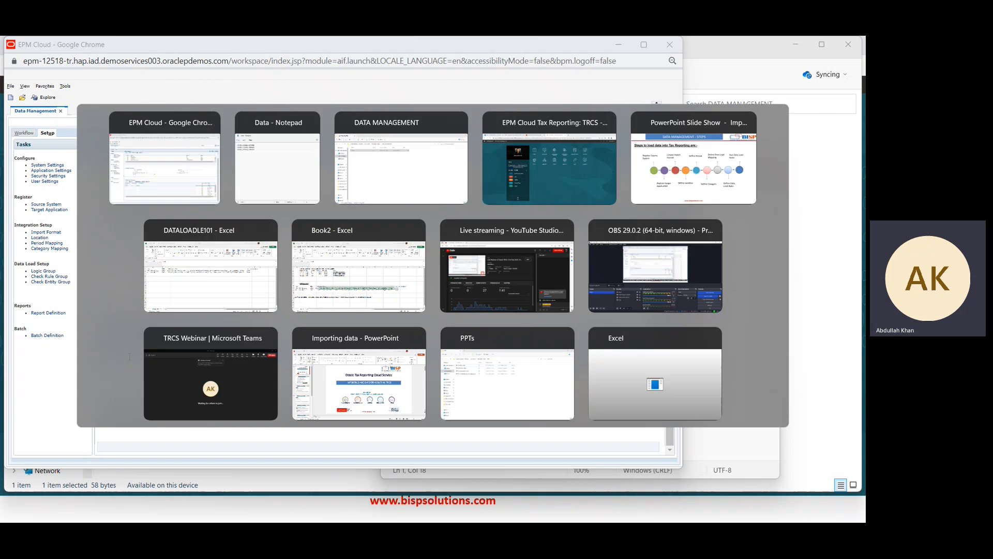
key(alt+Tab)
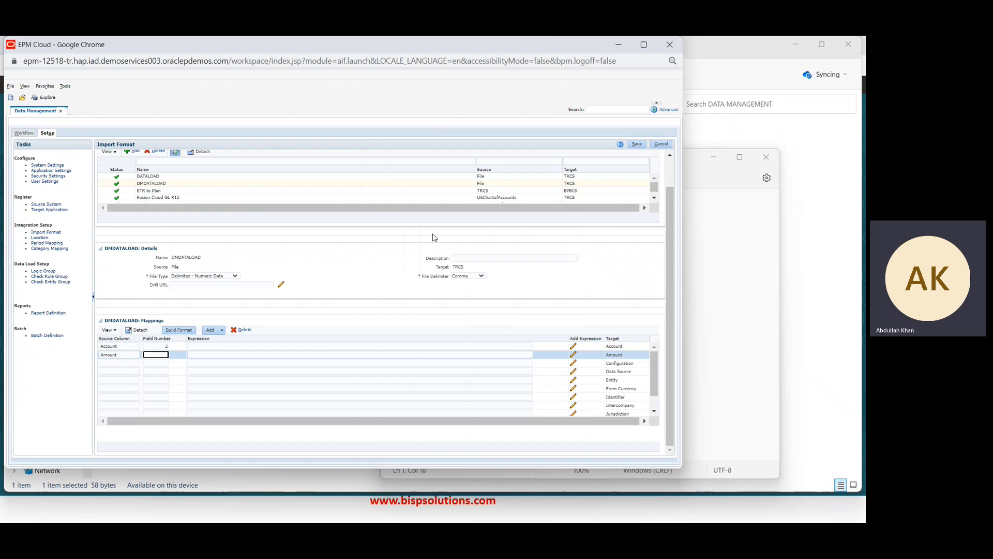
Enter Data Source as the source column for the Data Source target in the DMDATALOAD mappings
click(611, 370)
triple_click(612, 370)
key(ctrl+c)
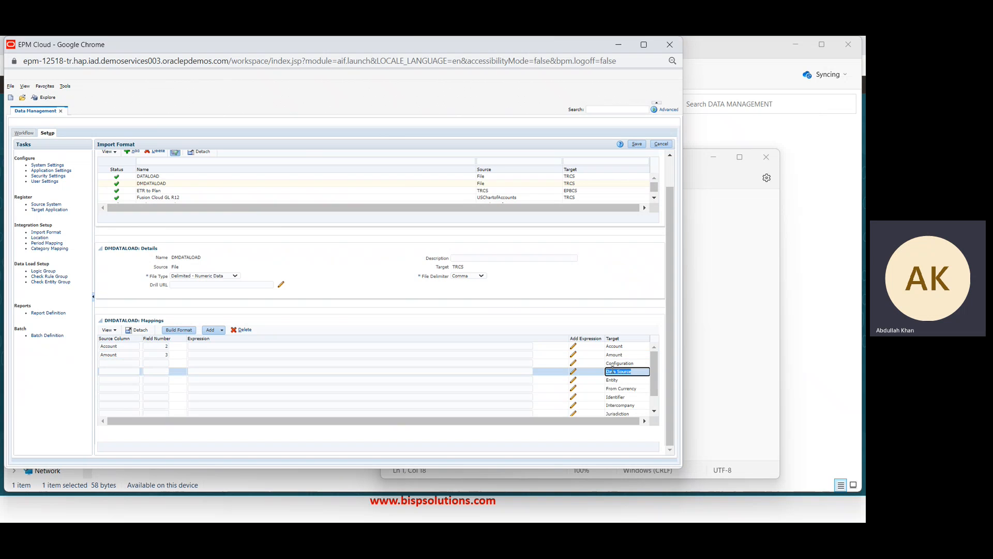
click(117, 369)
key(ctrl+v)
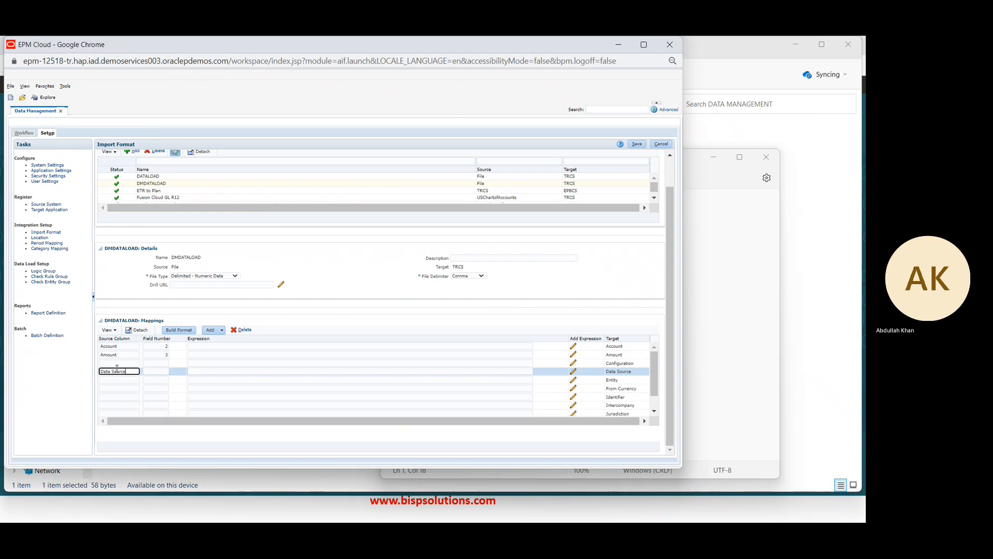
click(160, 370)
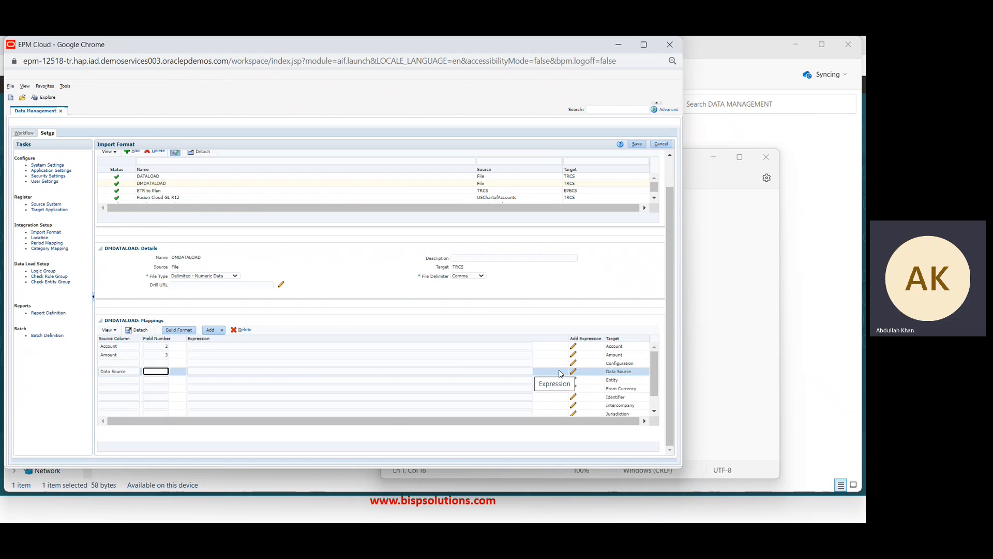
Map the Entity target to source column Entity with field number 1
click(611, 379)
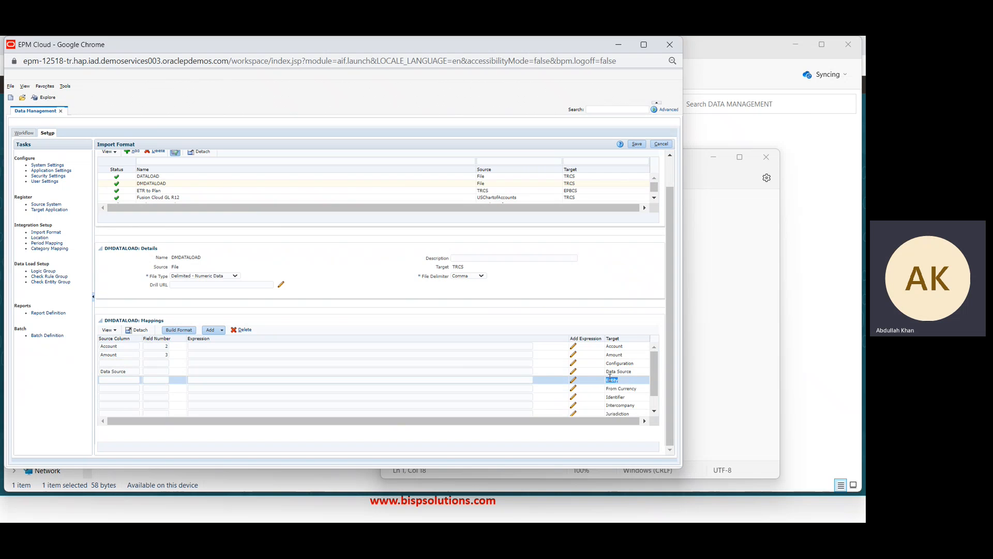
click(107, 380)
click(155, 380)
text(1)
Enter From Currency as the source column for the From Currency target
double_click(615, 389)
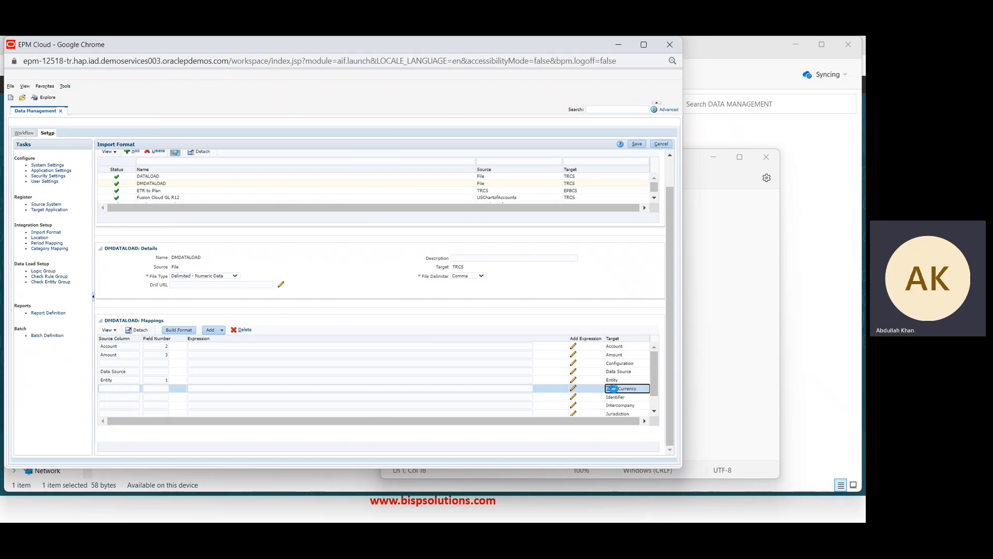
triple_click(613, 388)
key(ctrl+c)
click(120, 388)
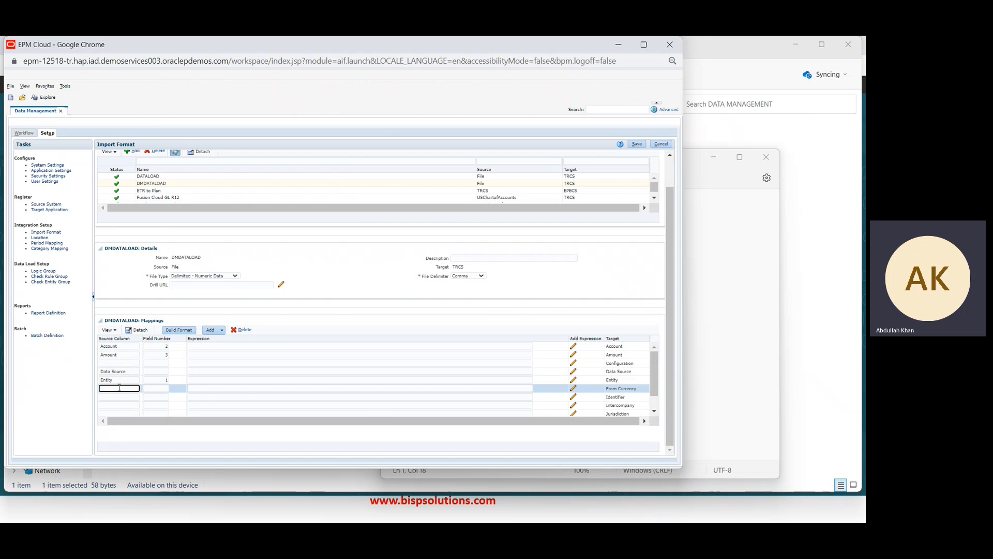
key(ctrl+v)
Fill in the source columns Intercompany and Jurisdiction for the targets of the same names
click(615, 404)
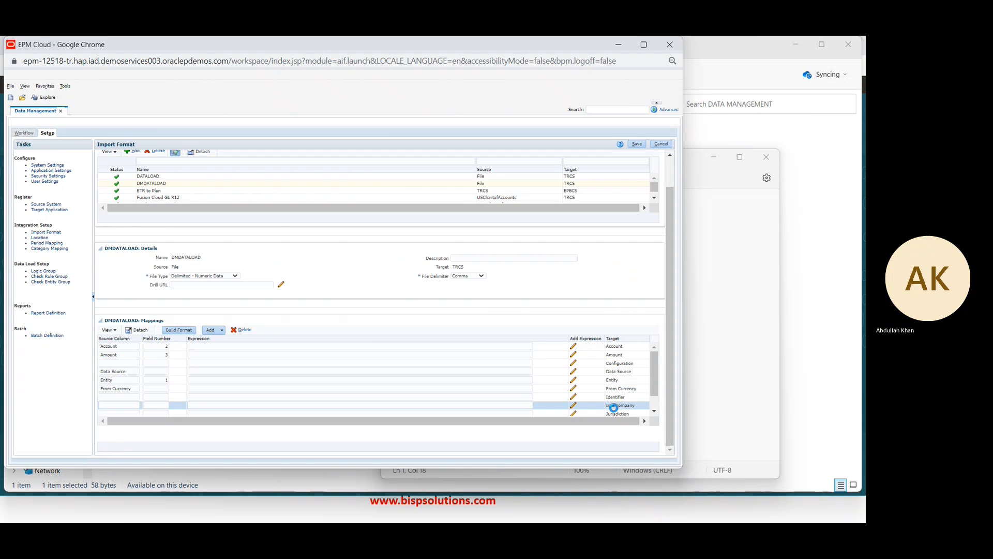
click(614, 404)
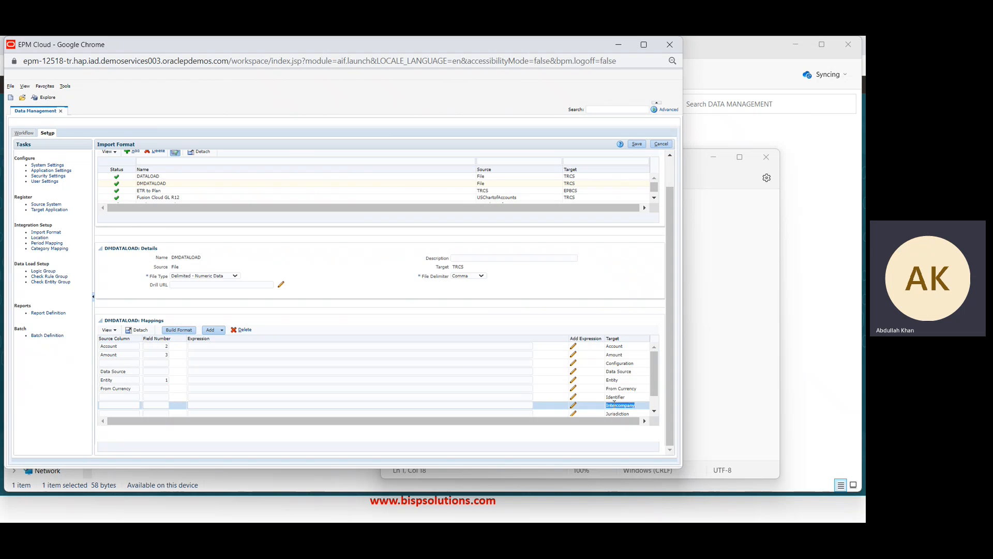
drag(615, 403, 120, 405)
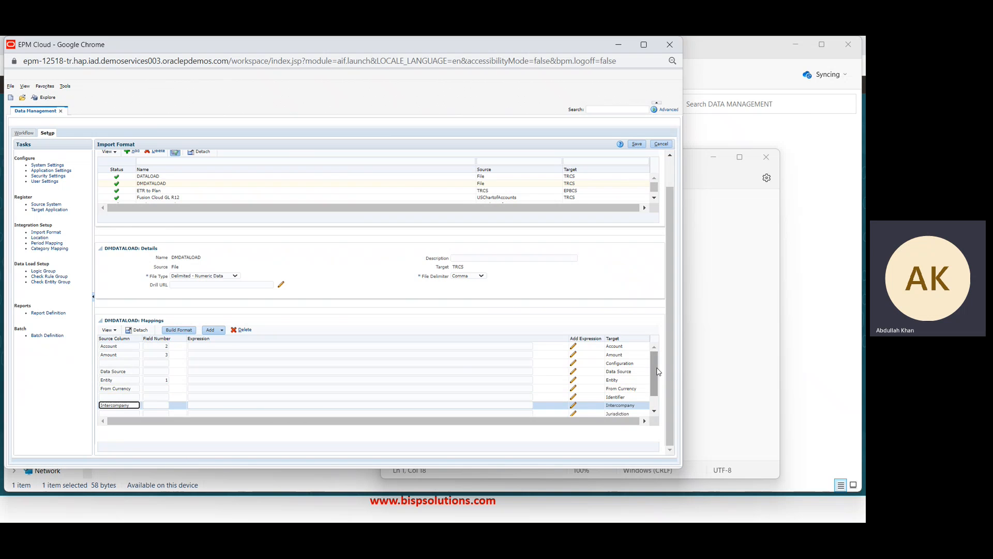
drag(655, 373, 658, 385)
click(611, 394)
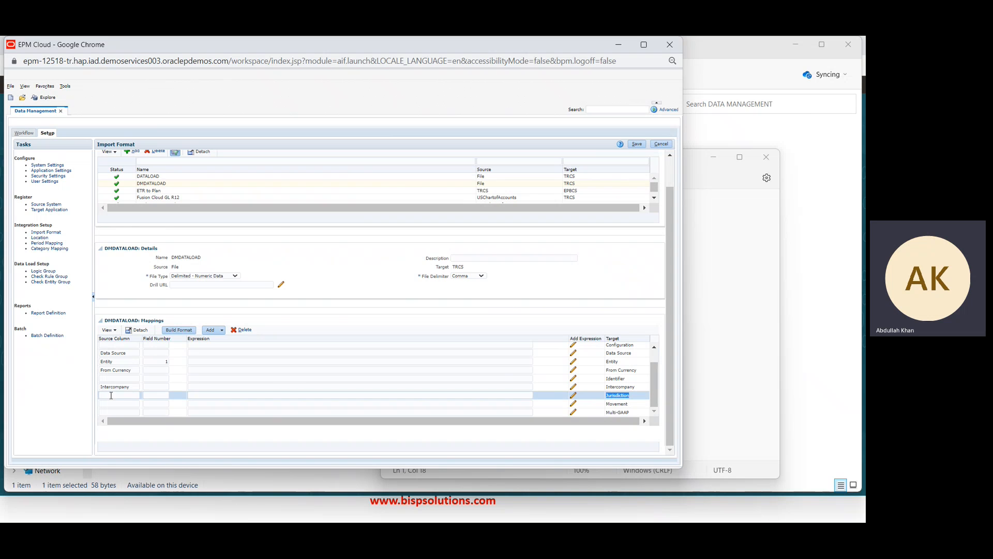
drag(111, 396, 112, 395)
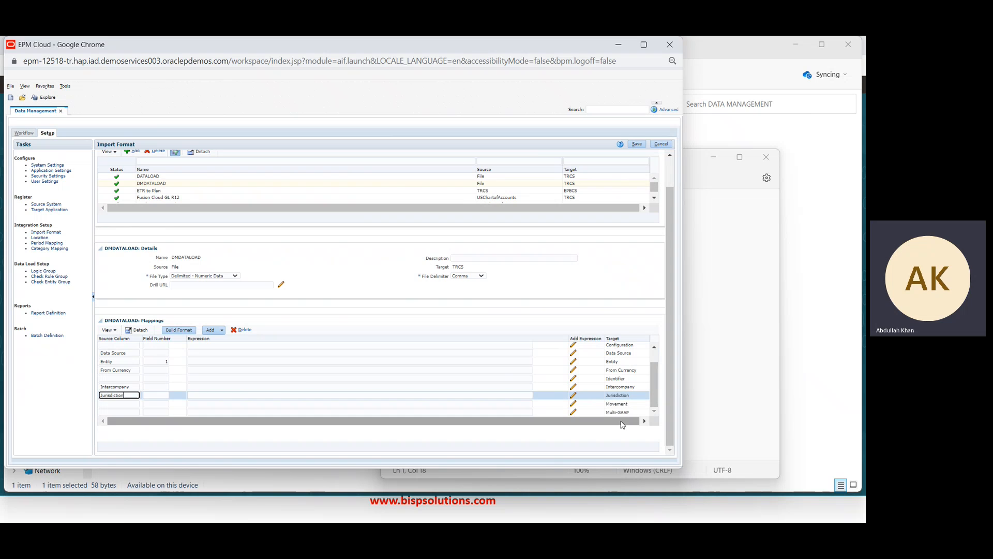
Fill in the source columns Movement and Multi-GAAP for their matching targets
click(613, 403)
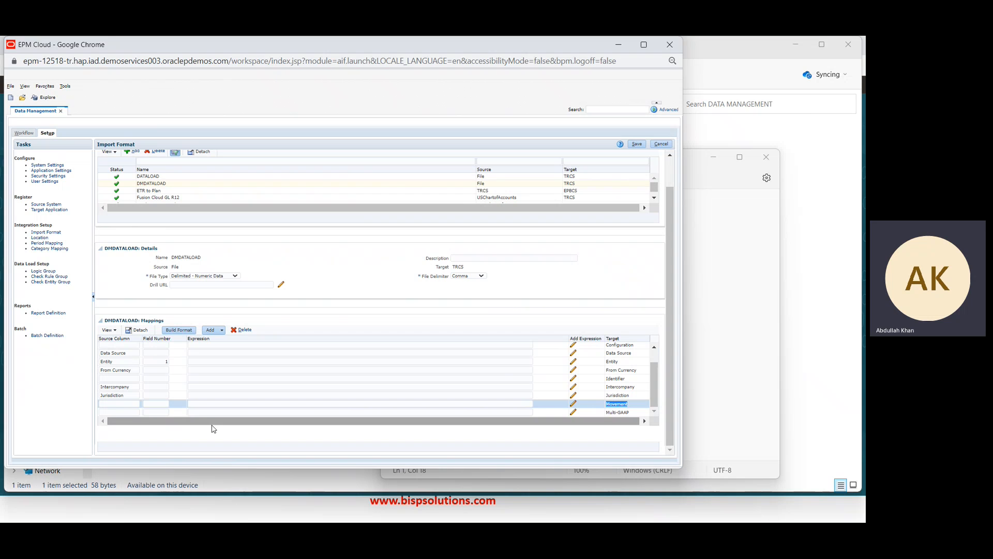
drag(617, 404, 113, 404)
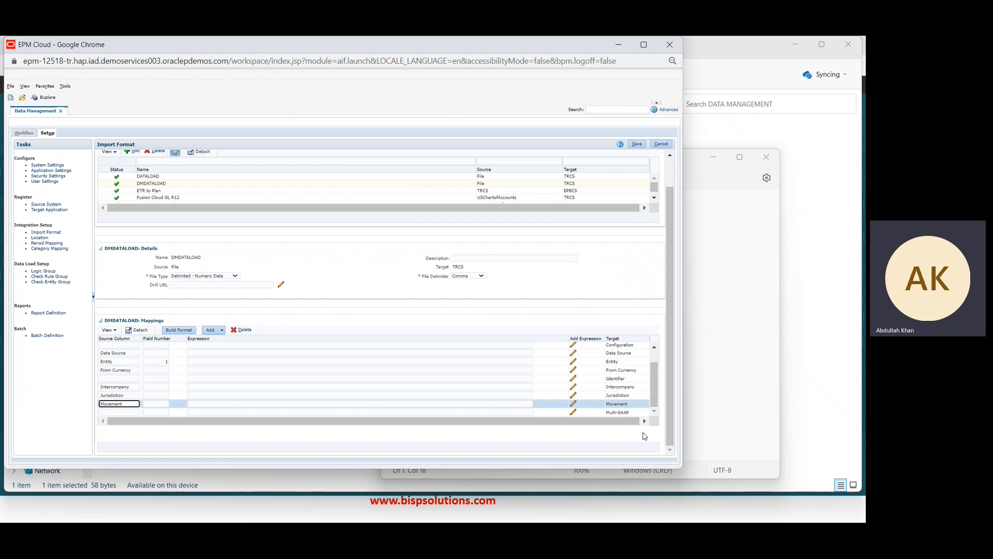
click(620, 412)
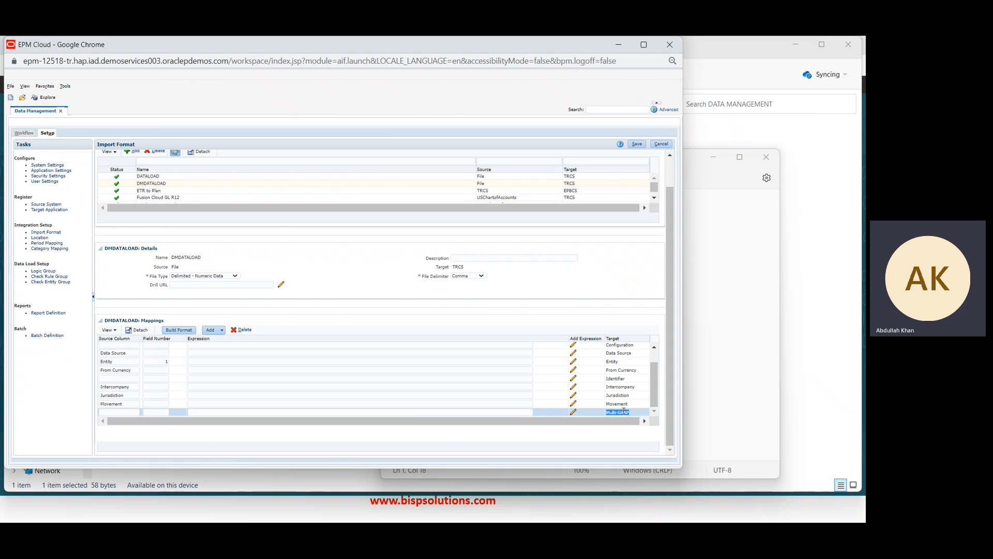
drag(119, 409, 112, 411)
Set the field number to 3 for the Data Source, From Currency and Intercompany mappings
click(163, 353)
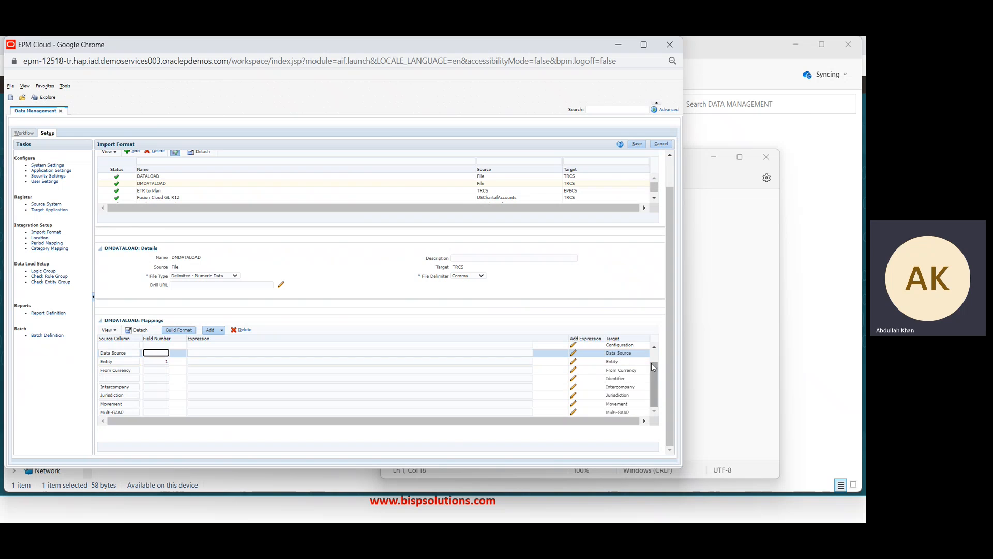
drag(651, 362, 654, 352)
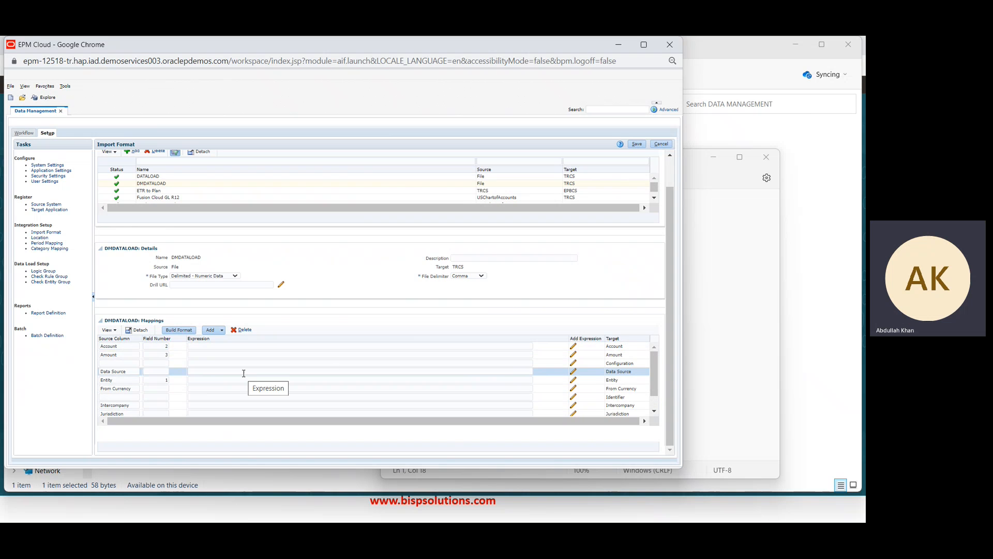
click(163, 372)
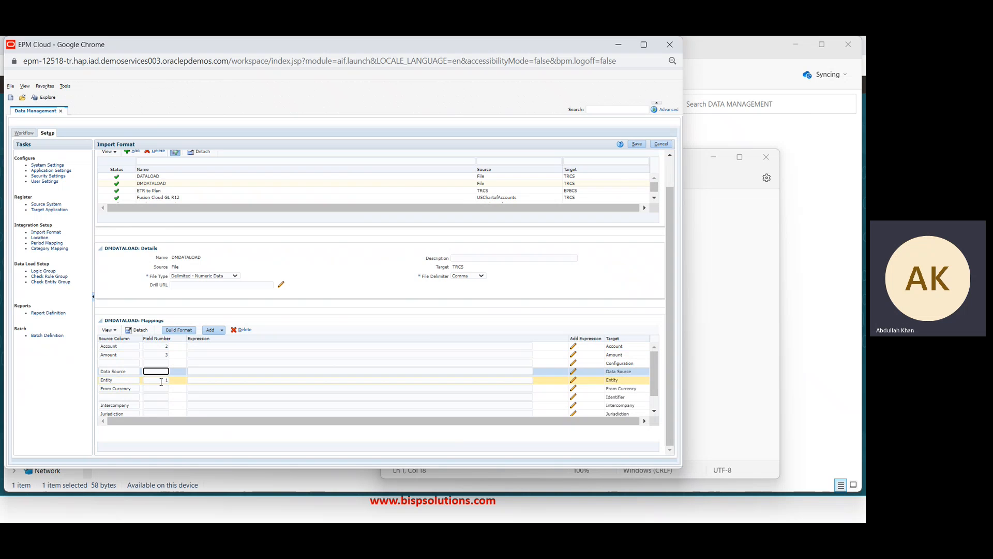
text(3)
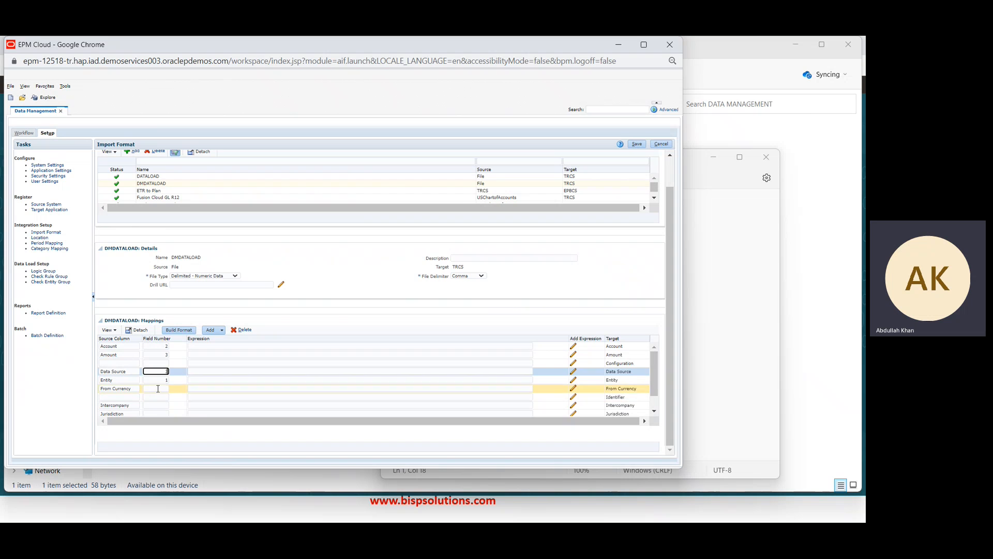
click(157, 390)
text(3)
click(157, 405)
text(3)
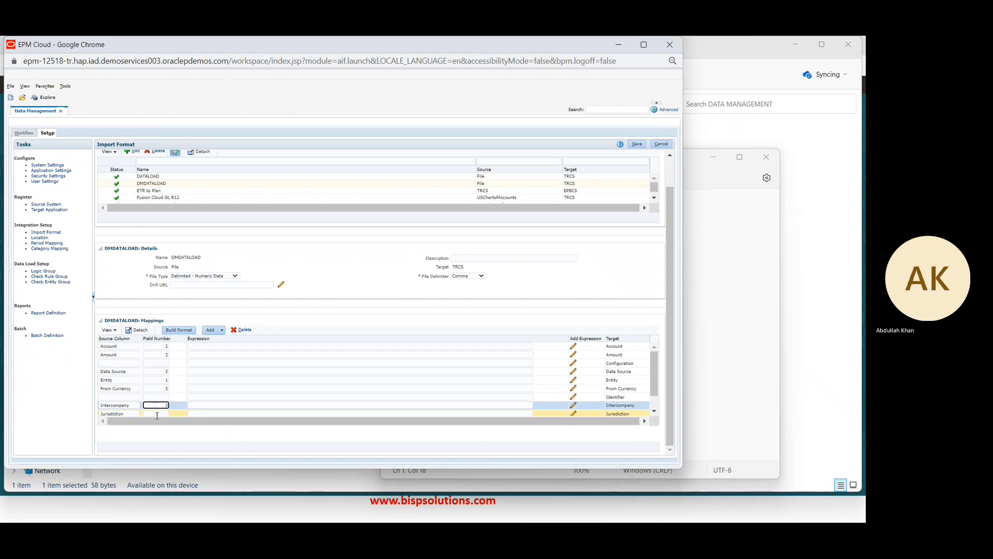
Set the field number to 3 for the Jurisdiction, Movement and Multi-GAAP mappings
click(166, 412)
text(3)
scroll(654, 361, down, 2)
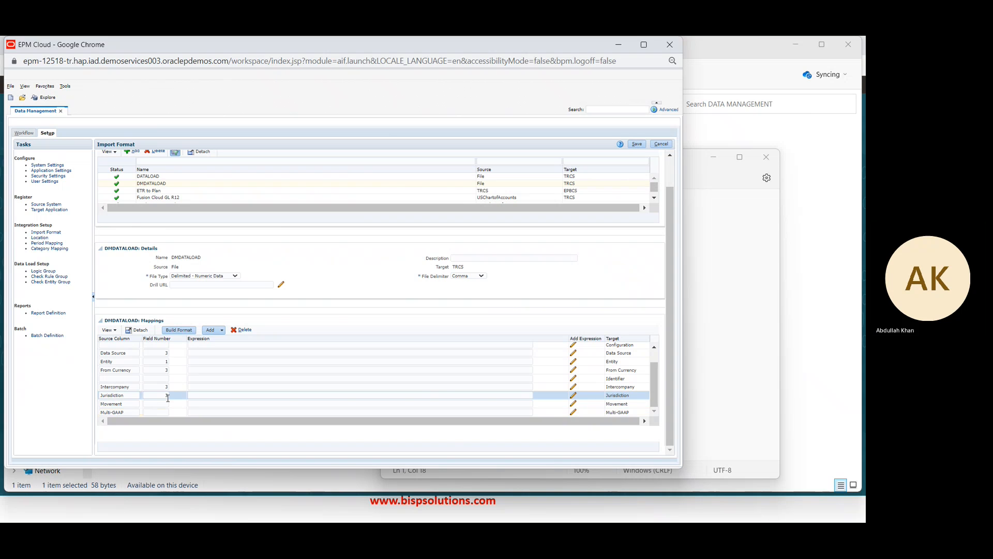
click(164, 403)
text(3)
click(162, 412)
text(3)
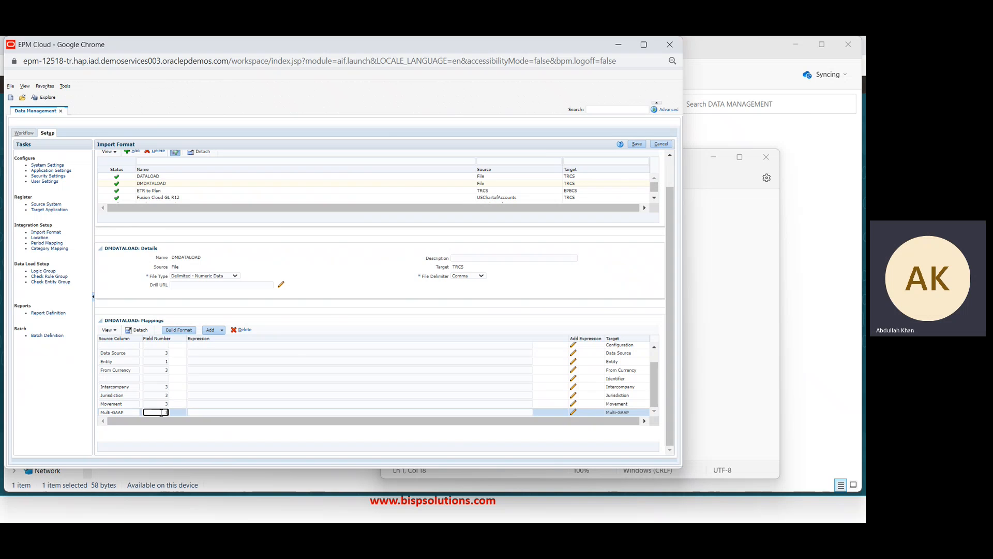
Try to save the DMDATALOAD mappings, dismiss the message and cancel the editing
click(334, 308)
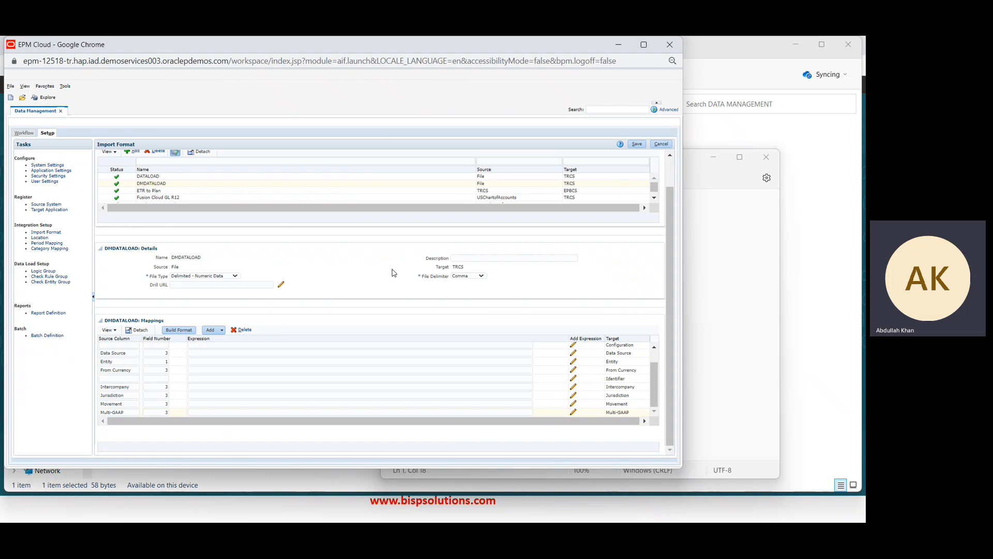
click(643, 147)
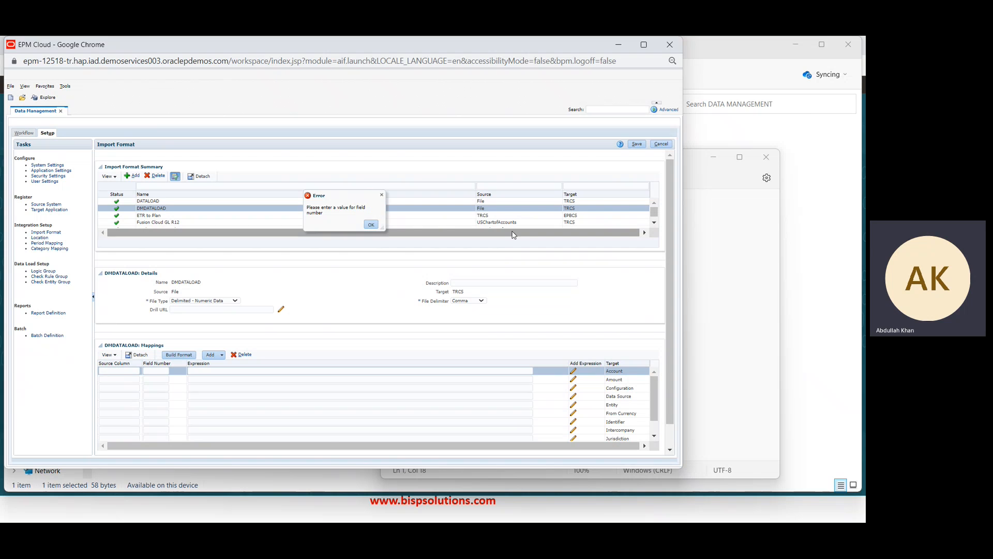
click(371, 225)
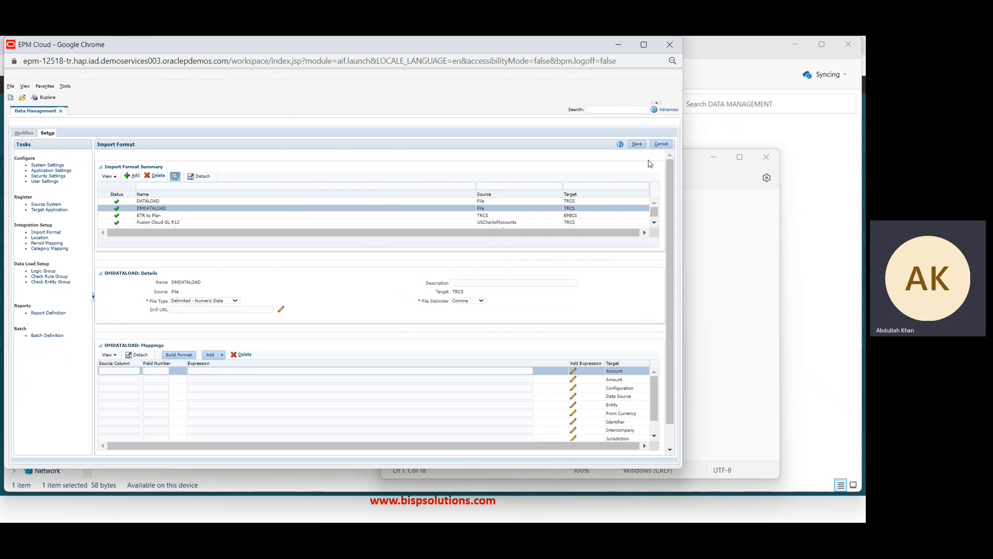
click(667, 144)
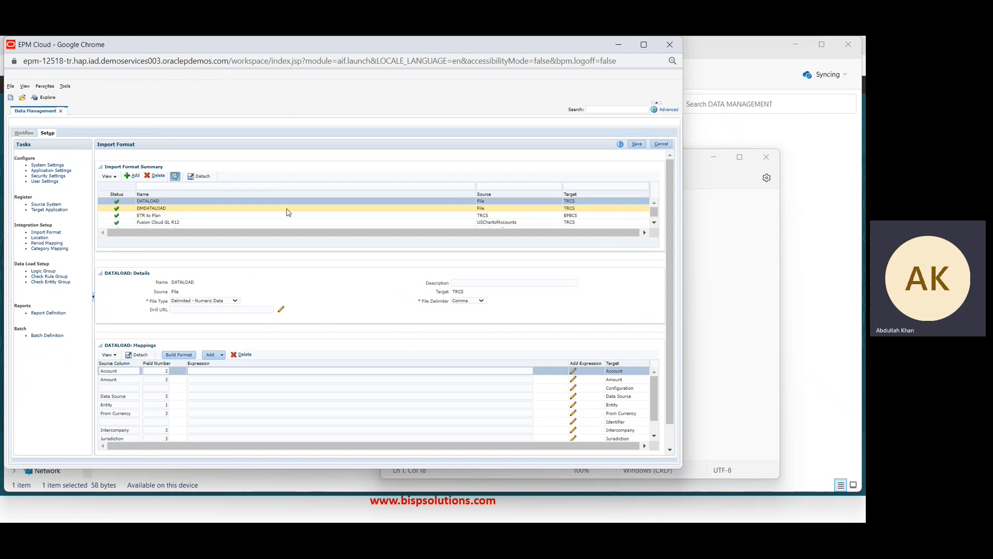
Map DMDATALOAD's Account target to source column Account with field number 2 and save the import format
click(288, 209)
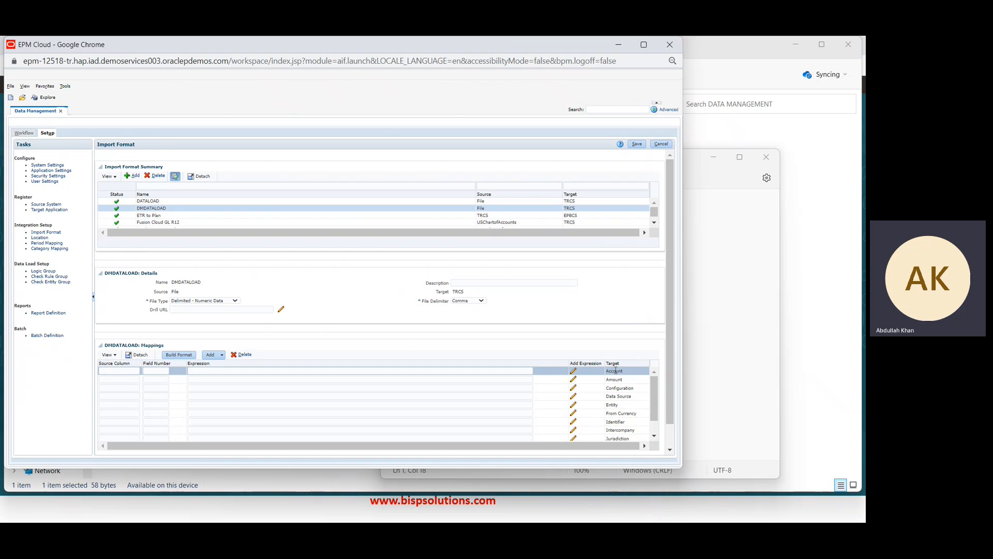
drag(623, 370, 602, 371)
key(ctrl+c)
click(115, 371)
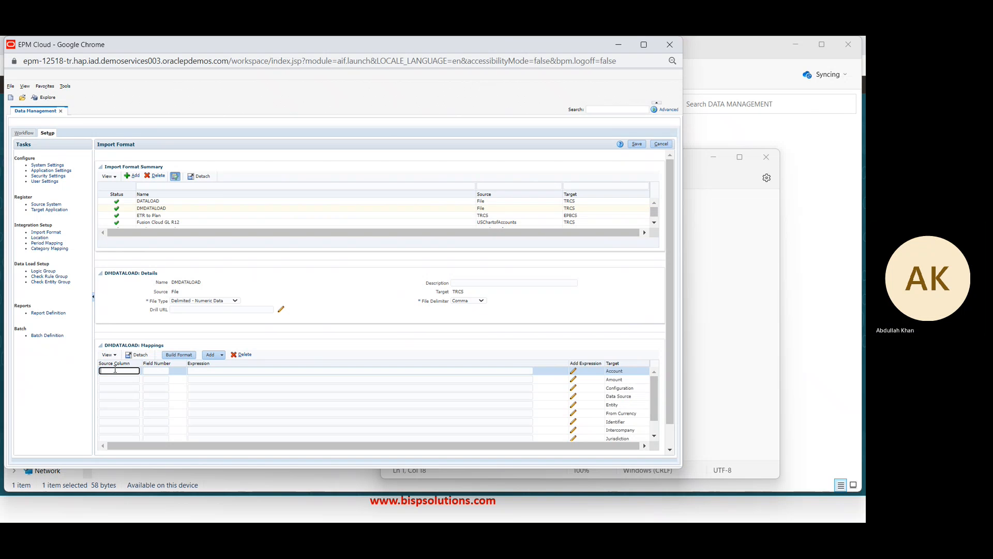
key(ctrl+v)
key(Tab)
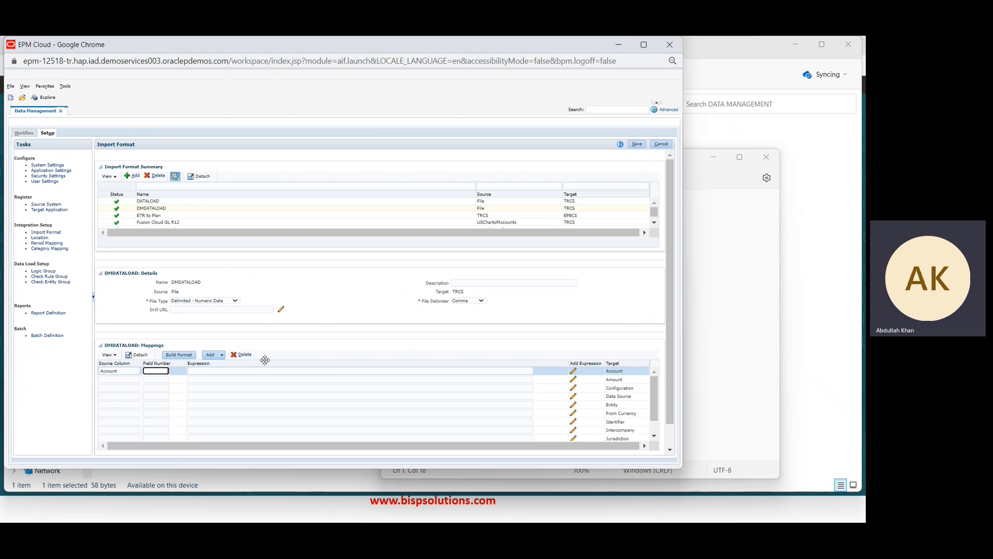
key(alt+Tab)
key(alt+Tab)
text(2)
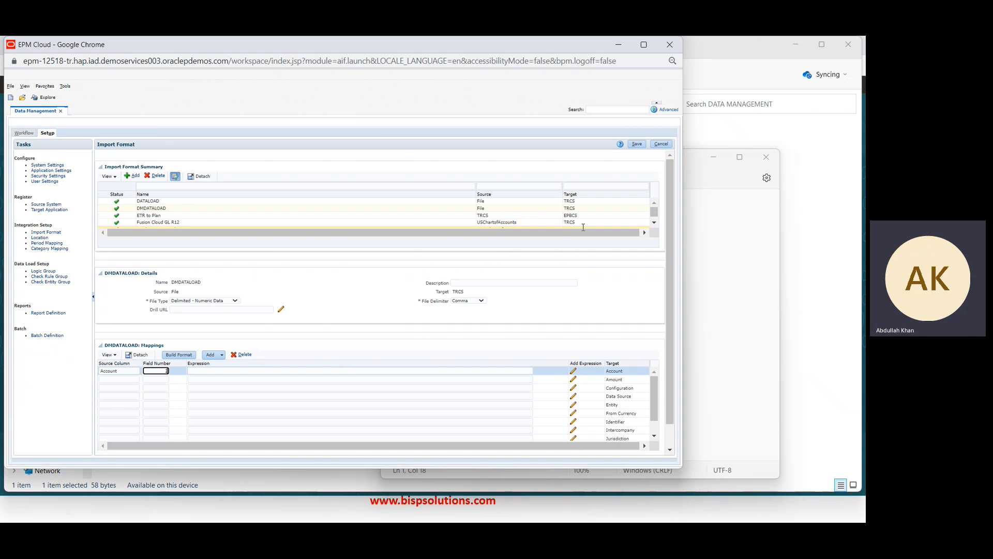
click(639, 144)
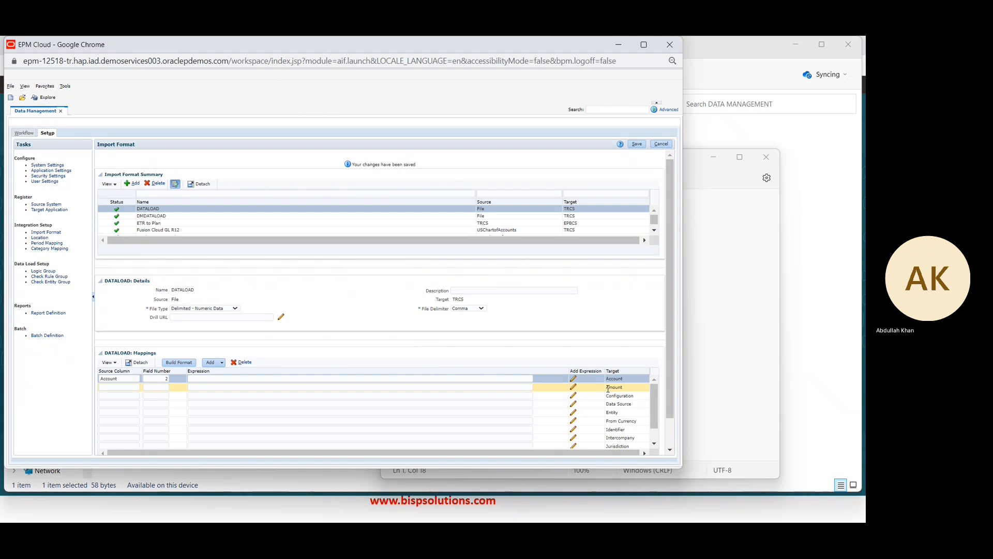
Map the Amount target to source column Amount with field number 3 and save the import format
click(609, 387)
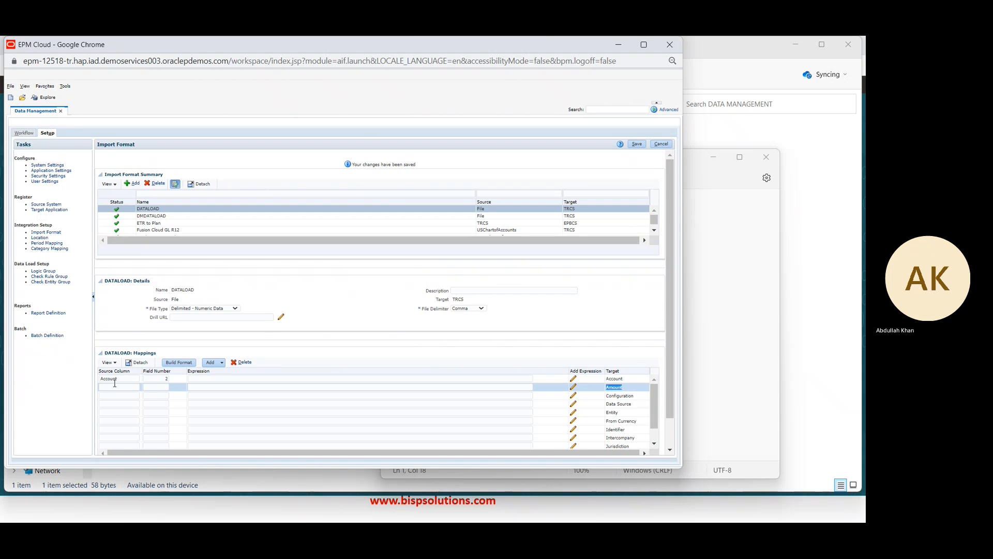
click(115, 386)
text(Amount)
key(Tab)
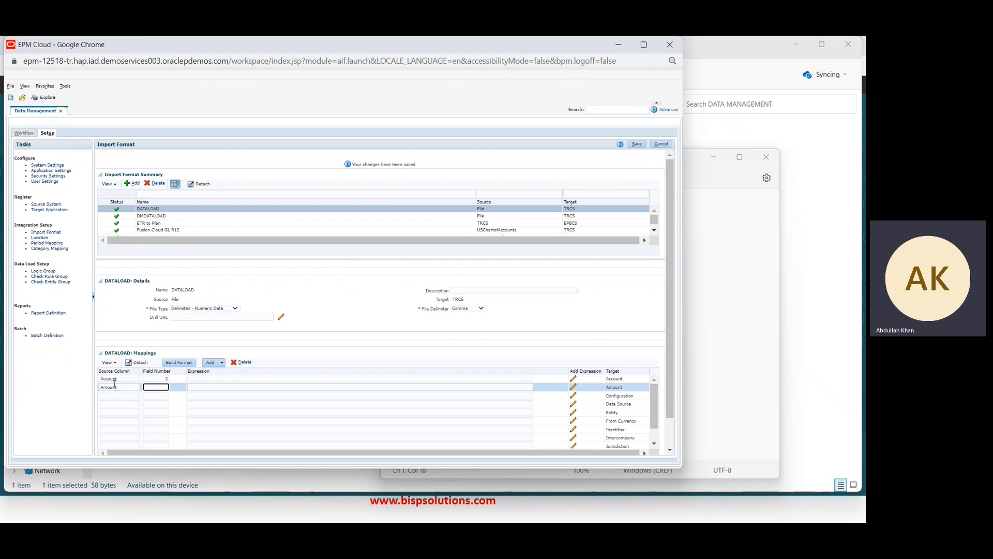
text(3)
click(637, 144)
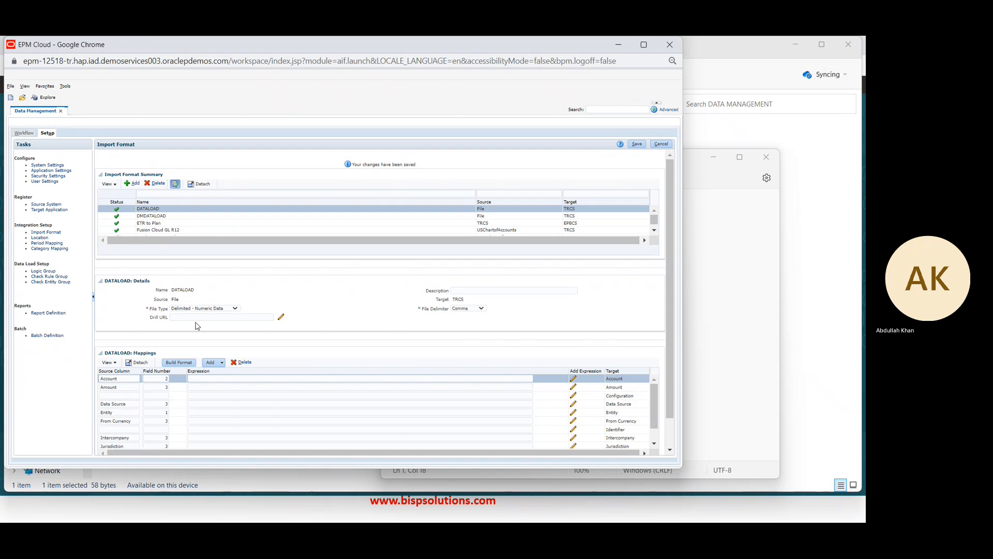
In DMDATALOAD, enter source columns Configuration and Data Source for their matching targets, with field number 3 for Data Source
click(189, 216)
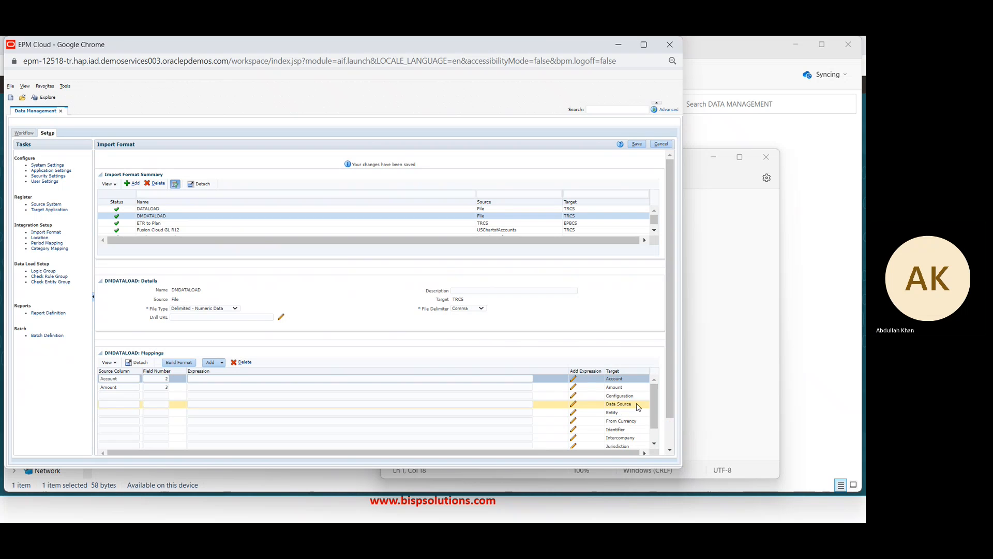
click(615, 394)
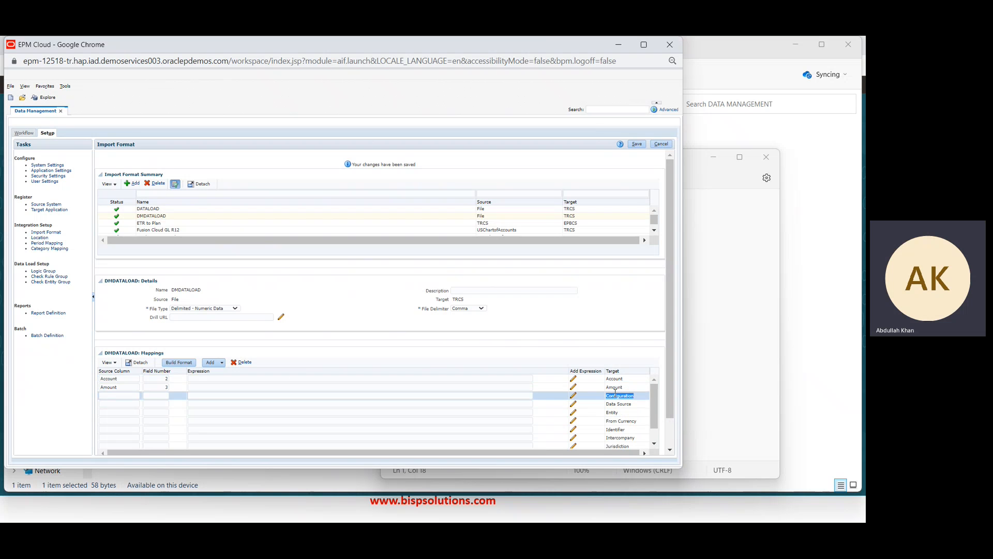
click(120, 396)
text(Configuration)
click(611, 403)
key(ctrl+c)
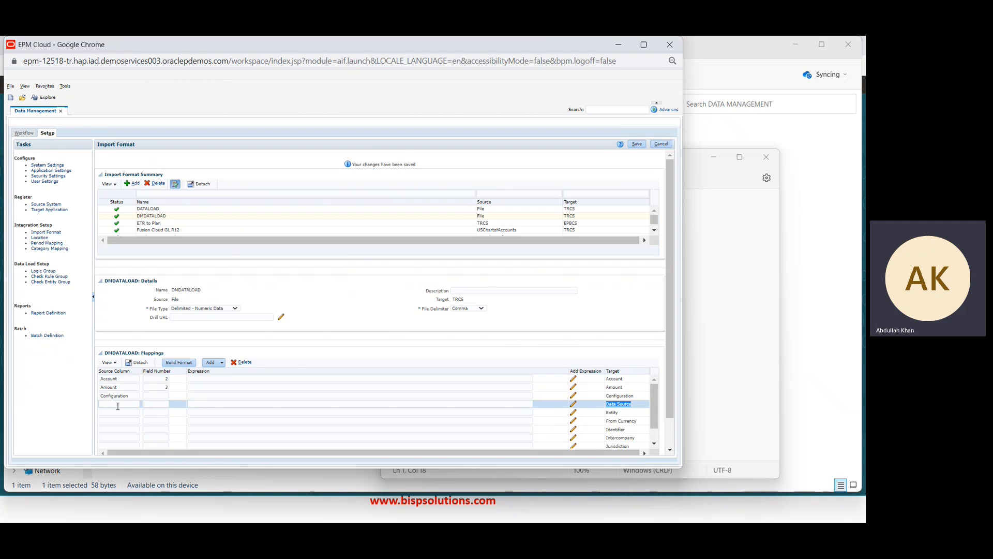
click(118, 406)
key(ctrl+v)
key(Tab)
Map the Entity target to source column Entity with field number 1
click(611, 411)
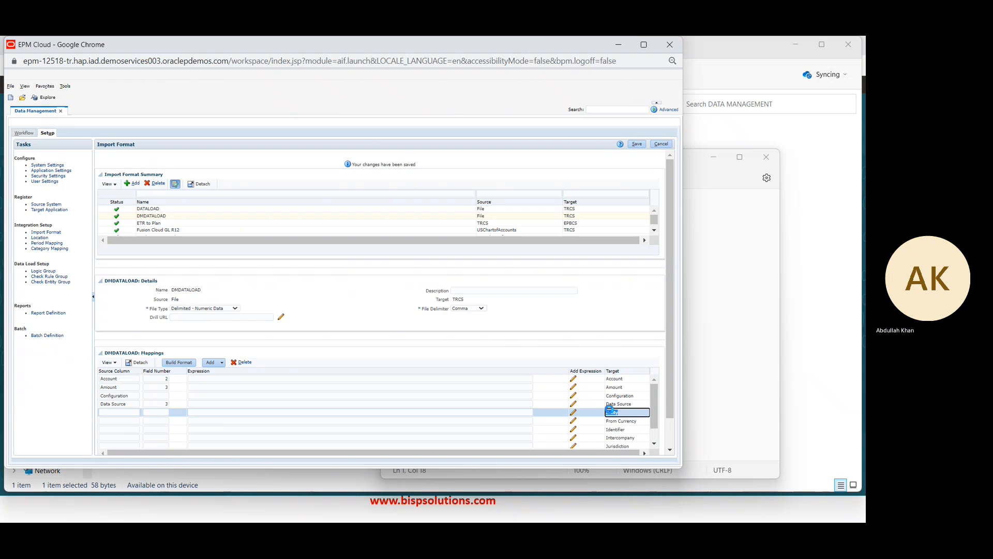
click(132, 412)
text(Entity)
key(Tab)
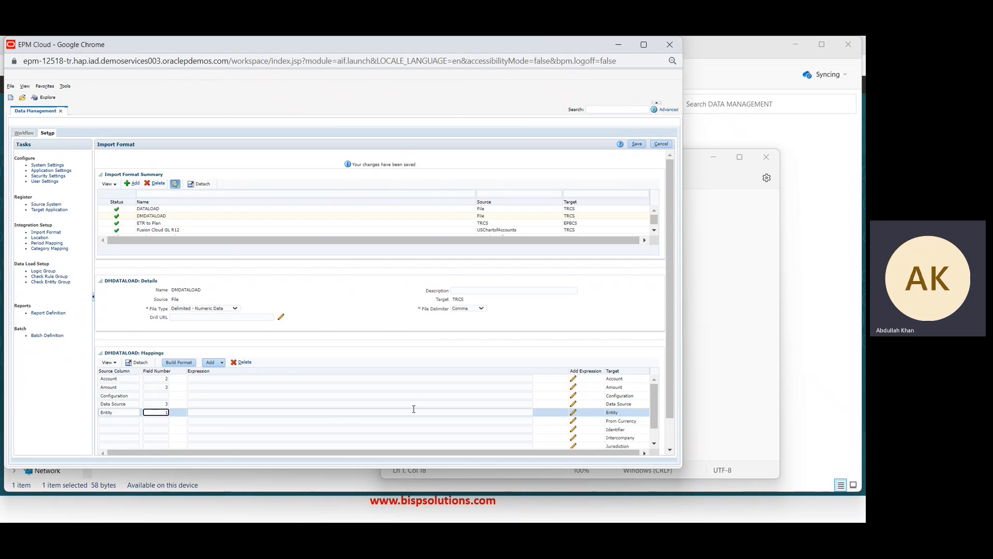
text(1)
Enter source column From Currency for its matching target and try to save the import format
click(613, 422)
key(ctrl+c)
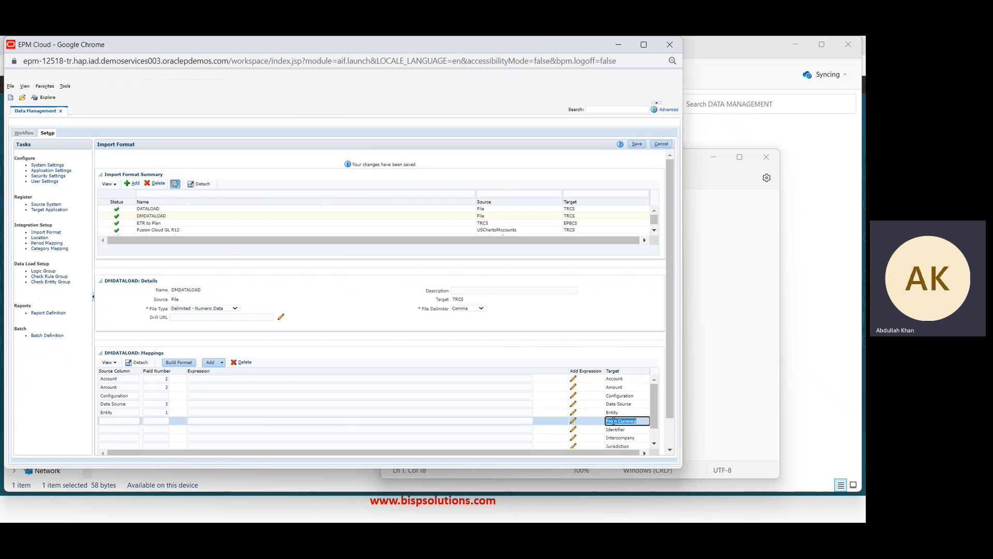
click(103, 421)
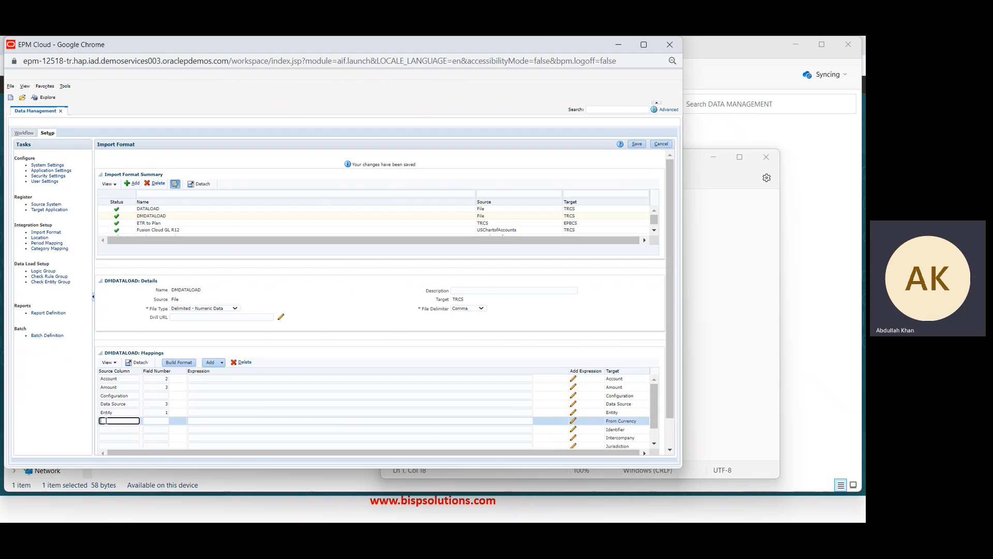
key(ctrl+v)
key(Tab)
click(637, 144)
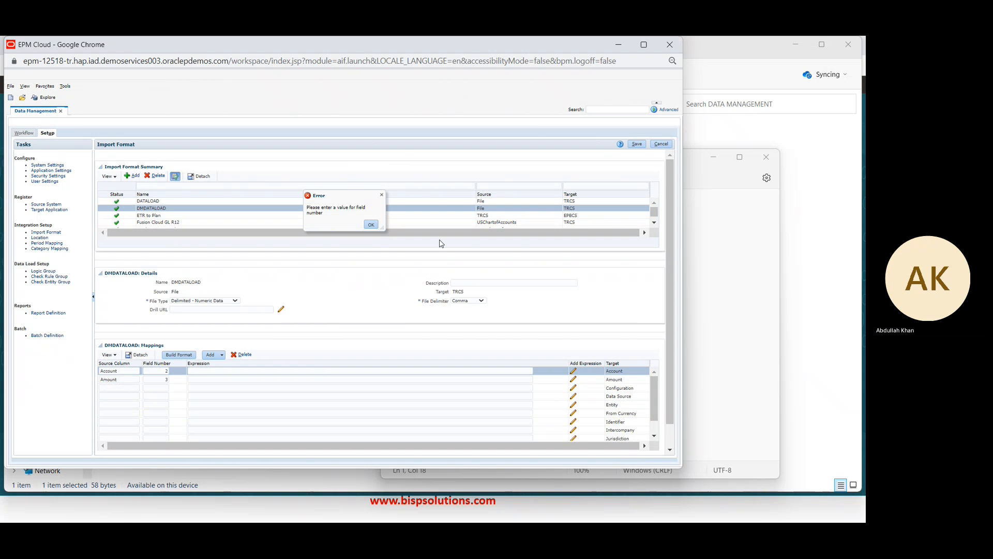
click(372, 224)
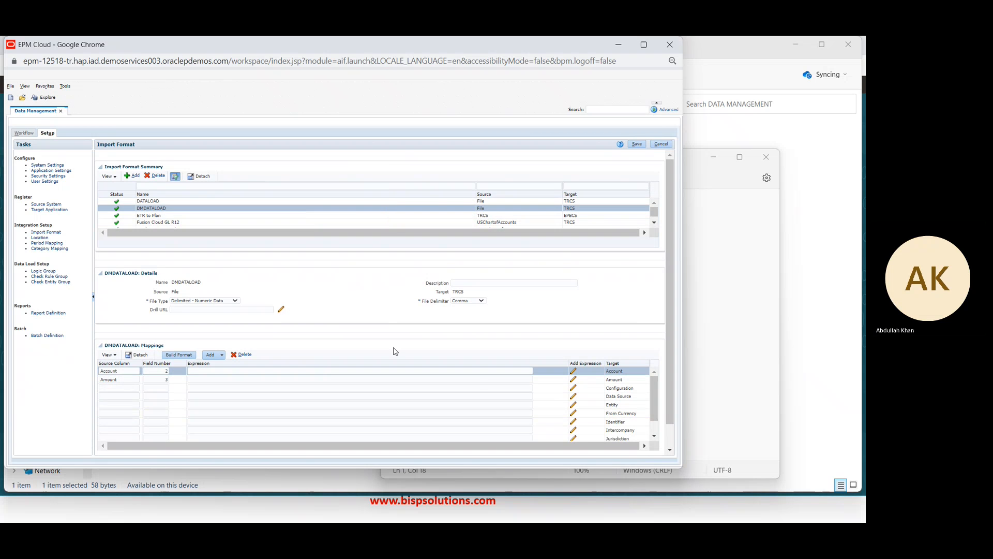
Map the Data Source target to source column Data Source with field number 3 and try to save
click(611, 395)
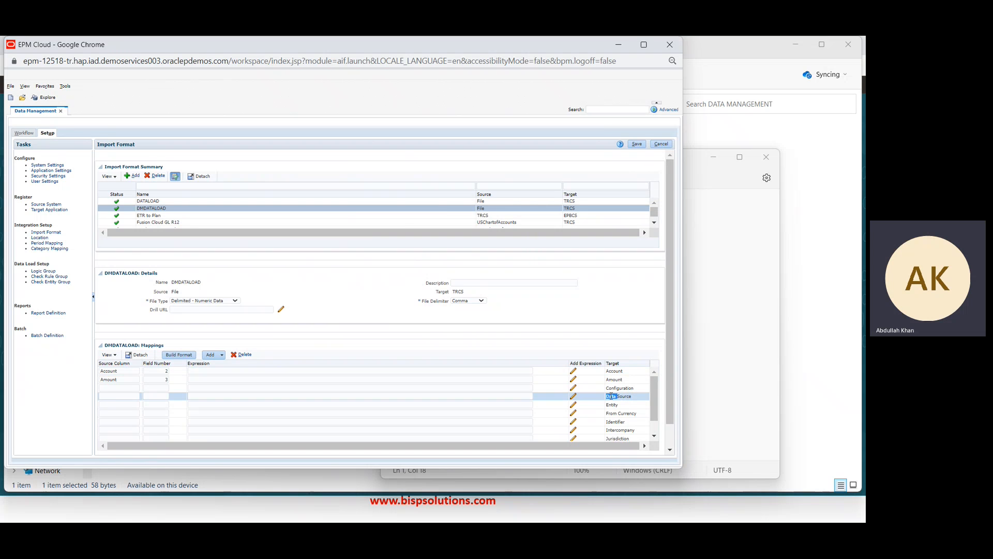
click(118, 396)
text(Data Source)
key(Tab)
text(3)
click(634, 143)
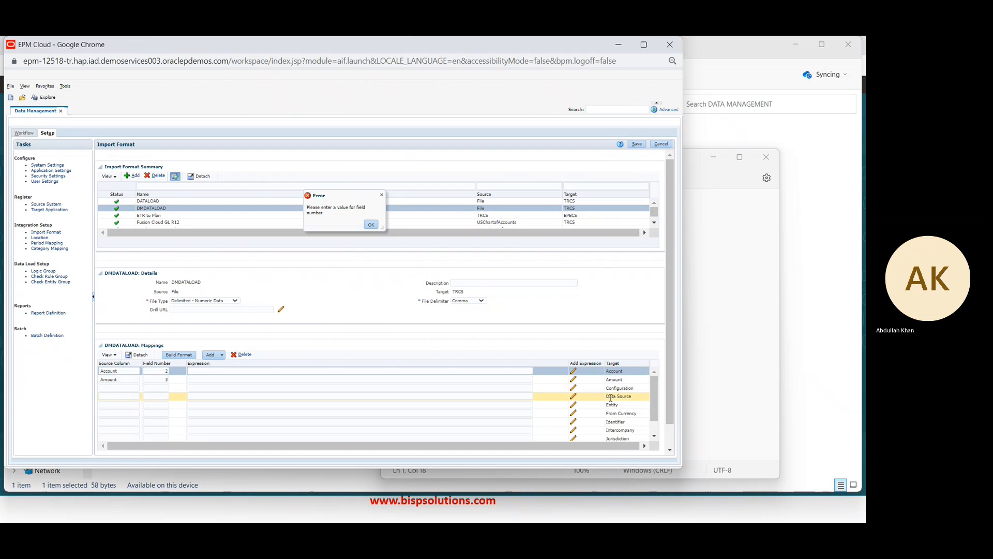
click(371, 224)
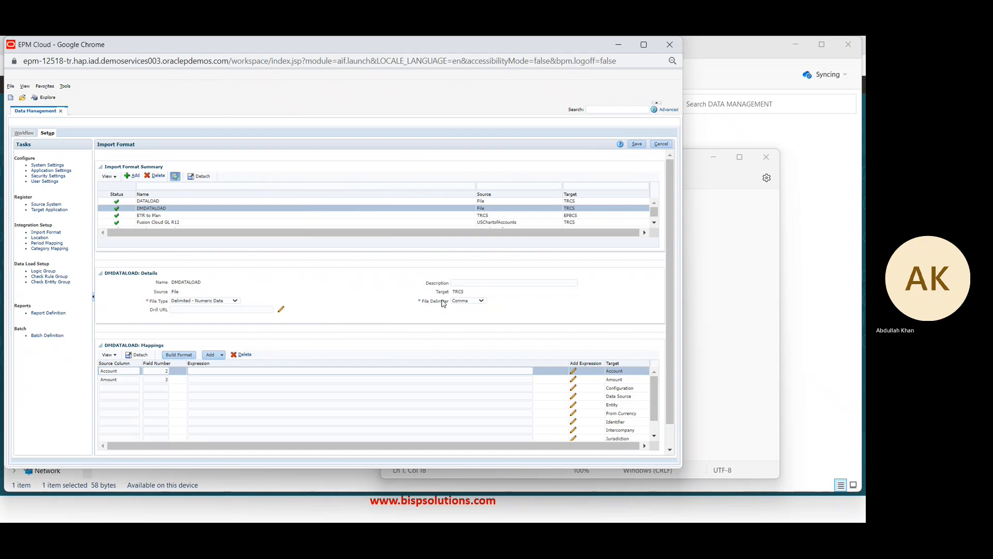
Enter Configuration as the source column for the Configuration target and try to save the import format
click(610, 387)
key(ctrl+c)
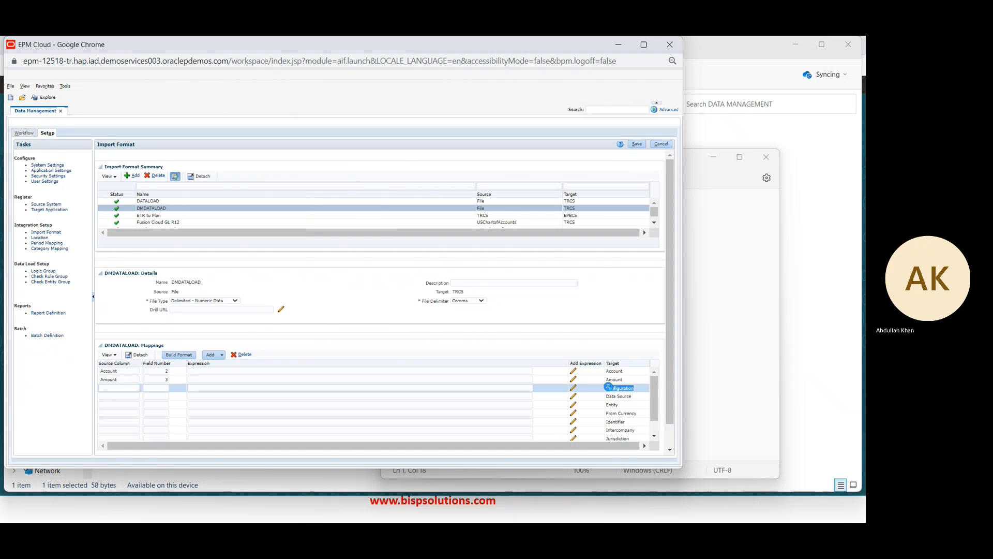
click(119, 387)
key(ctrl+v)
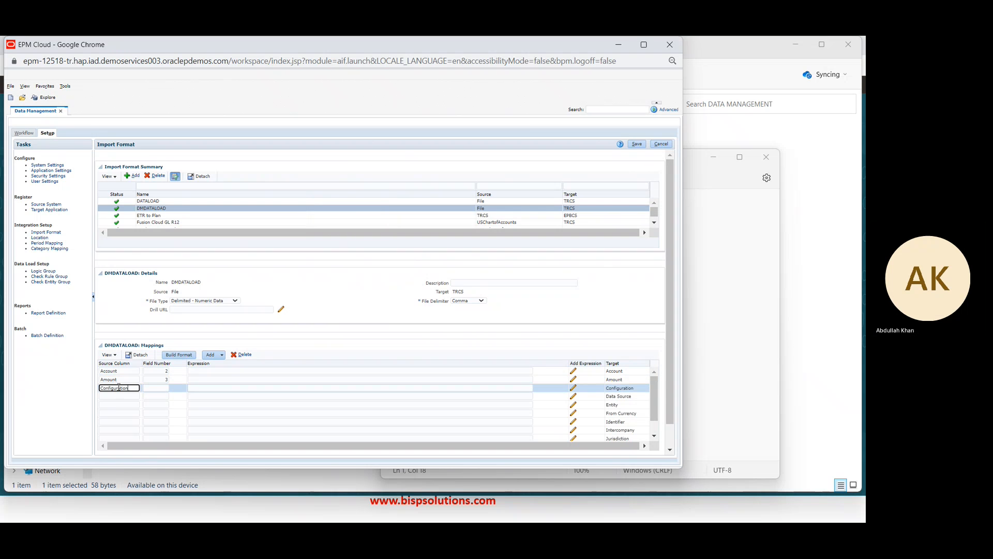
click(166, 389)
click(637, 144)
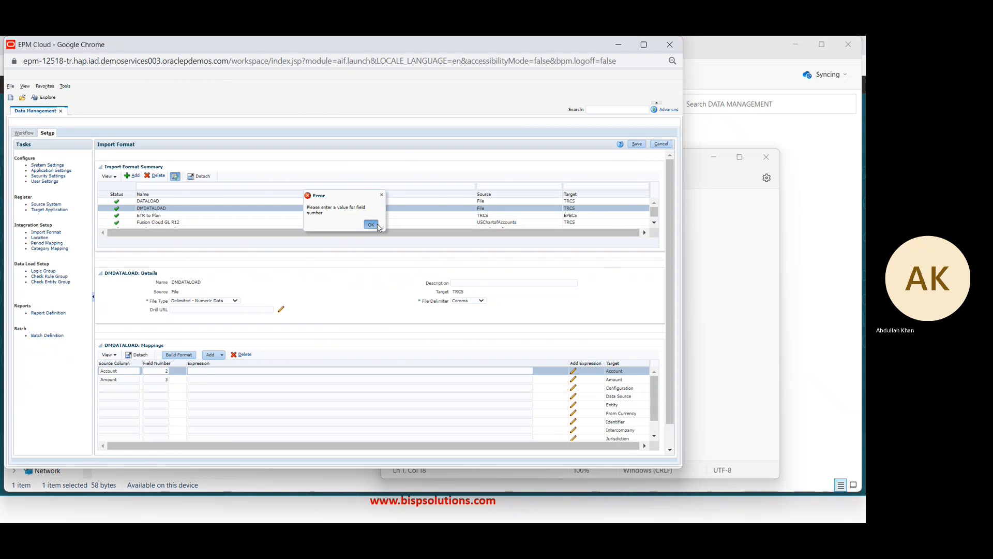
click(377, 224)
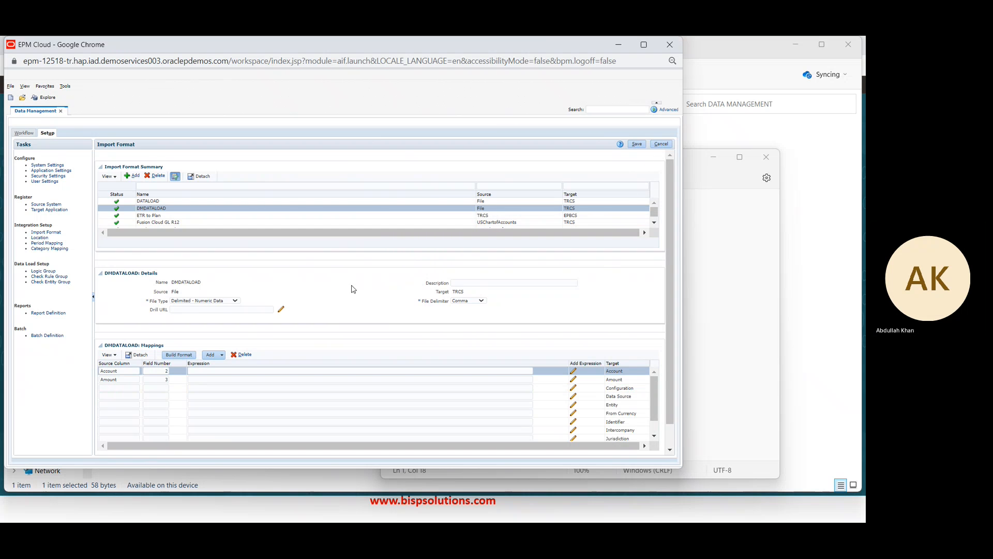
Close the Data Management window and switch back to the EPM Cloud Tax Reporting home page in Chrome
click(319, 387)
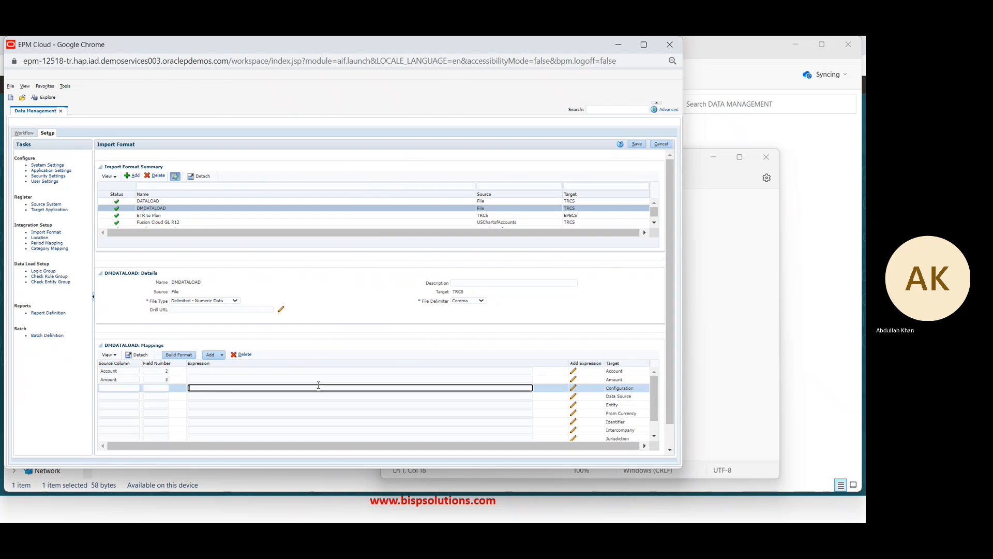
click(156, 387)
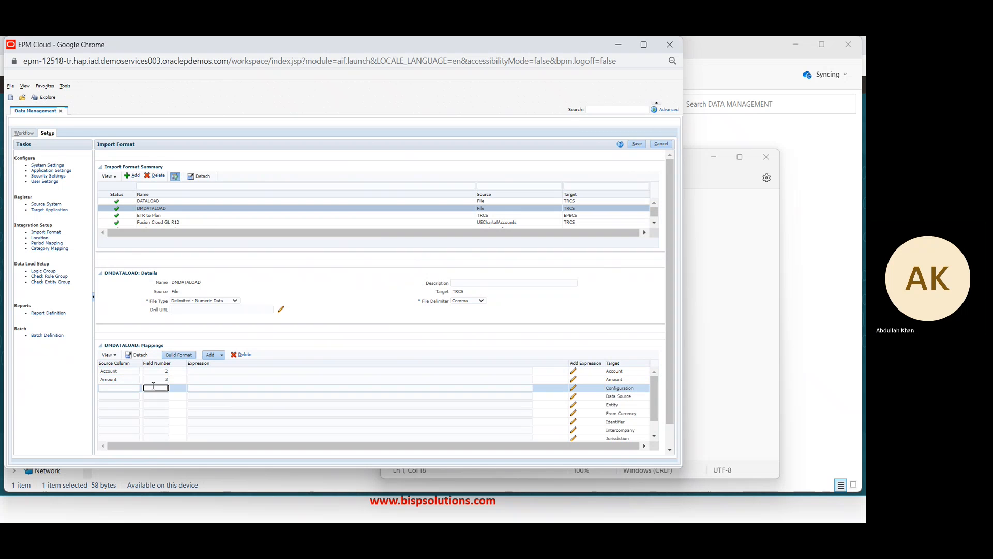
click(669, 48)
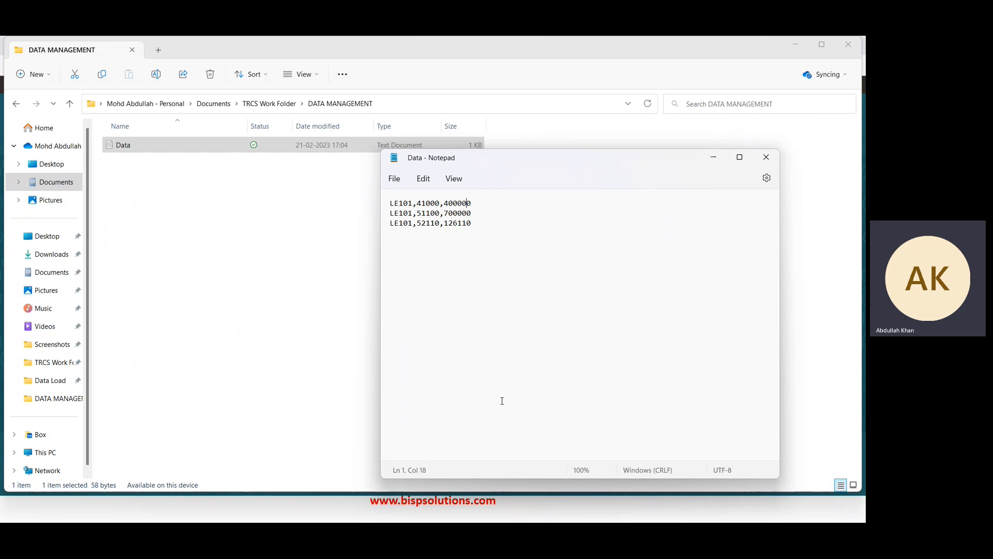
key(alt+Tab)
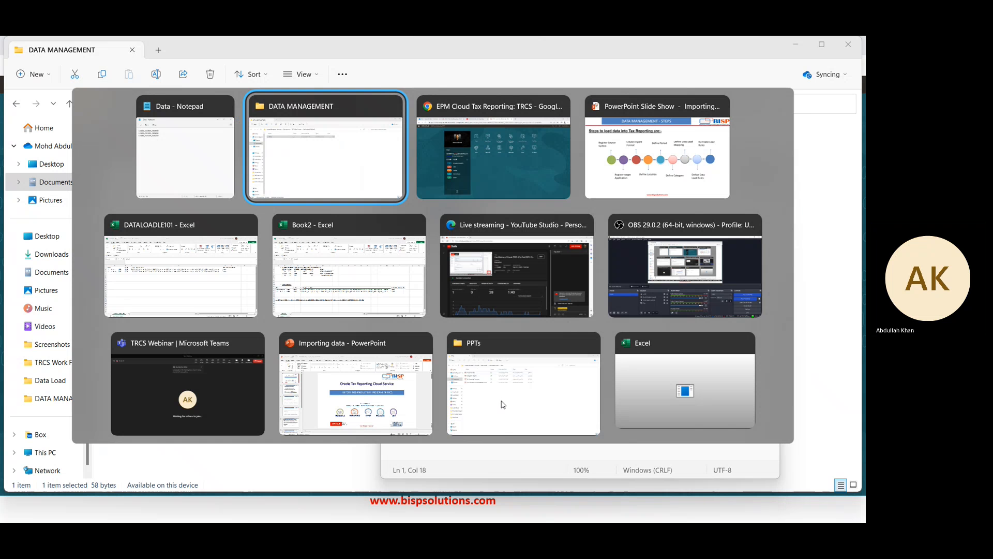
key(alt+Tab)
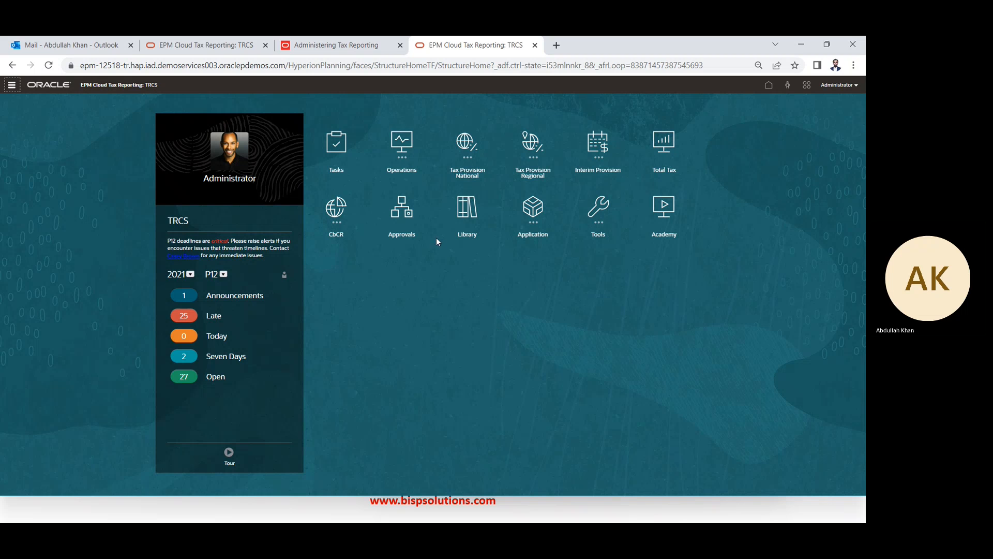
Launch Data Management from the Tax Reporting navigator and open the DMDATALOAD import format in its setup
click(12, 86)
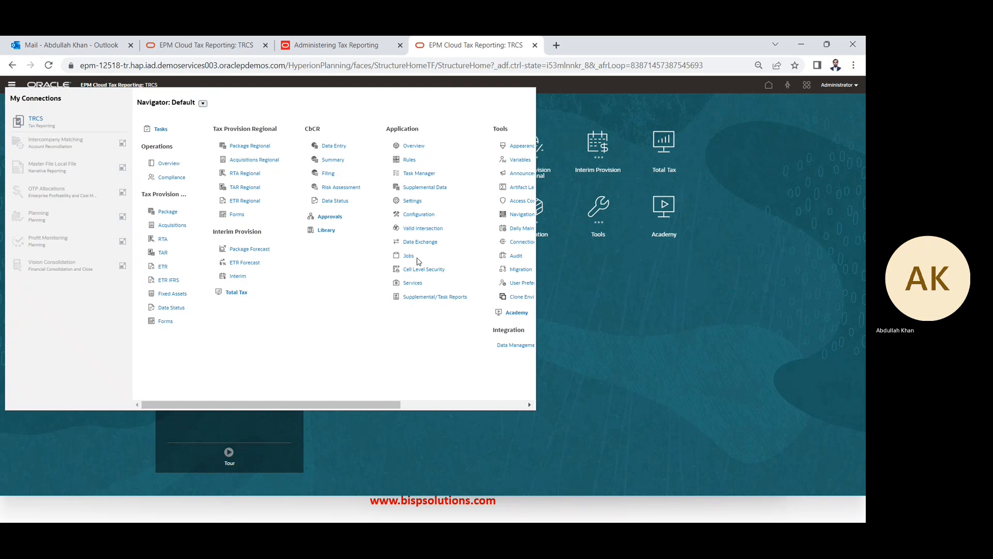
click(509, 346)
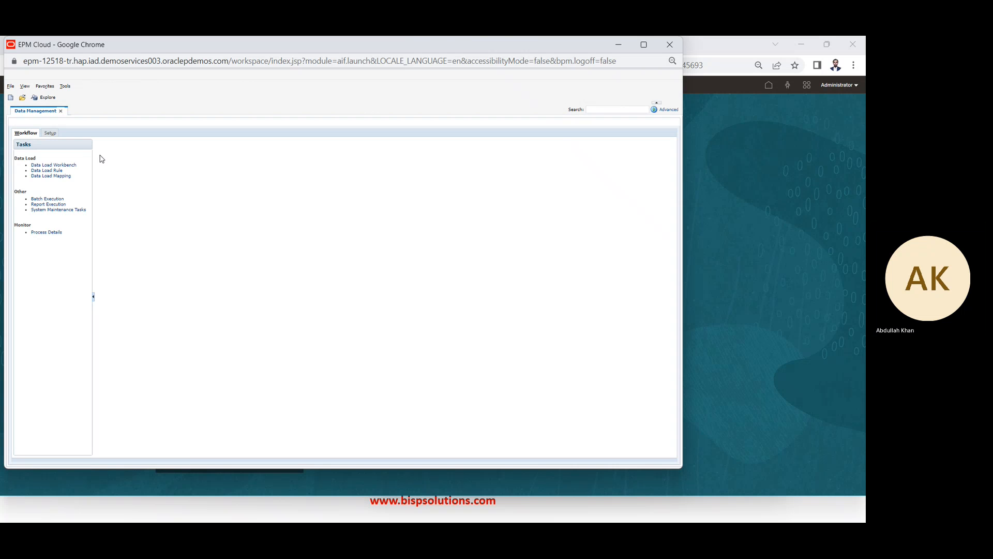
click(50, 134)
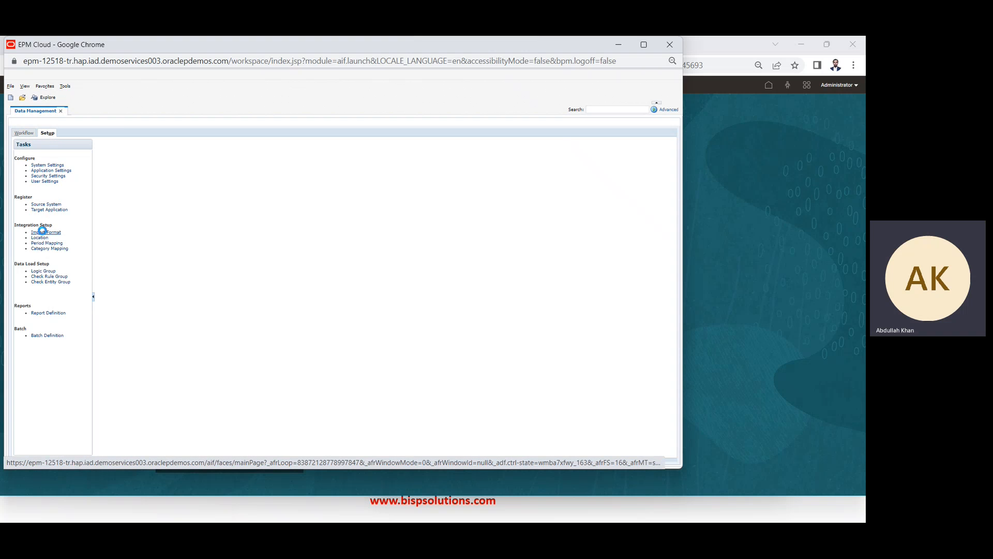
click(44, 234)
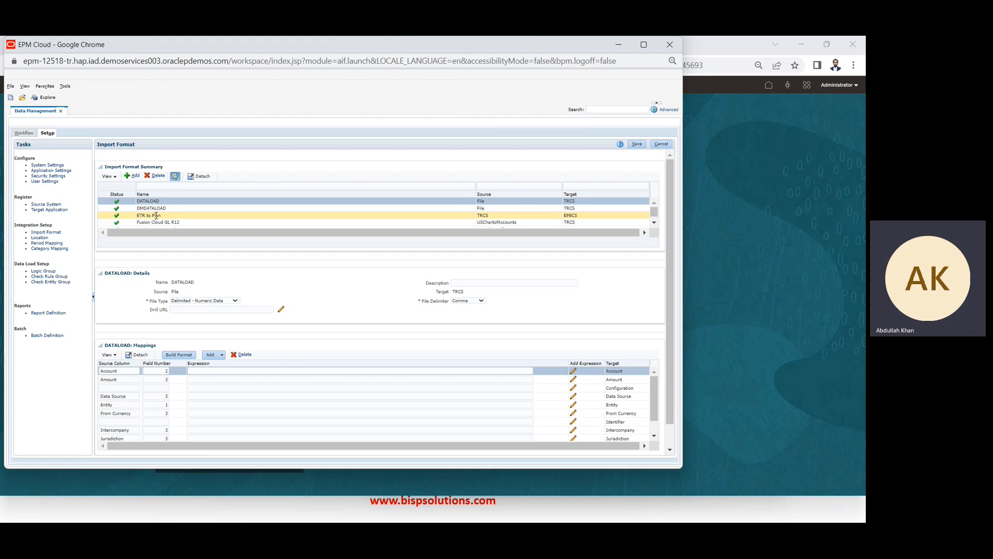
click(159, 208)
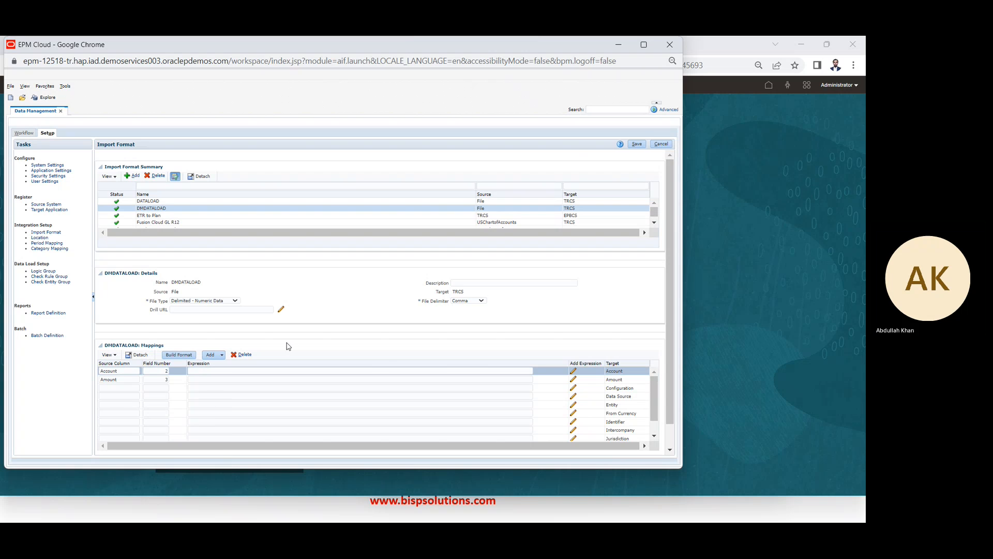
Try to save DMDATALOAD with Configuration as the source column for the Configuration target
click(616, 389)
key(ctrl+c)
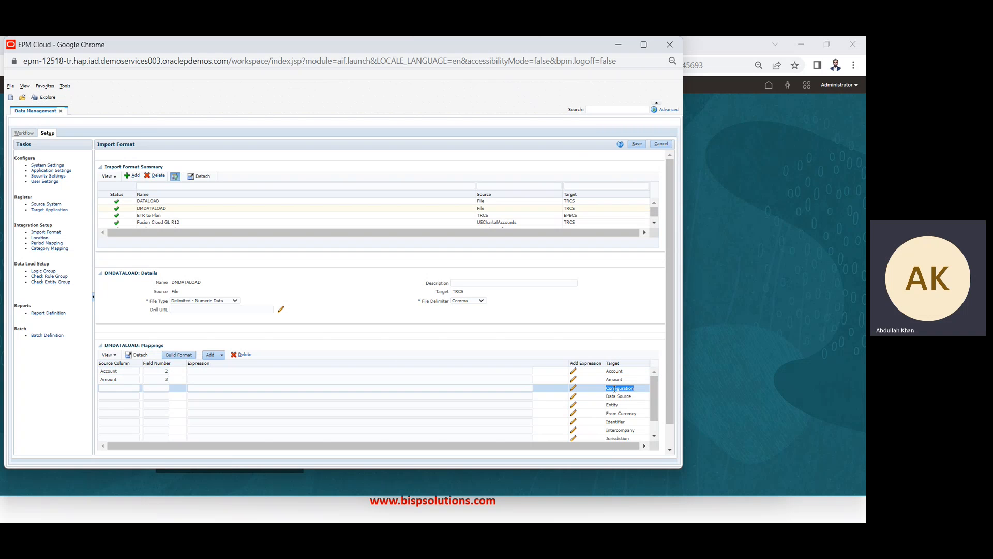
click(118, 388)
key(ctrl+v)
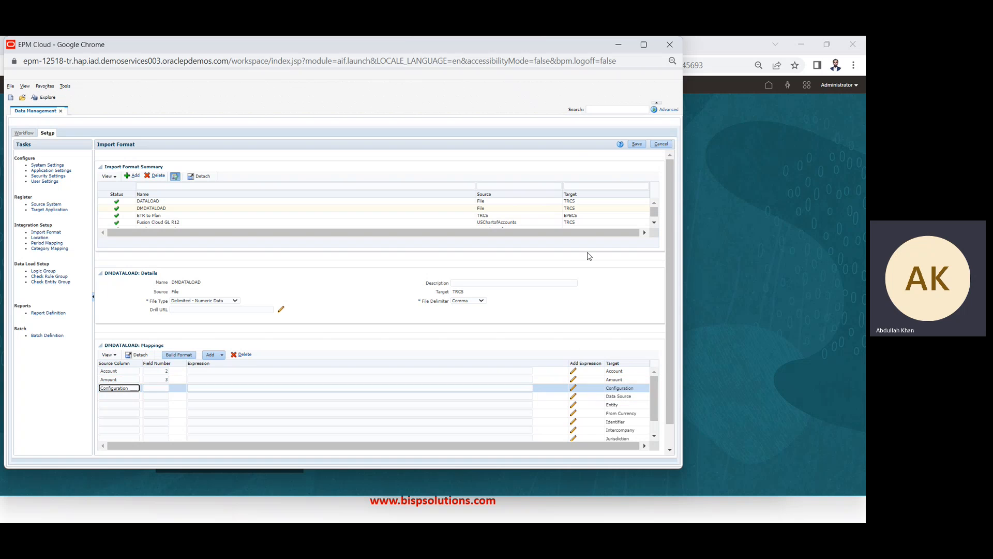
click(637, 144)
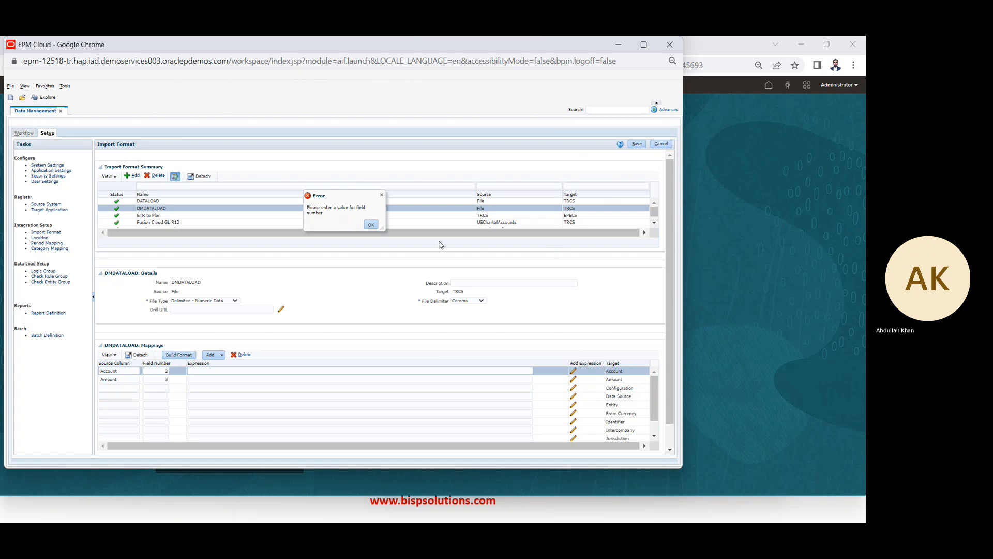
click(371, 225)
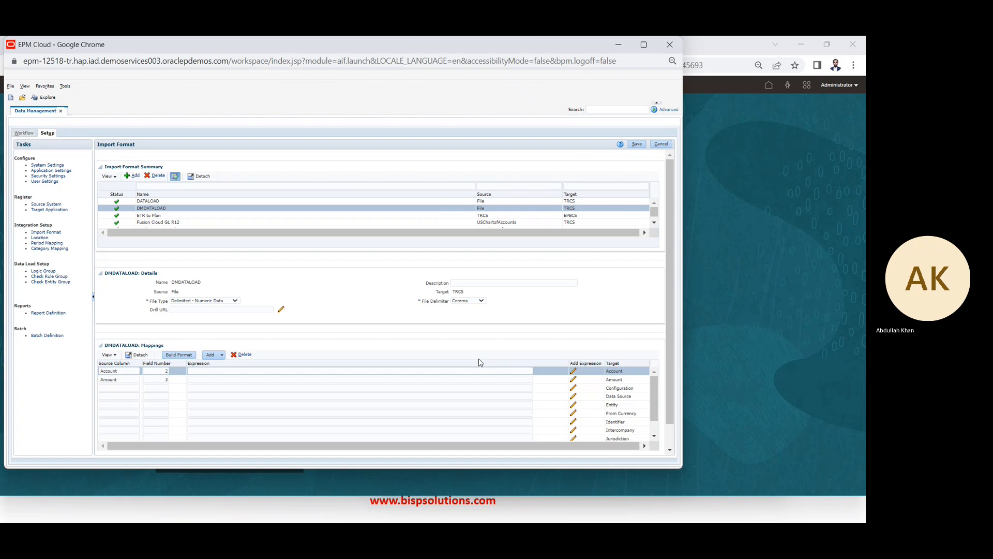
Re-enter Configuration as the Configuration target's source column and try saving the import format again
click(611, 388)
key(ctrl+c)
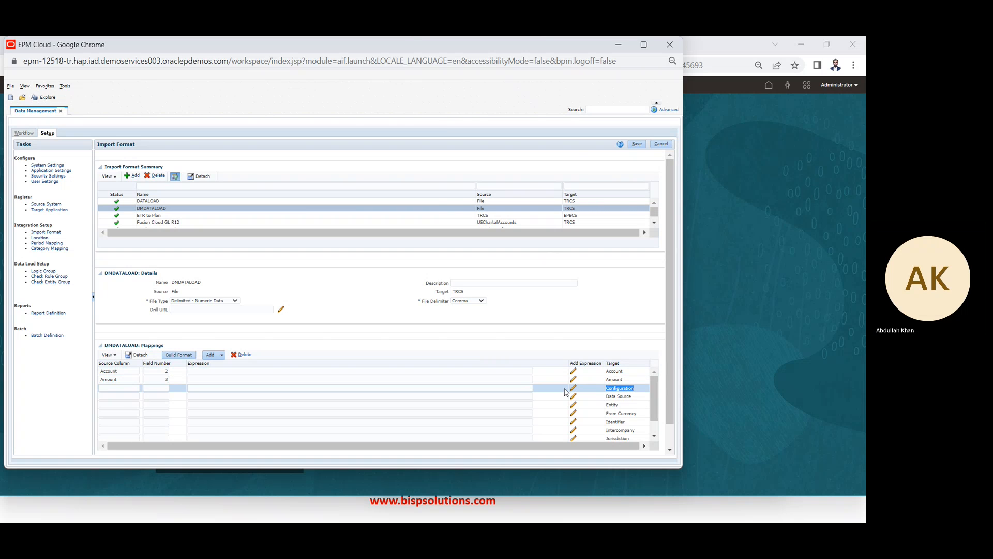
click(120, 388)
key(ctrl+v)
key(Tab)
click(637, 143)
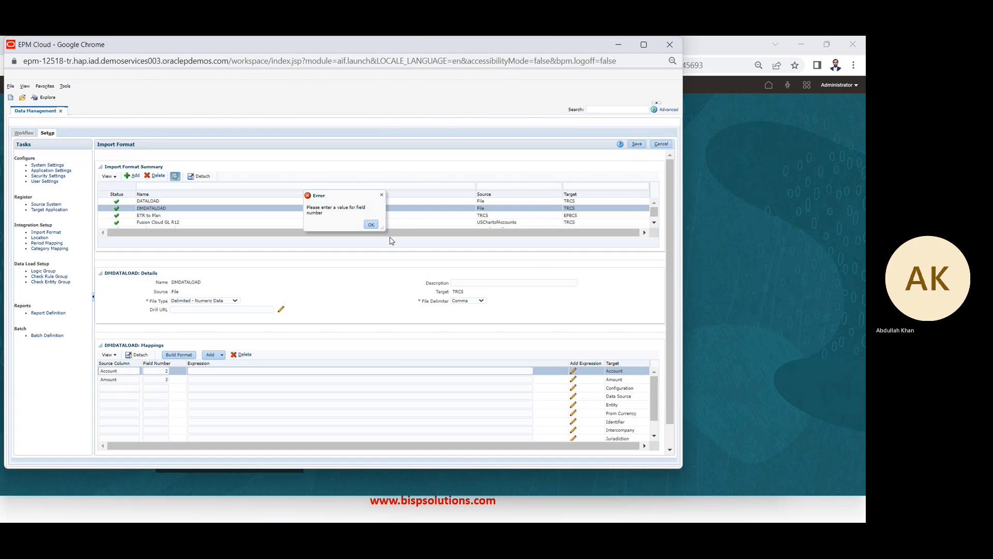
click(370, 224)
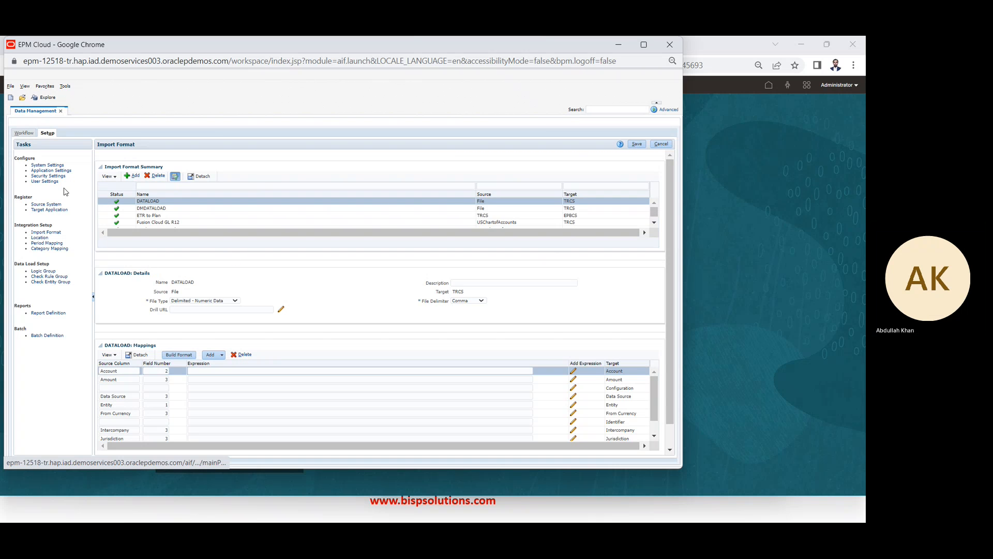
Close Data Management after opening the source systems, relaunch it, and reopen the DMDATALOAD import format
click(45, 204)
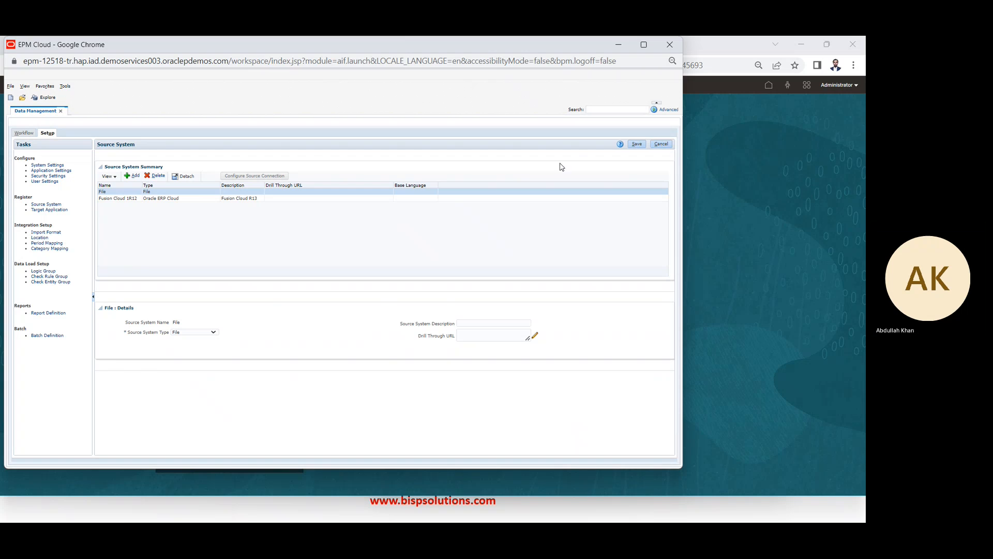
click(60, 111)
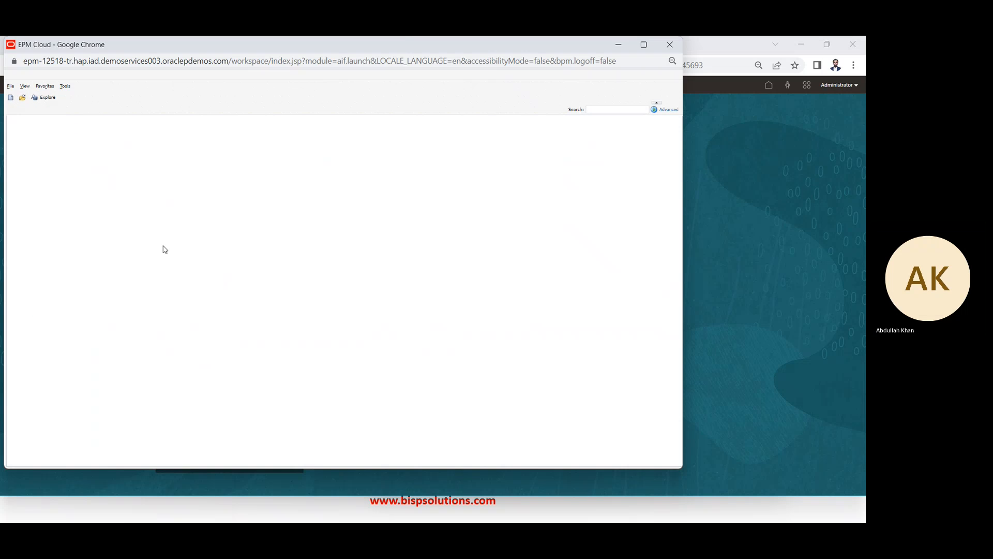
click(671, 45)
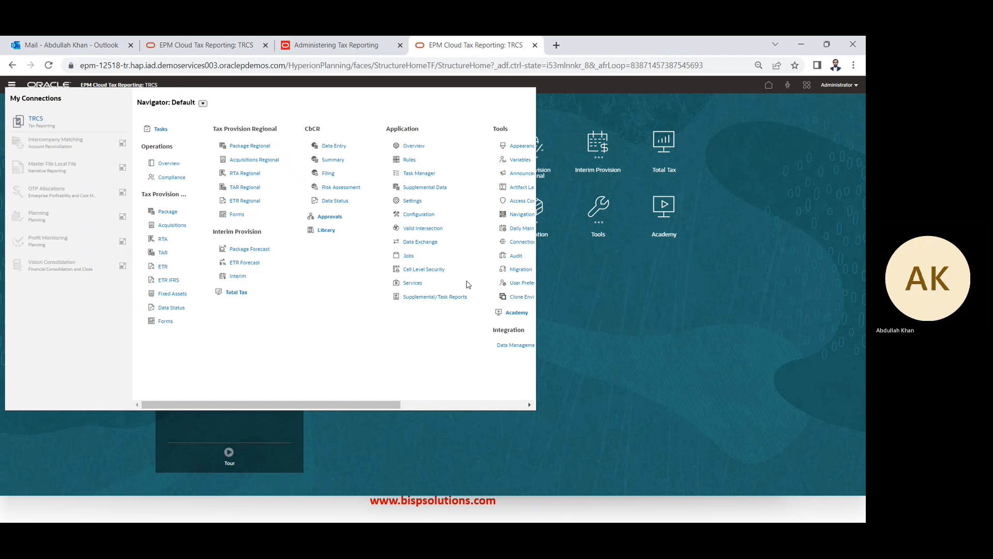
click(510, 346)
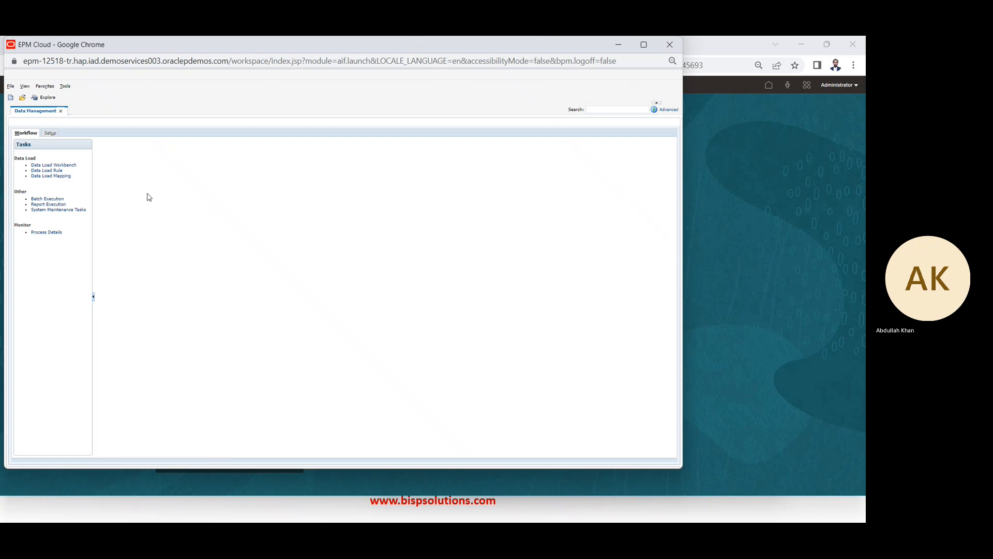
click(48, 133)
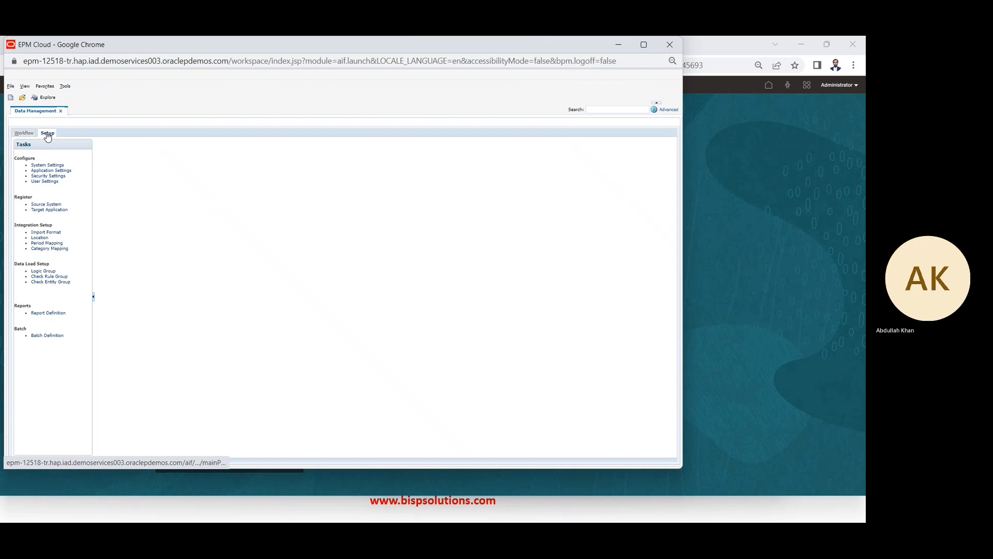
click(52, 204)
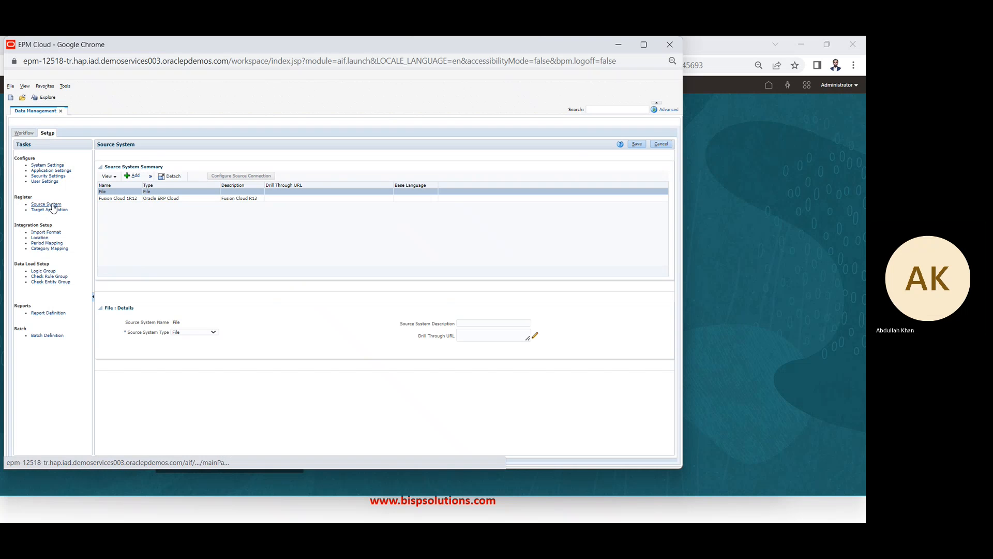
click(45, 232)
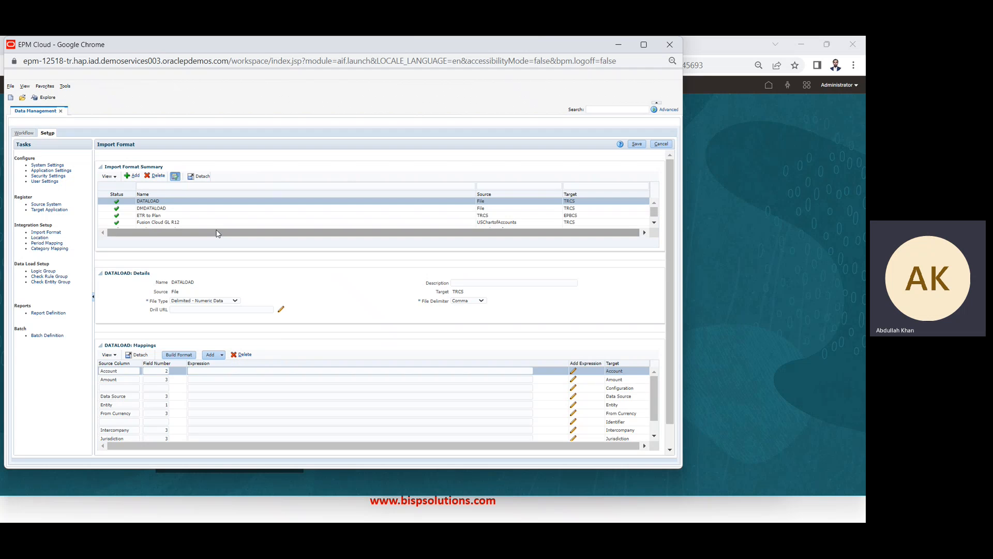
click(183, 208)
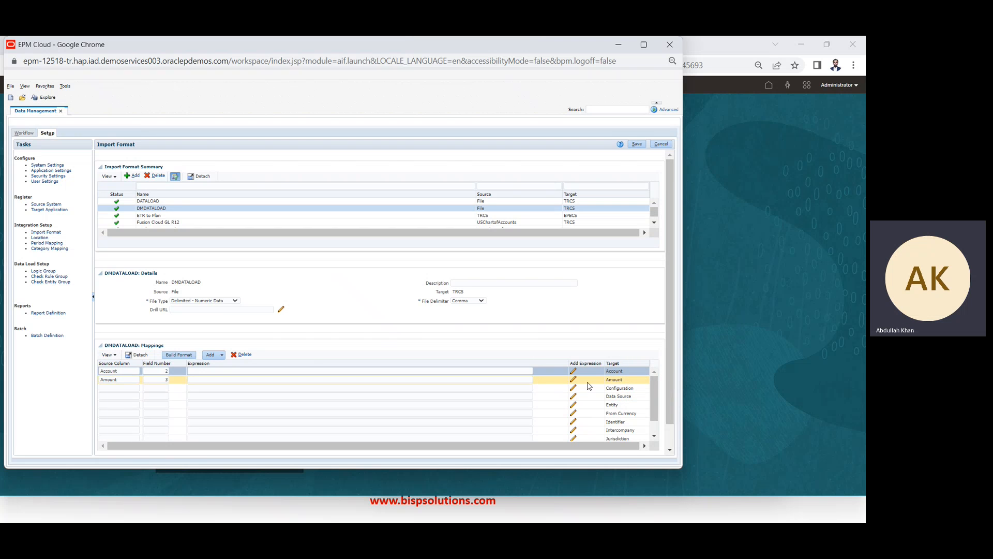
Map the Entity target to source column Entity with field number 1 and save the import format
click(612, 387)
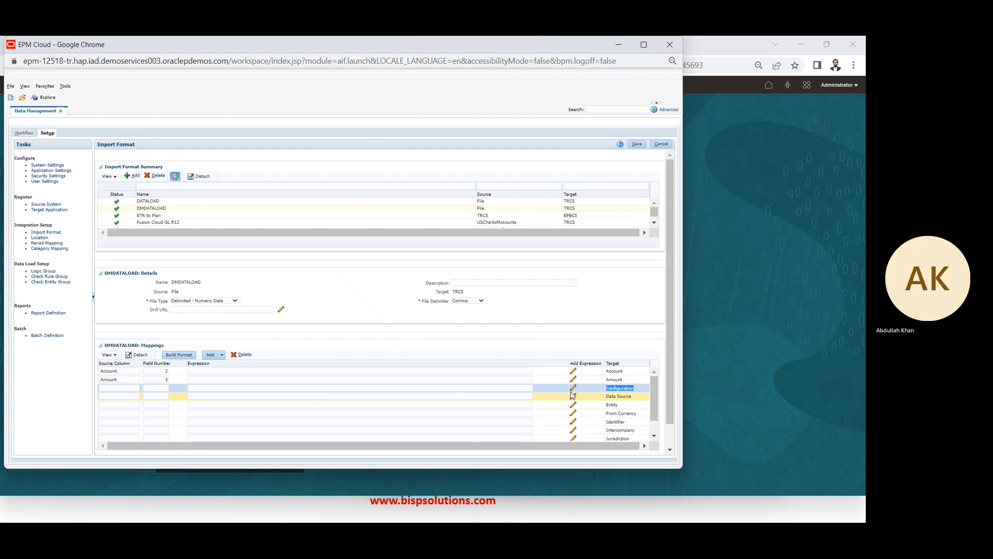
click(611, 404)
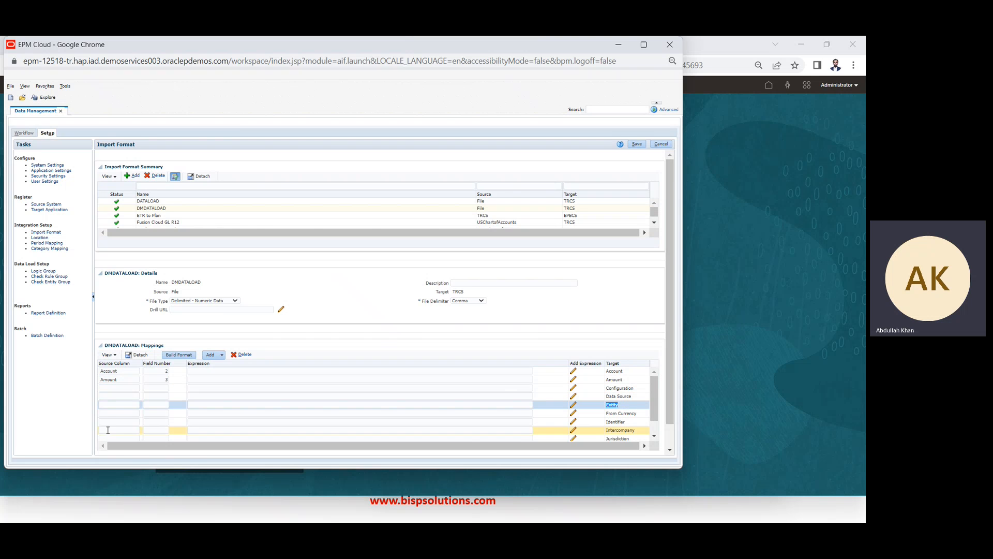
click(113, 404)
text(Entity)
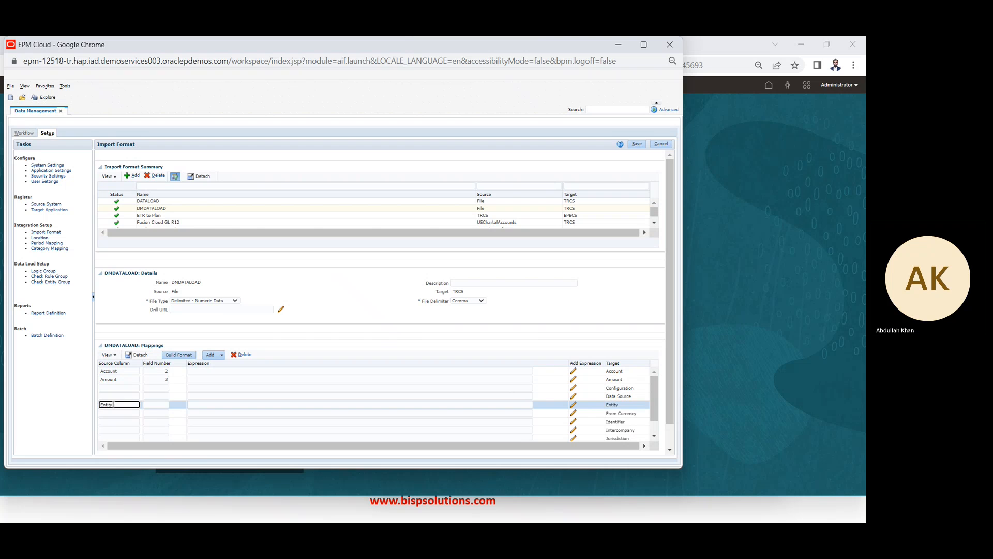
key(Tab)
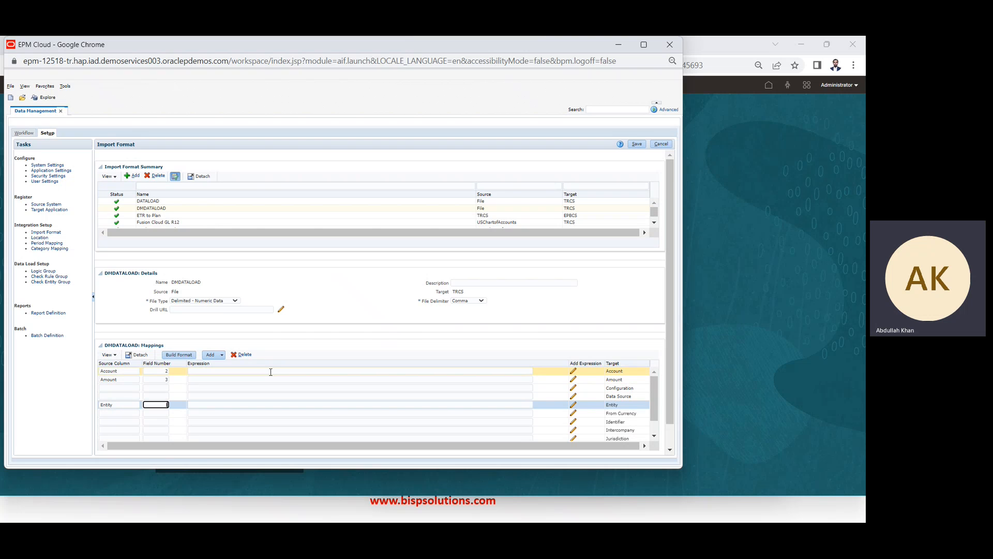
click(637, 145)
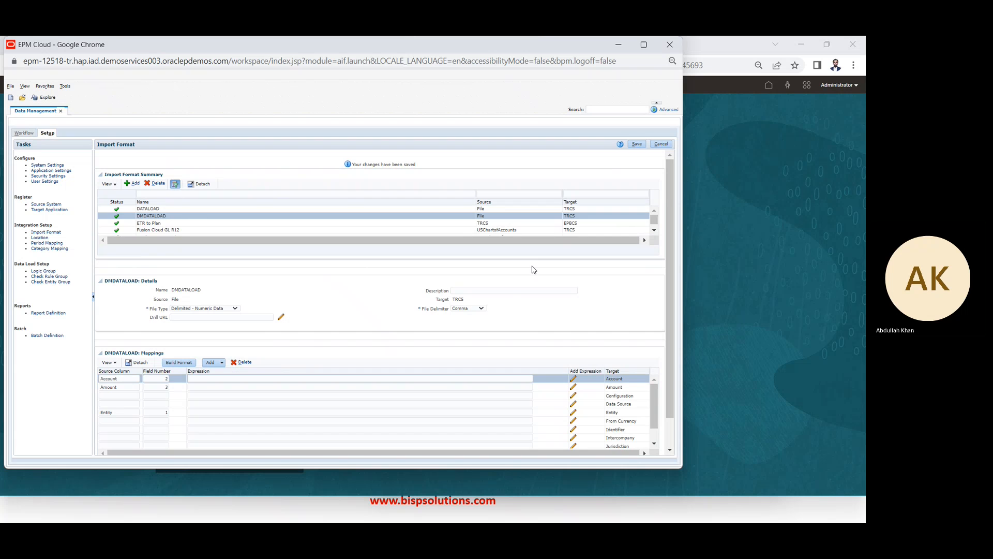
Map the Configuration target to source column Configuration with field number 3
click(611, 397)
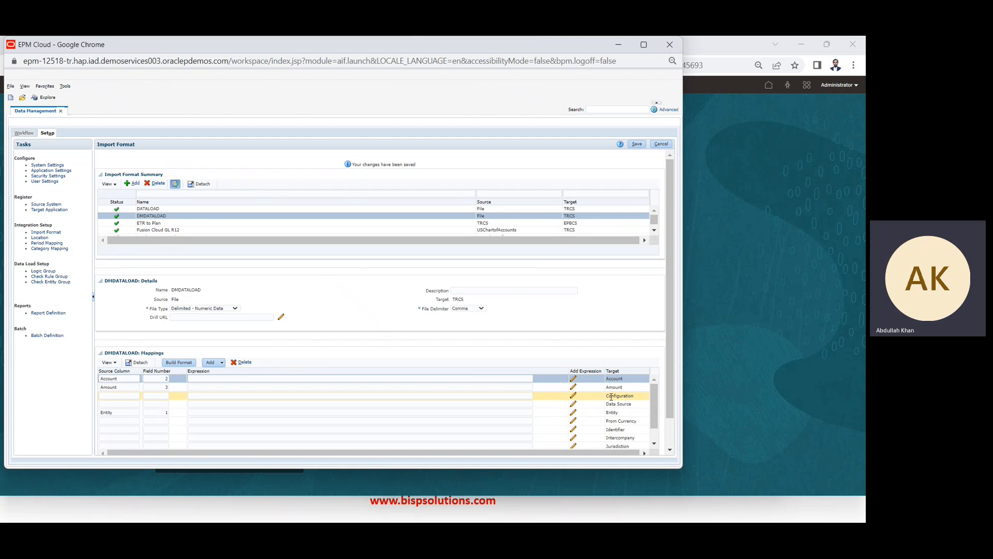
click(611, 396)
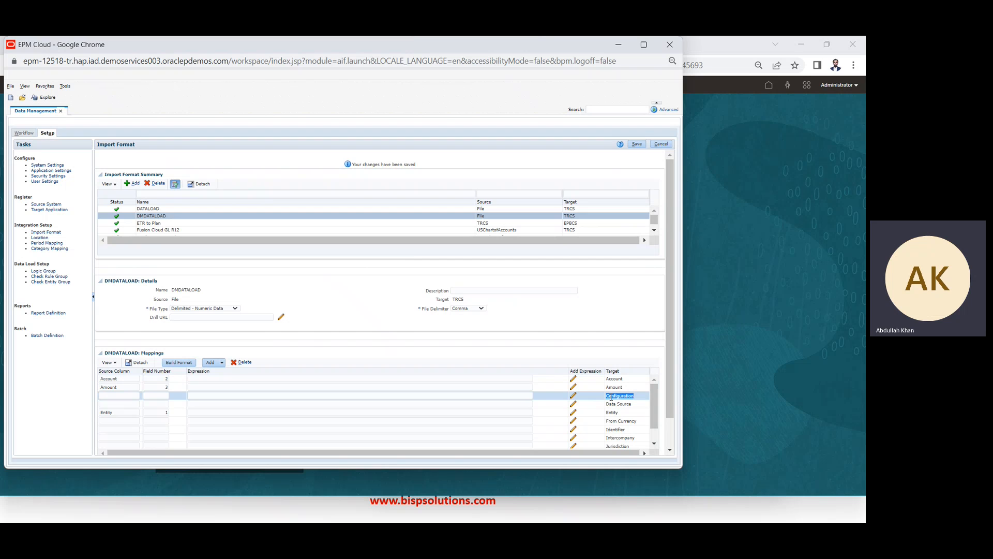
key(ctrl+c)
click(115, 396)
key(ctrl+v)
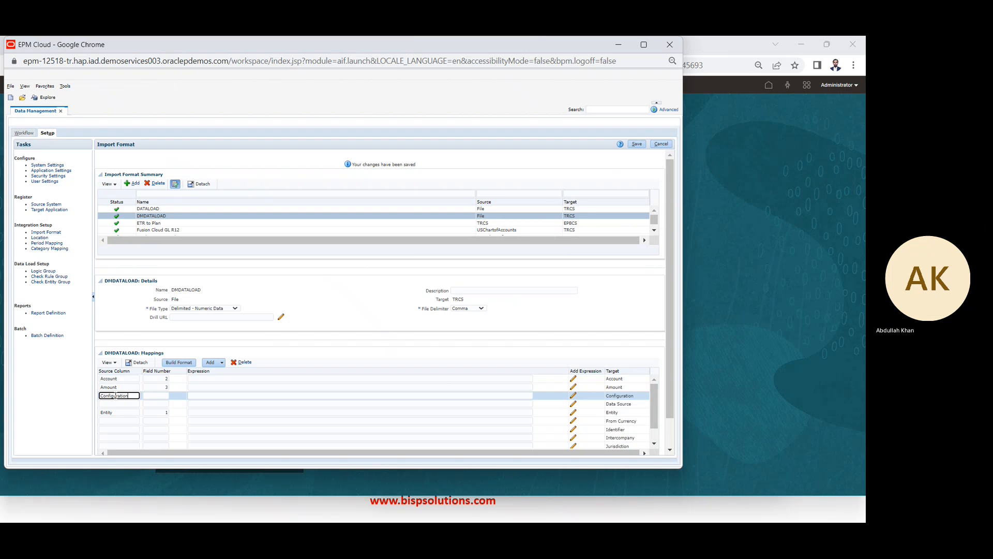
key(Tab)
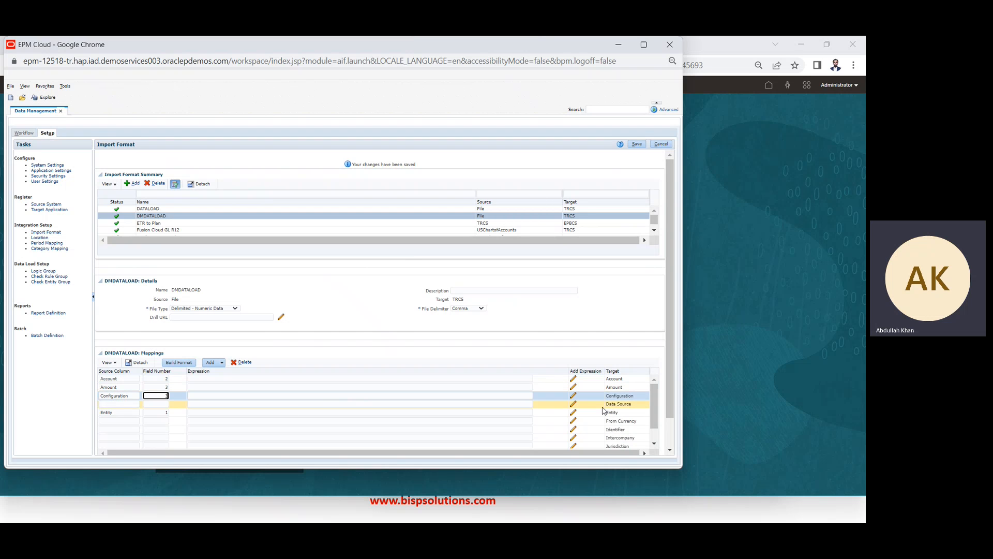
text(3)
Map the Data Source target to source column Data Source with field number 3 and save the import format
click(613, 403)
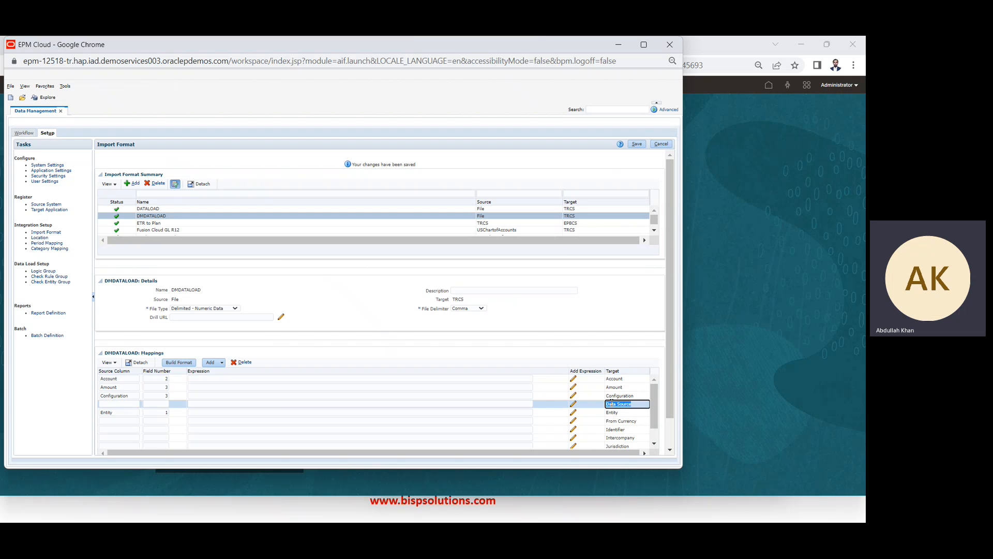
click(118, 403)
text(Data Source)
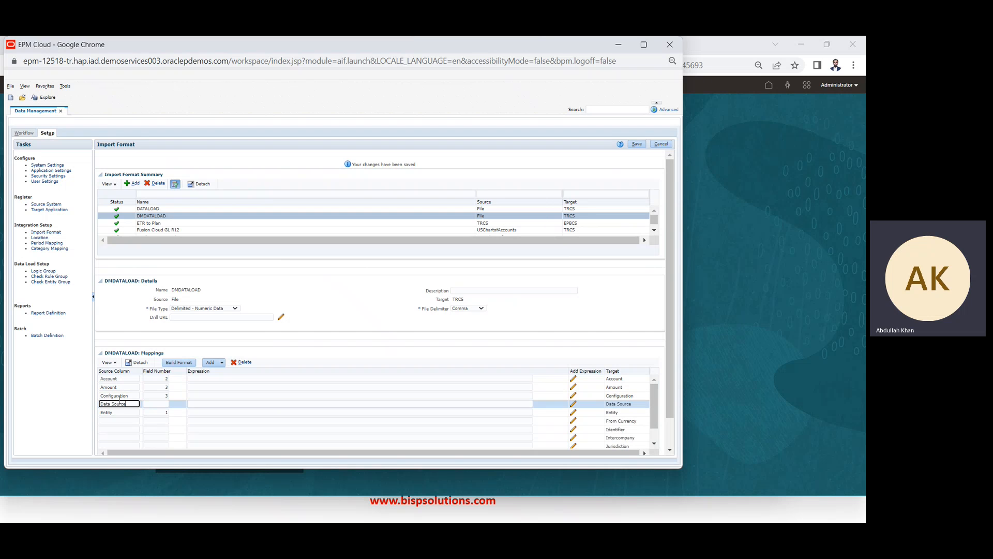
key(Tab)
text(3)
click(636, 144)
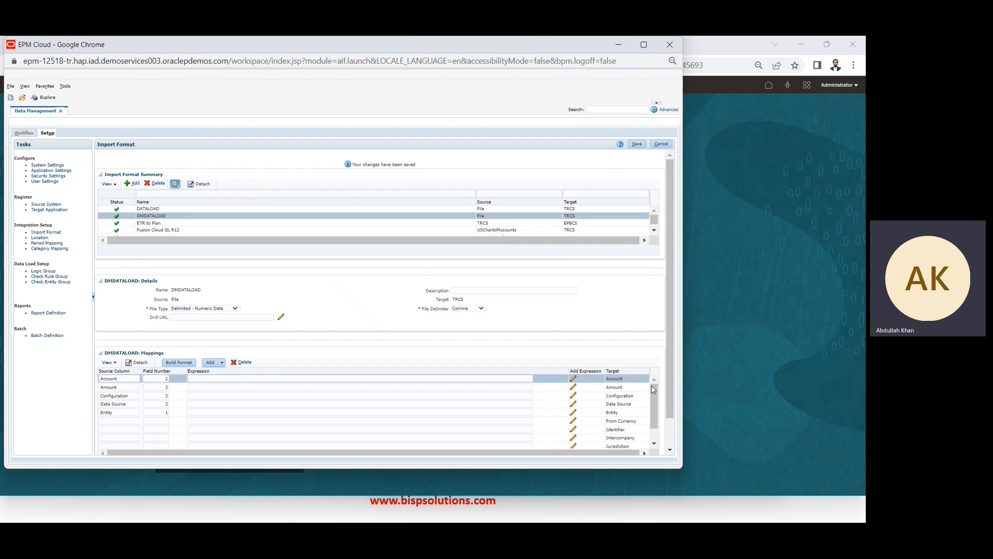
Map the From Currency target to source column From Currency with field number 3
drag(653, 392, 657, 417)
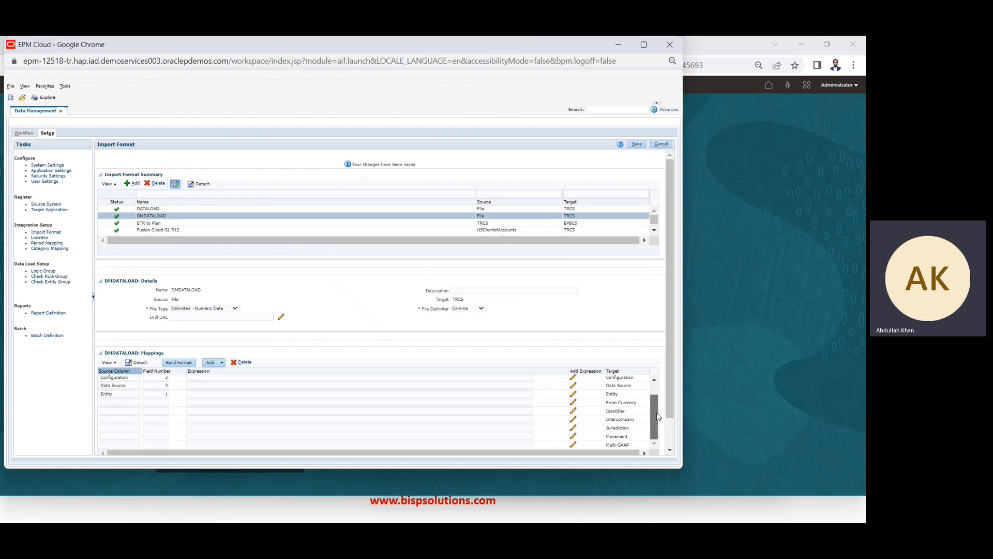
click(611, 401)
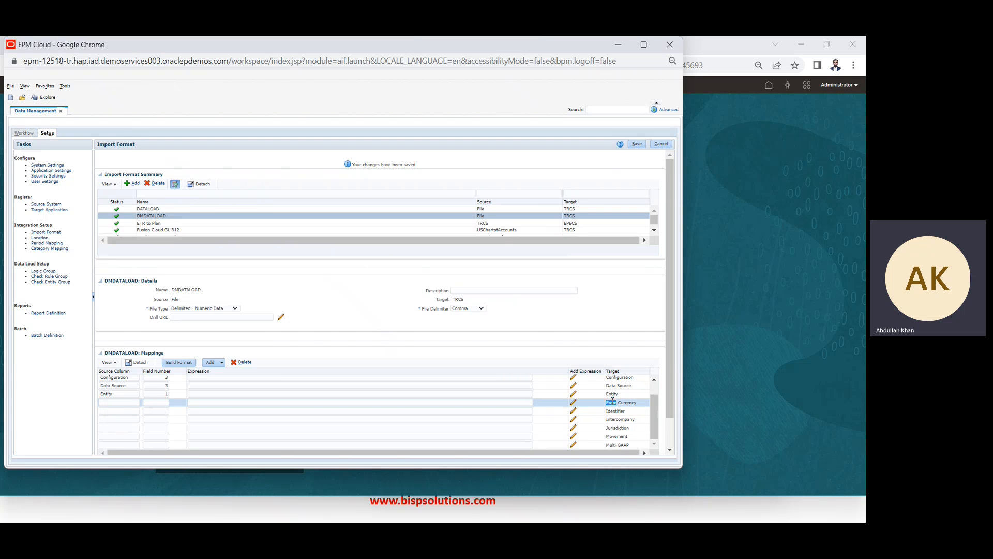
click(115, 402)
text(From Currency)
key(Tab)
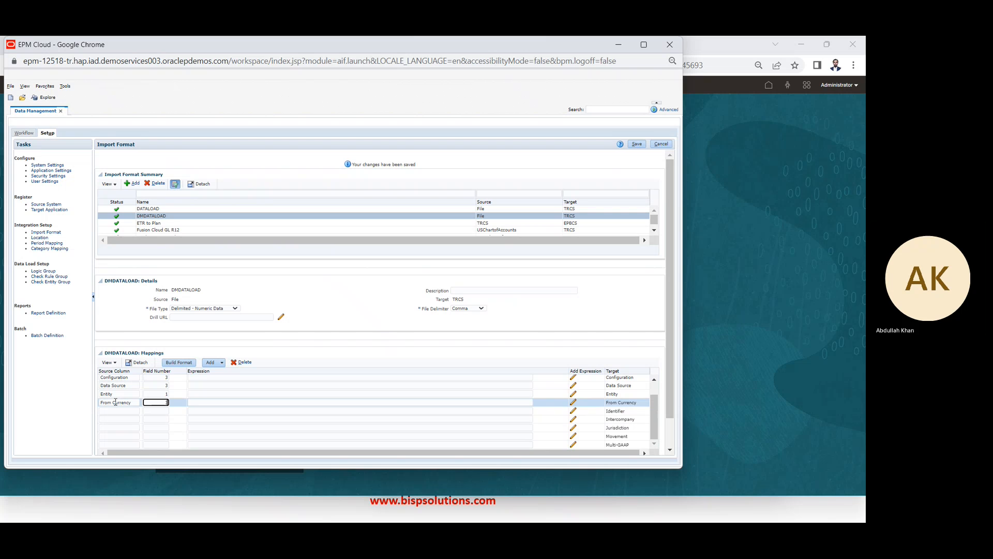
Map the Identifier target to source column Identifier with field number 3 and save the import format
click(613, 411)
key(ctrl+c)
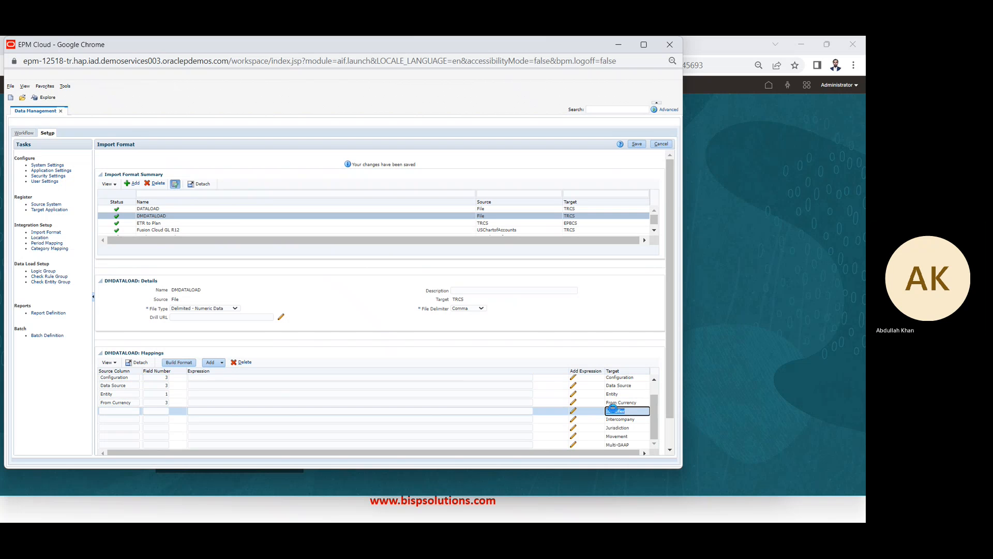
click(118, 410)
key(ctrl+v)
key(Tab)
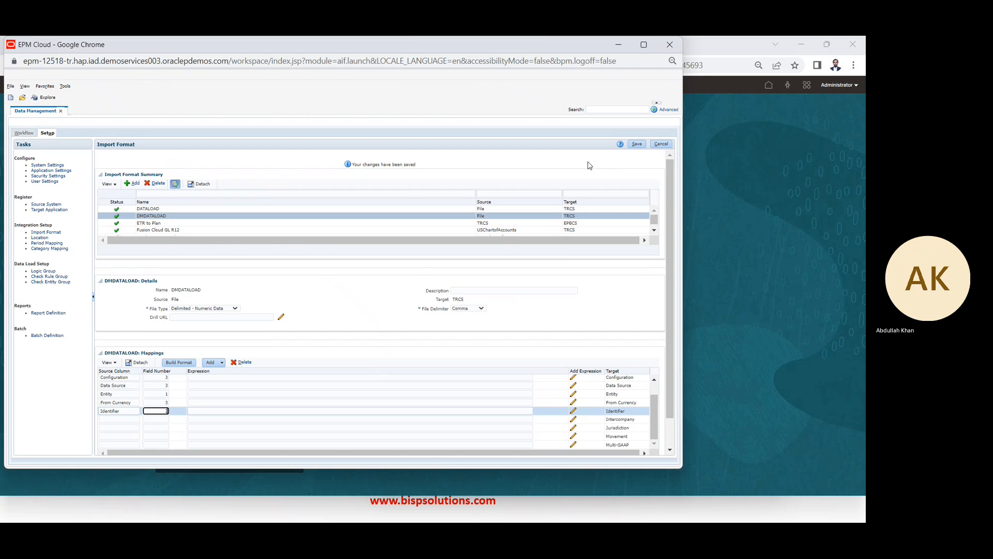
click(635, 145)
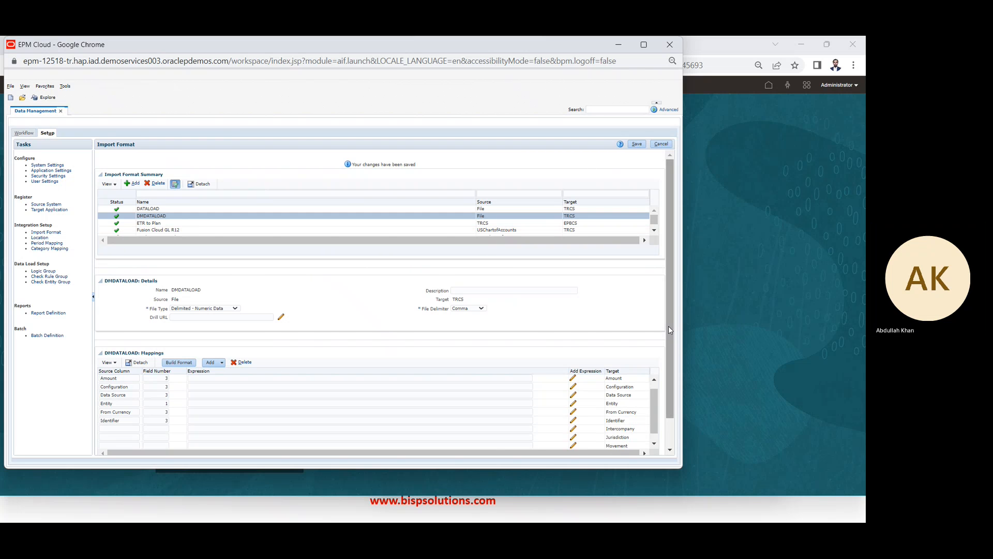
Map the Intercompany target to source column Intercompany with field number 3 and save the import format
drag(669, 326, 656, 401)
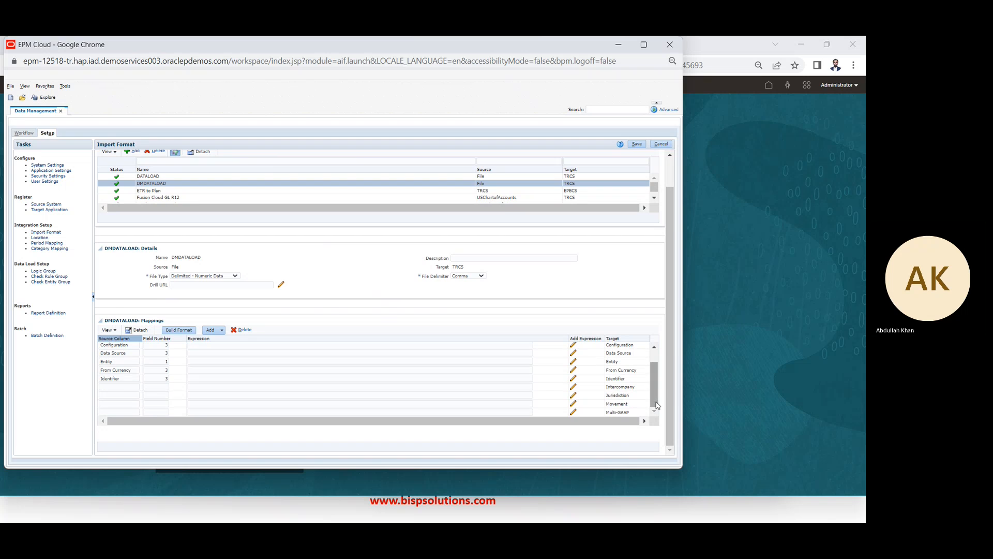
click(619, 387)
click(619, 387)
key(ctrl+c)
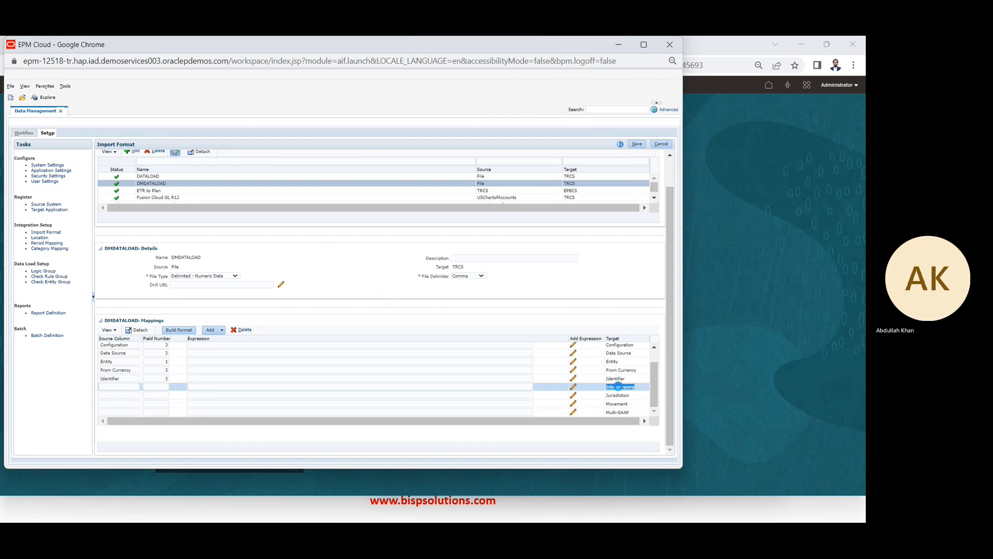
click(131, 387)
key(ctrl+v)
key(Tab)
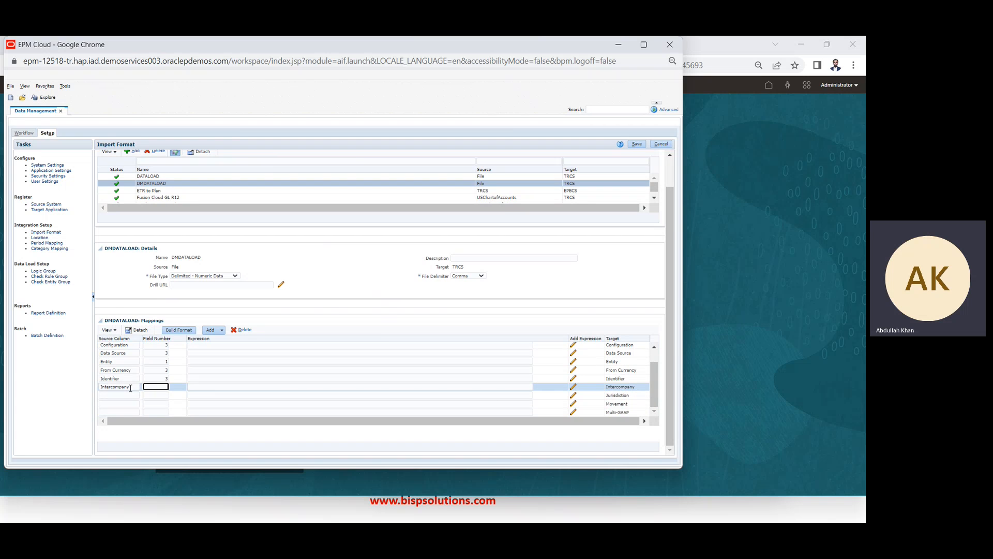
text(3)
click(639, 147)
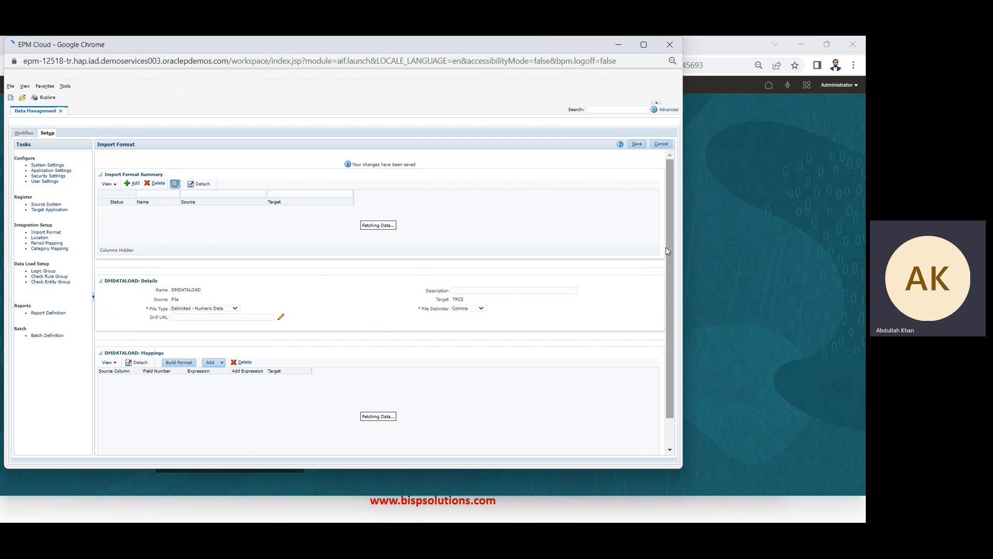
Map the Jurisdiction target to source column Jurisdiction with field number 3
drag(671, 377, 671, 412)
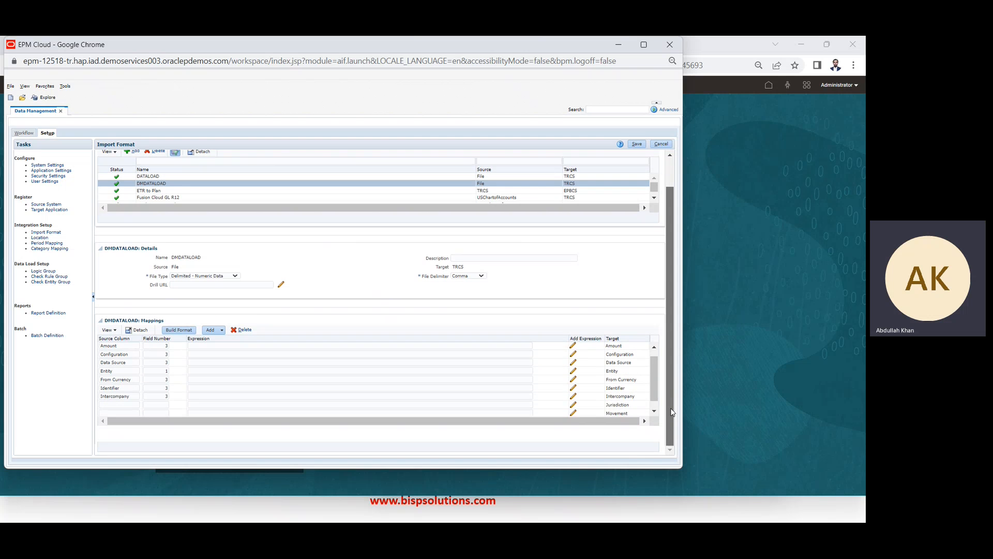
click(655, 411)
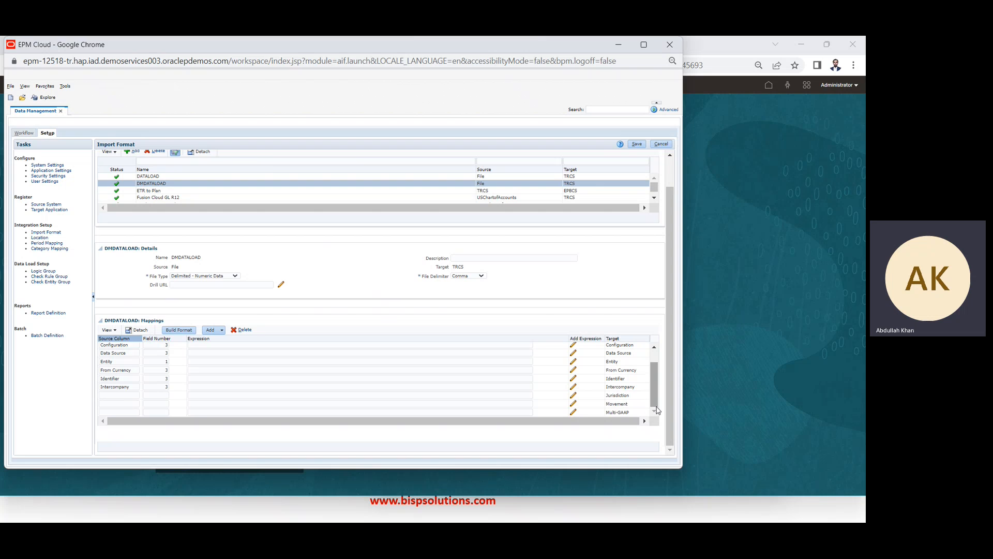
click(616, 395)
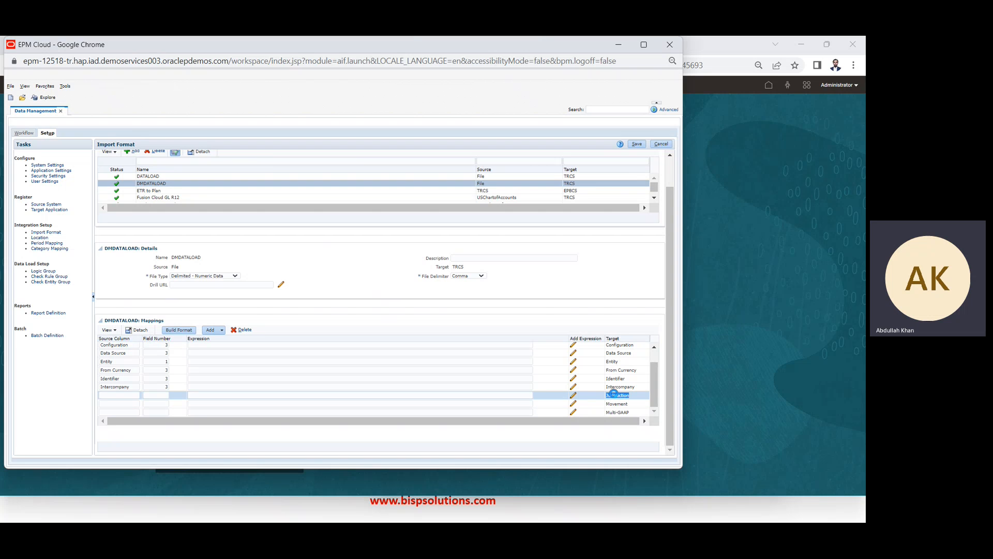
key(ctrl+c)
click(116, 395)
key(ctrl+v)
key(Tab)
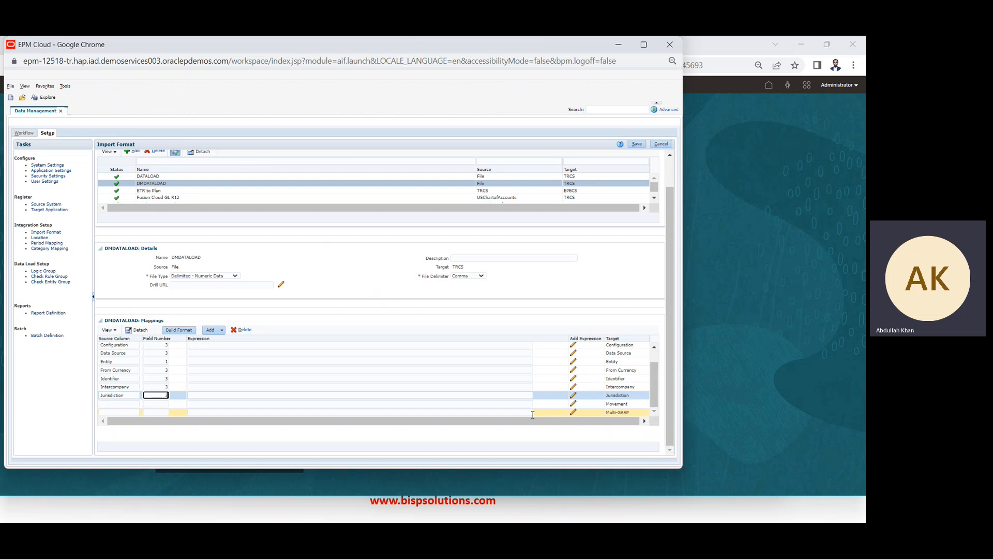
Map the Movement target to source column Movement with field number 3 and save the import format
click(616, 403)
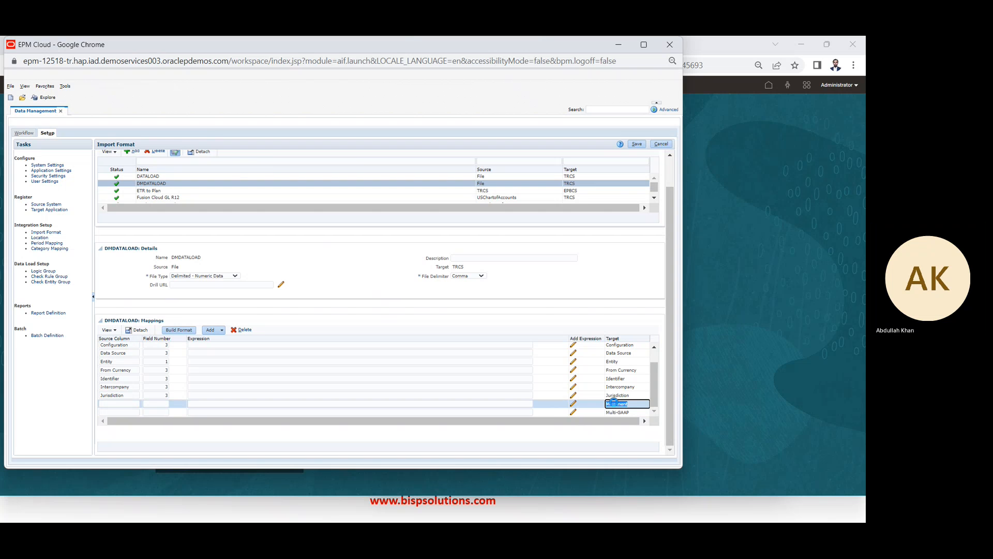
key(ctrl+c)
click(136, 404)
key(ctrl+v)
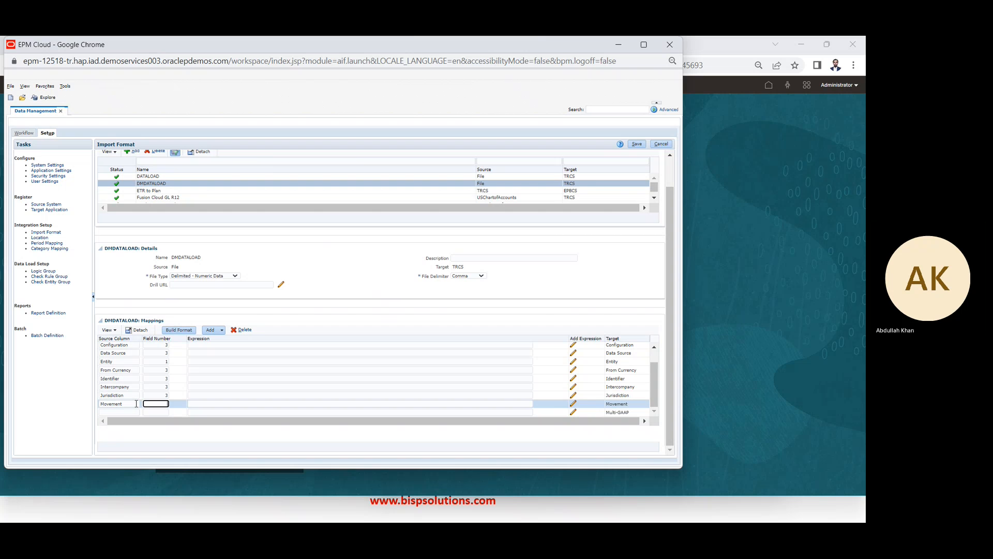
key(Tab)
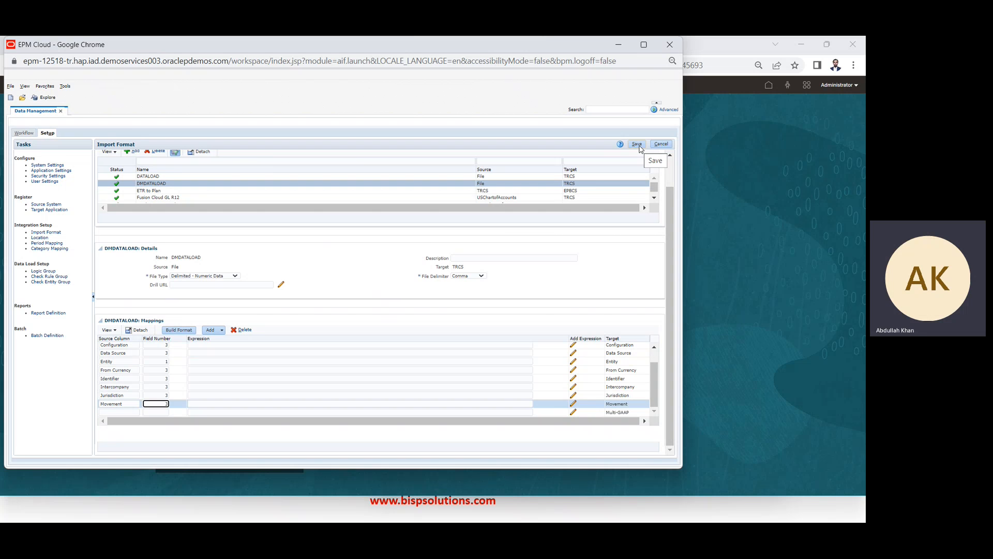
click(637, 144)
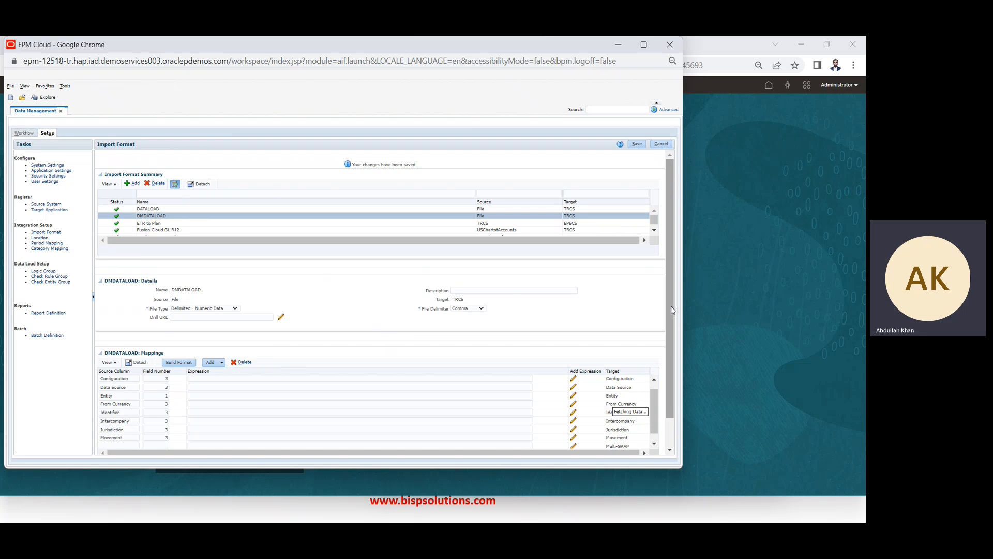
Map the Multi-GAAP target to source column Multi-GAAP with field number 3 and save the import format
scroll(650, 392, down, 1)
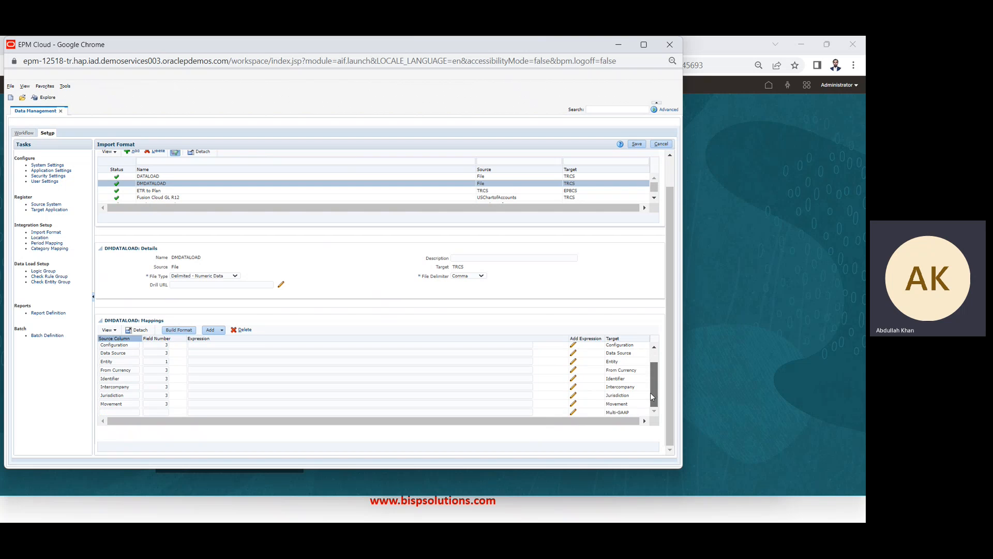
click(612, 409)
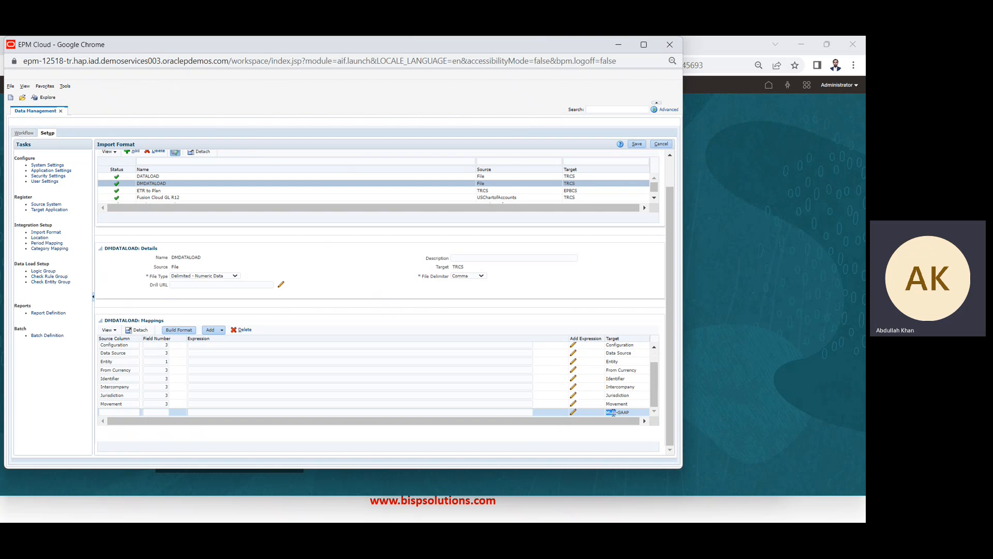
click(123, 412)
key(ctrl+v)
key(Tab)
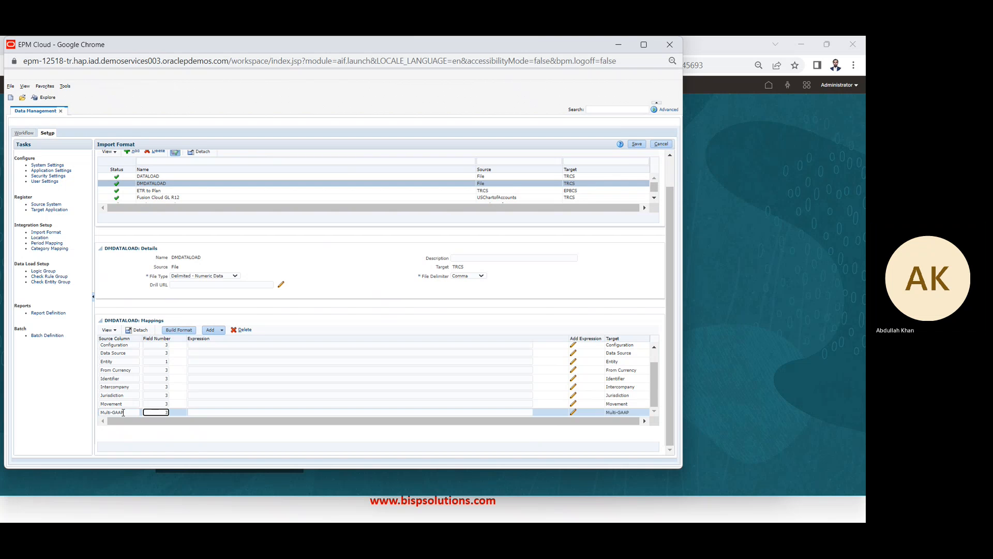
click(637, 144)
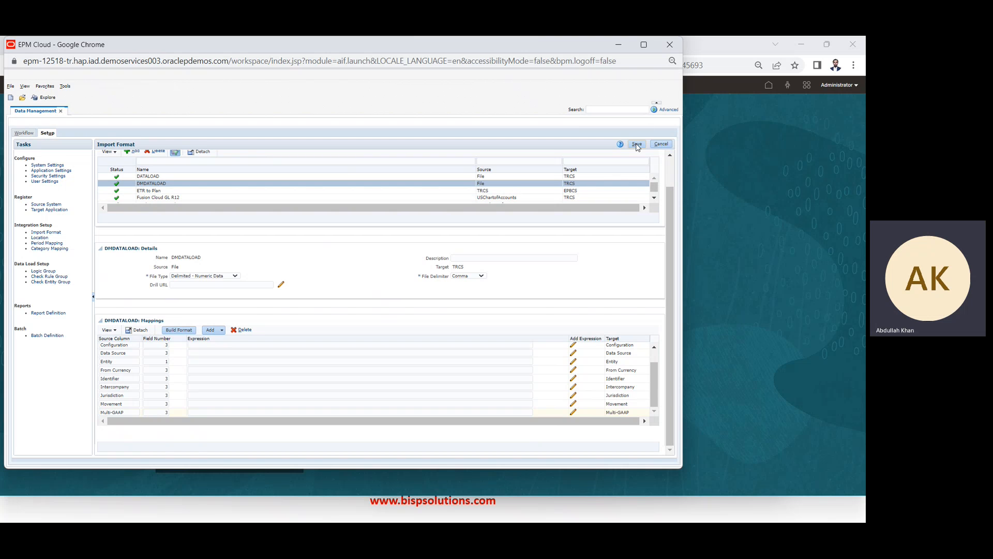
click(638, 144)
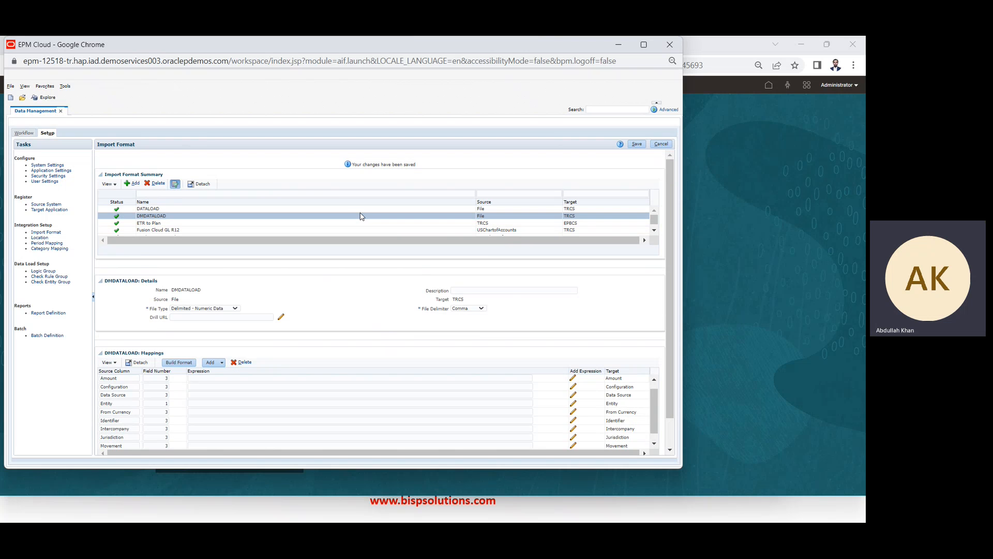
Add a location named LOCDMDATALOAD that uses the DMDATALOAD import format and save it
click(44, 239)
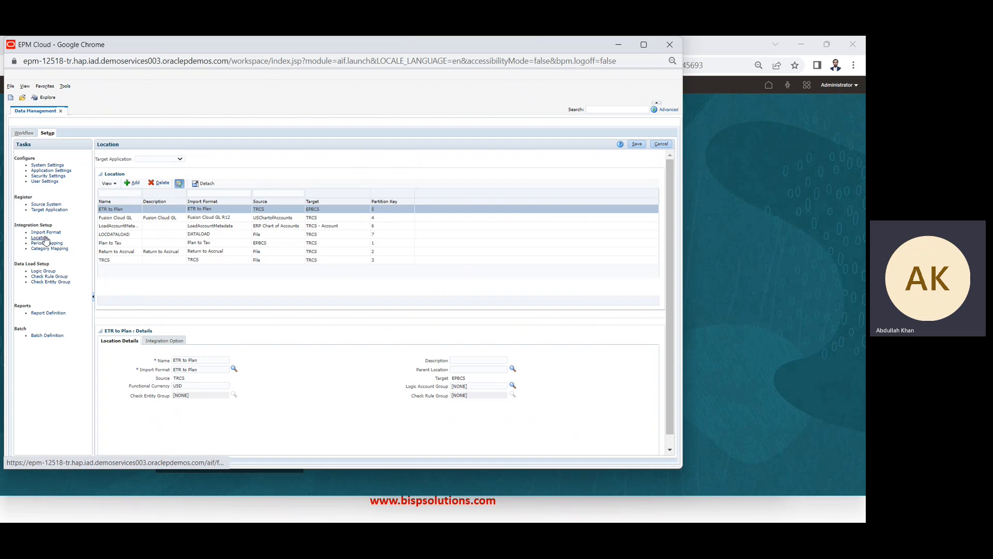
click(133, 184)
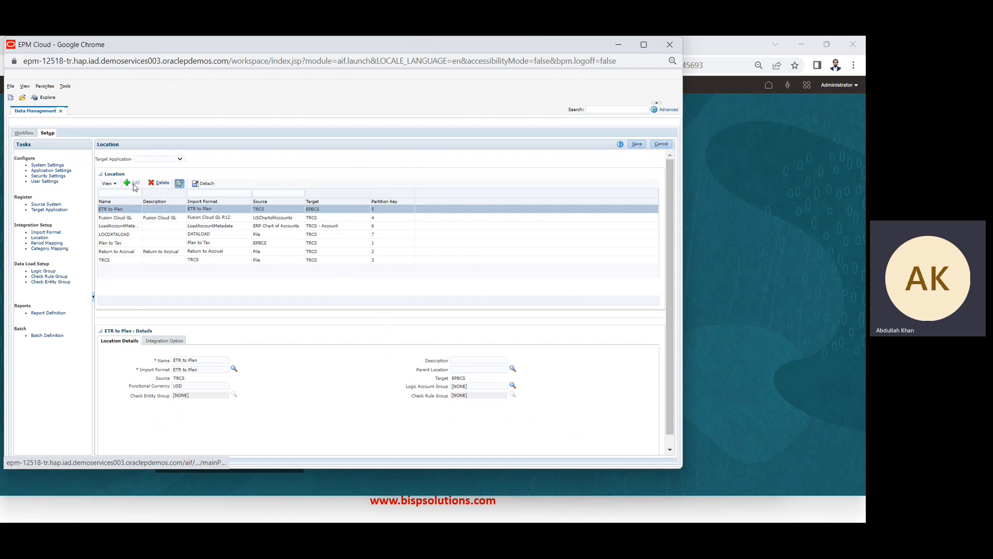
click(199, 361)
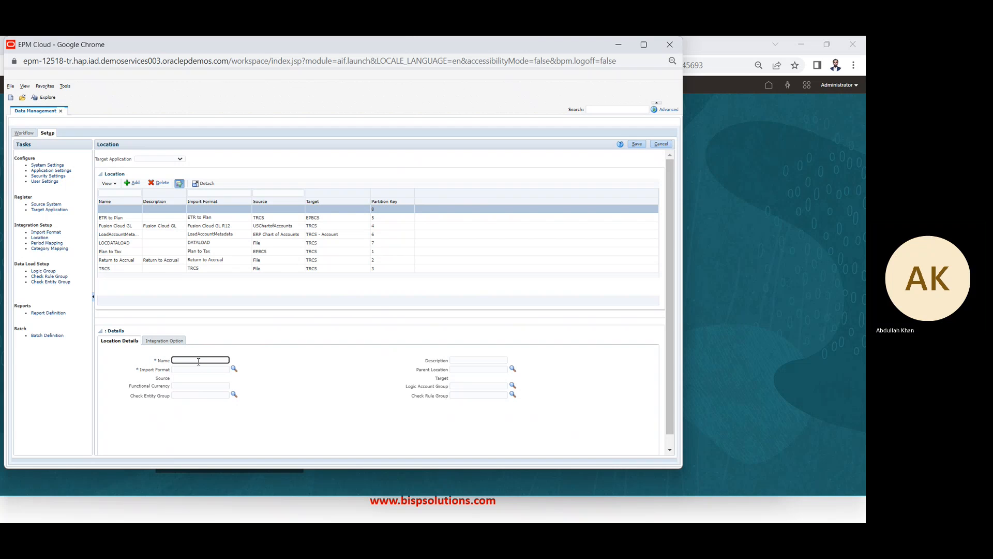
text(LOCDMDATALOAD)
click(234, 369)
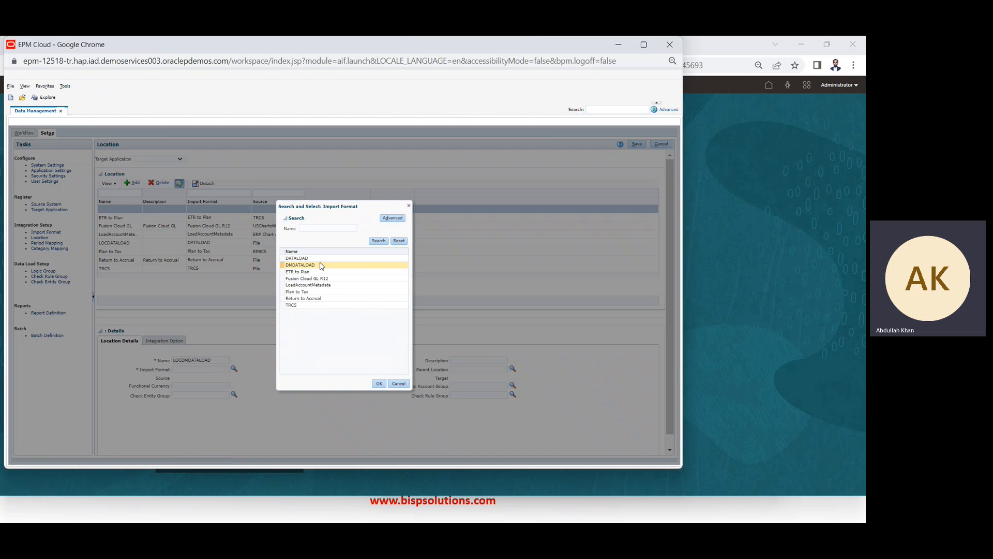
click(325, 265)
click(380, 384)
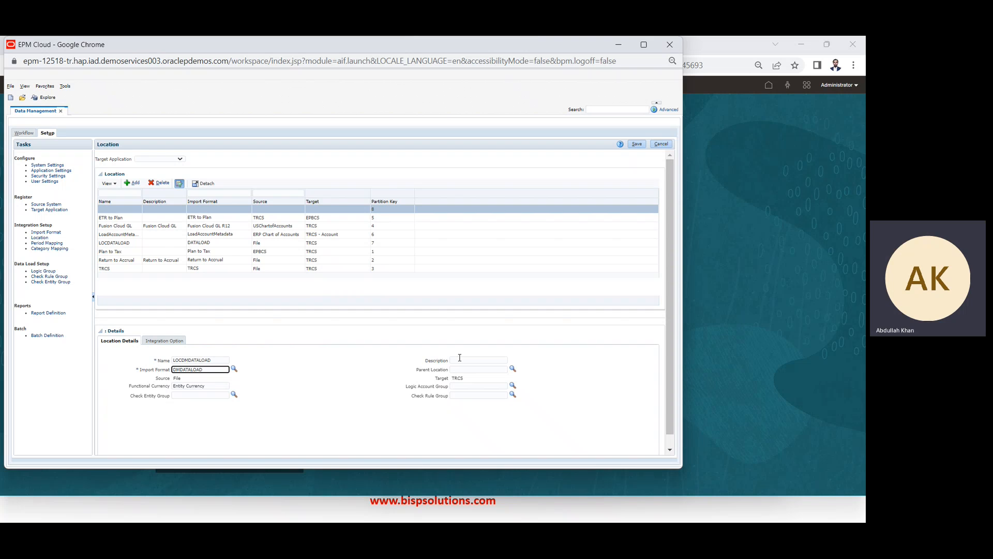
click(639, 144)
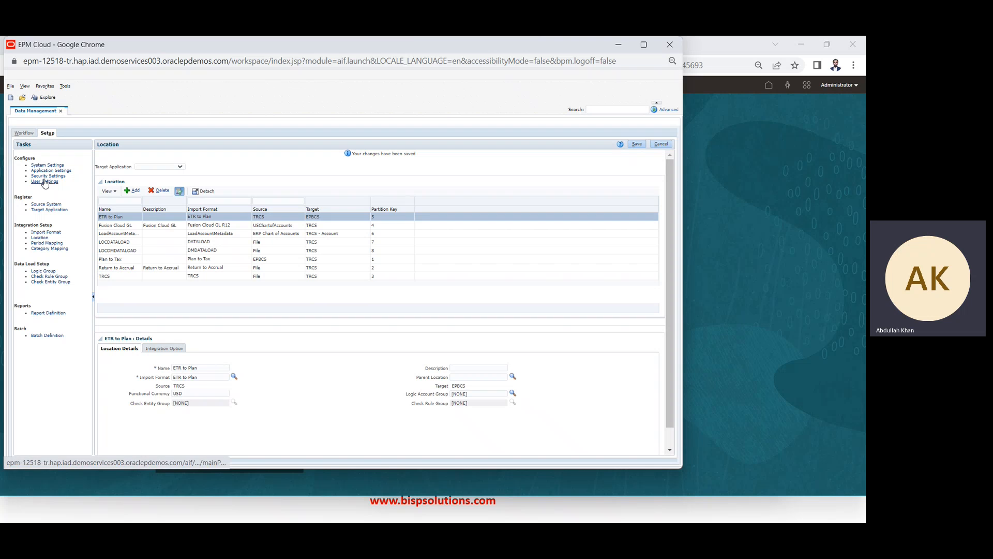
Open Data Load Mapping in the workflow tasks and select LOCDMDATALOAD as the point-of-view location
click(24, 133)
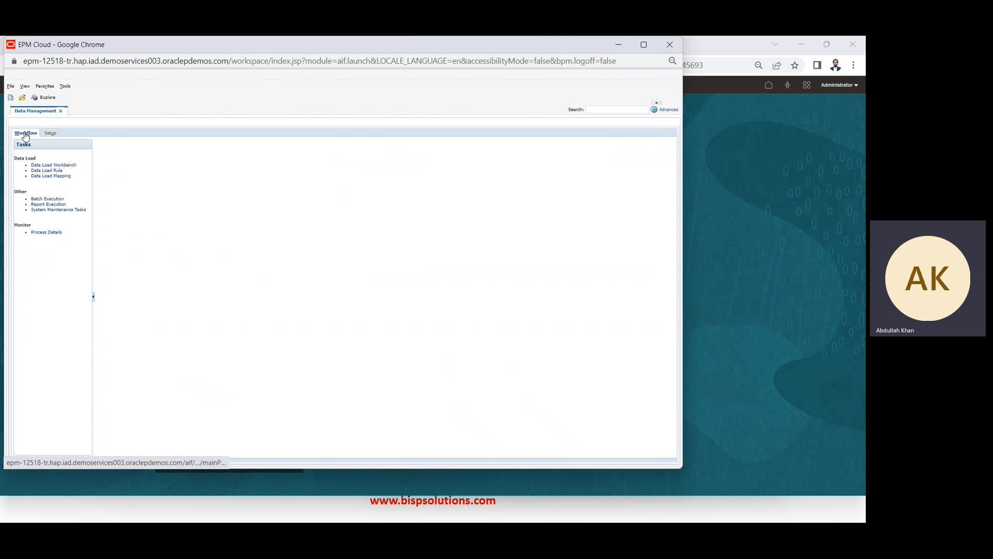
click(46, 177)
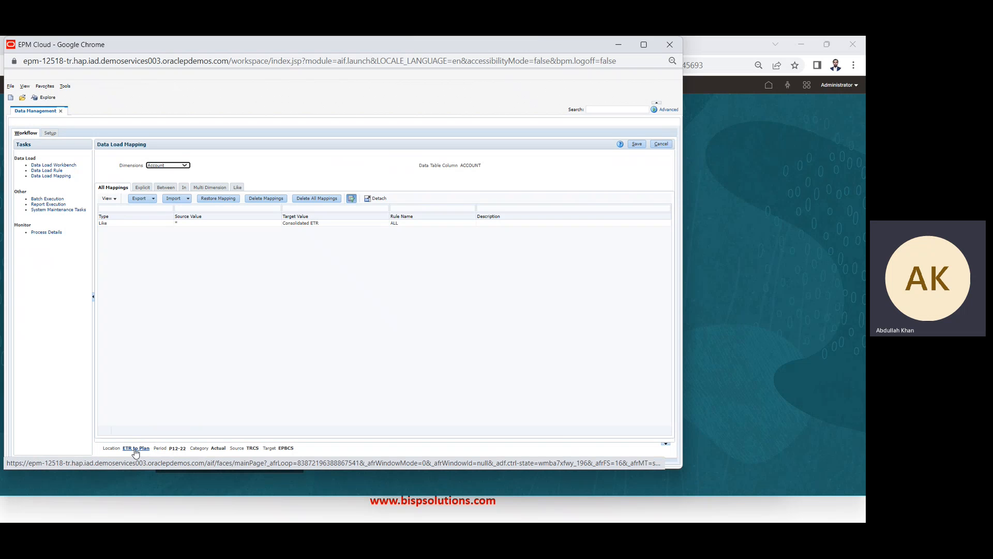
click(134, 449)
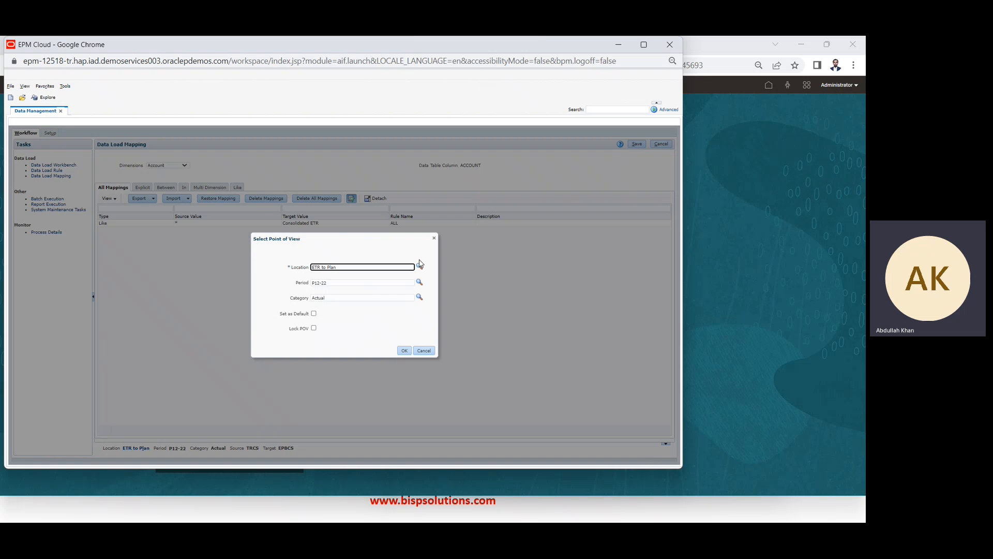
click(419, 268)
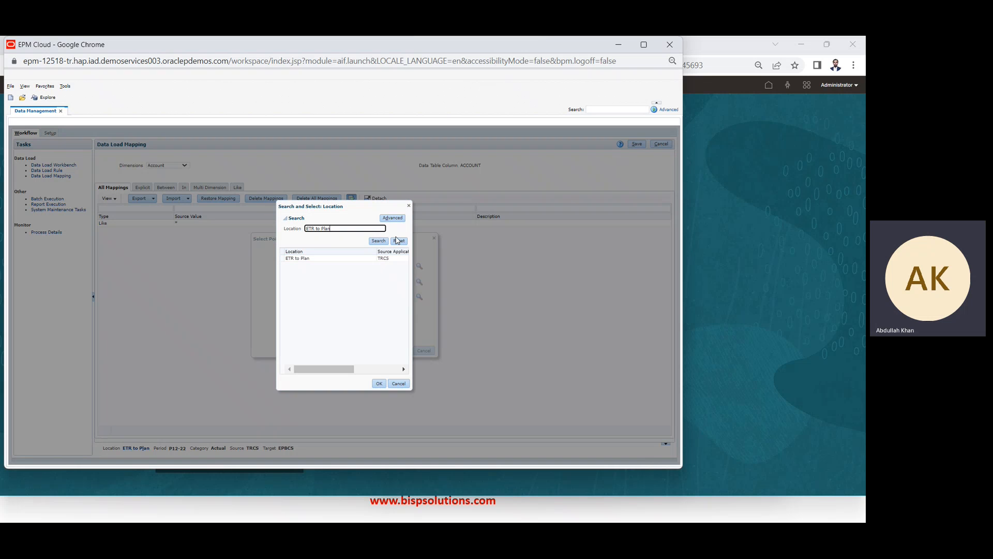
click(398, 240)
click(378, 241)
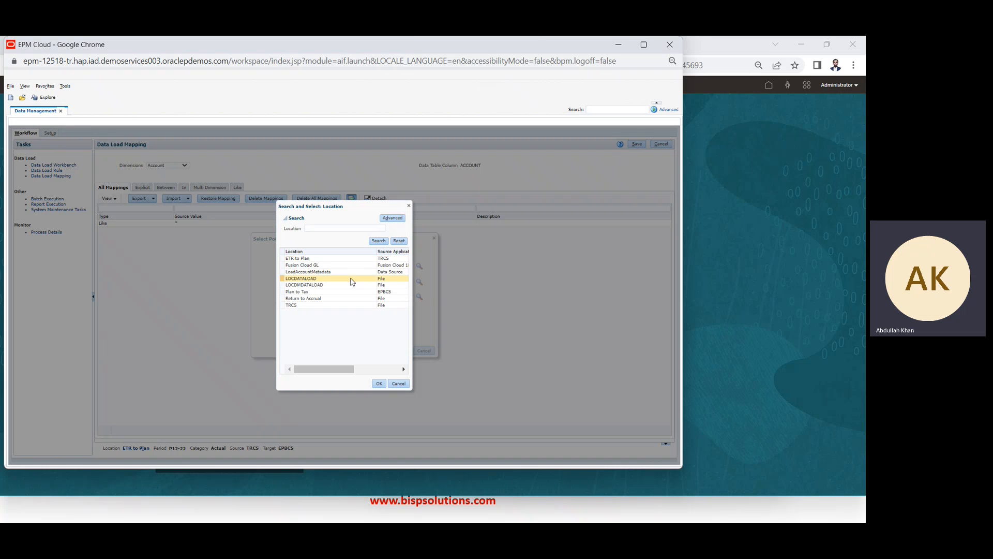
click(350, 285)
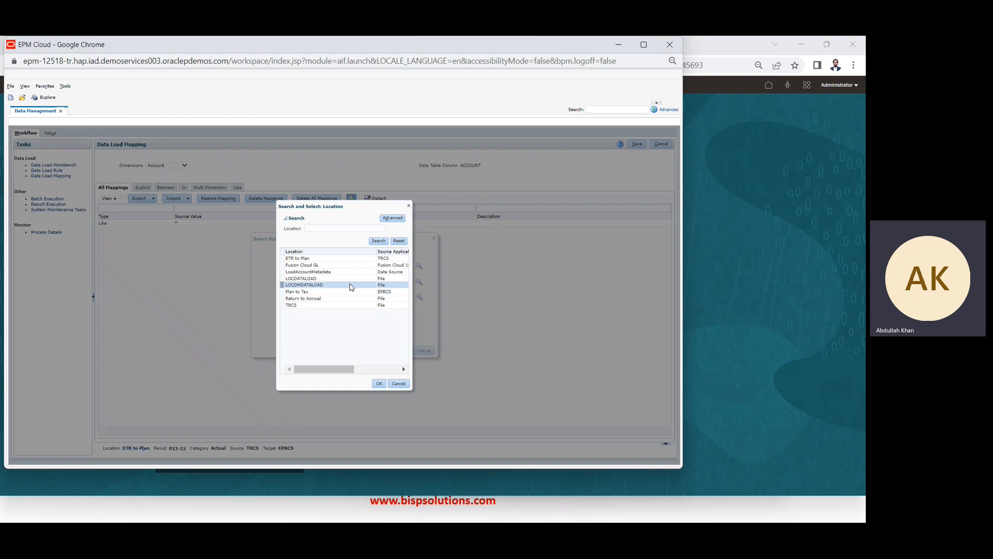
click(381, 384)
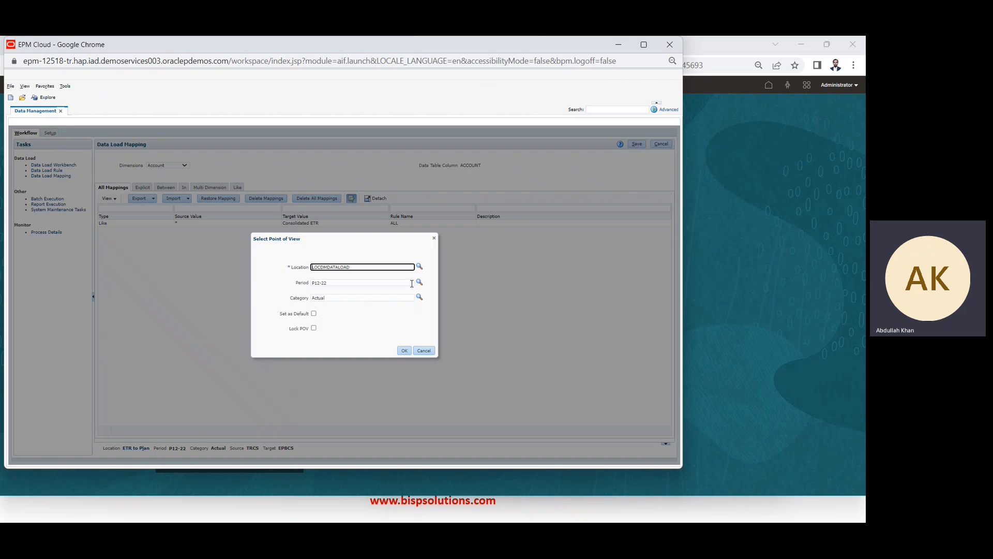
Set the point-of-view period to P12-20 and apply the point of view
click(419, 282)
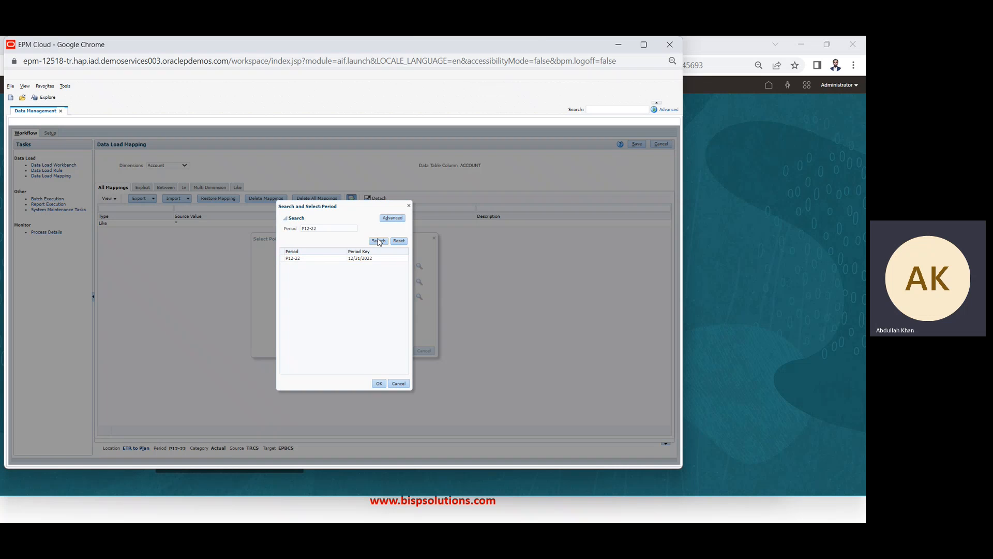
click(378, 241)
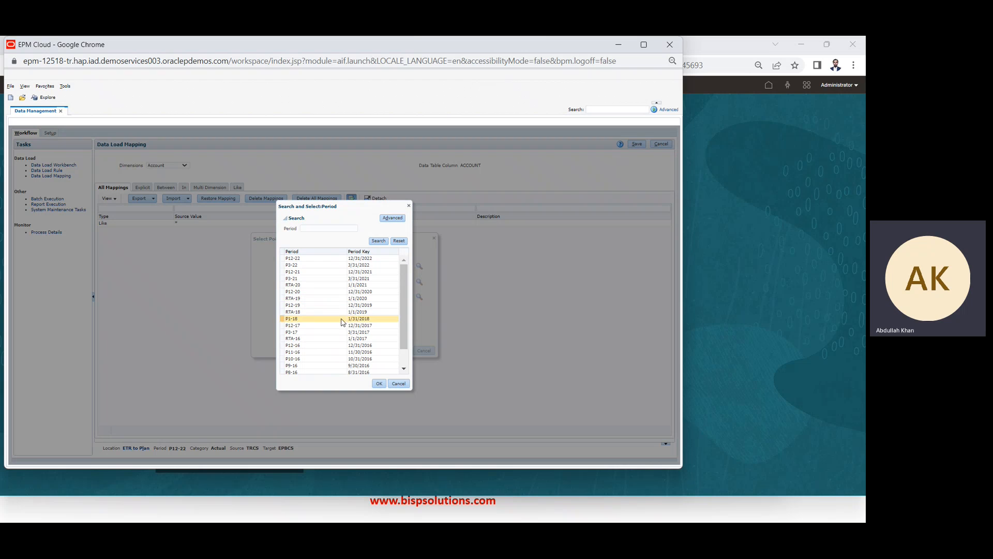
click(337, 292)
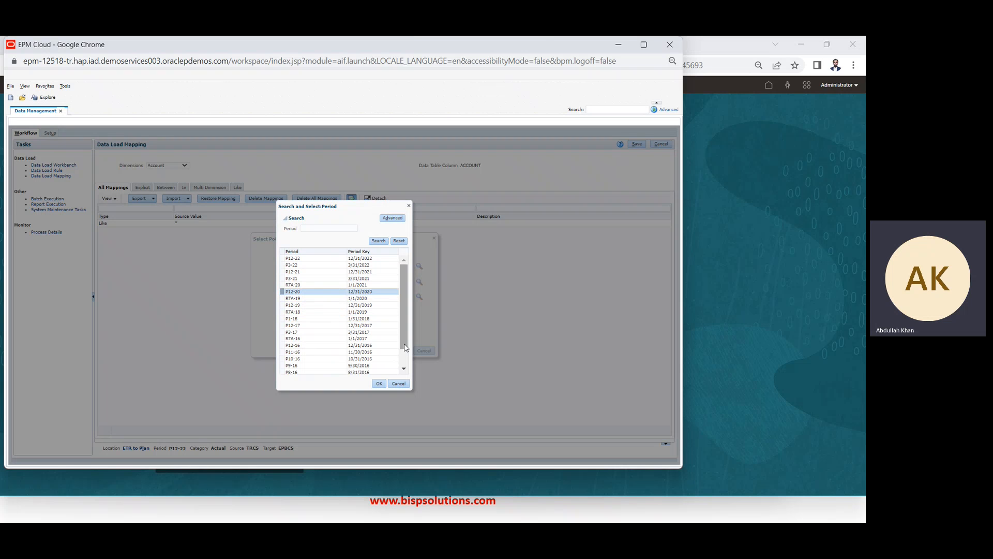
click(379, 383)
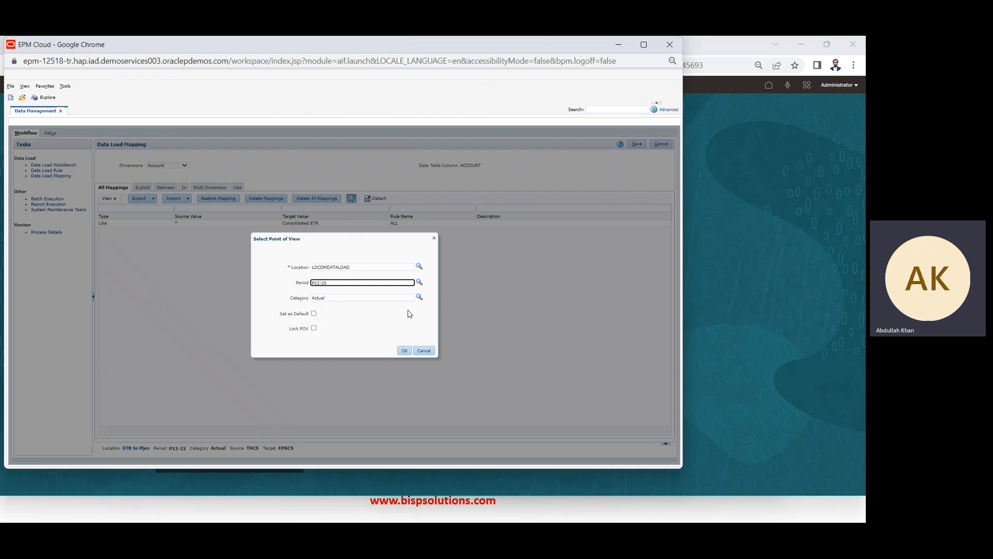
click(405, 351)
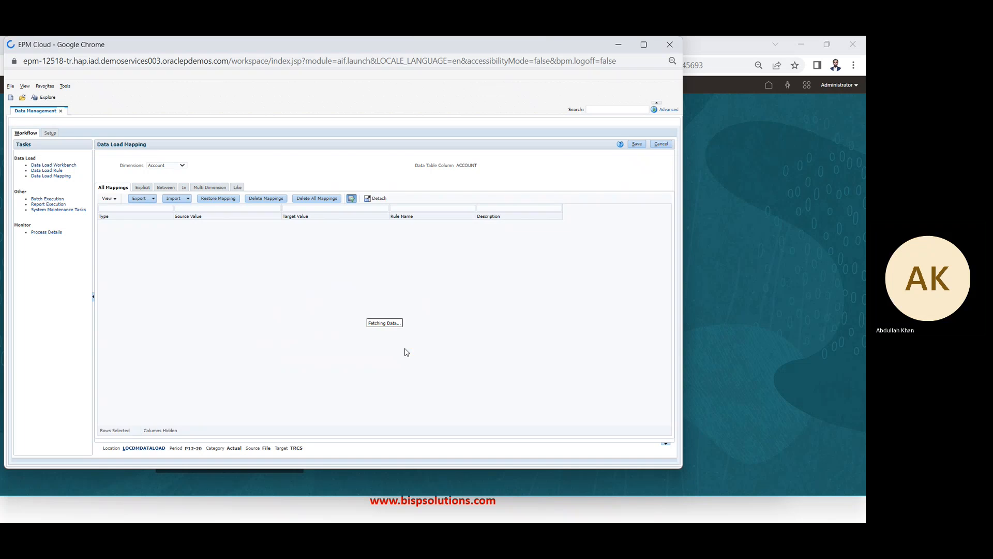
Add a Like mapping for the Account dimension from source * to target * with rule name 1 and save it
click(238, 188)
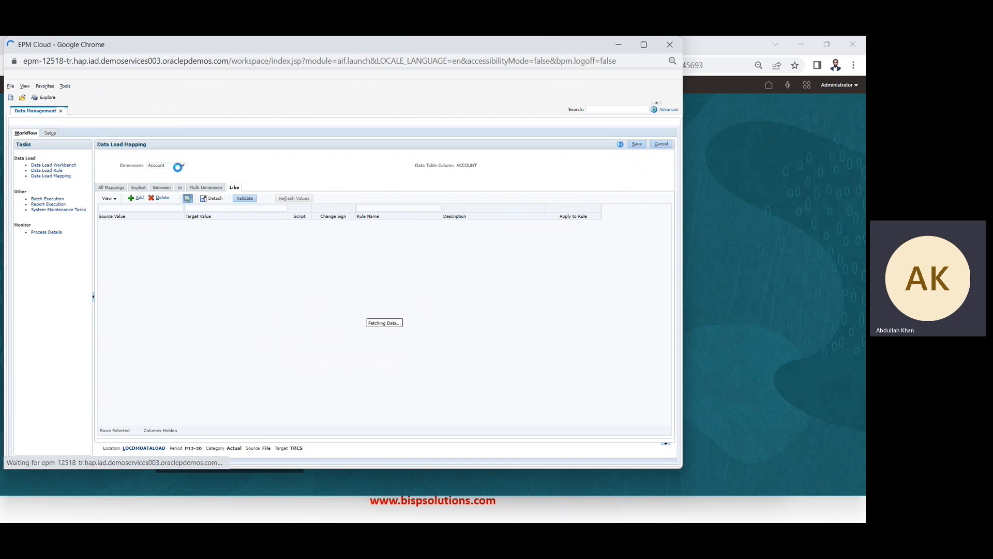
click(138, 197)
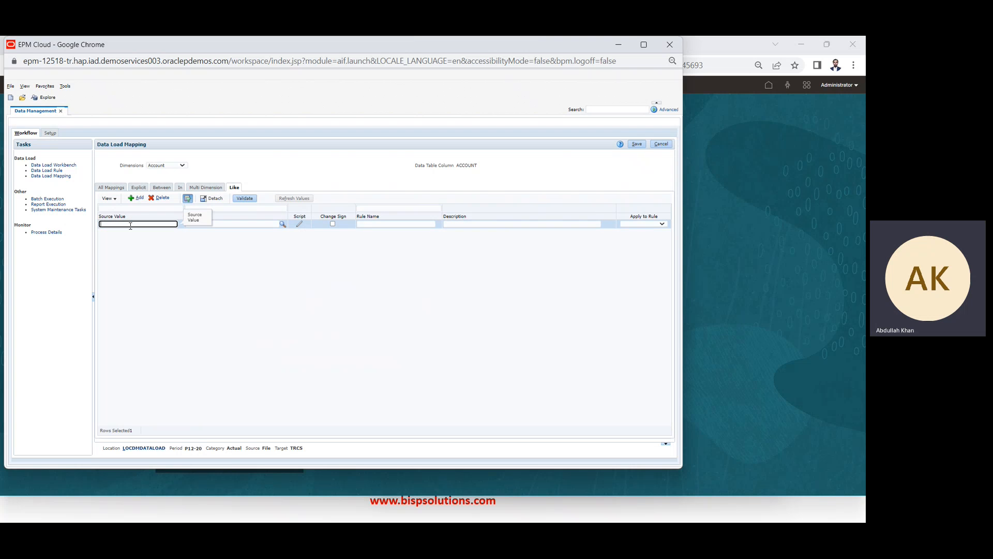
key(Tab)
text(*)
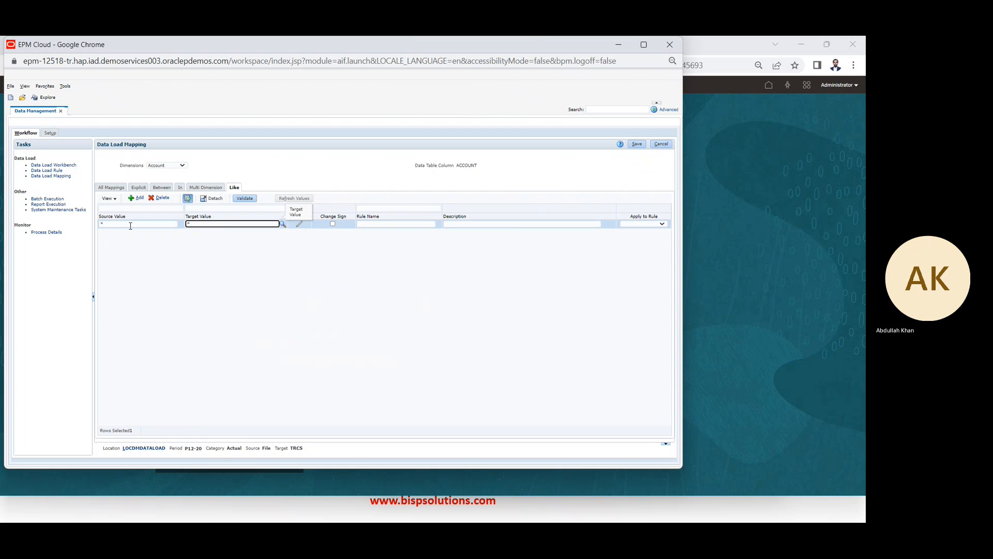
key(Tab)
key(Tab)
key(Tab)
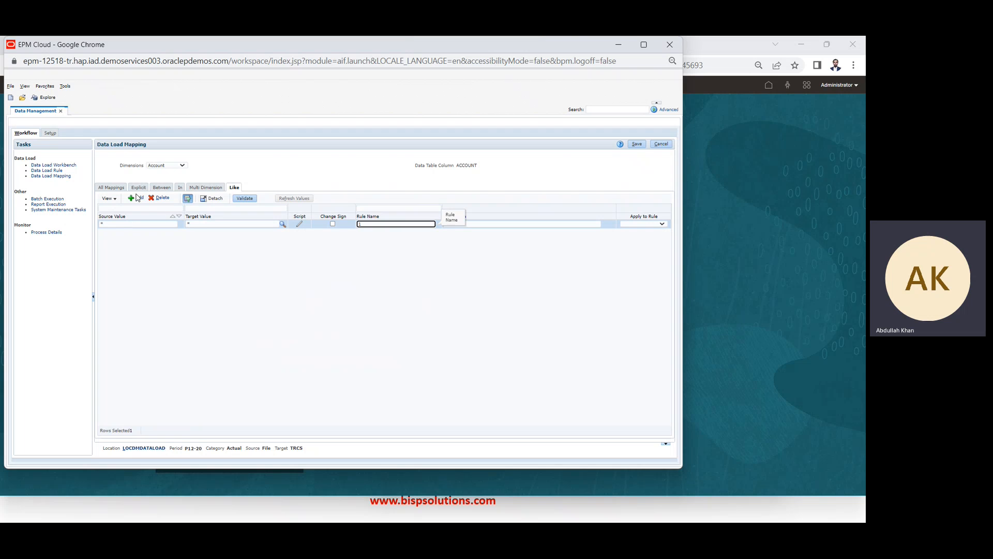
click(638, 144)
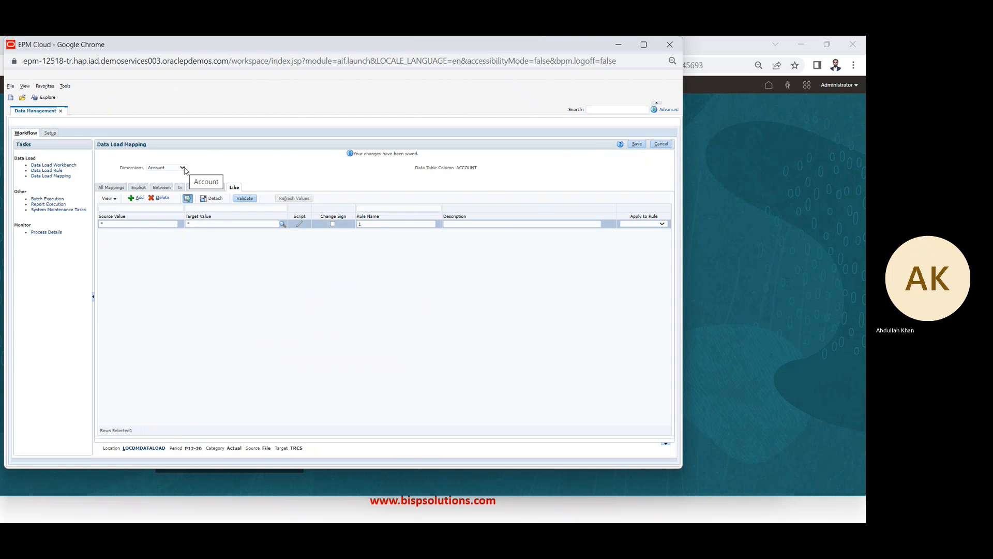
click(181, 168)
click(173, 178)
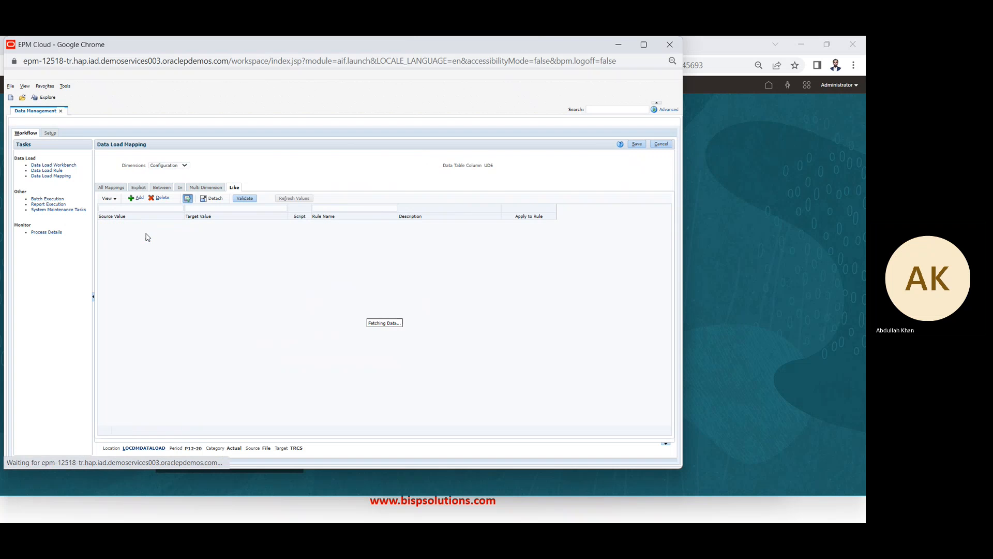
click(155, 199)
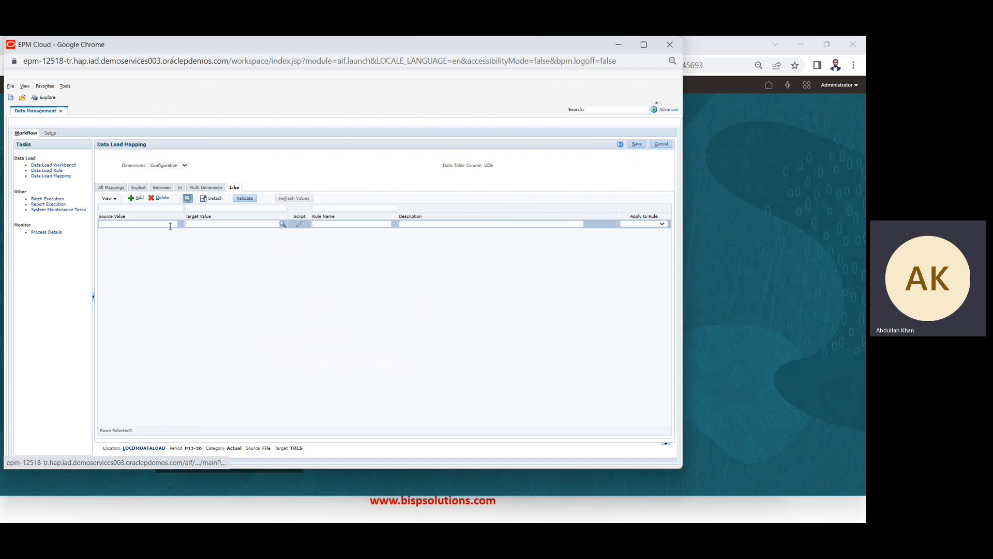
click(389, 309)
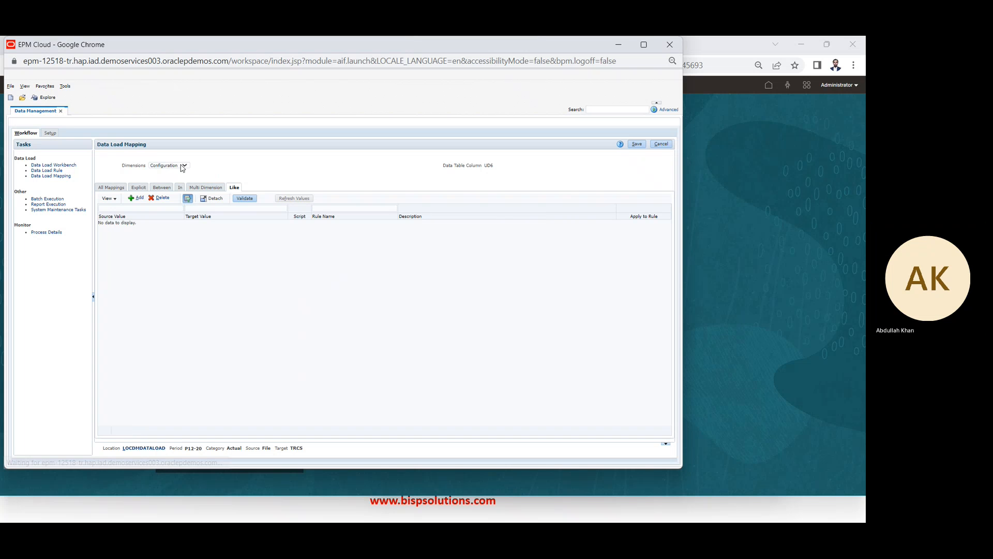
Add a Like mapping for the Data dimension from source * to target * with rule name 2 and save it
click(184, 165)
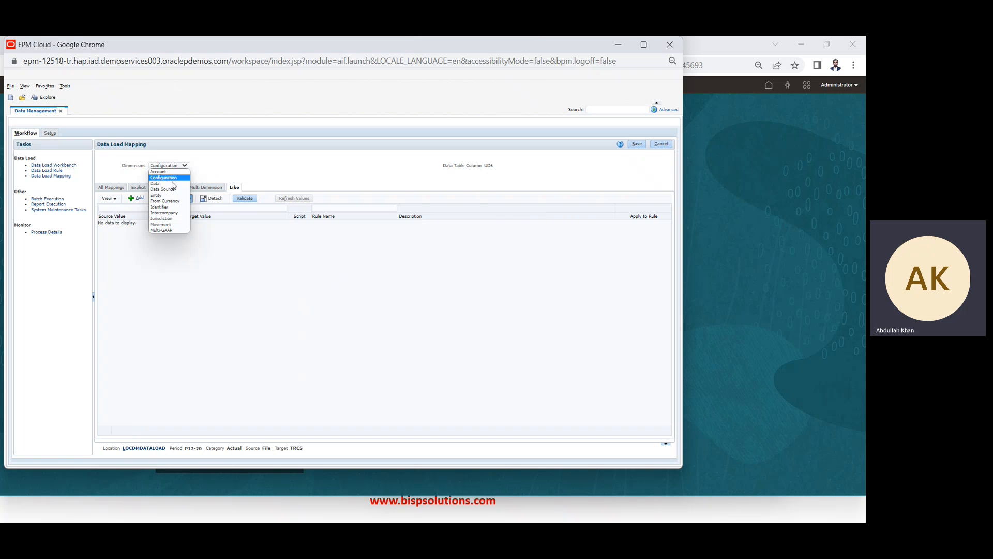
click(172, 185)
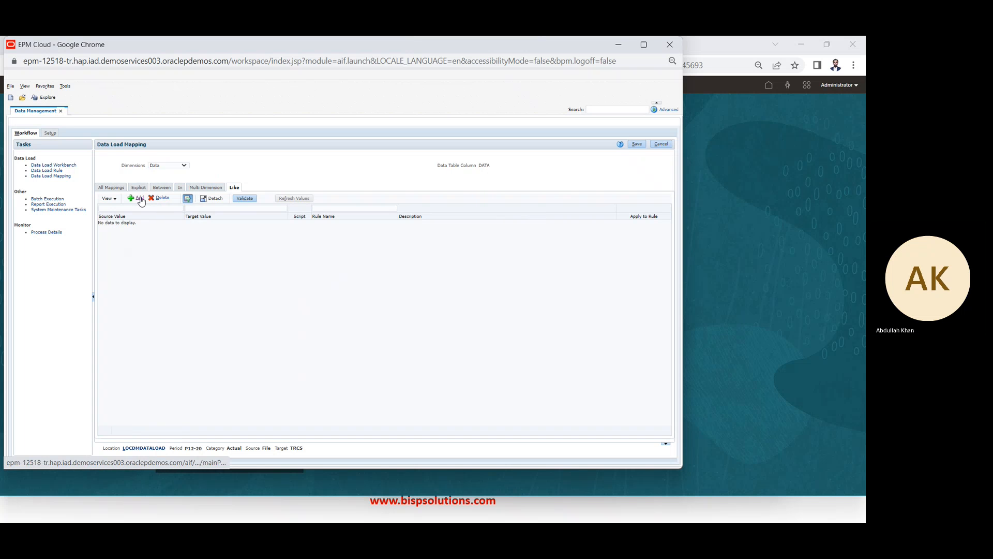
click(138, 223)
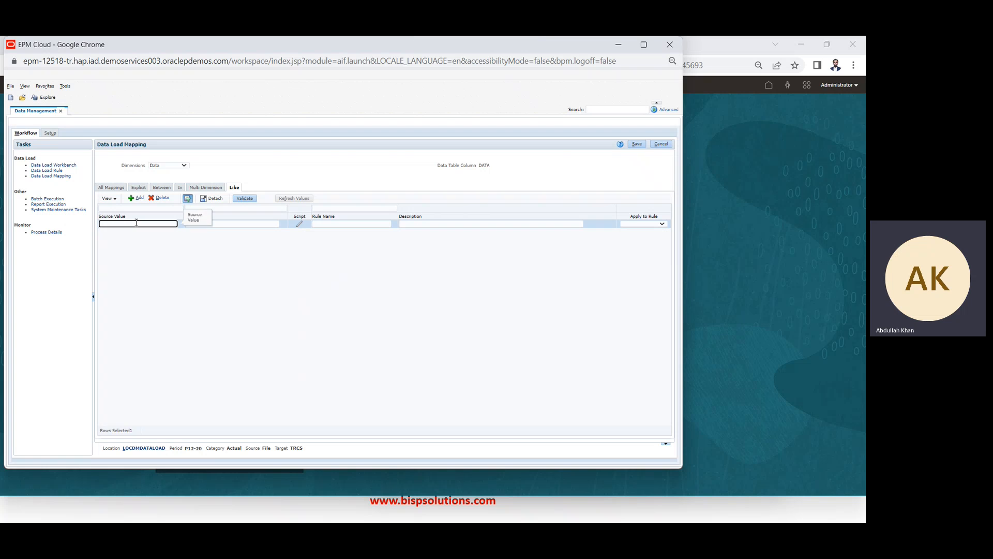
key(Tab)
text(*)
key(Tab)
key(Tab)
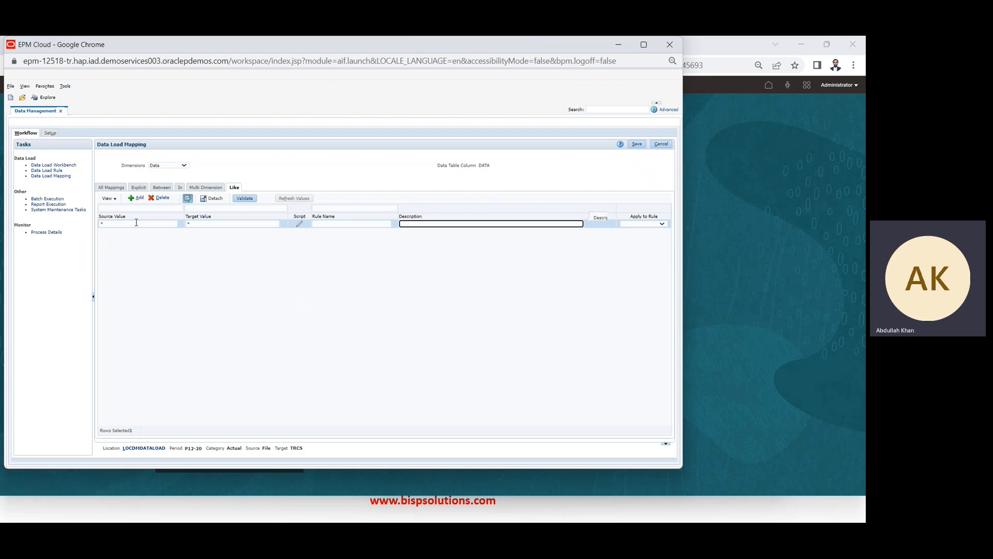
key(shift+Tab)
text(2)
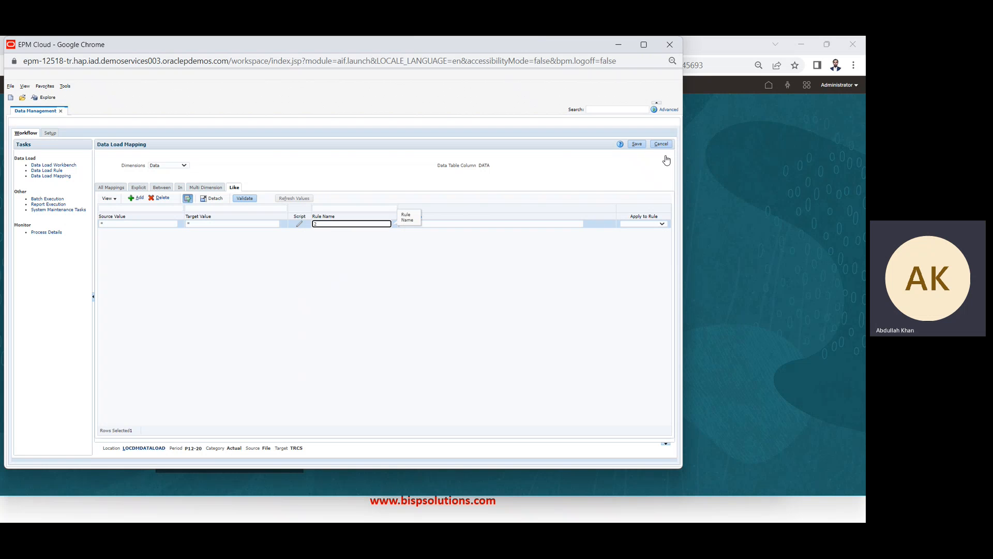
click(637, 144)
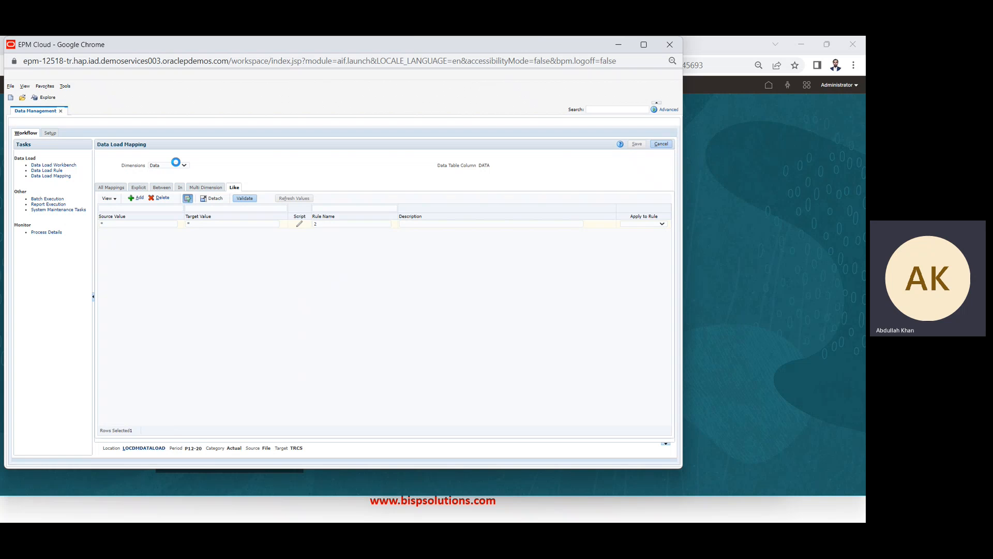
Check the Data Source mapping, and add and save an Entity Like mapping from source * to target * with rule name 4
click(178, 167)
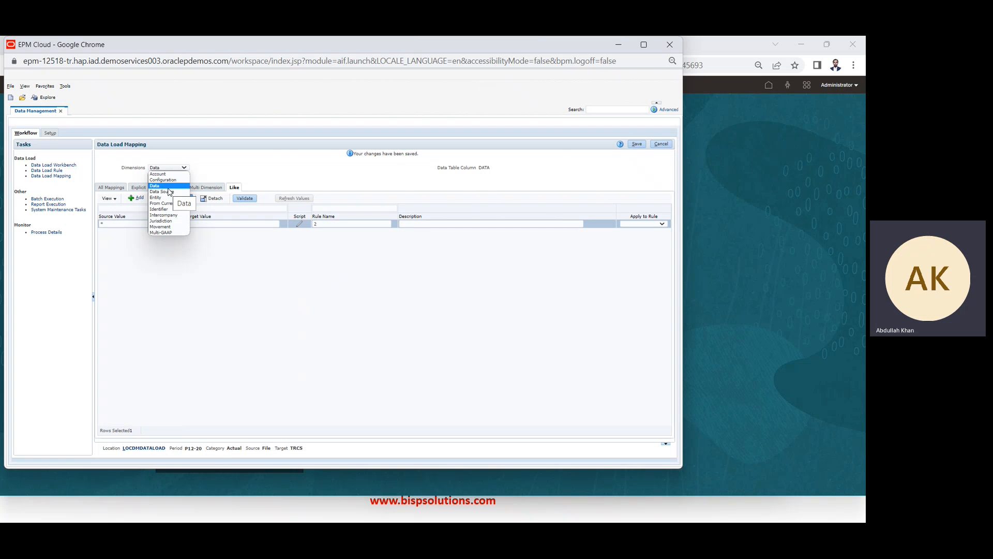
click(168, 192)
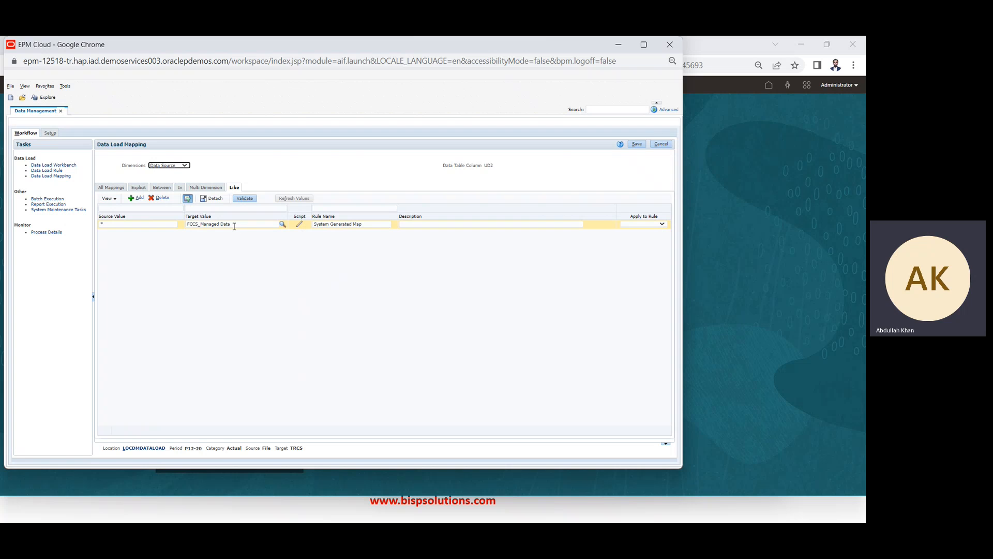
click(186, 166)
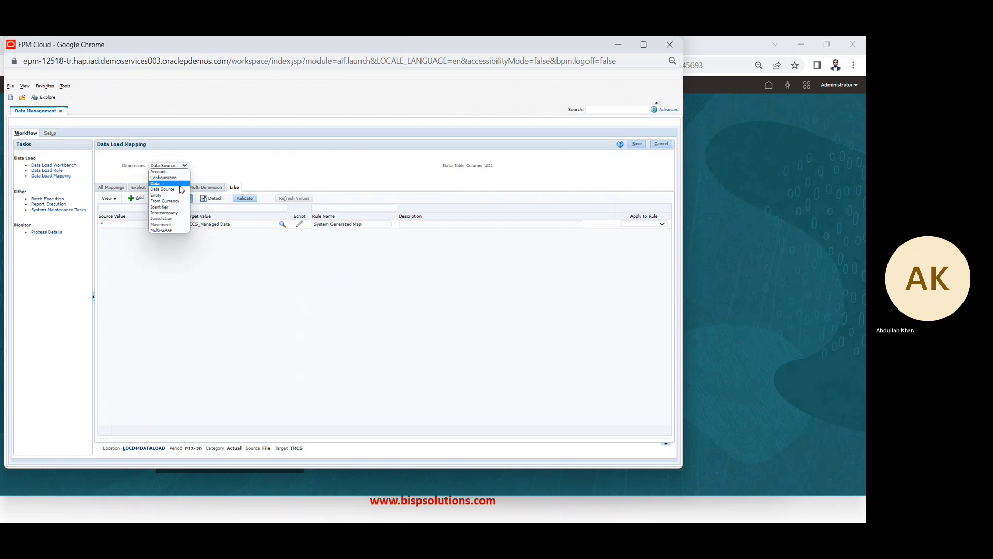
click(177, 195)
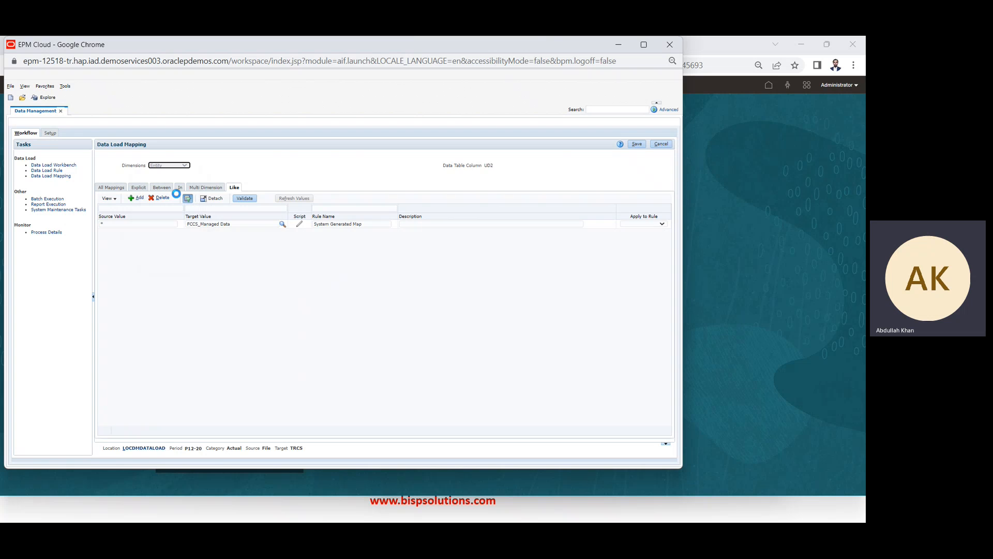
click(136, 198)
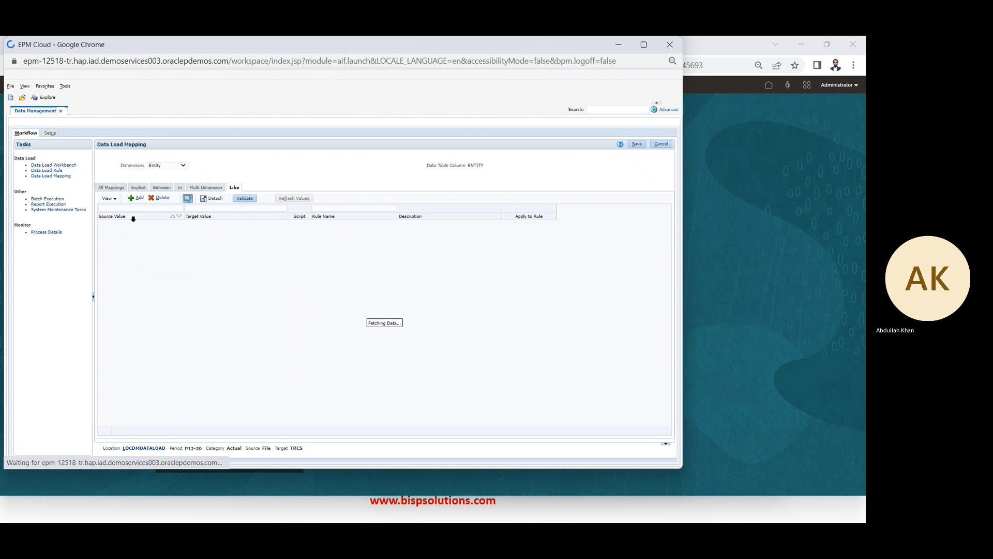
click(133, 223)
text(*)
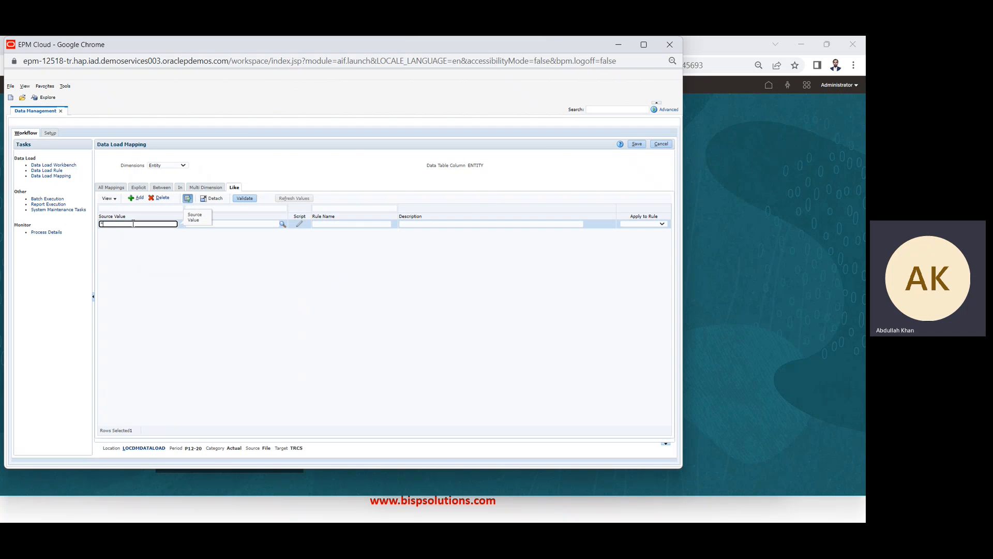
key(Tab)
text(*)
key(Tab)
text(4)
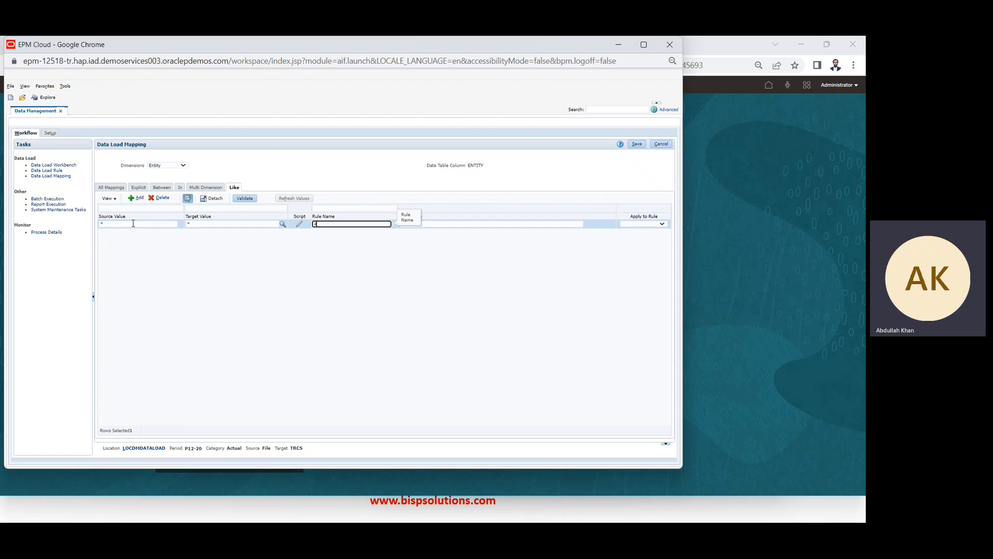
click(637, 144)
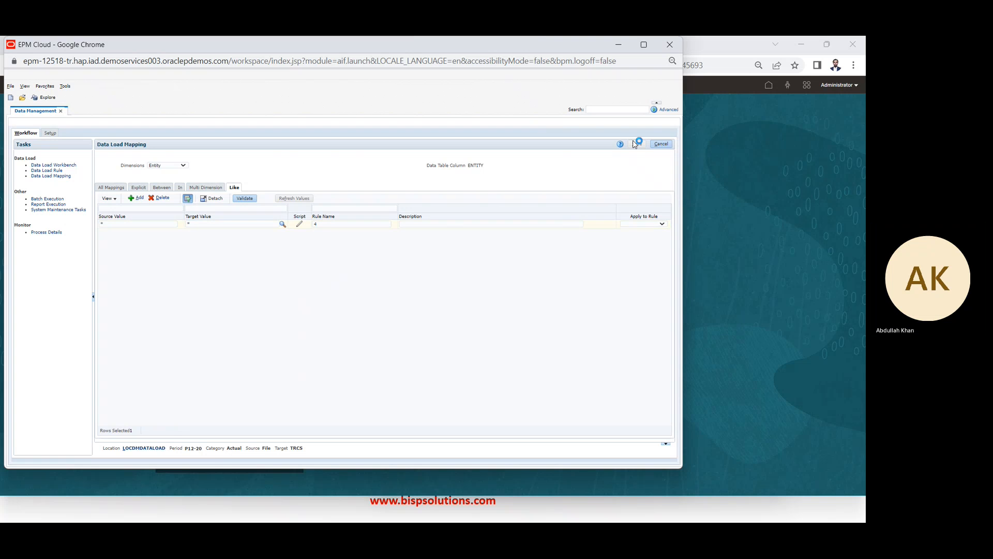
Add a Like mapping for the From Currency dimension from source * to target *, give it a rule name, and save it
click(177, 168)
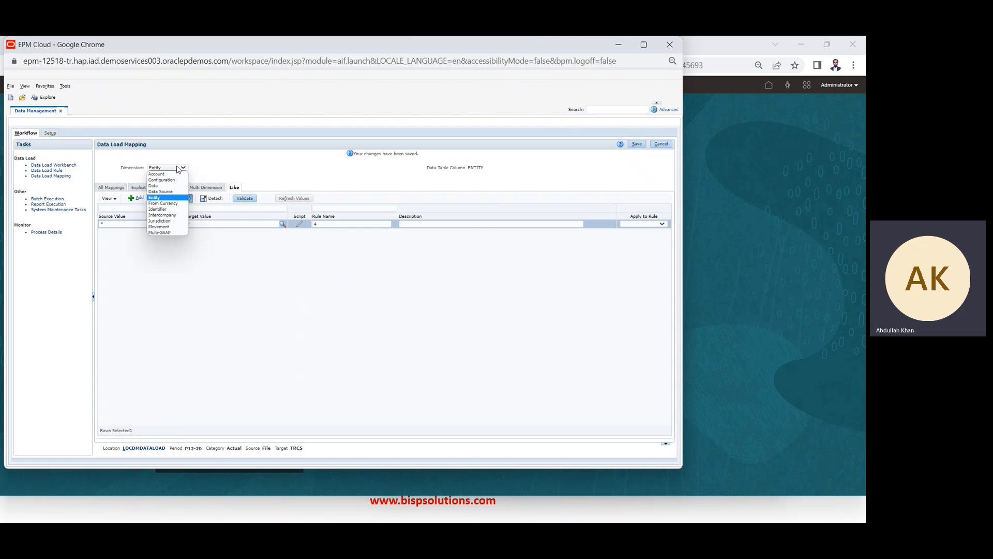
click(165, 205)
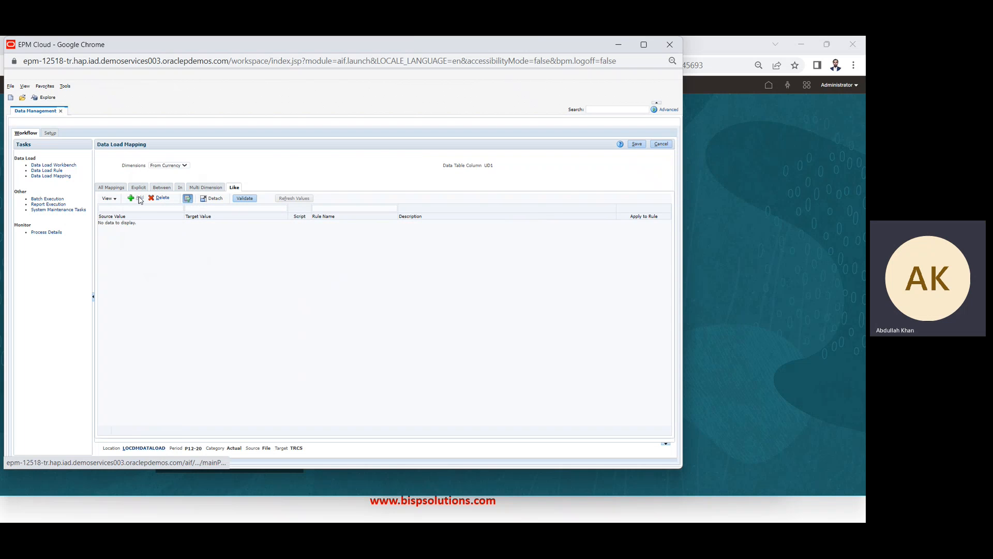
click(139, 199)
click(122, 224)
text(*)
key(Tab)
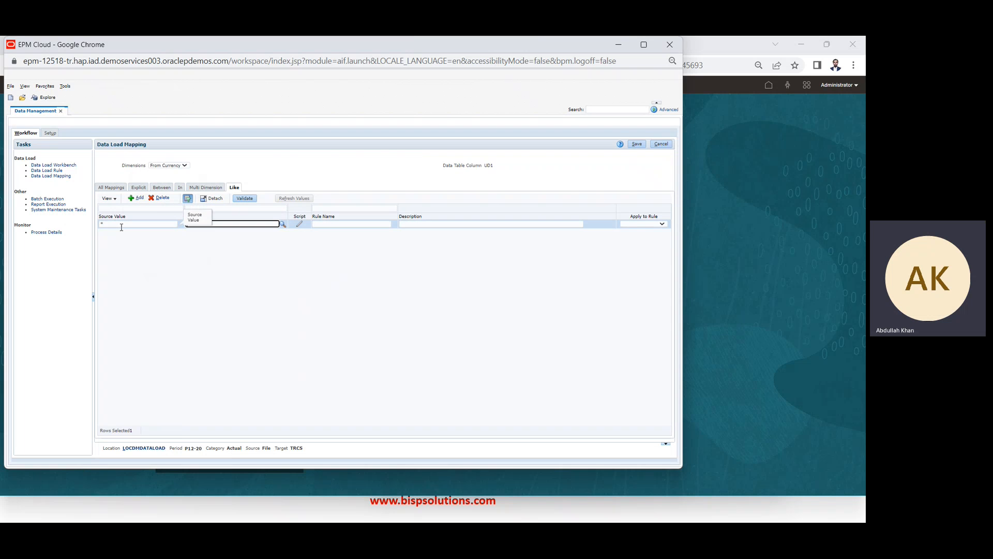
text(*)
key(Tab)
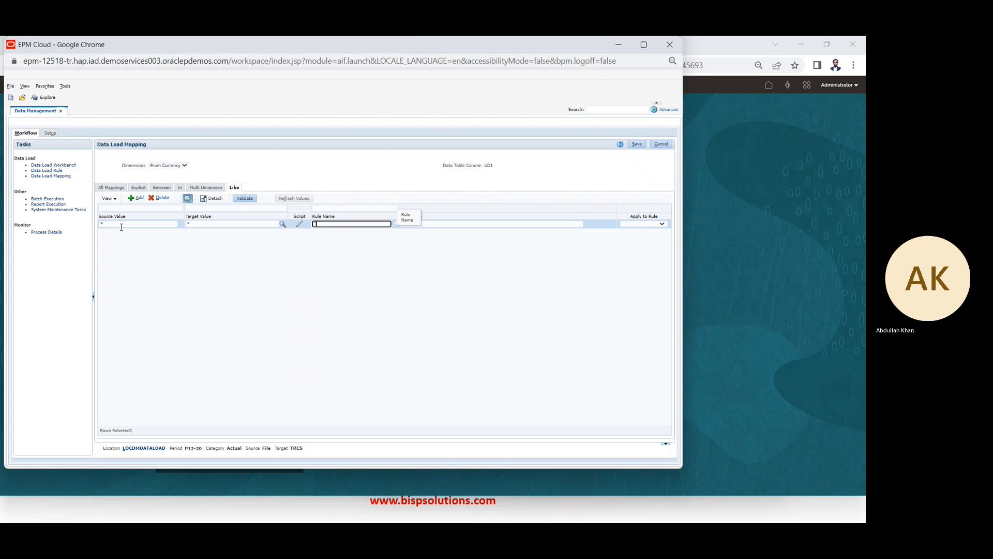
click(638, 144)
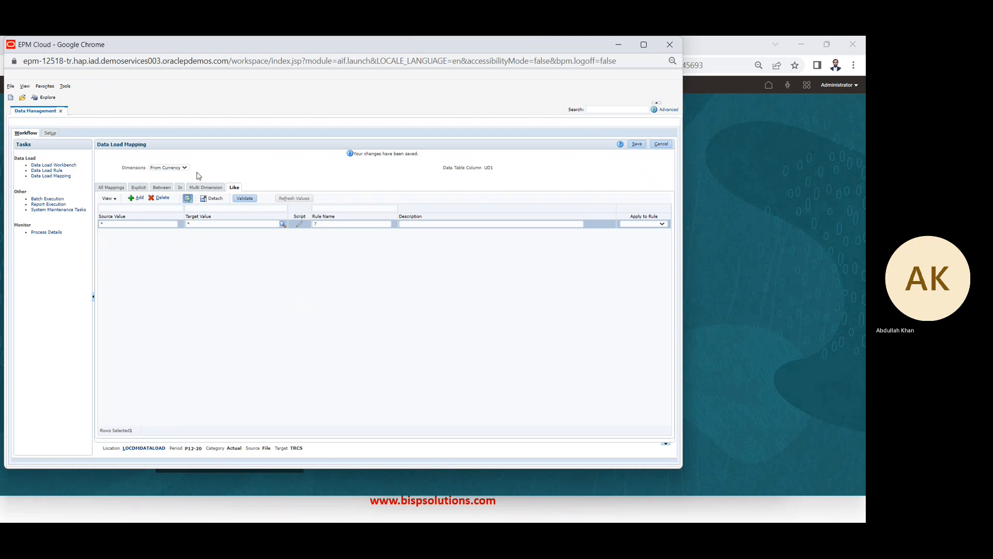
Check the Identifier mapping, and add and save an Intercompany Like mapping from source * to target FCCS_No Intercompany with rule name 10
click(179, 169)
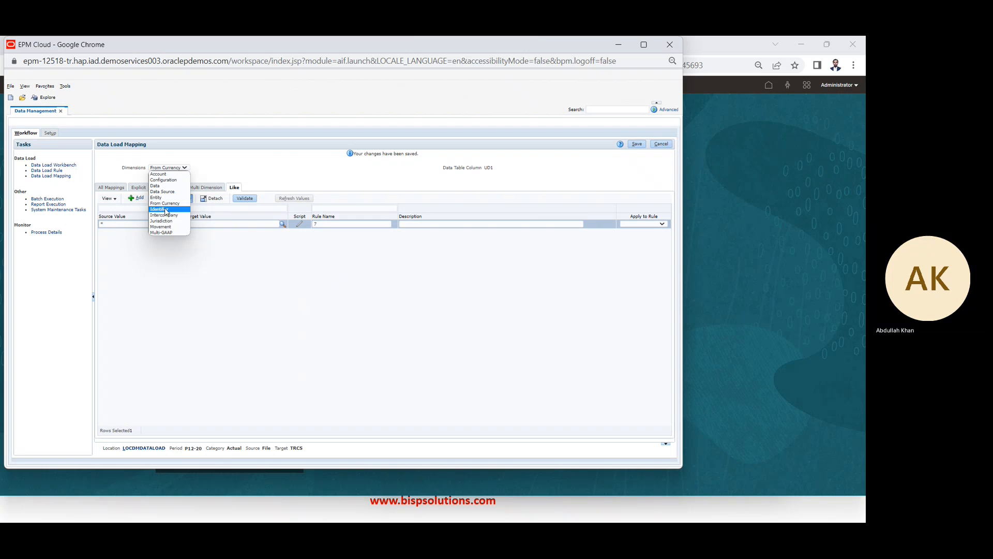
click(170, 206)
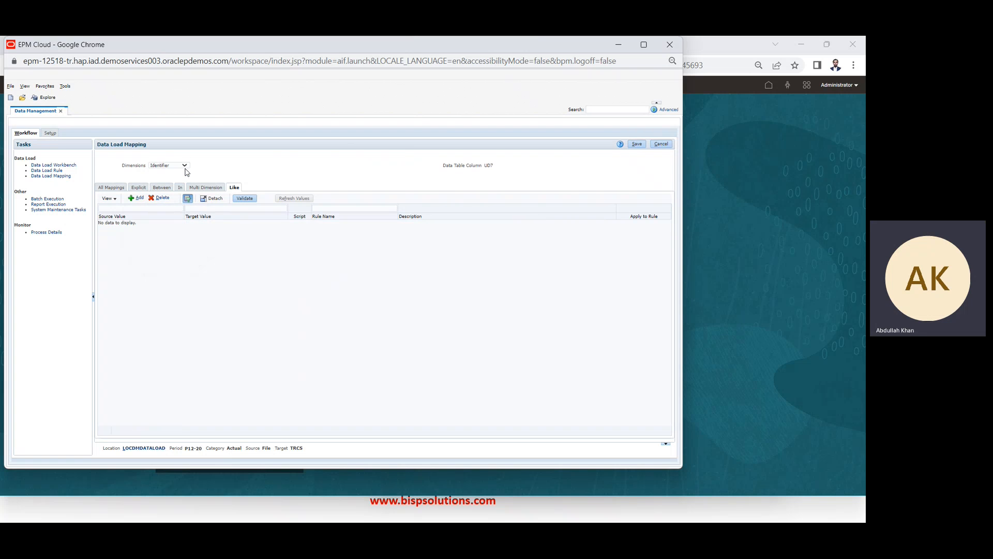
click(185, 166)
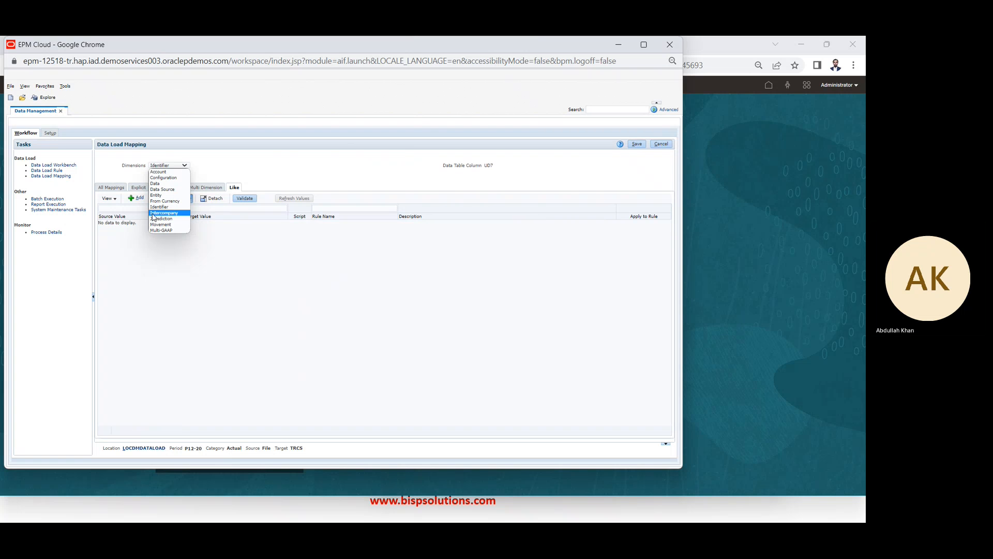
click(153, 214)
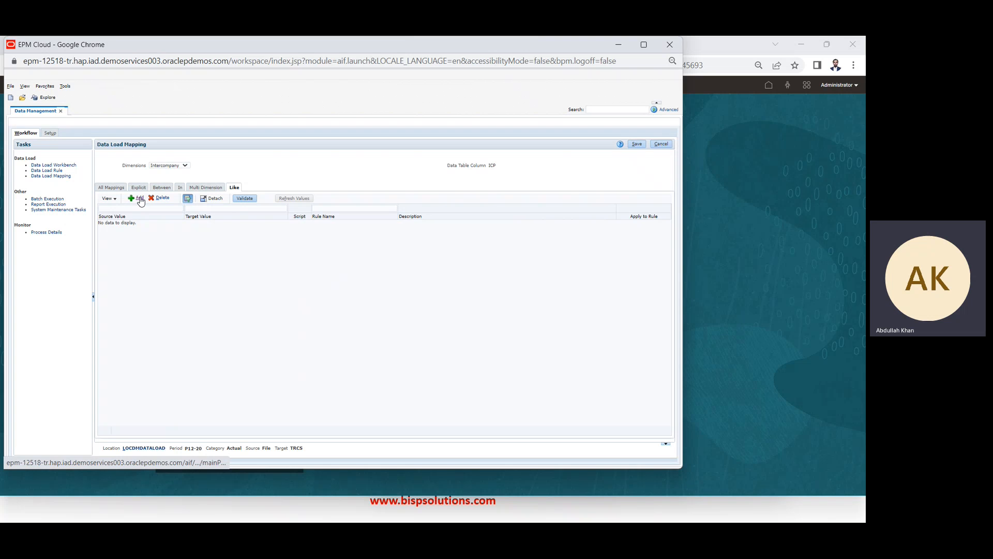
click(141, 201)
click(134, 226)
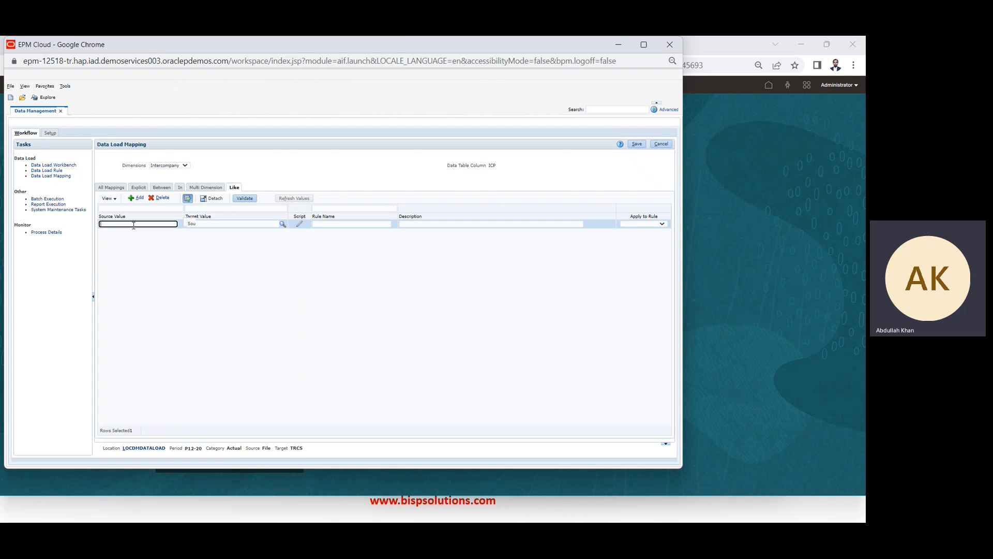
text(*)
key(Tab)
text(FCC)
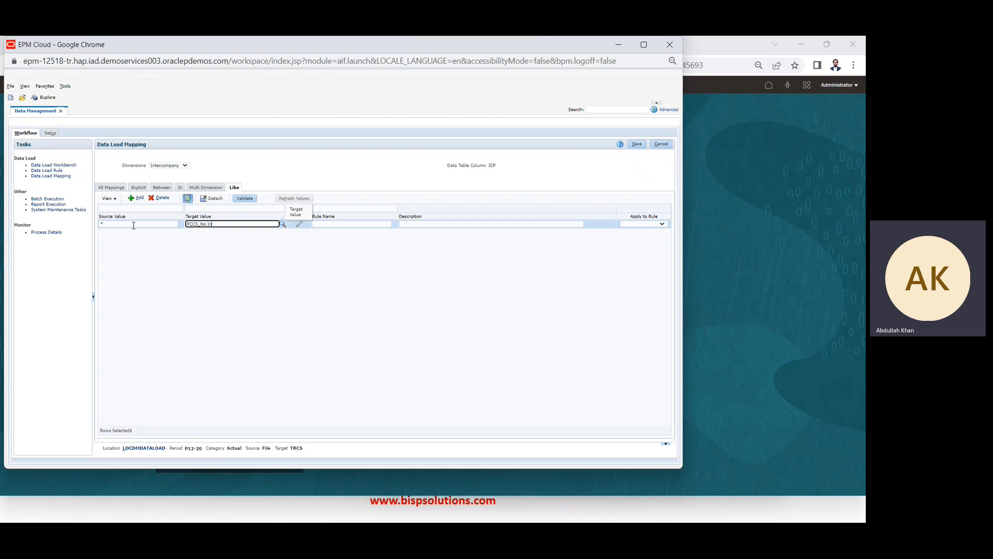
text(S_No Intercompany)
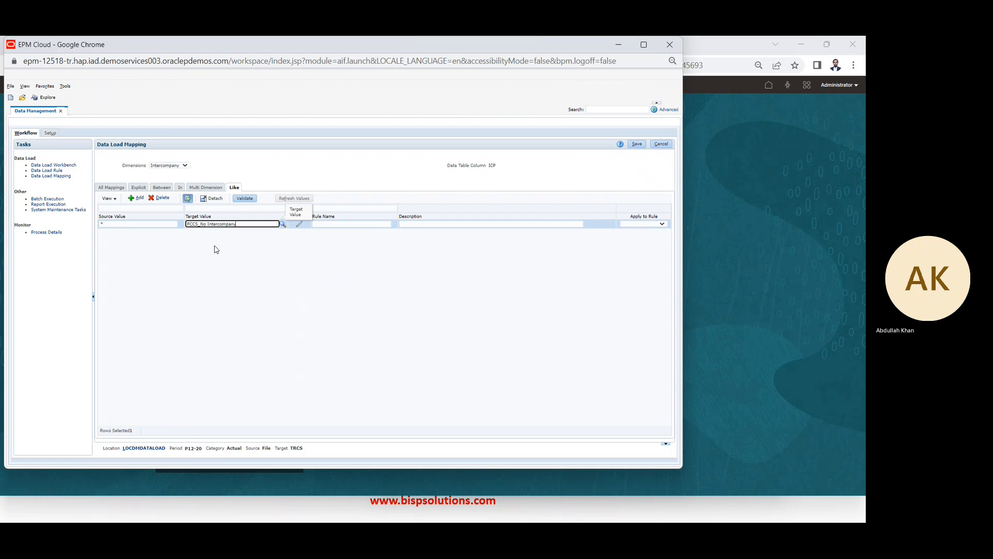
click(385, 224)
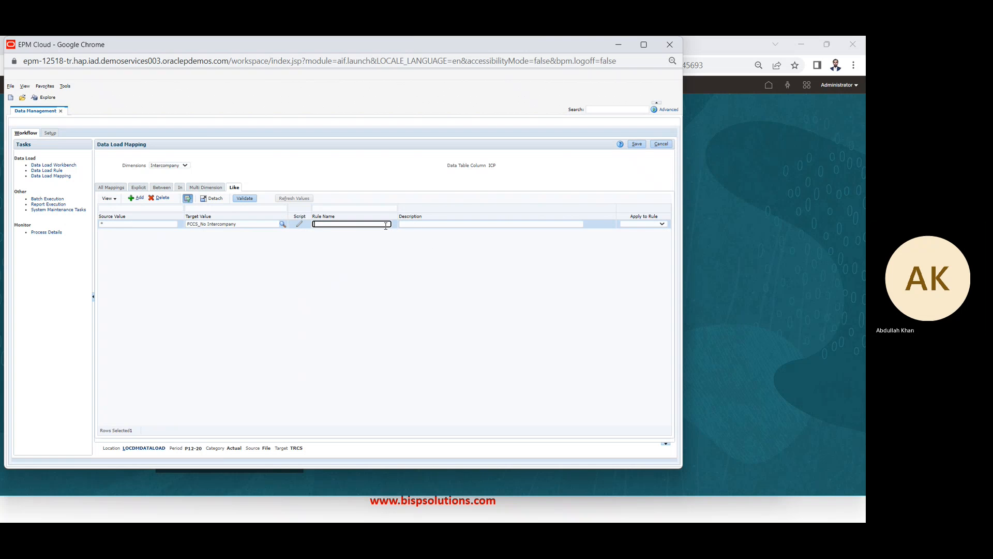
text(10)
click(637, 145)
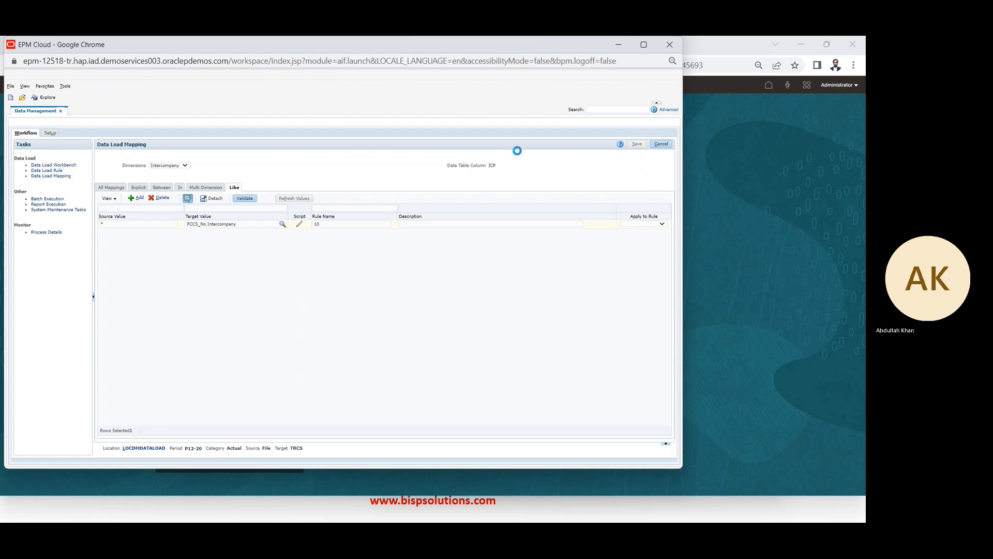
Review the Like mappings of the Jurisdiction, Movement and Multi-GAAP dimensions and save the mappings
click(179, 168)
click(169, 221)
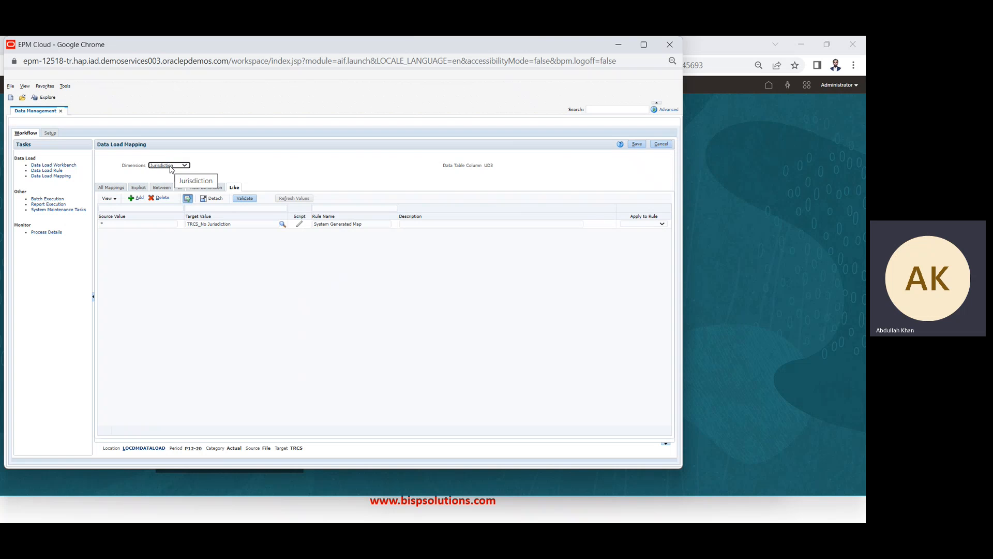
click(176, 165)
click(160, 225)
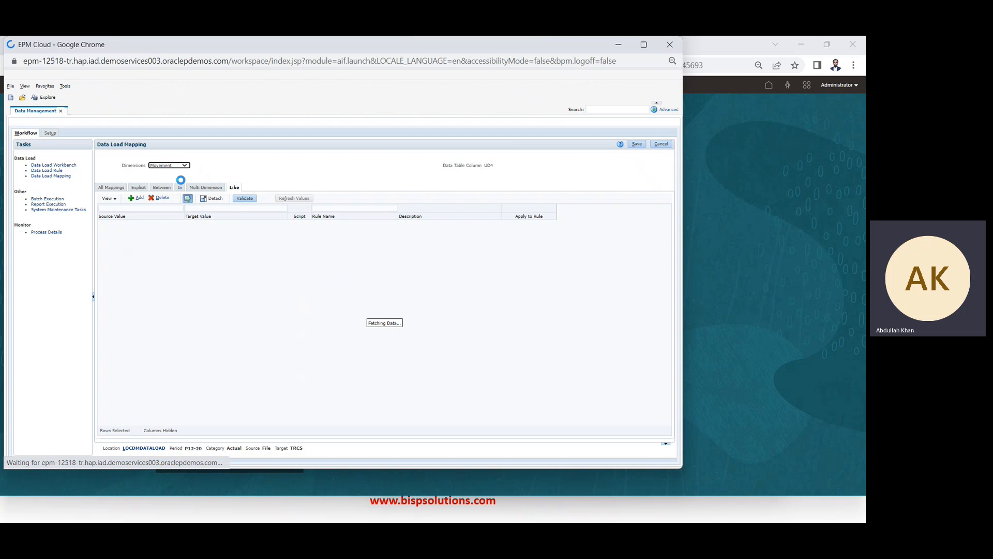
click(184, 166)
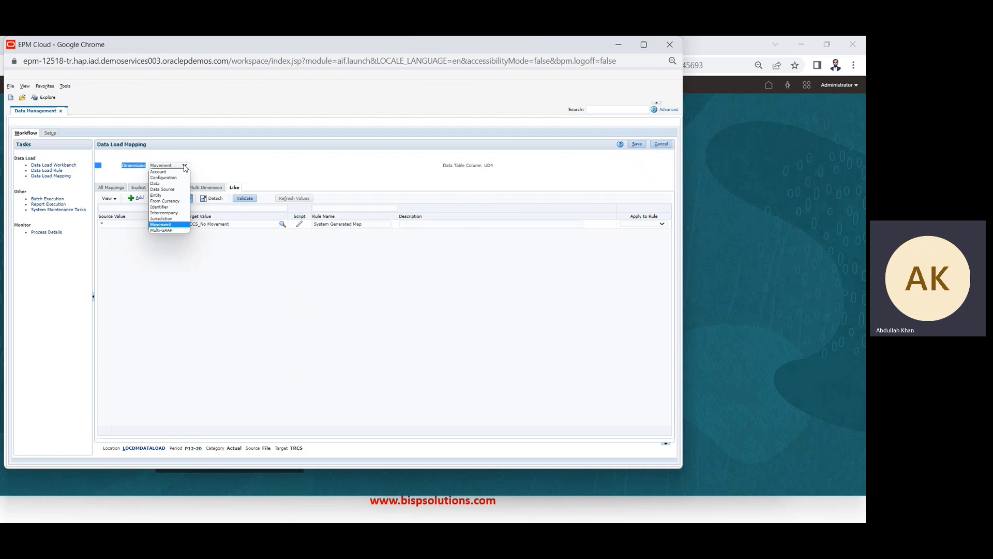
click(164, 232)
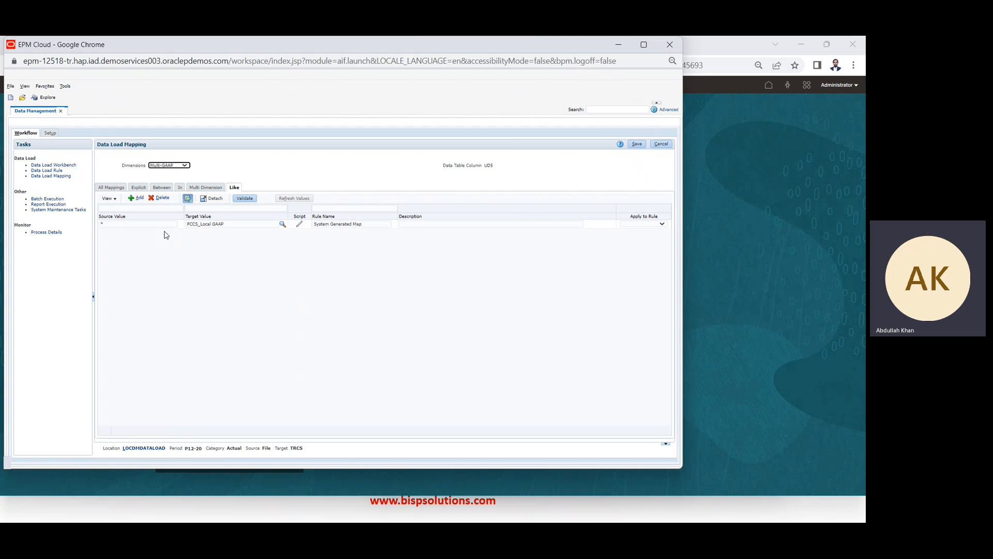
click(638, 144)
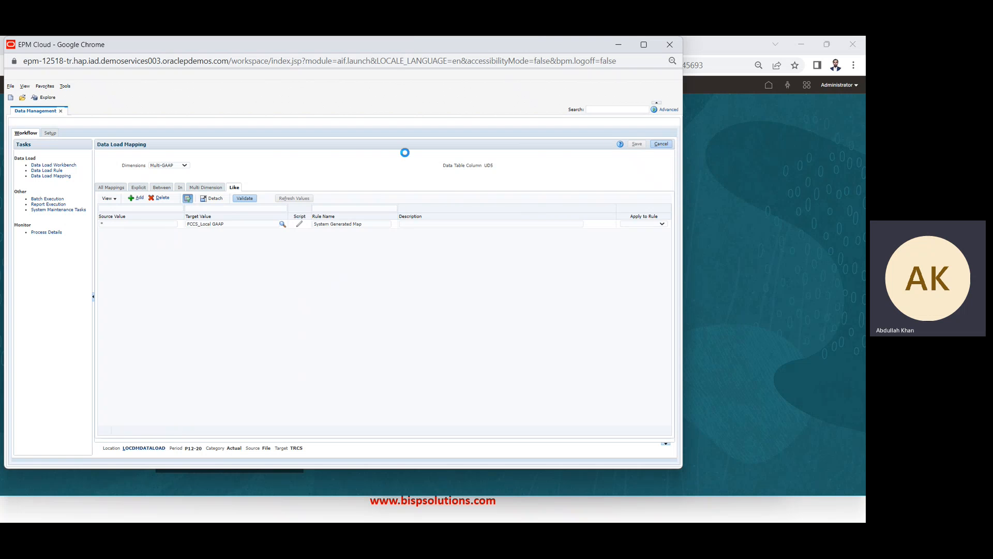
Add a data load rule named dlrdataloaddm and assign it the import format DMDATALOAD
click(58, 170)
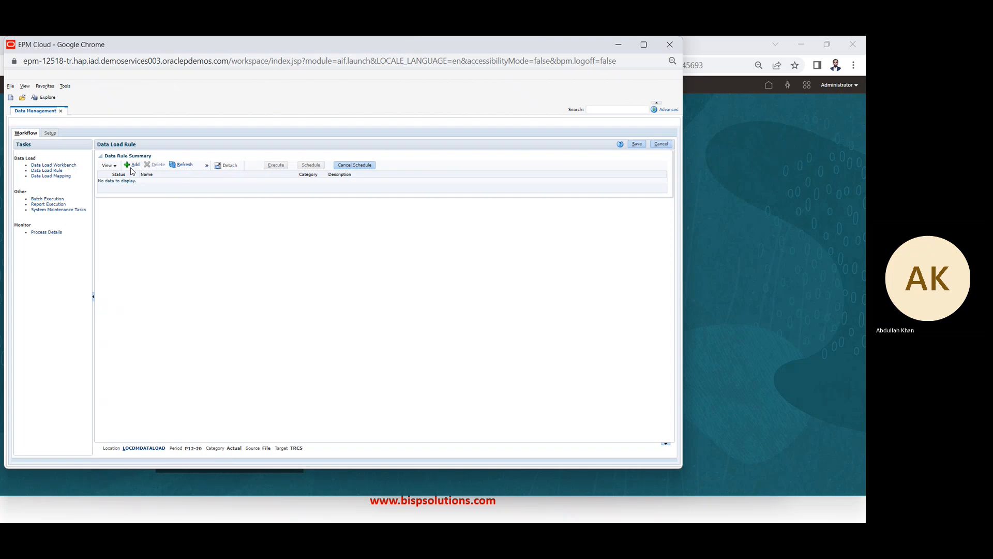
click(132, 165)
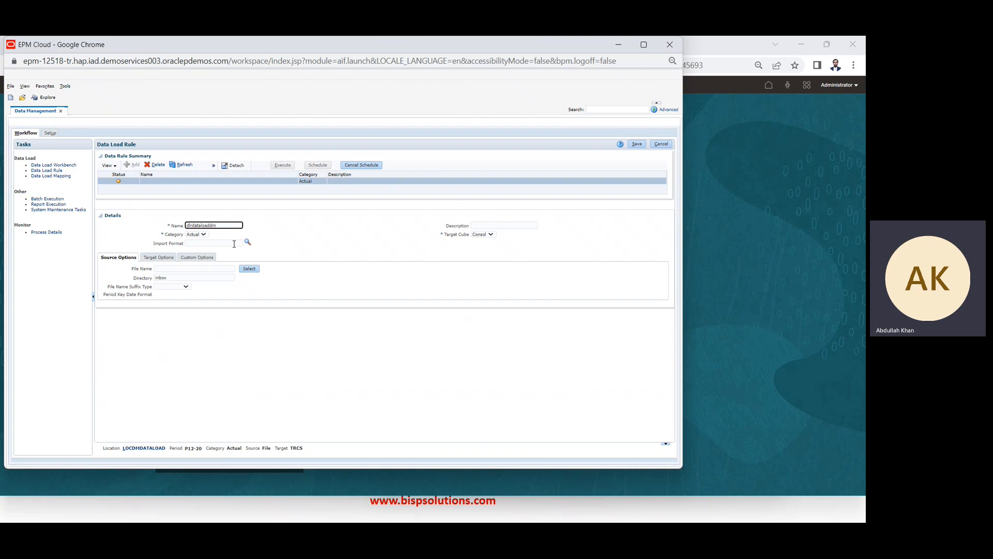
click(248, 269)
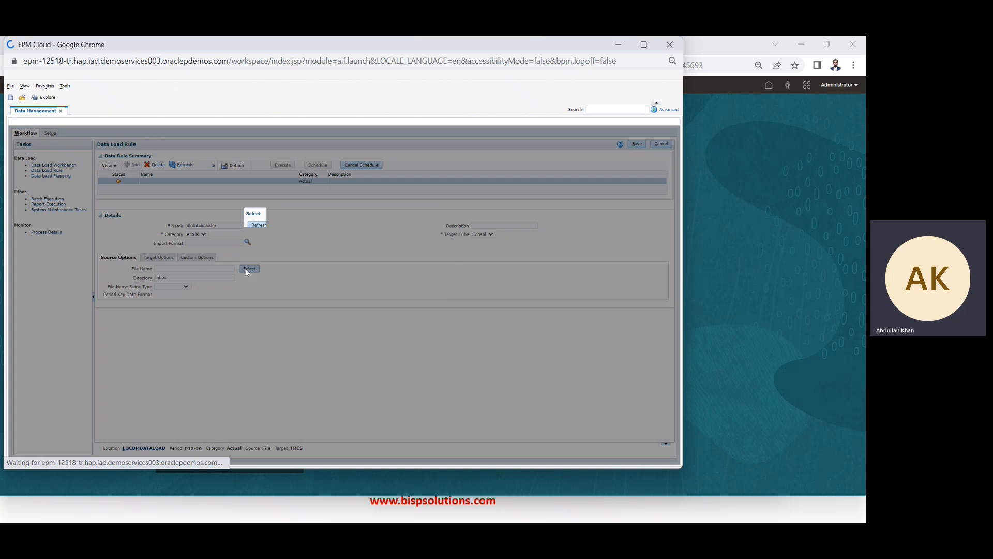
click(440, 213)
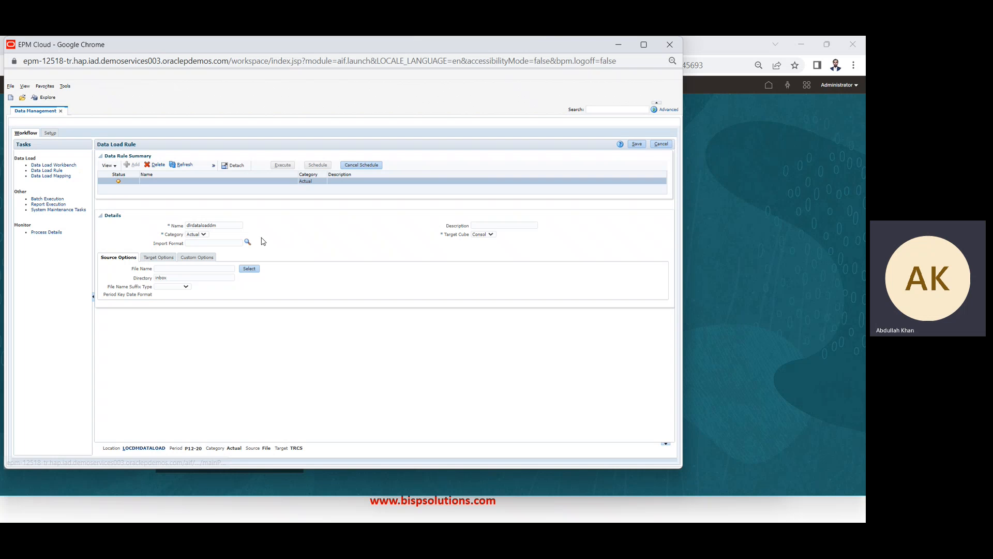
click(247, 243)
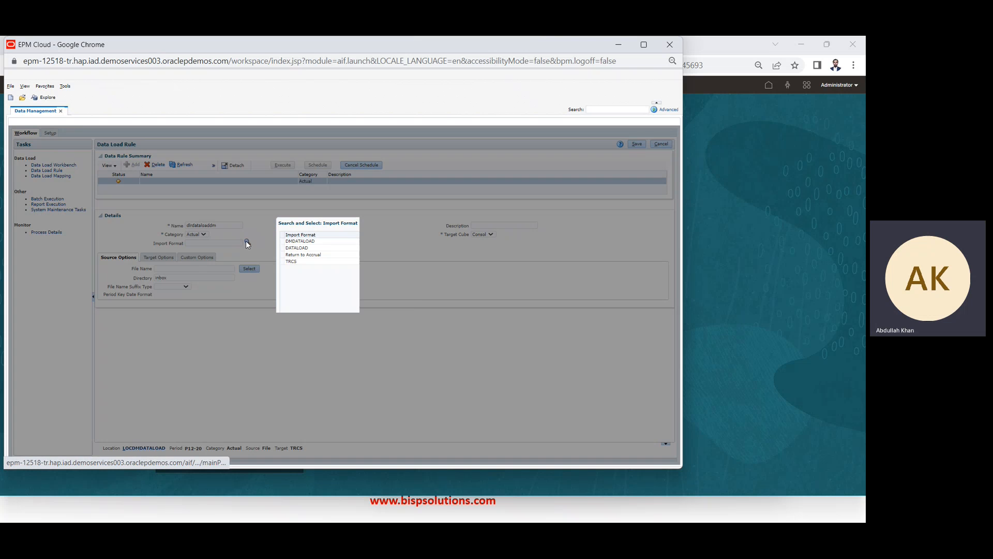
click(327, 236)
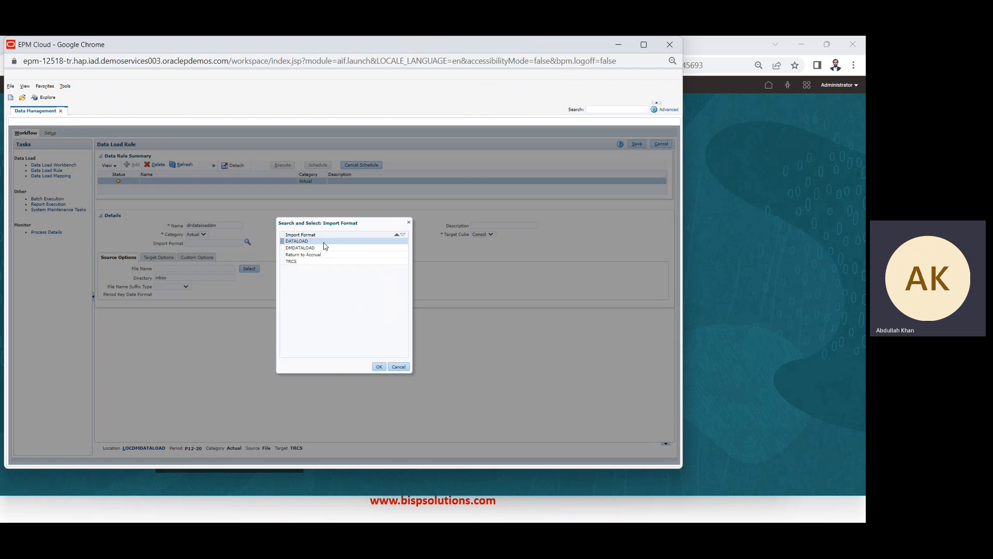
click(319, 249)
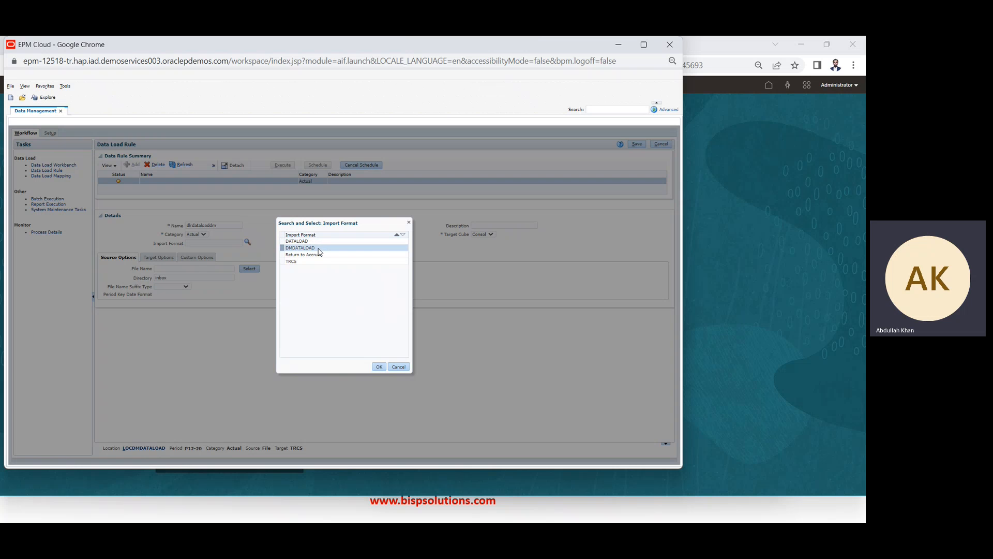
click(379, 367)
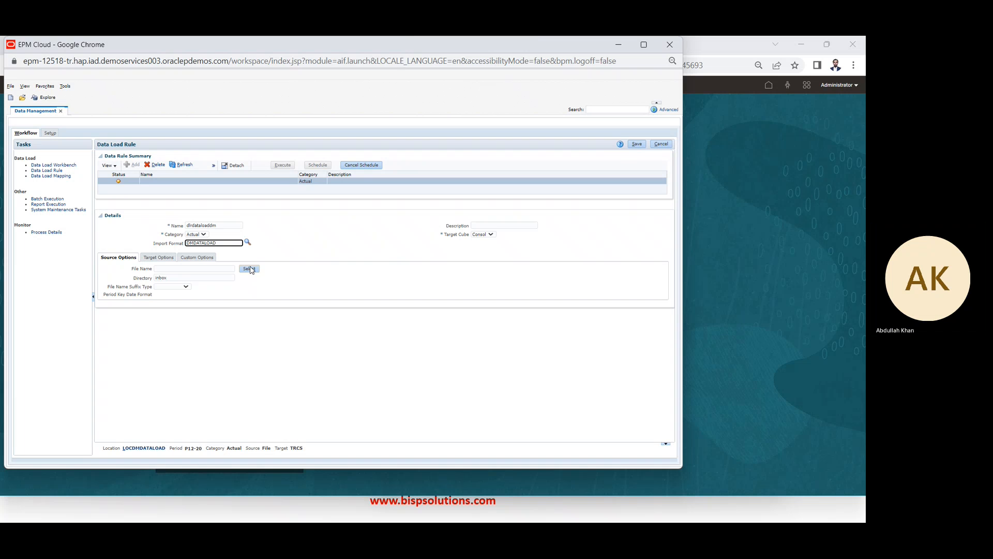
Upload Data.txt from the DATA MANAGEMENT folder, select it as the rule's source file, and save the data load rule
click(250, 269)
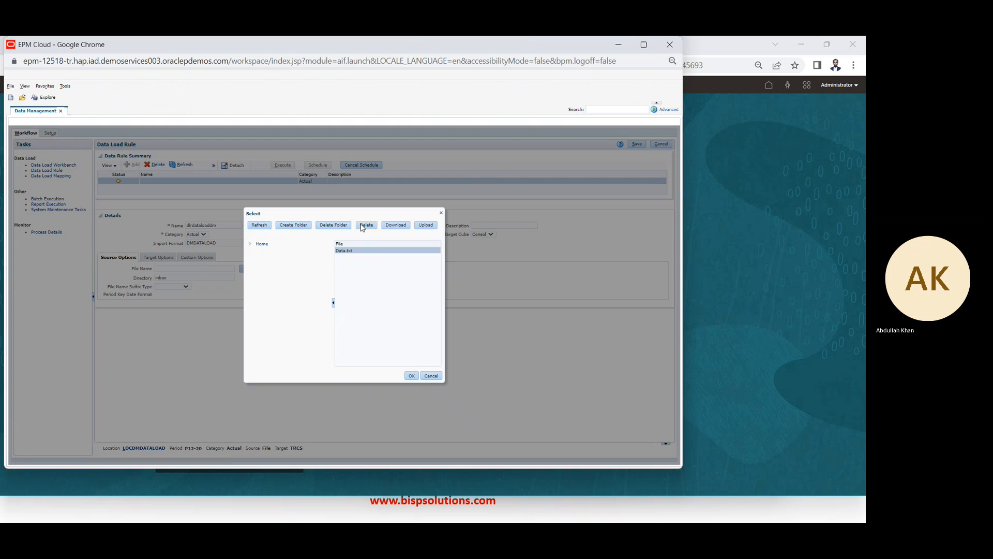
click(426, 225)
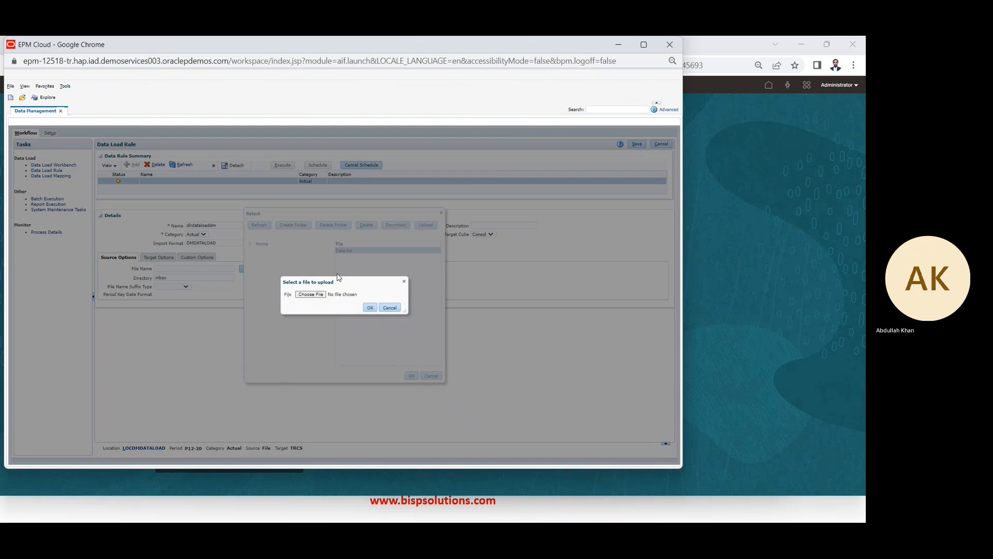
click(319, 295)
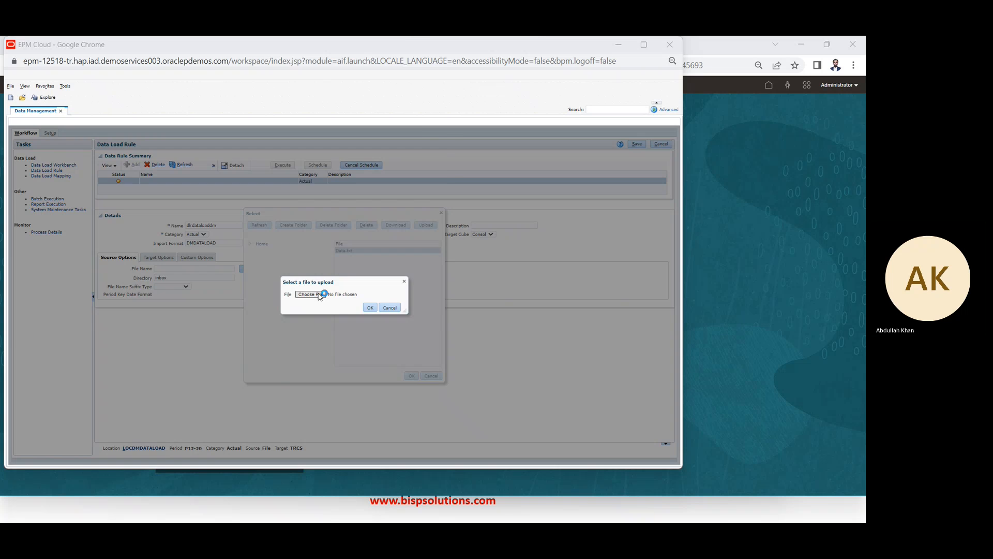
double_click(188, 130)
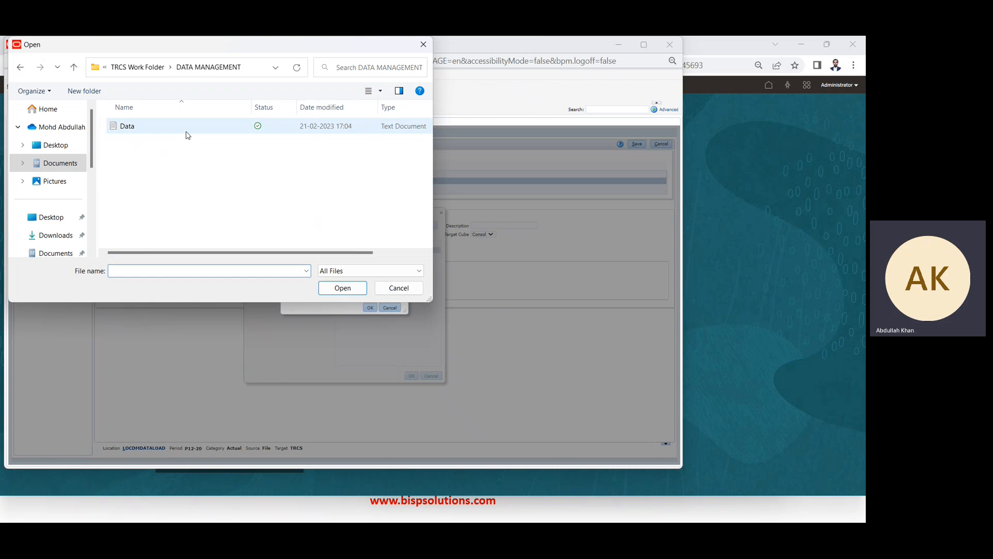
double_click(188, 129)
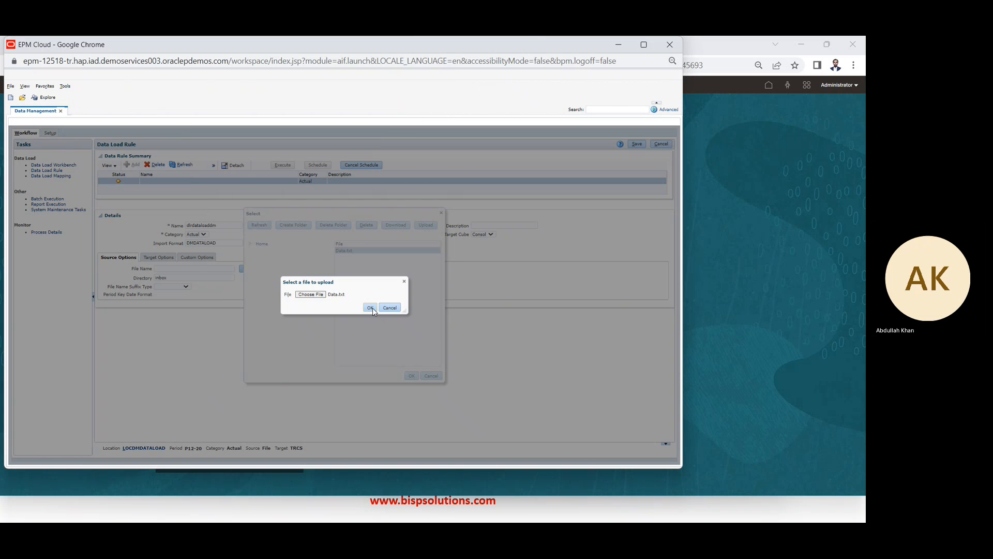
click(370, 308)
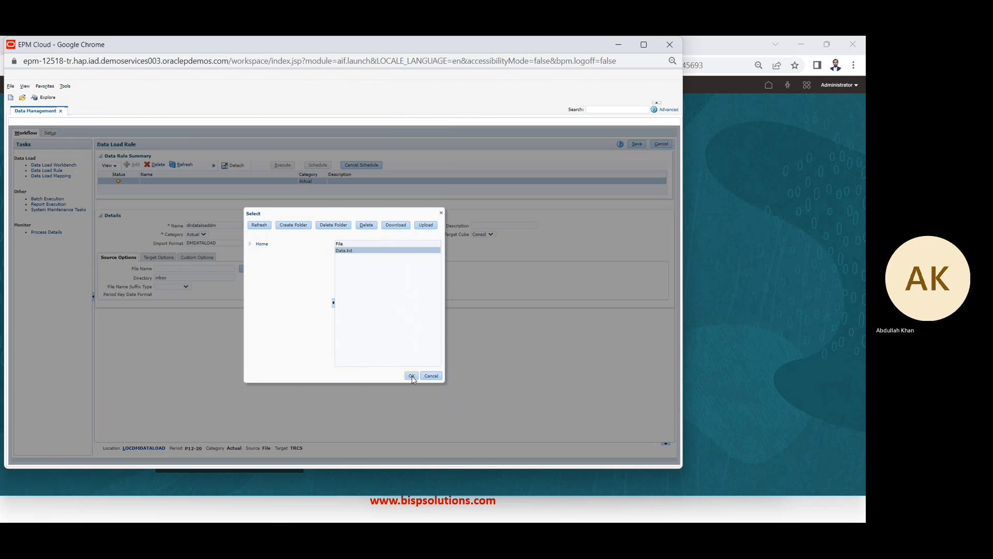
click(412, 376)
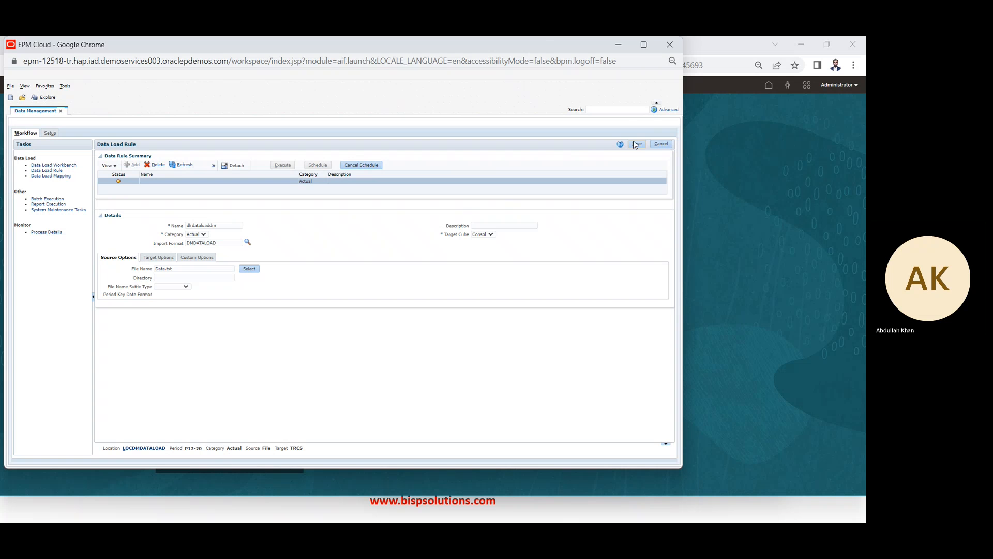
click(637, 144)
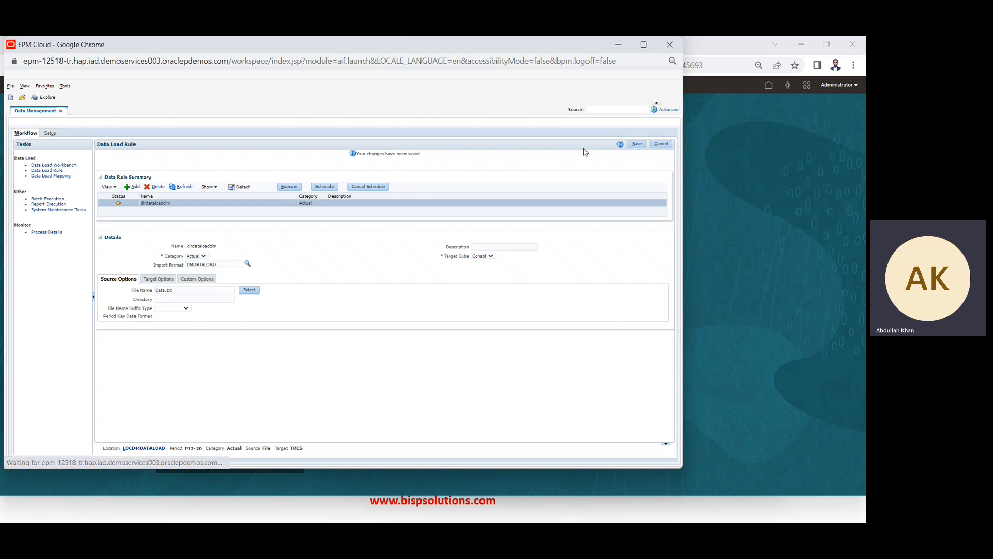
Execute the dlrdataloaddm rule for P12-20 with Import from Source and Export to Target in Replace import mode, and refresh the rule list
click(289, 188)
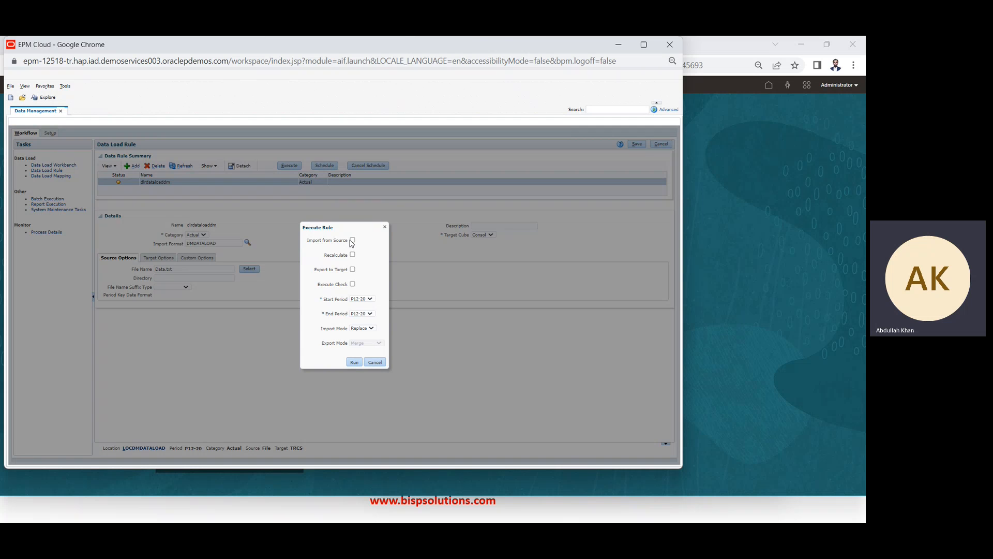
click(353, 269)
click(358, 362)
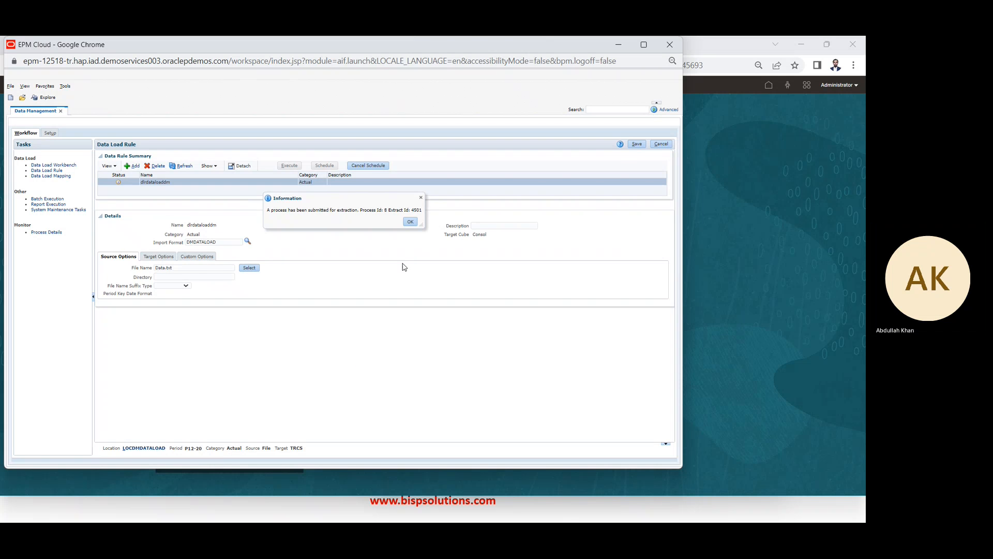
click(410, 222)
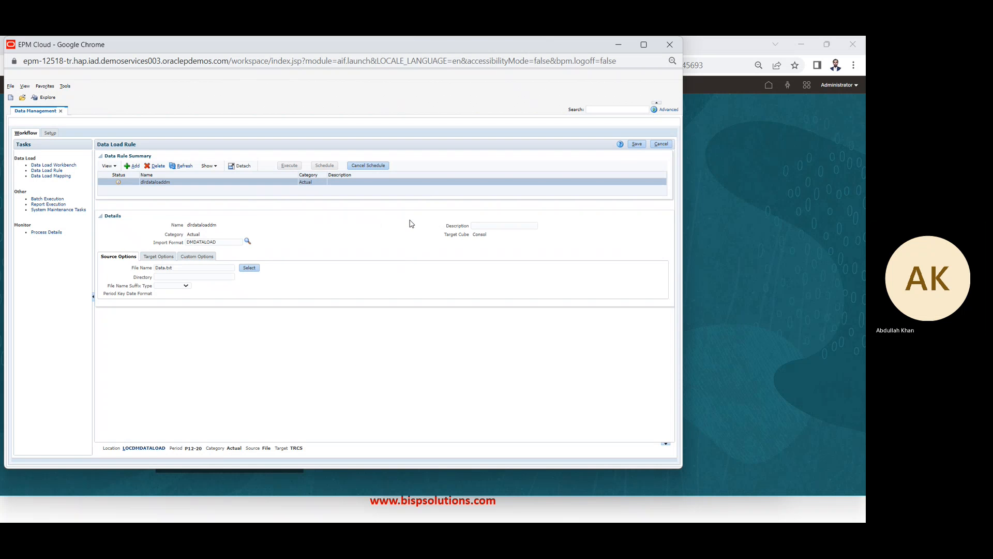
click(181, 168)
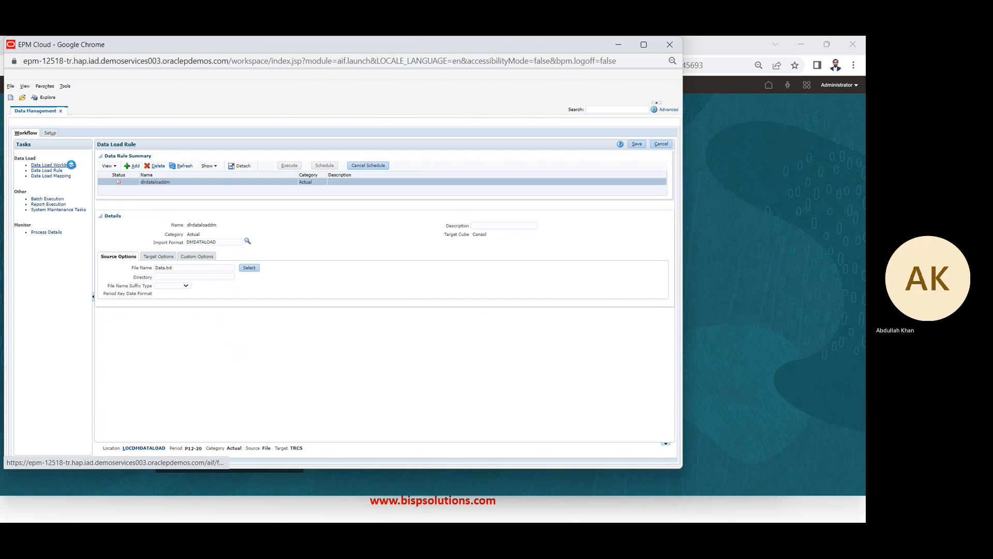
Check the loaded records in the Data Load Workbench, refreshing them to follow the Import, Validate and Export status
click(71, 164)
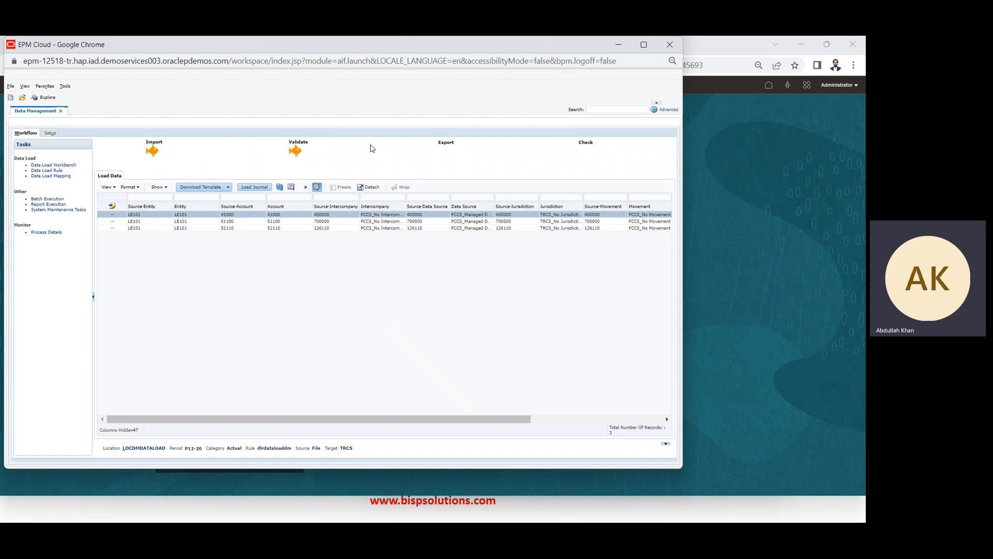
click(281, 185)
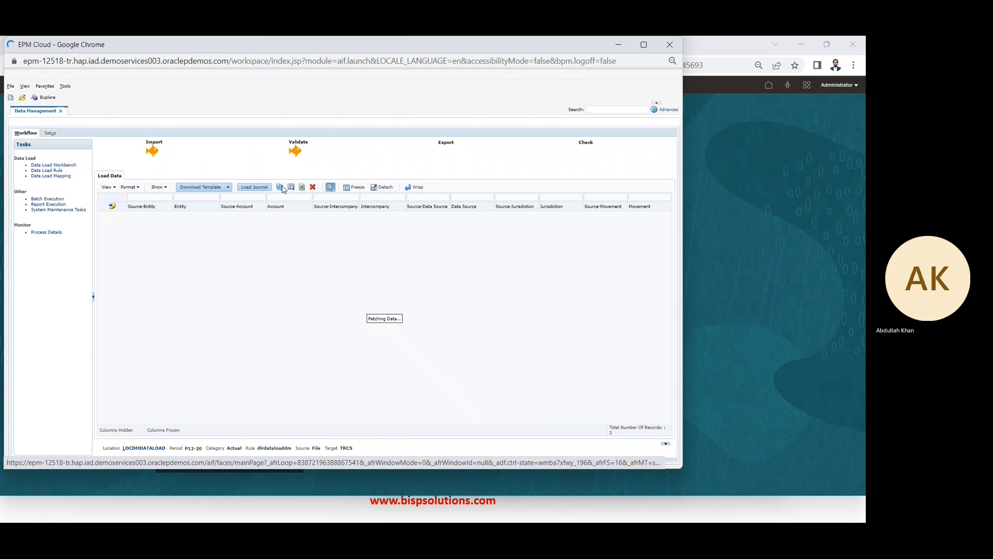
click(281, 186)
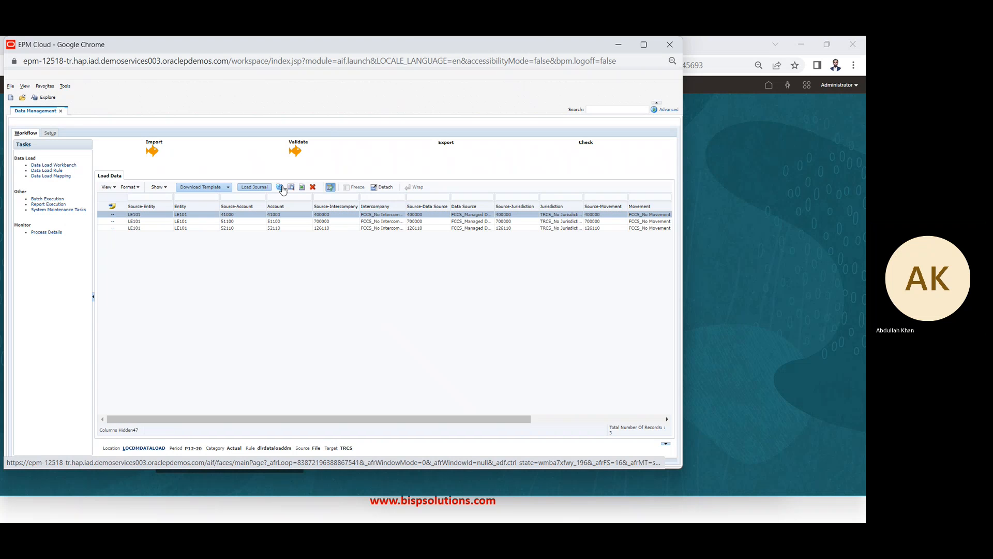
click(281, 186)
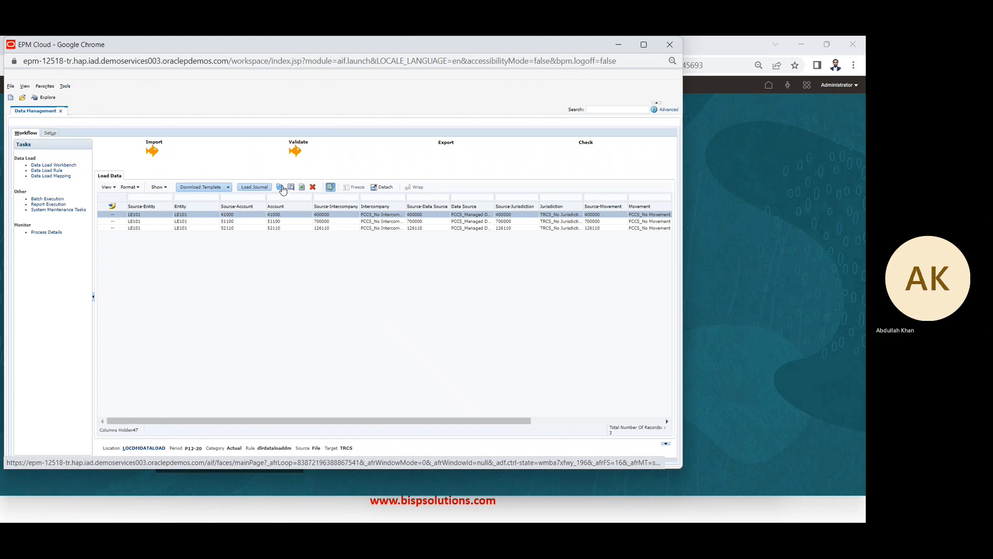
click(281, 186)
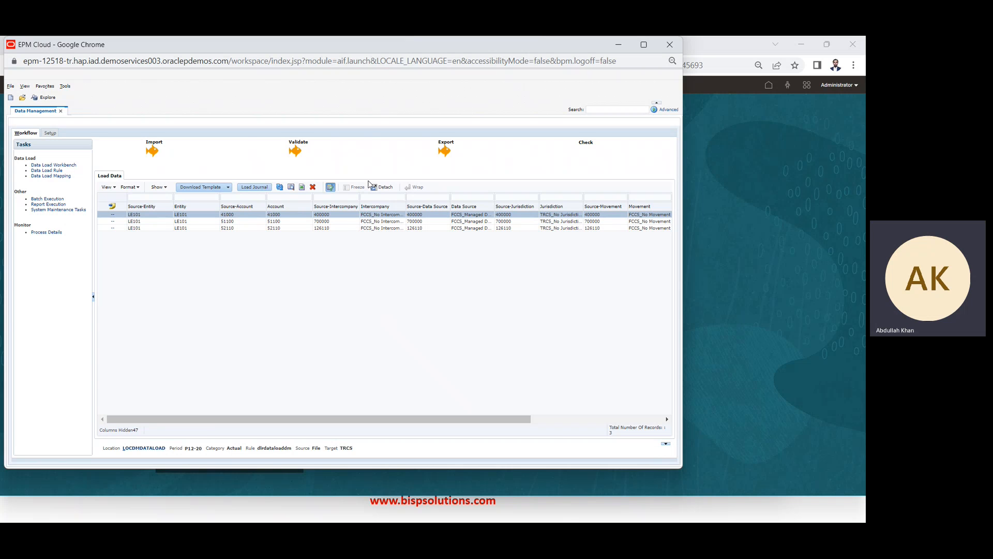
mouse_move(444, 157)
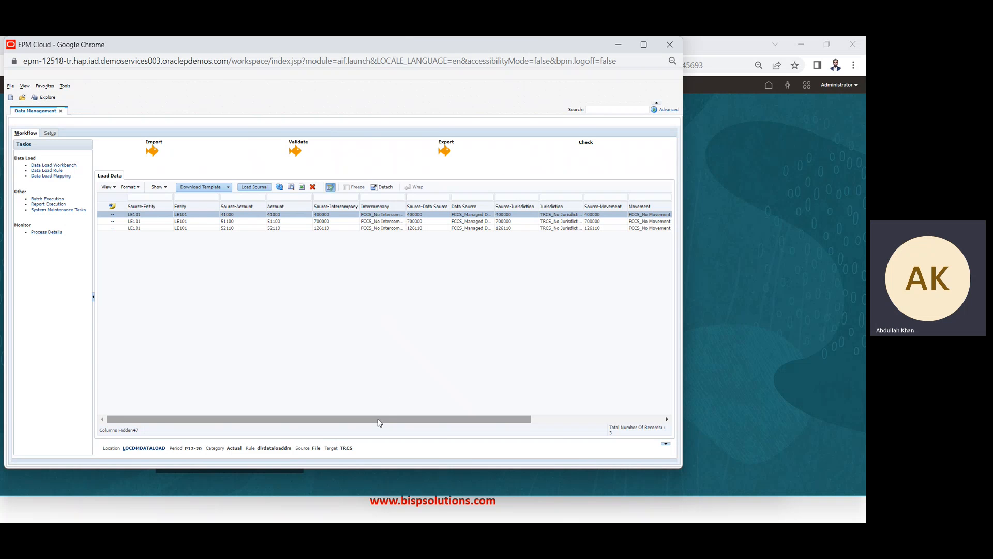
drag(380, 422, 390, 423)
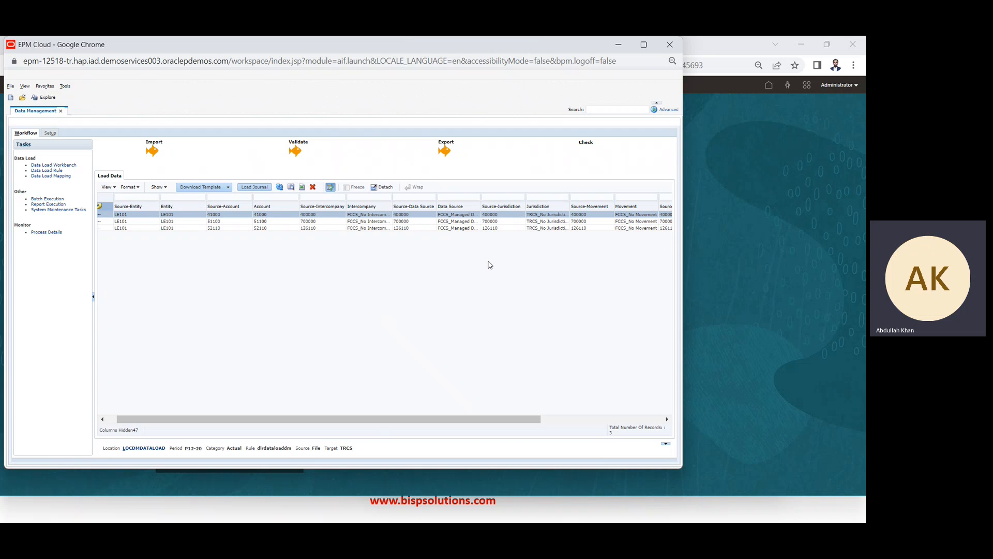
Switch to the Tax Reporting home page and create an ad hoc grid on the Consol cube from the data entry forms
key(alt+Tab)
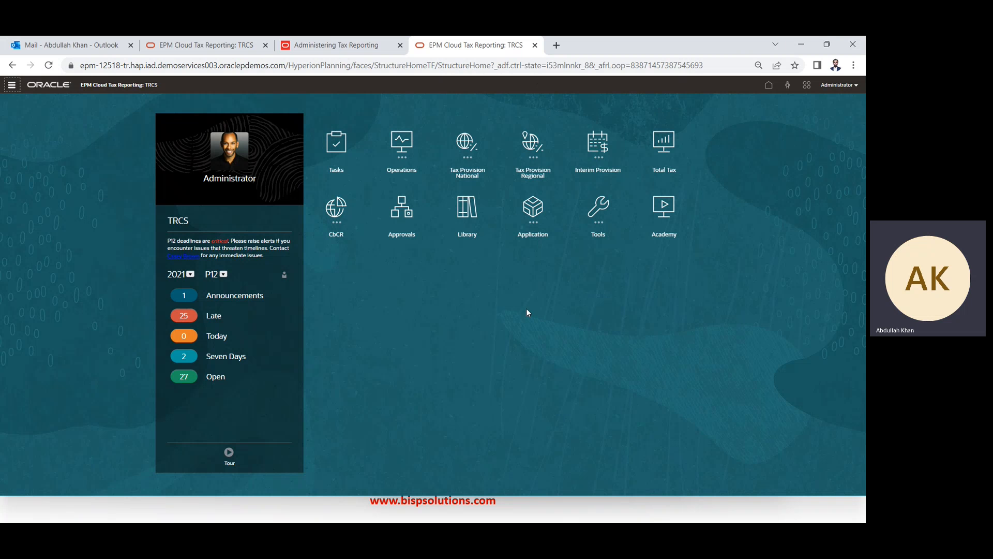
click(11, 88)
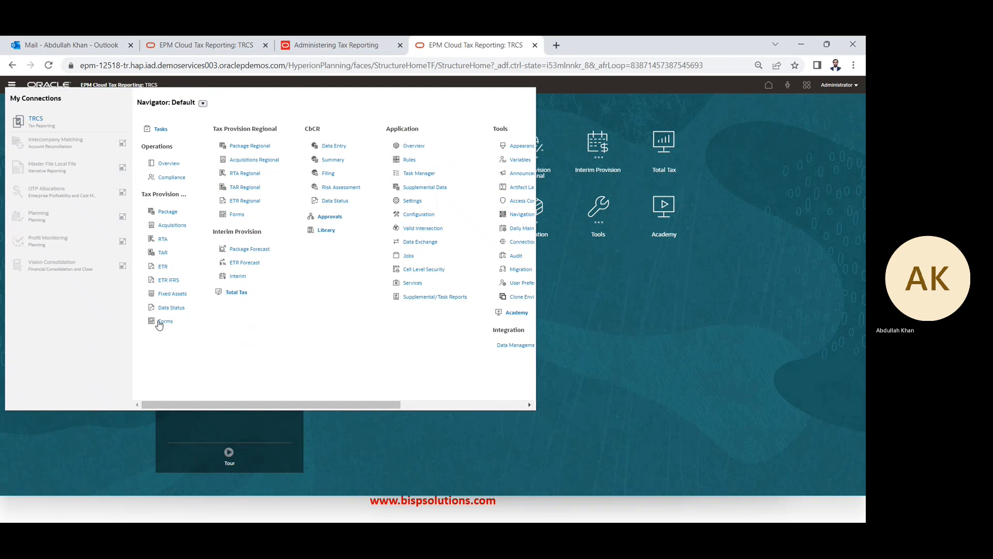
click(165, 322)
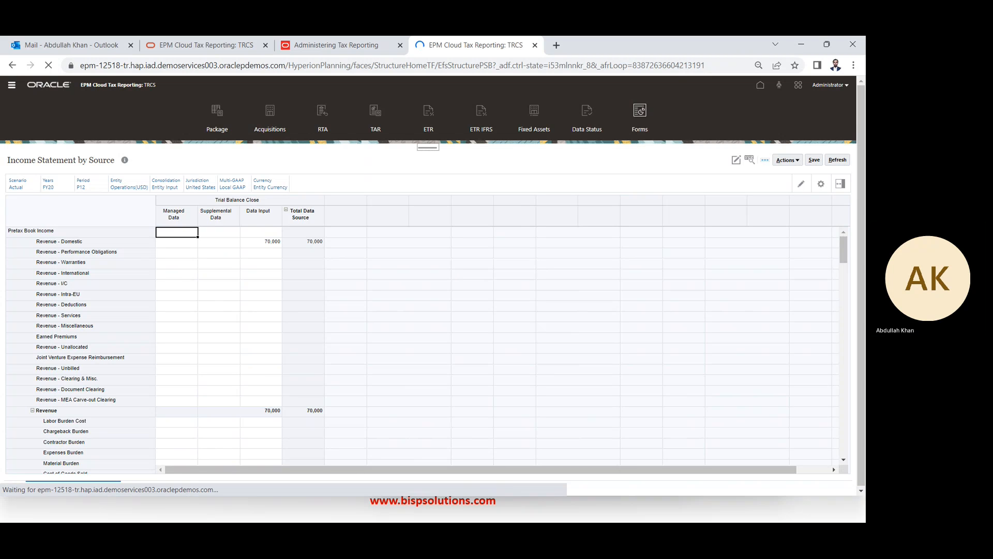
click(15, 490)
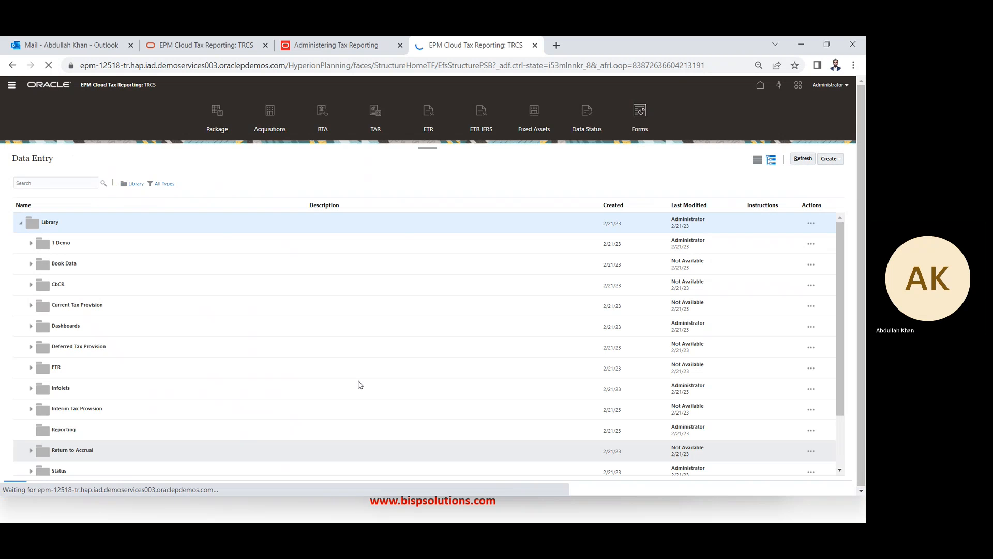
click(834, 162)
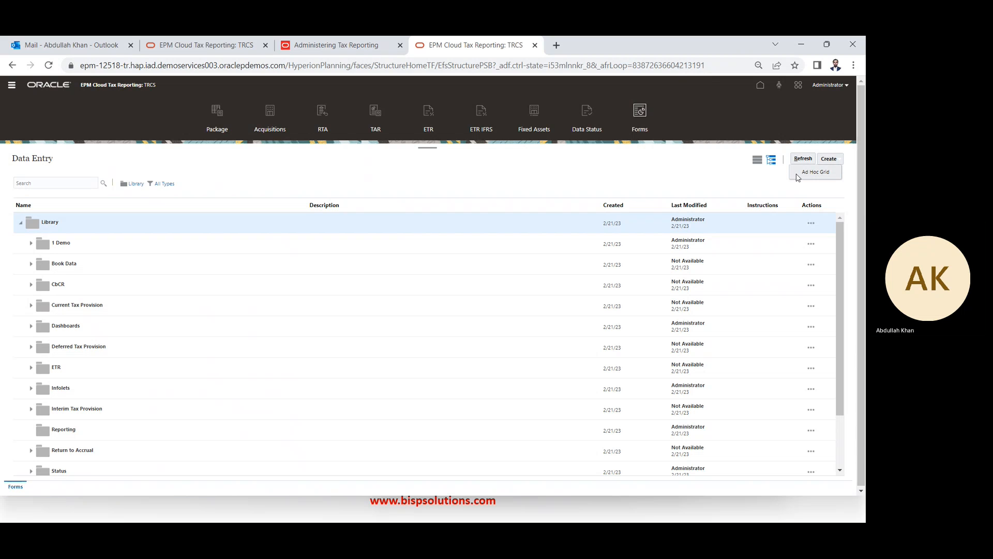
click(805, 172)
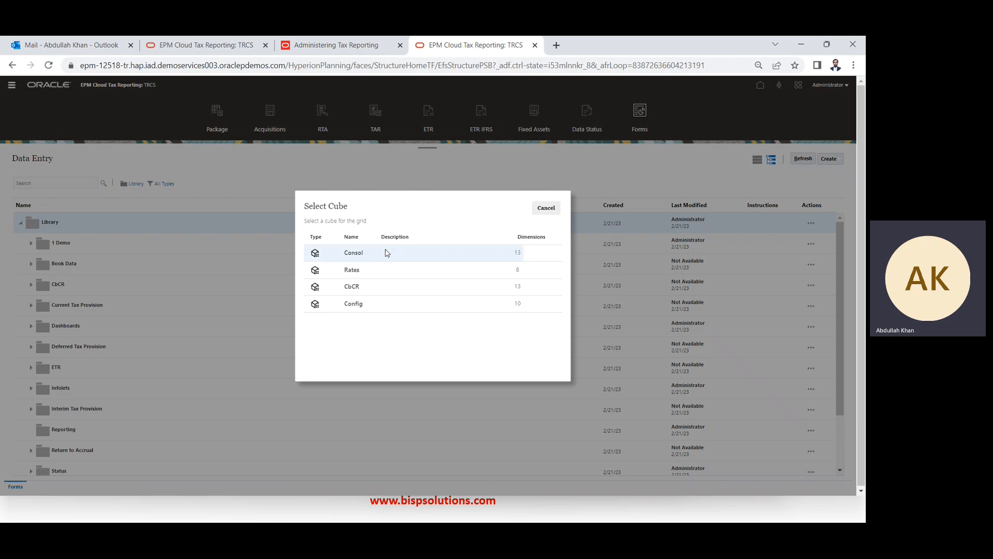
click(415, 249)
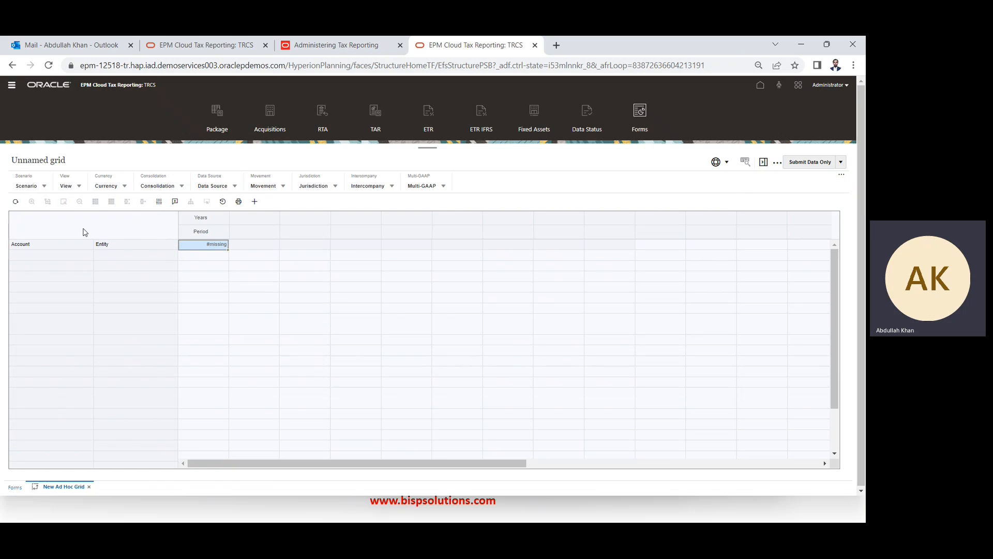
Set the grid's point of view to Scenario Actual, View Periodic and Currency Entity Currency
click(37, 185)
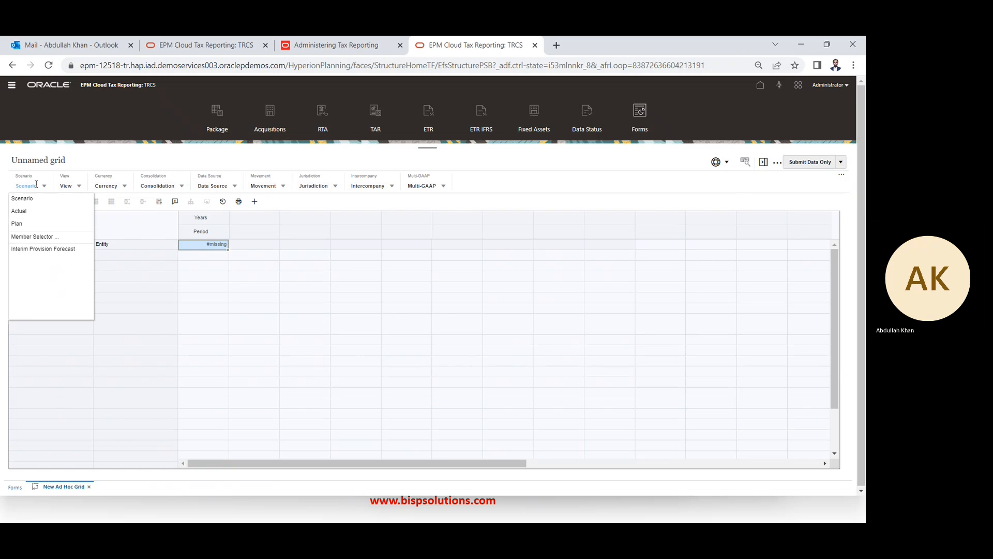
click(19, 211)
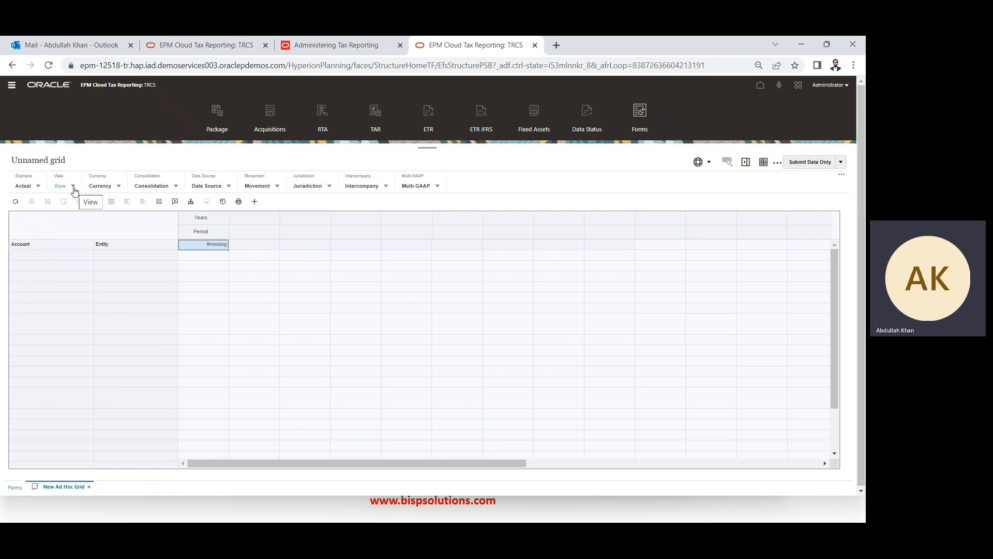
click(73, 186)
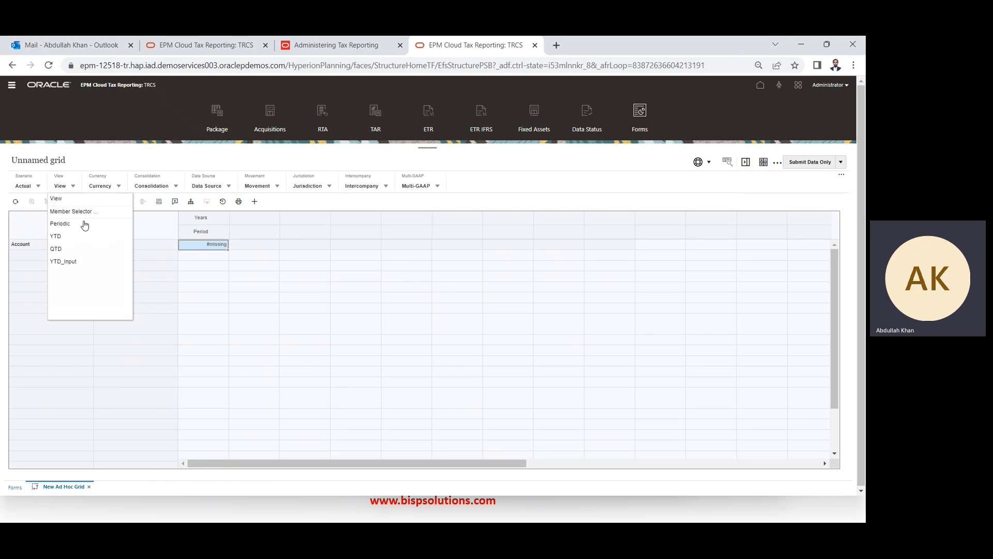
click(78, 224)
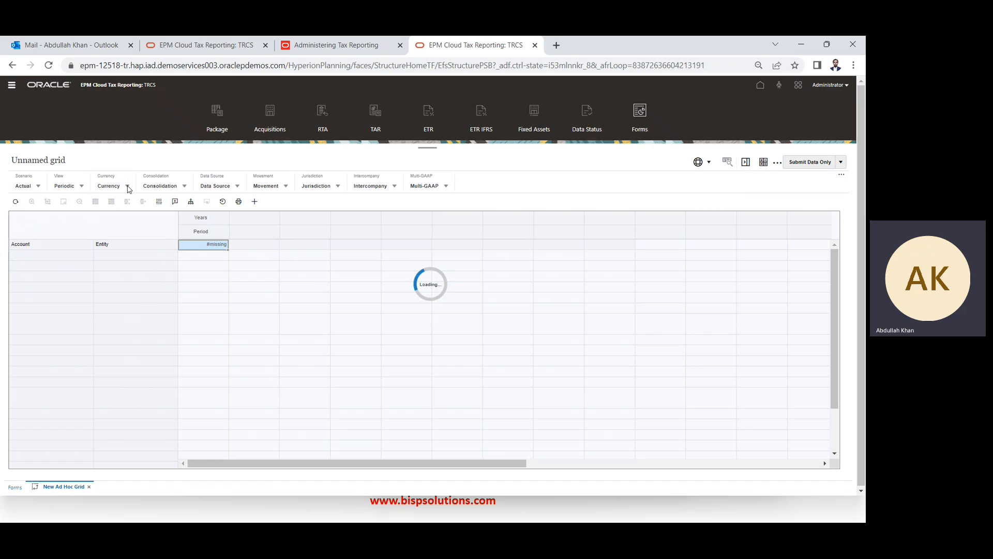
click(128, 186)
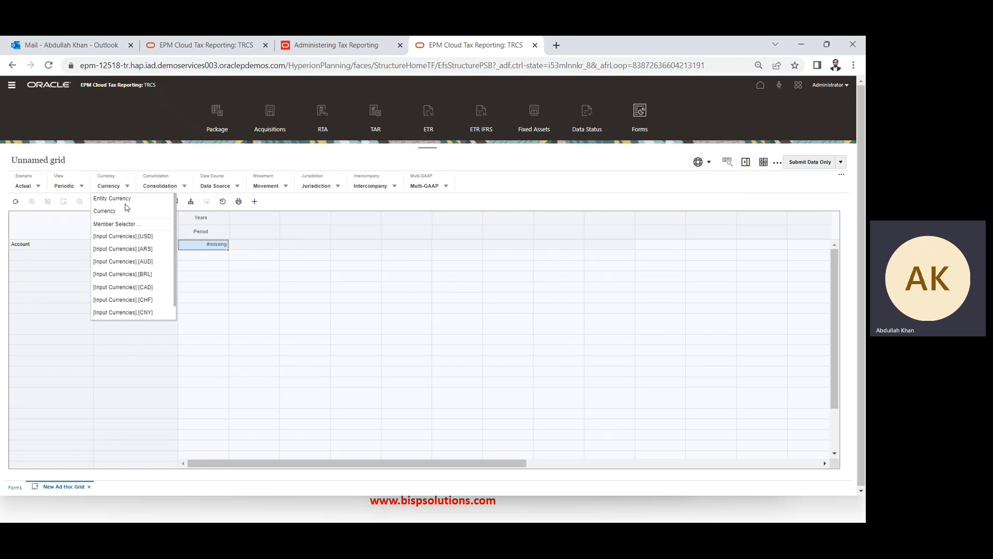
click(128, 200)
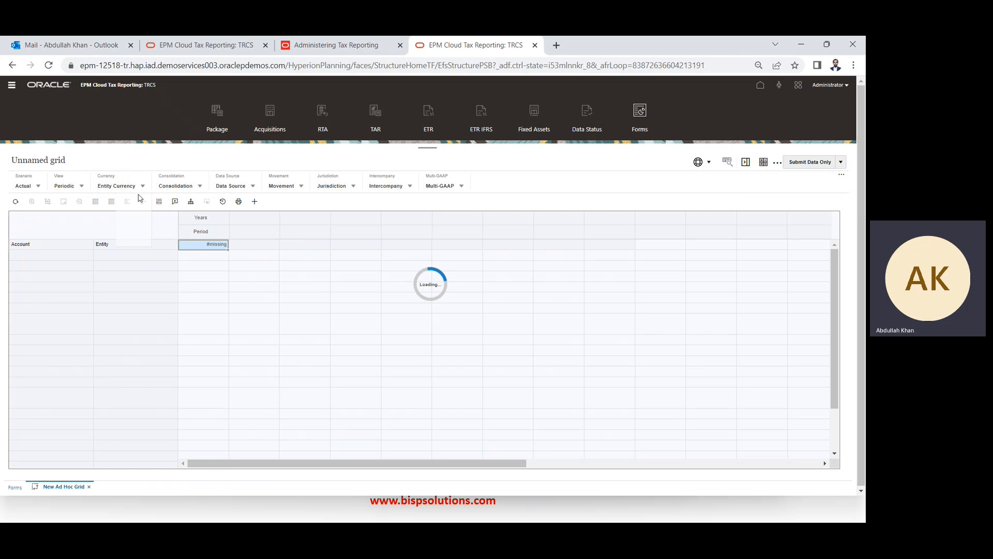
Set the grid's Consolidation to Entity Input, Data Source to Managed Data and Movement to No Movement
click(200, 186)
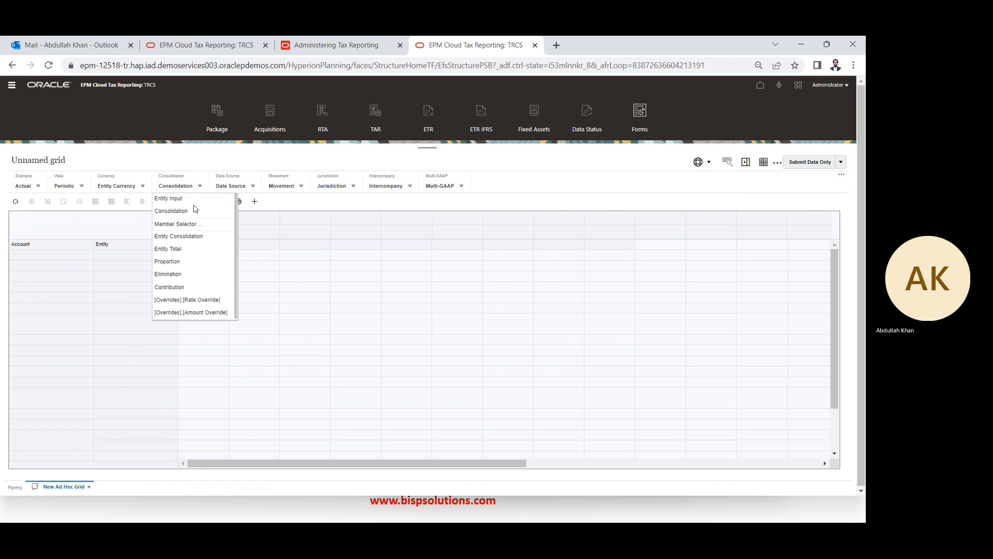
click(194, 200)
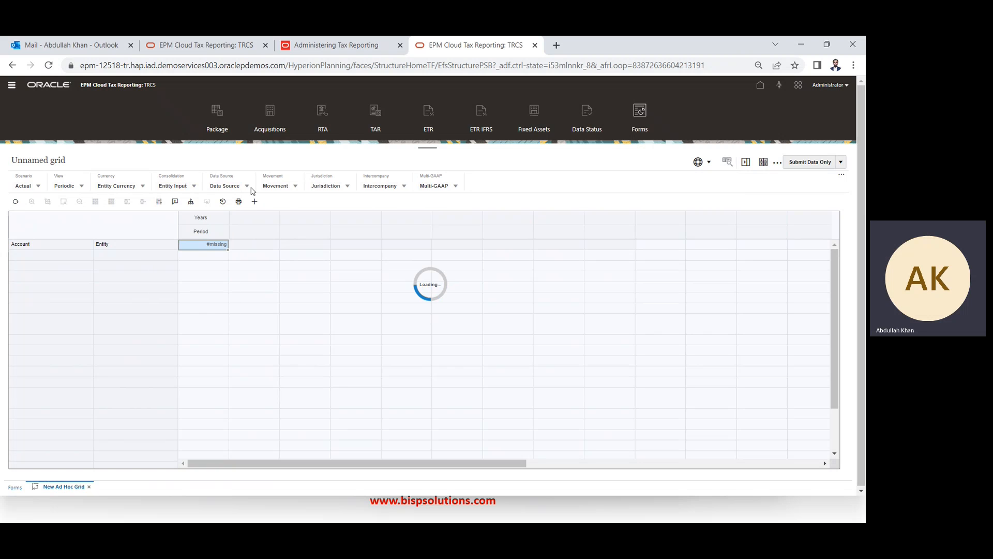
click(248, 188)
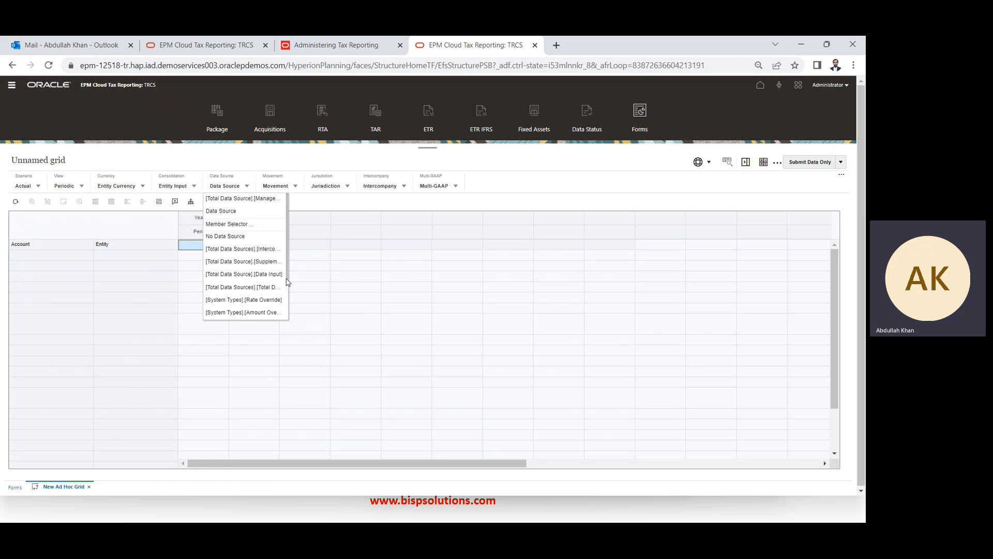
click(264, 199)
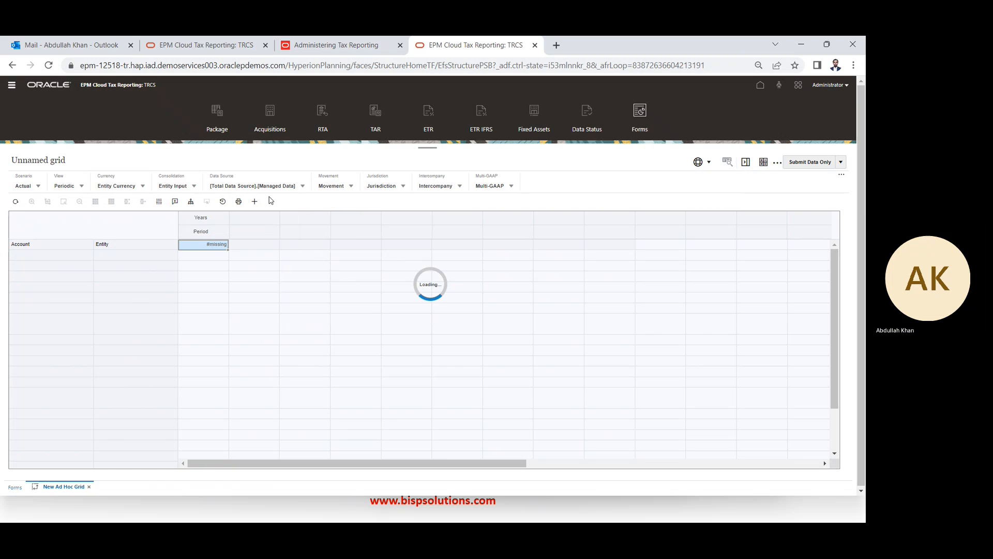
click(351, 187)
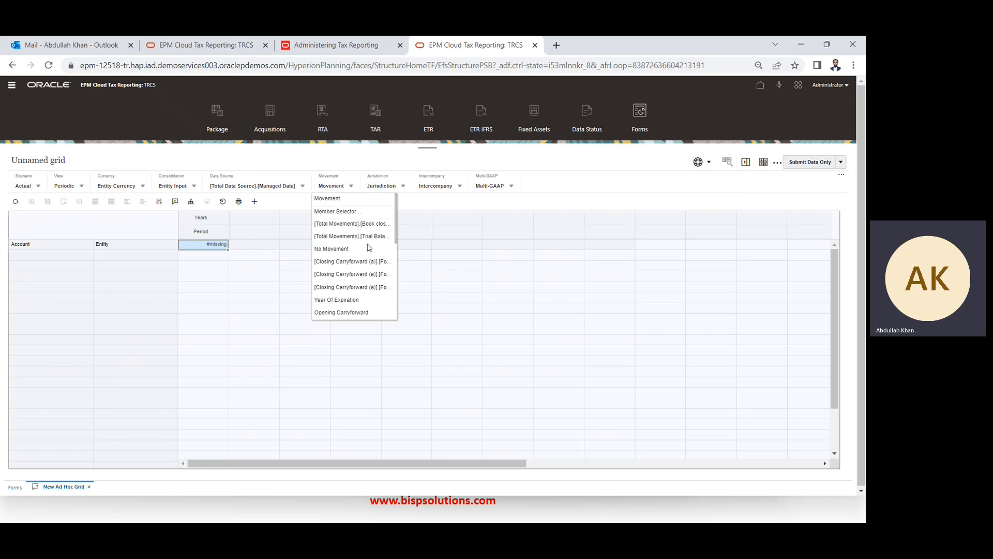
click(369, 249)
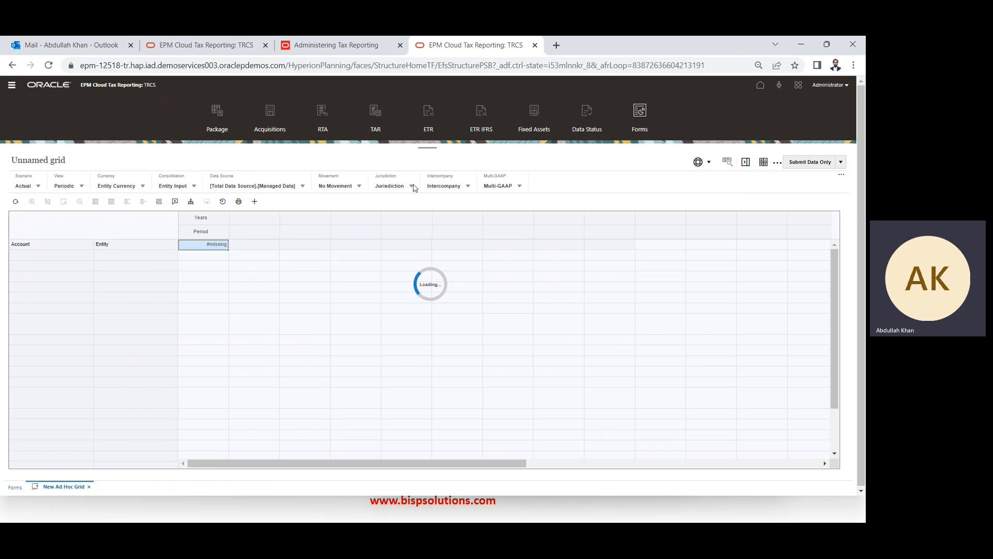
Set the grid's Jurisdiction to TRCS_No Jurisdiction and its Intercompany member to No Intercompany
click(411, 186)
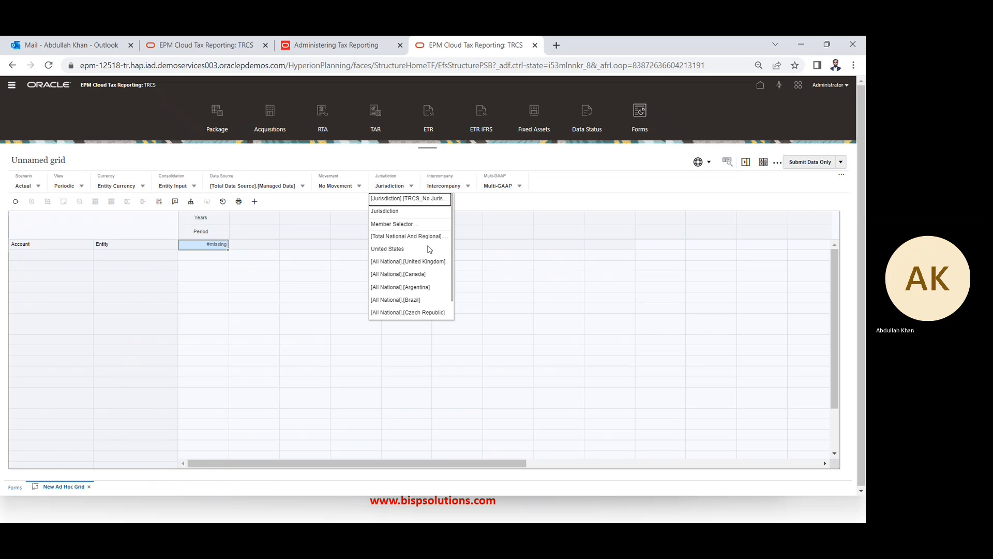
click(430, 249)
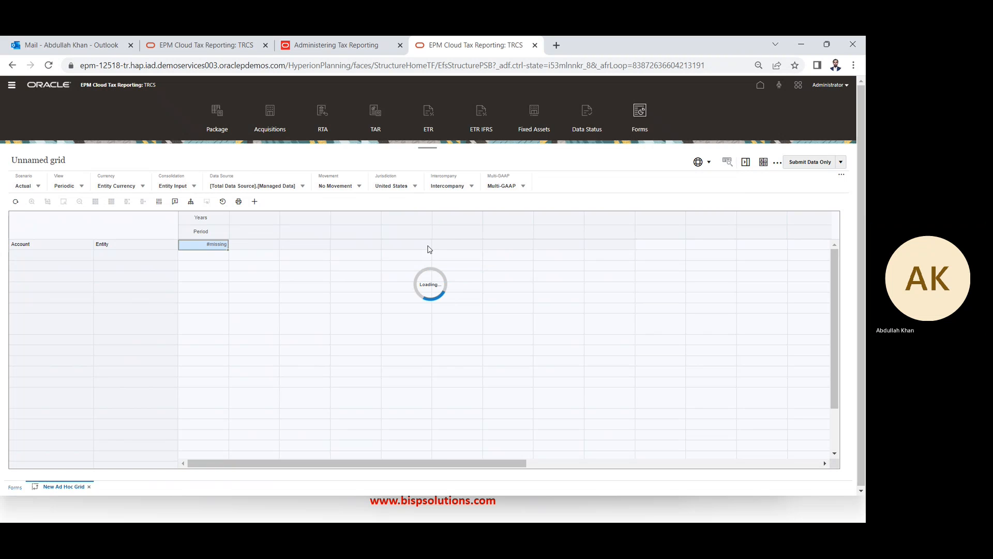
click(415, 186)
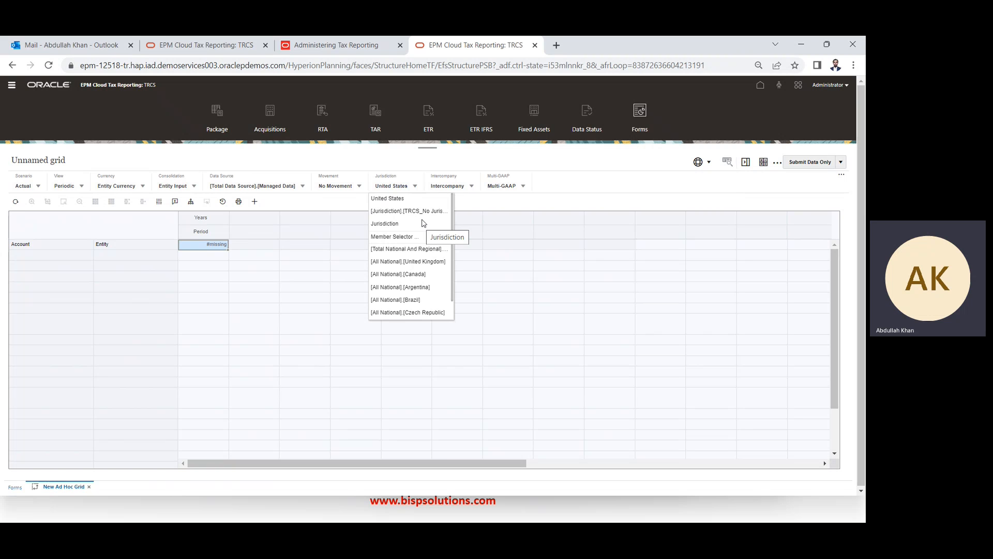
click(416, 211)
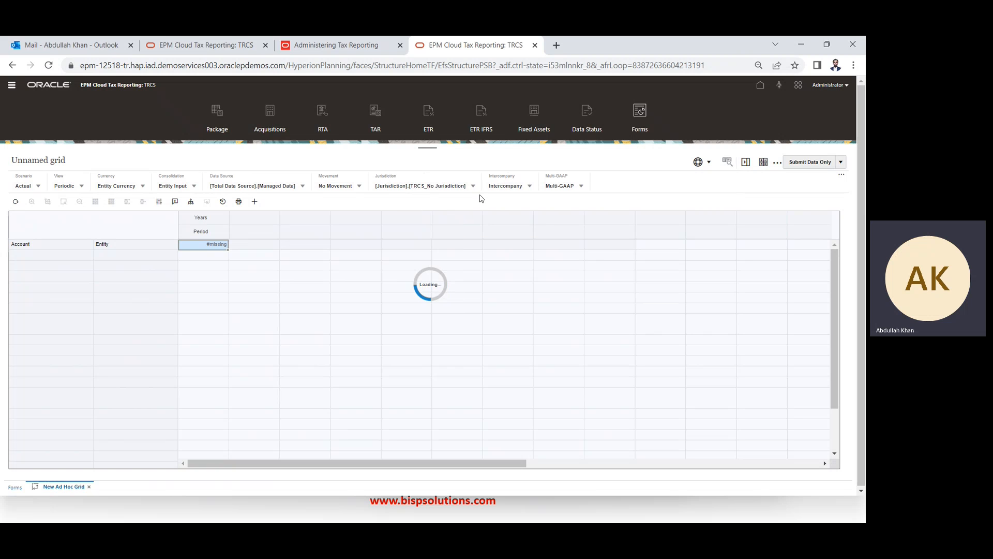
click(530, 187)
click(549, 197)
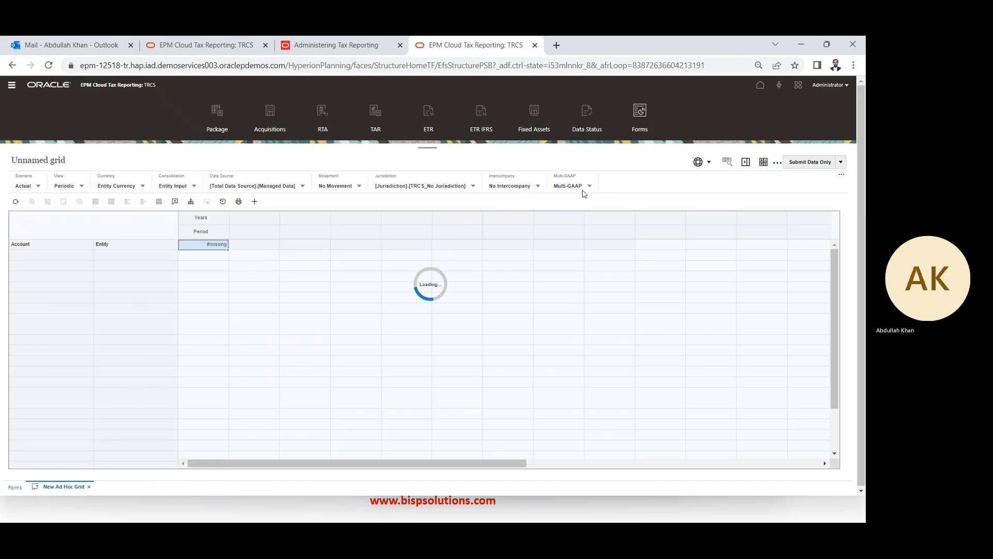
Set the grid's Multi-GAAP member to FCCS_Local GAAP and its column headers to year fy20 and period p12
click(590, 188)
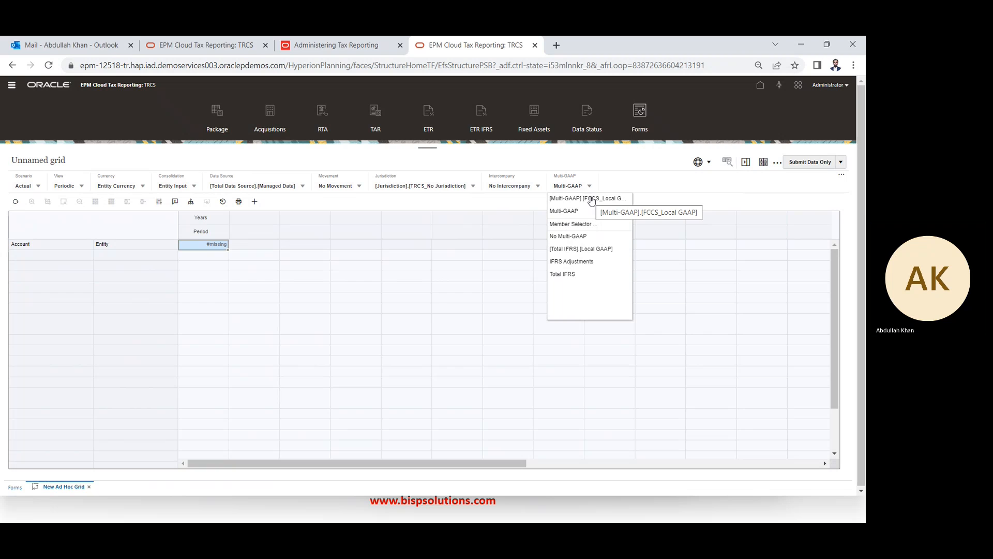
click(590, 199)
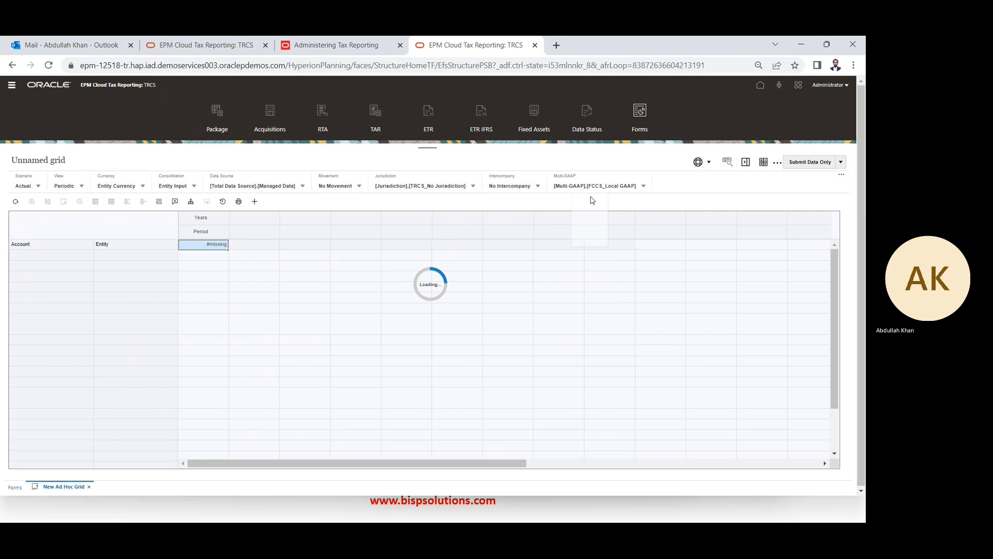
double_click(207, 218)
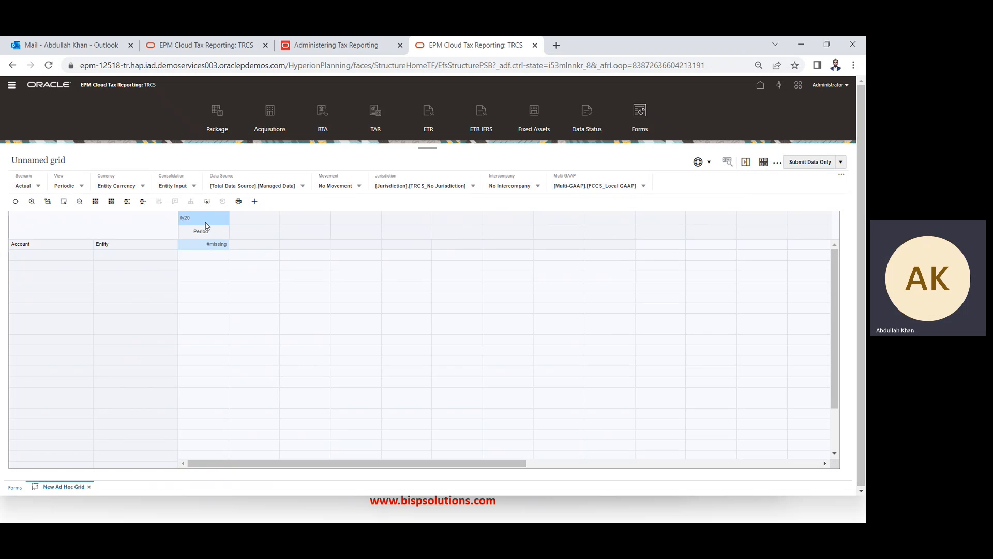
double_click(204, 229)
Set the grid's first row to entity le101 and account 41000
double_click(153, 244)
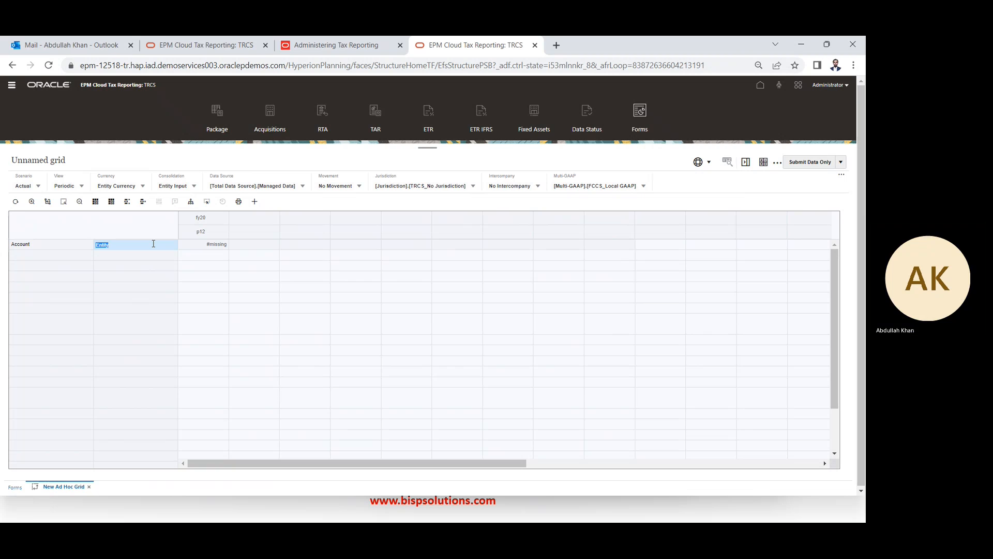
key(BackSpace)
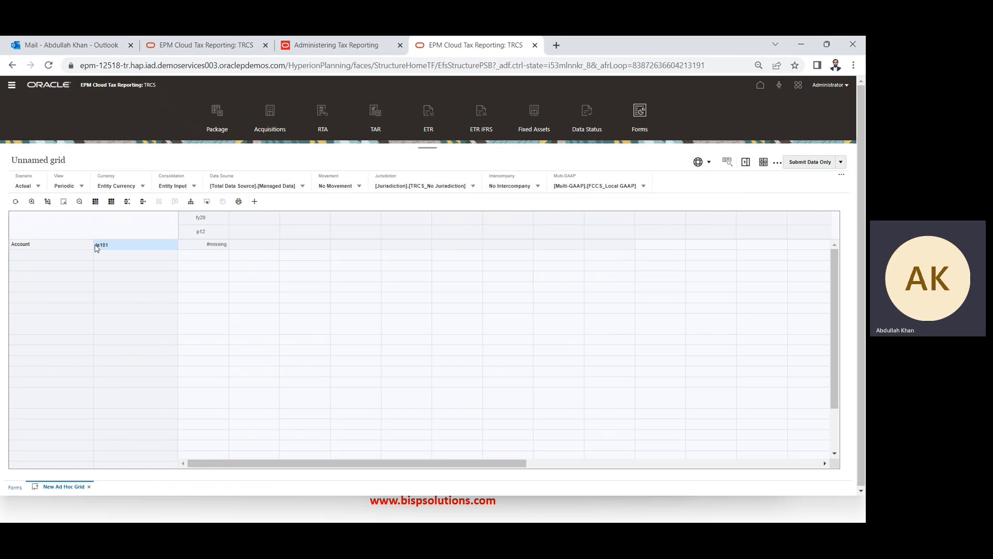
double_click(75, 244)
text(41000)
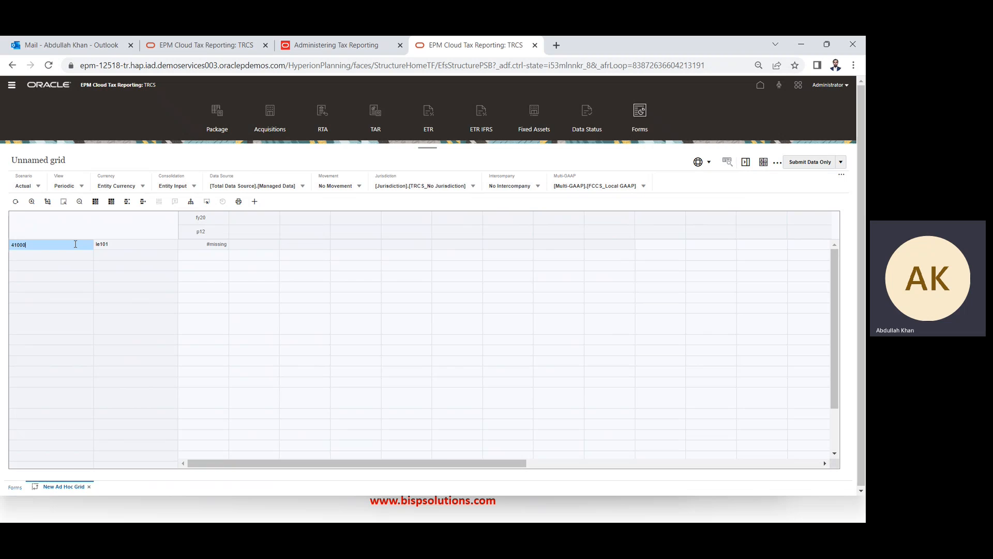
Add a second grid row with entity le101 and account 51100, checking the account against the Data Management load data
double_click(119, 254)
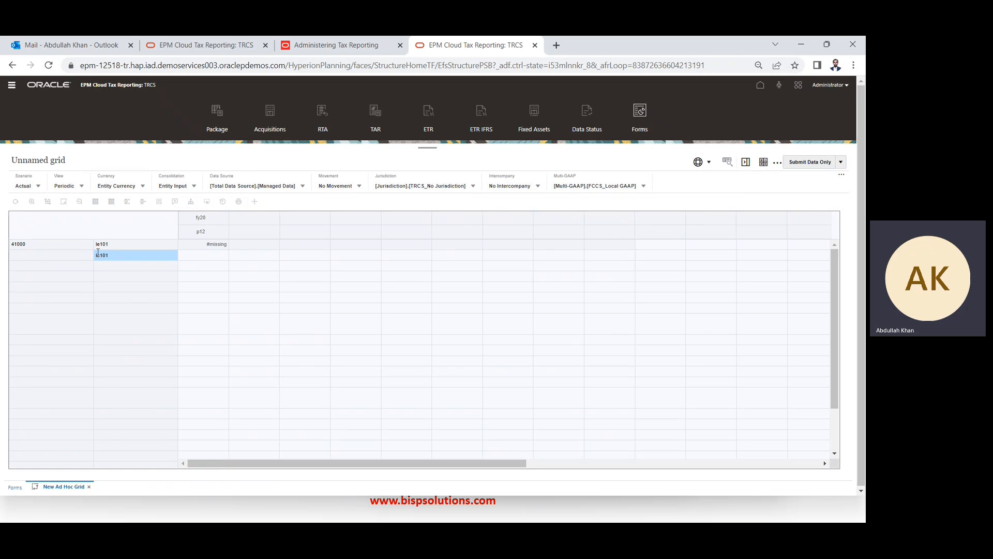
text(le101)
key(Return)
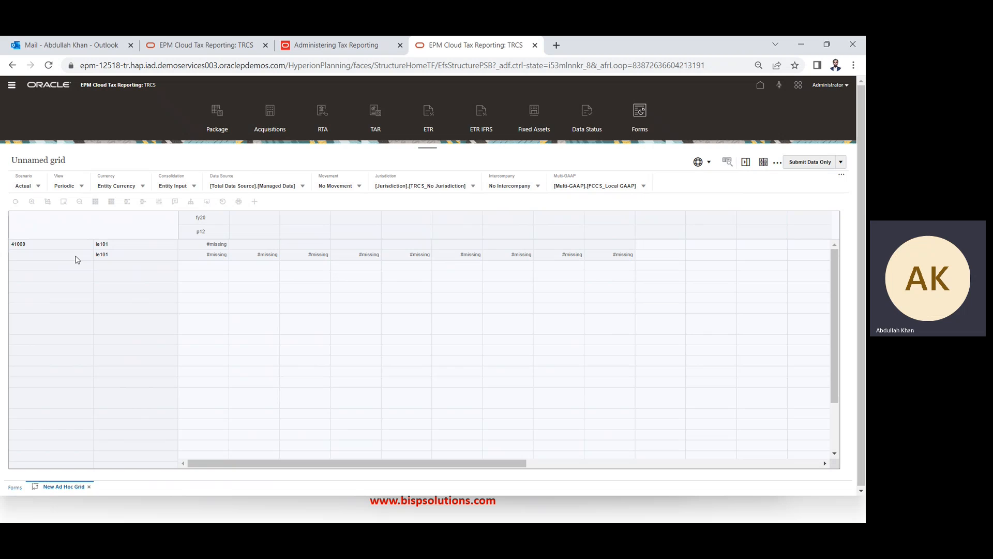
click(76, 260)
key(alt+Tab)
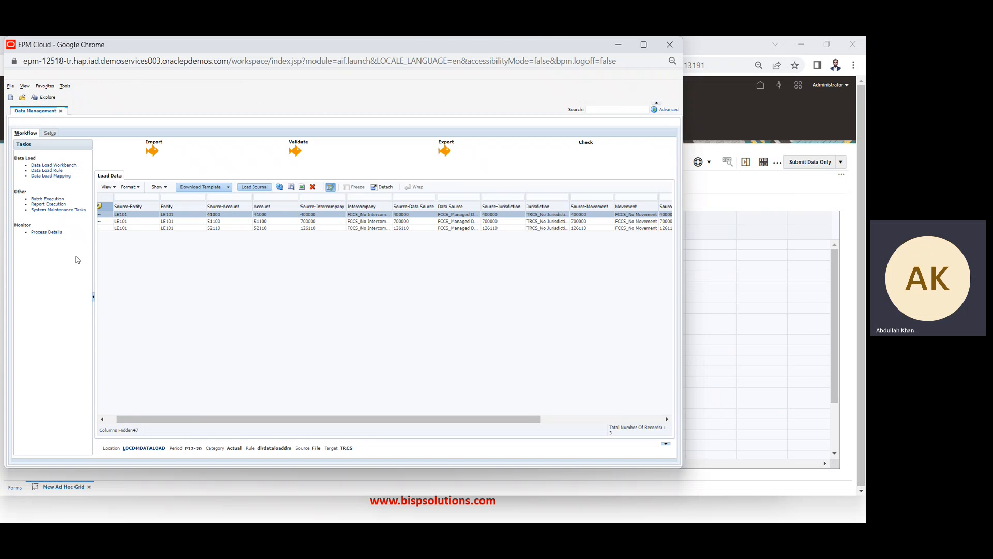
key(alt+Tab)
text(511)
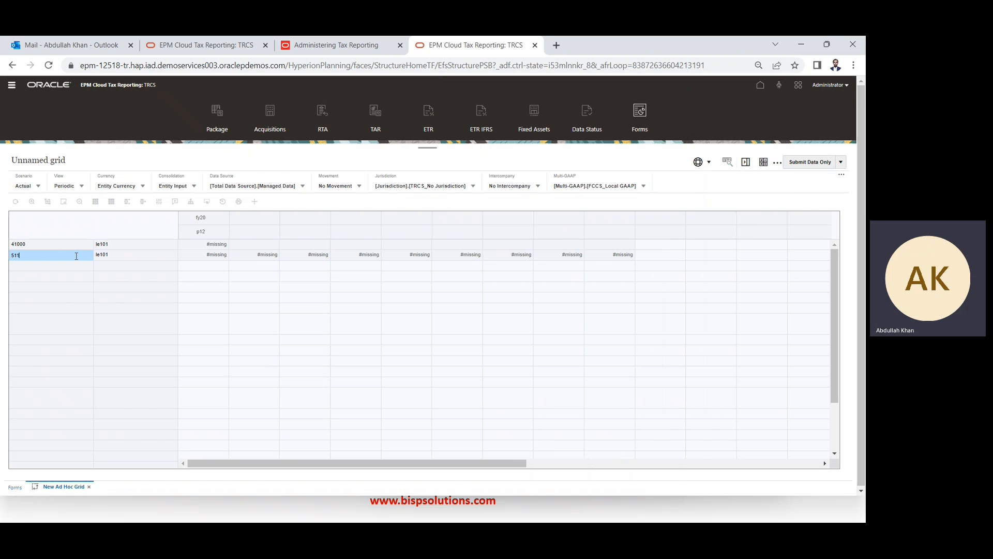
text(00)
key(Return)
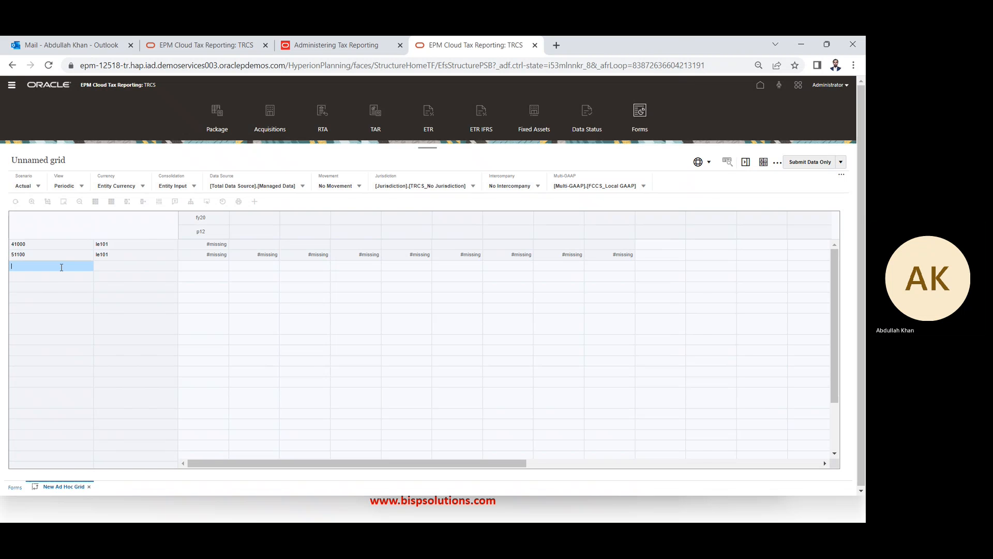
Add a third row with account 52110 from the load data and entity le101, and refresh the grid
key(alt+Tab)
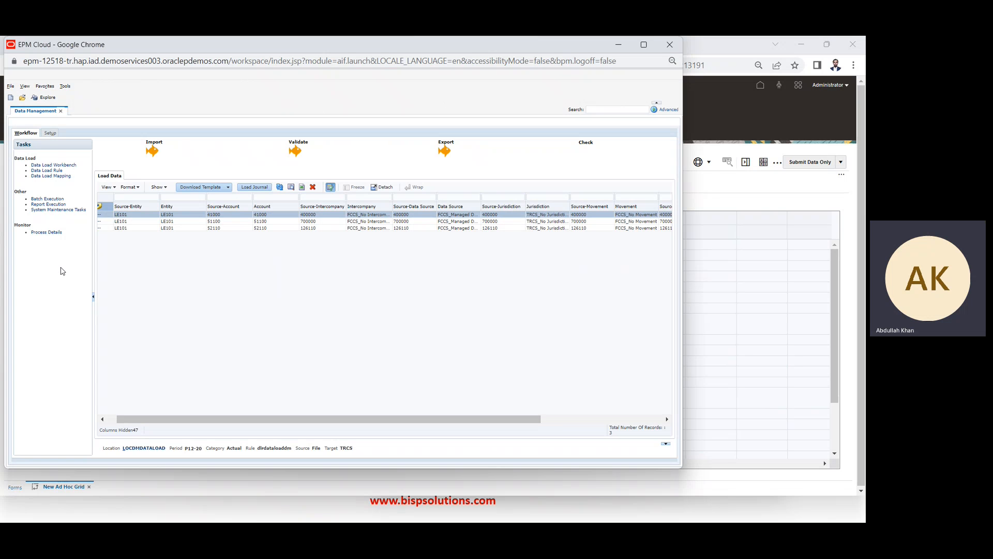
key(alt+Tab)
text(52110)
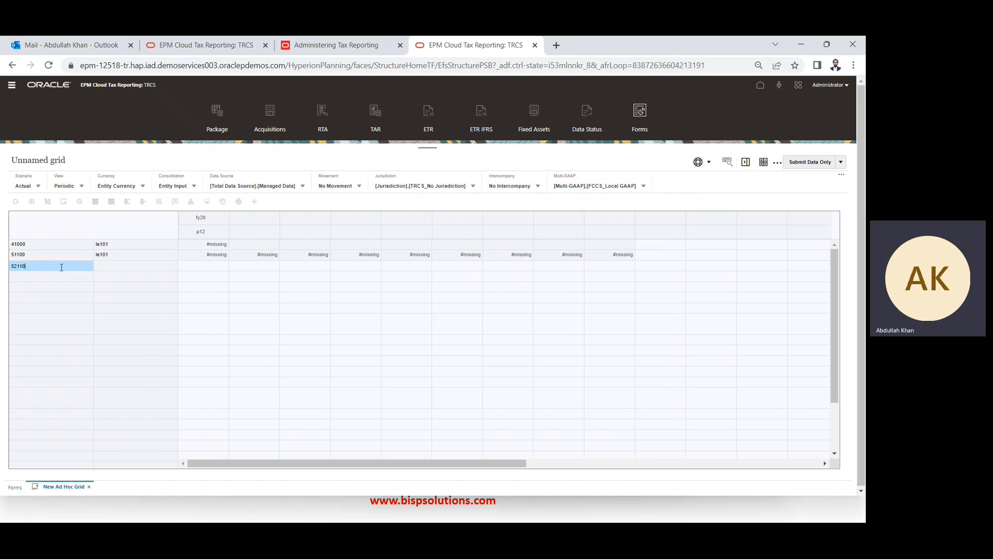
key(Return)
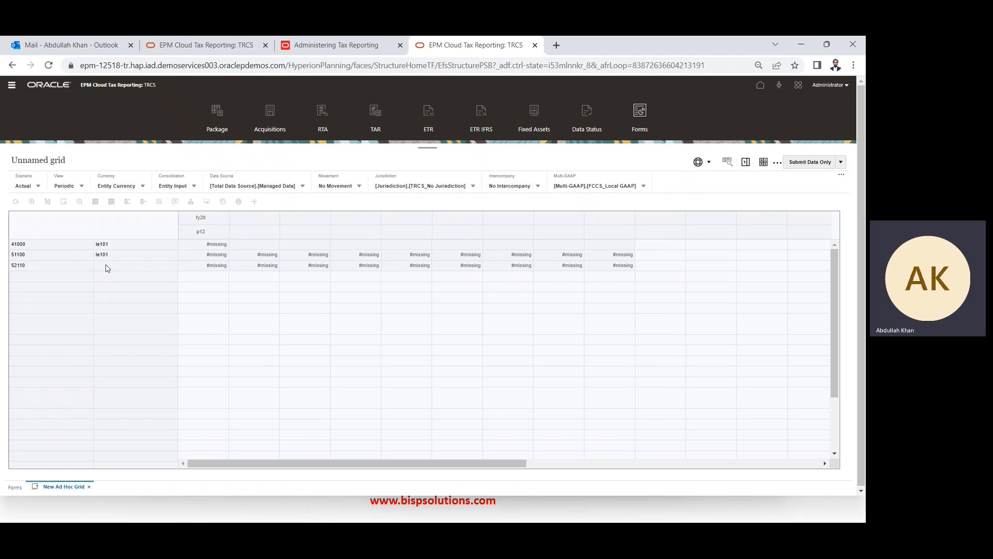
click(107, 266)
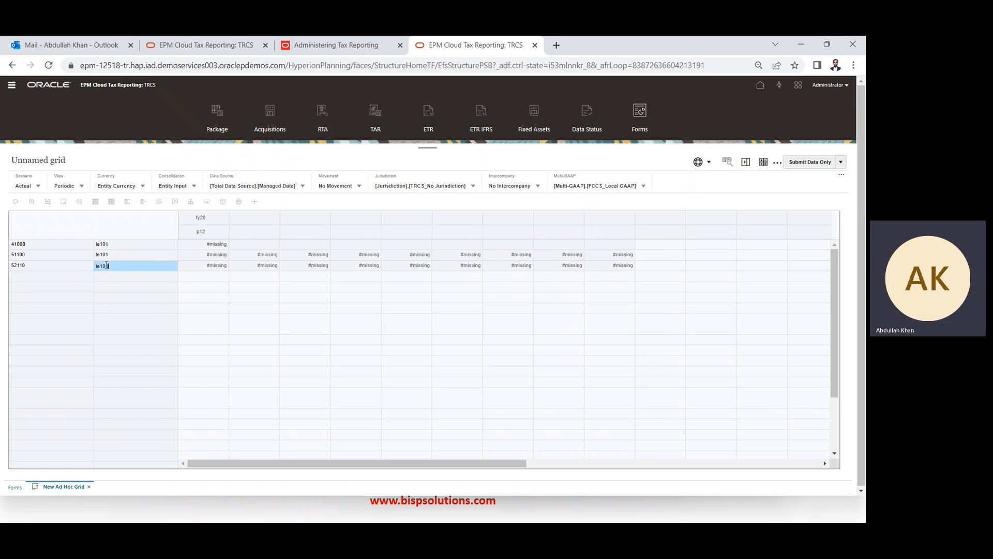
key(Return)
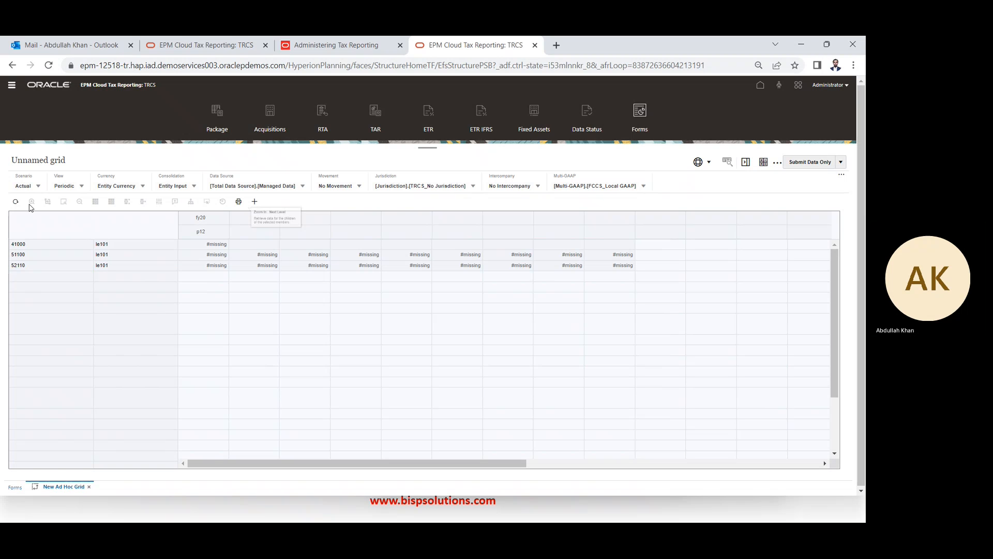
click(16, 203)
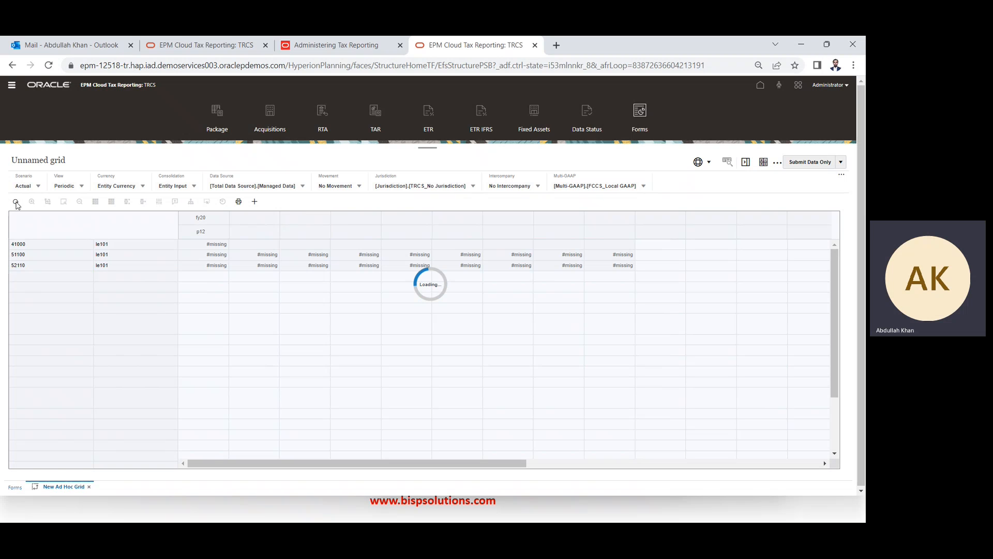
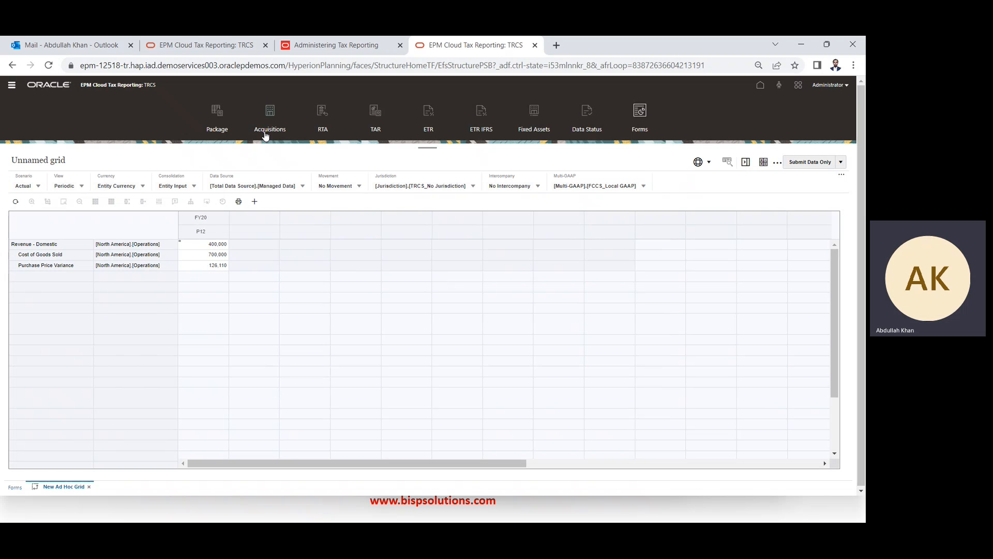
Switch to OBS and stop both the live stream and the recording
key(alt+Tab)
key(alt+Tab)
key(alt+Tab)
key(alt+Tab)
key(alt+Tab)
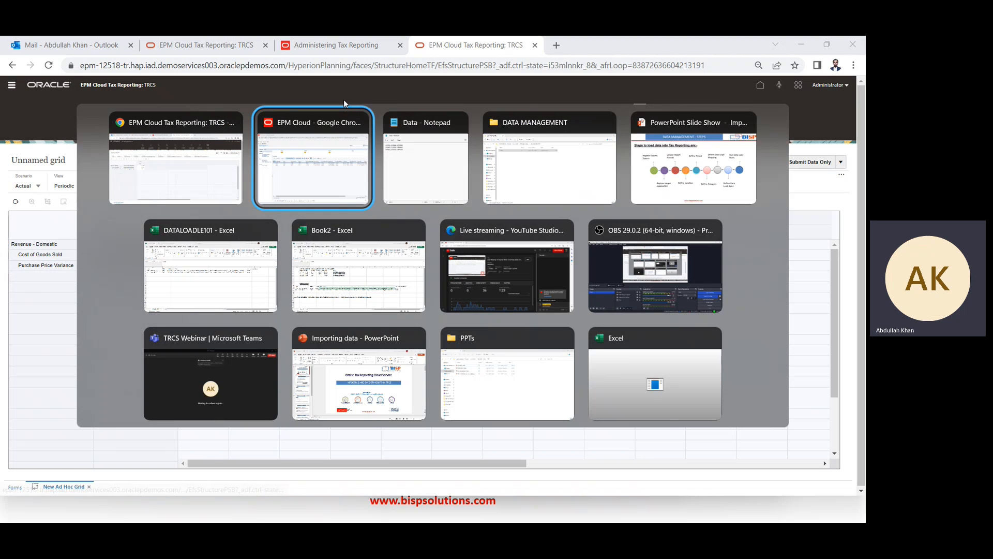
key(alt+Tab)
key(alt+Tab)
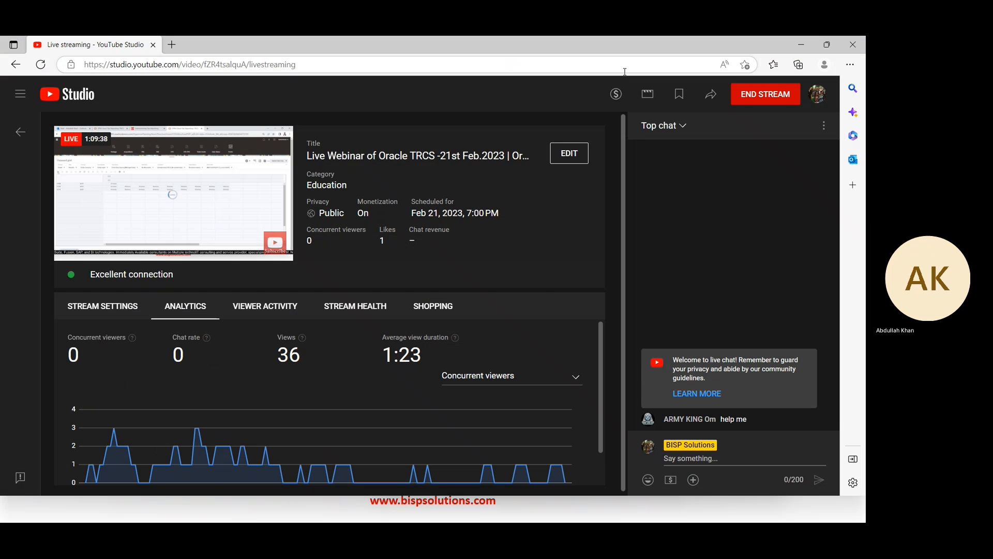
key(alt+Tab)
key(alt+Tab)
key(alt+Tab)
key(alt+Tab)
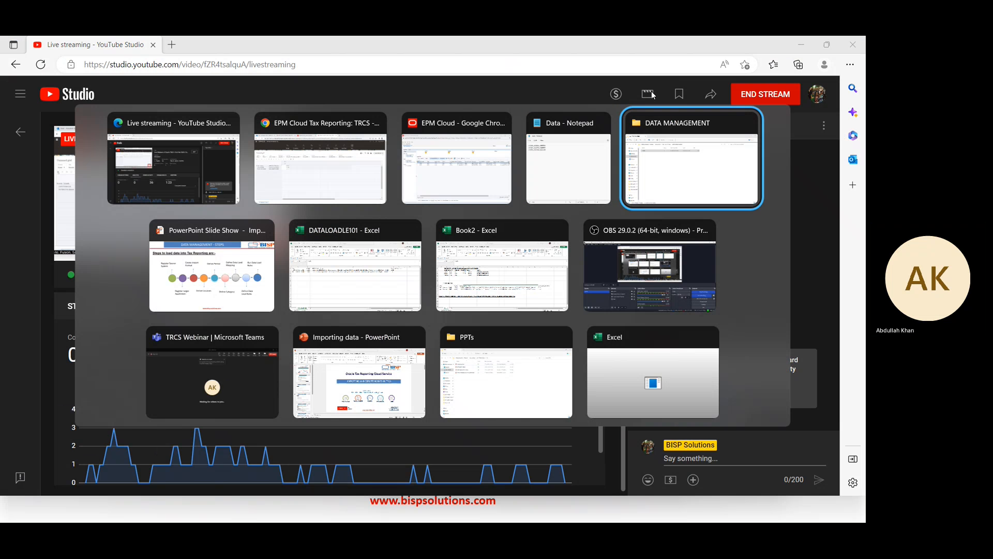
key(alt+Tab)
key(alt+Tab)
key(alt+Tab)
key(alt+Tab)
click(778, 371)
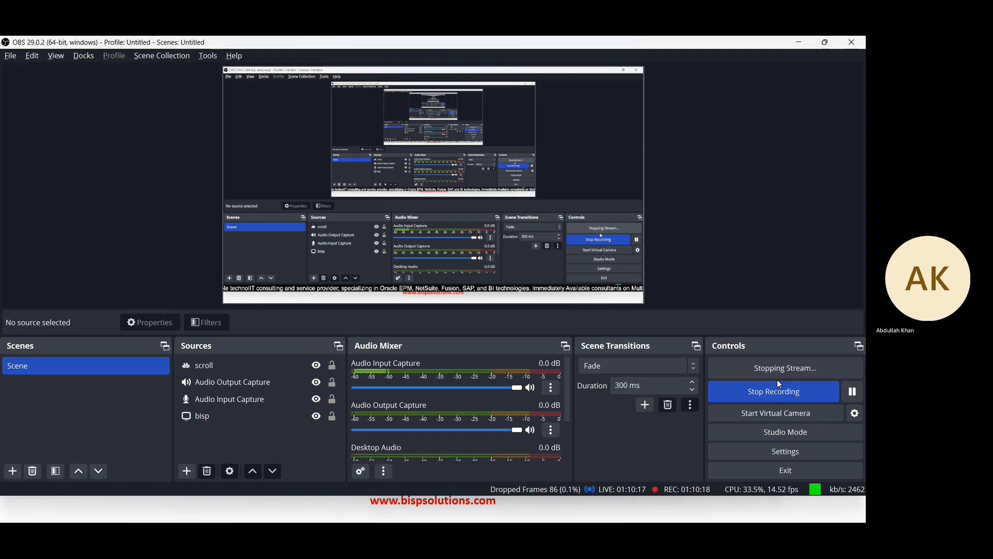
click(774, 390)
Switch to YouTube Studio and end the live webinar stream
key(alt+Tab)
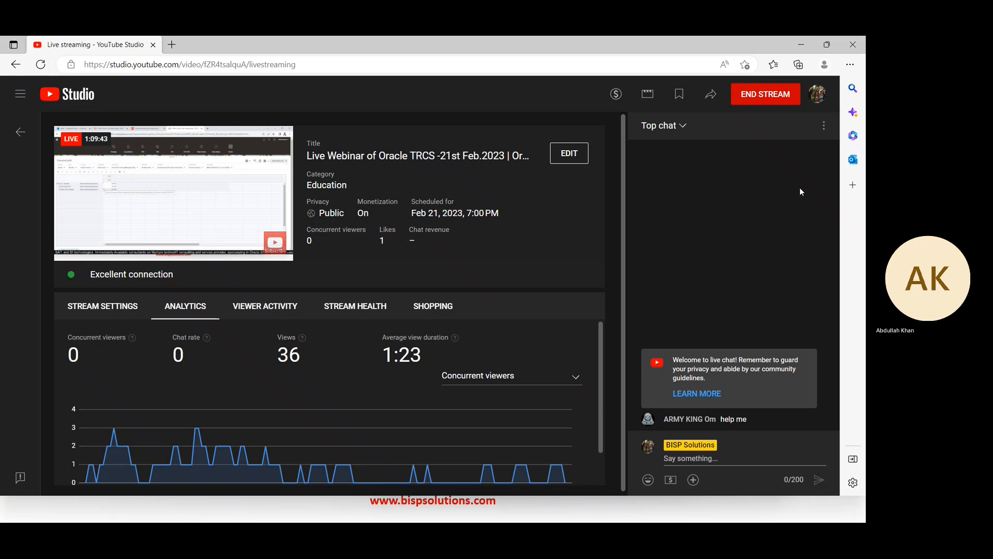
key(alt+Tab)
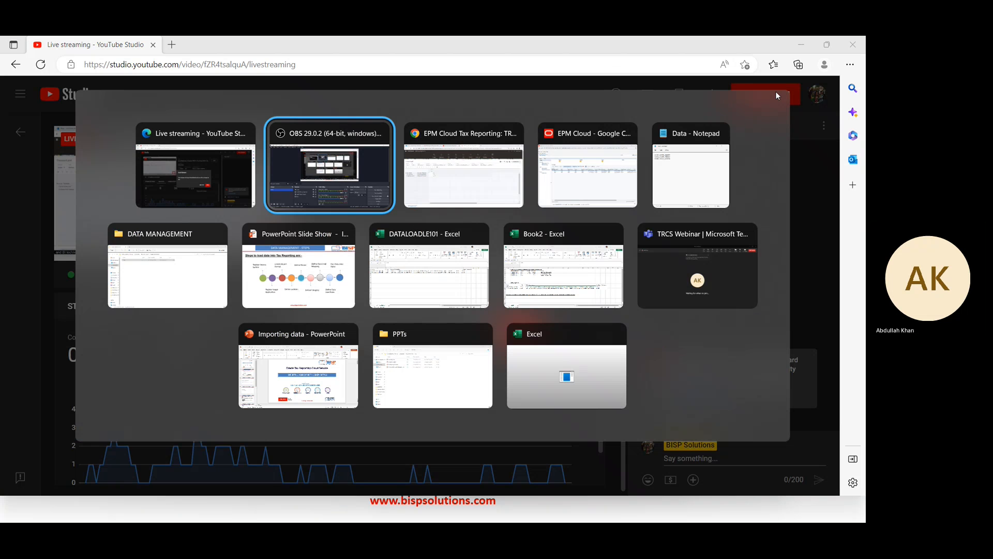
key(alt+Tab)
click(775, 91)
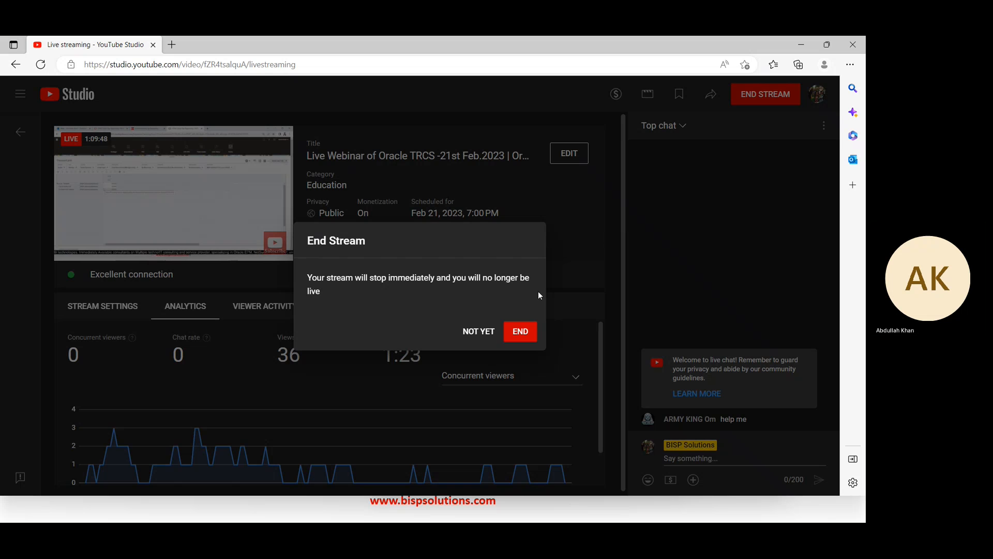
click(529, 330)
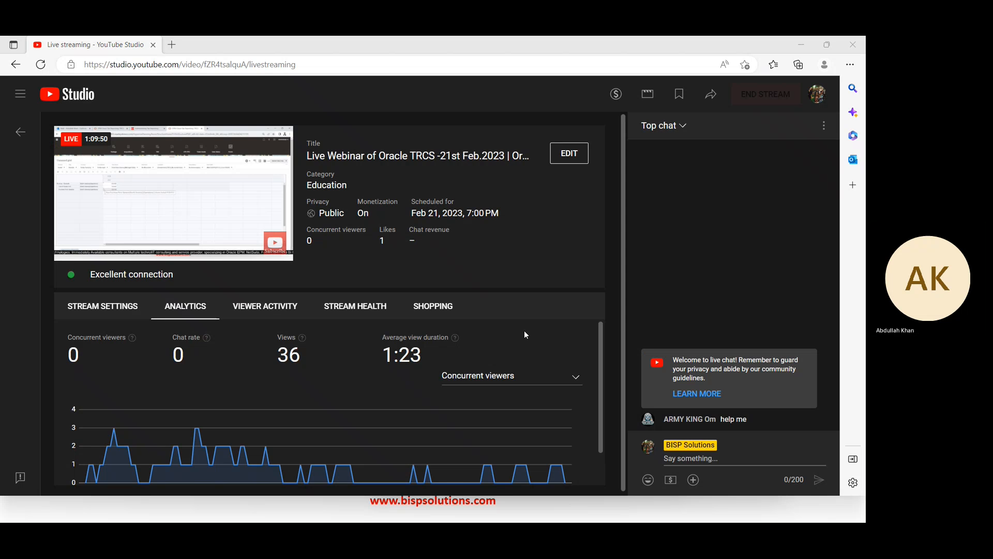
Switch to the TRCS Webinar meeting in Microsoft Teams and leave the meeting
key(alt+Tab)
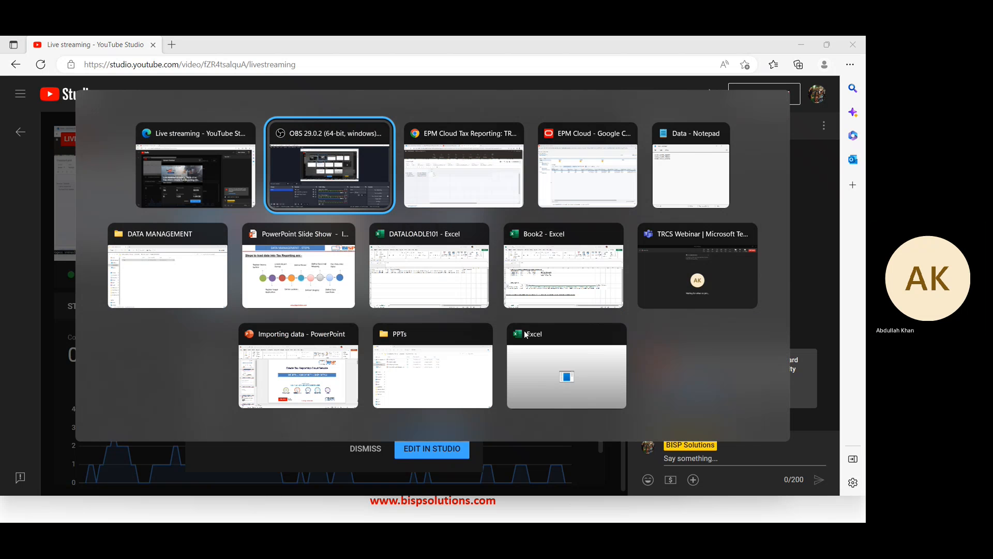
key(Tab)
key(Tab)
key(Tab)
key(Tab)
key(Tab)
key(Tab)
key(Tab)
key(Tab)
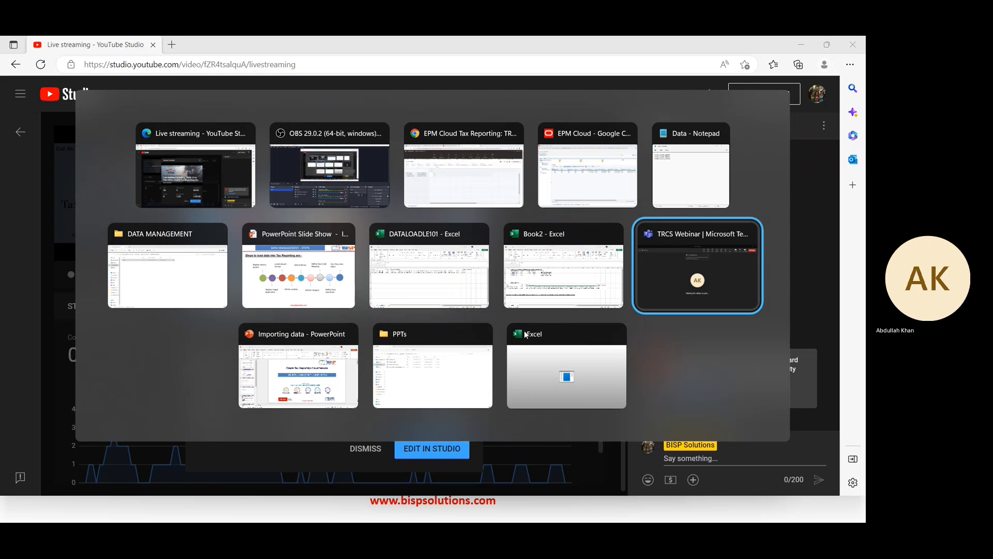
click(831, 78)
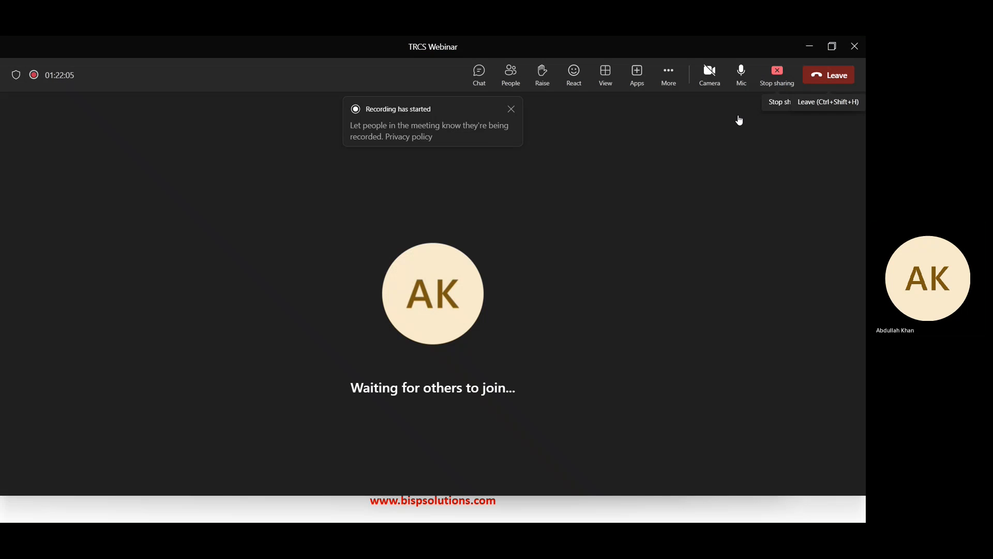